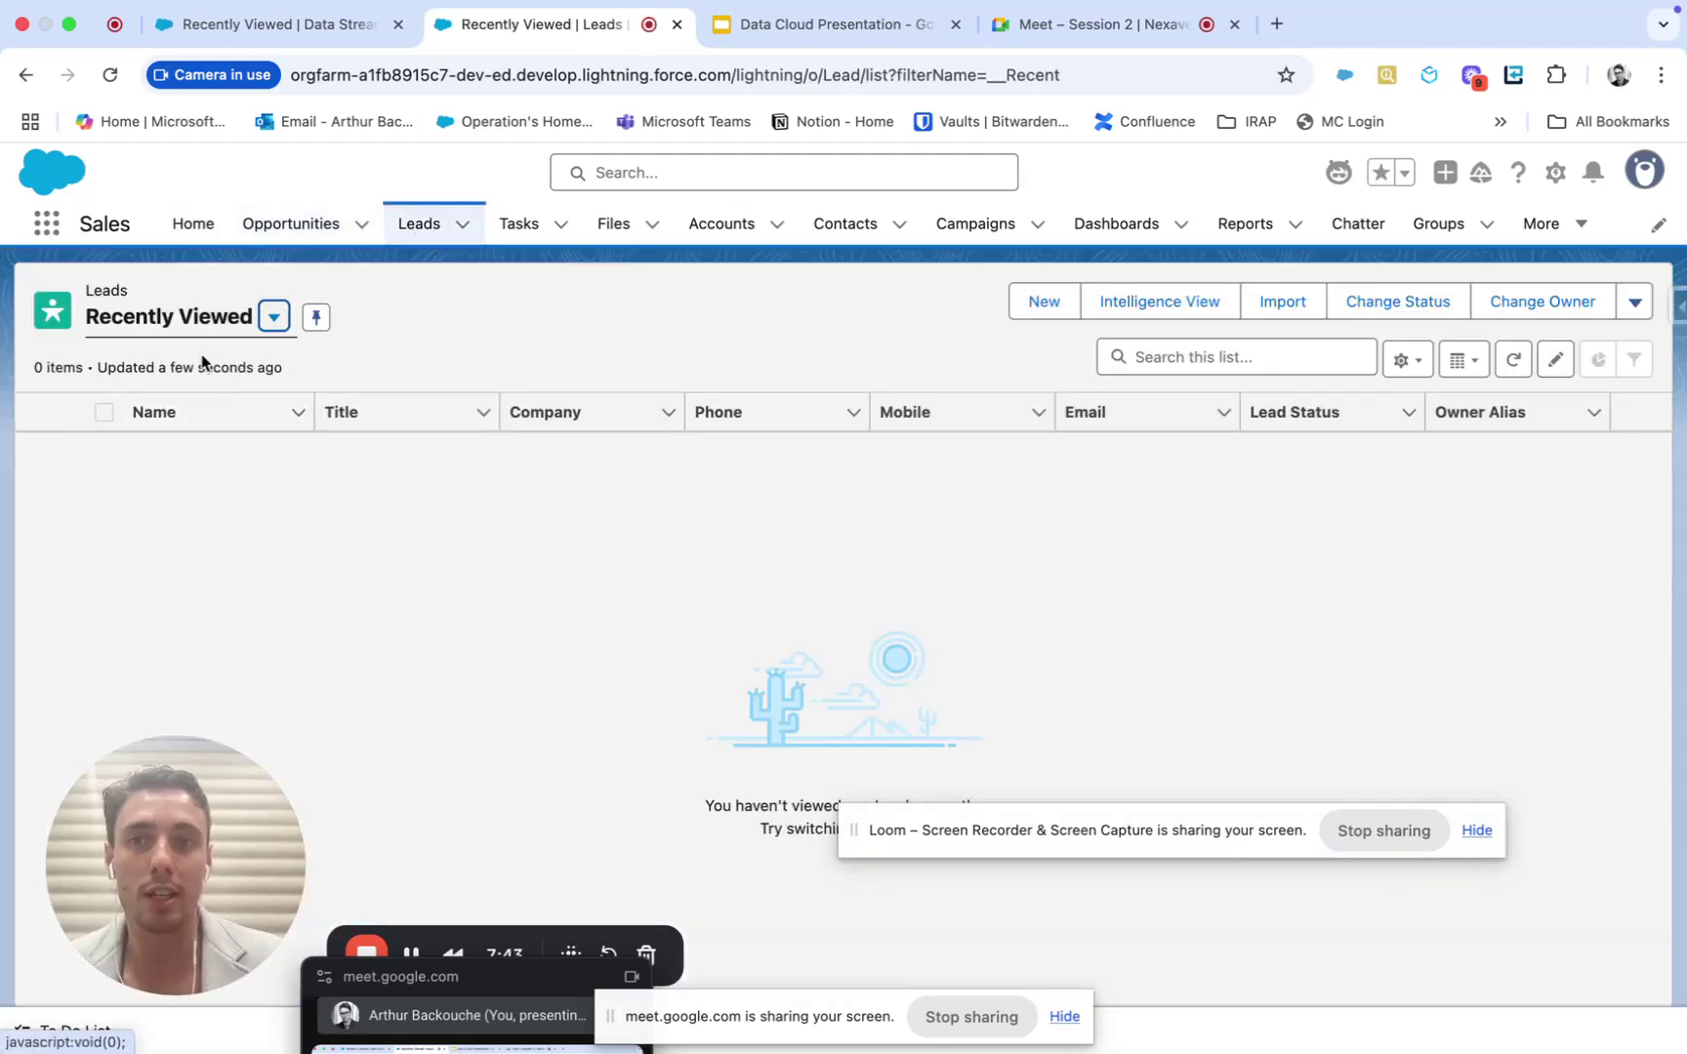
Step: Switch the Leads list from Recently Viewed to the All Open Leads view
{"action": "left_click", "coordinate": [196, 324]}
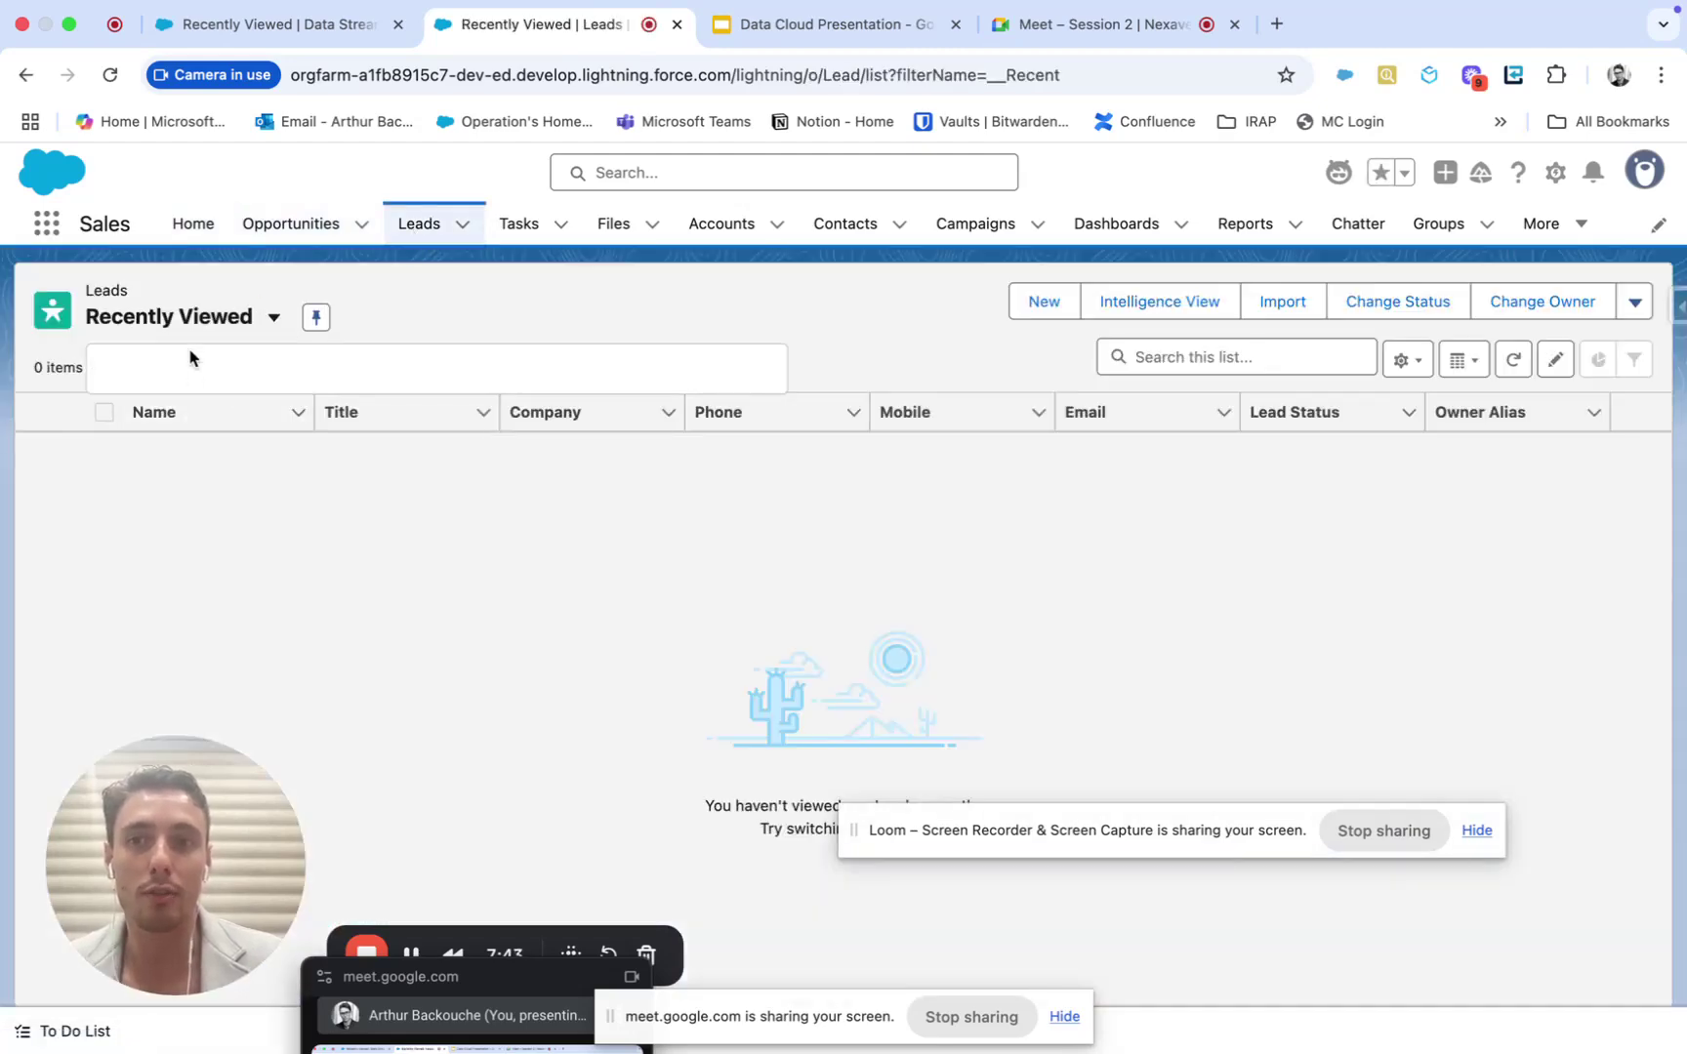
{"action": "left_click", "coordinate": [207, 404]}
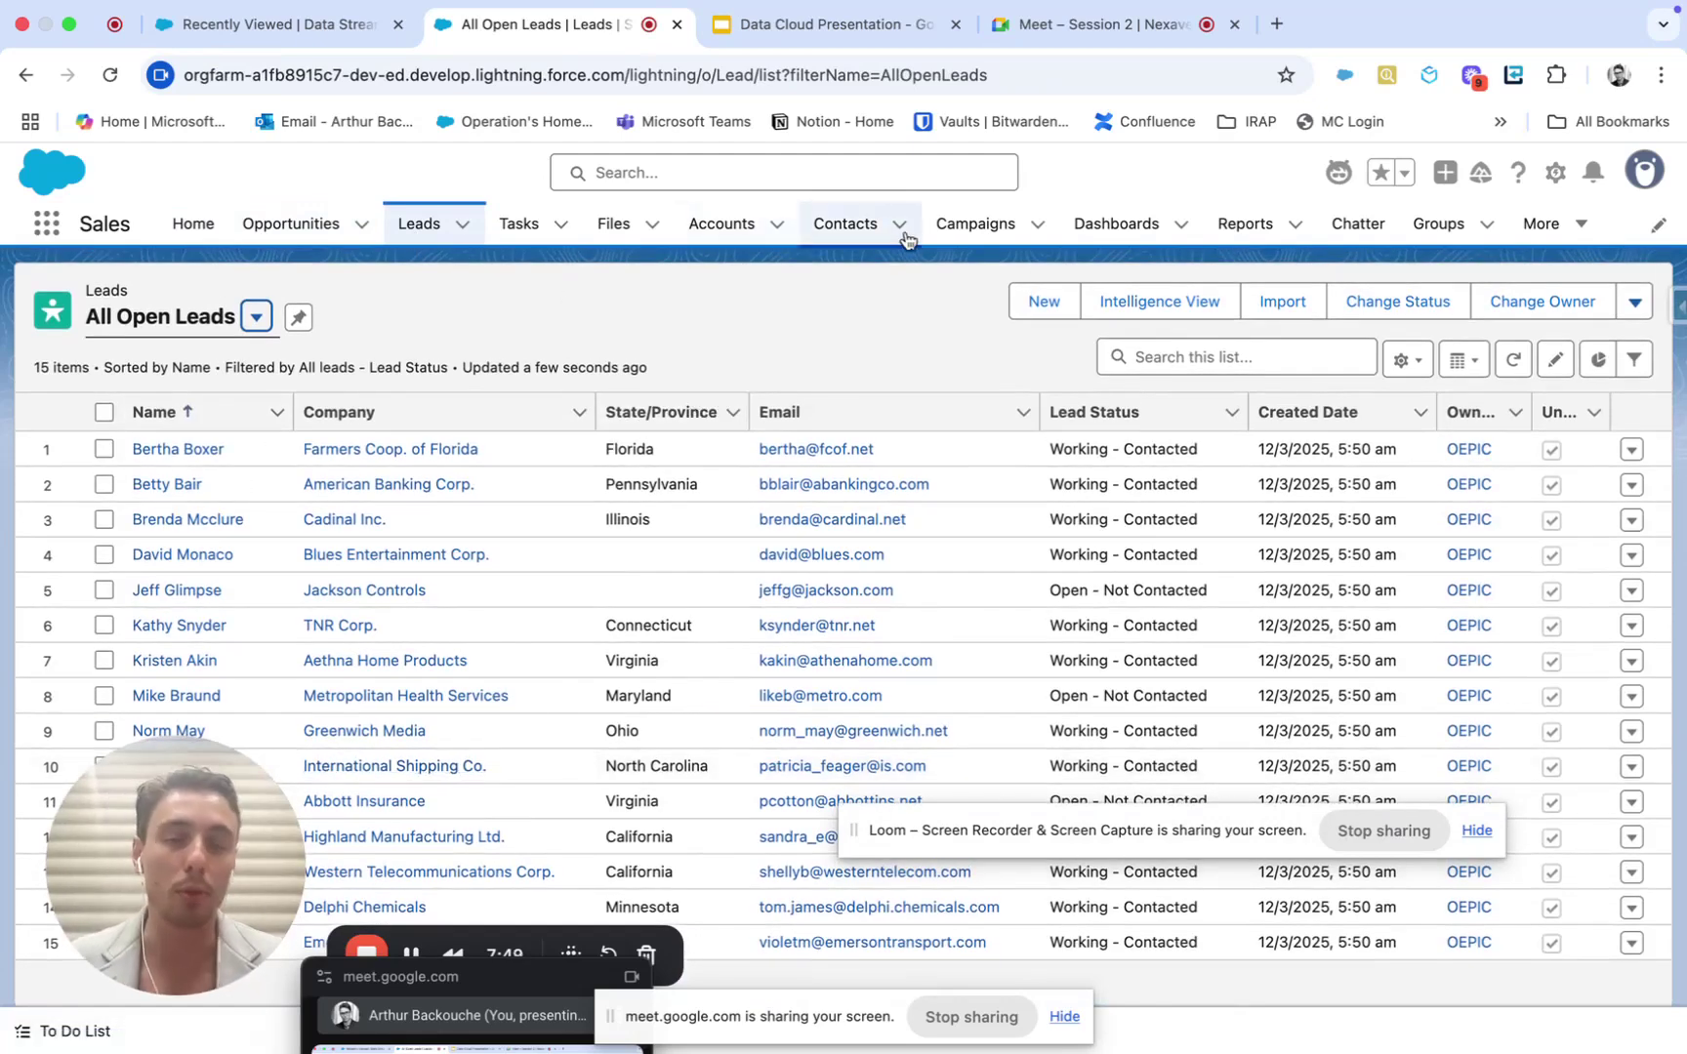
Step: Return to the Data Streams list in Data Cloud and start a new data stream with Salesforce CRM as the source
{"action": "left_click", "coordinate": [321, 29]}
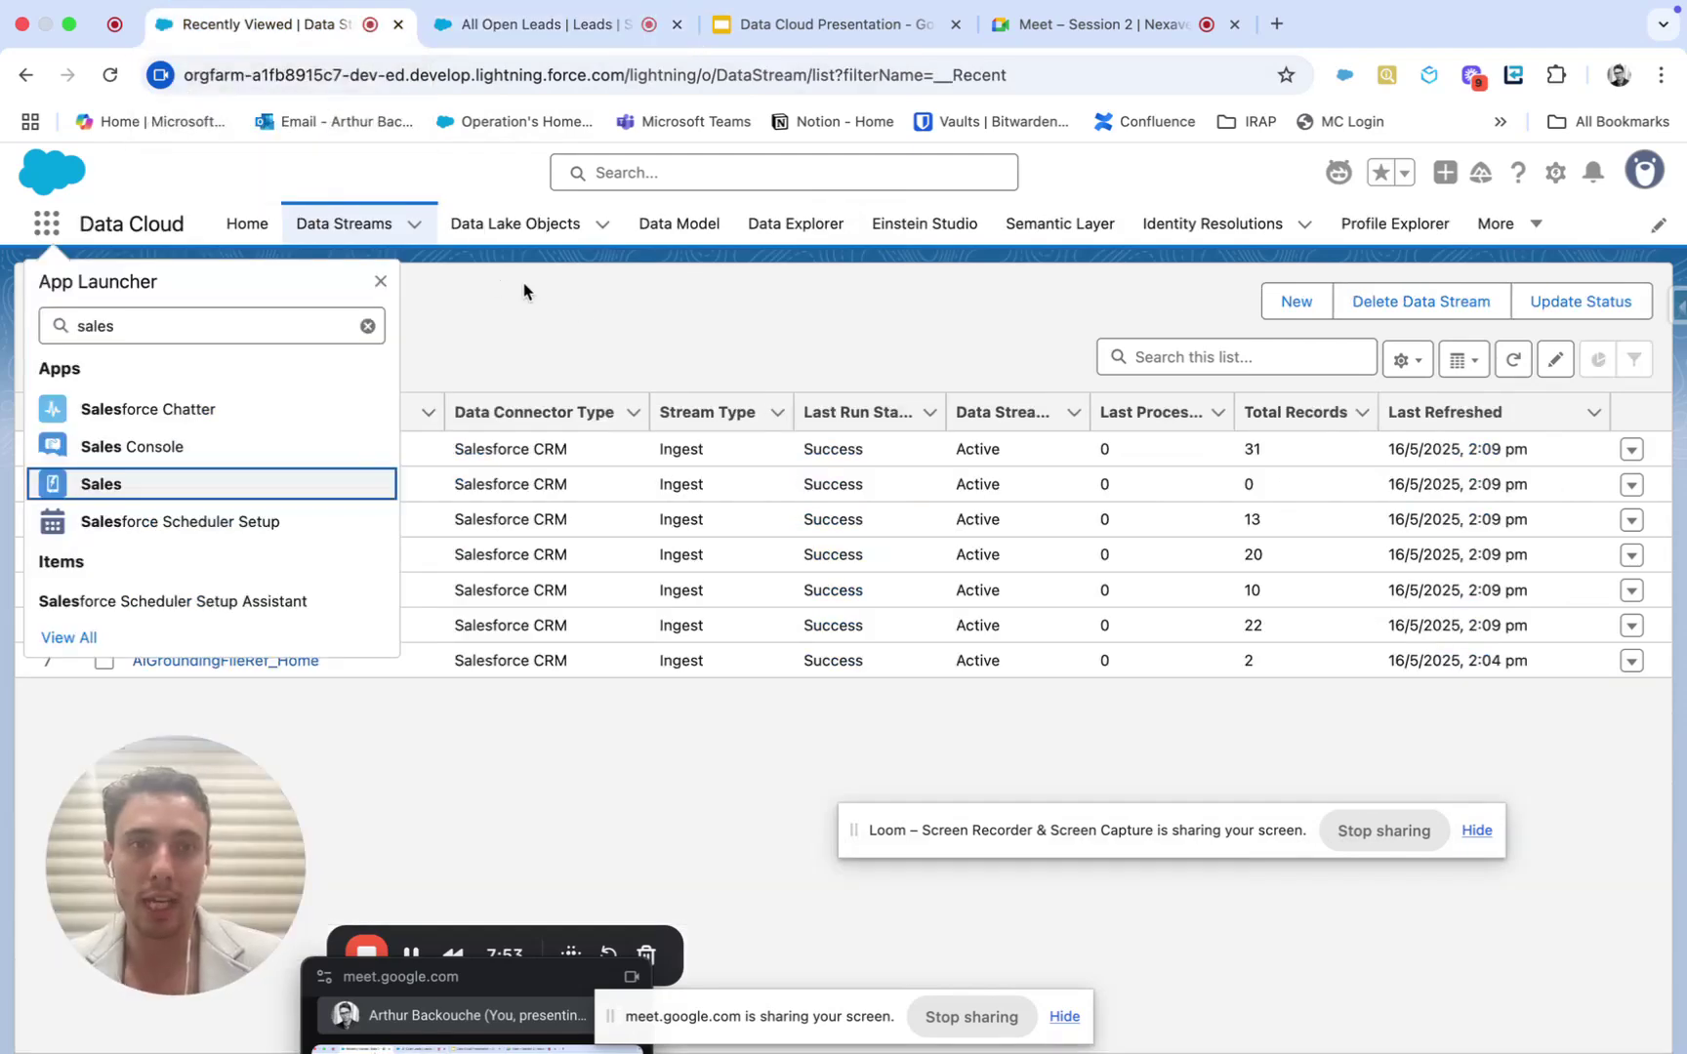
{"action": "key", "text": "Escape"}
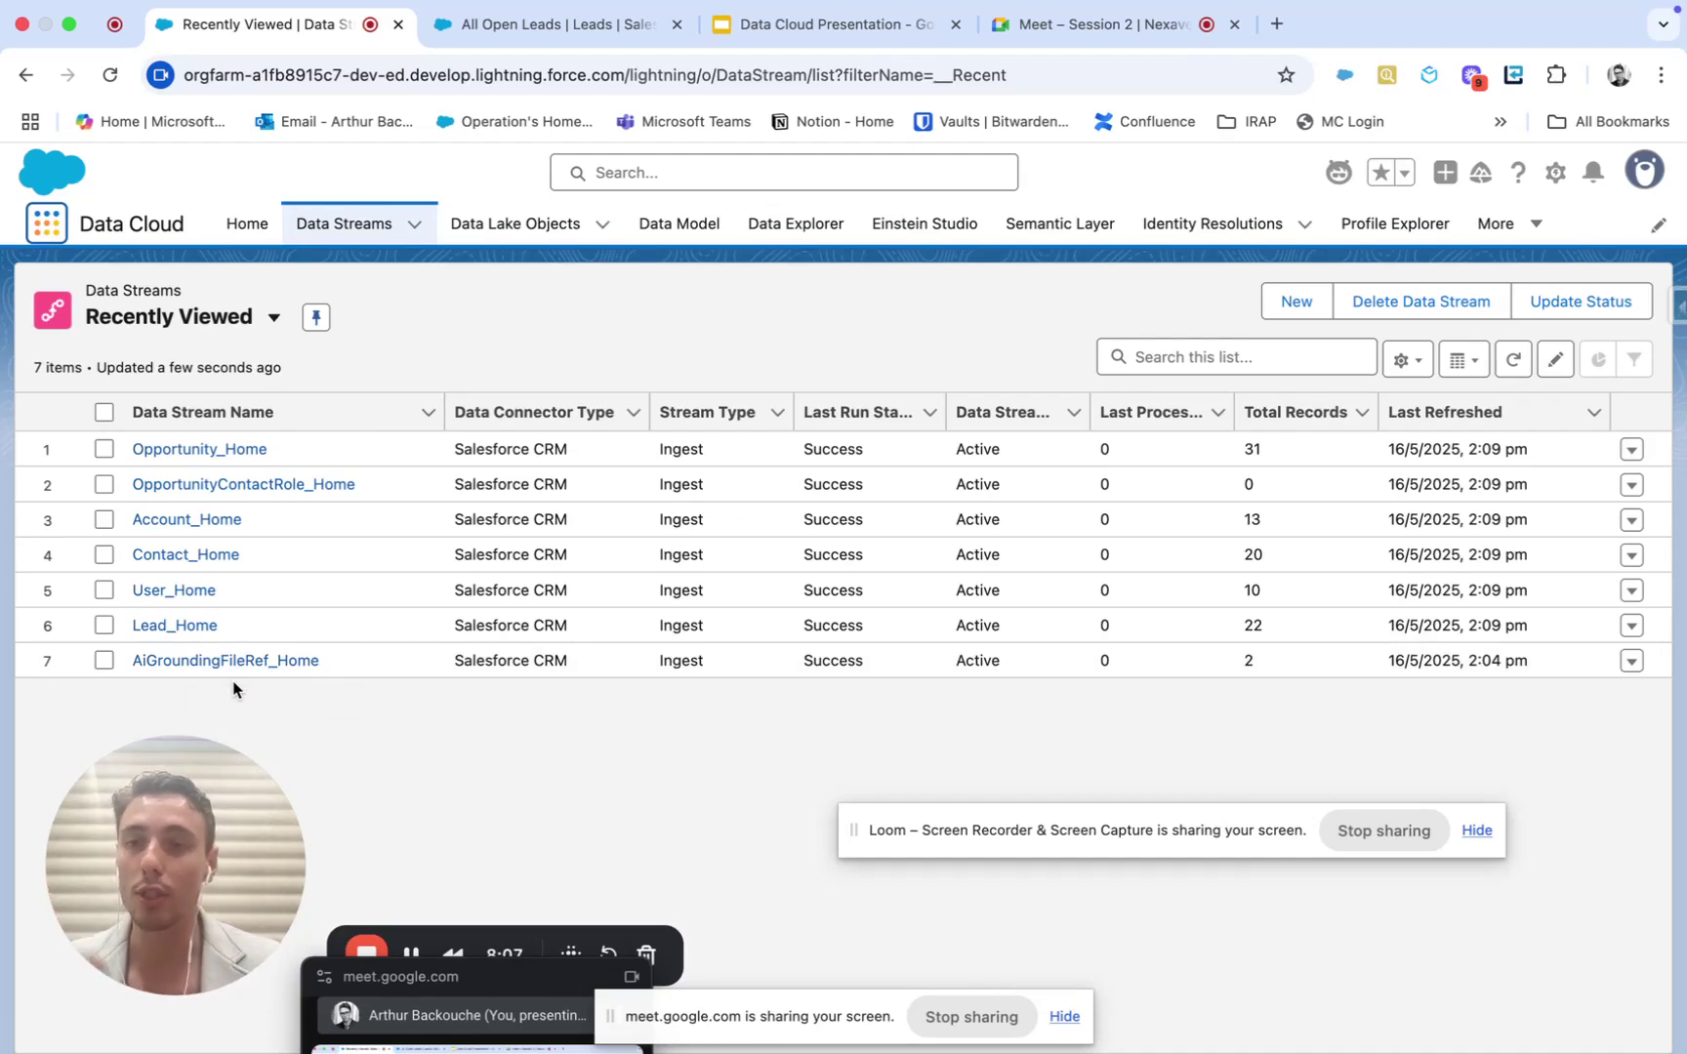
{"action": "left_click", "coordinate": [1302, 306]}
{"action": "left_click", "coordinate": [370, 496]}
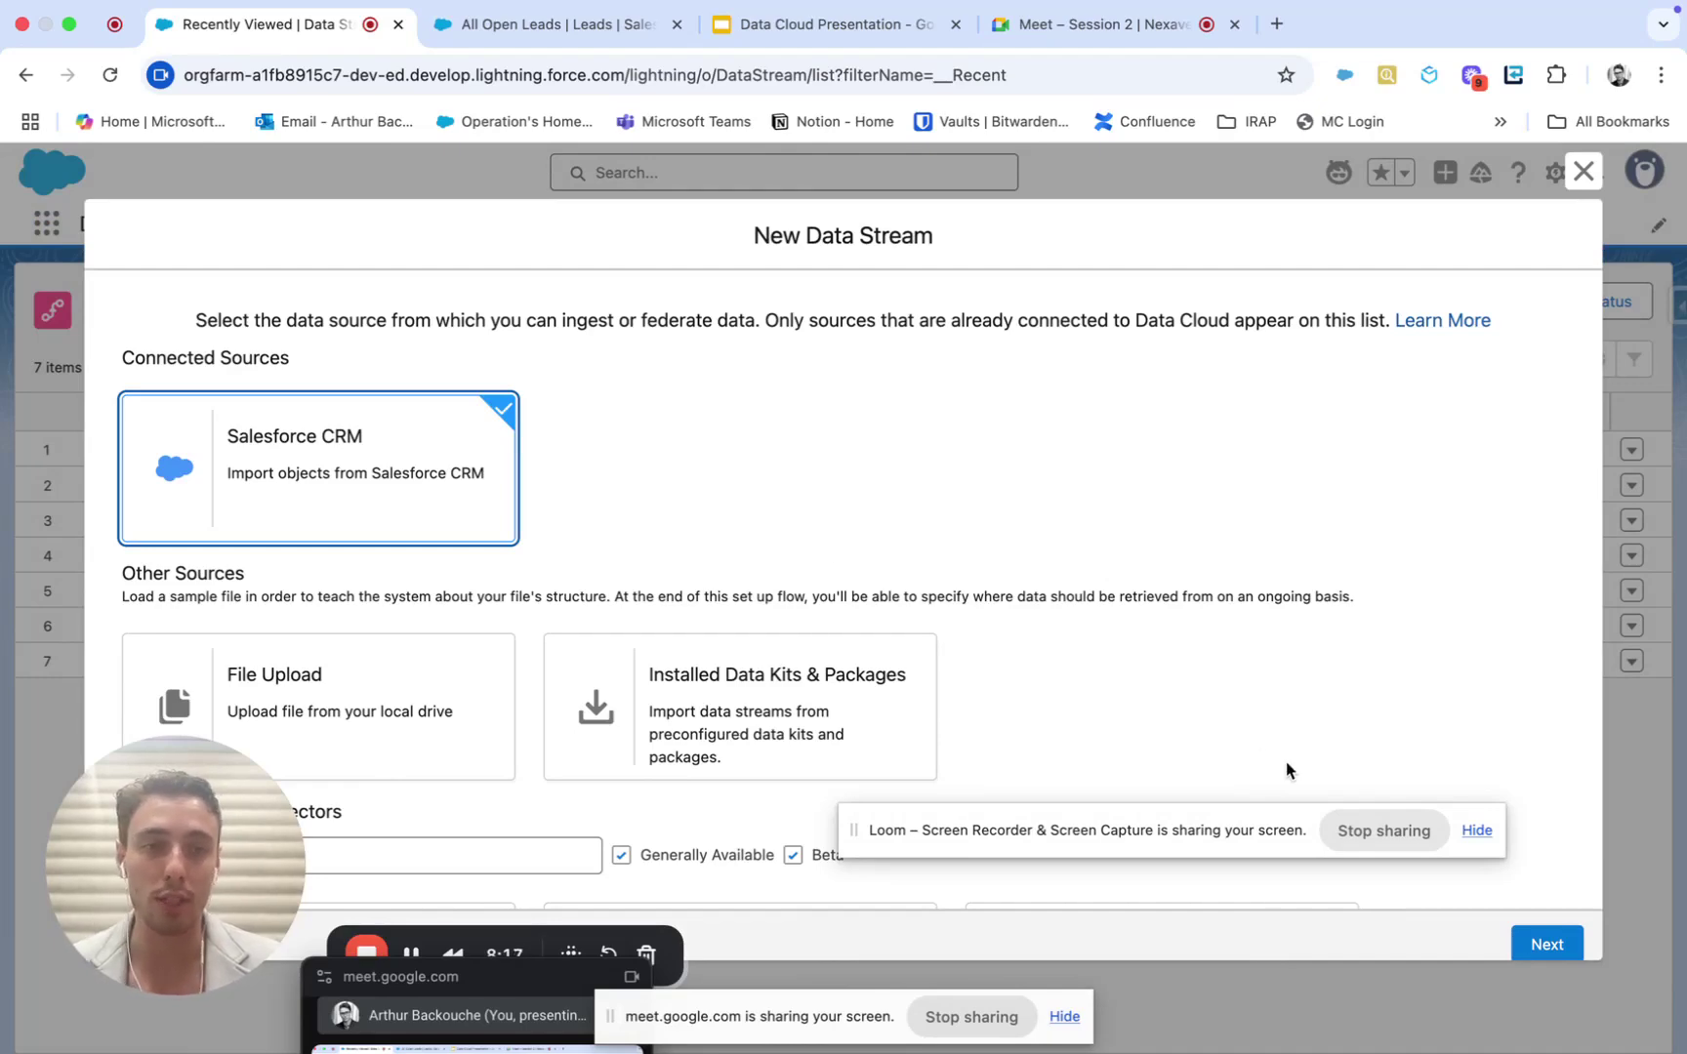
{"action": "left_click", "coordinate": [1547, 944]}
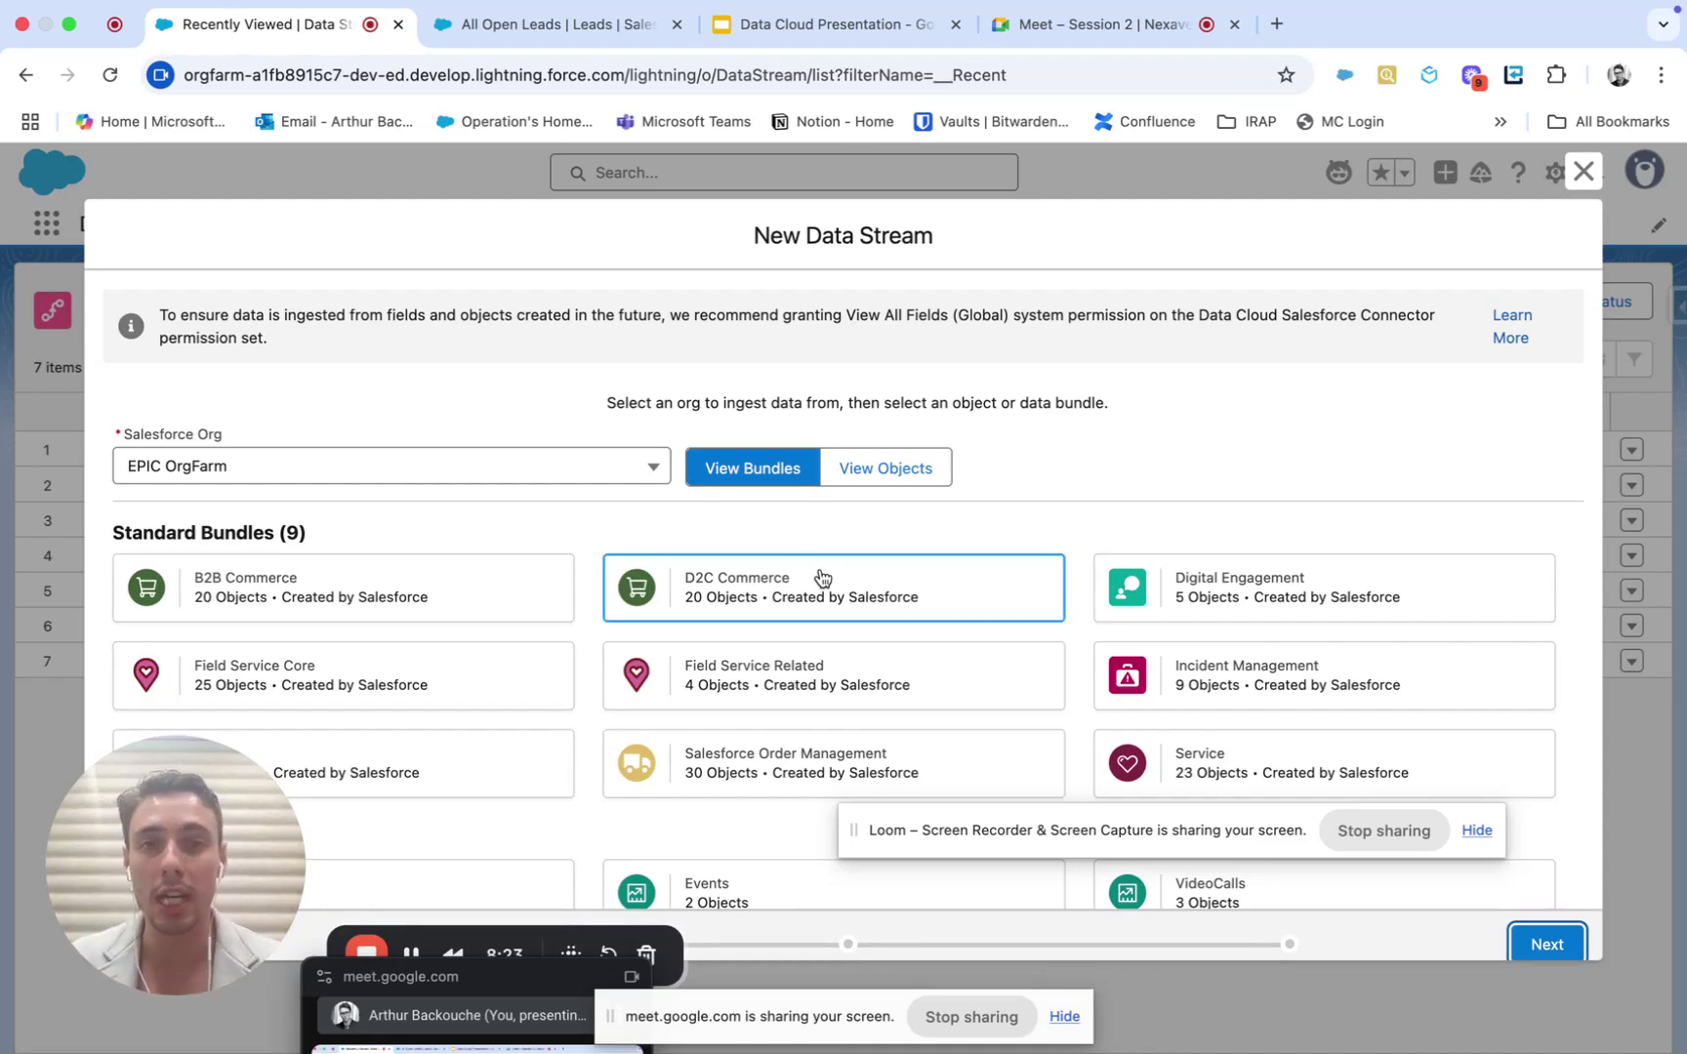
Step: Select the standard Sales bundle from the EPIC OrgFarm org for the new data stream and continue to its field configuration
{"action": "scroll", "coordinate": [821, 578], "scroll_direction": "down", "scroll_amount": 3}
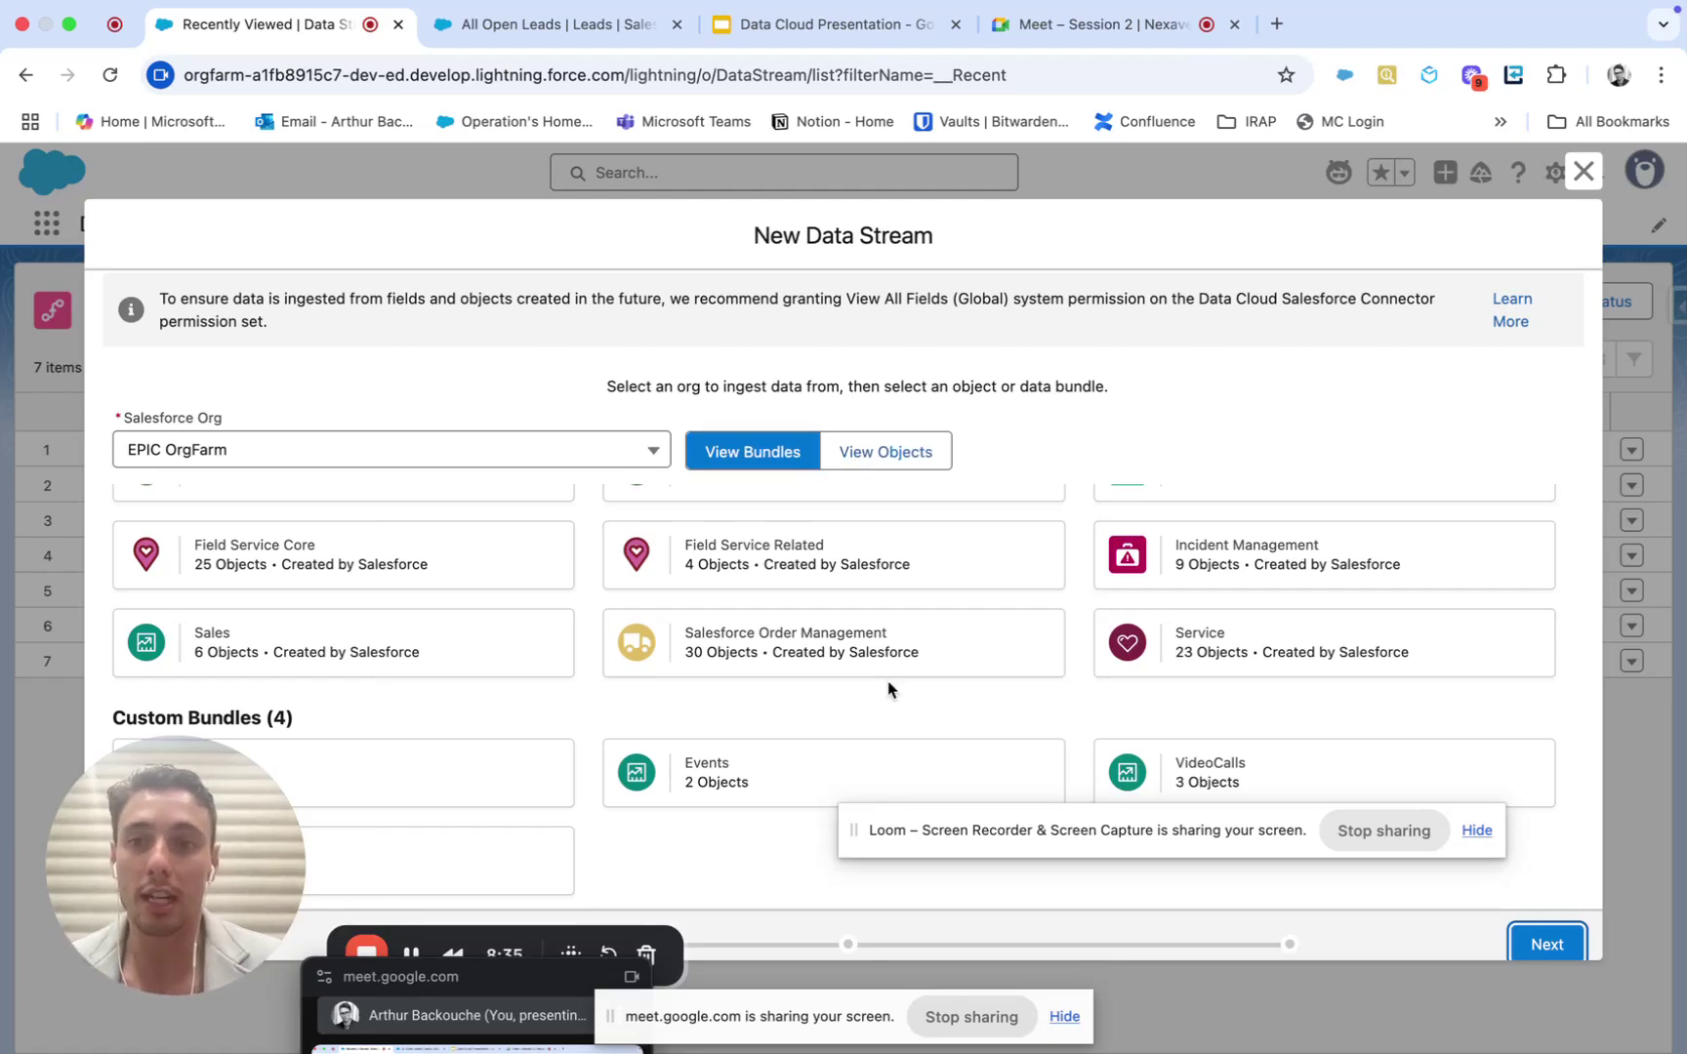
{"action": "scroll", "coordinate": [888, 687], "scroll_direction": "up", "scroll_amount": 2}
{"action": "scroll", "coordinate": [889, 687], "scroll_direction": "down", "scroll_amount": 2}
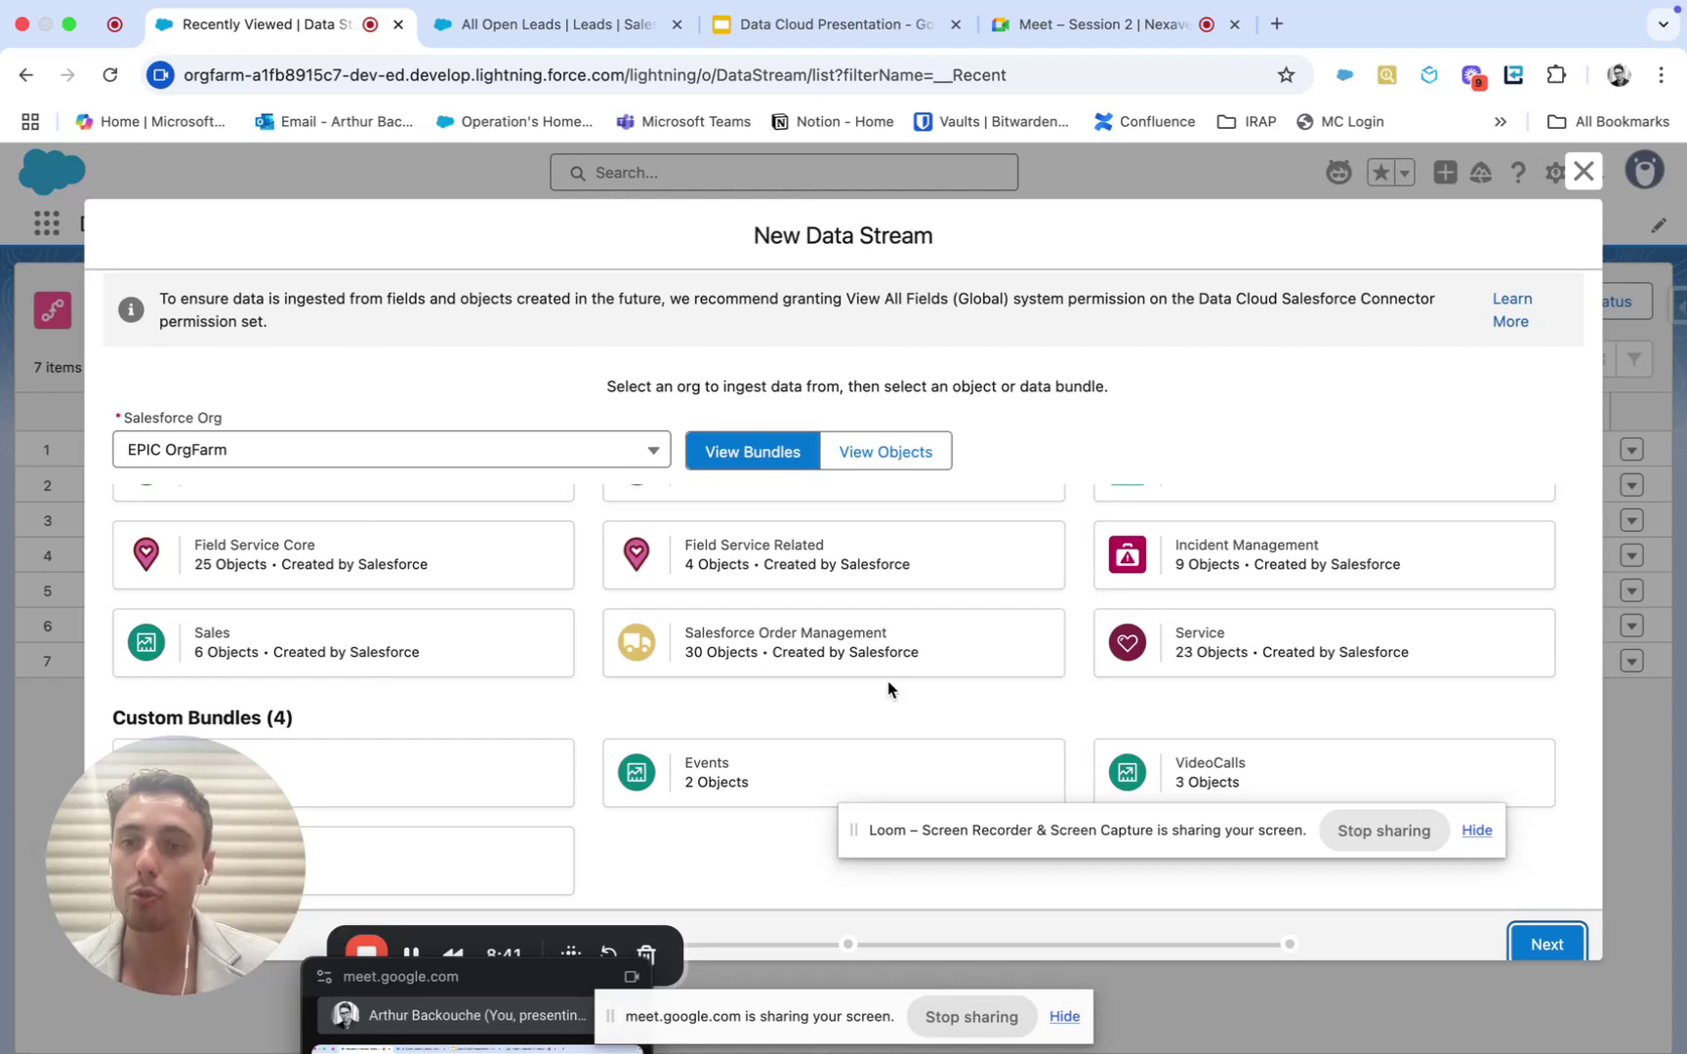
{"action": "left_click", "coordinate": [493, 659]}
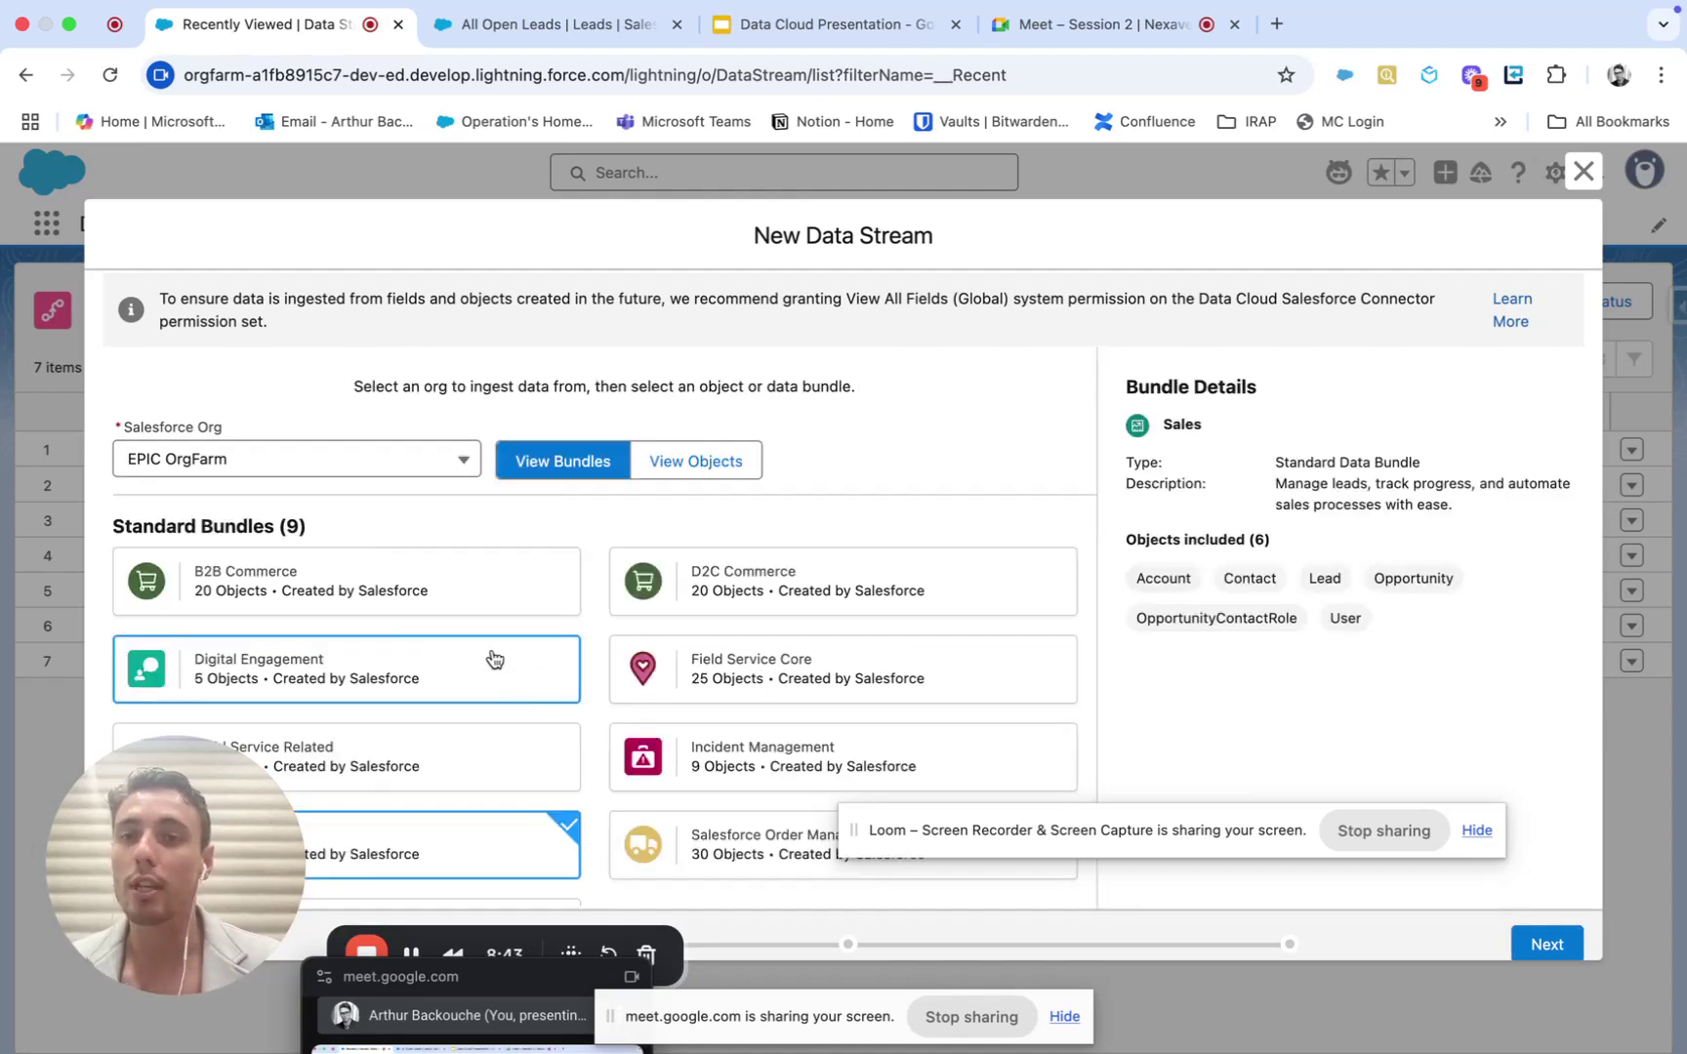
{"action": "scroll", "coordinate": [498, 662], "scroll_direction": "down", "scroll_amount": 2}
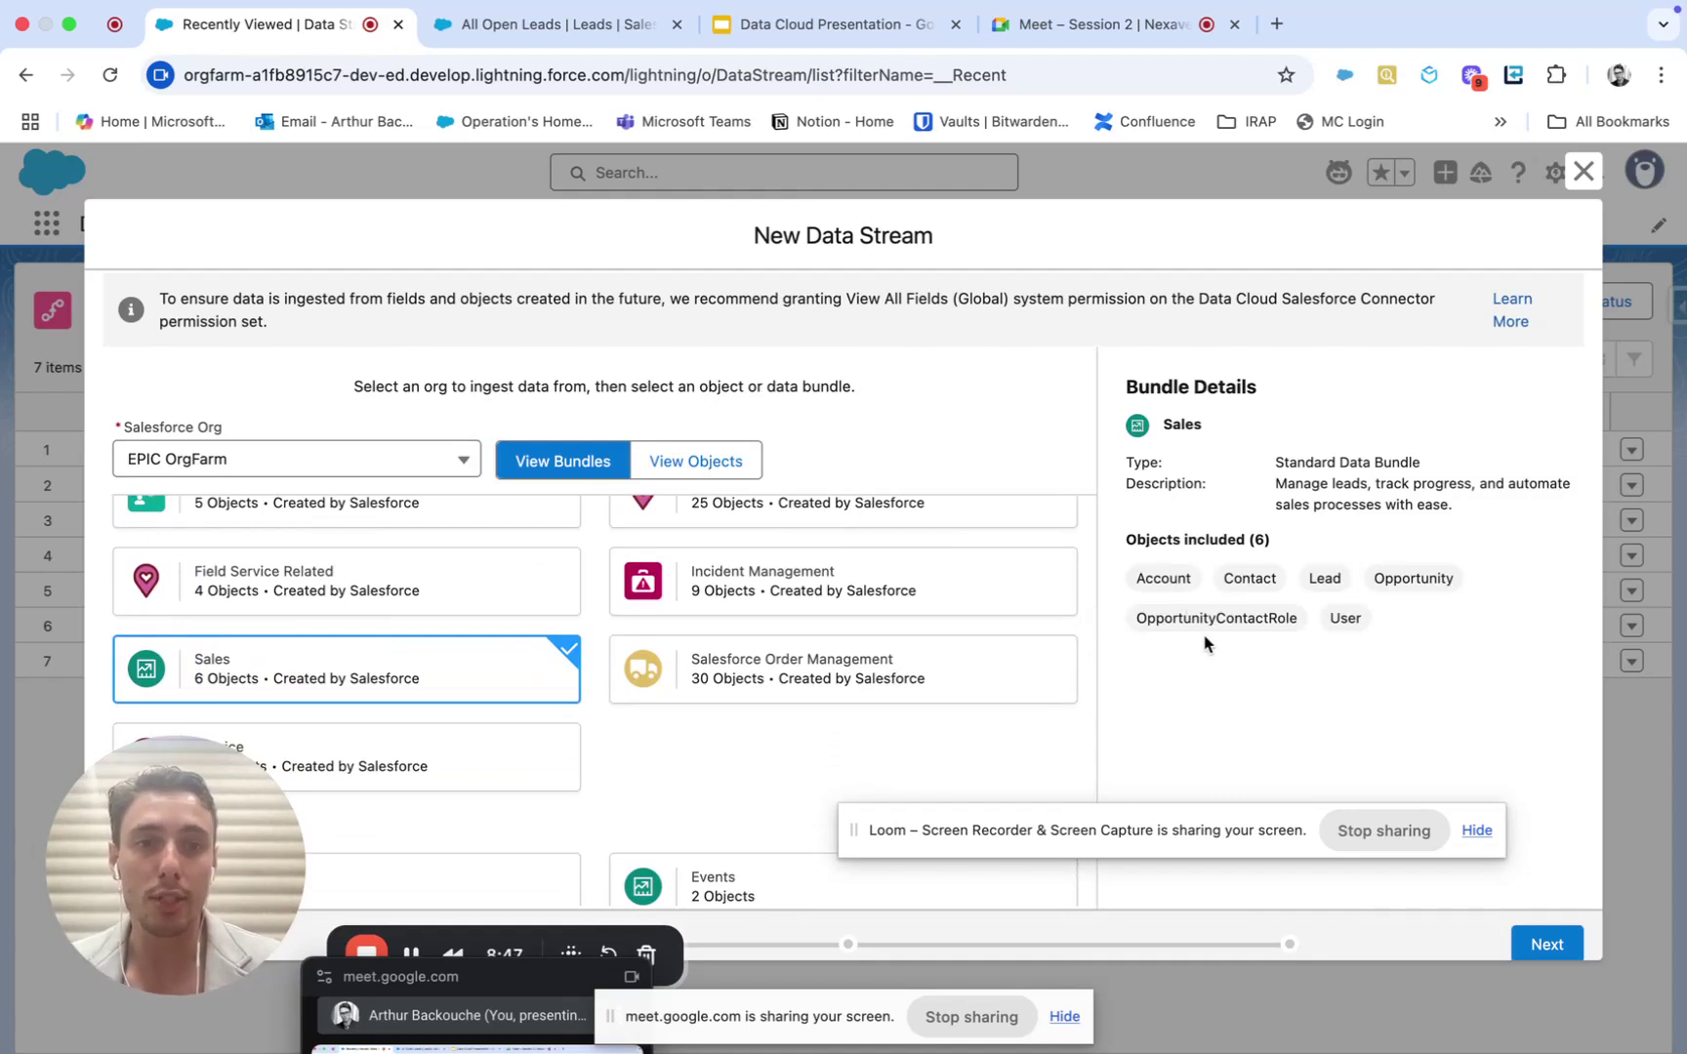
{"action": "left_click", "coordinate": [1550, 939]}
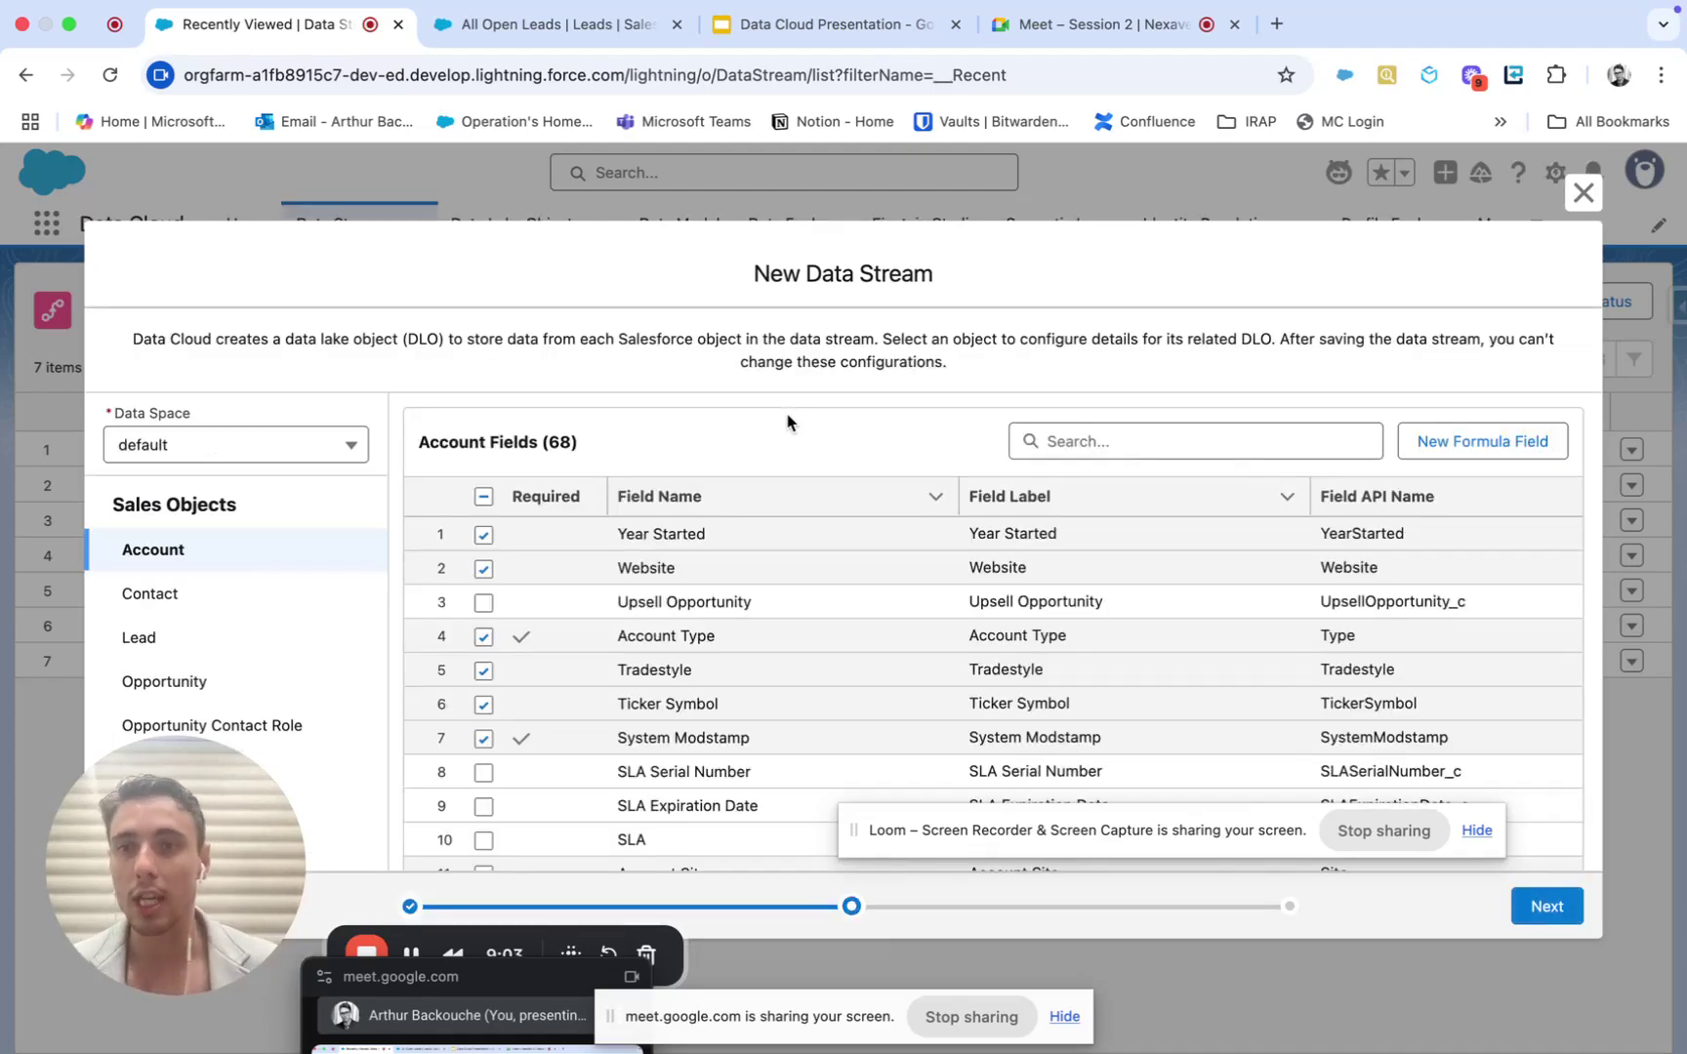
Step: Examine the fields of the Contact, Lead and Opportunity objects in the Sales bundle, going through the full Contact field list
{"action": "left_click", "coordinate": [298, 586]}
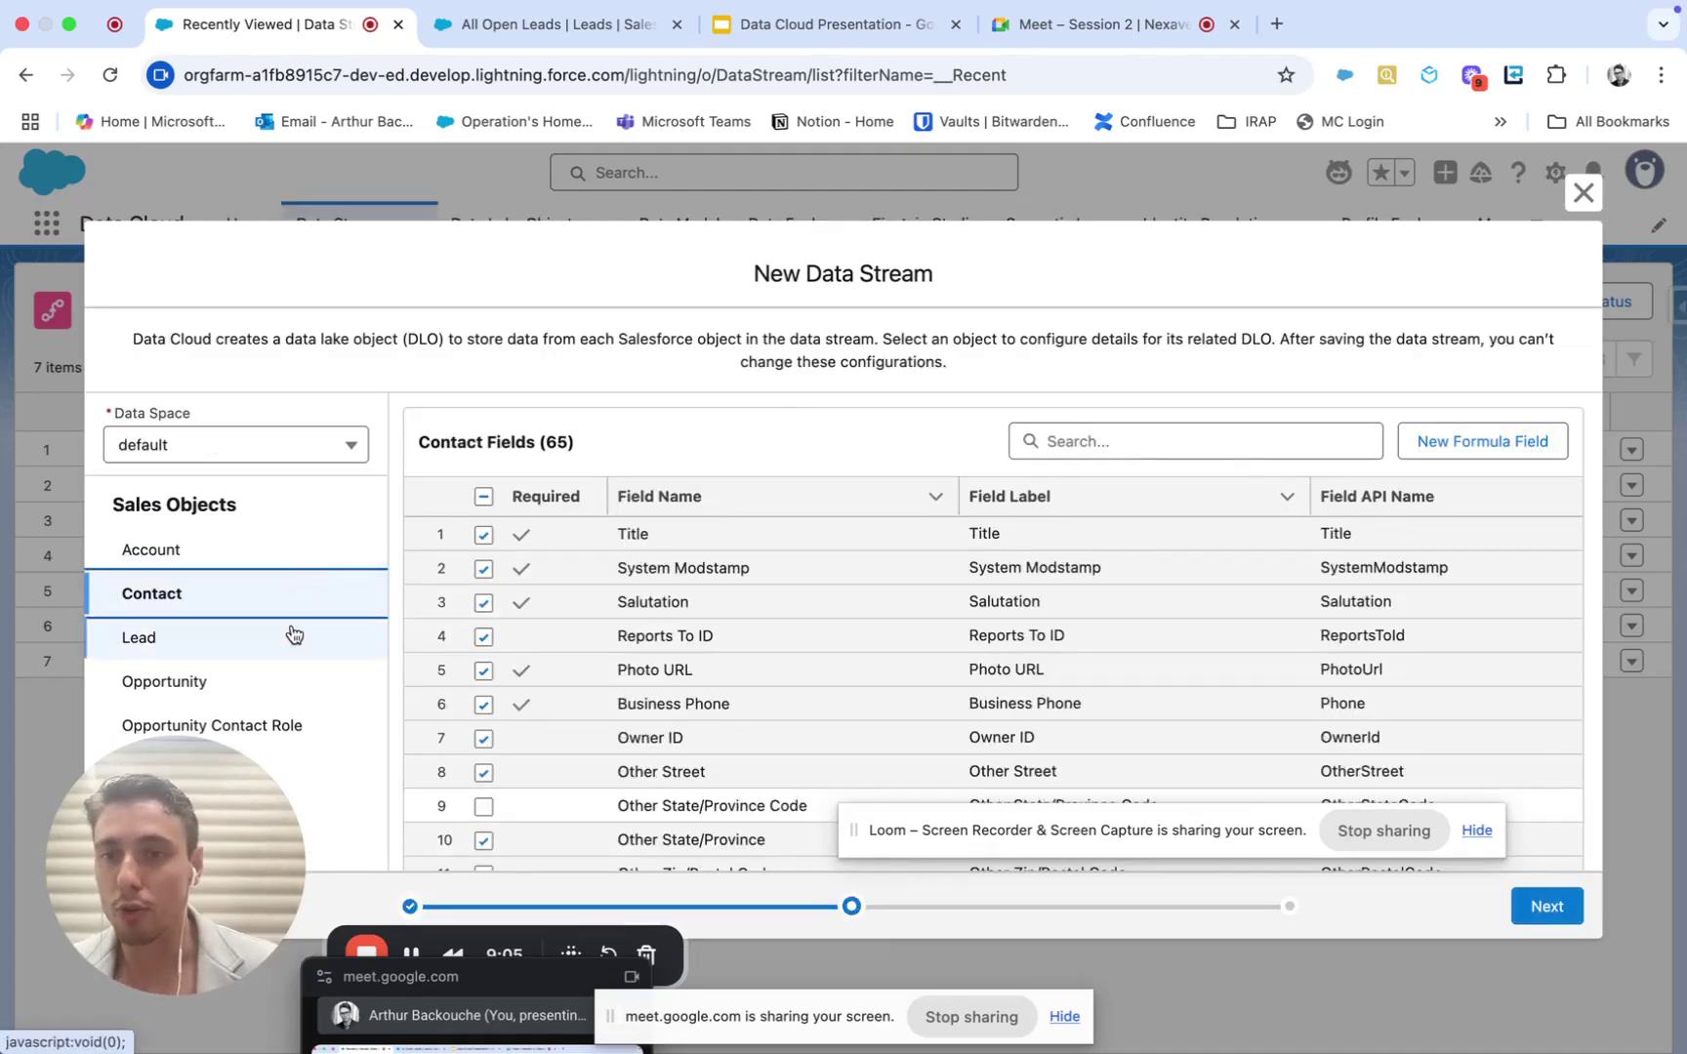
{"action": "left_click", "coordinate": [290, 640]}
{"action": "left_click", "coordinate": [282, 683]}
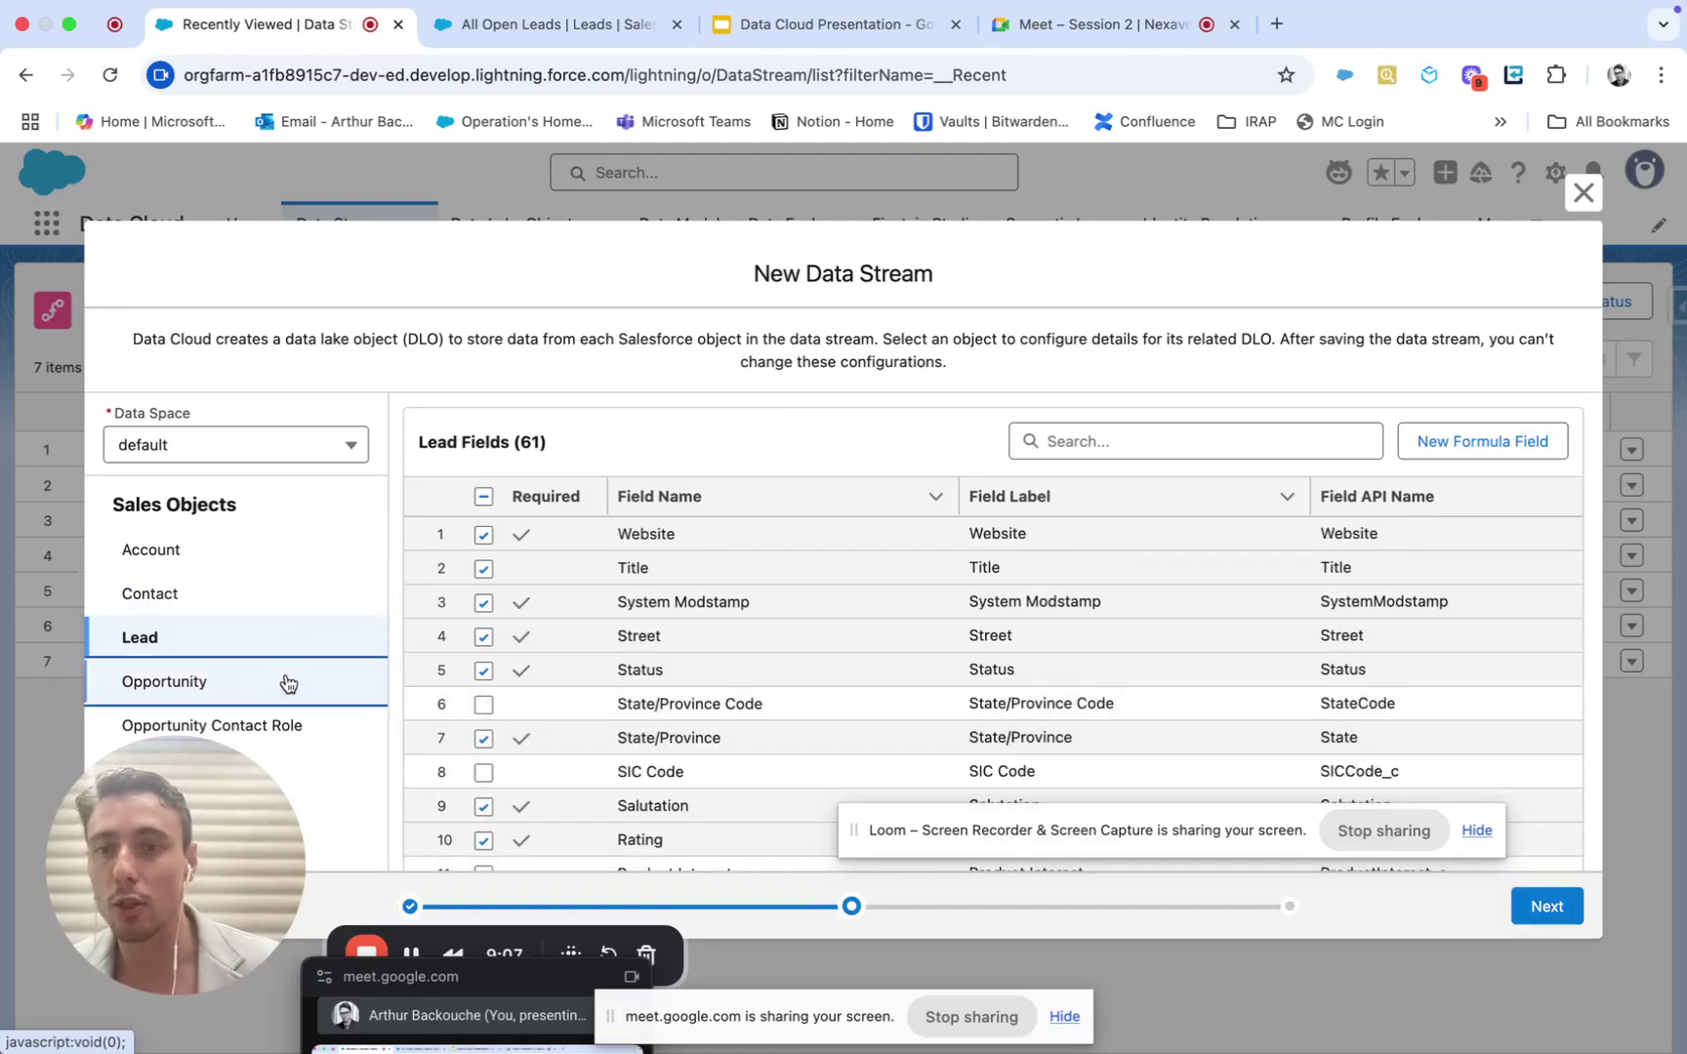
{"action": "left_click", "coordinate": [287, 597]}
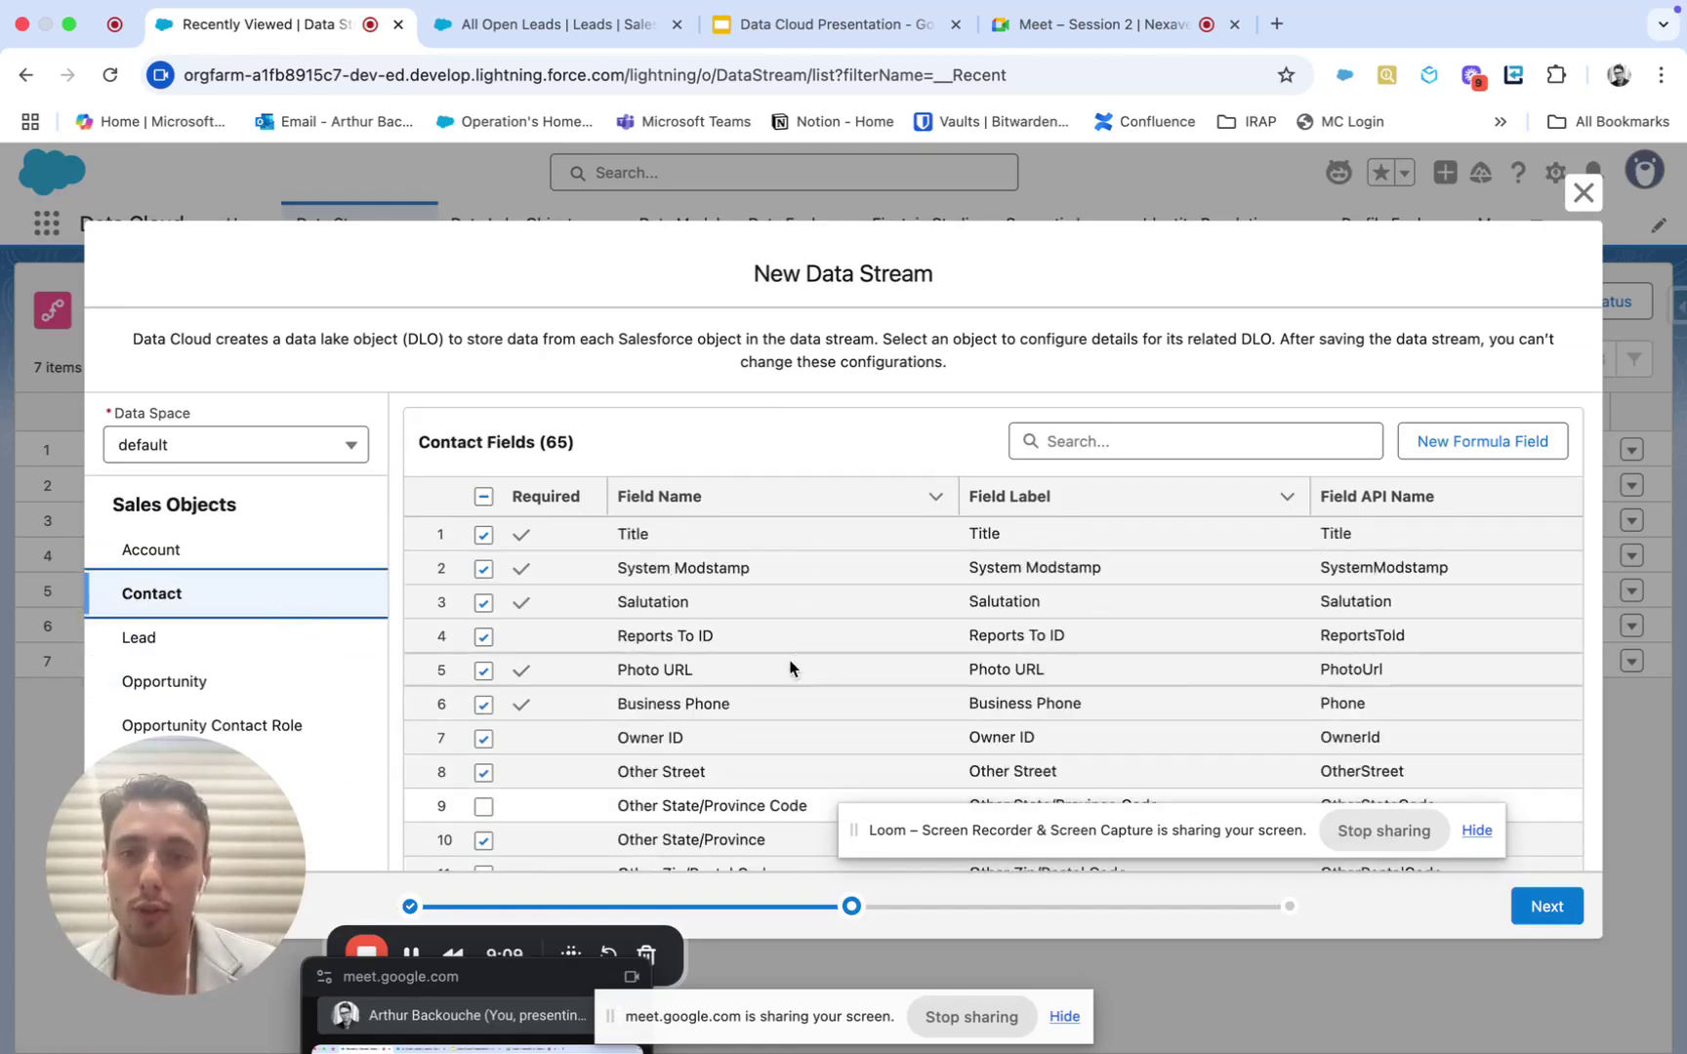
{"action": "scroll", "coordinate": [791, 666], "scroll_direction": "down", "scroll_amount": 4}
{"action": "scroll", "coordinate": [790, 667], "scroll_direction": "down", "scroll_amount": 10}
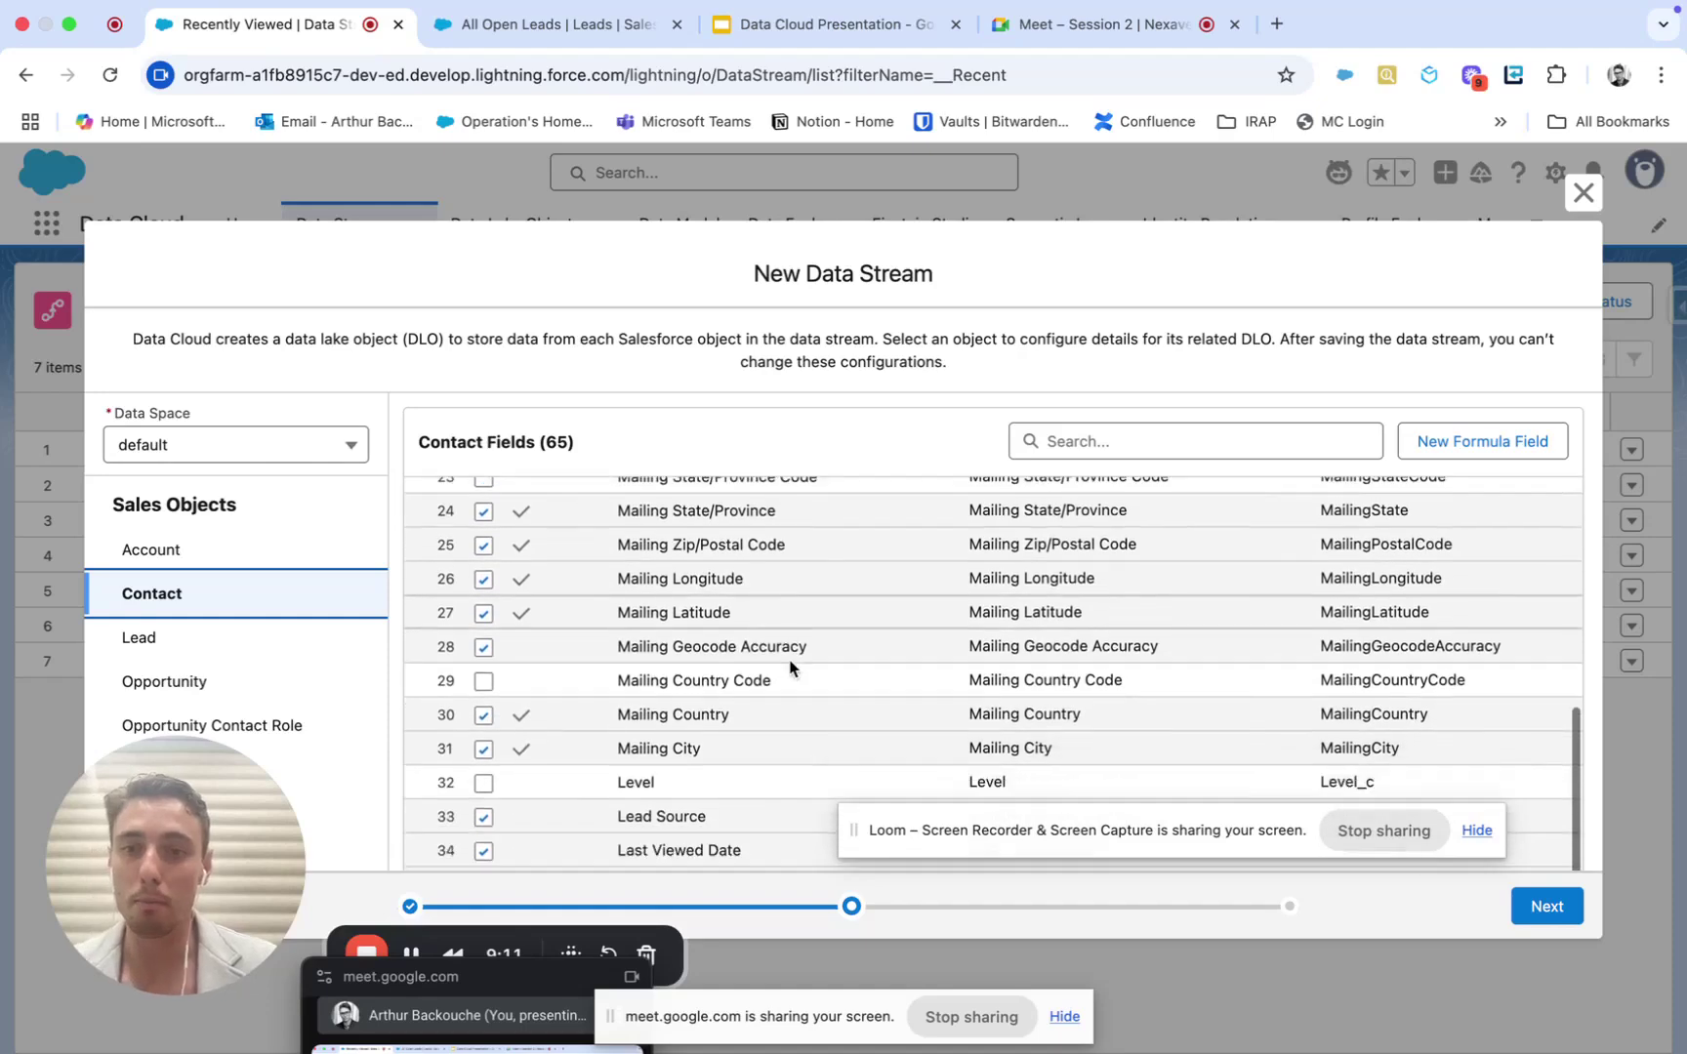
{"action": "scroll", "coordinate": [791, 668], "scroll_direction": "down", "scroll_amount": 3}
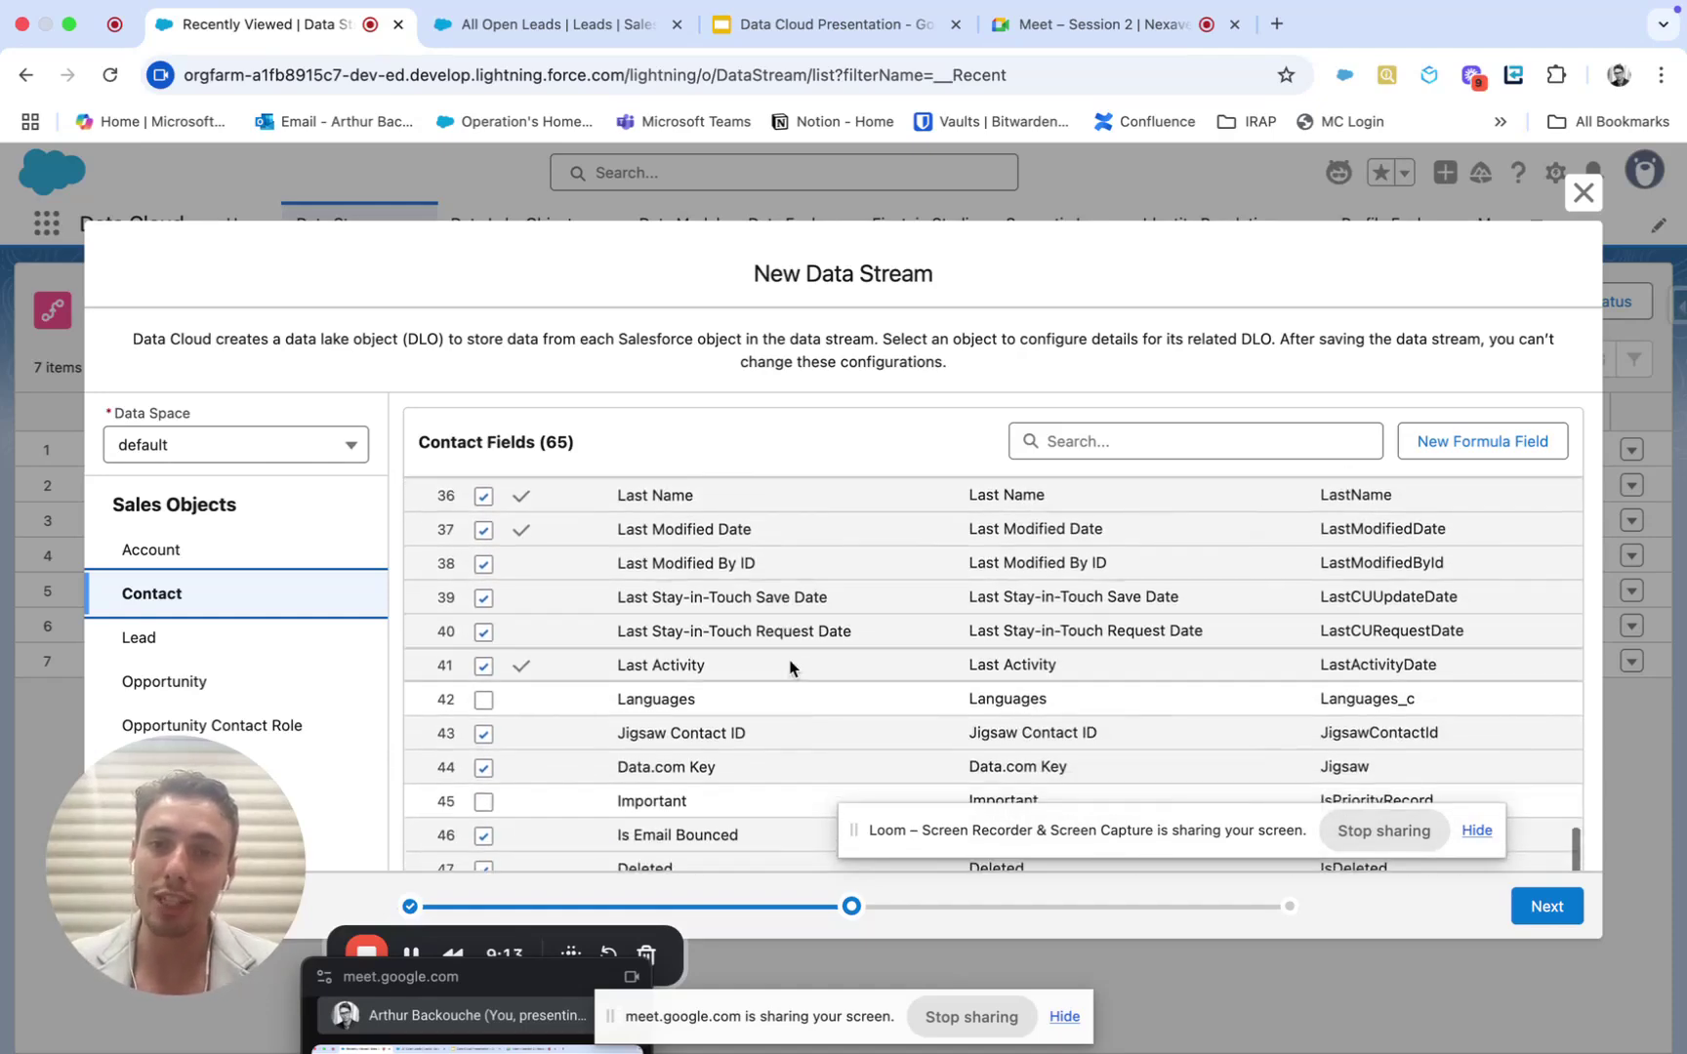
{"action": "scroll", "coordinate": [791, 668], "scroll_direction": "down", "scroll_amount": 3}
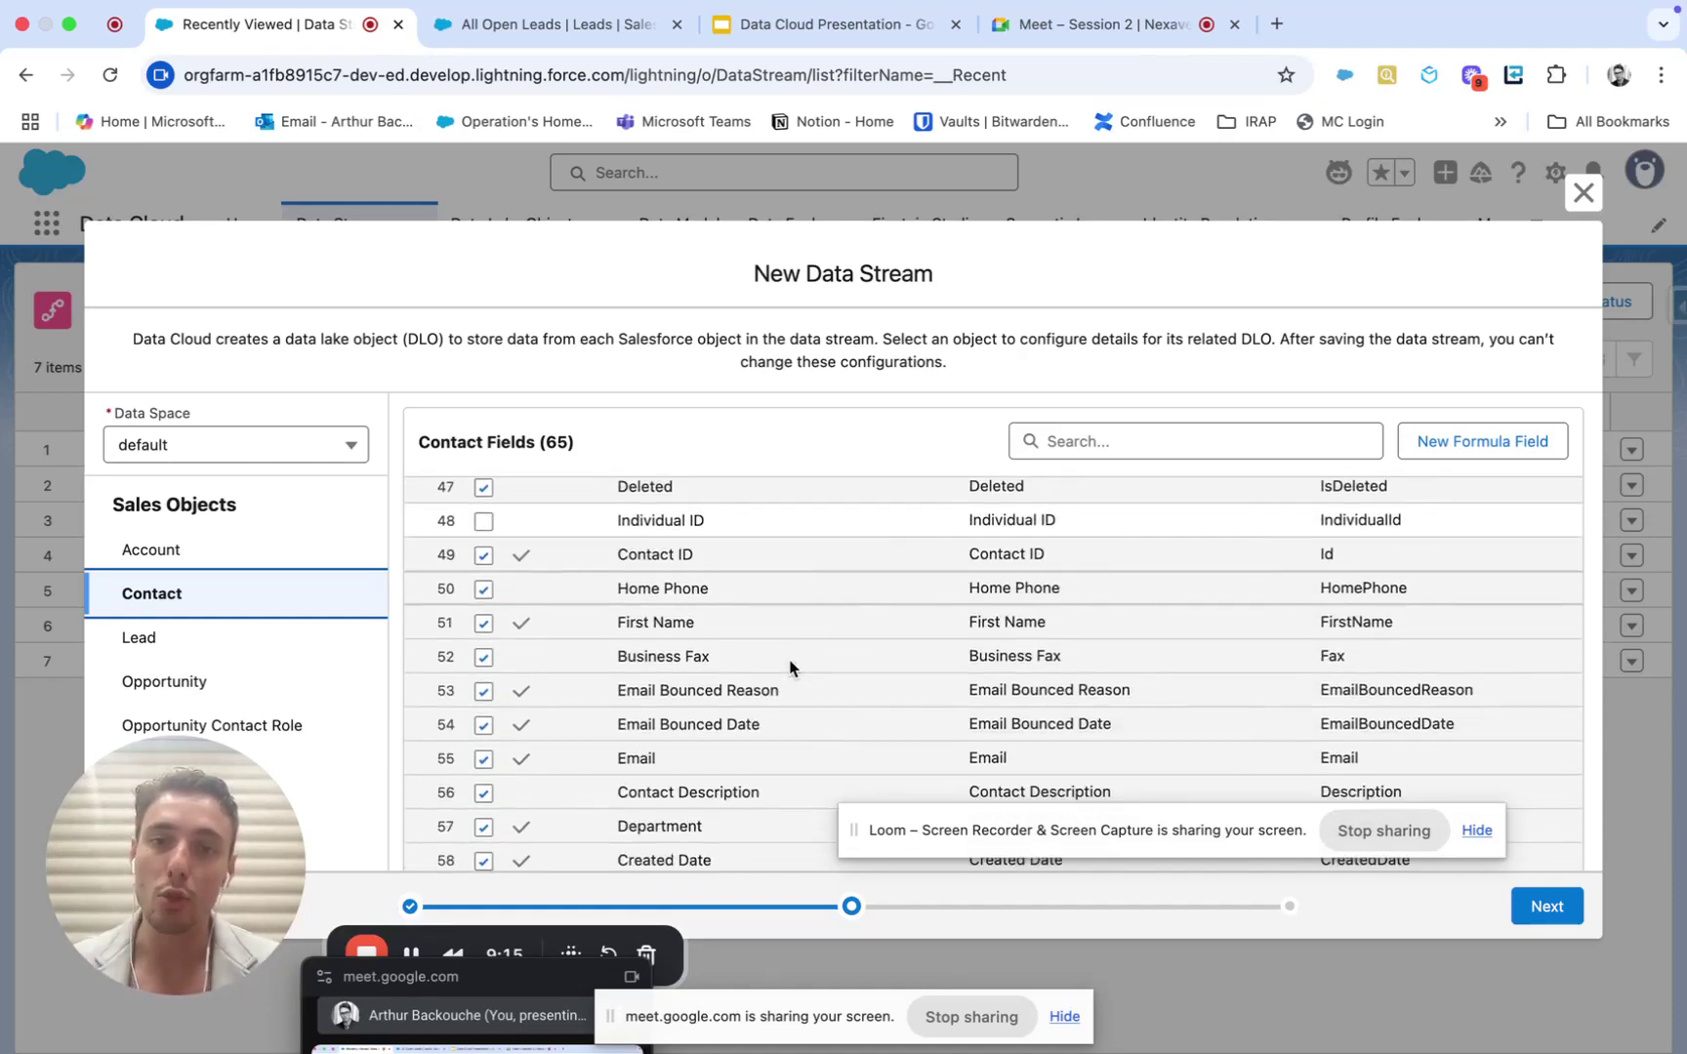
{"action": "scroll", "coordinate": [791, 668], "scroll_direction": "up", "scroll_amount": 9}
{"action": "scroll", "coordinate": [791, 667], "scroll_direction": "up", "scroll_amount": 9}
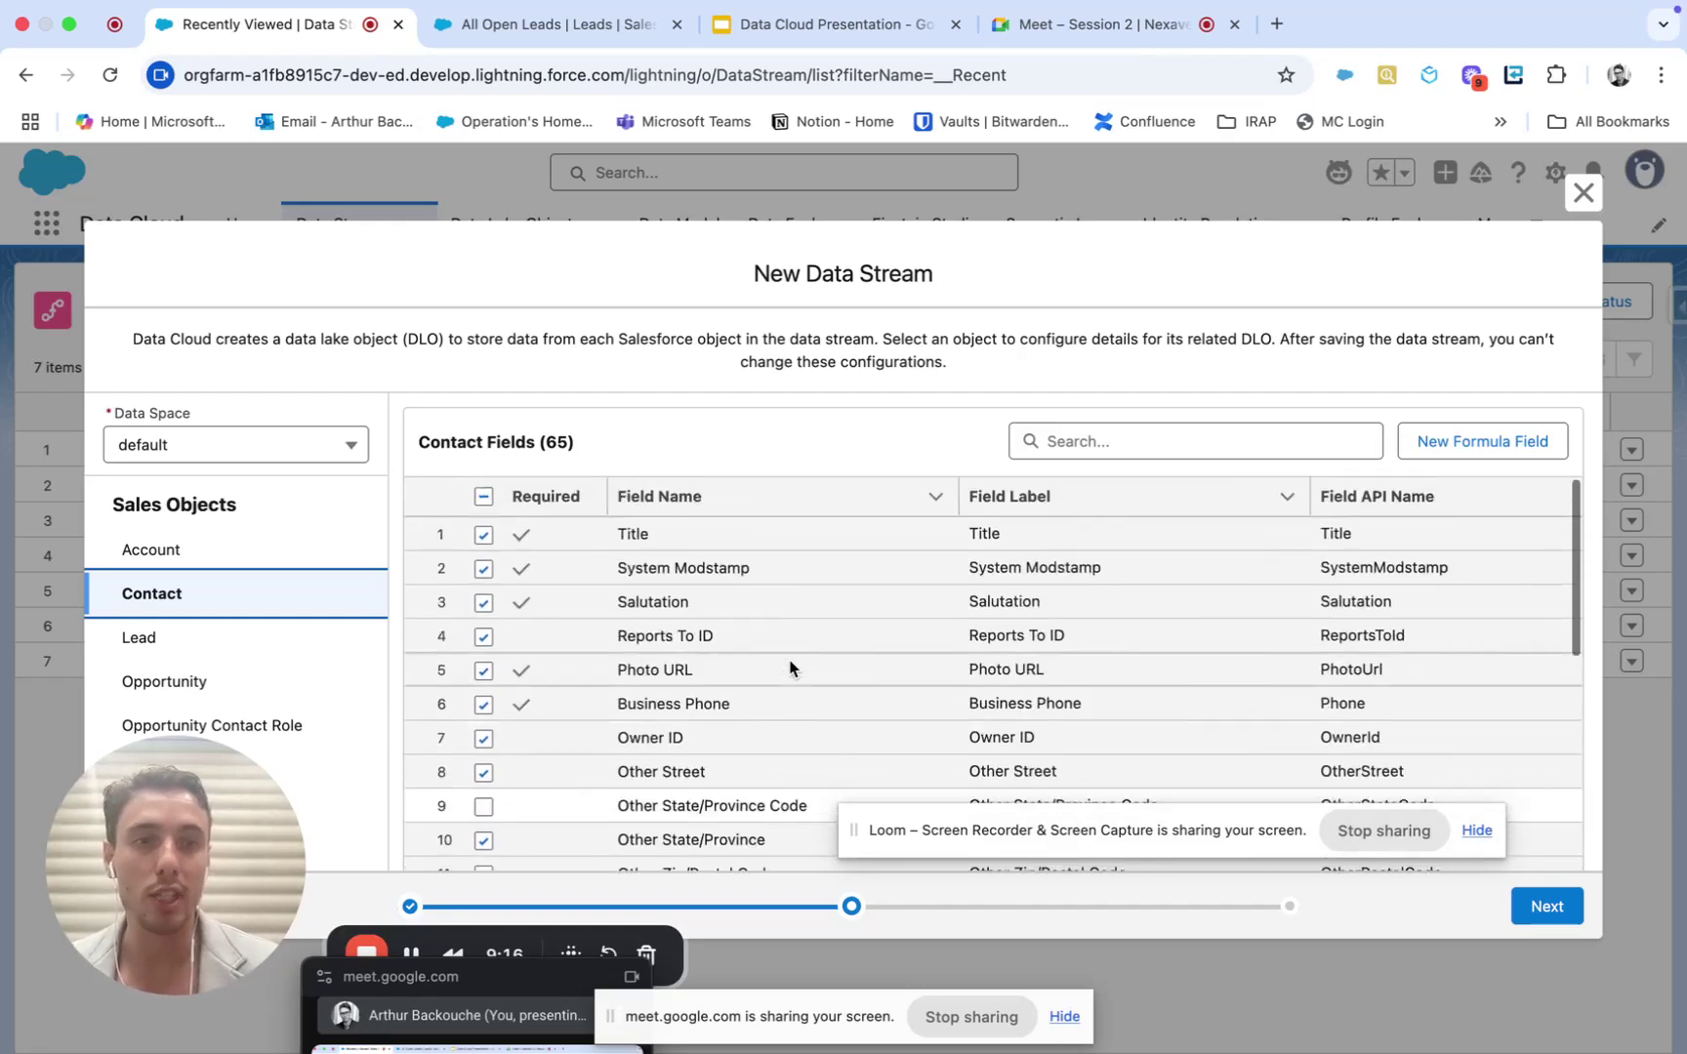
Step: Continue to the Sales bundle's configuration details and close the New Data Stream wizard without deploying
{"action": "left_click", "coordinate": [1534, 908]}
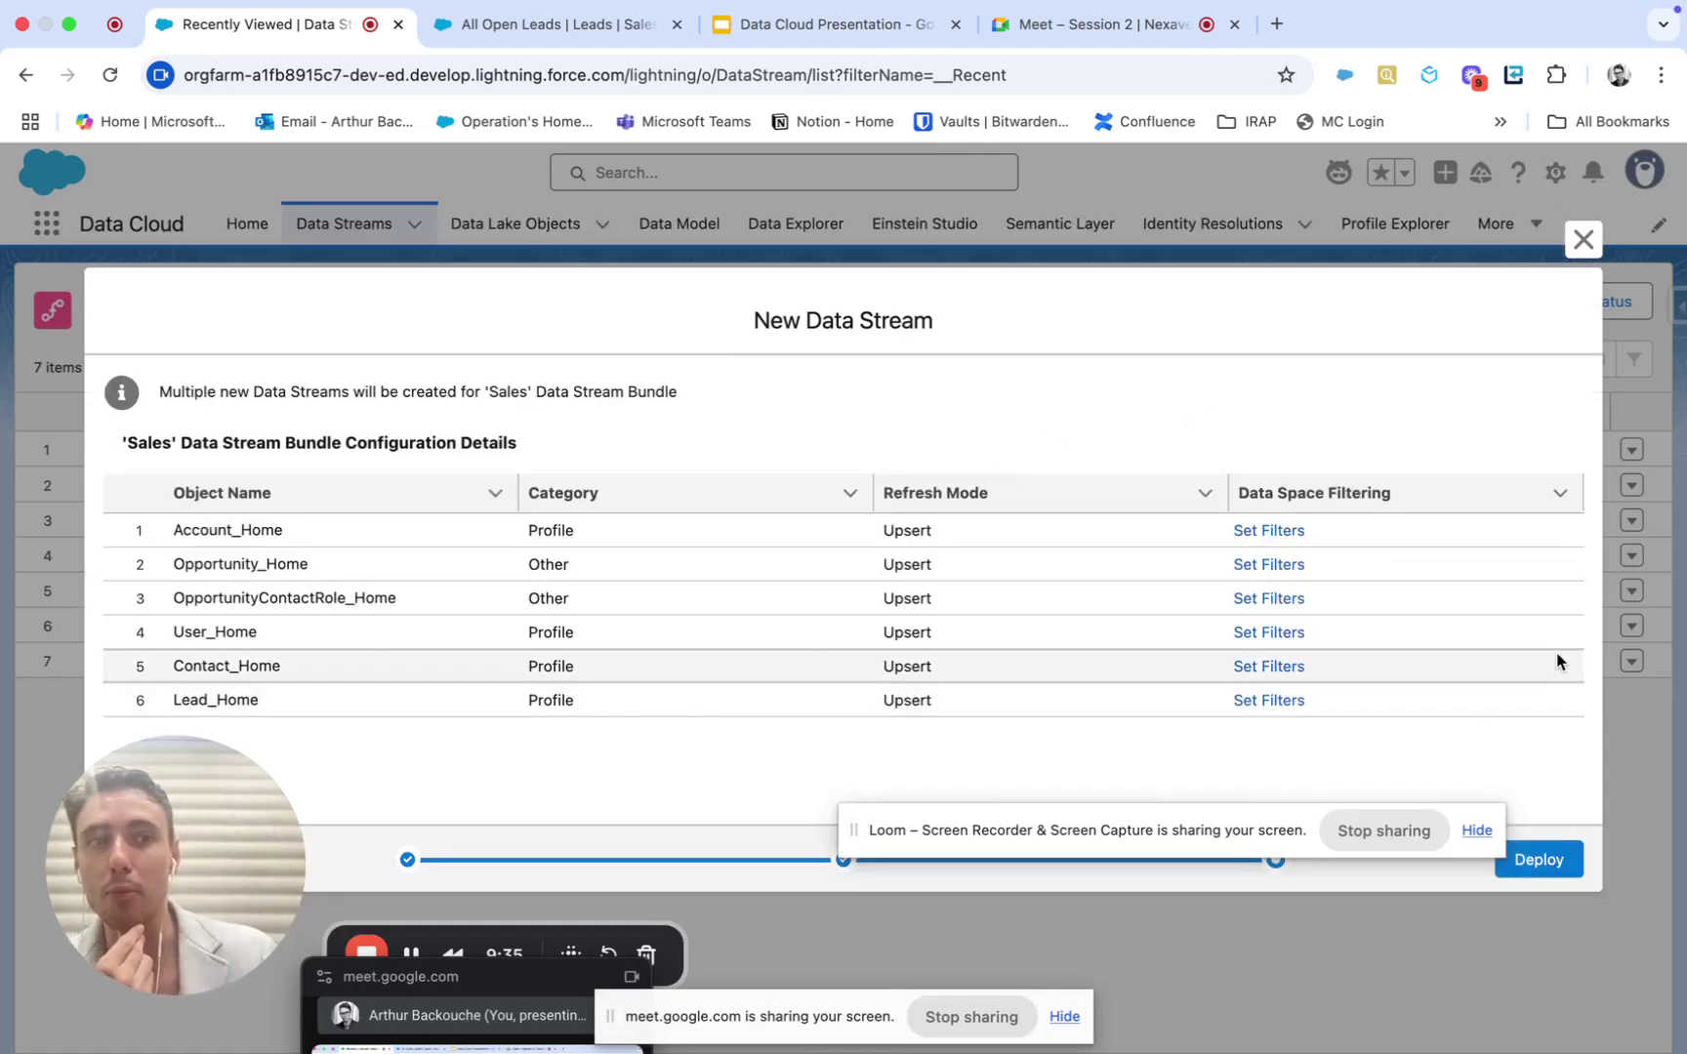
{"action": "left_click", "coordinate": [1586, 239]}
{"action": "left_click", "coordinate": [1190, 608]}
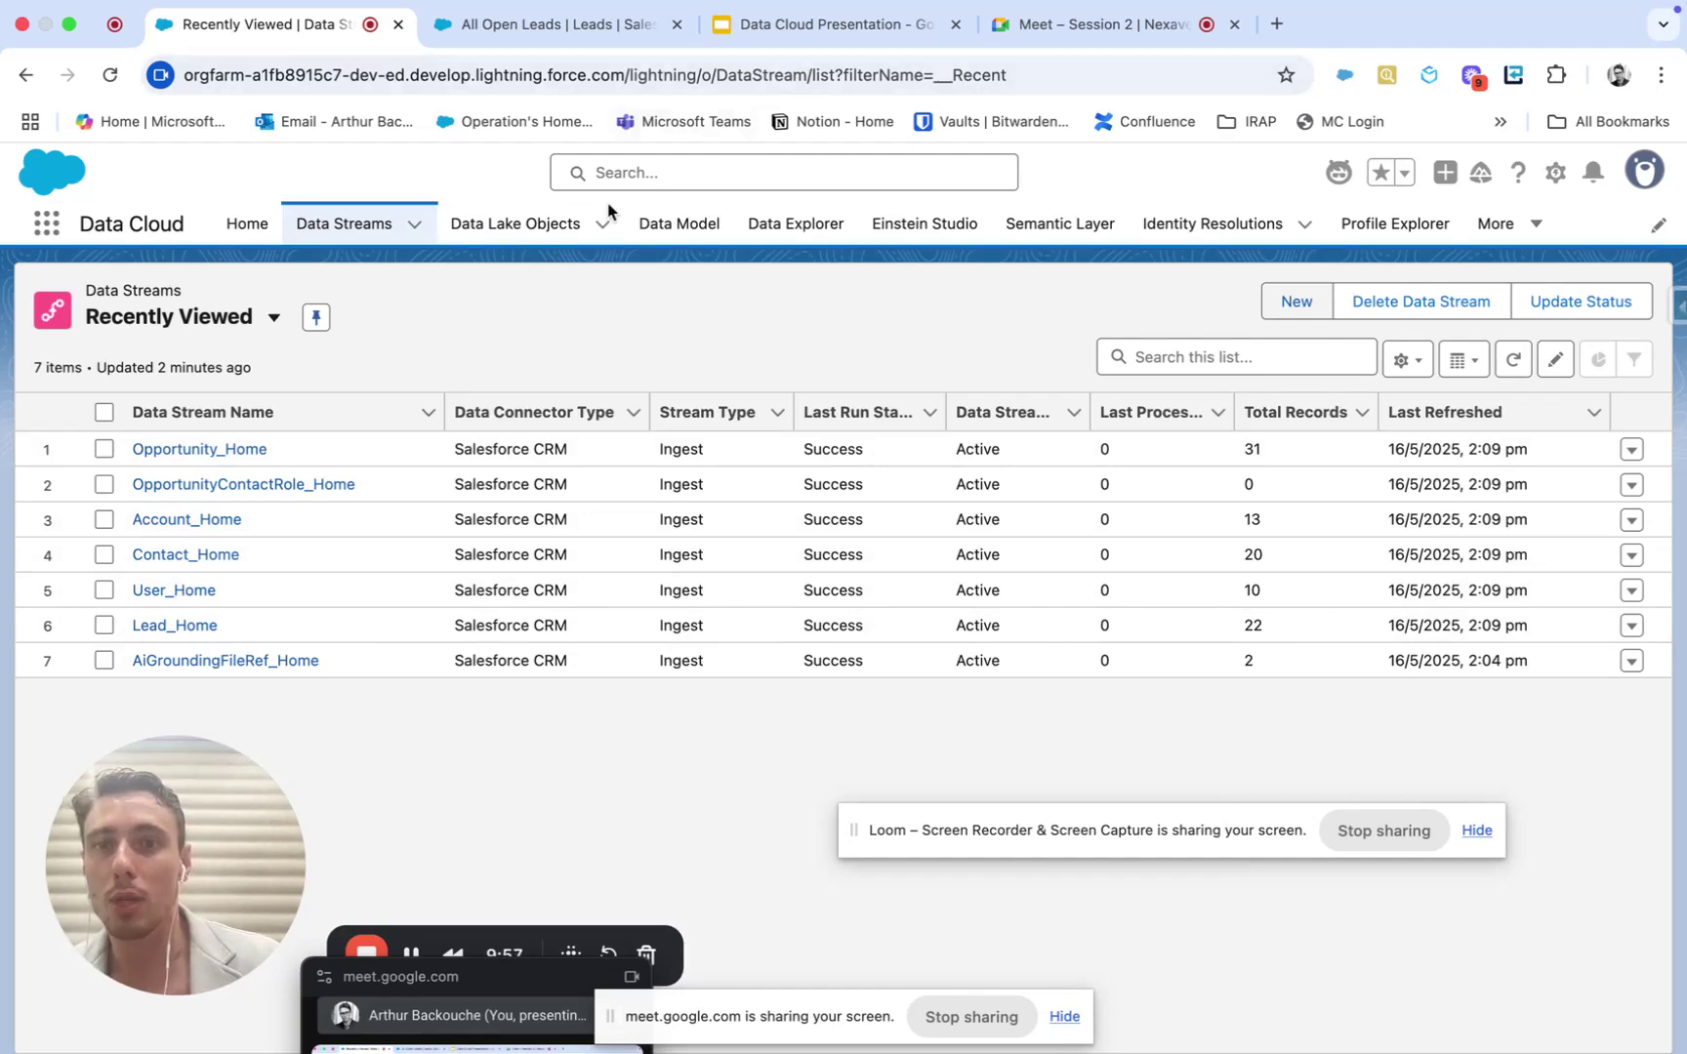
Step: Compare the Data Lake Objects list with the Data Streams list, ending on the Data Lake Objects list
{"action": "left_click", "coordinate": [521, 232]}
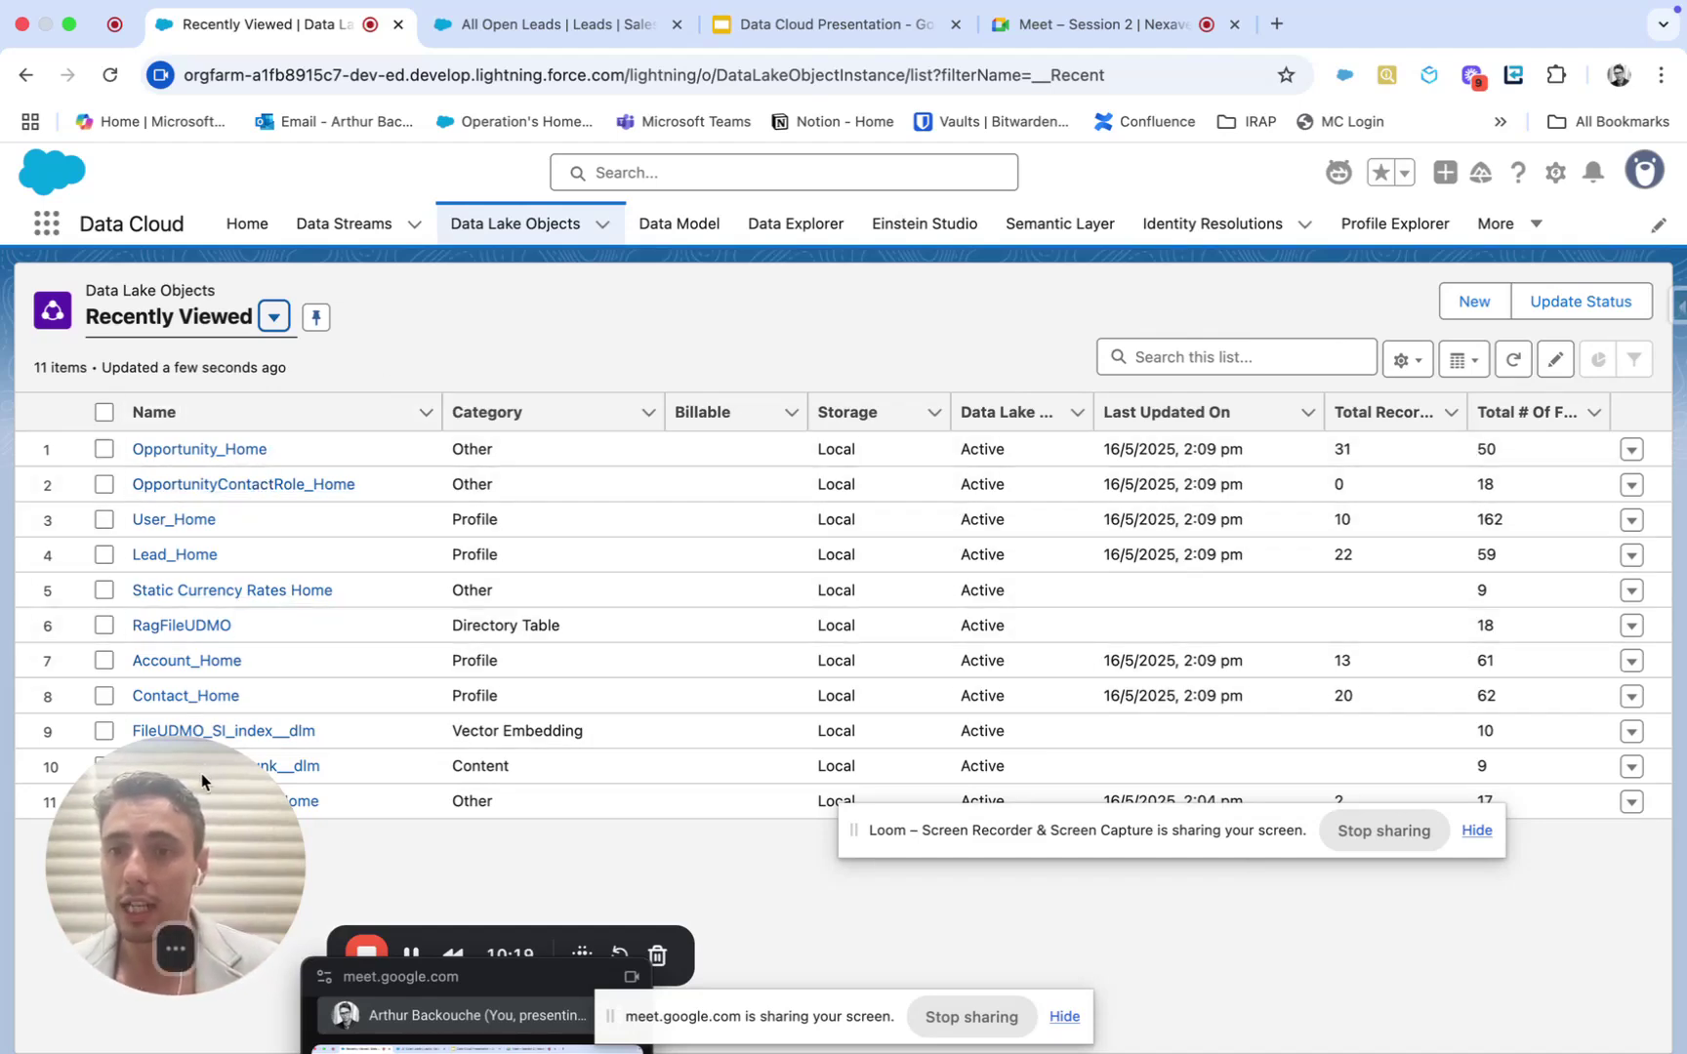
{"action": "left_click", "coordinate": [348, 223]}
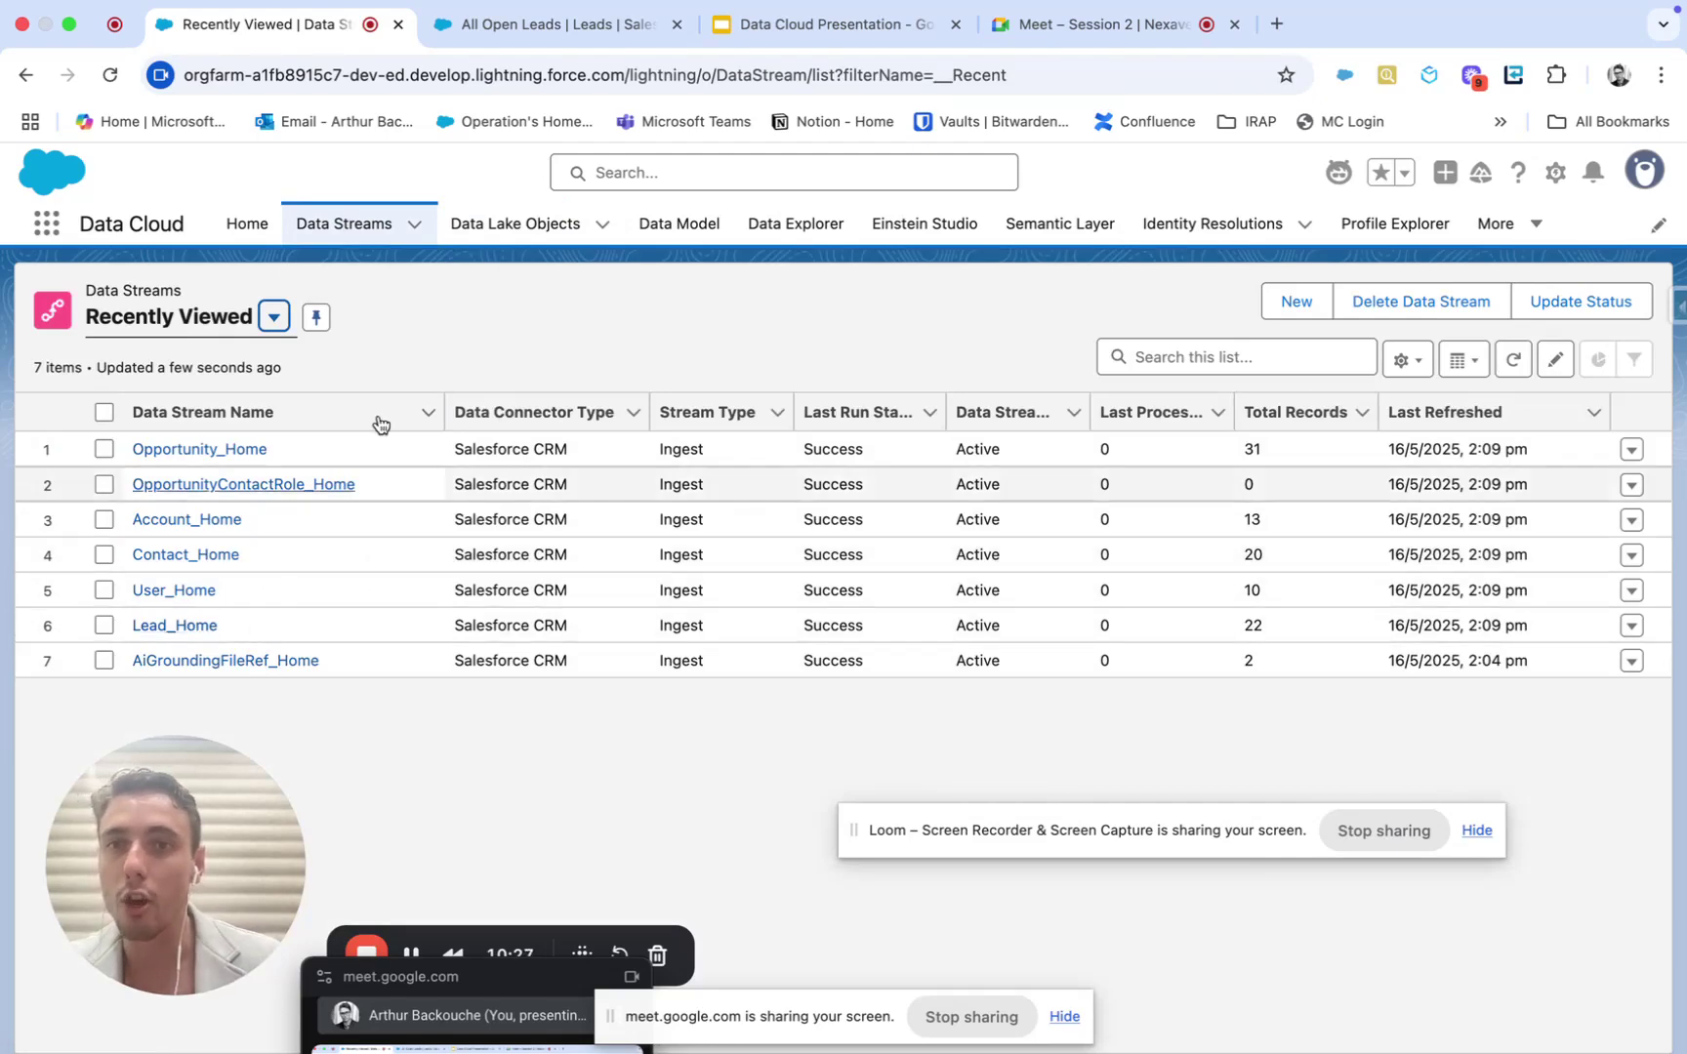
{"action": "left_click", "coordinate": [515, 227]}
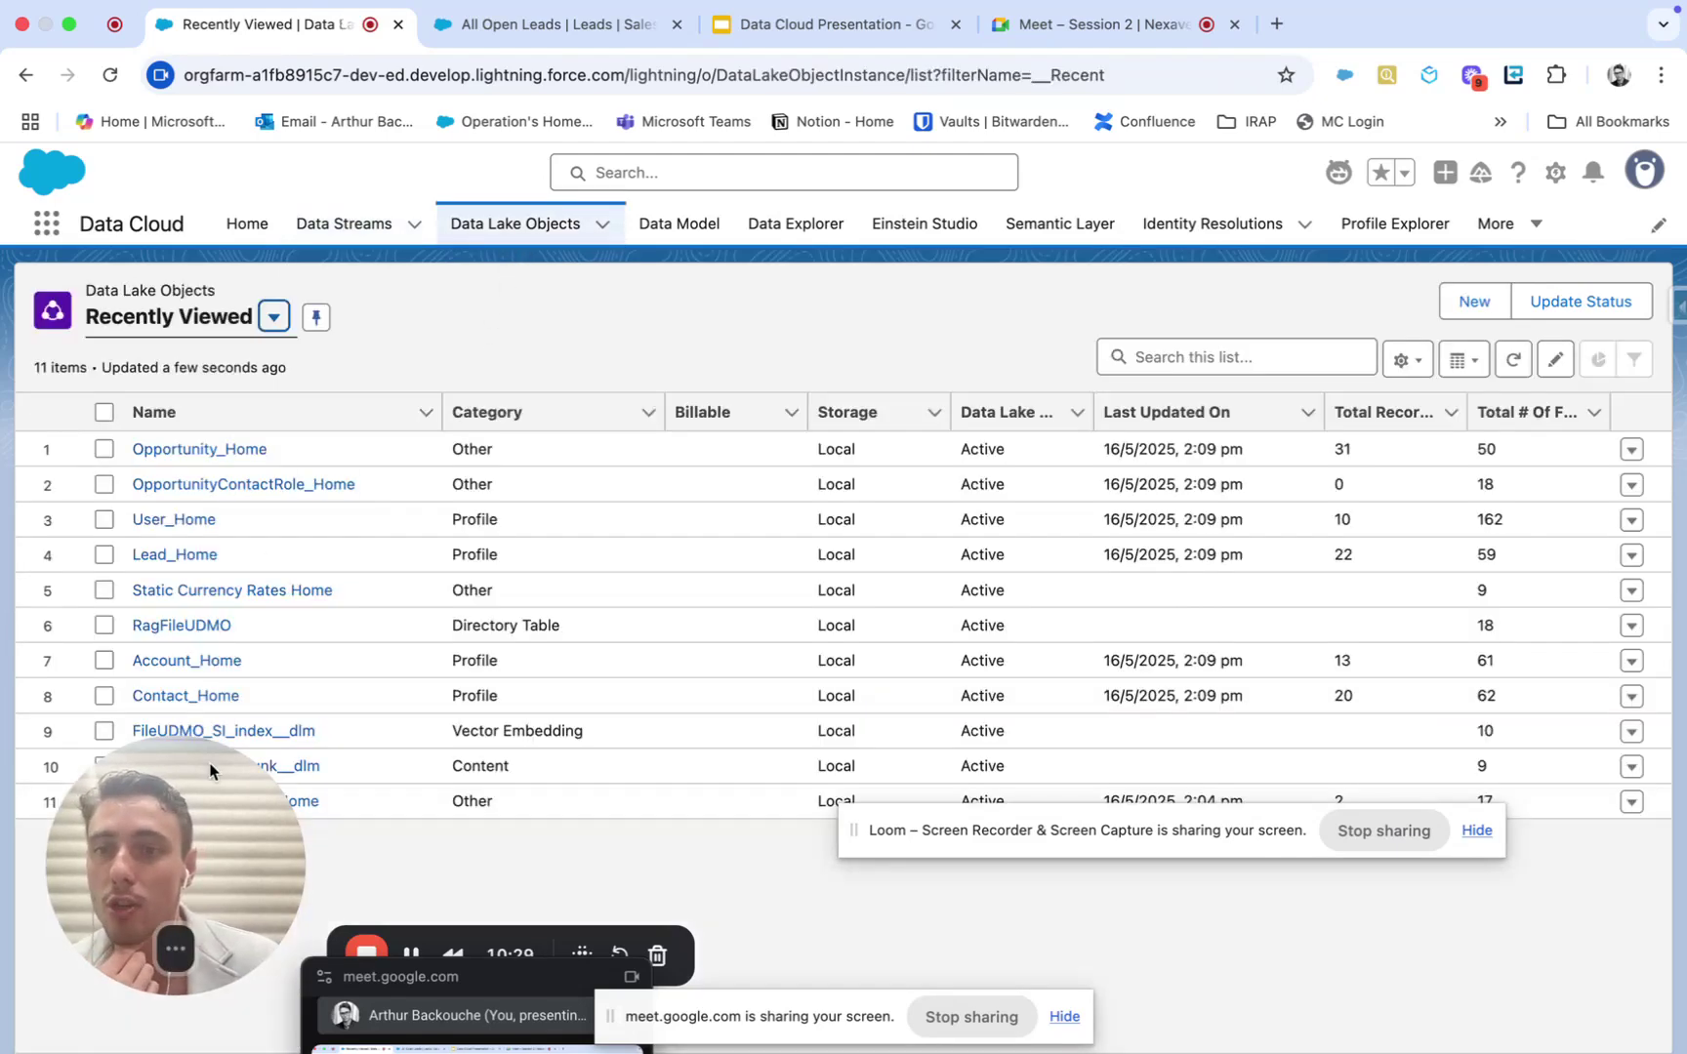
Step: Open the Lead_Home data lake object and examine its definition, field list and data mapping summary
{"action": "left_click_drag", "start_coordinate": [215, 766], "coordinate": [793, 701]}
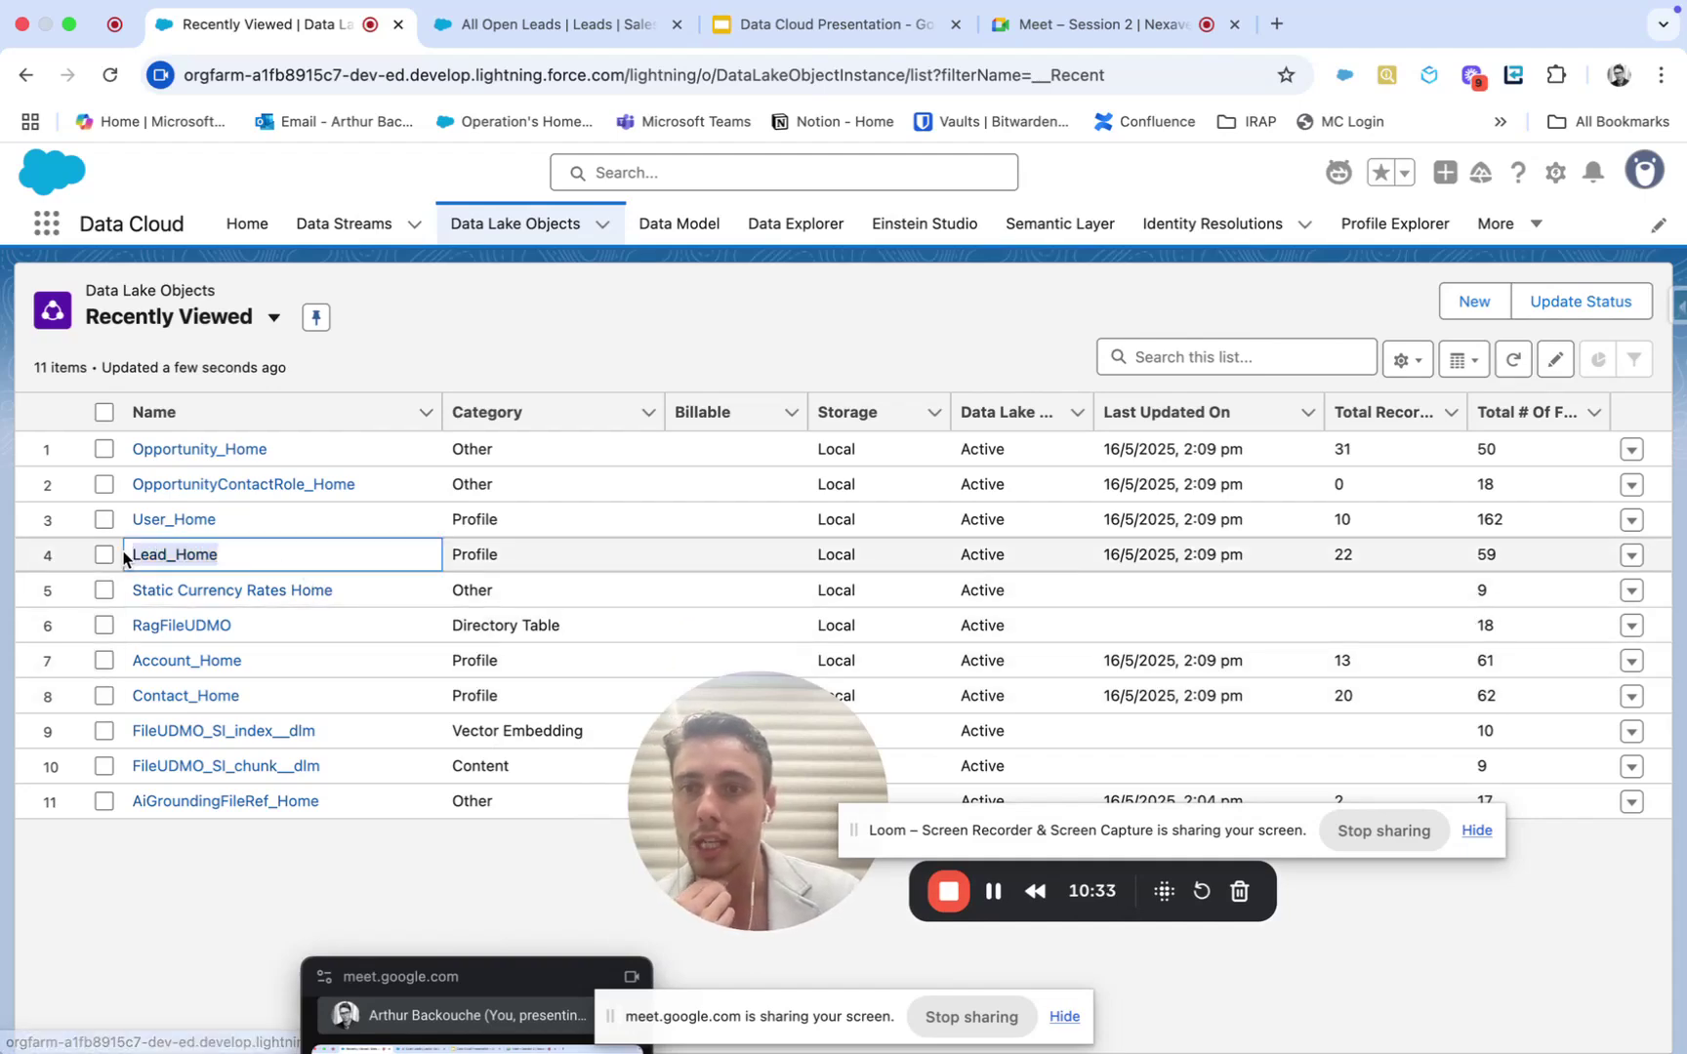
{"action": "left_click", "coordinate": [253, 554]}
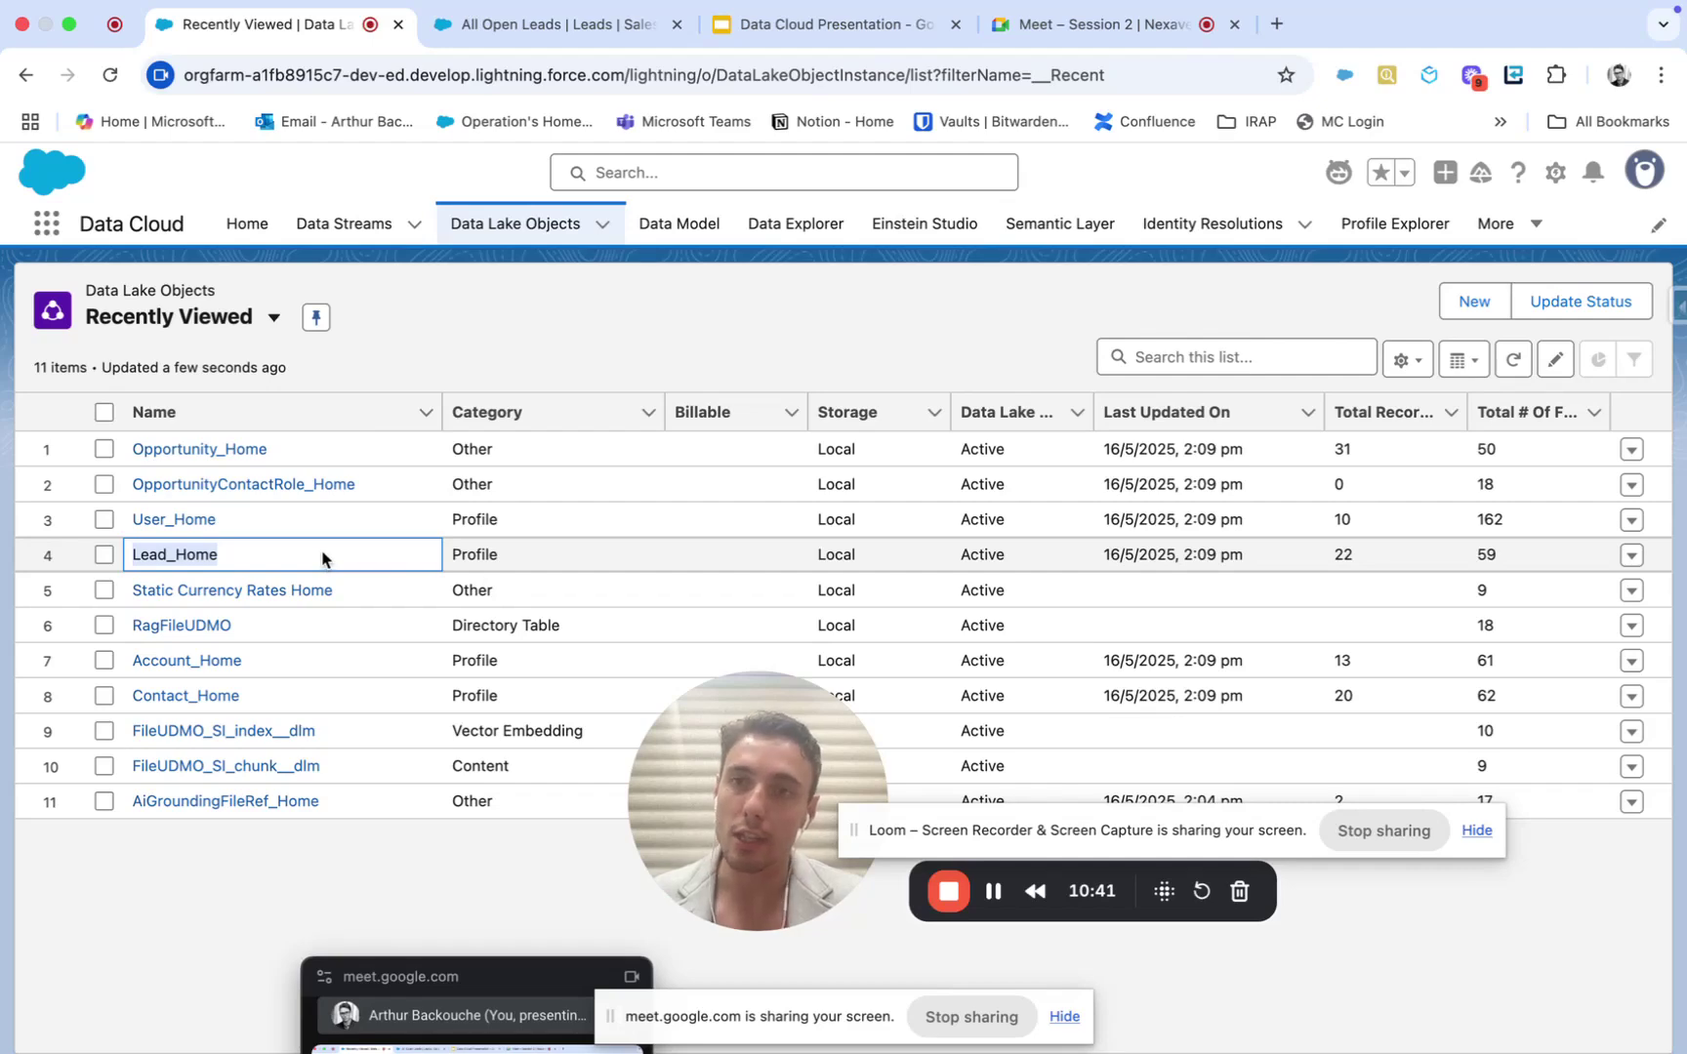
{"action": "left_click", "coordinate": [208, 556]}
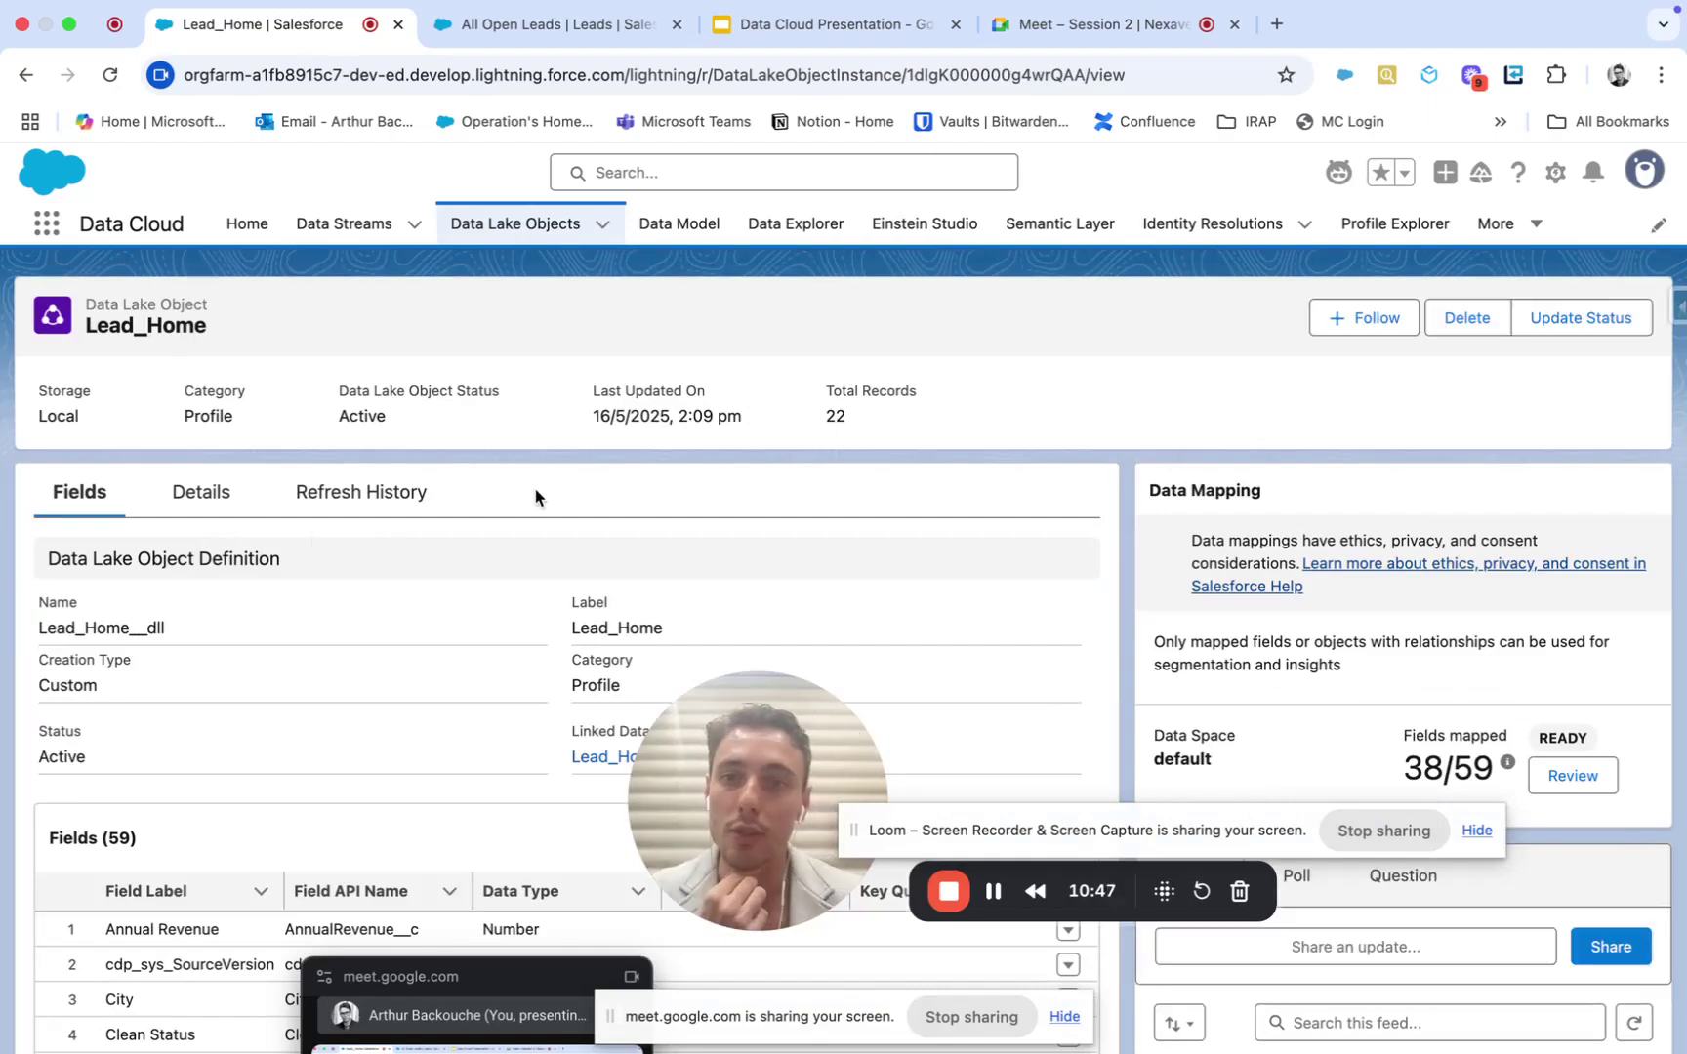
{"action": "scroll", "coordinate": [536, 499], "scroll_direction": "down", "scroll_amount": 5}
{"action": "scroll", "coordinate": [536, 499], "scroll_direction": "down", "scroll_amount": 5}
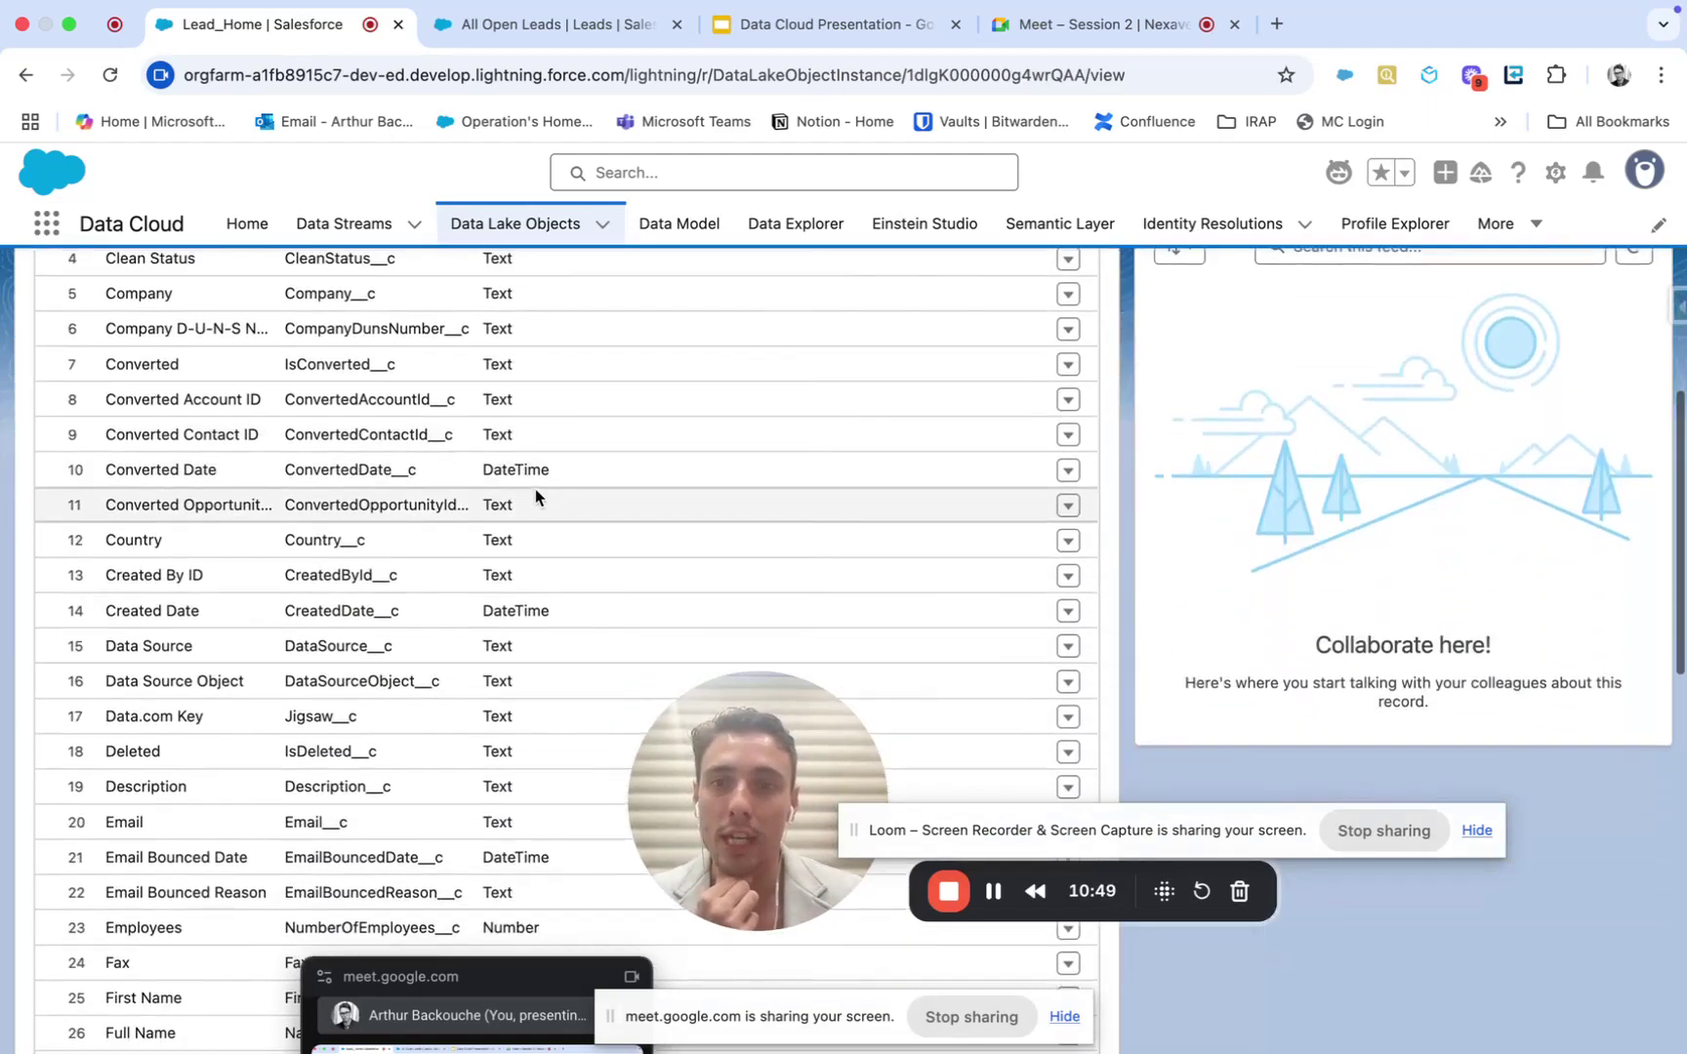
{"action": "scroll", "coordinate": [605, 493], "scroll_direction": "up", "scroll_amount": 10}
{"action": "scroll", "coordinate": [678, 484], "scroll_direction": "down", "scroll_amount": 1}
{"action": "scroll", "coordinate": [677, 485], "scroll_direction": "down", "scroll_amount": 2}
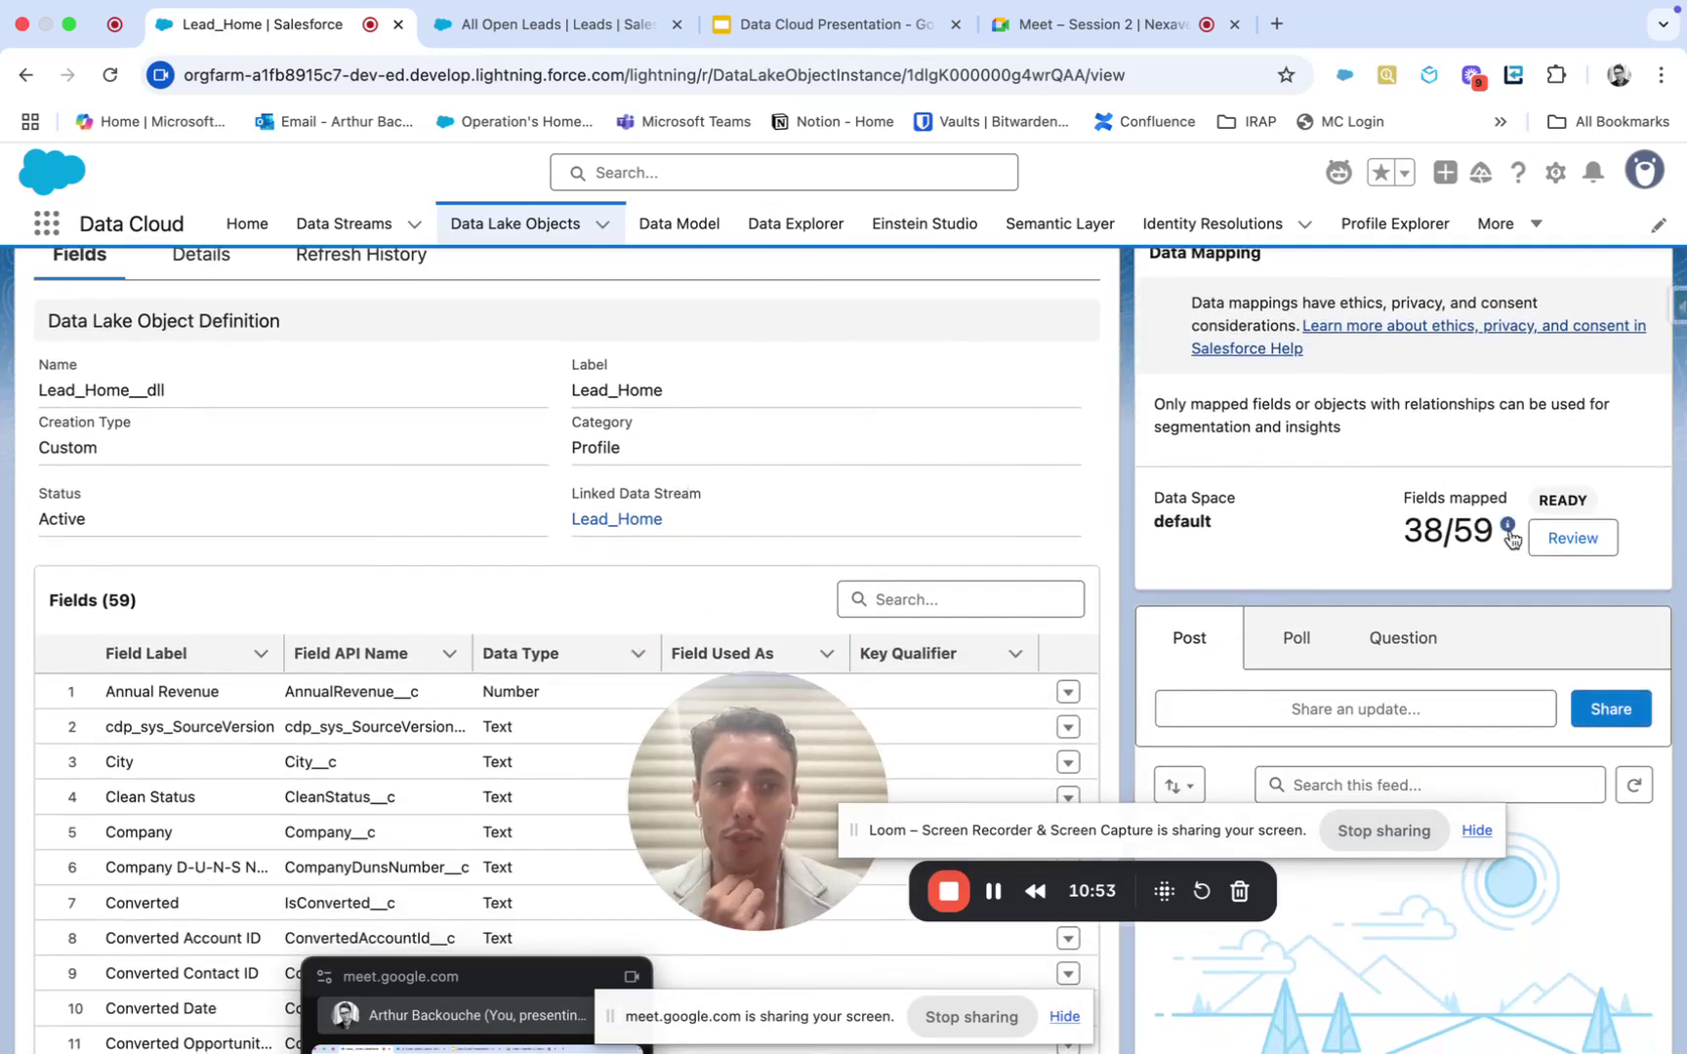
{"action": "scroll", "coordinate": [1251, 430], "scroll_direction": "up", "scroll_amount": 3}
{"action": "scroll", "coordinate": [1250, 427], "scroll_direction": "down", "scroll_amount": 4}
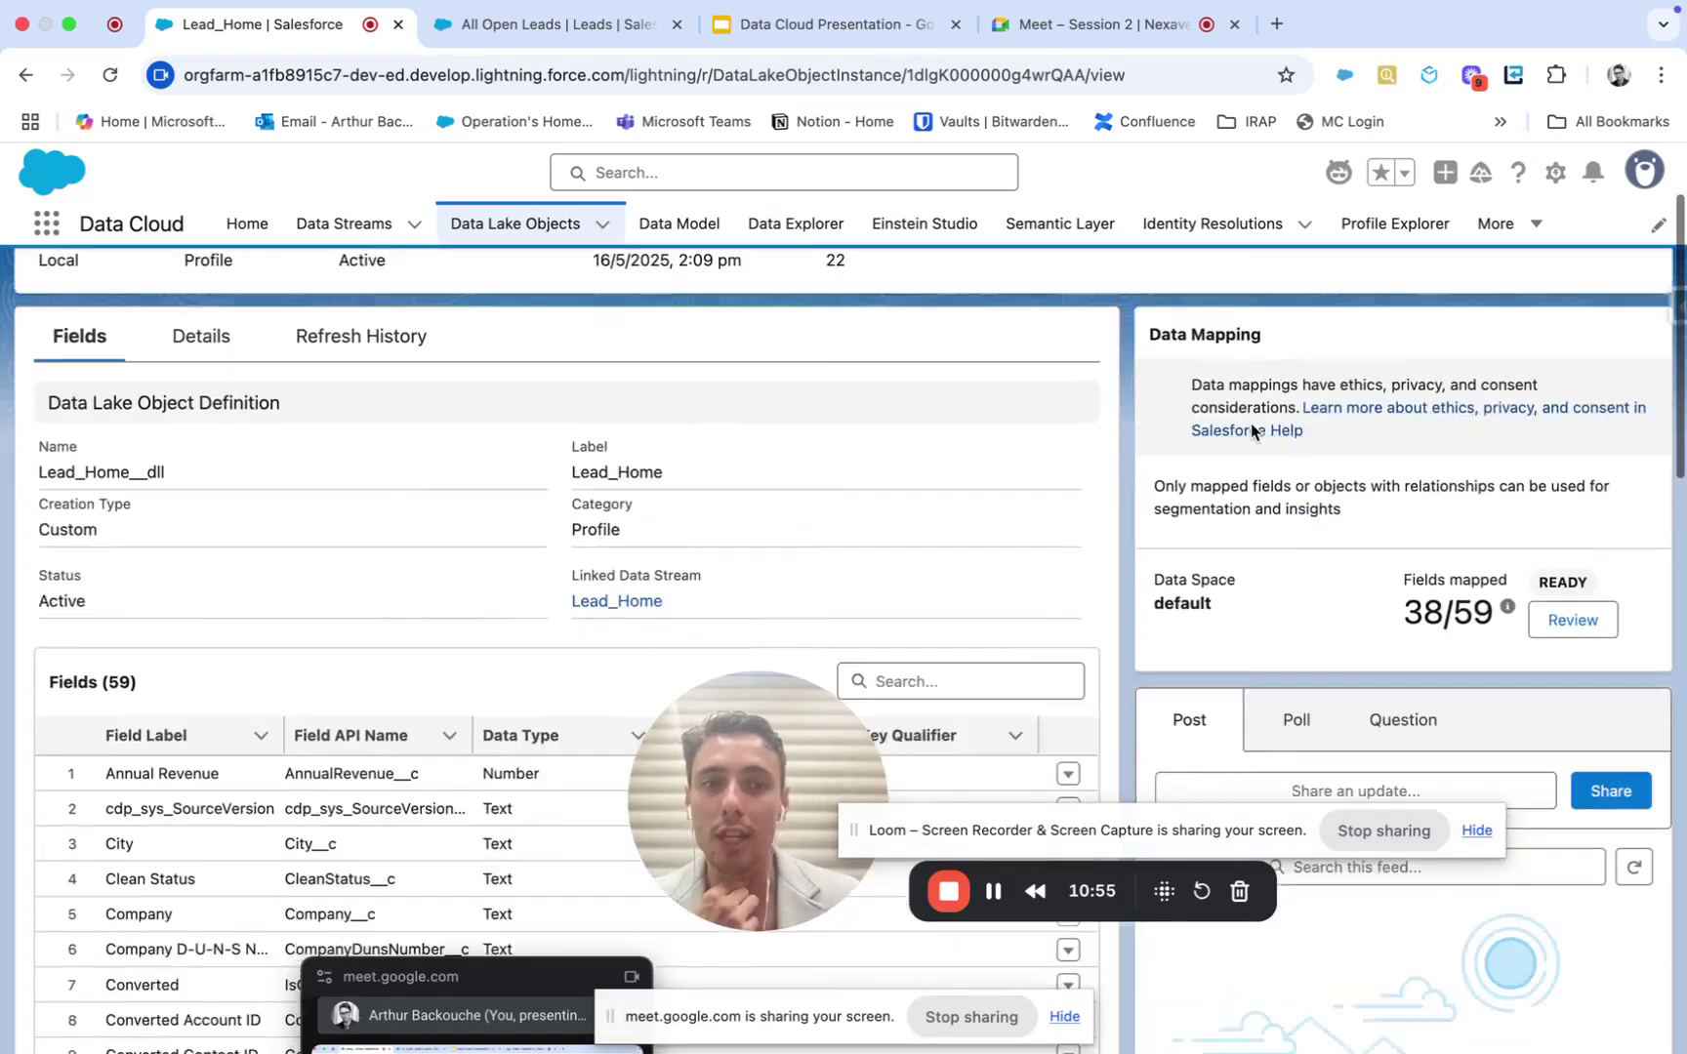
{"action": "scroll", "coordinate": [1253, 422], "scroll_direction": "up", "scroll_amount": 1}
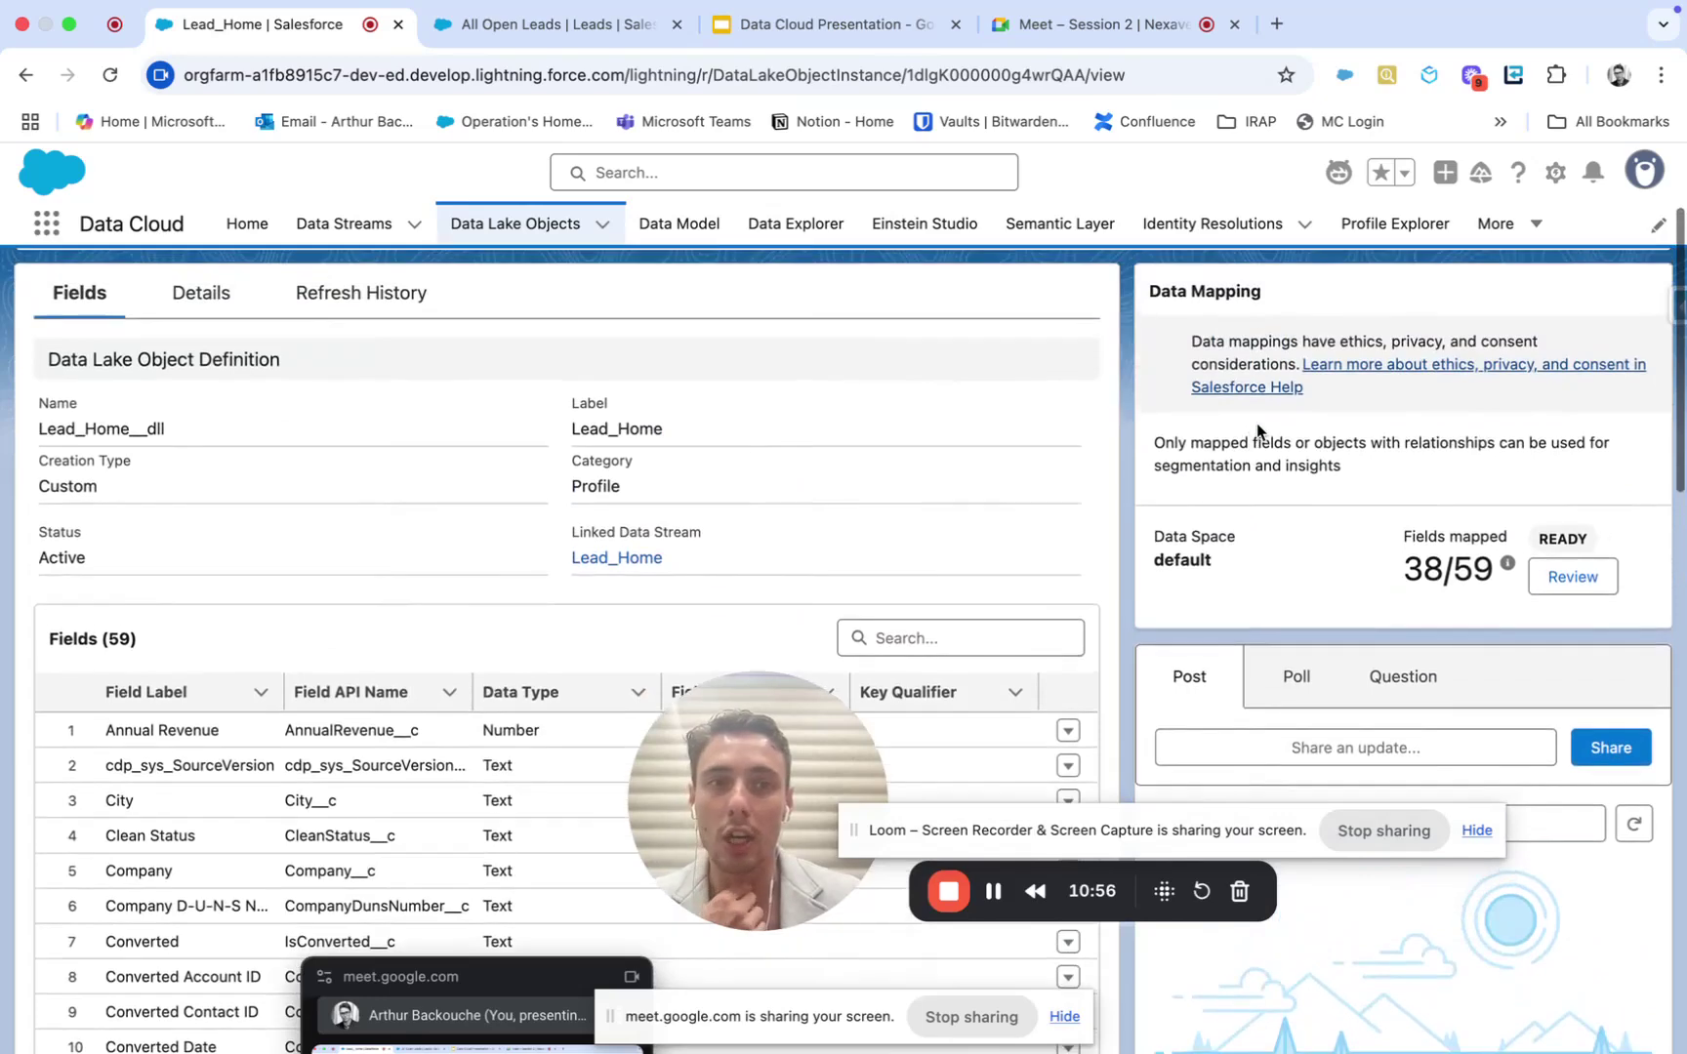
Step: Open the Lead_Home mappings for review and examine how its fields connect to the data model entities
{"action": "left_click", "coordinate": [1560, 576]}
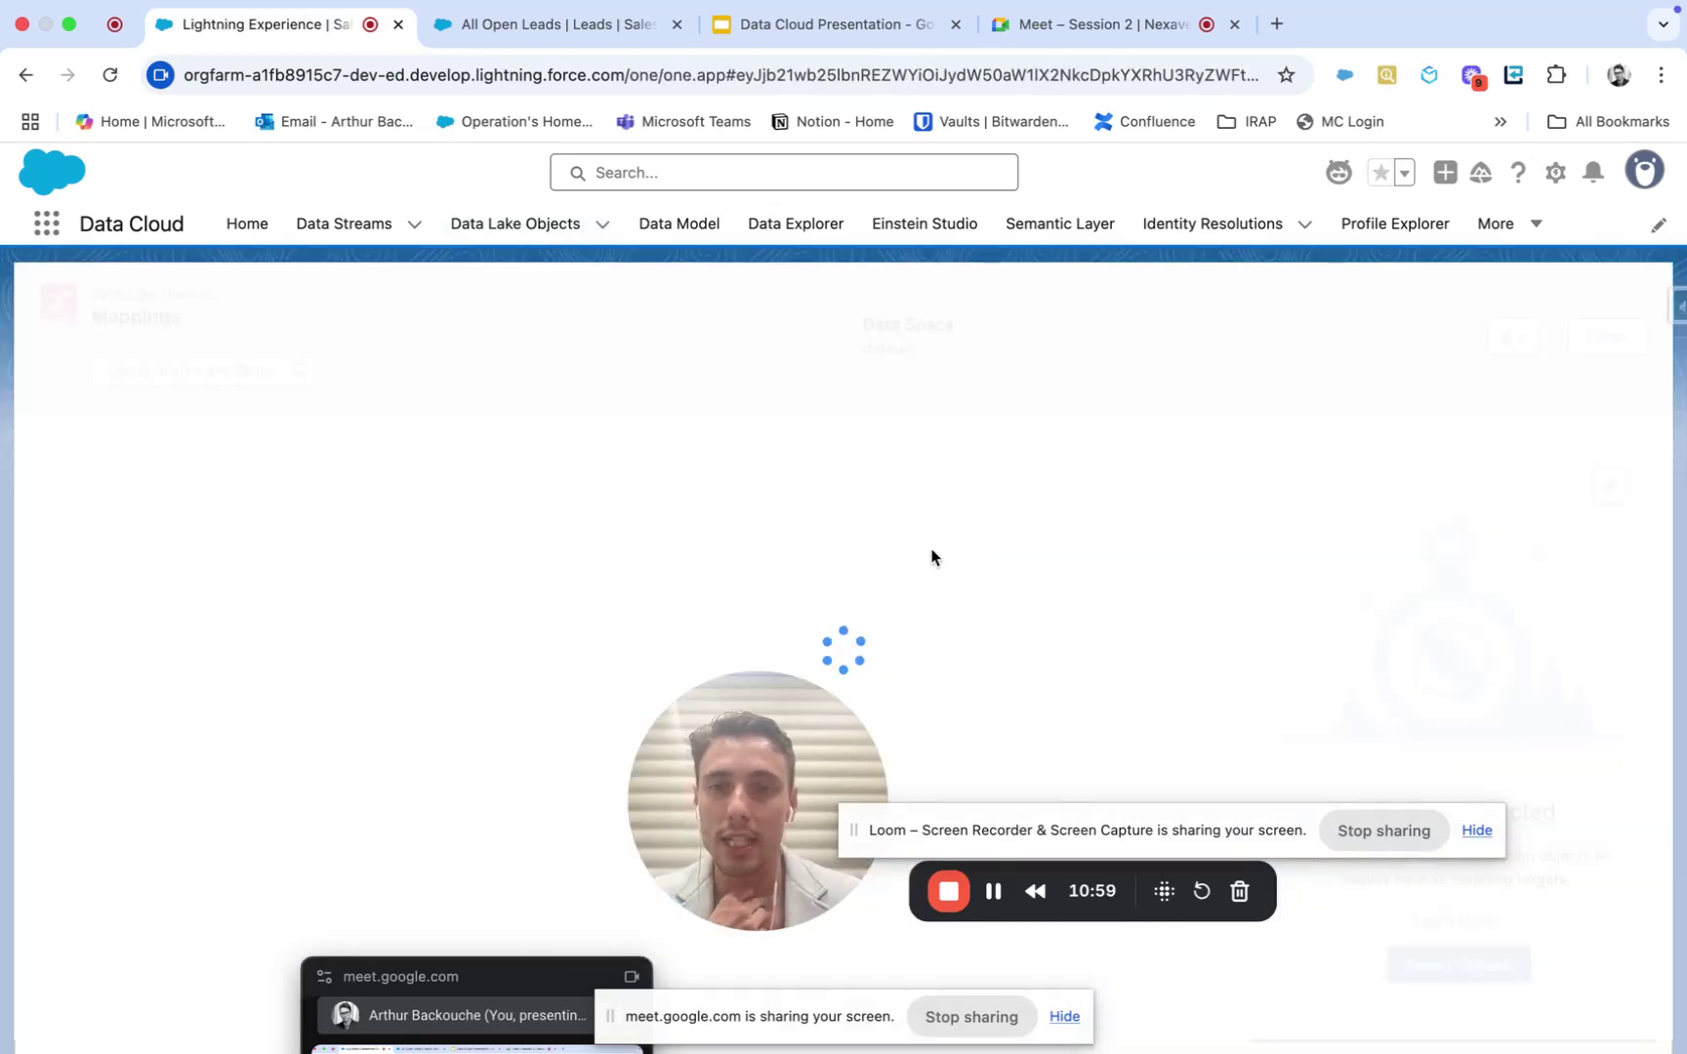
{"action": "left_click_drag", "start_coordinate": [716, 724], "coordinate": [962, 327]}
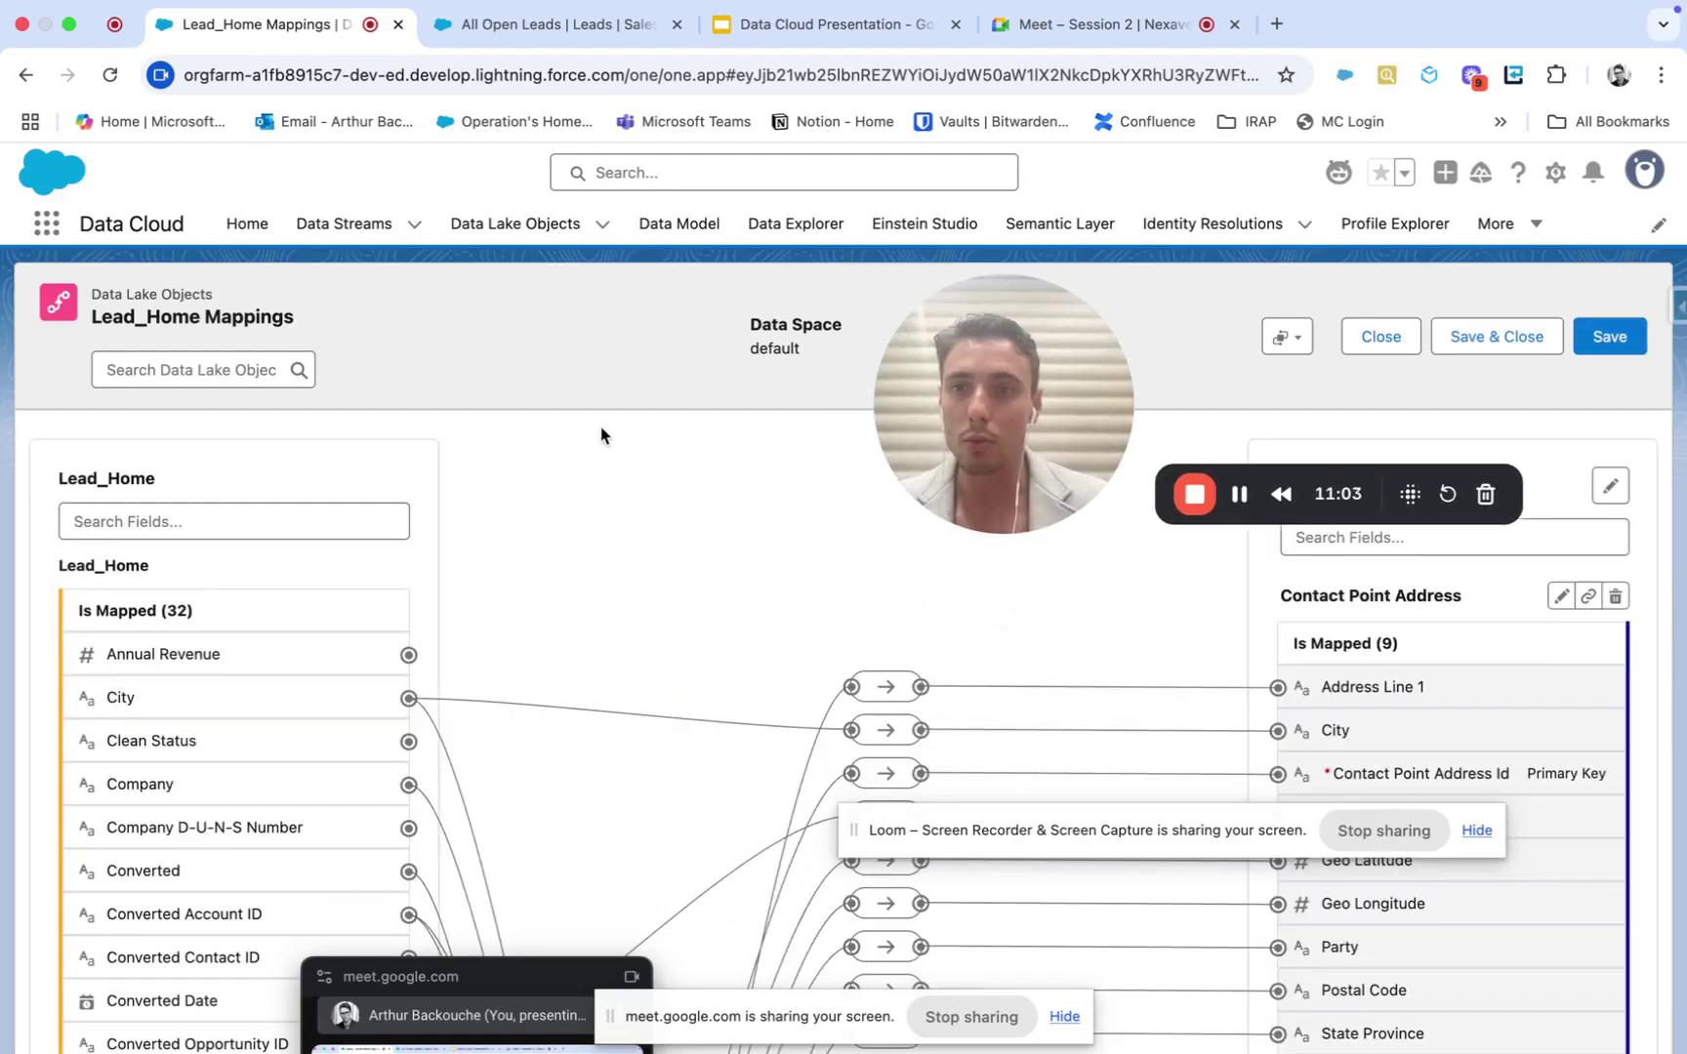
{"action": "scroll", "coordinate": [819, 594], "scroll_direction": "down", "scroll_amount": 3}
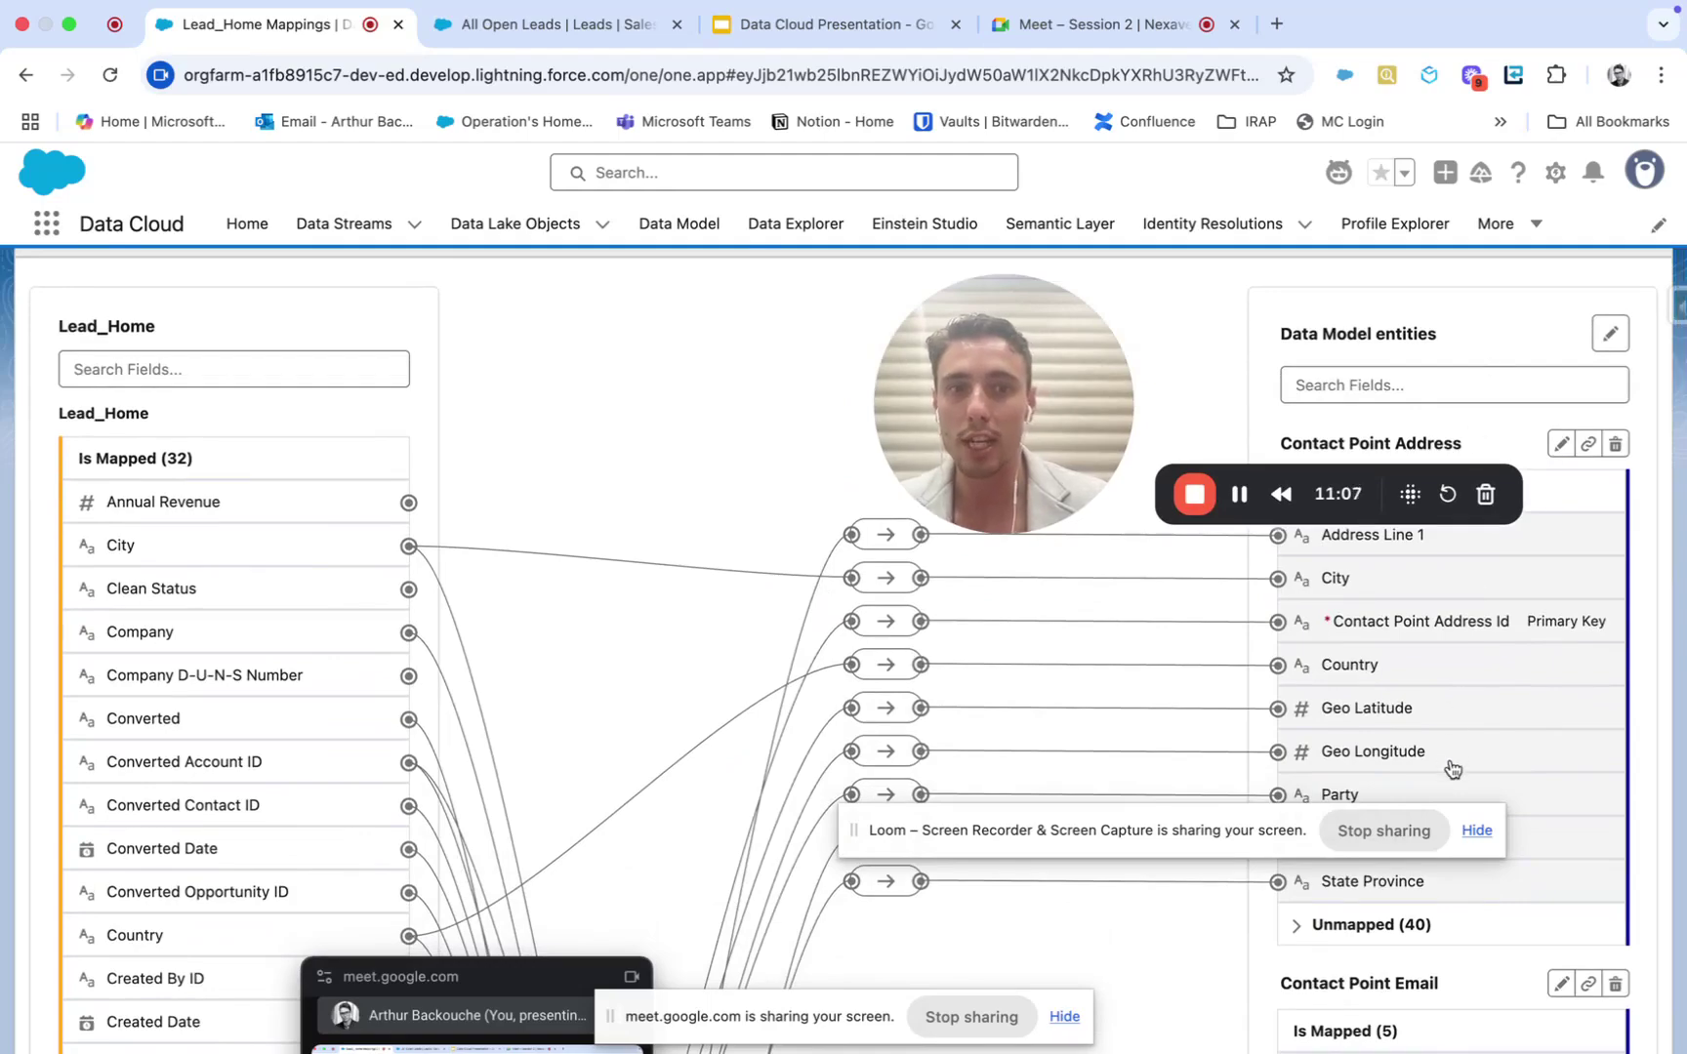
{"action": "scroll", "coordinate": [1453, 769], "scroll_direction": "down", "scroll_amount": 18}
{"action": "scroll", "coordinate": [1452, 769], "scroll_direction": "up", "scroll_amount": 15}
{"action": "scroll", "coordinate": [785, 715], "scroll_direction": "up", "scroll_amount": 2}
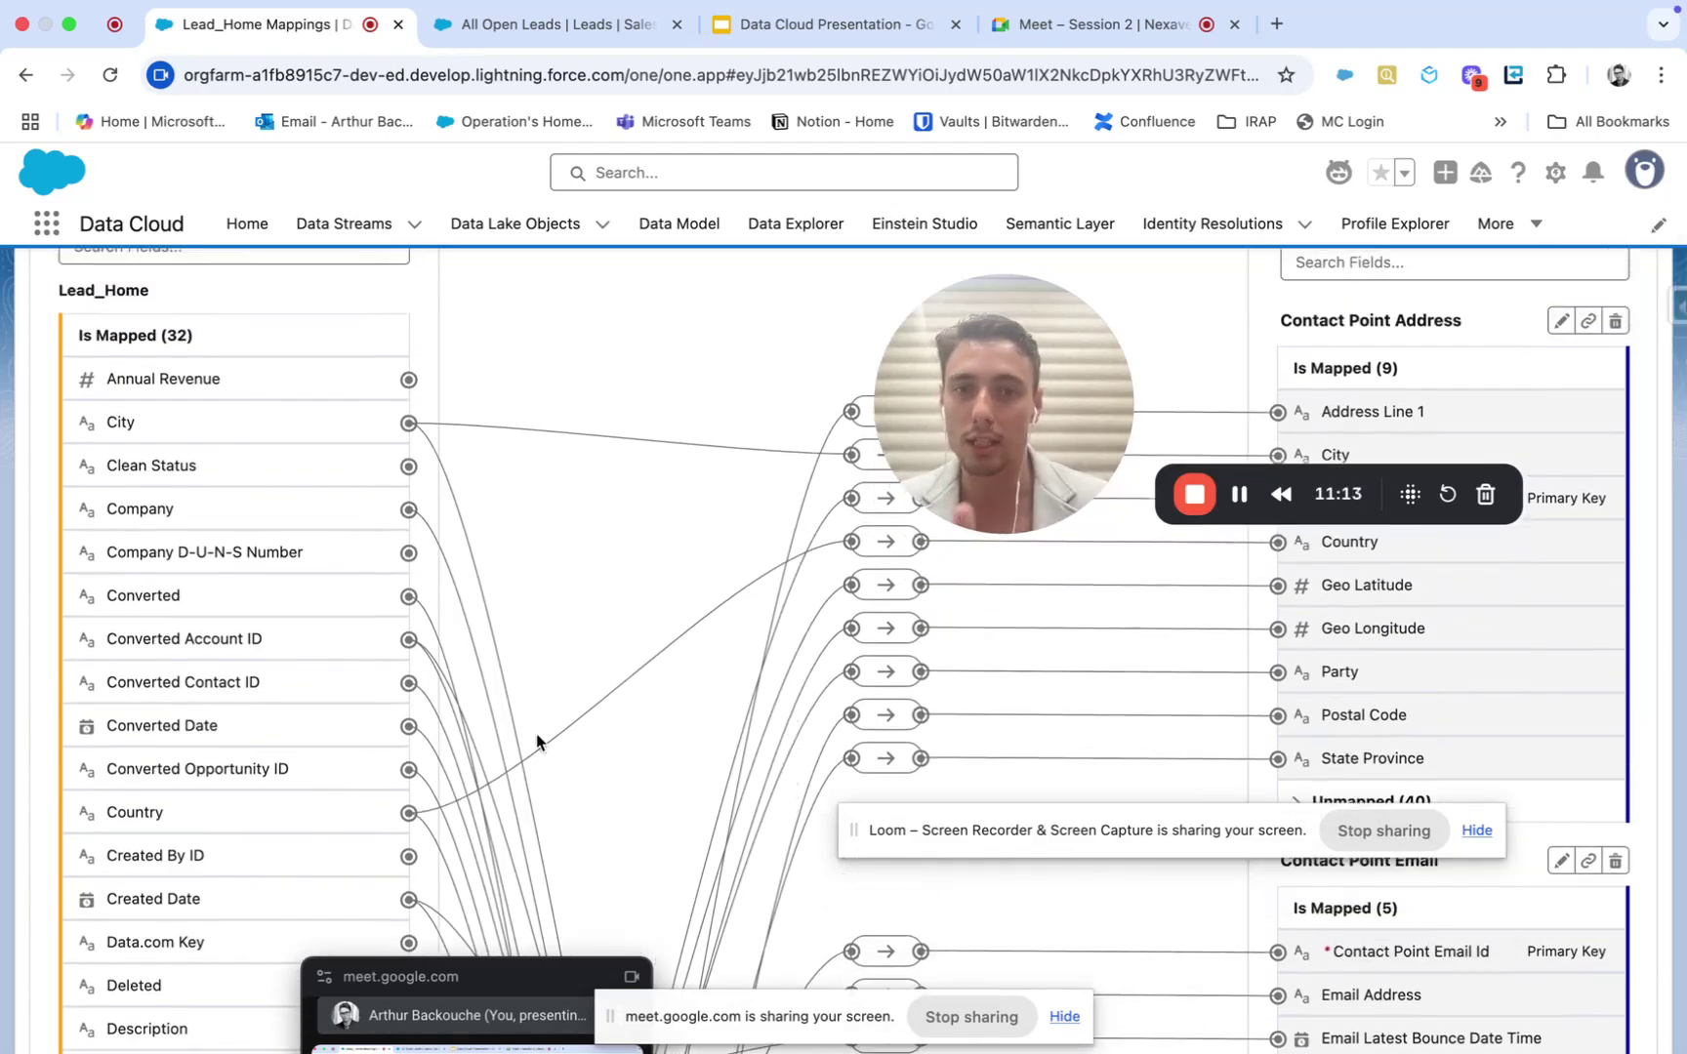
{"action": "scroll", "coordinate": [536, 742], "scroll_direction": "down", "scroll_amount": 20}
{"action": "scroll", "coordinate": [536, 733], "scroll_direction": "down", "scroll_amount": 5}
{"action": "scroll", "coordinate": [536, 733], "scroll_direction": "up", "scroll_amount": 20}
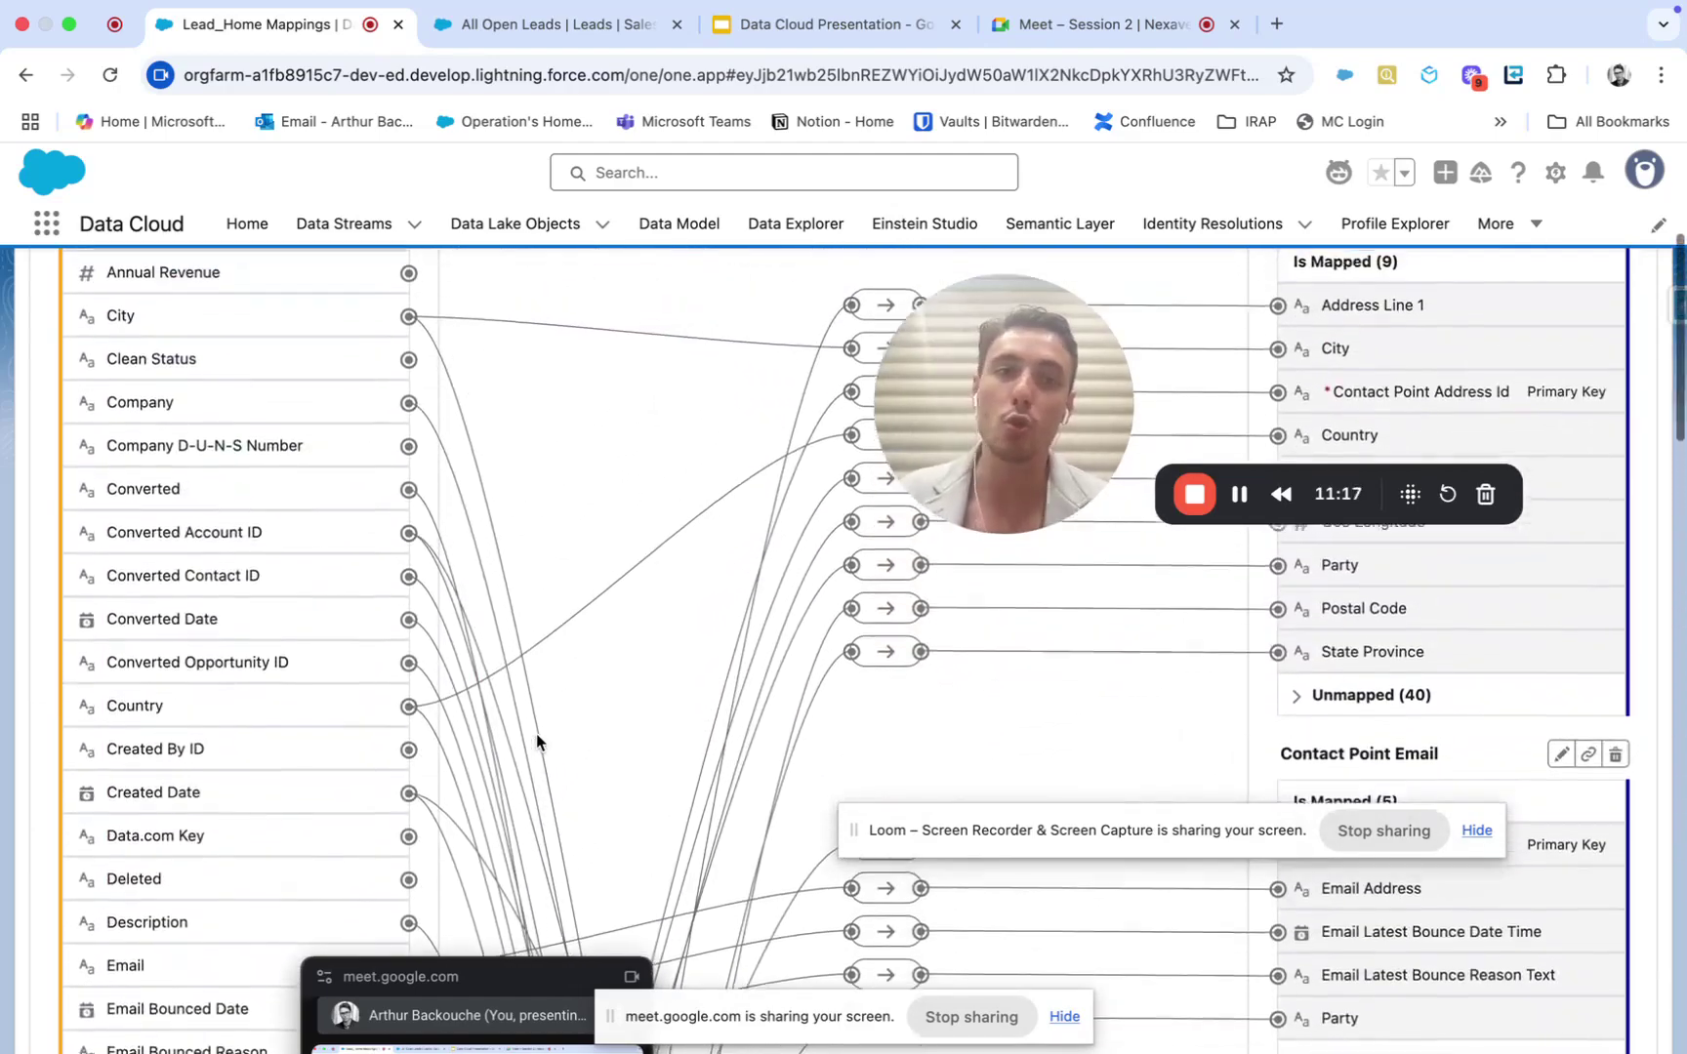
Step: Compare the Lead_Home source fields with the mapped fields of Contact Point Address and Contact Point Email
{"action": "scroll", "coordinate": [536, 733], "scroll_direction": "up", "scroll_amount": 6}
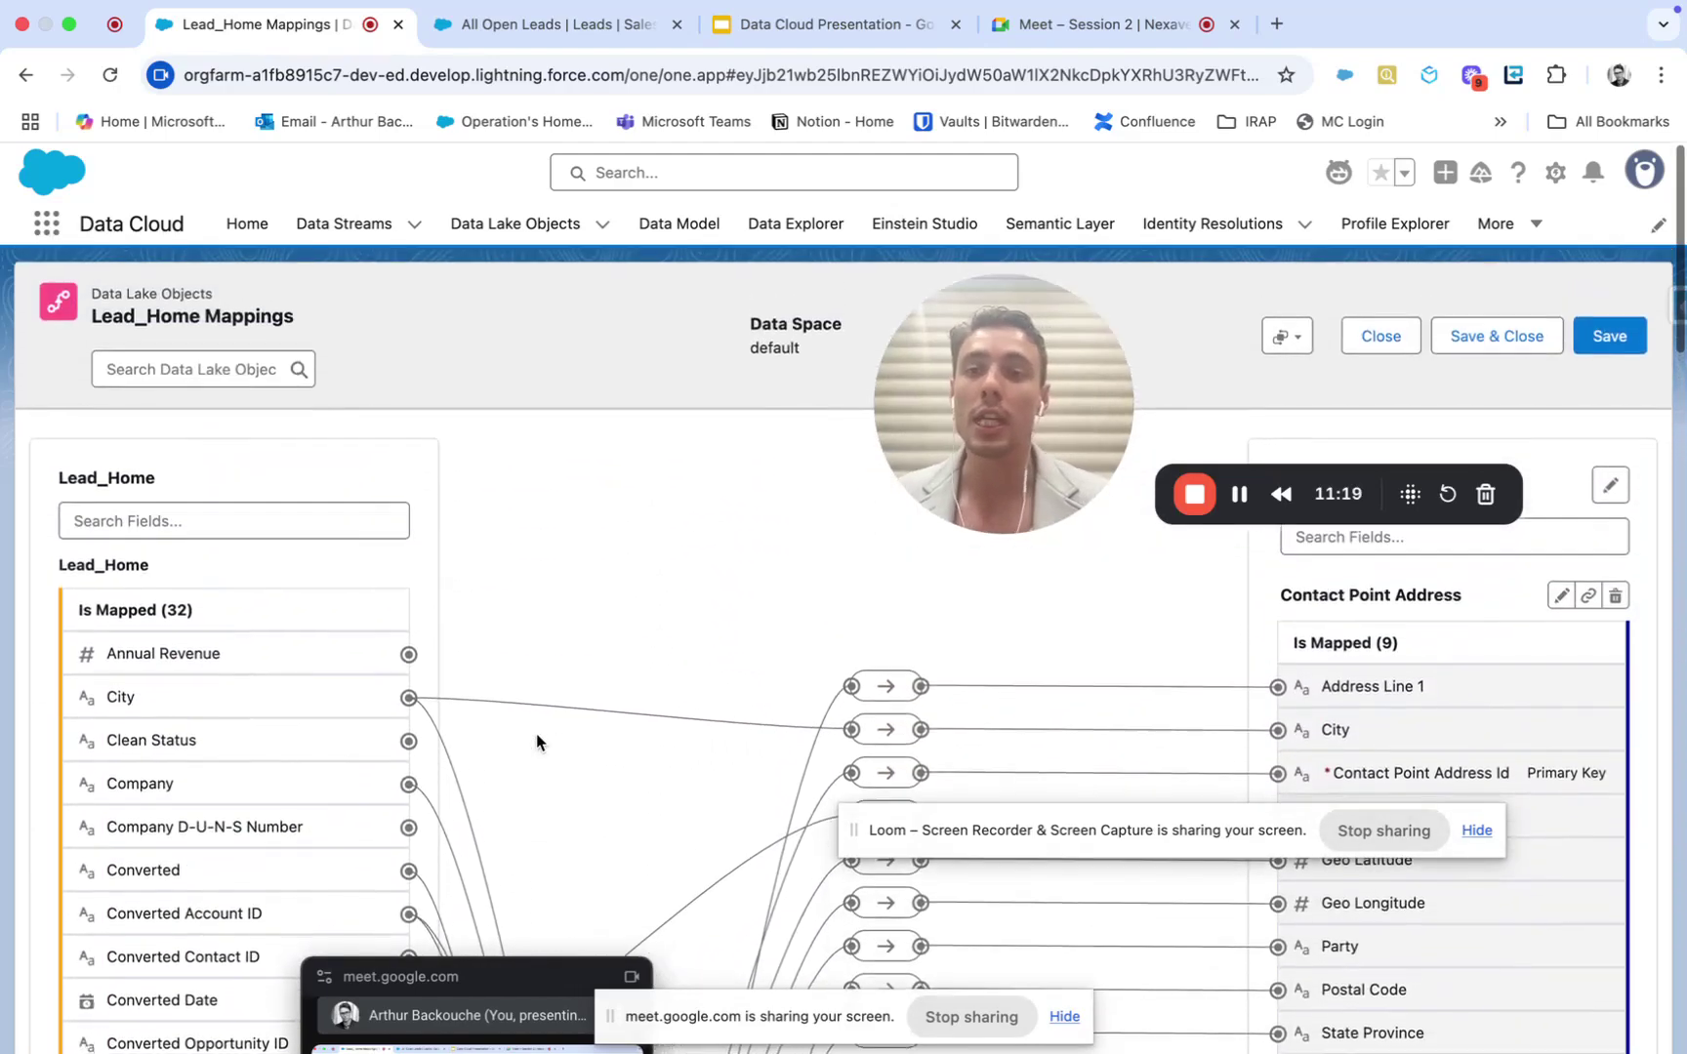
{"action": "scroll", "coordinate": [536, 733], "scroll_direction": "down", "scroll_amount": 7}
{"action": "scroll", "coordinate": [536, 733], "scroll_direction": "up", "scroll_amount": 6}
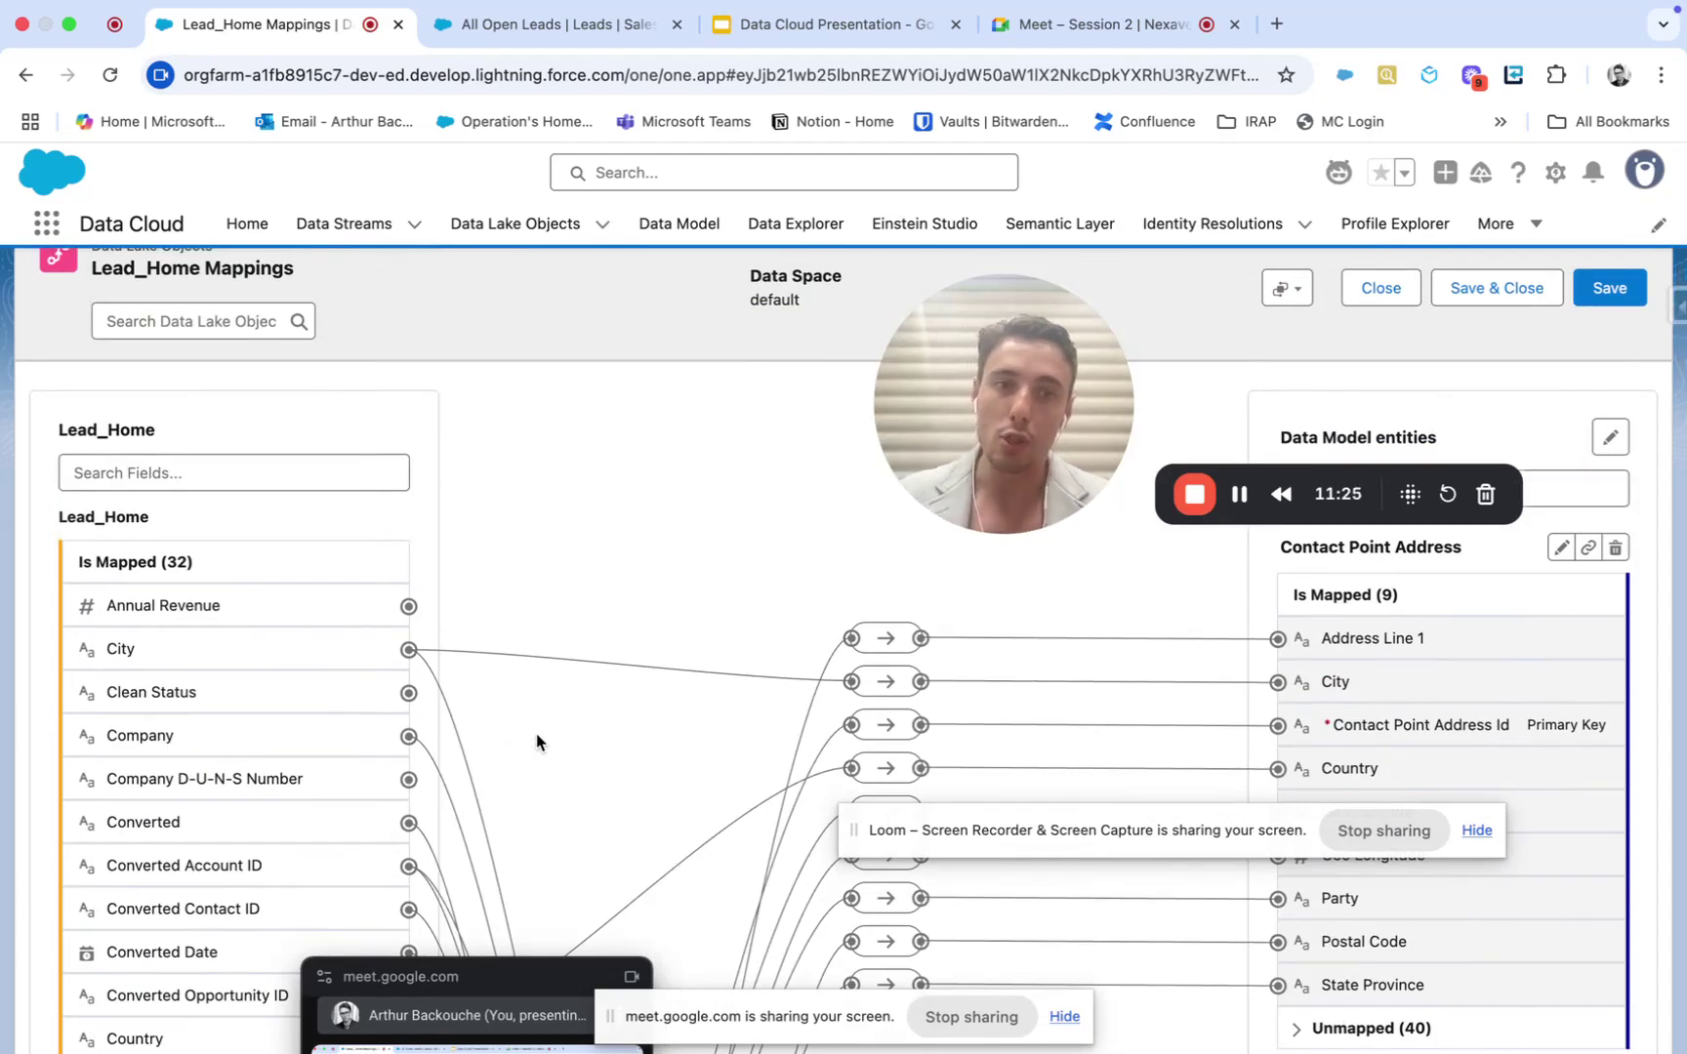
{"action": "scroll", "coordinate": [536, 742], "scroll_direction": "down", "scroll_amount": 6}
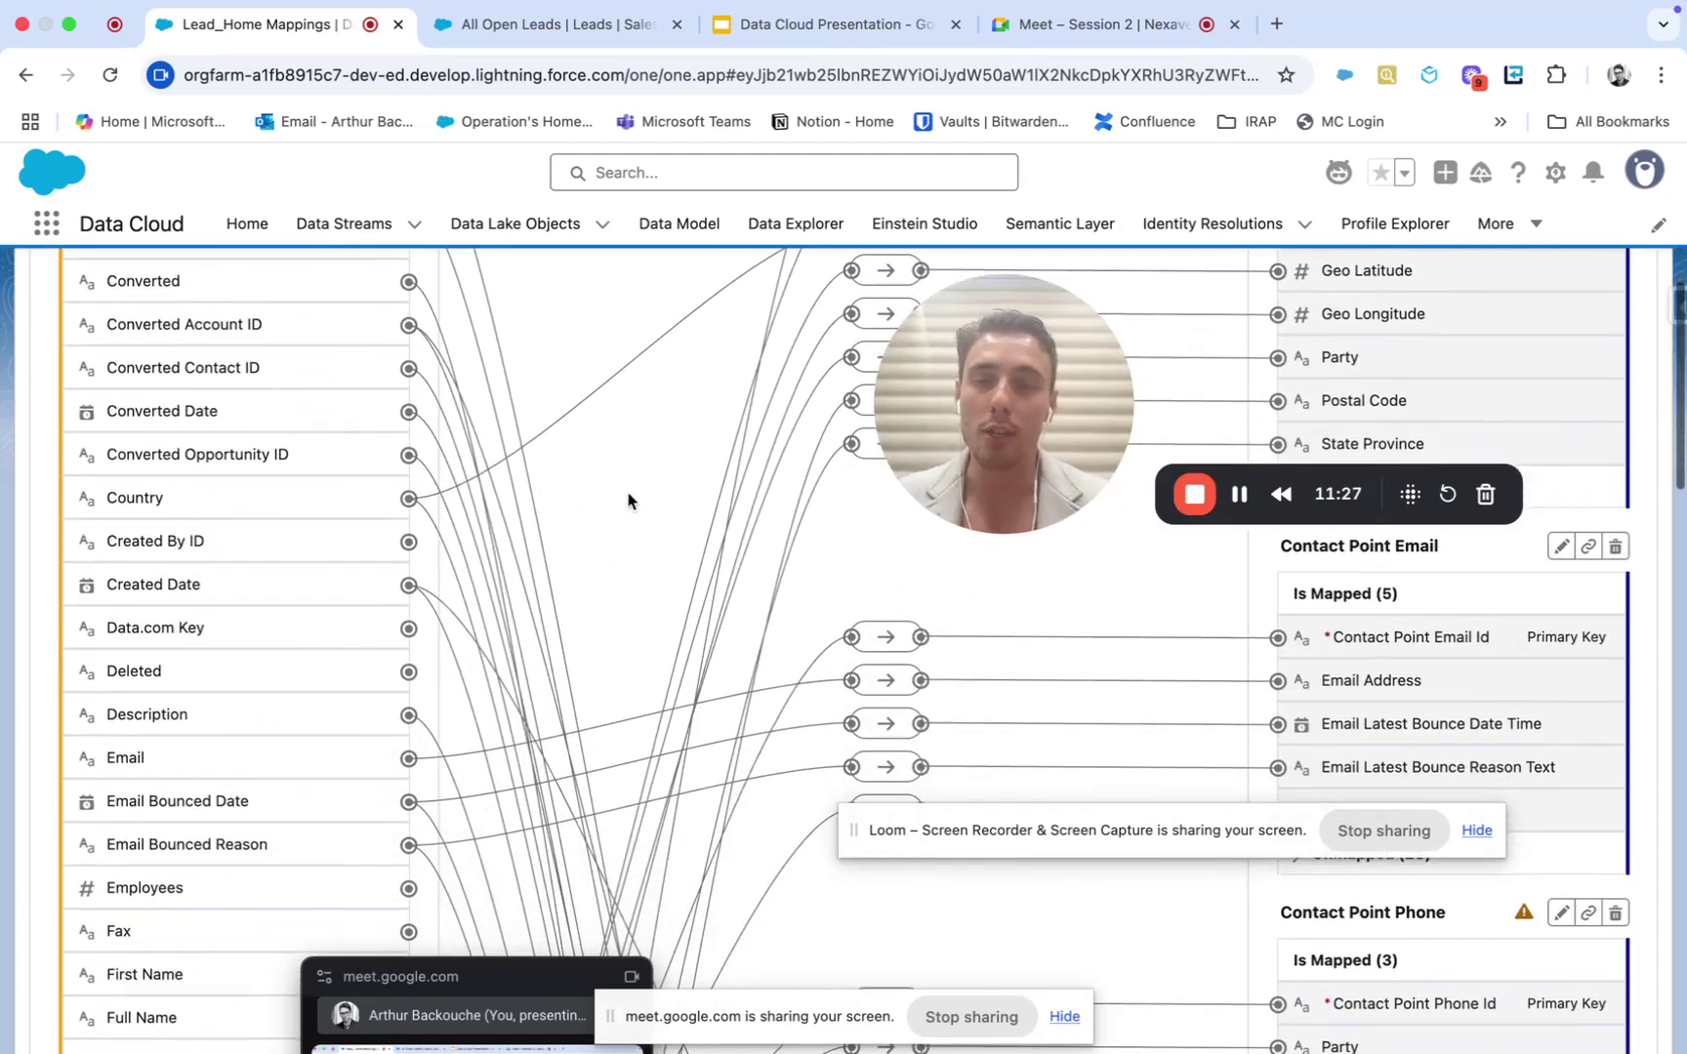
{"action": "scroll", "coordinate": [627, 515], "scroll_direction": "up", "scroll_amount": 7}
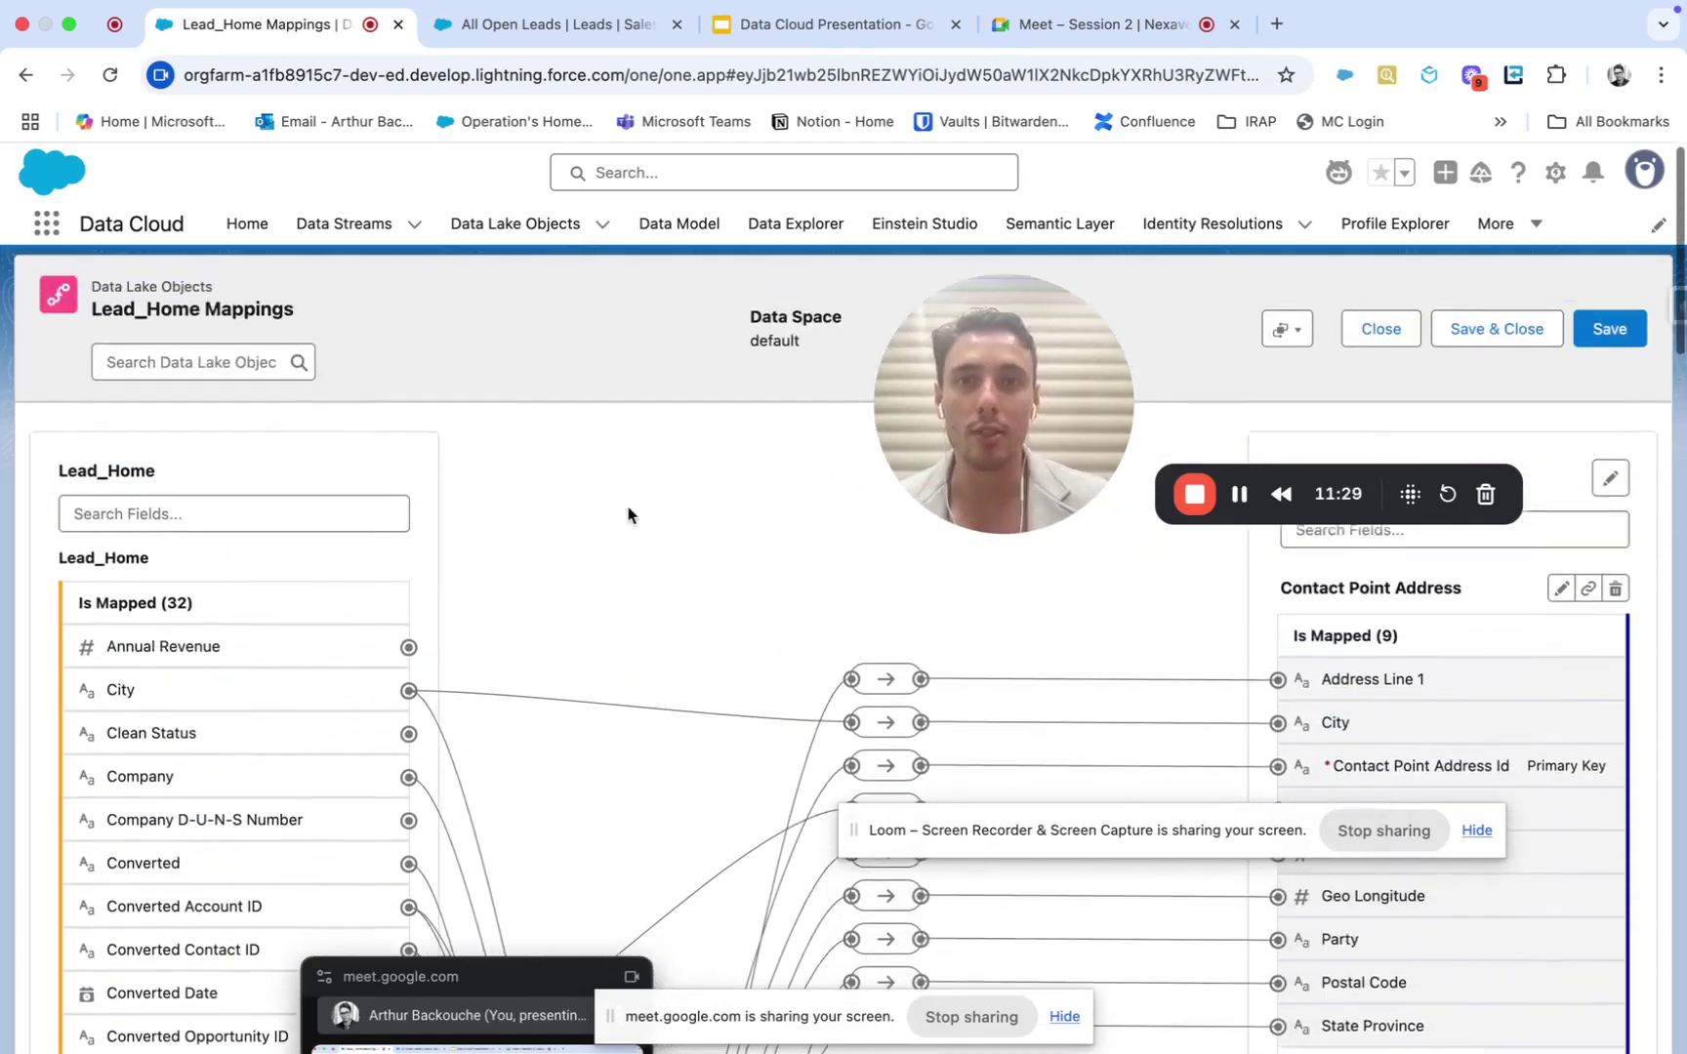
Step: Switch to the Data Cloud Presentation in Google Slides and show the slide "What is the customer 360 model?"
{"action": "left_click", "coordinate": [825, 37]}
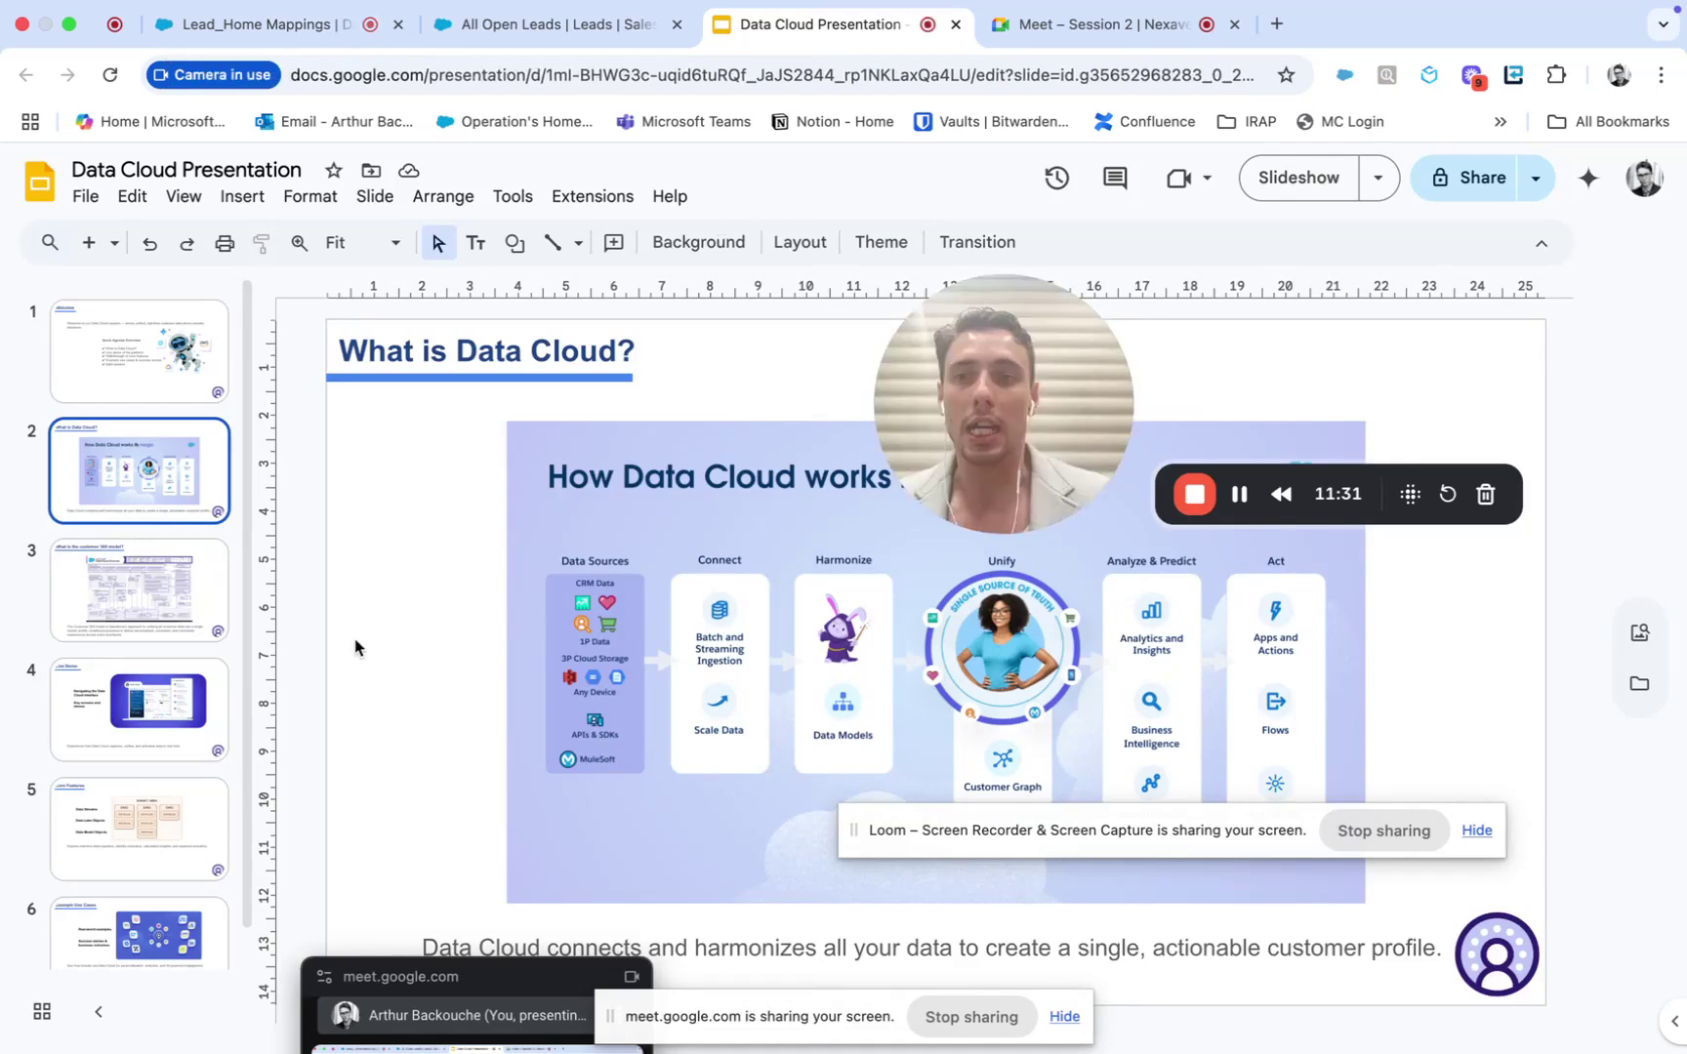
{"action": "left_click", "coordinate": [176, 631]}
{"action": "left_click_drag", "start_coordinate": [967, 407], "coordinate": [196, 633]}
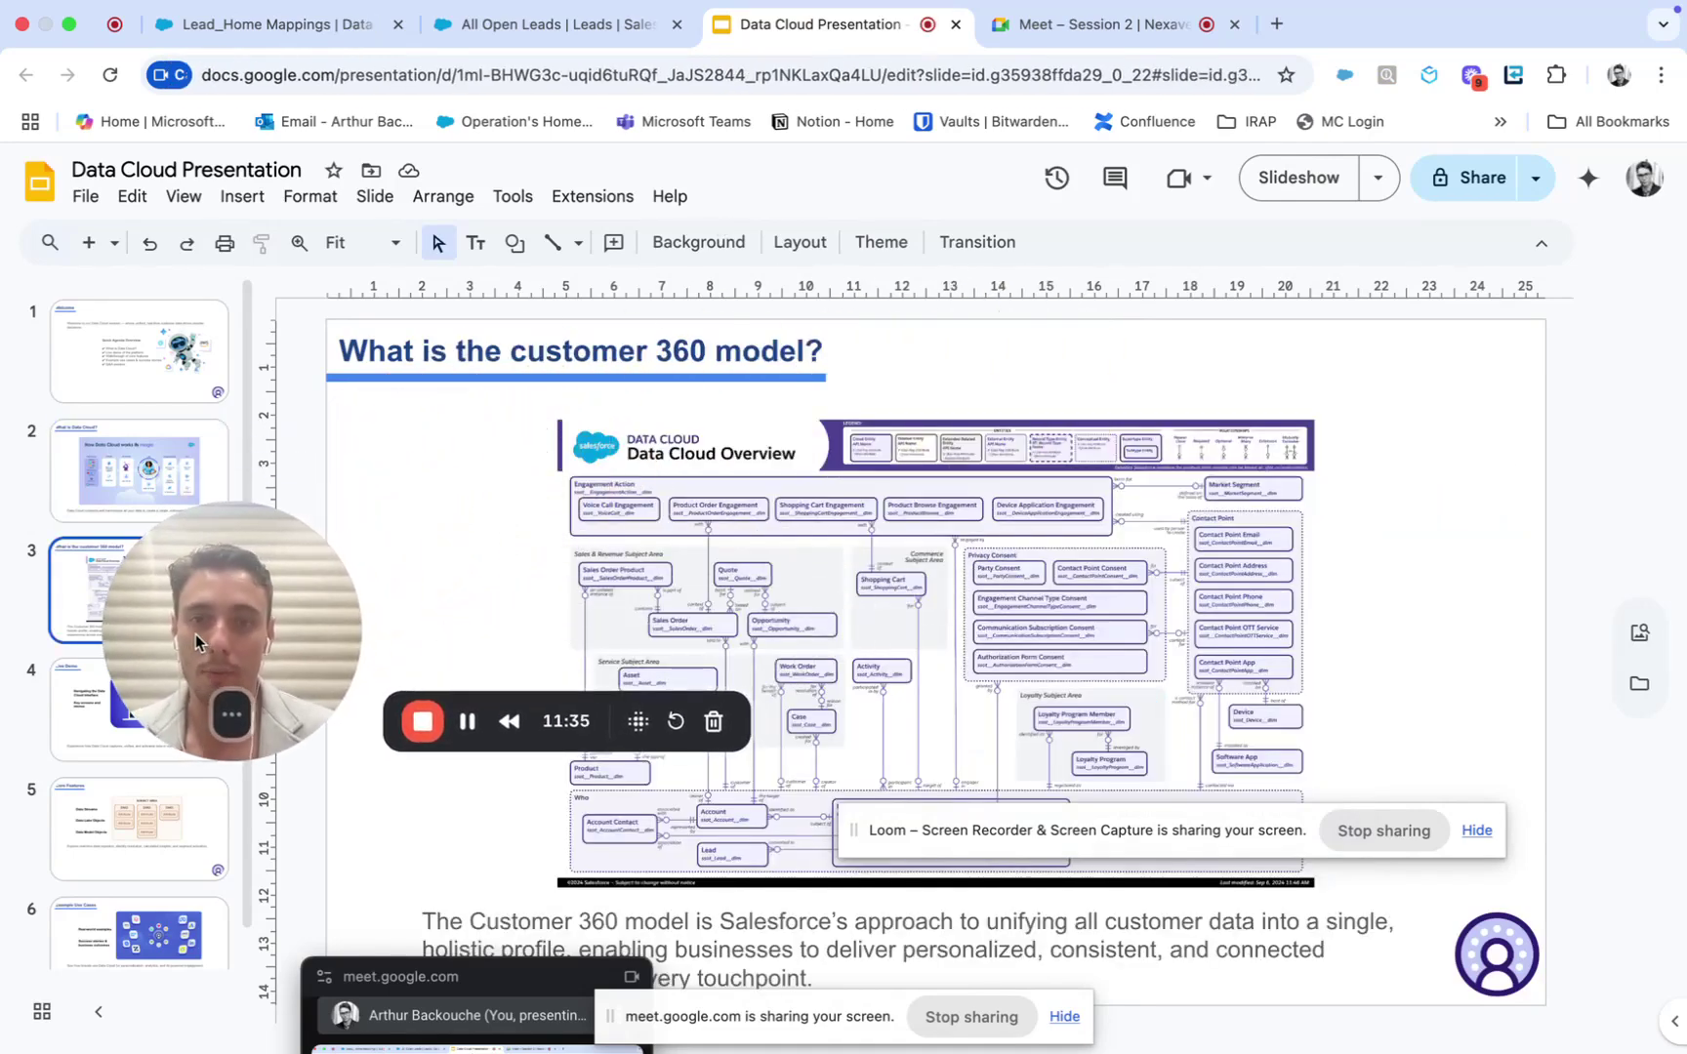
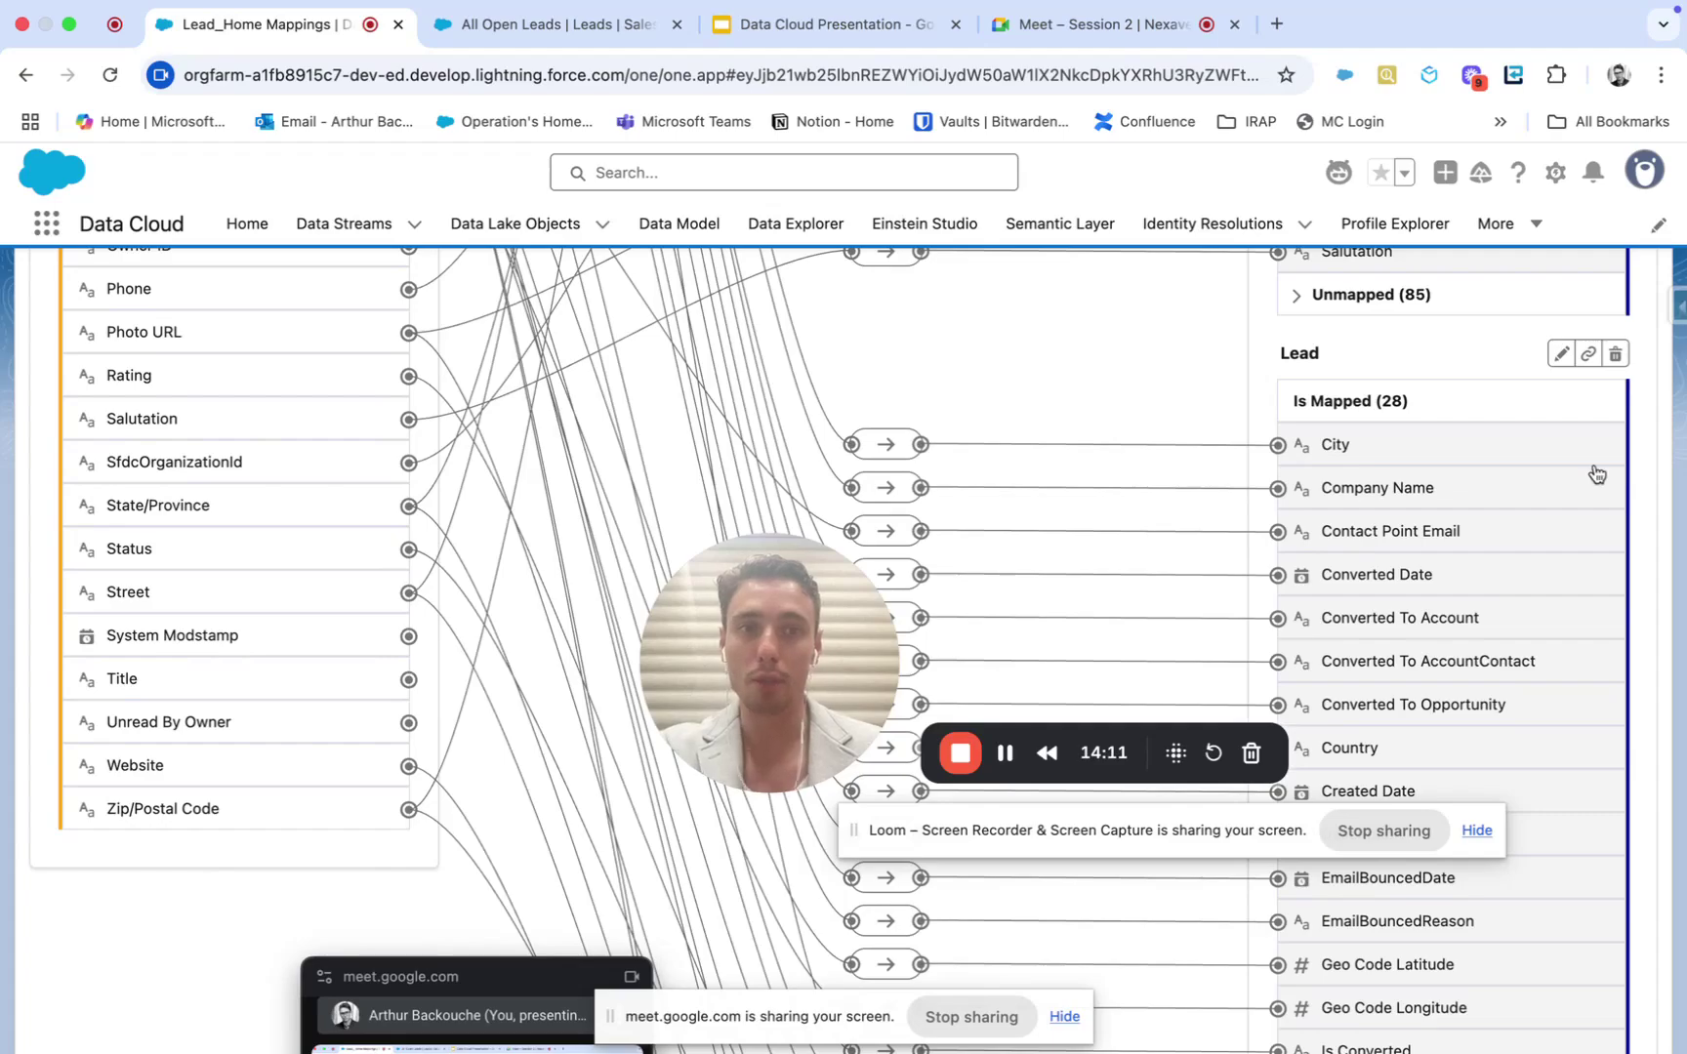
Step: Examine the Lead entity's mappings in Lead_Home Mappings, and compare the Data Streams list with the Data Lake Objects list
{"action": "scroll", "coordinate": [1596, 474], "scroll_direction": "up", "scroll_amount": 15}
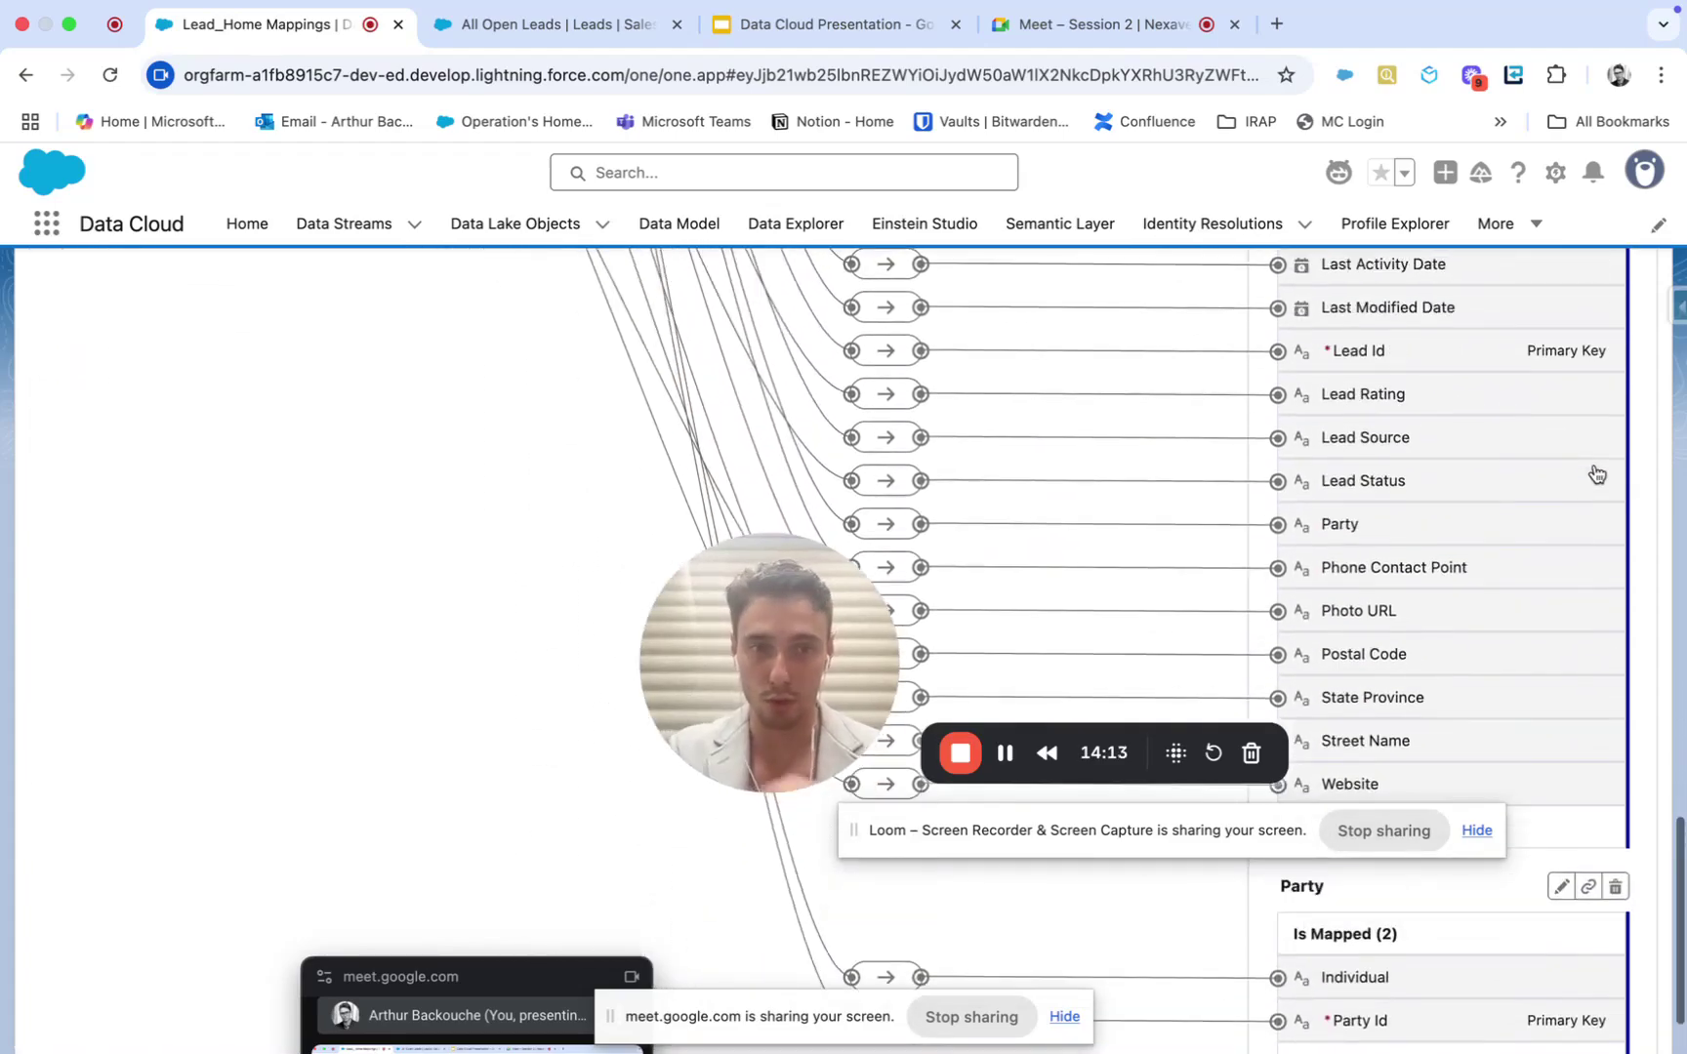
{"action": "scroll", "coordinate": [1596, 475], "scroll_direction": "up", "scroll_amount": 5}
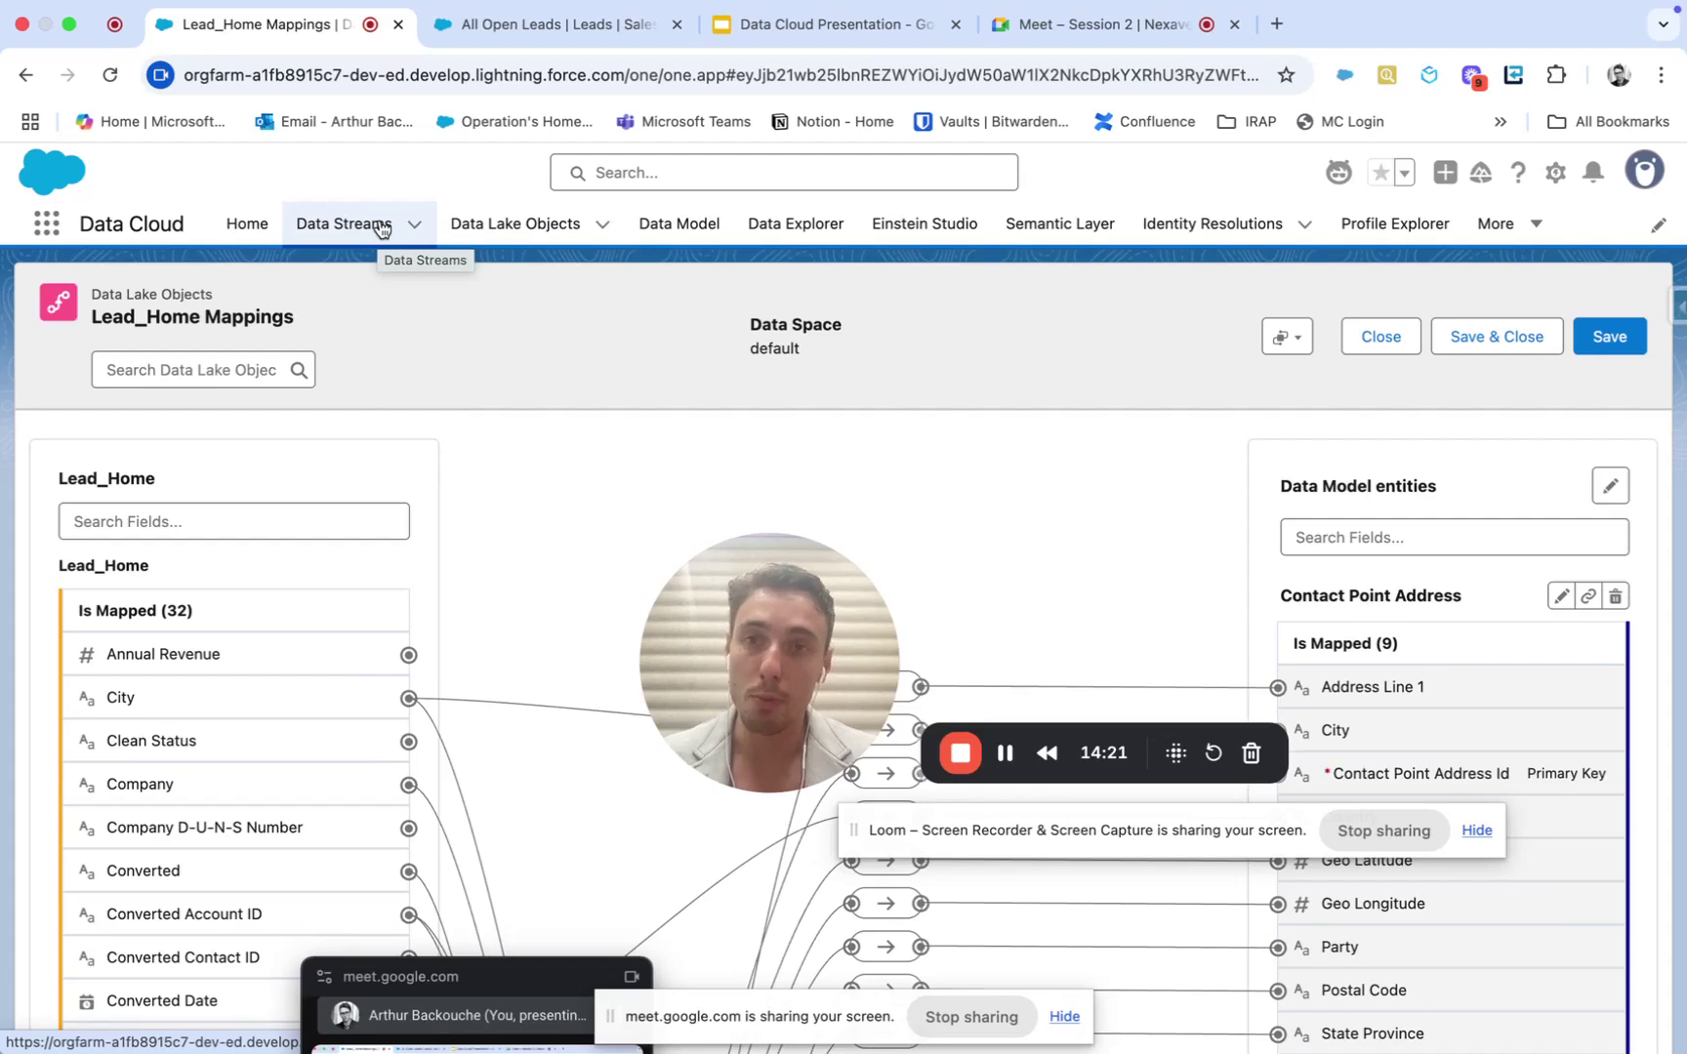
{"action": "left_click", "coordinate": [381, 228]}
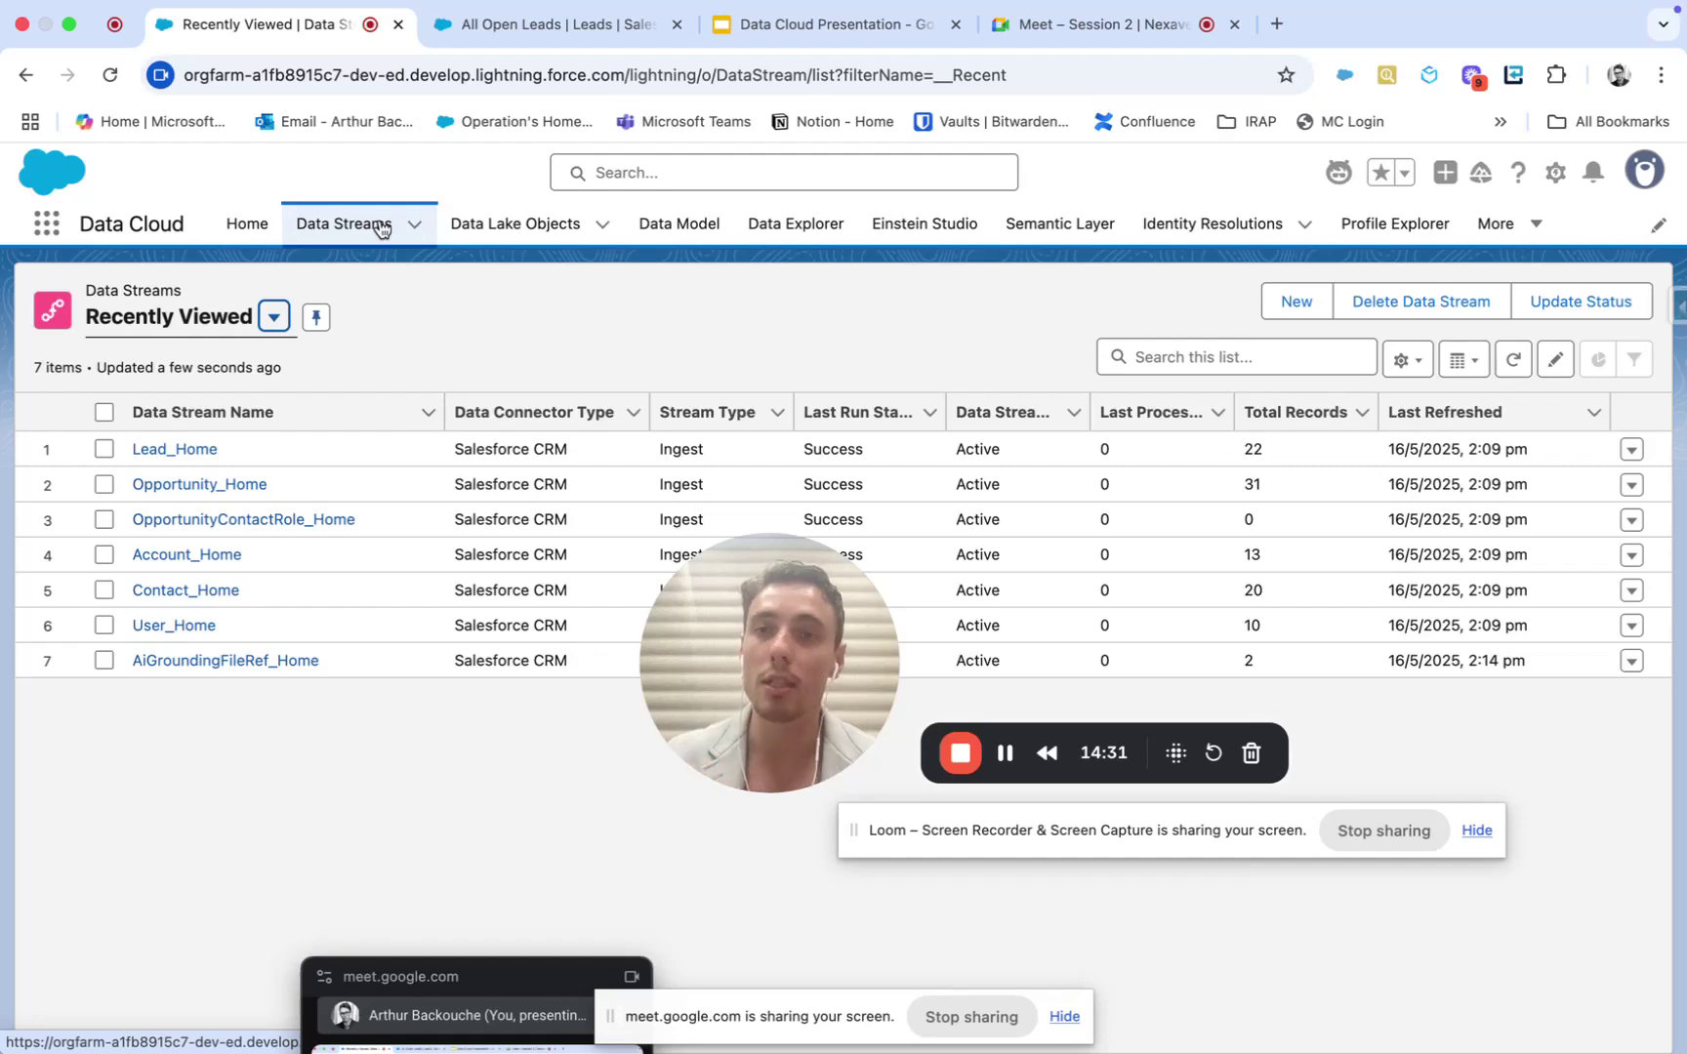
{"action": "left_click", "coordinate": [501, 238]}
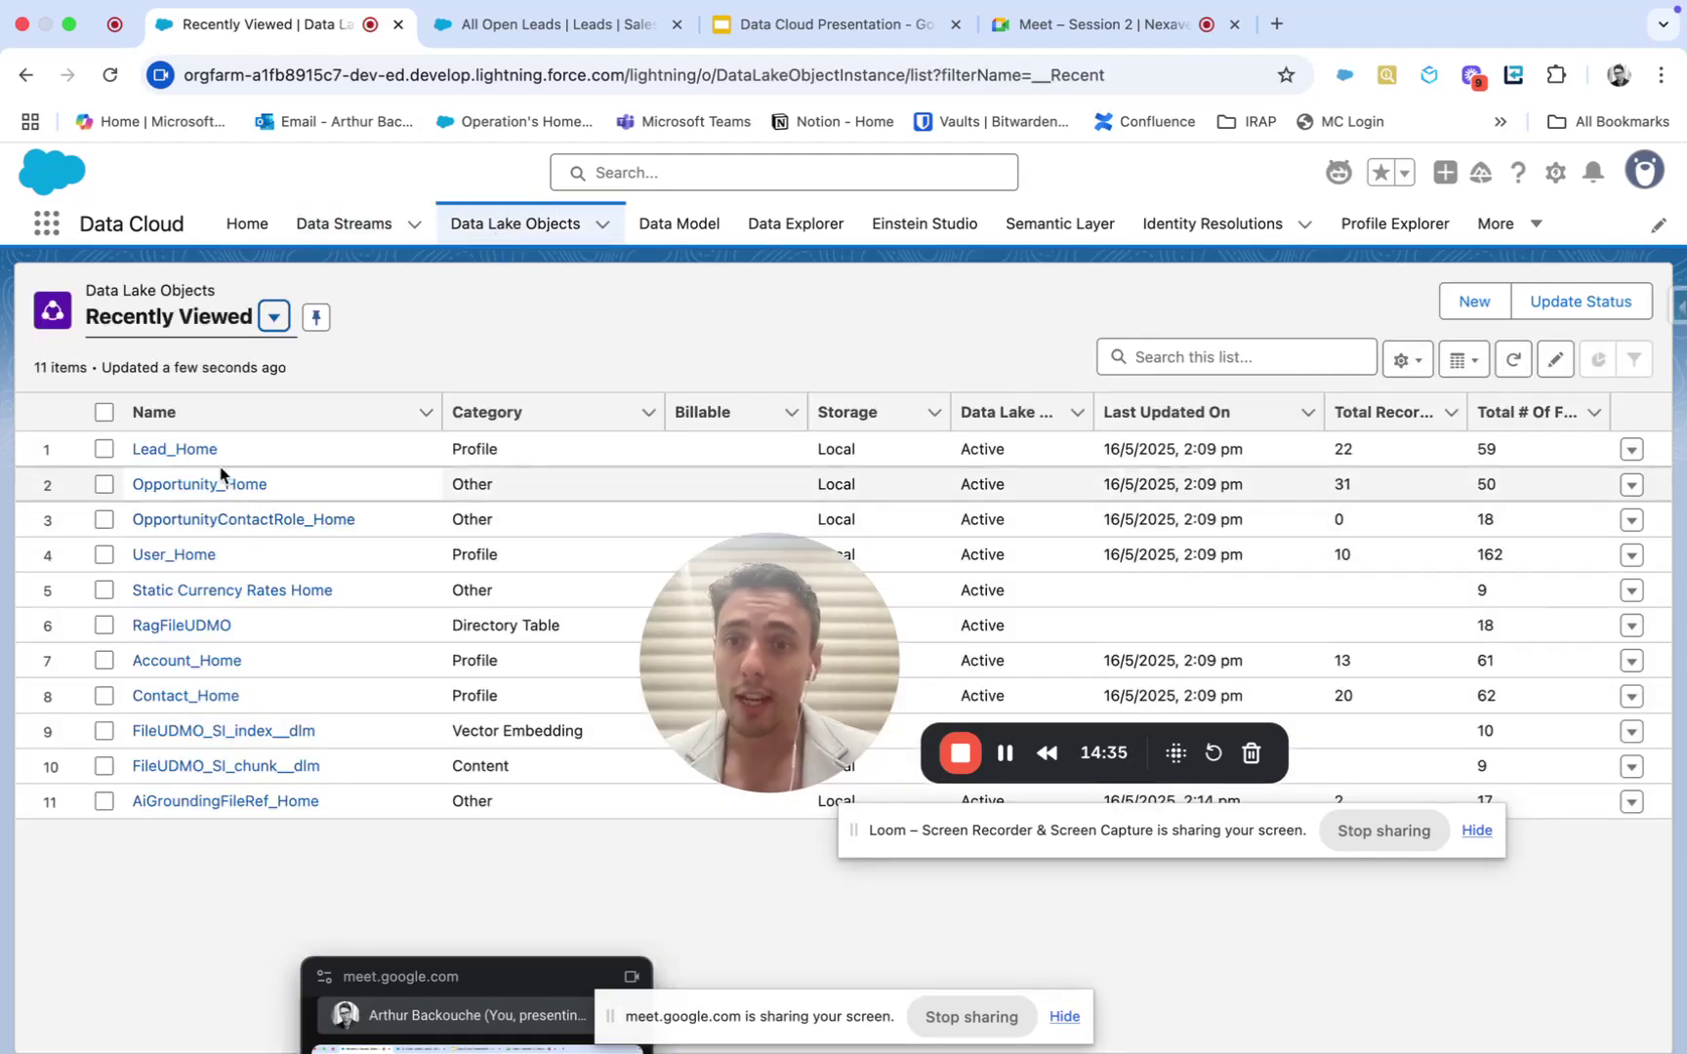
{"action": "left_click", "coordinate": [104, 449]}
Step: Open the data model and examine the mapped data model objects with their source data streams and data lake objects
{"action": "left_click", "coordinate": [672, 238]}
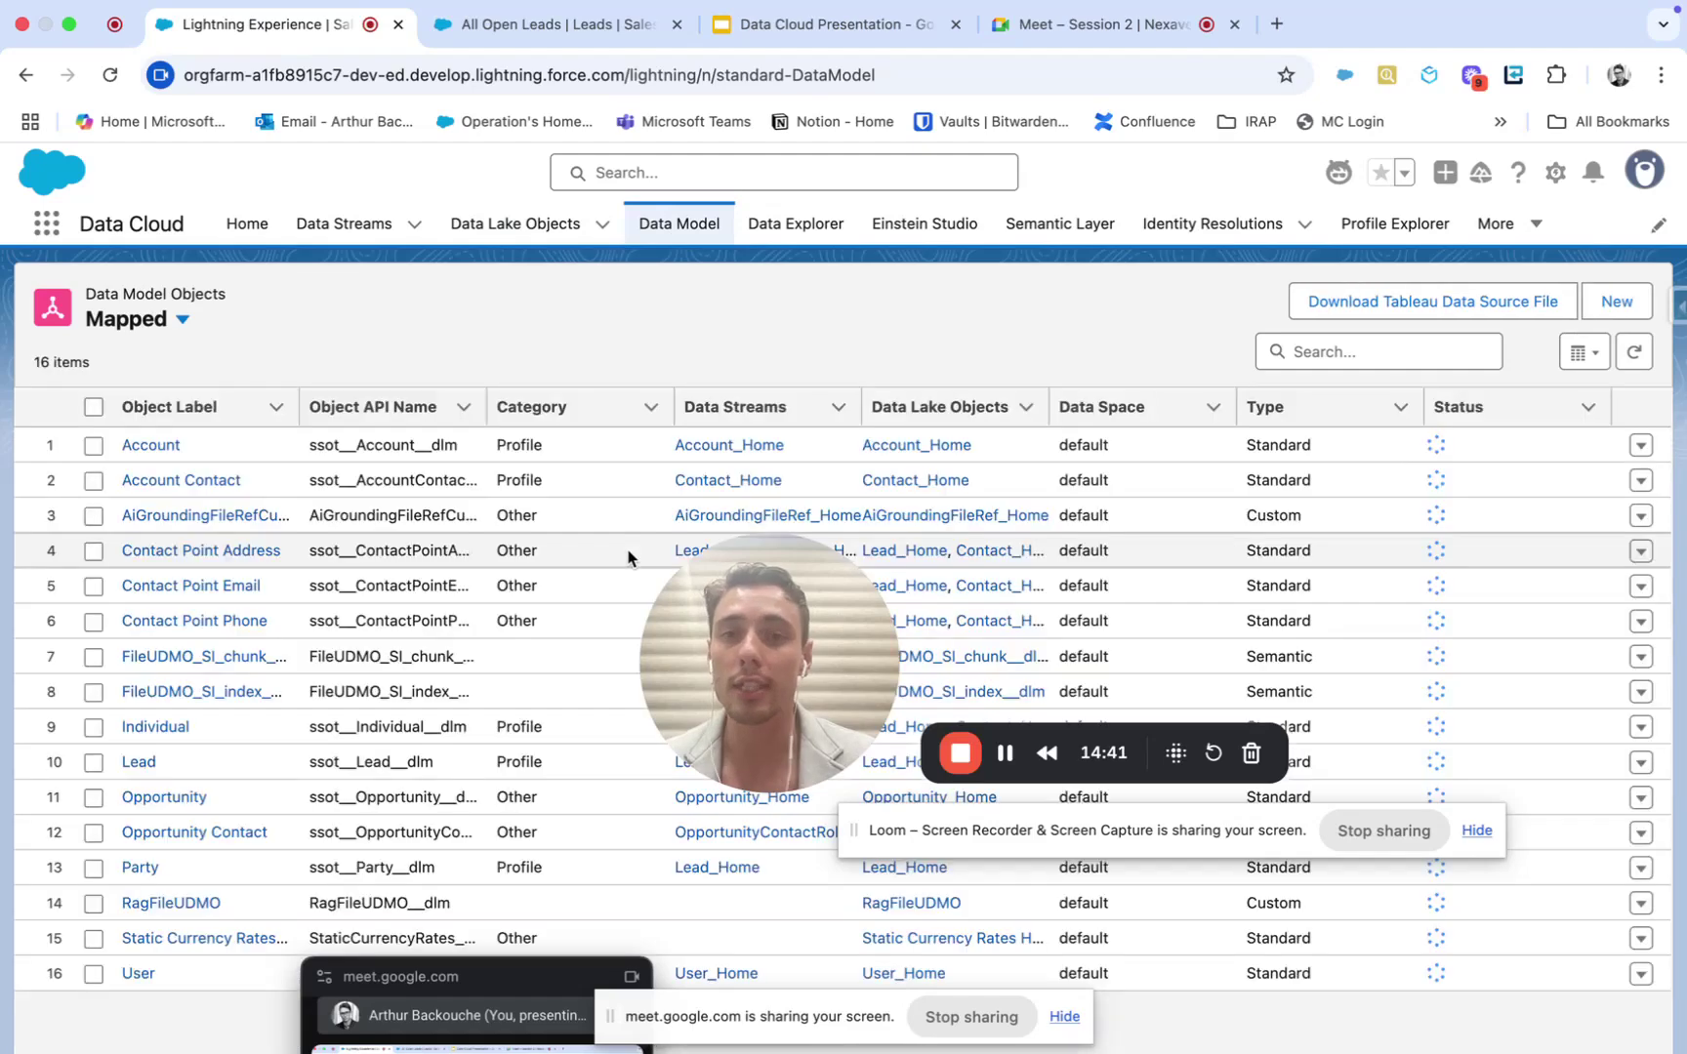
{"action": "scroll", "coordinate": [628, 557], "scroll_direction": "down", "scroll_amount": 1}
{"action": "scroll", "coordinate": [628, 558], "scroll_direction": "up", "scroll_amount": 1}
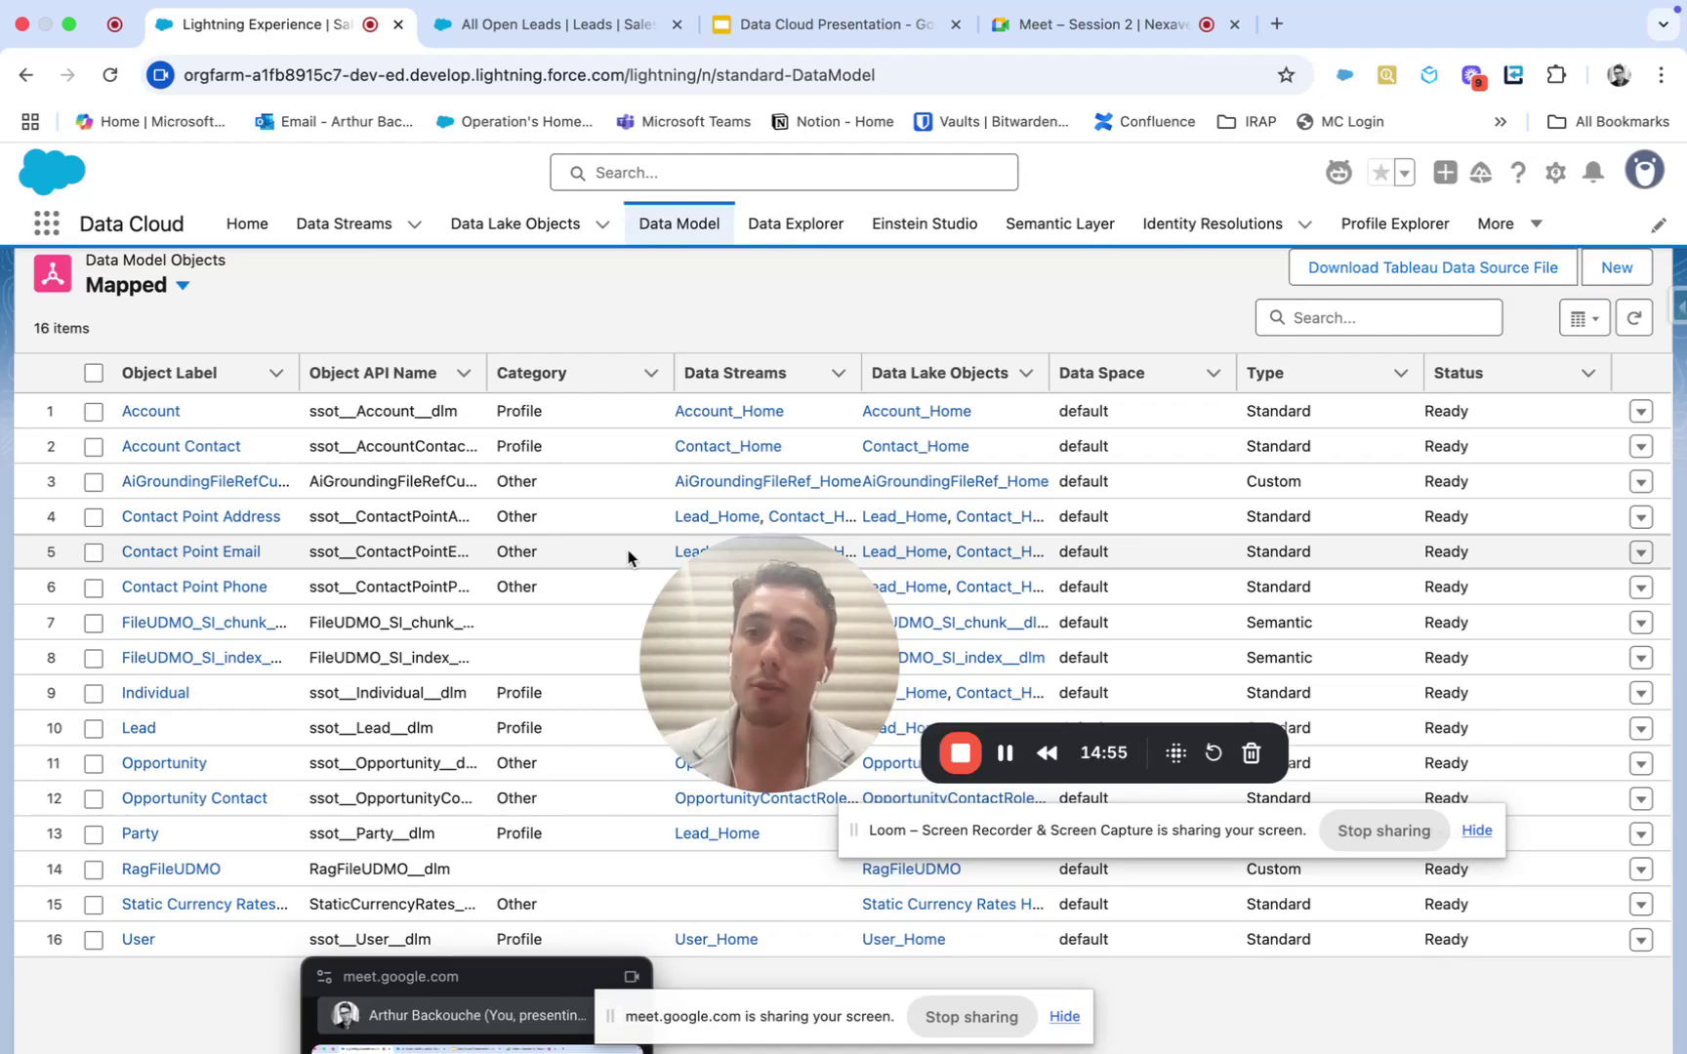
{"action": "scroll", "coordinate": [753, 483], "scroll_direction": "up", "scroll_amount": 1}
{"action": "scroll", "coordinate": [753, 479], "scroll_direction": "down", "scroll_amount": 1}
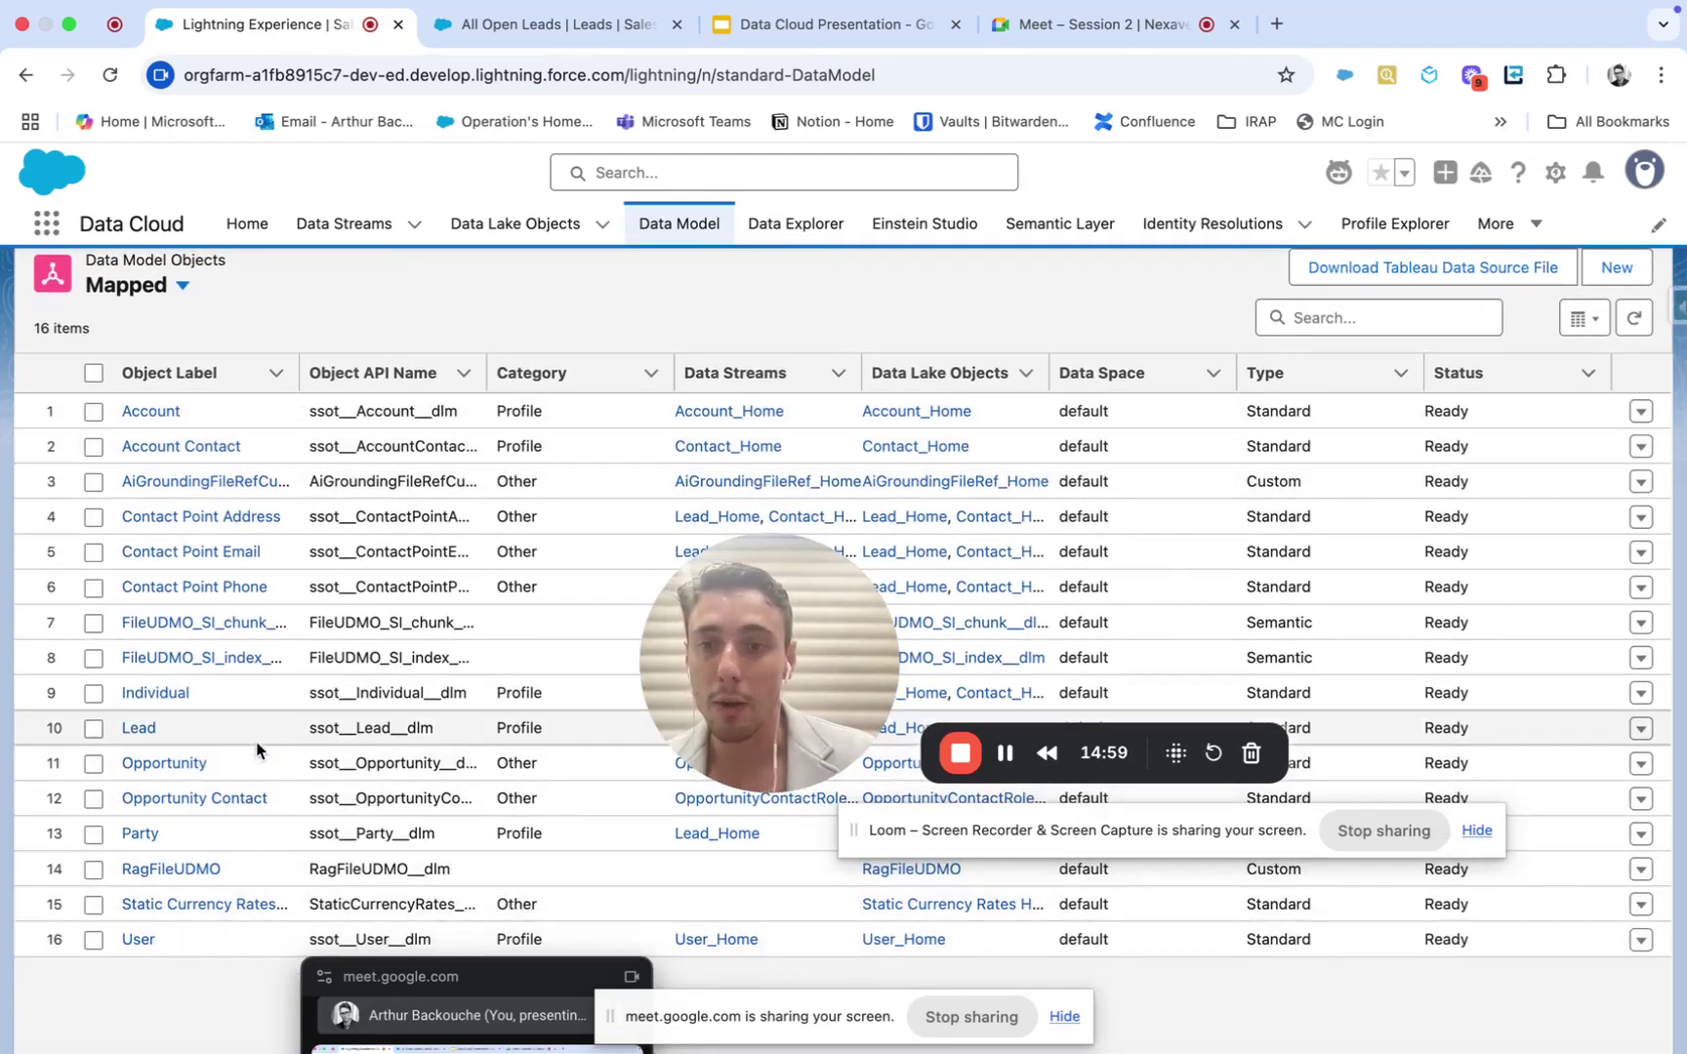
{"action": "left_click", "coordinate": [259, 627]}
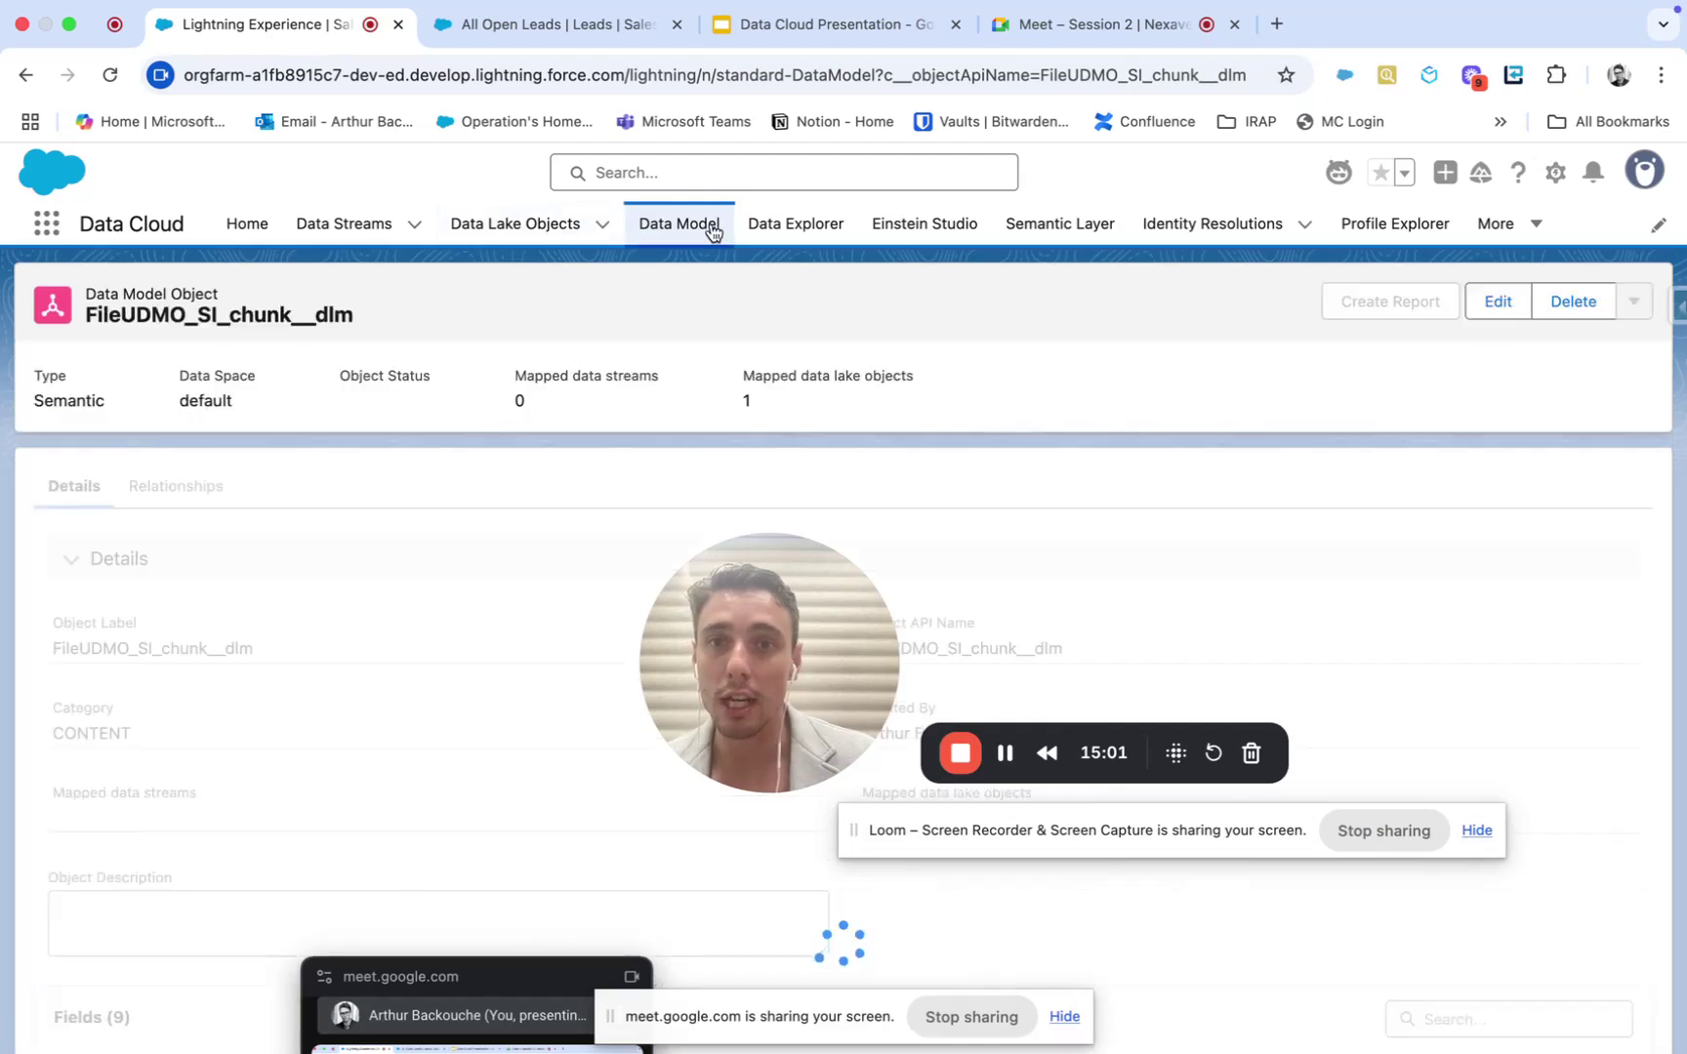
{"action": "left_click", "coordinate": [701, 226]}
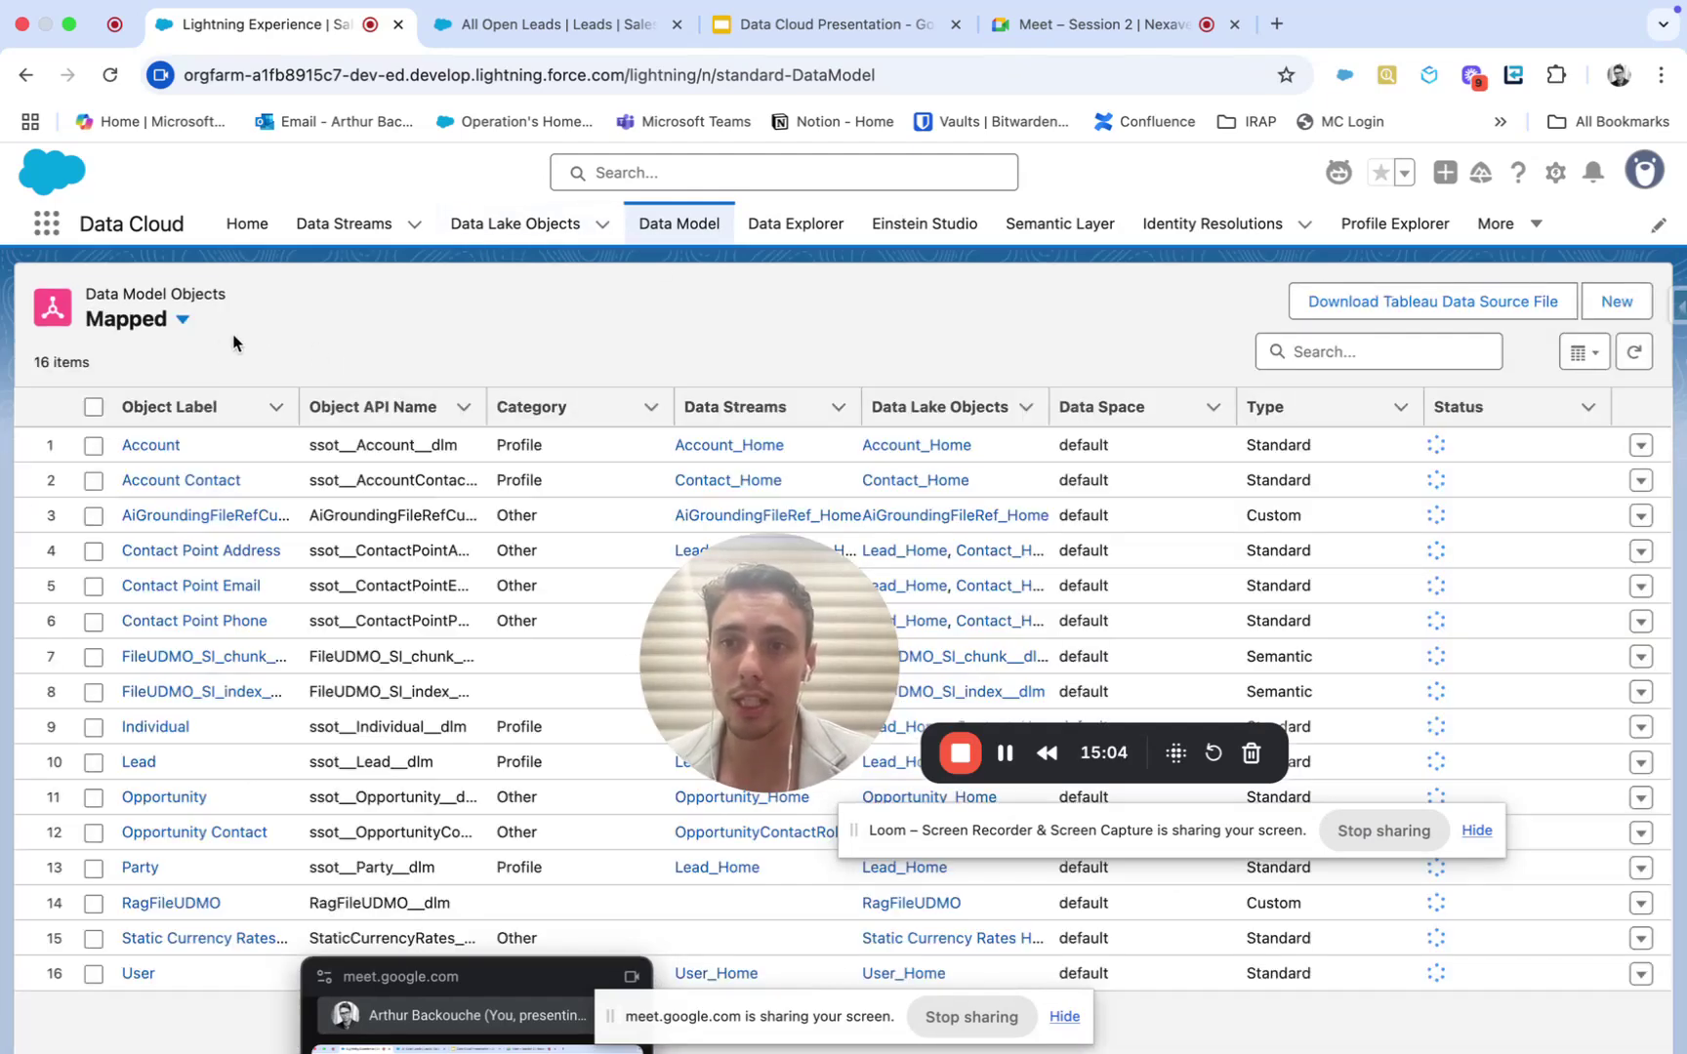
Step: List all data model objects, look through the standard objects available, and return to the Mapped list view
{"action": "left_click", "coordinate": [161, 324]}
{"action": "left_click", "coordinate": [161, 396]}
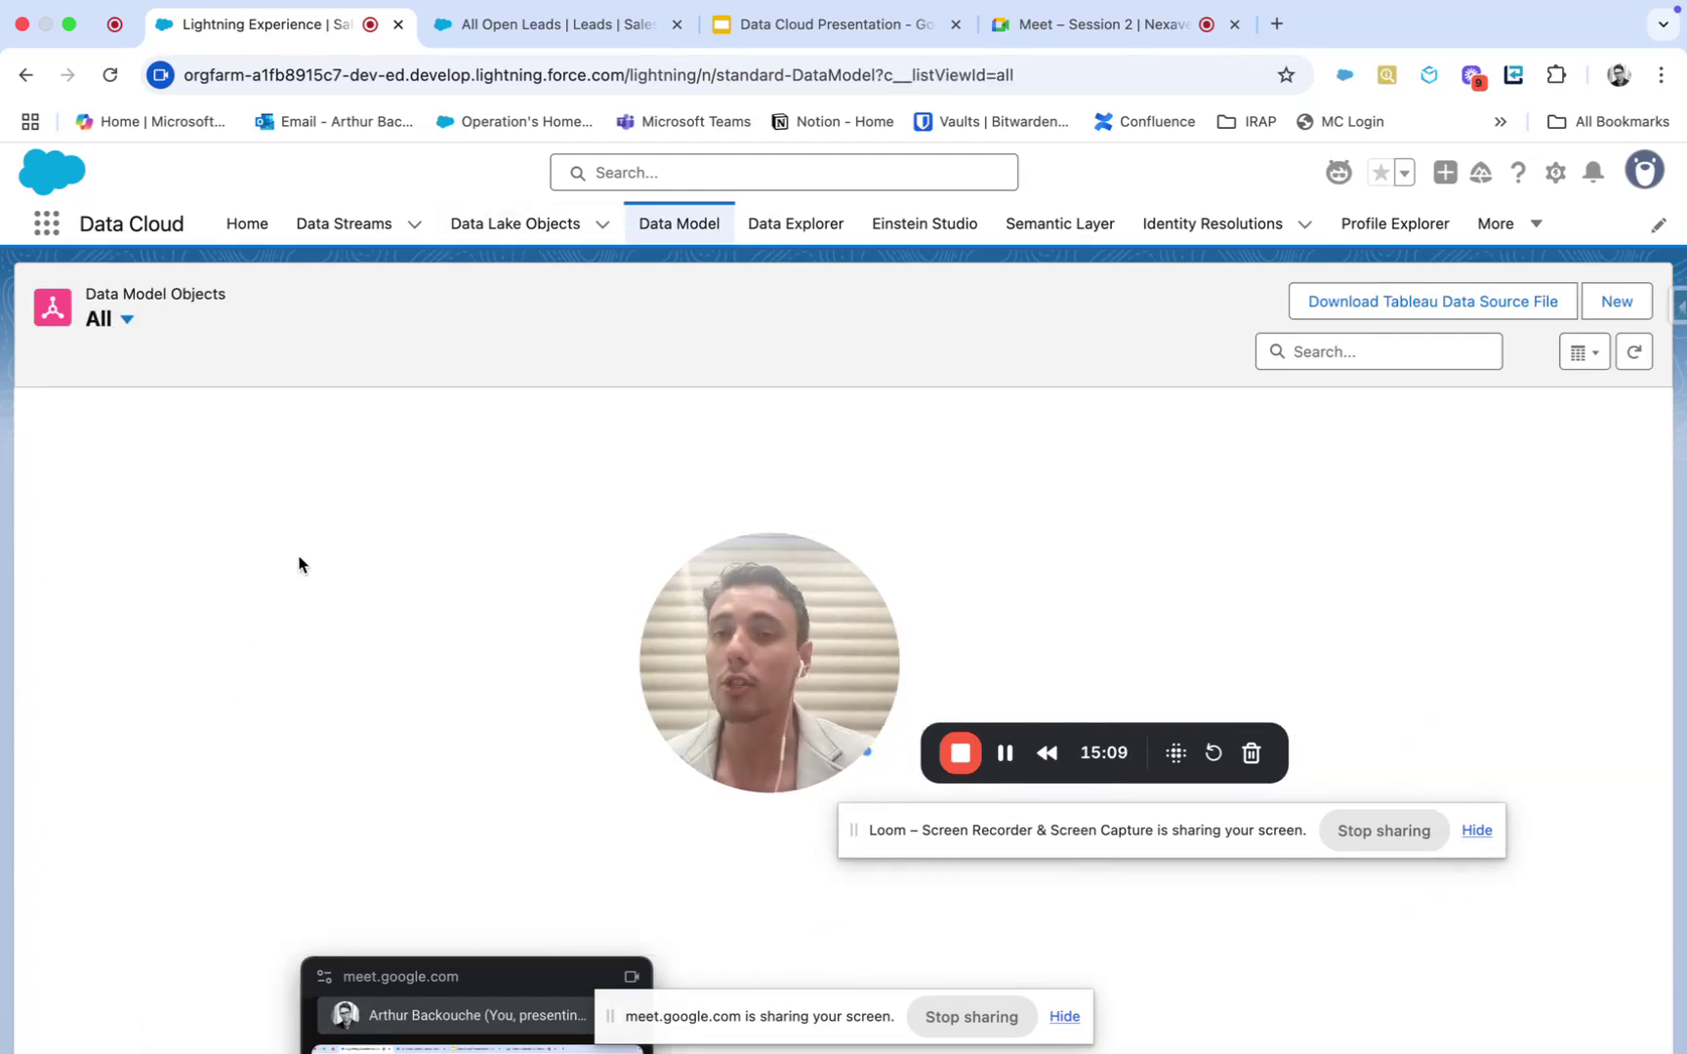
{"action": "scroll", "coordinate": [299, 564], "scroll_direction": "down", "scroll_amount": 1}
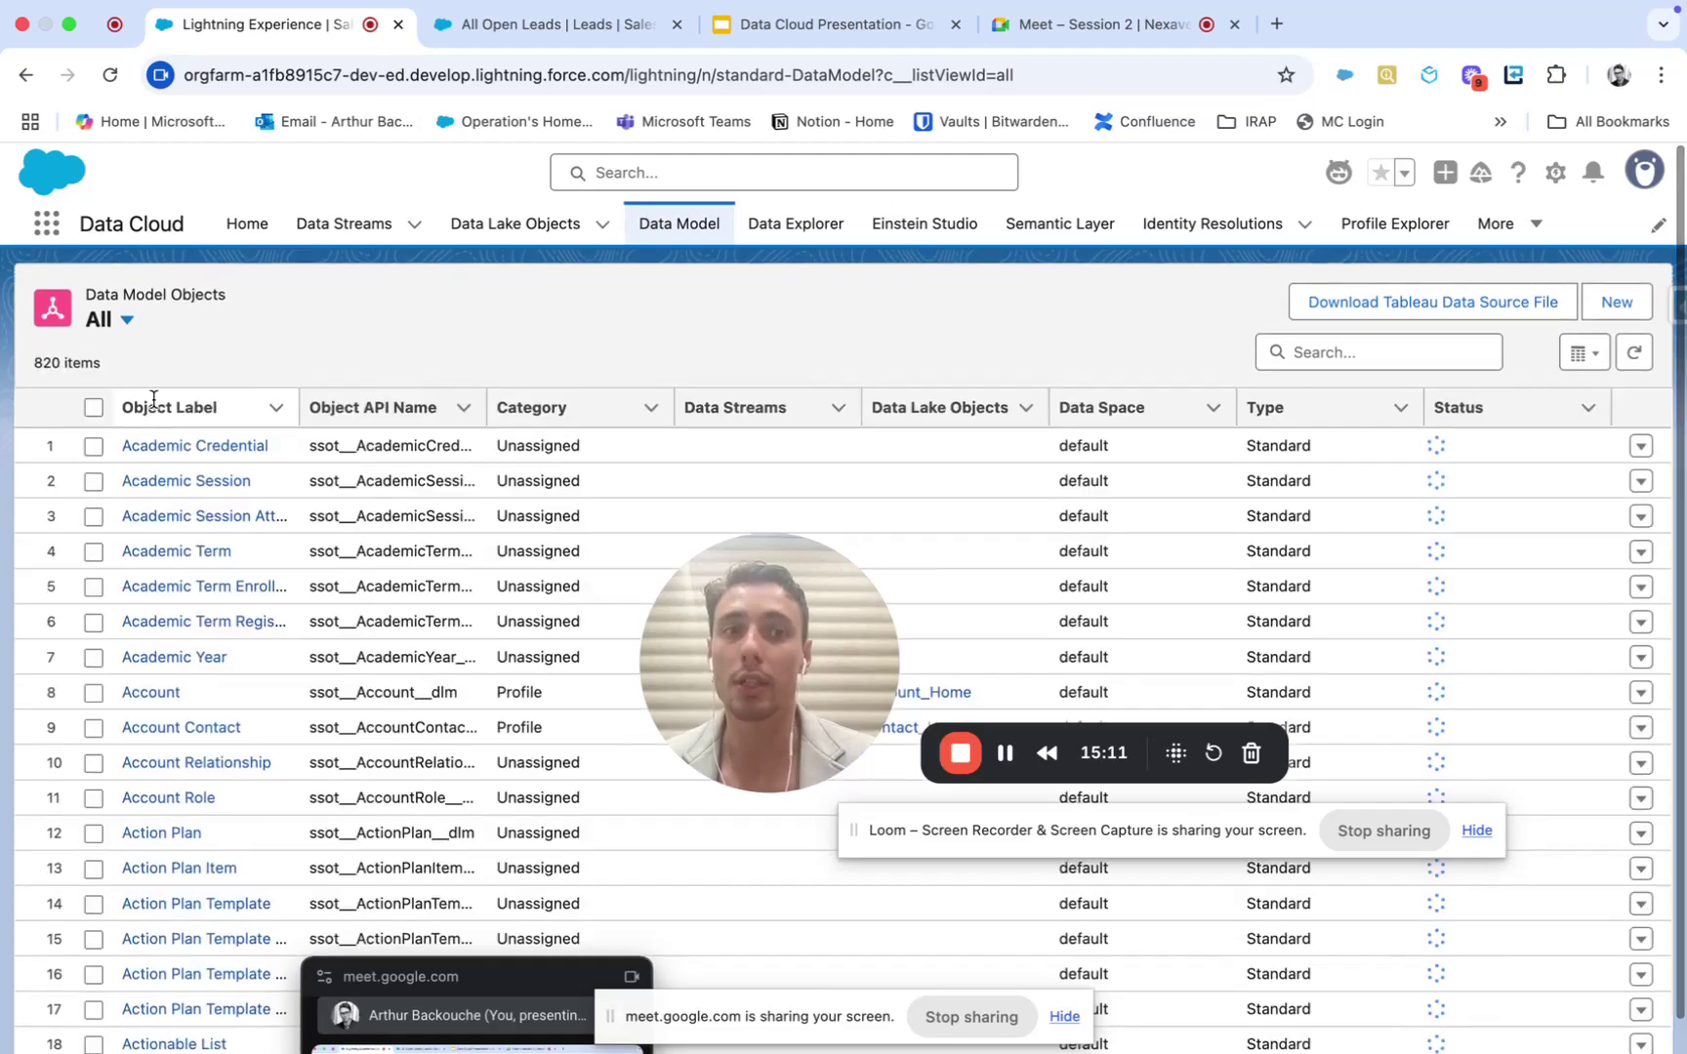
{"action": "scroll", "coordinate": [181, 469], "scroll_direction": "down", "scroll_amount": 10}
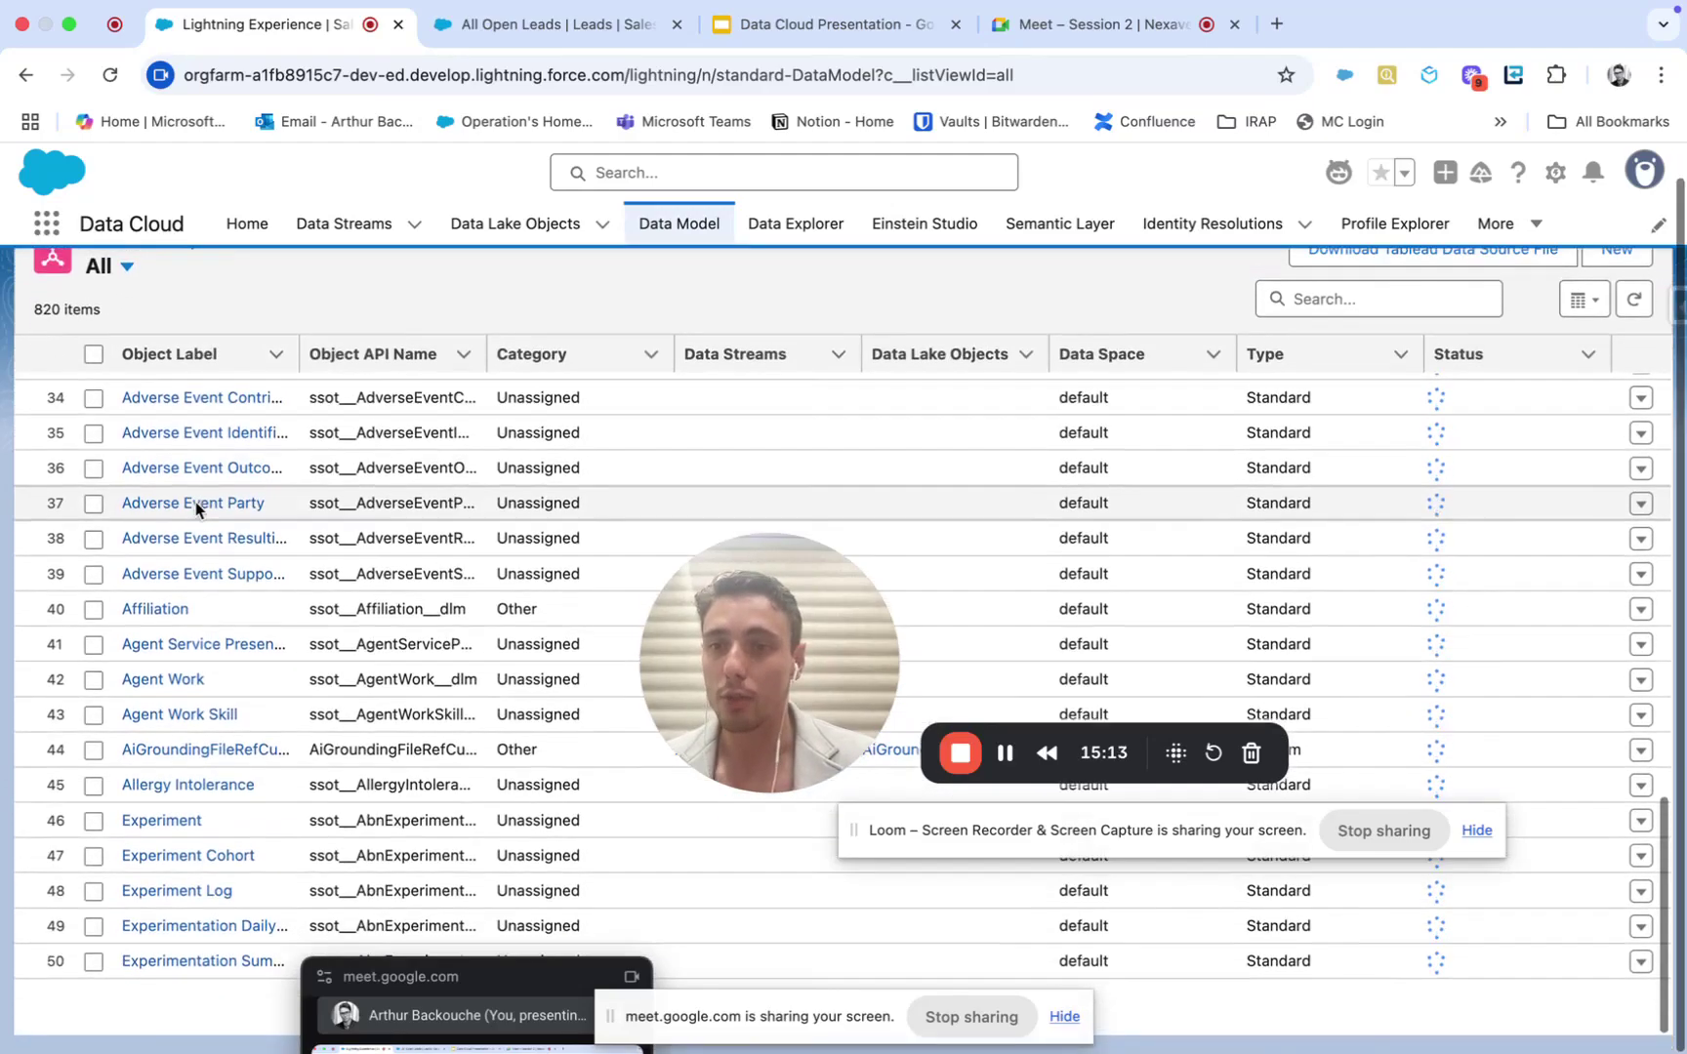
{"action": "scroll", "coordinate": [195, 508], "scroll_direction": "up", "scroll_amount": 10}
{"action": "left_click", "coordinate": [127, 319]}
{"action": "left_click", "coordinate": [142, 438]}
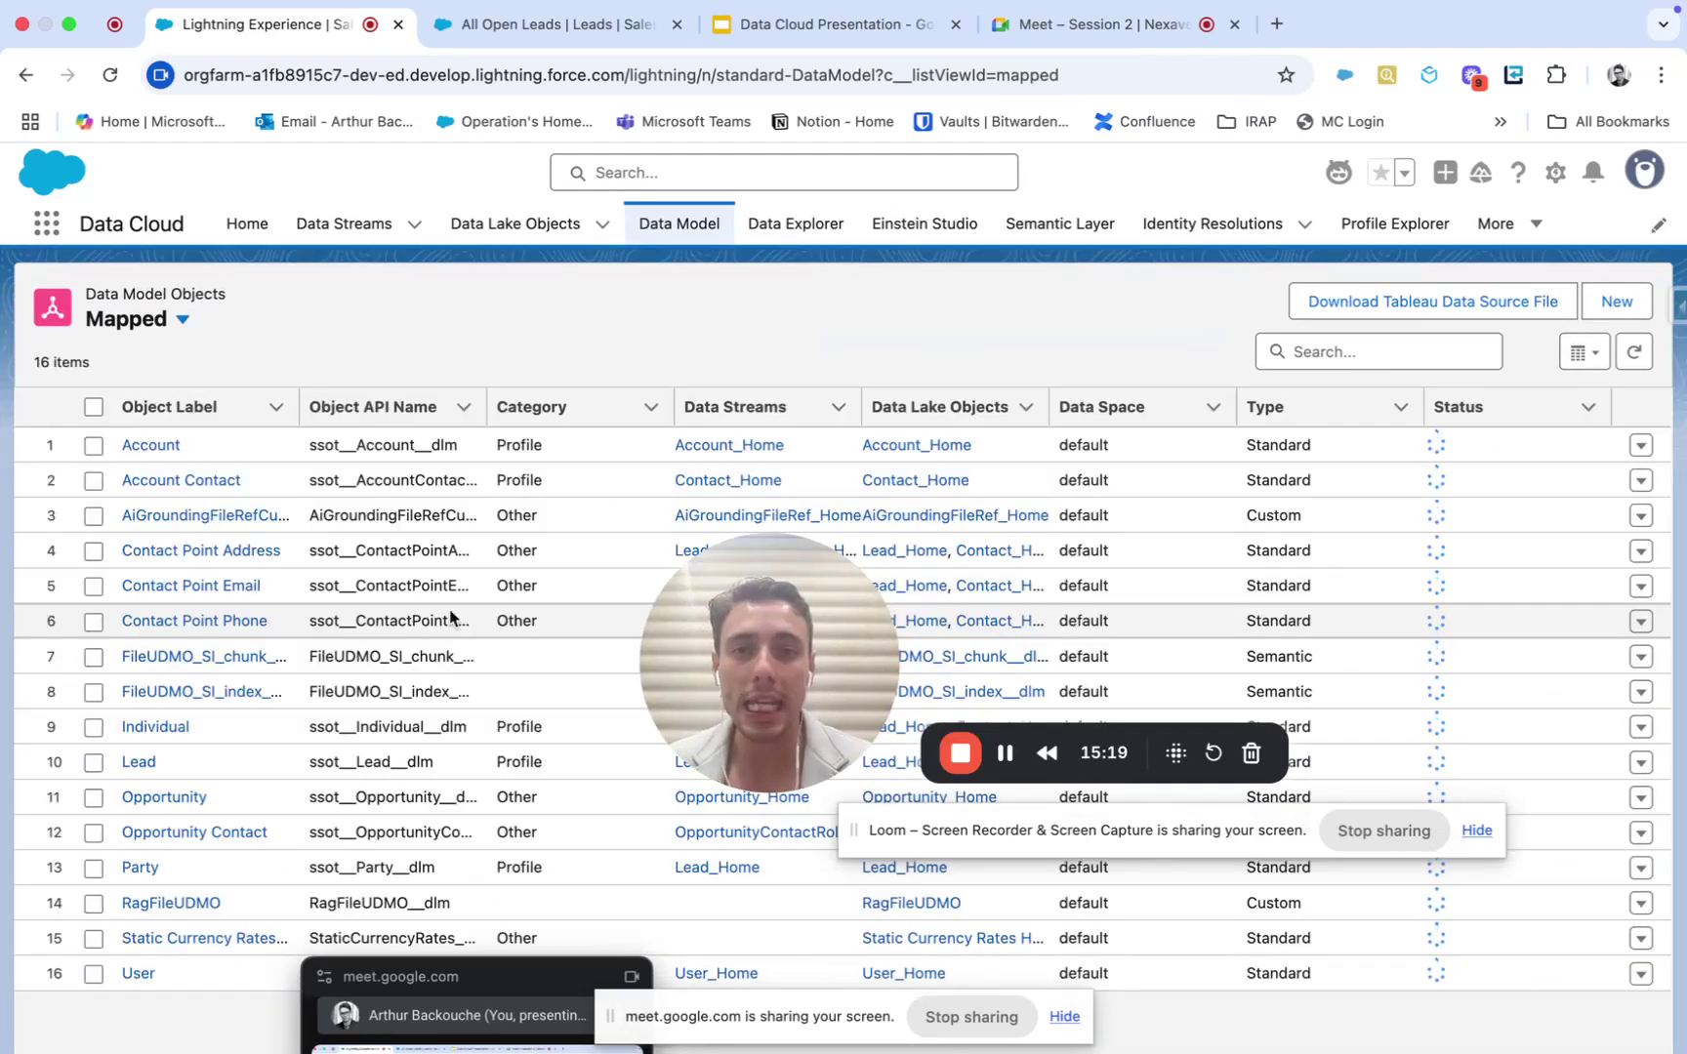
Step: Display the data model objects as a graph and compare the relationships around Individual with the customer 360 model slide in Google Slides
{"action": "left_click", "coordinate": [1583, 353]}
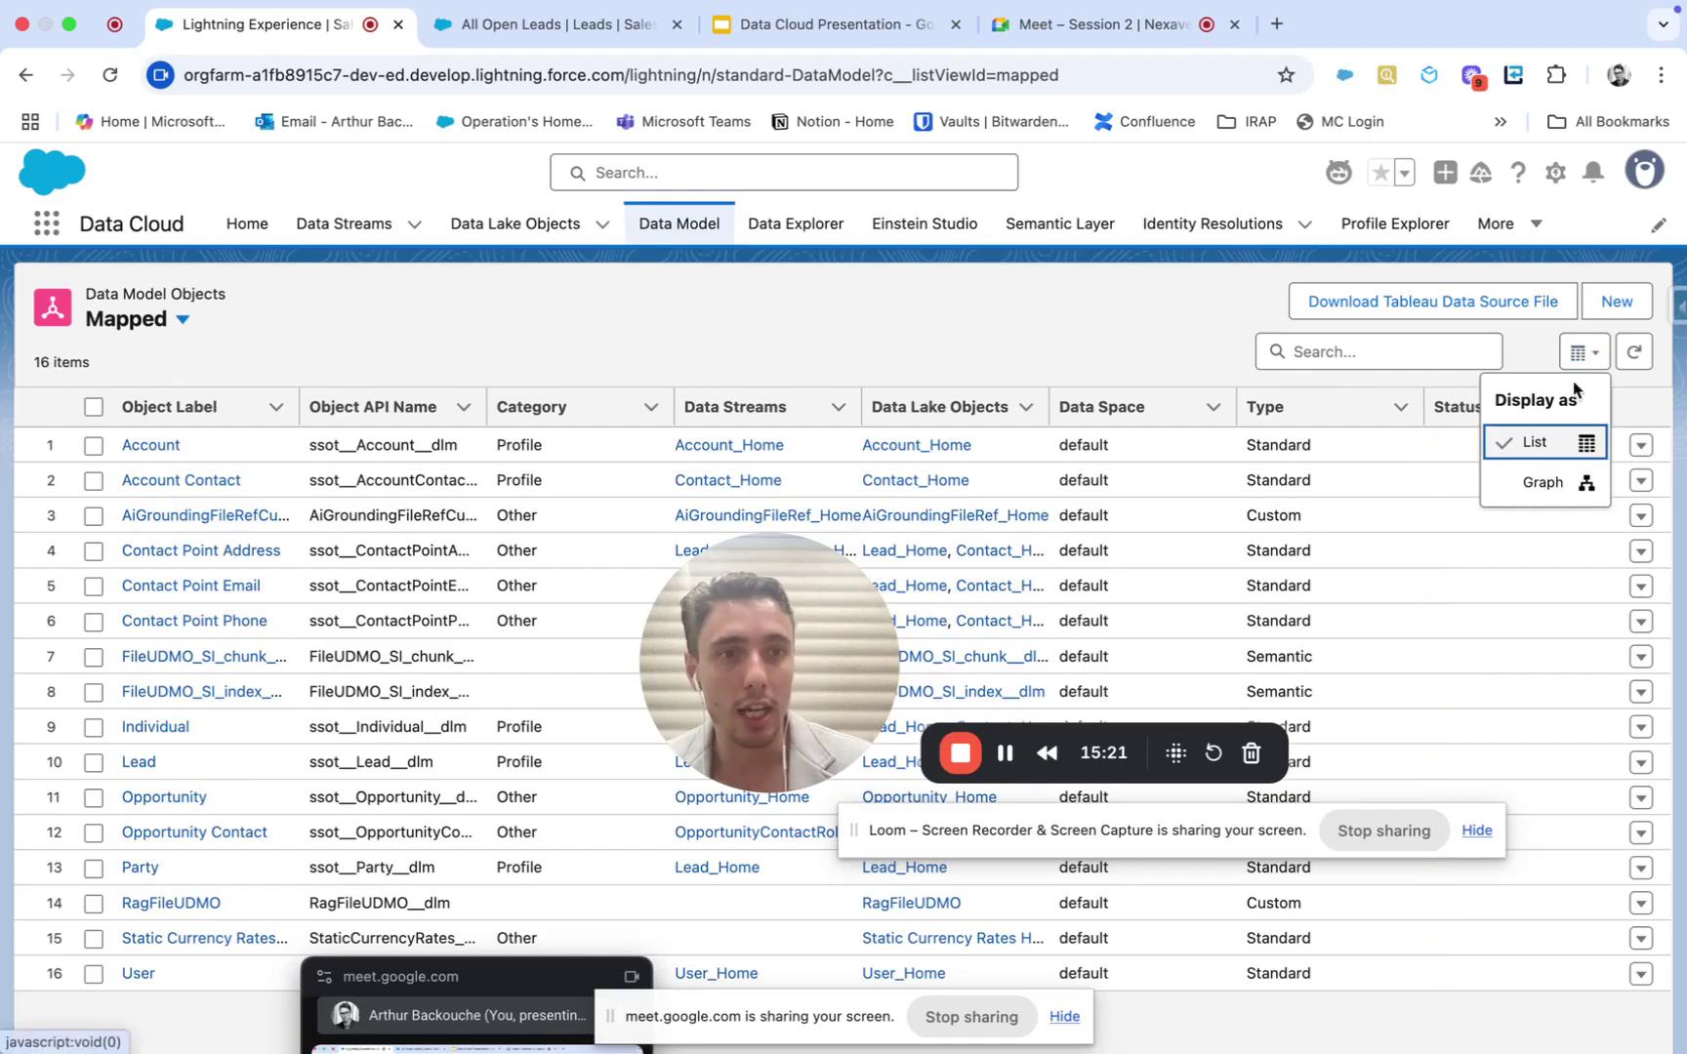
{"action": "left_click", "coordinate": [1538, 480]}
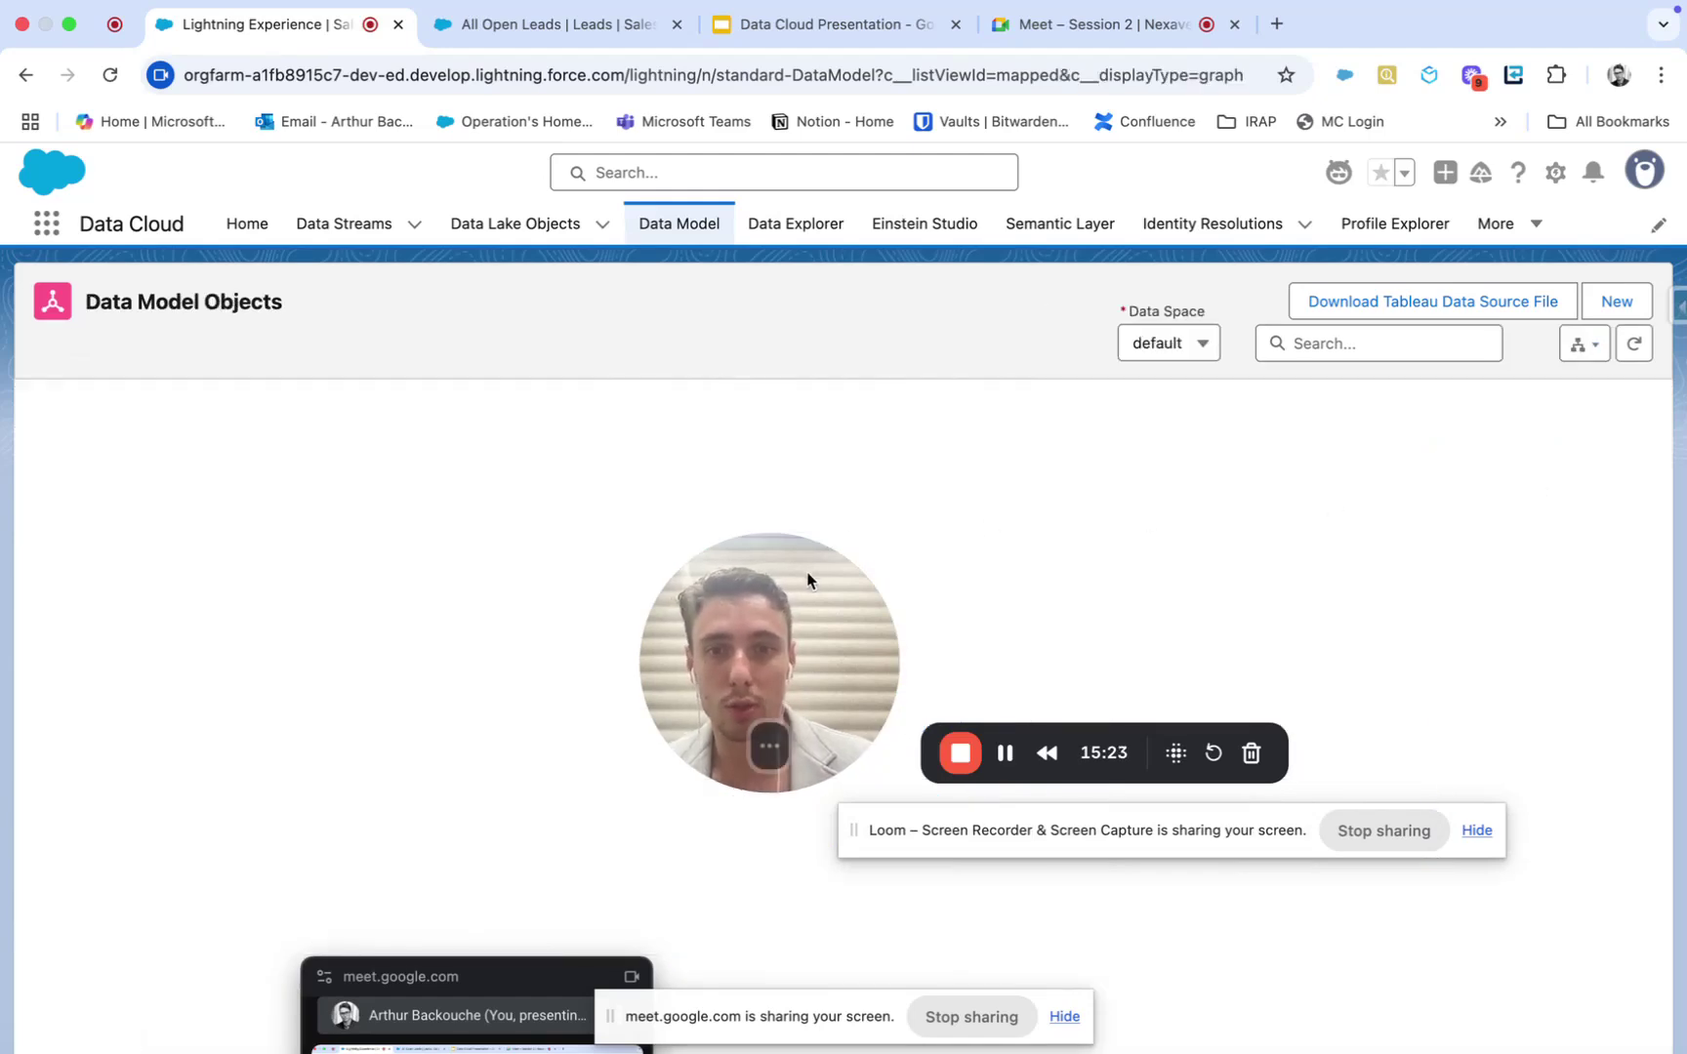
{"action": "left_click_drag", "start_coordinate": [806, 576], "coordinate": [1215, 606]}
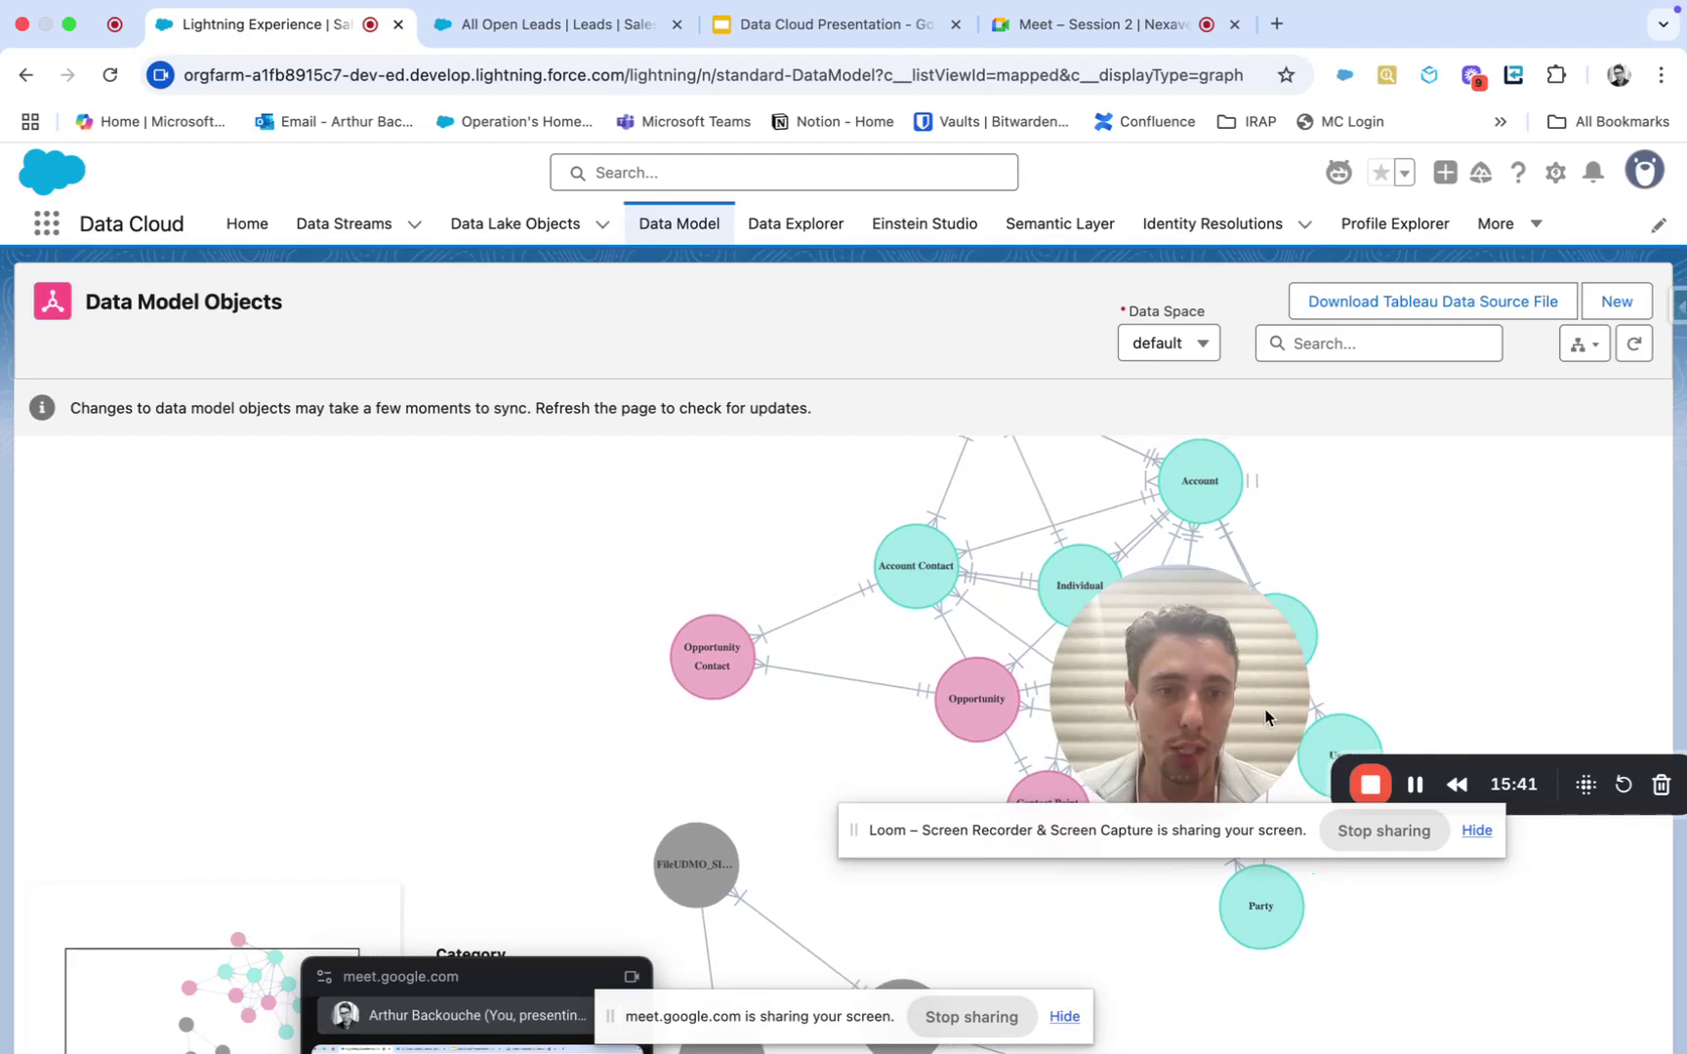
{"action": "left_click_drag", "start_coordinate": [1195, 690], "coordinate": [344, 755]}
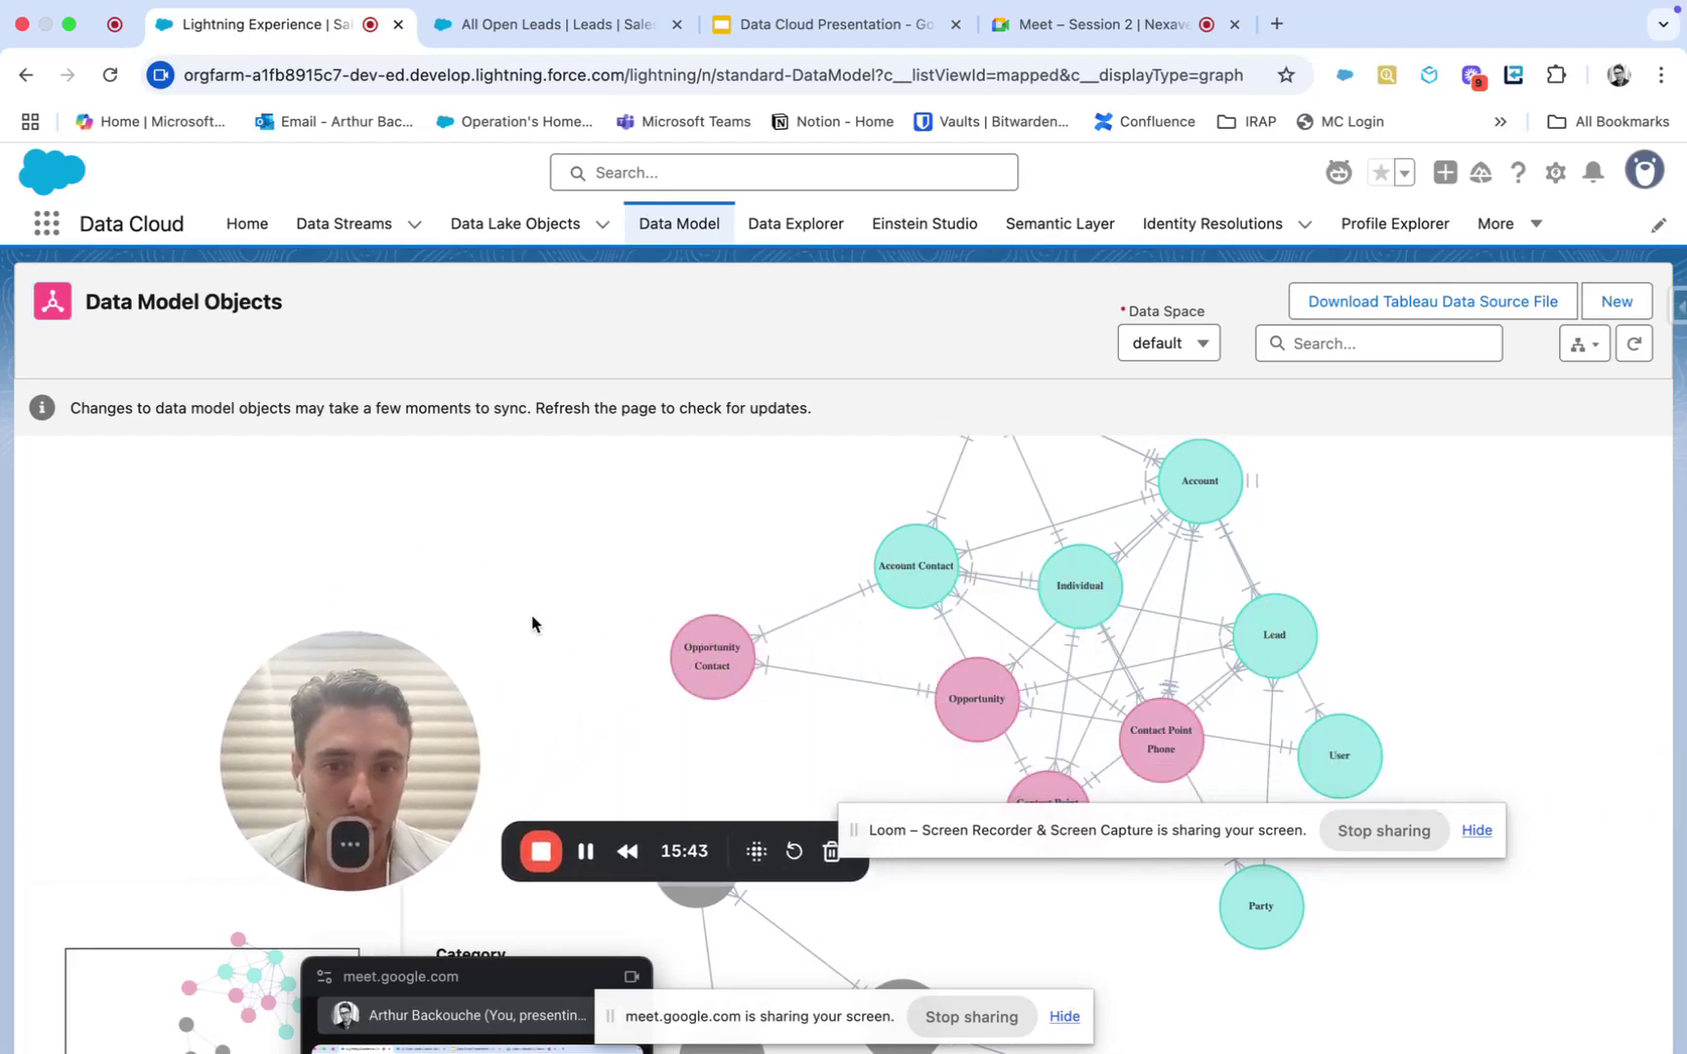
{"action": "scroll", "coordinate": [545, 615], "scroll_direction": "up", "scroll_amount": 3}
{"action": "scroll", "coordinate": [544, 615], "scroll_direction": "down", "scroll_amount": 3}
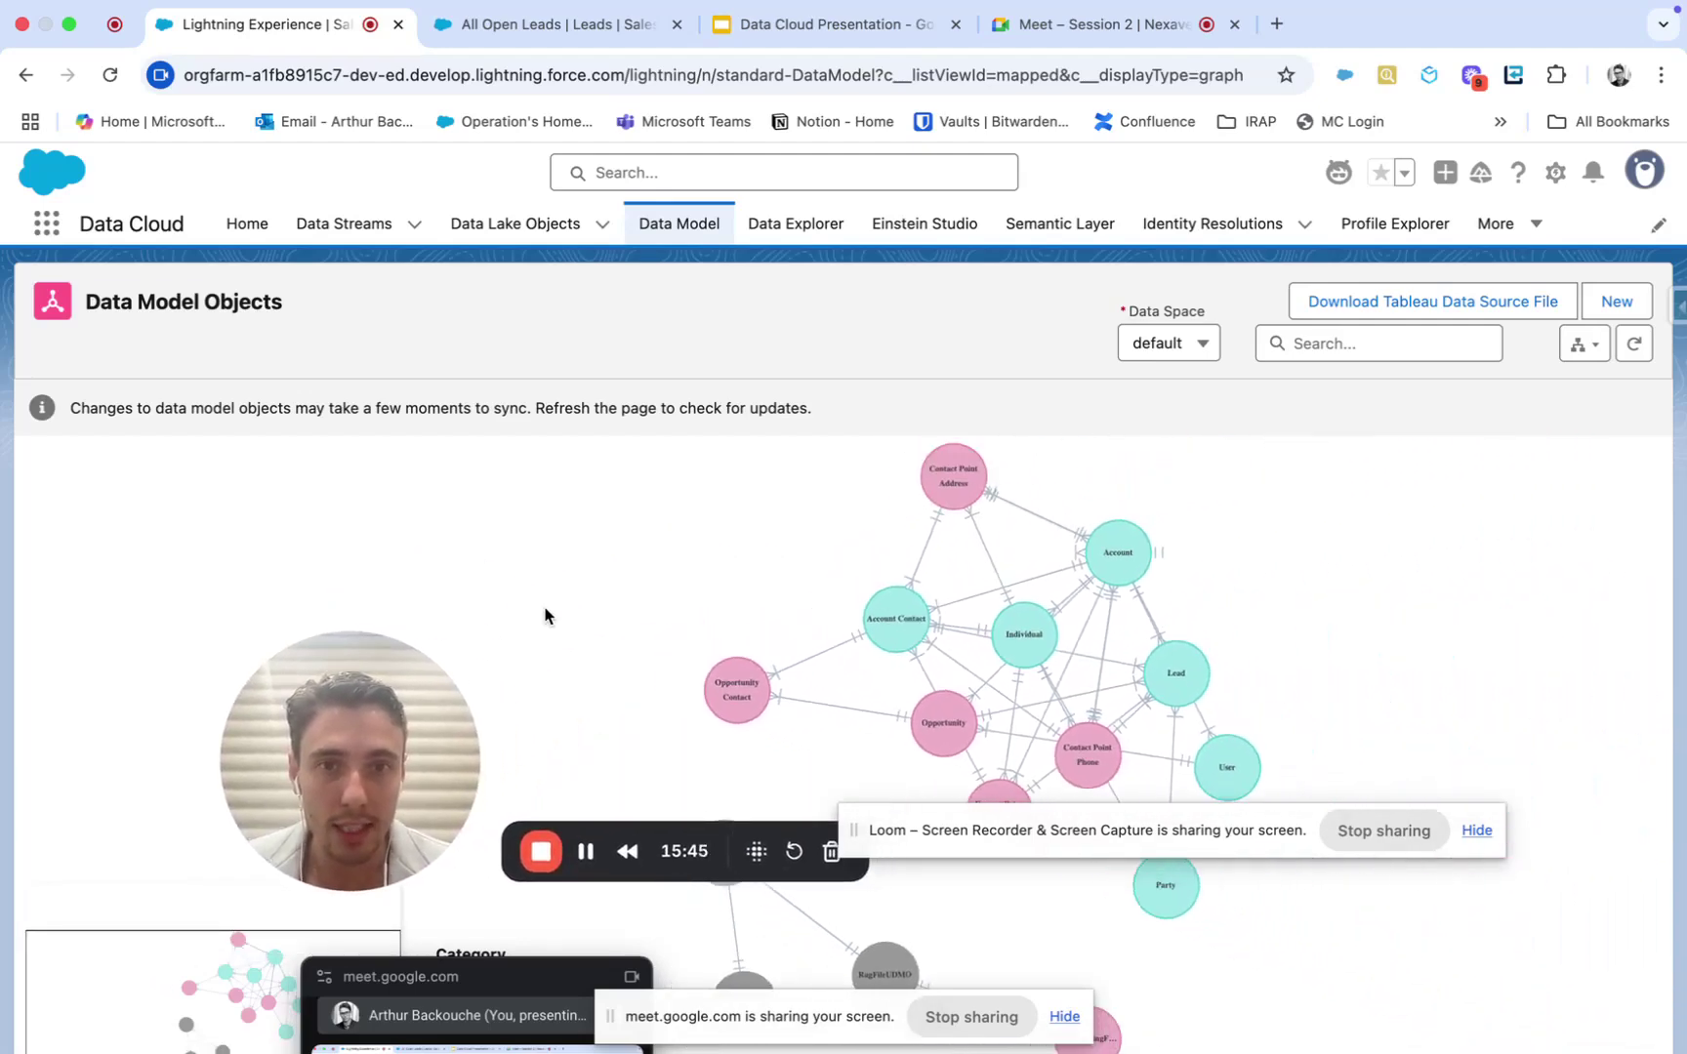
{"action": "left_click_drag", "start_coordinate": [453, 958], "coordinate": [1413, 944]}
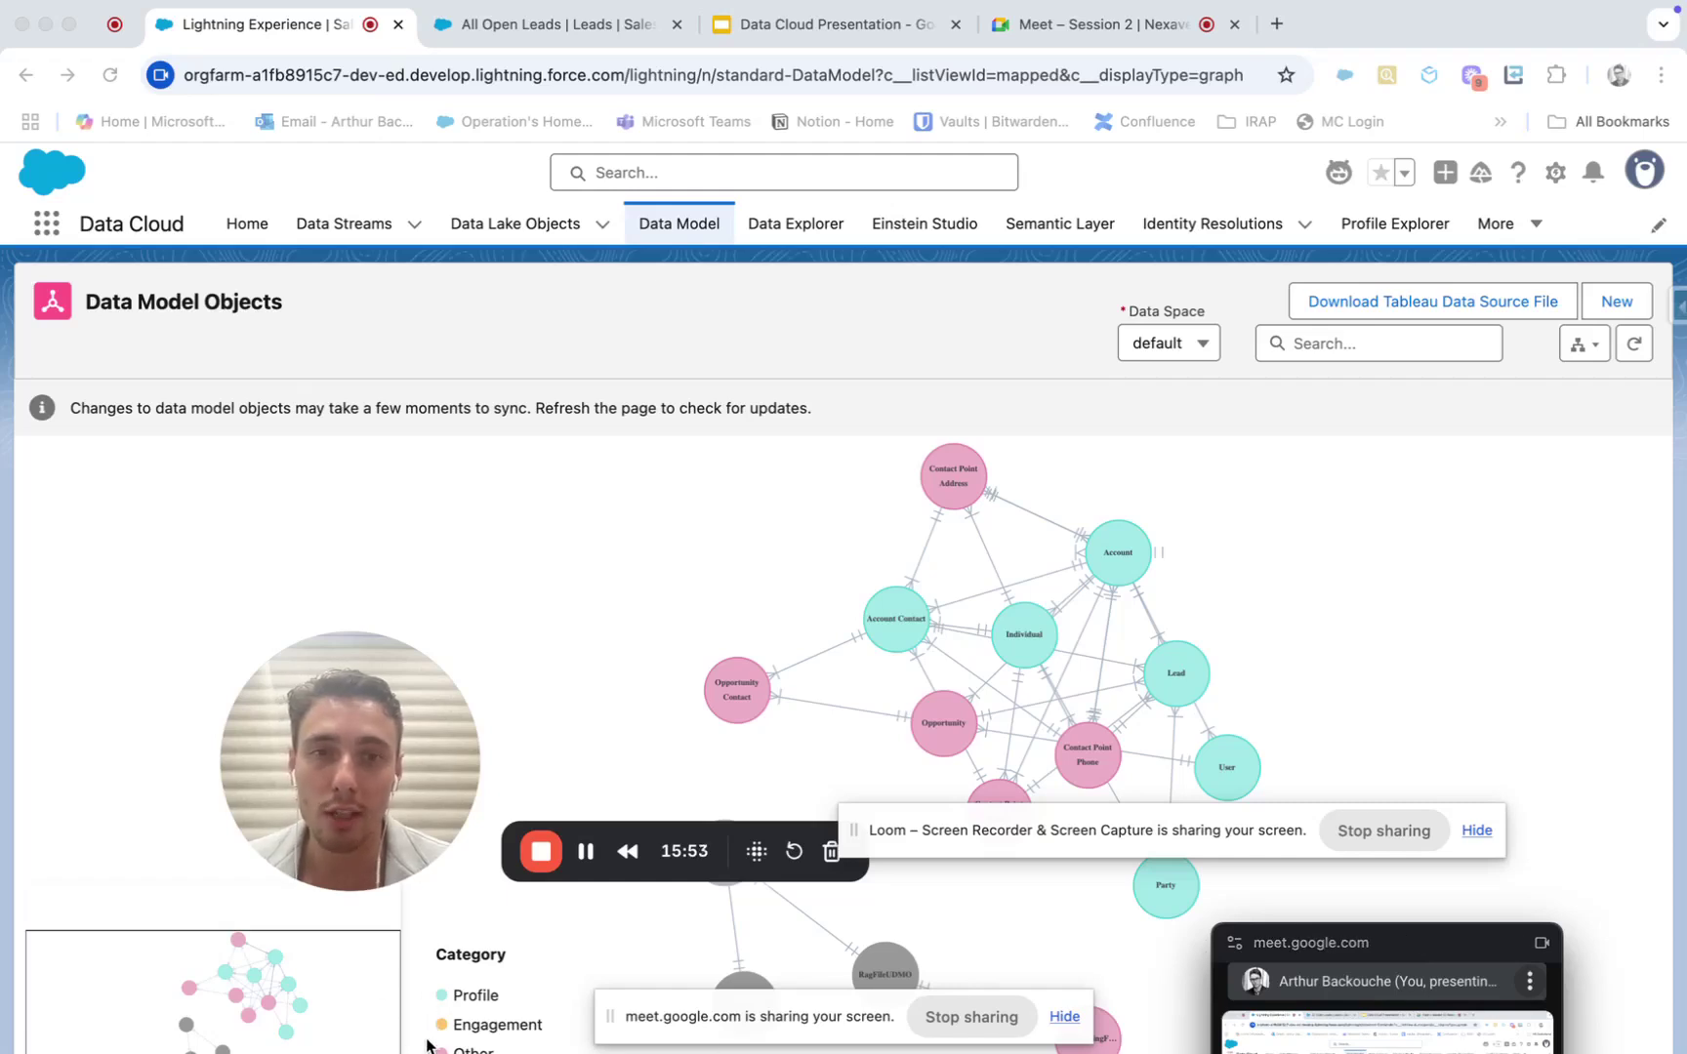
{"action": "scroll", "coordinate": [427, 1025], "scroll_direction": "down", "scroll_amount": 2}
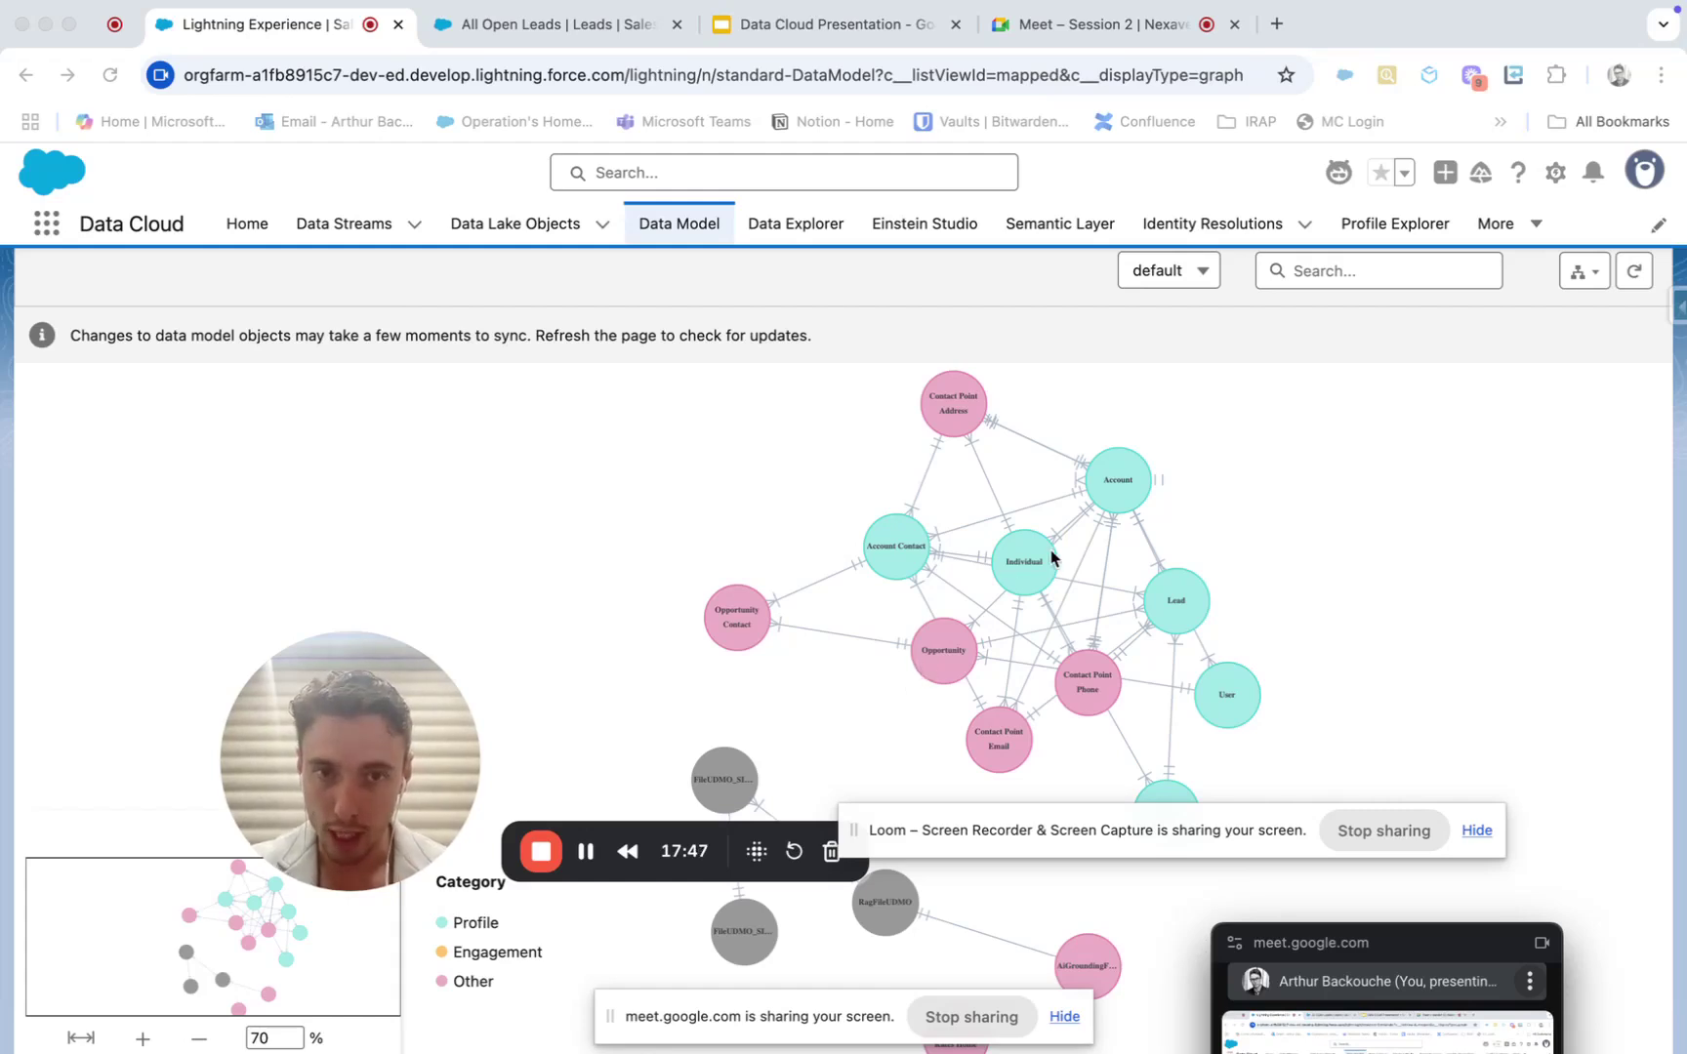
{"action": "left_click", "coordinate": [1035, 580]}
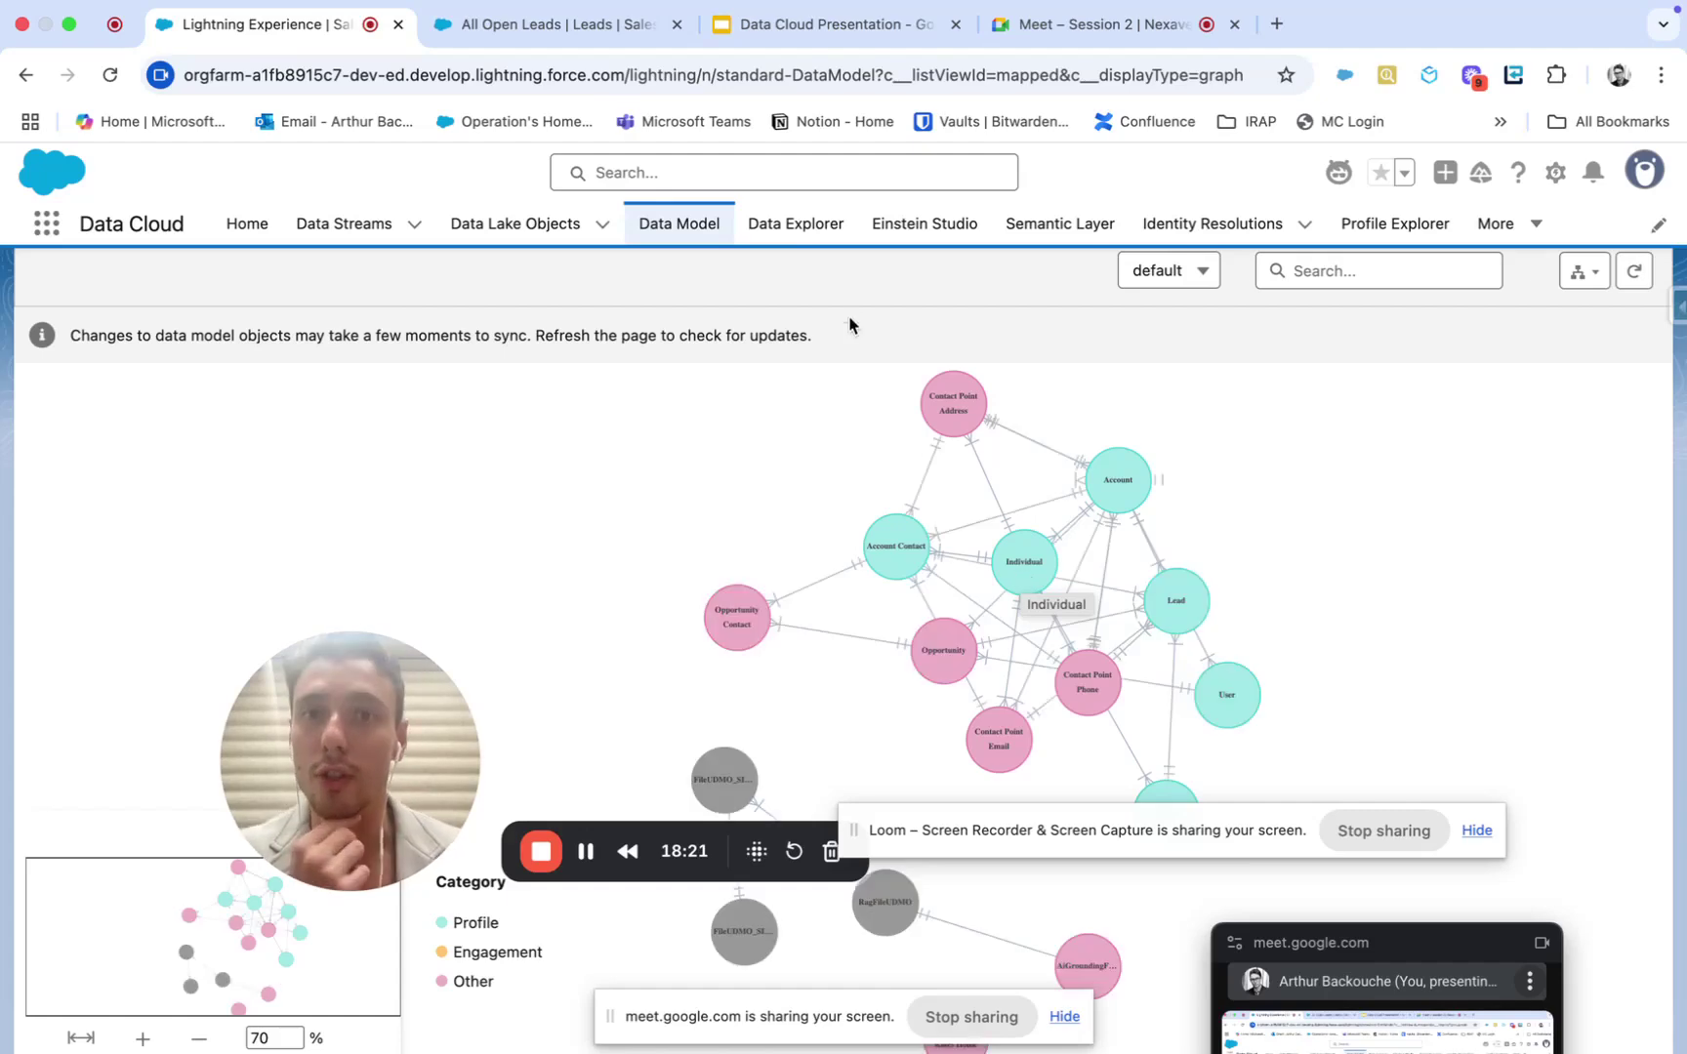
{"action": "left_click", "coordinate": [781, 29]}
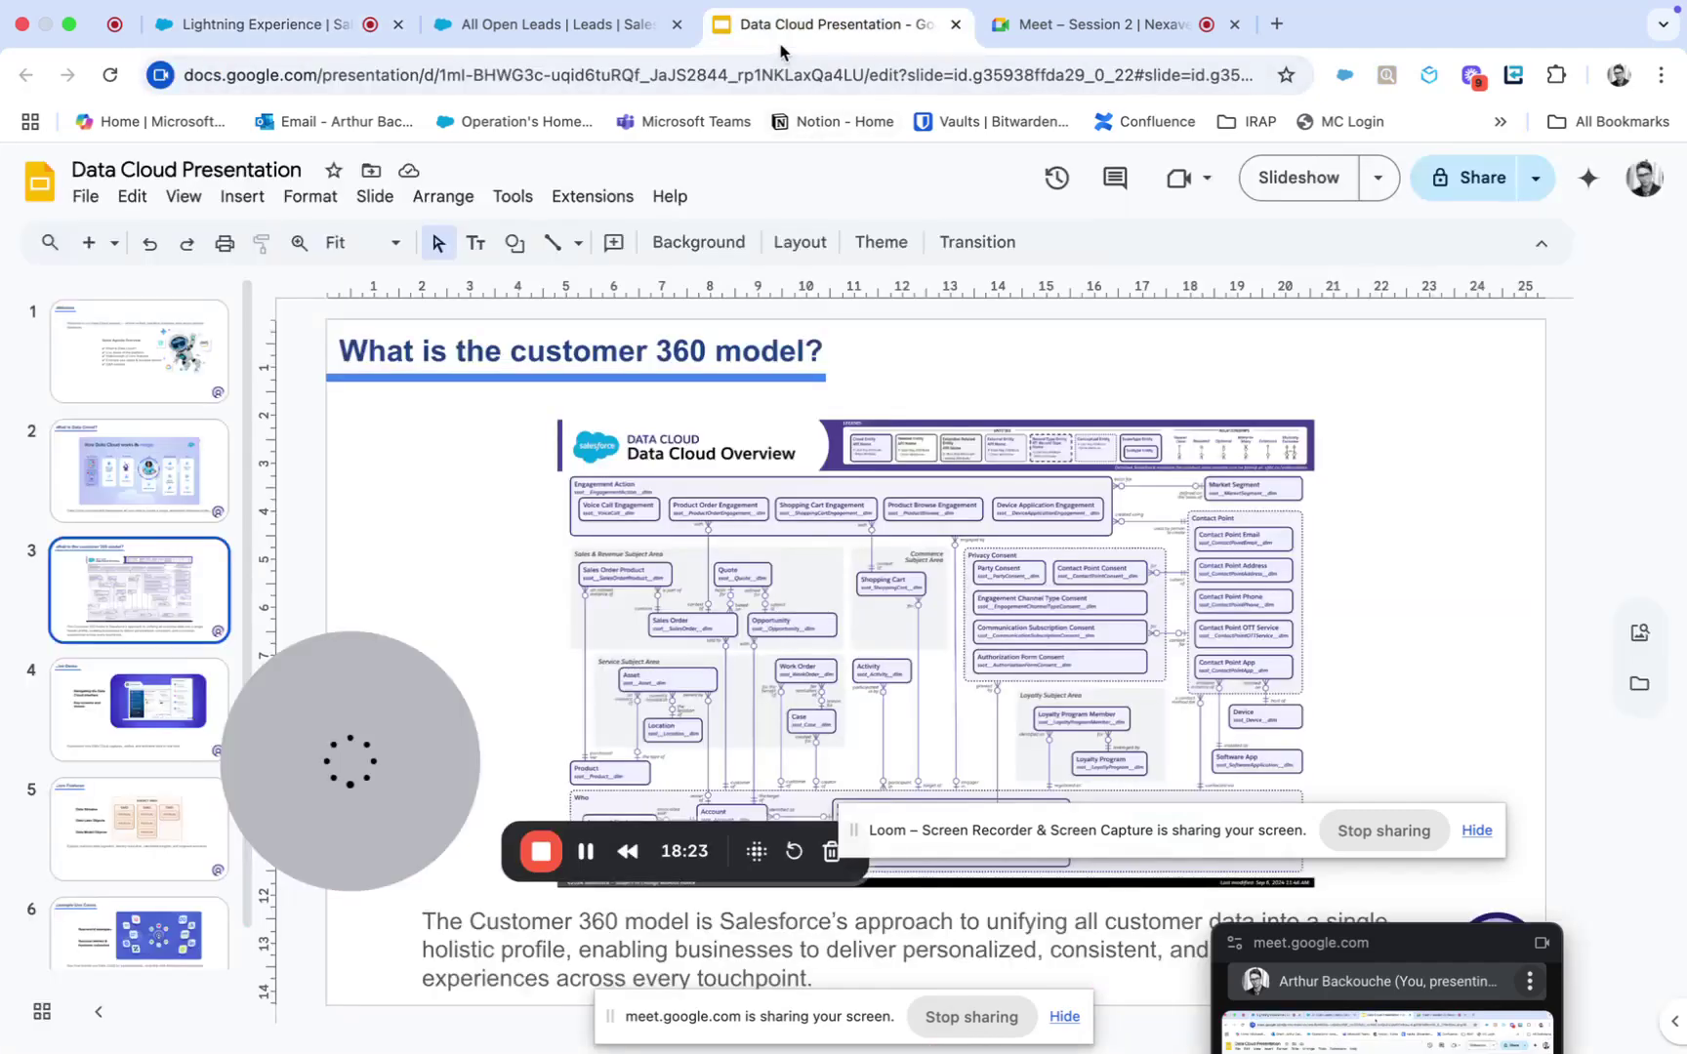
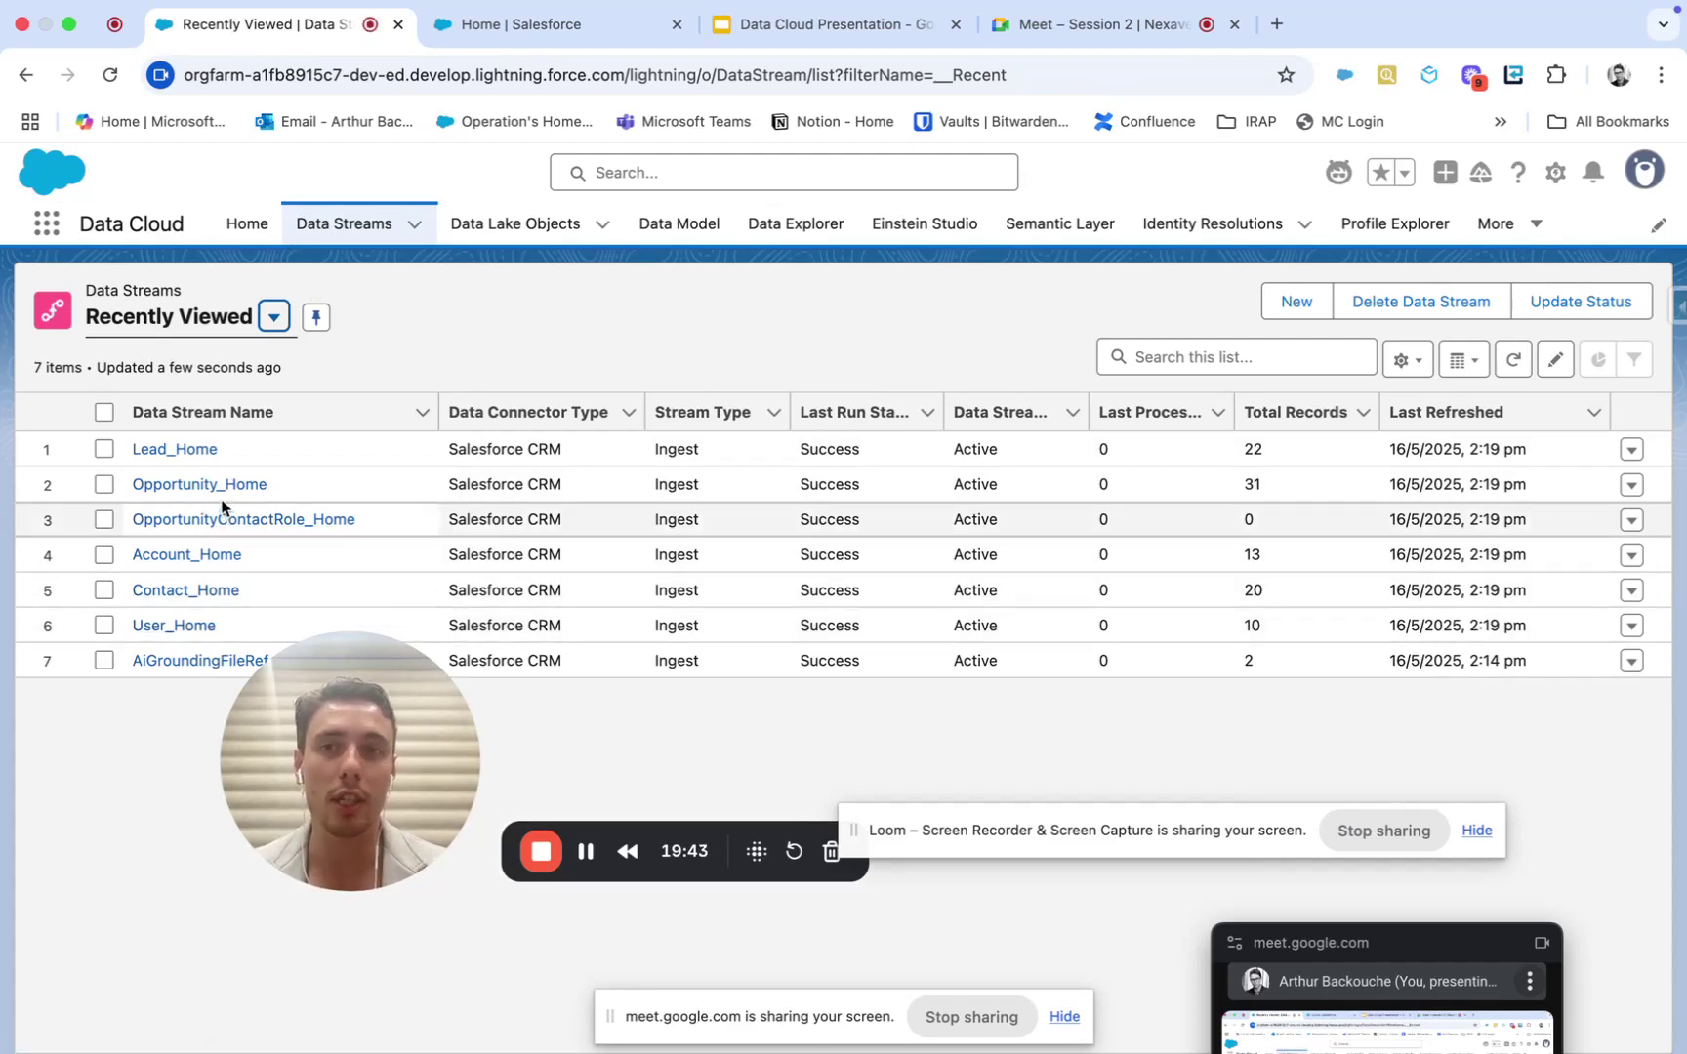
Step: Review the Data Lake Objects list in Data Cloud and the mapped objects of the data model
{"action": "left_click", "coordinate": [517, 216]}
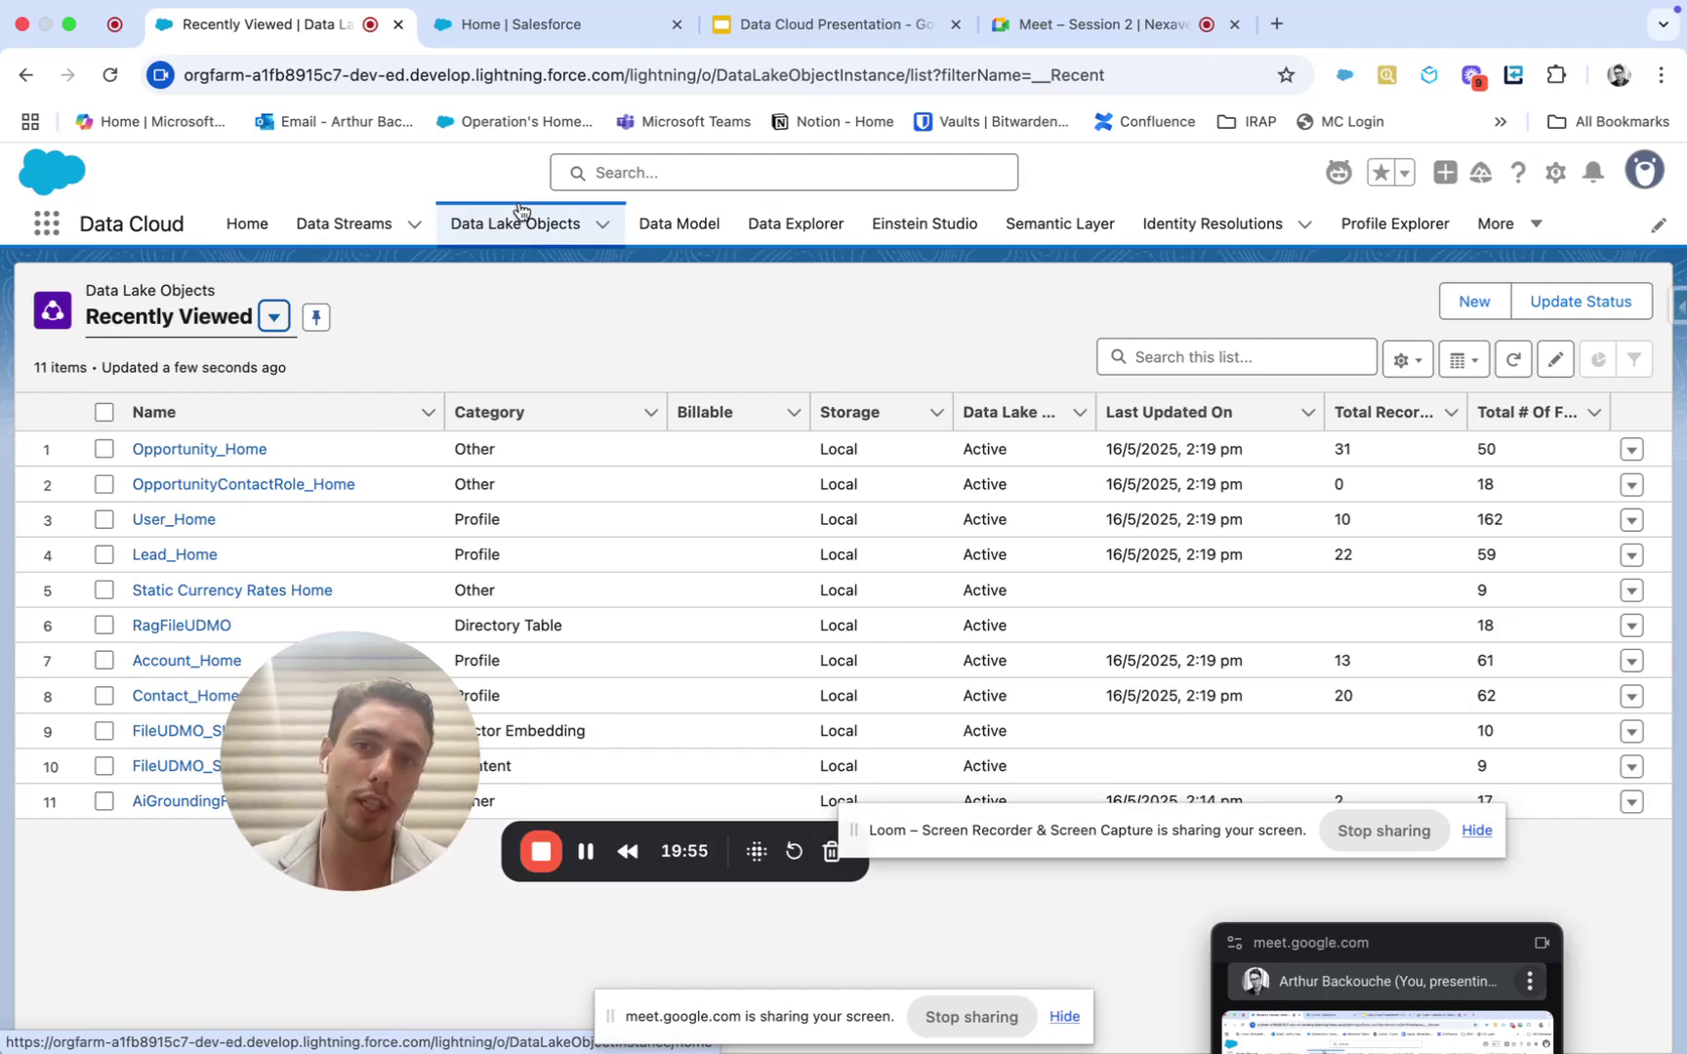
{"action": "left_click", "coordinate": [683, 226]}
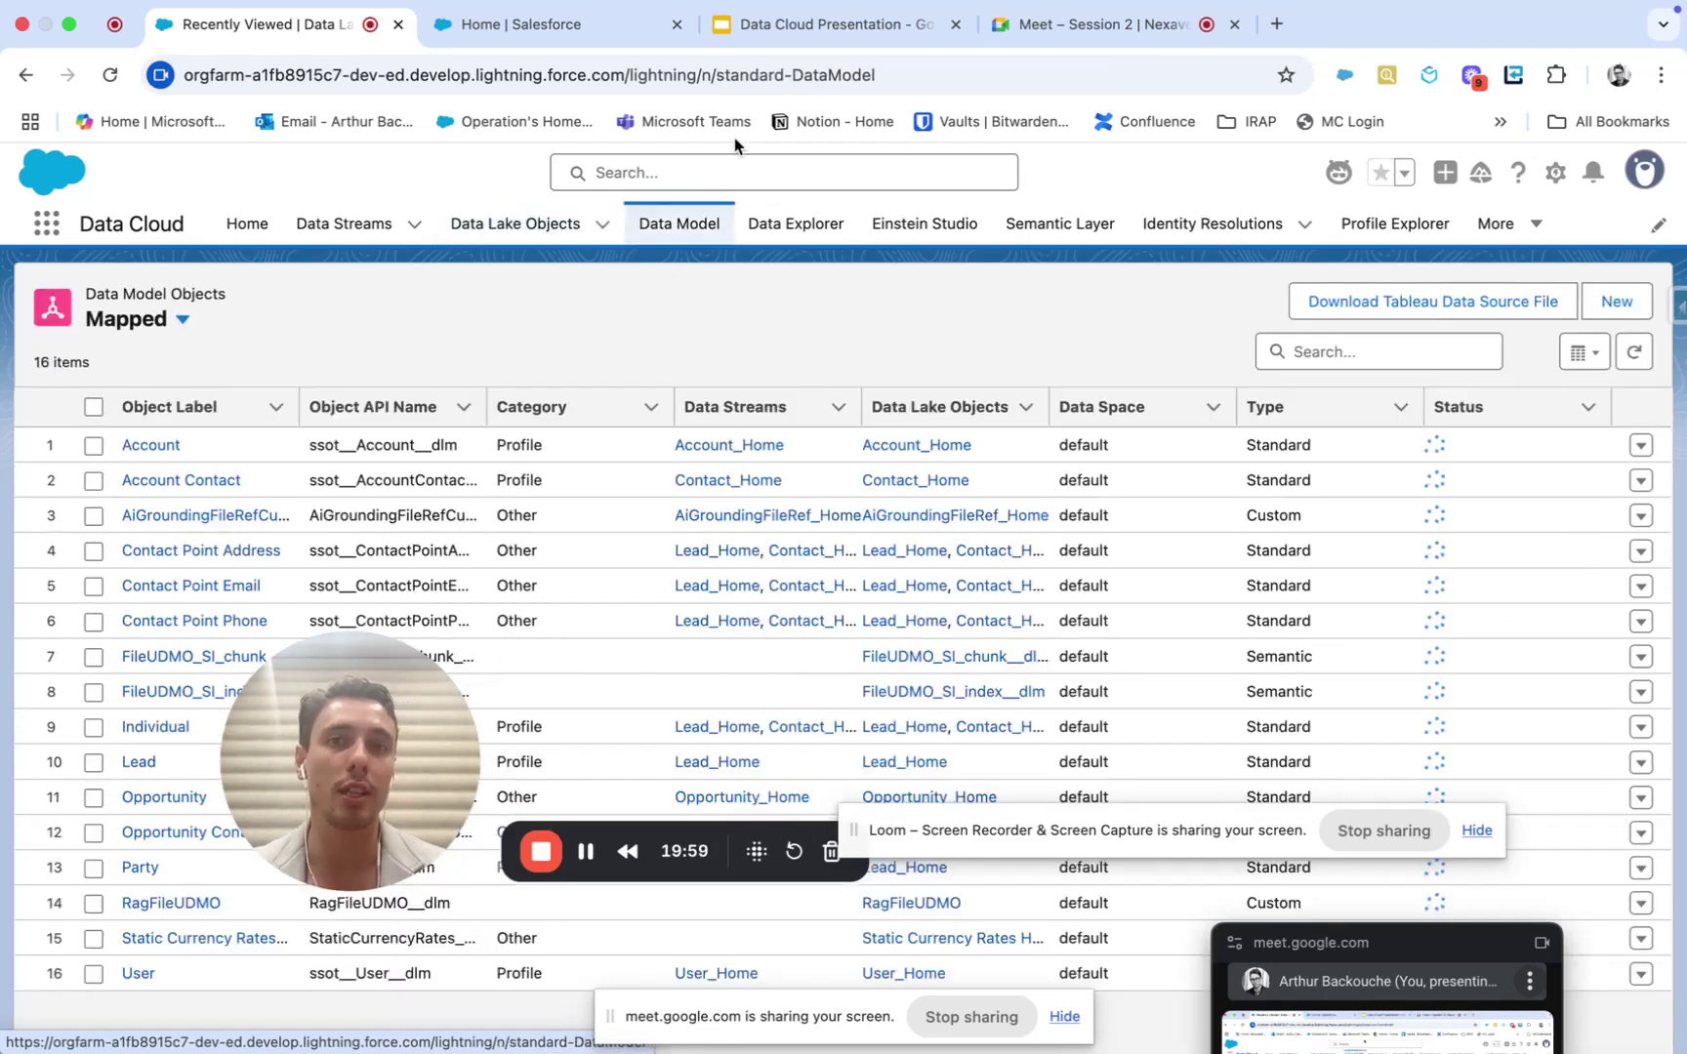
Step: Revisit the customer 360 model slide in Google Slides and the Sales app's home page, ending on Data Cloud's mapped data model objects
{"action": "left_click", "coordinate": [830, 23]}
{"action": "left_click", "coordinate": [133, 597]}
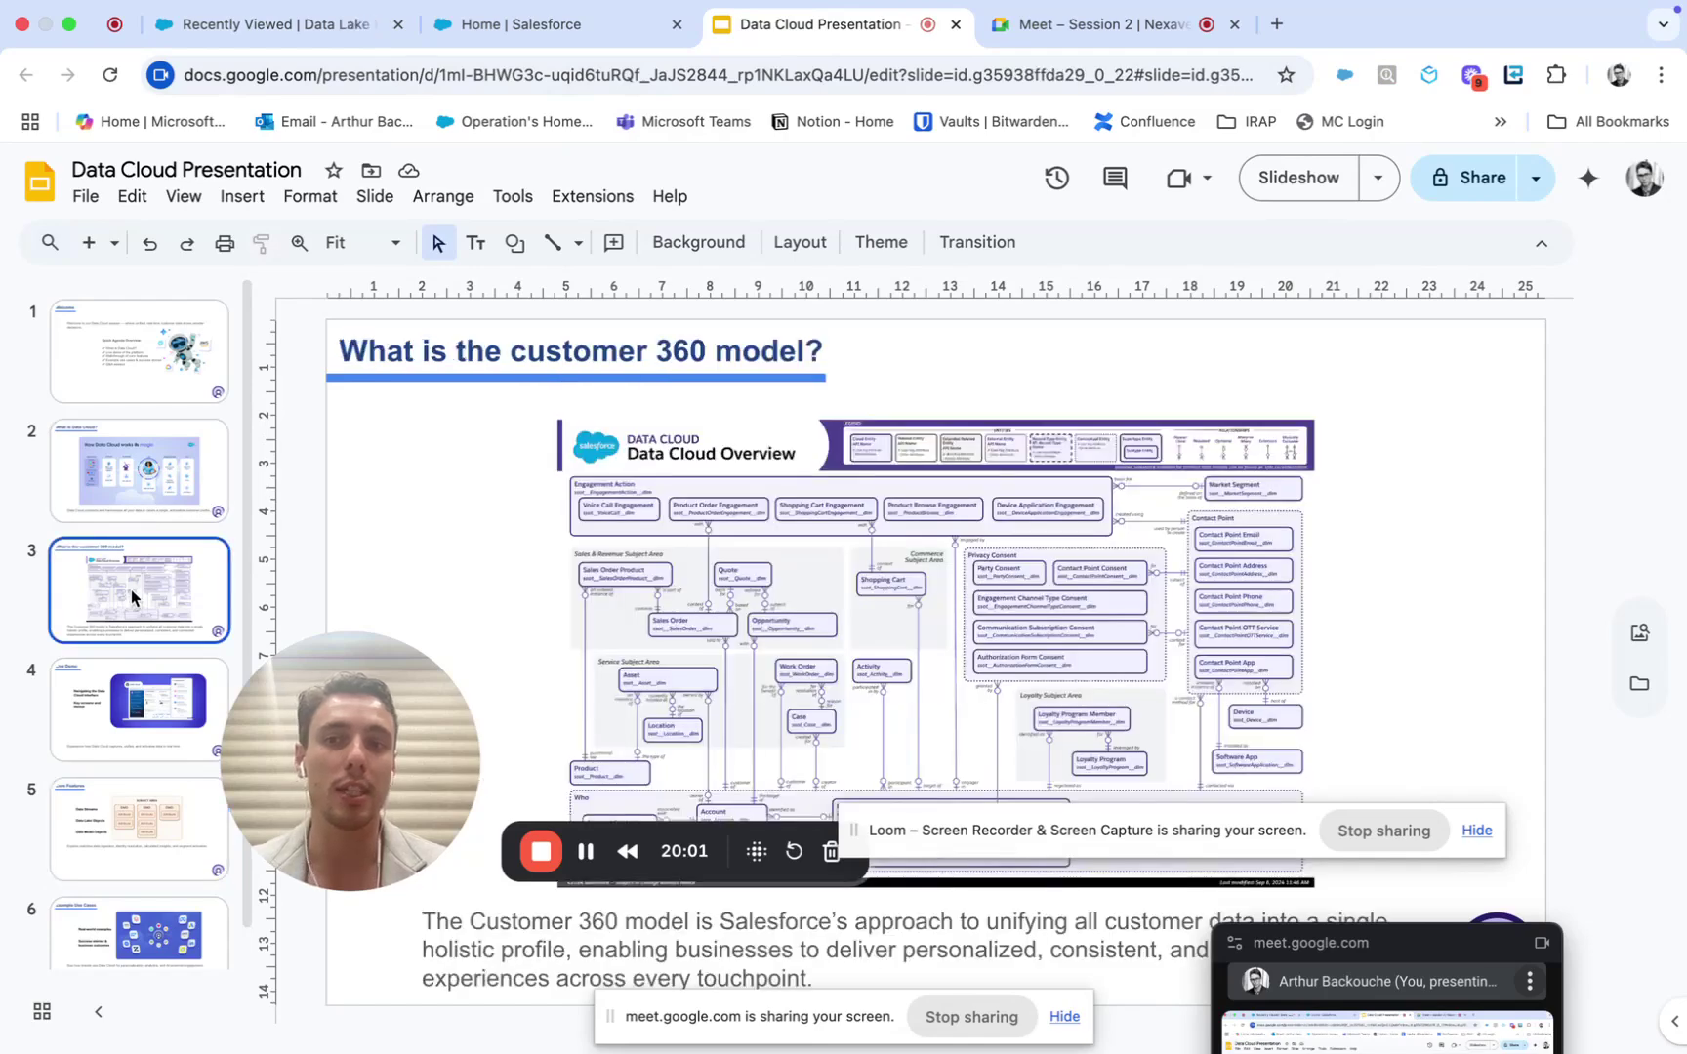
{"action": "left_click", "coordinate": [488, 27]}
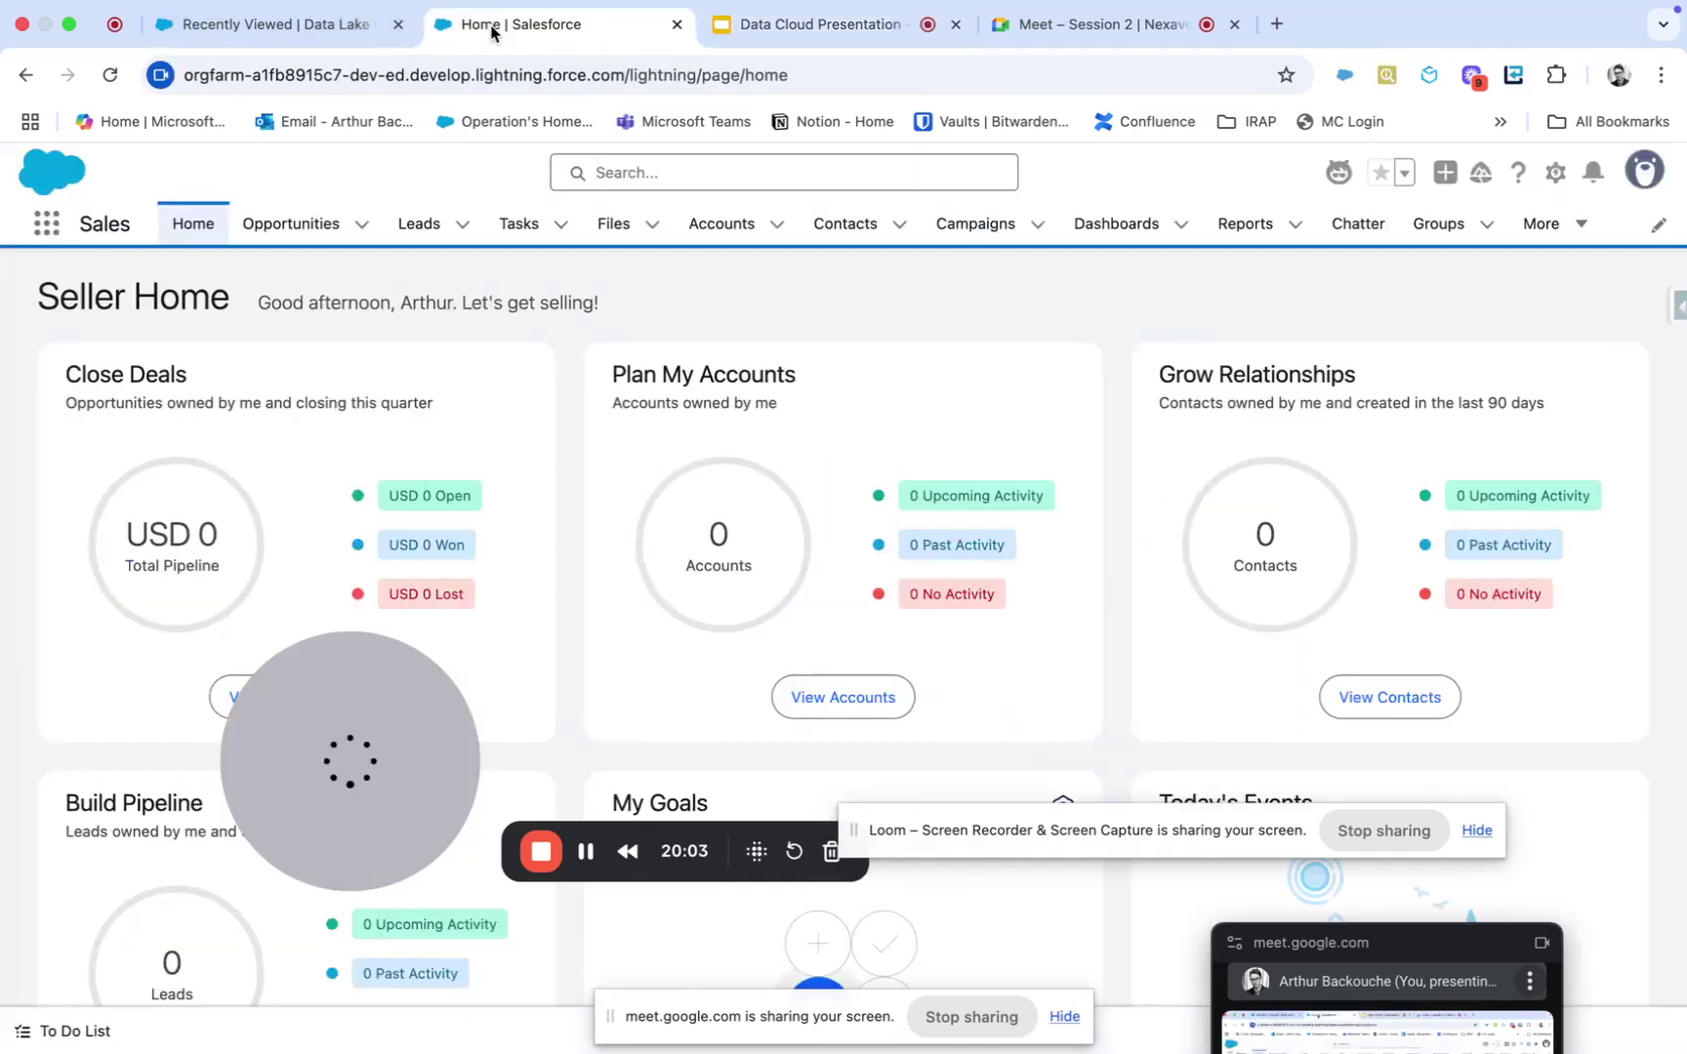
{"action": "left_click", "coordinate": [298, 39]}
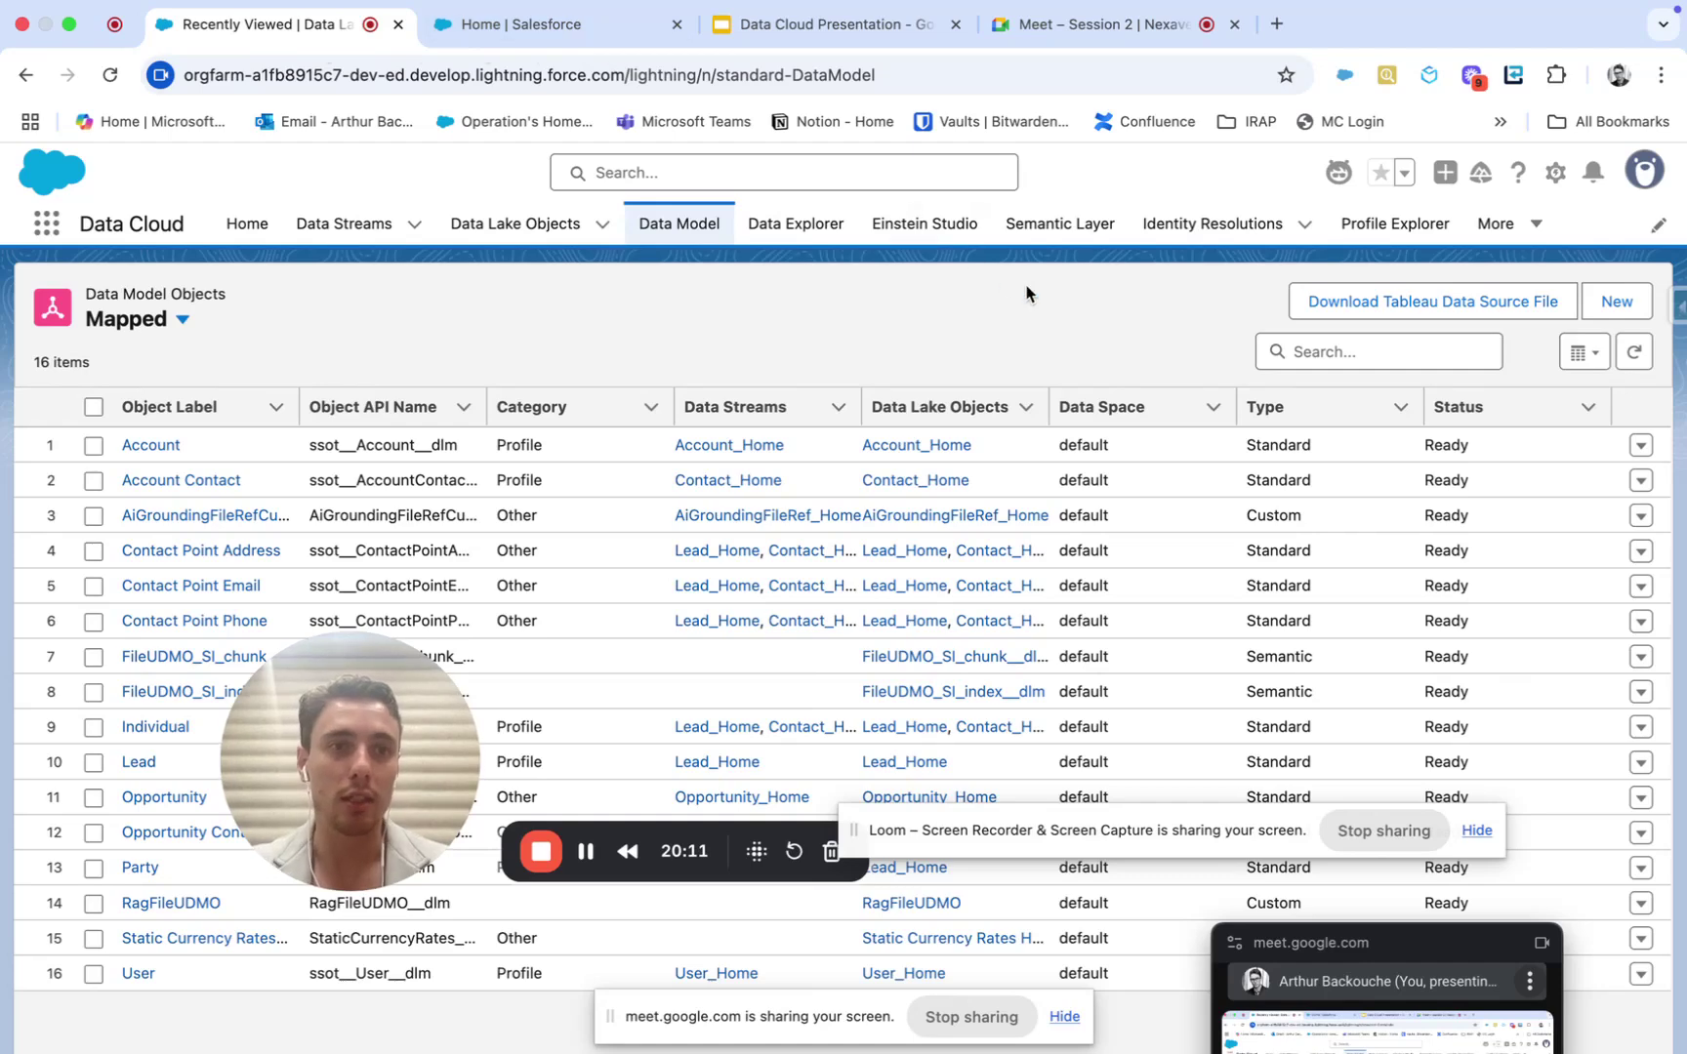
Step: Open Data Cloud Setup in a separate browser tab and return to the Data Cloud app
{"action": "left_click", "coordinate": [1553, 175]}
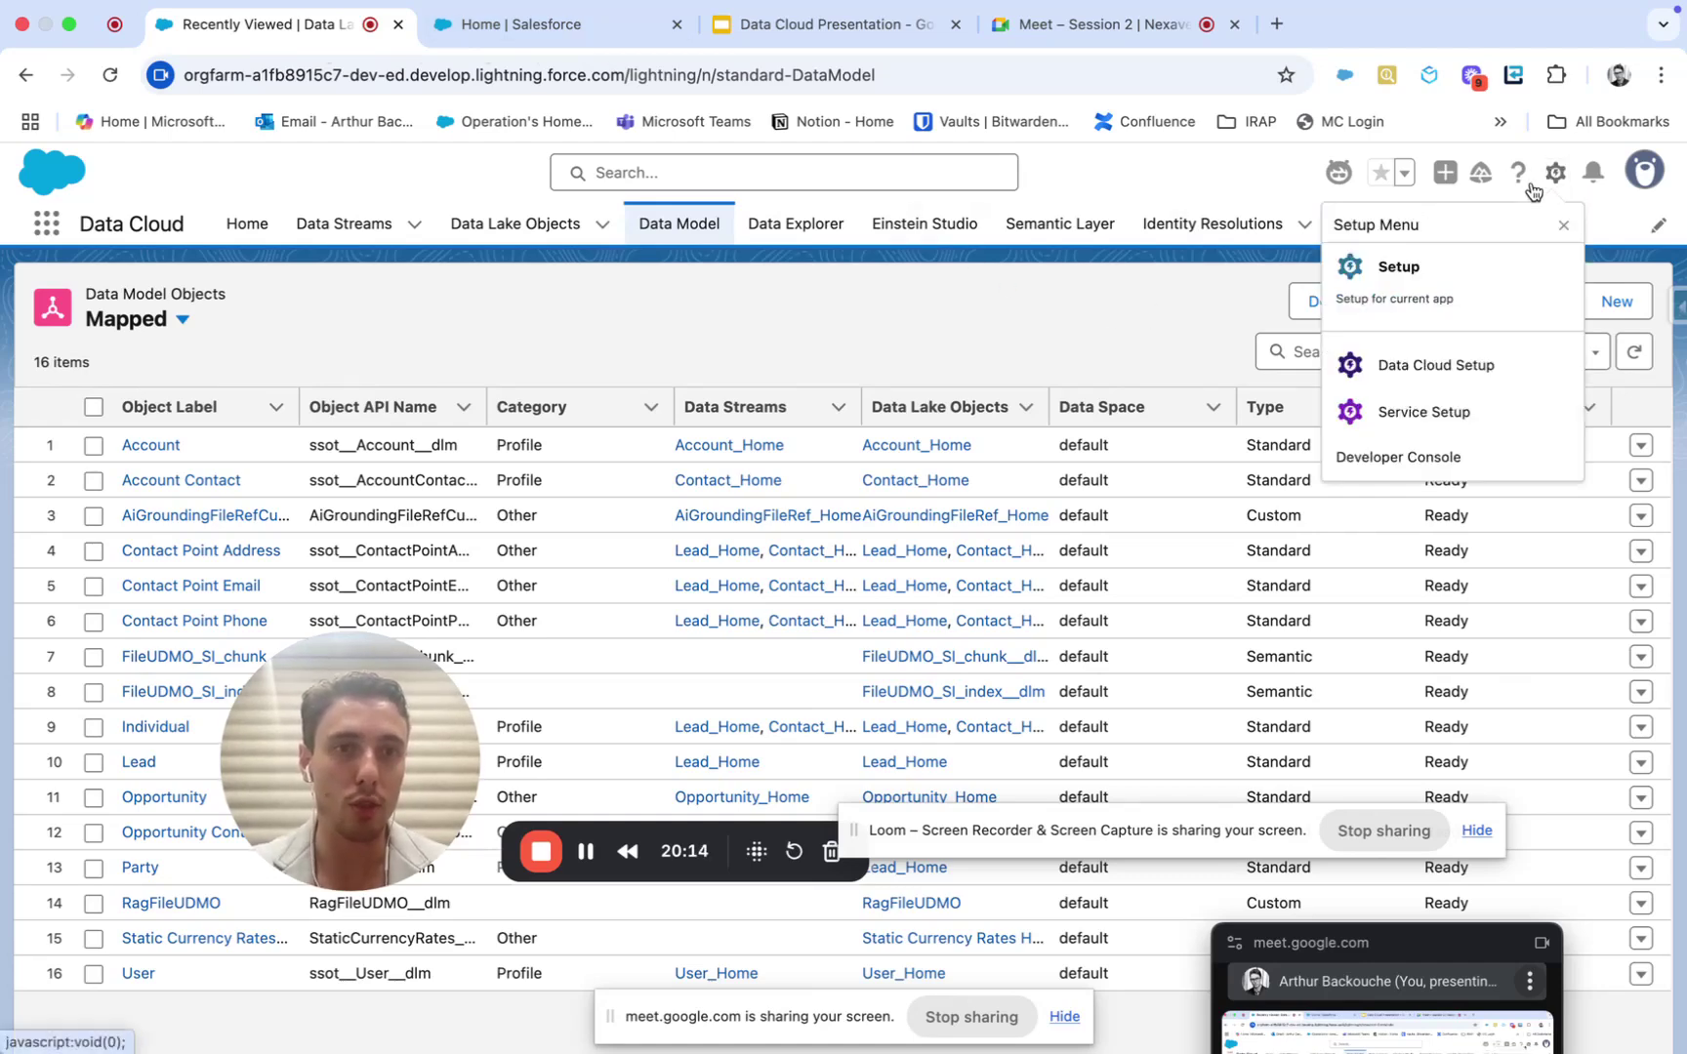
{"action": "left_click", "coordinate": [1396, 363]}
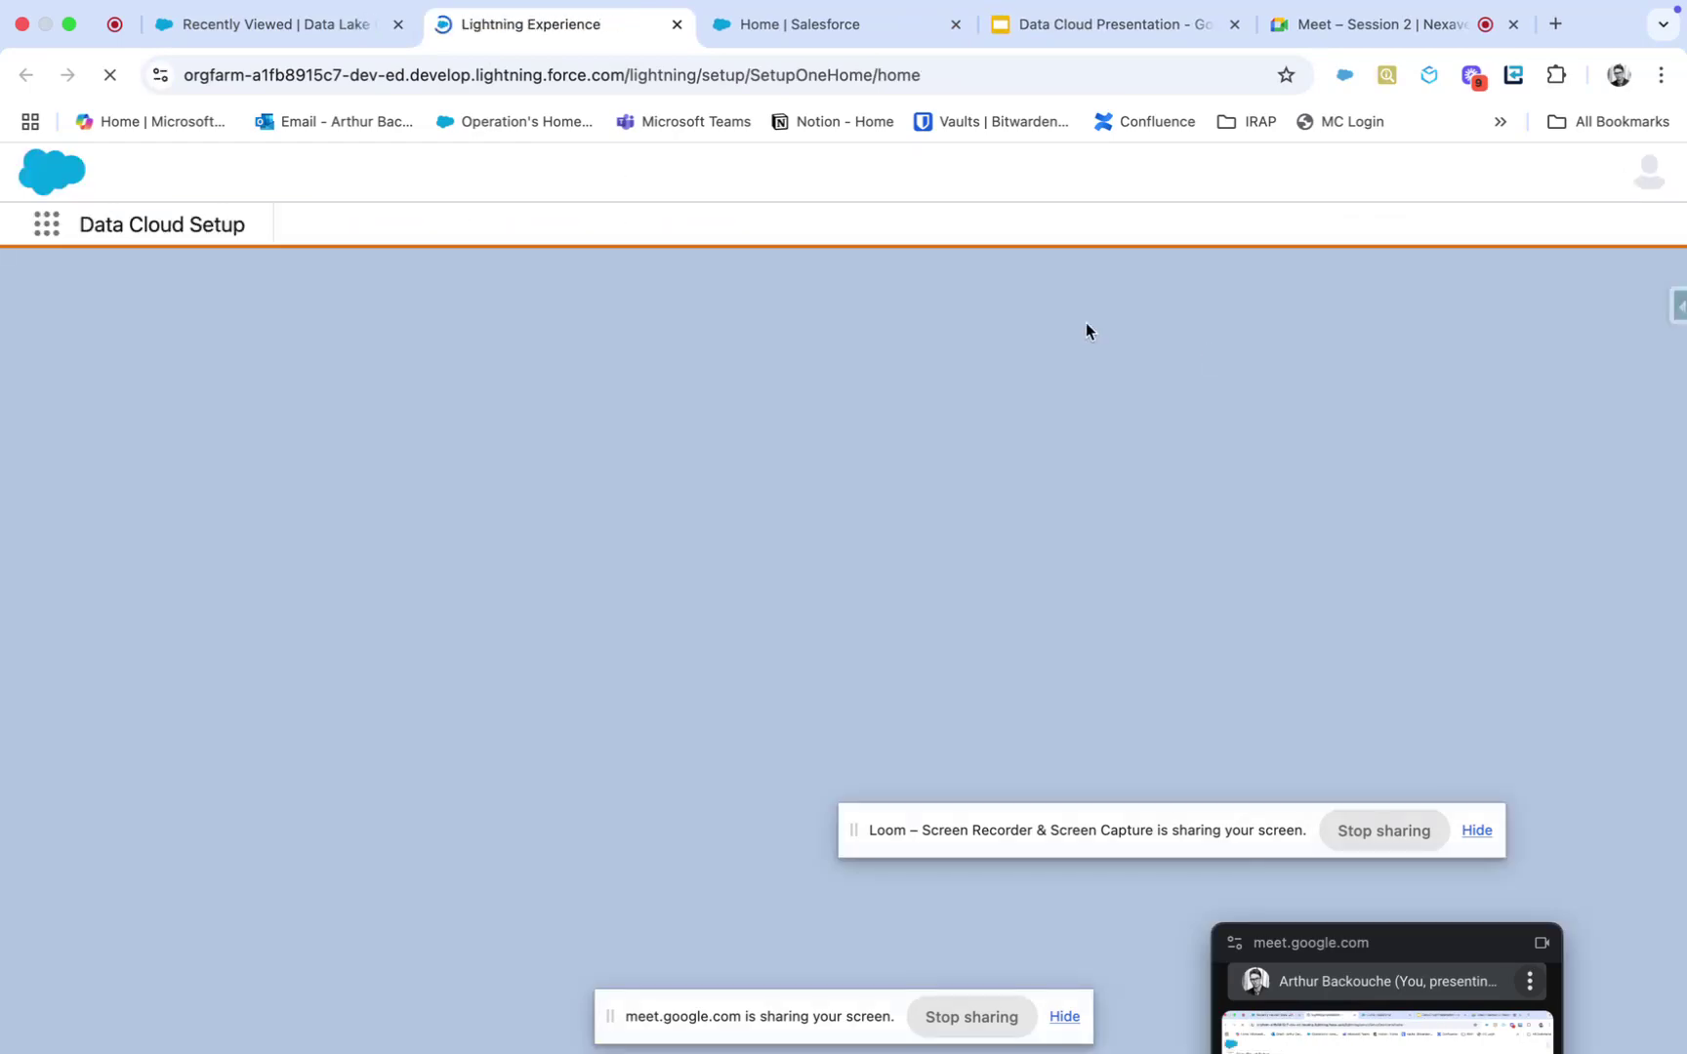
{"action": "left_click", "coordinate": [313, 27]}
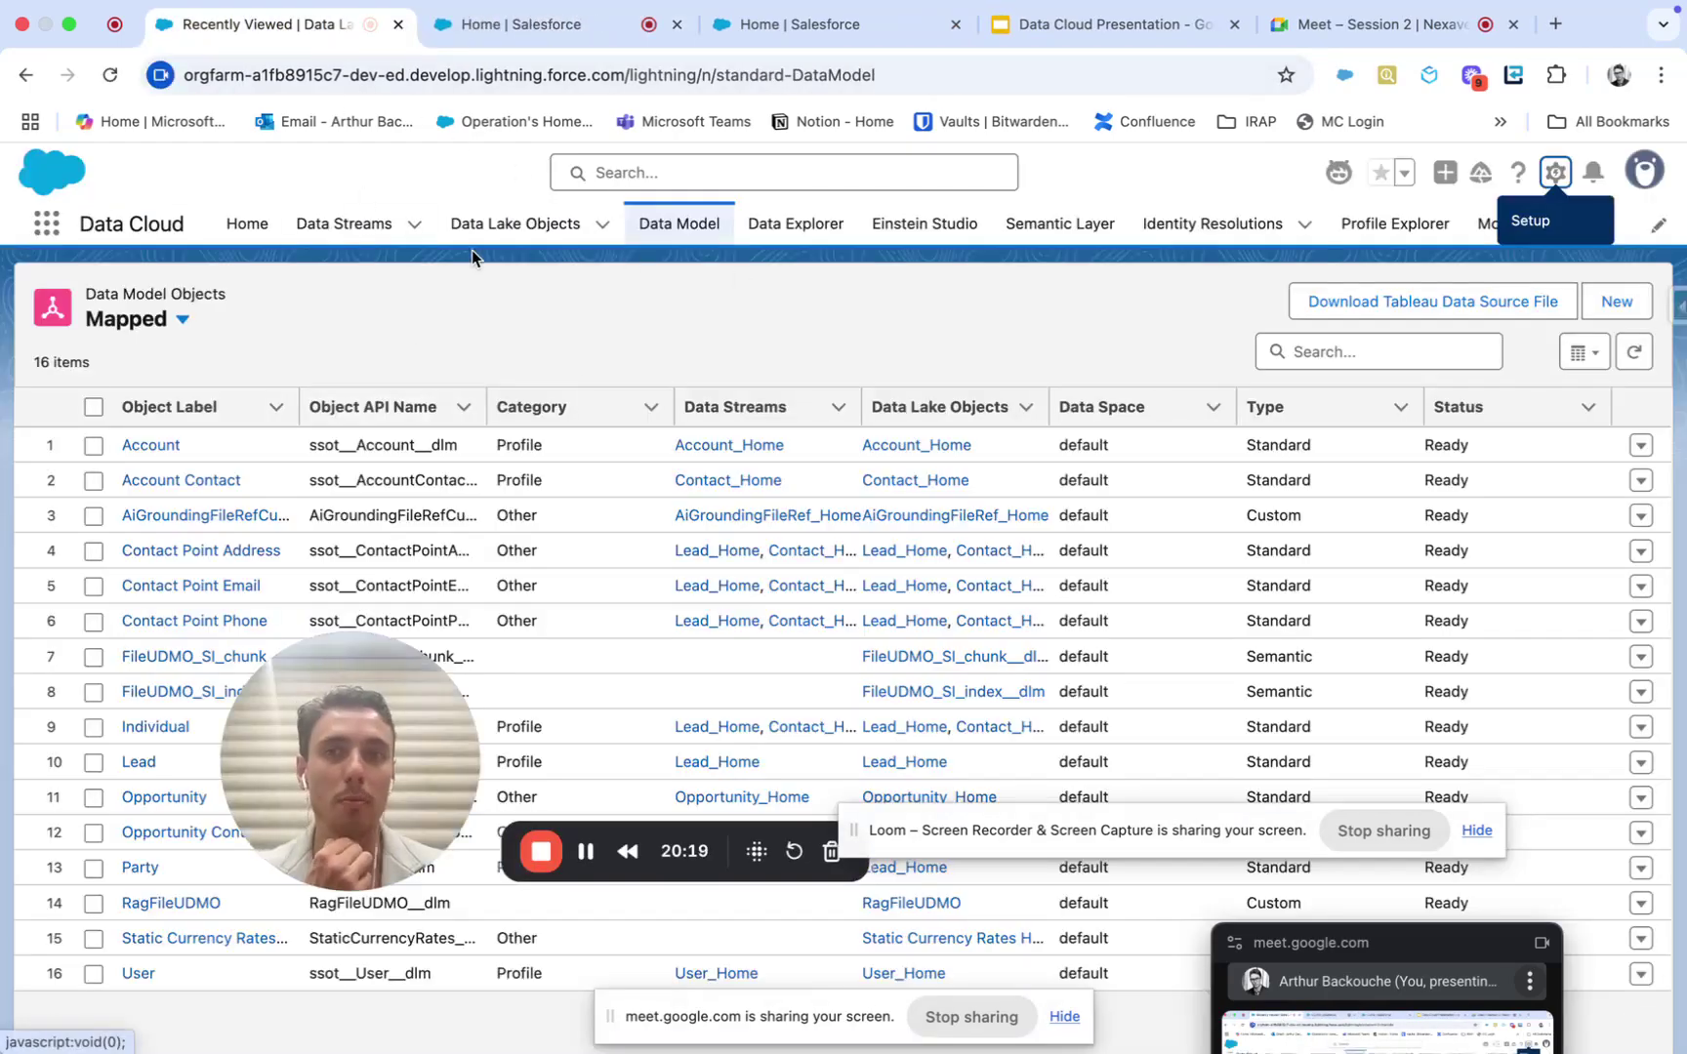
Step: Browse the sources and connectors offered for a new data stream, and close the dialog without creating one
{"action": "left_click", "coordinate": [343, 223]}
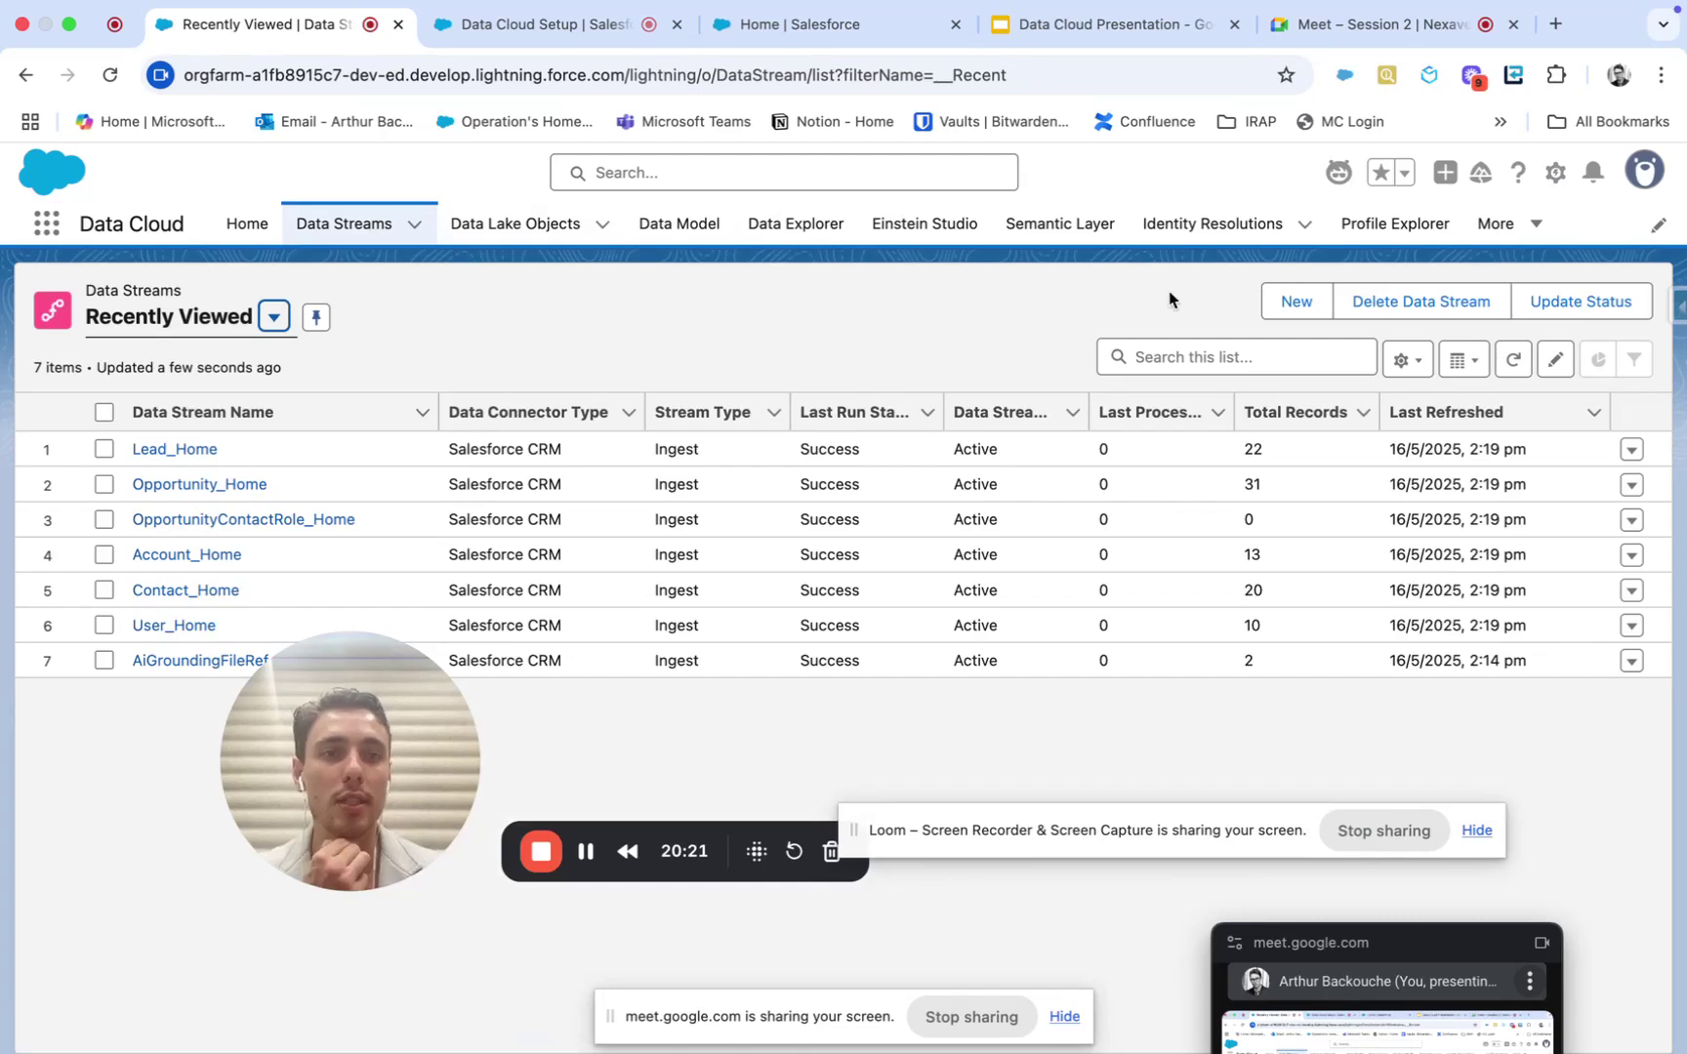
{"action": "left_click", "coordinate": [1297, 303]}
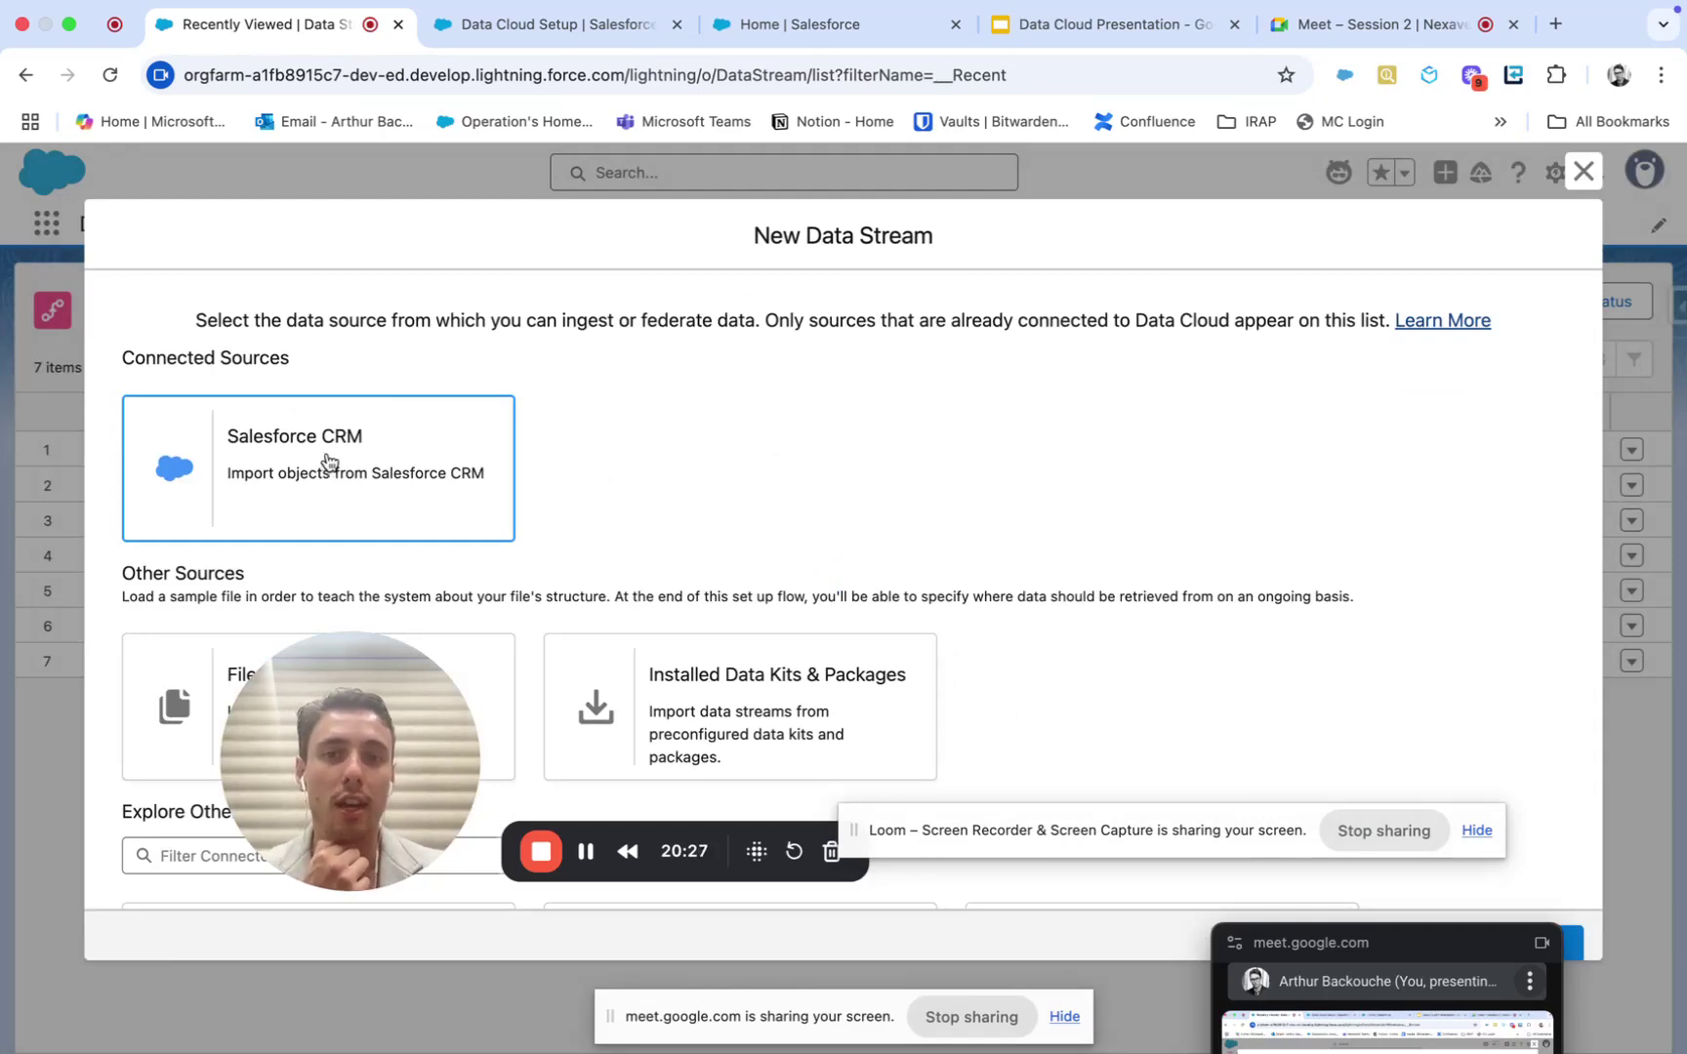
{"action": "scroll", "coordinate": [326, 463], "scroll_direction": "down", "scroll_amount": 6}
{"action": "scroll", "coordinate": [326, 454], "scroll_direction": "up", "scroll_amount": 4}
{"action": "scroll", "coordinate": [586, 440], "scroll_direction": "down", "scroll_amount": 8}
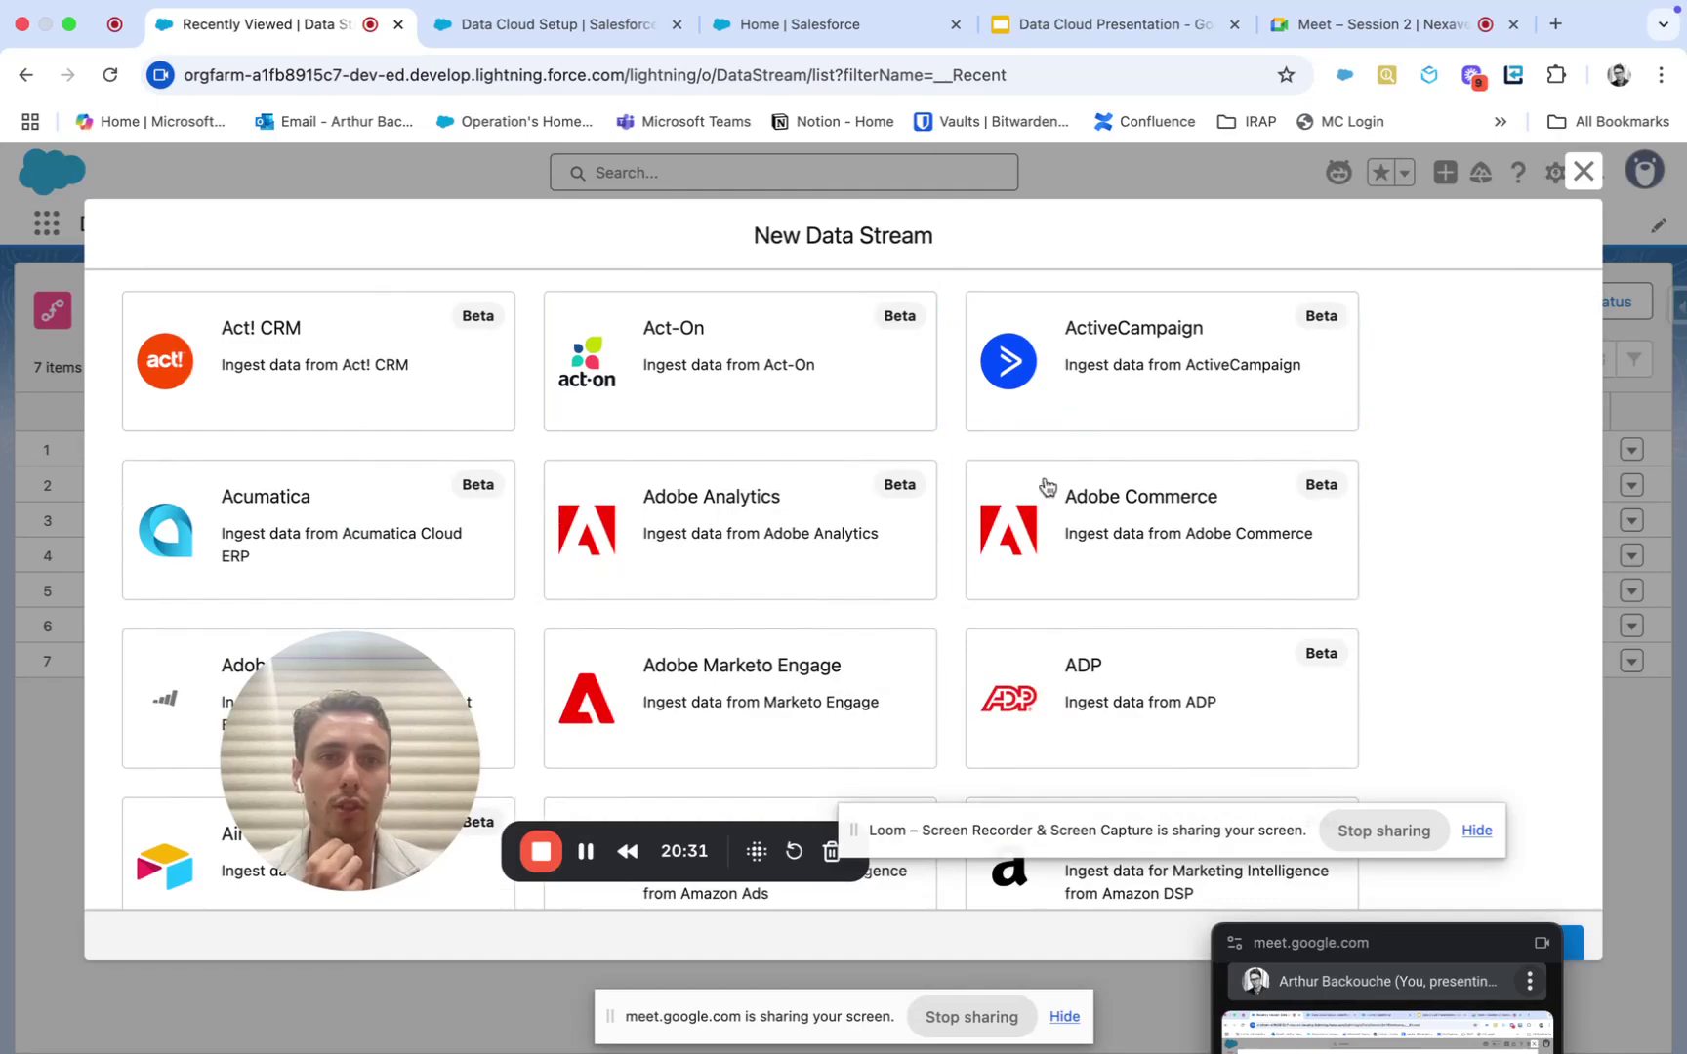
{"action": "scroll", "coordinate": [251, 512], "scroll_direction": "down", "scroll_amount": 10}
{"action": "scroll", "coordinate": [250, 512], "scroll_direction": "up", "scroll_amount": 15}
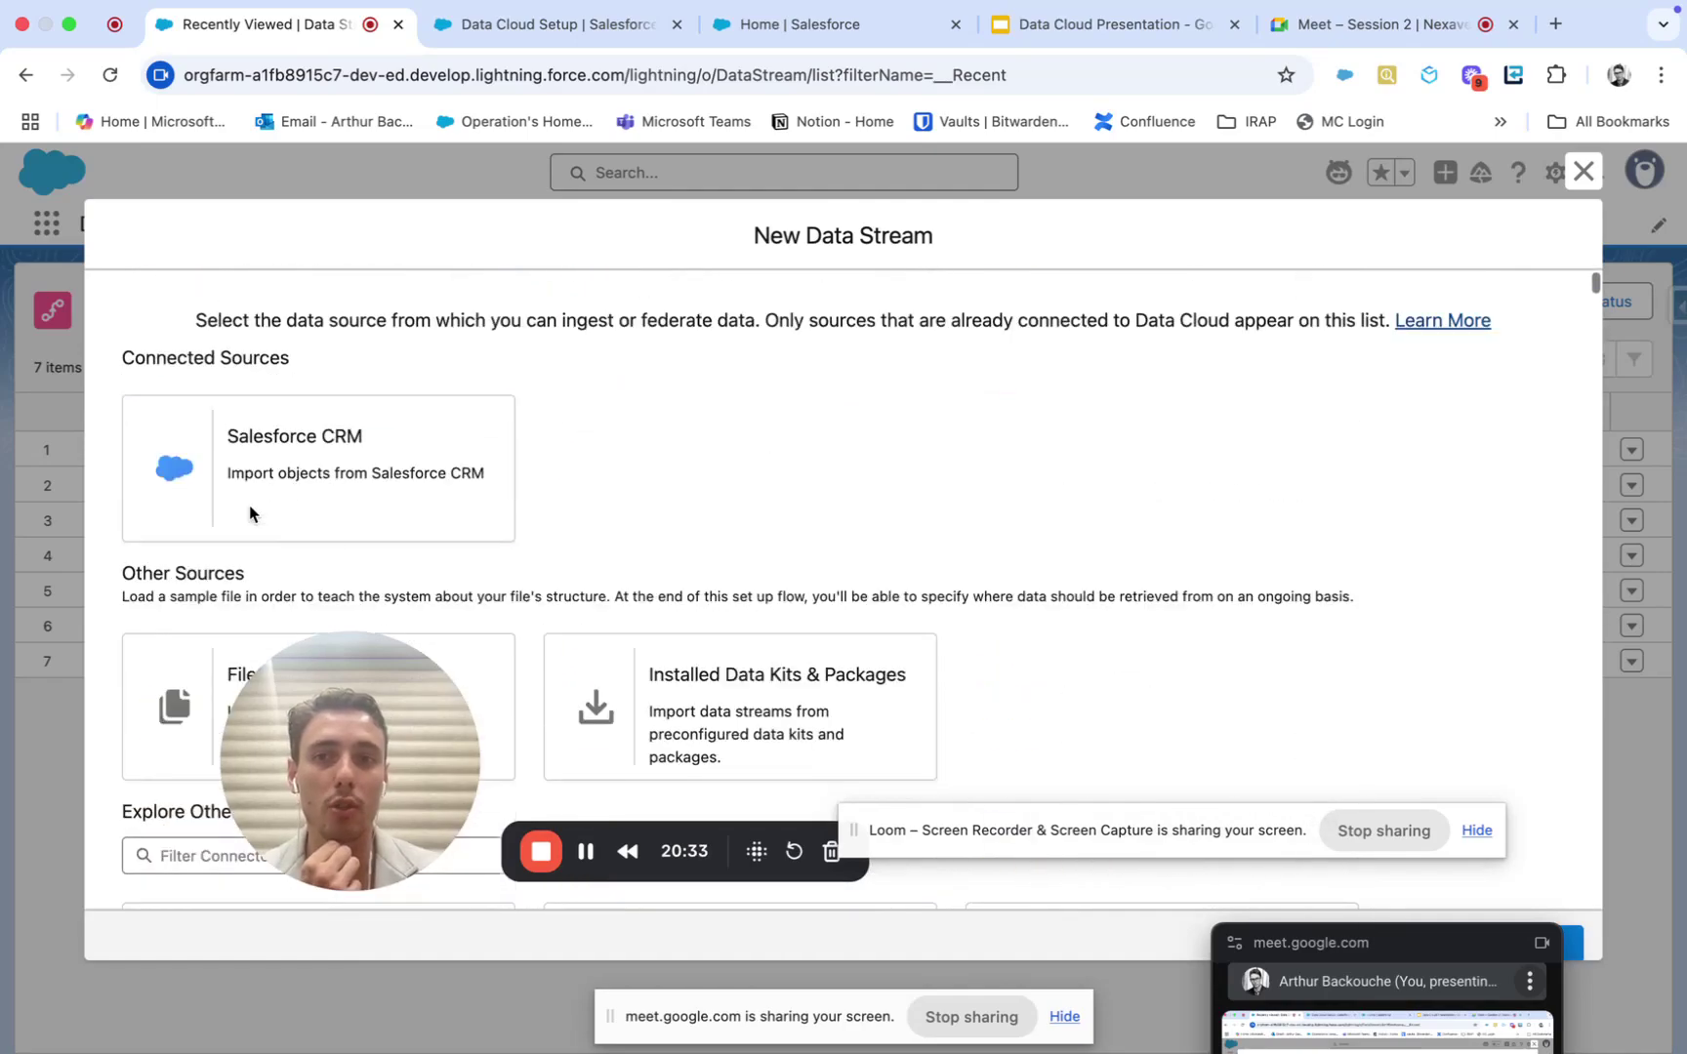
{"action": "left_click", "coordinate": [1583, 172]}
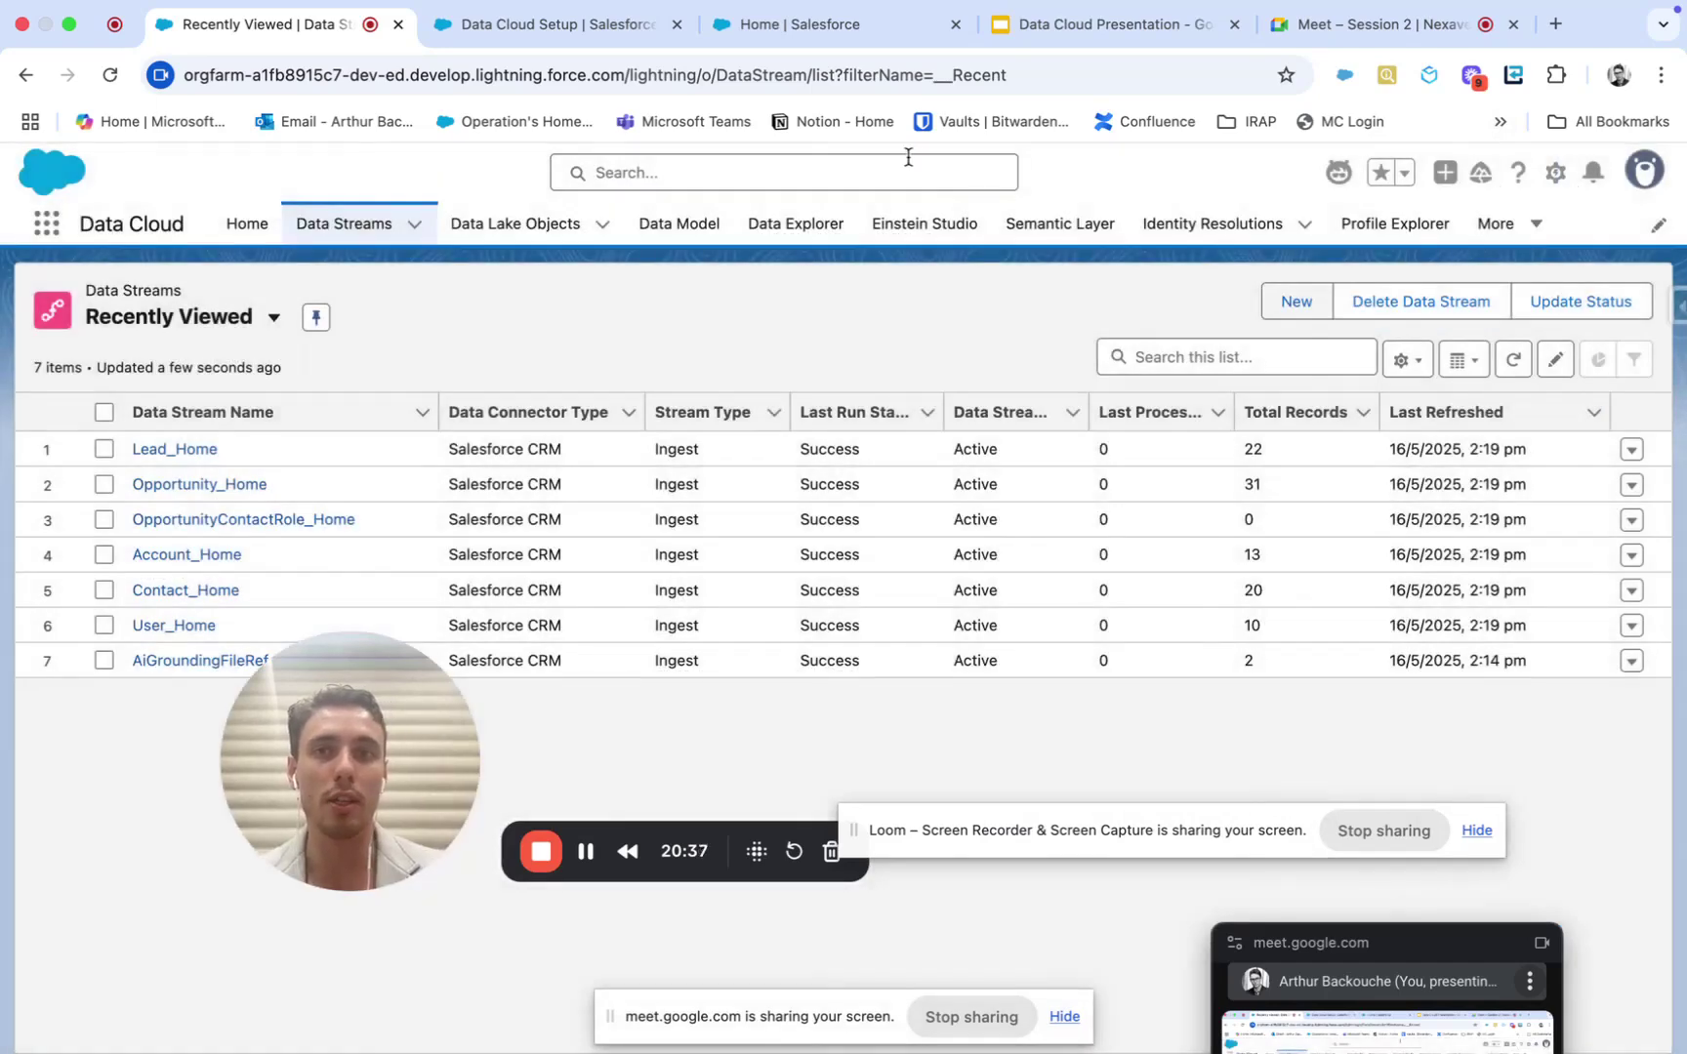
Step: Open the Salesforce CRM page in Data Cloud Setup and review its Standard Data Bundles, particularly Service Cloud
{"action": "left_click", "coordinate": [552, 24]}
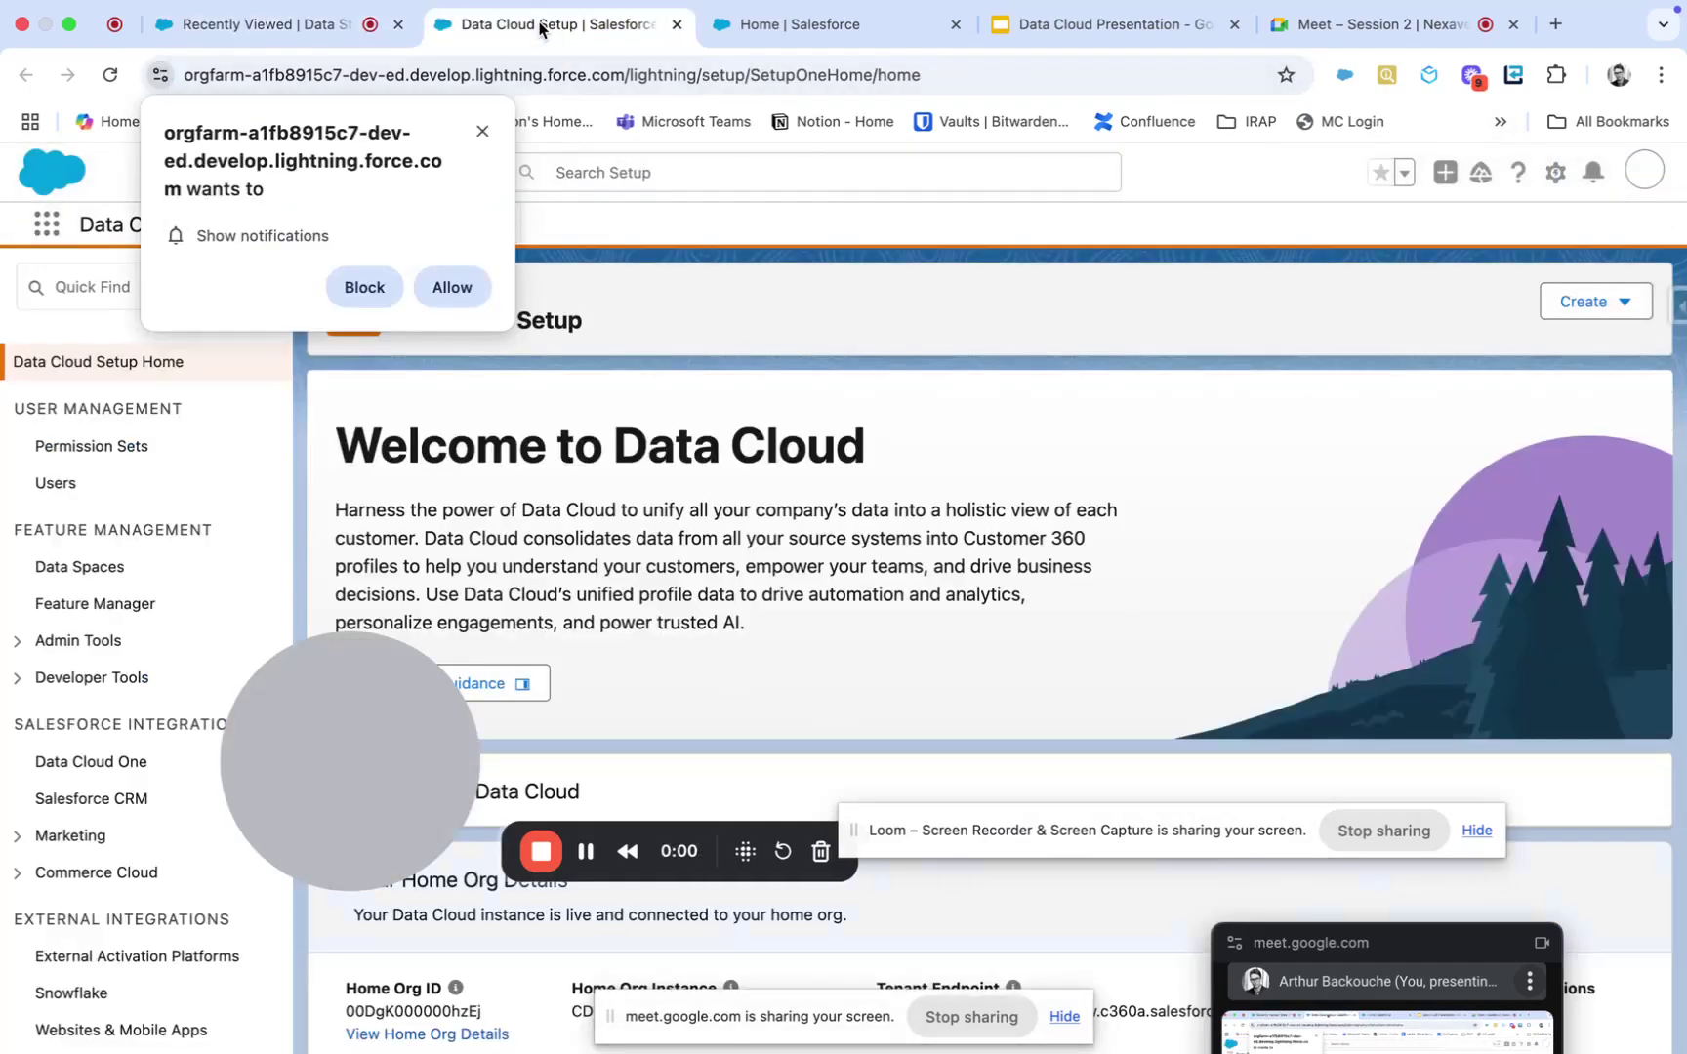
{"action": "left_click", "coordinate": [476, 125]}
{"action": "scroll", "coordinate": [107, 632], "scroll_direction": "down", "scroll_amount": 3}
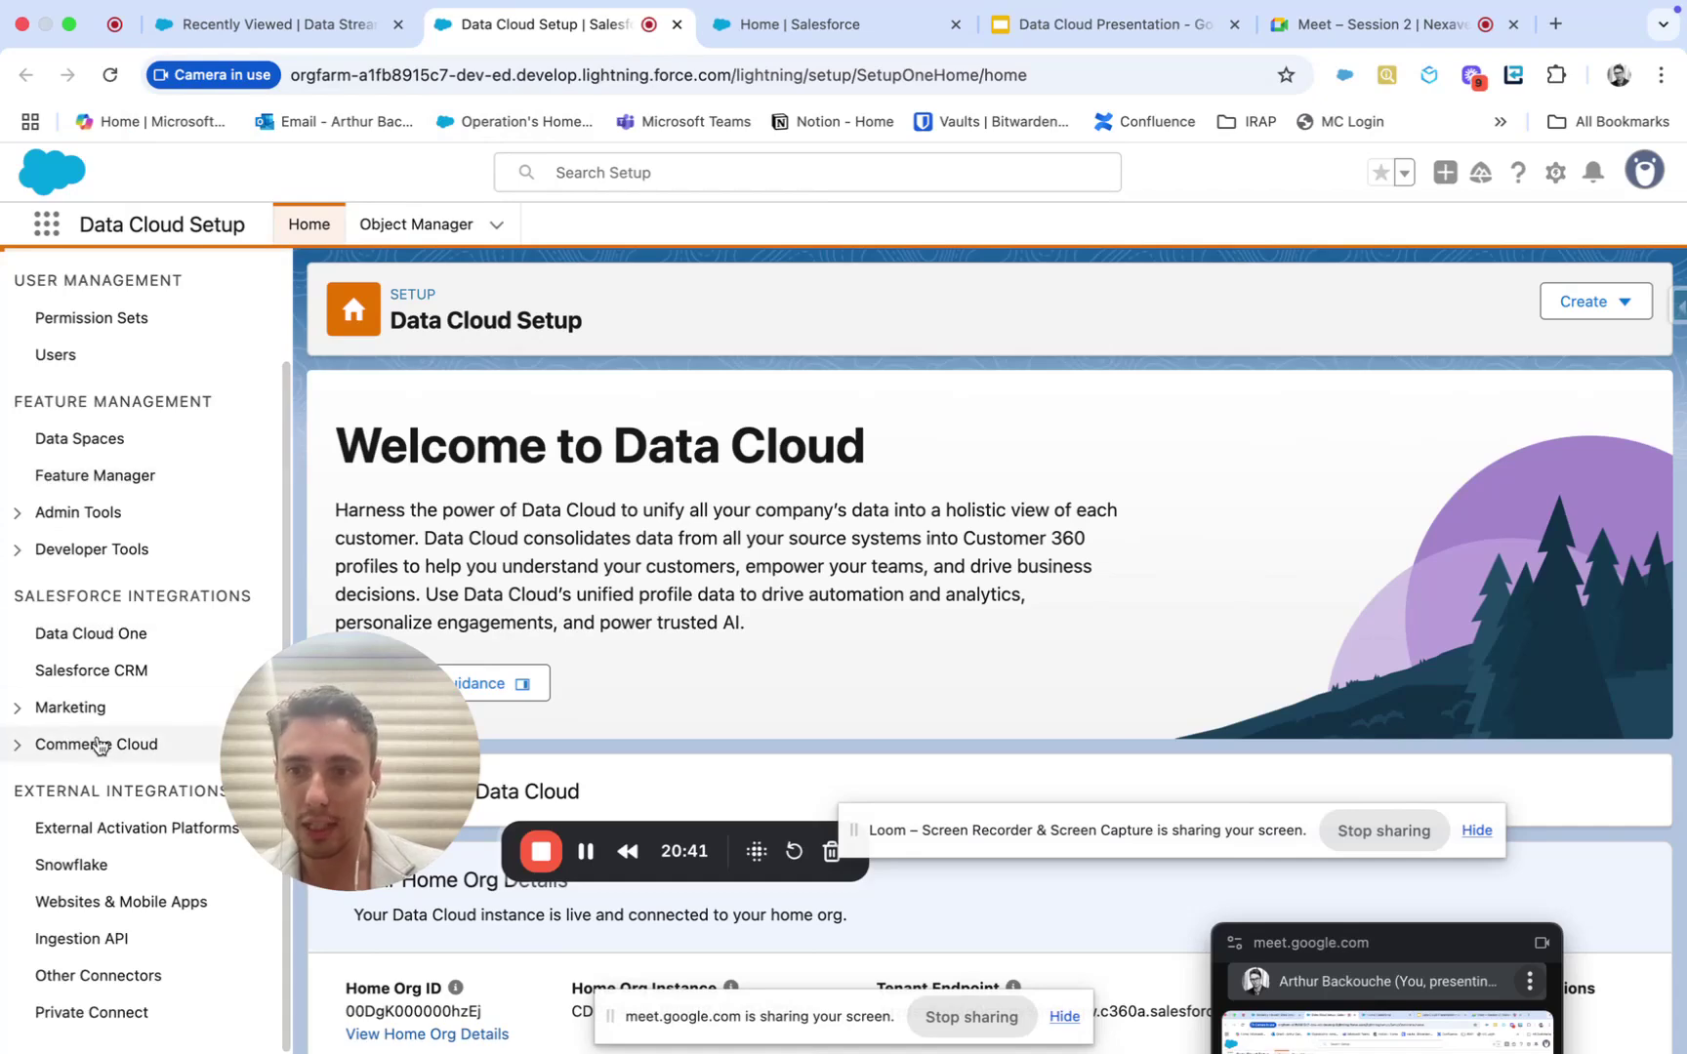
{"action": "left_click_drag", "start_coordinate": [309, 723], "coordinate": [671, 644]}
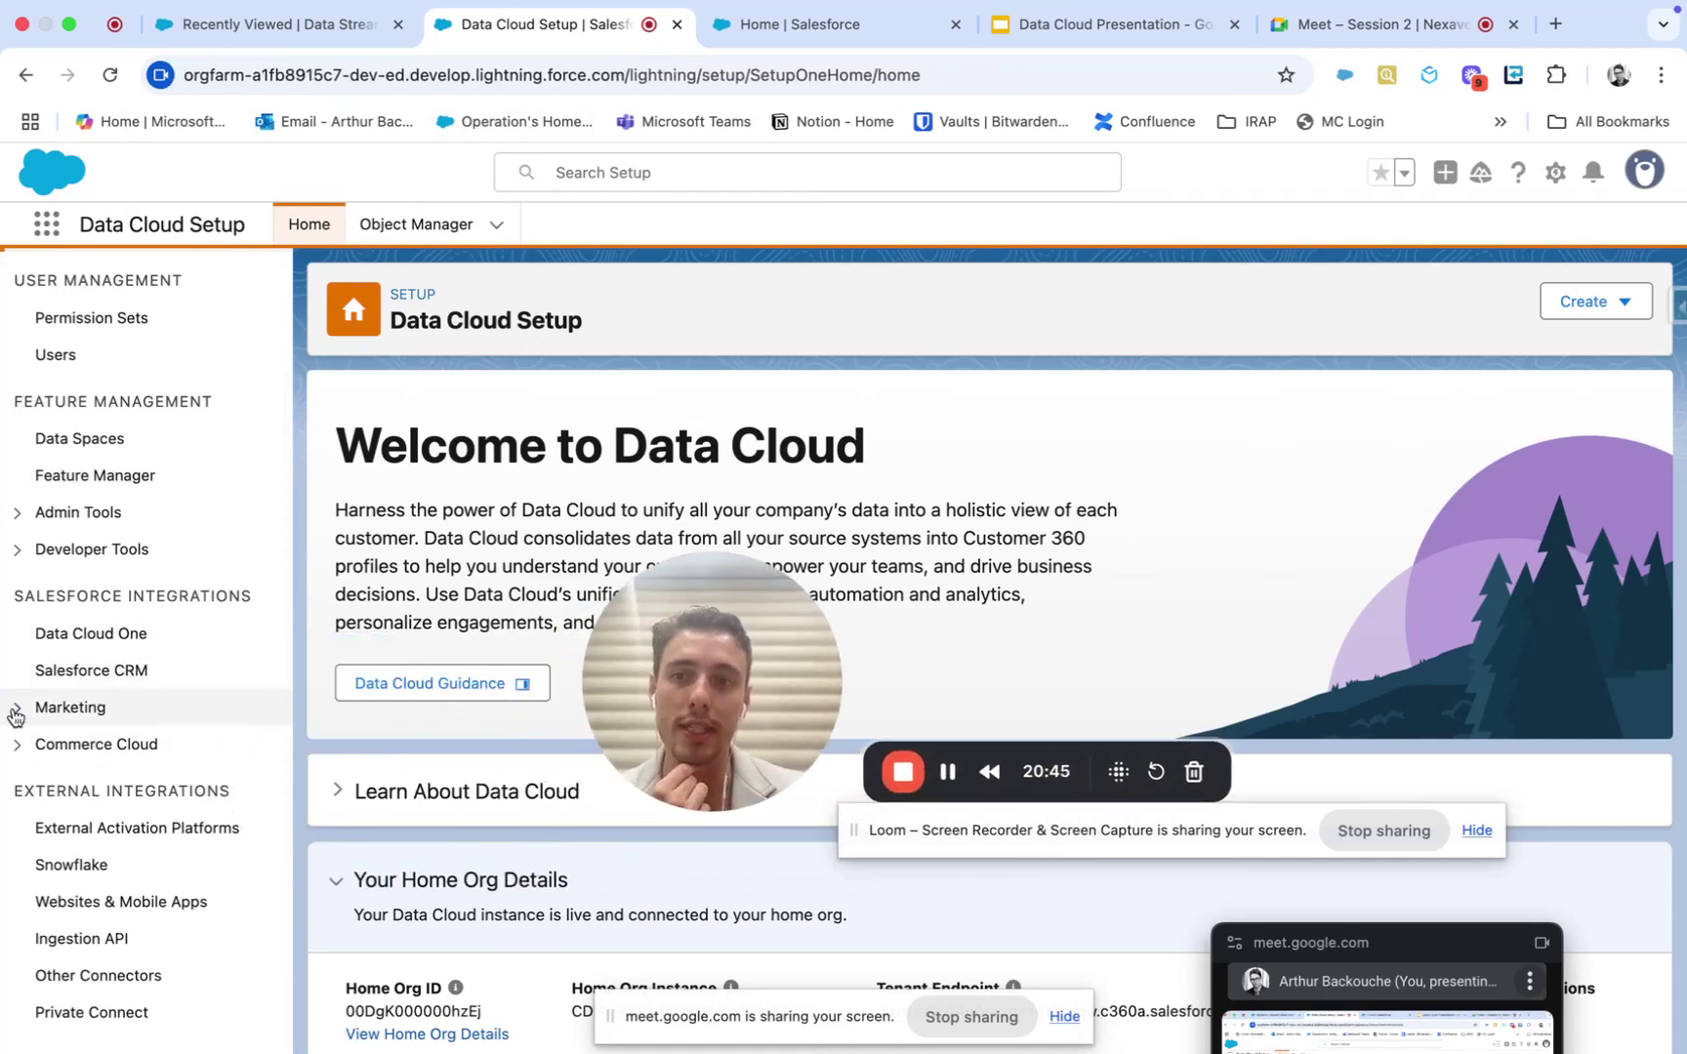
{"action": "left_click", "coordinate": [64, 674]}
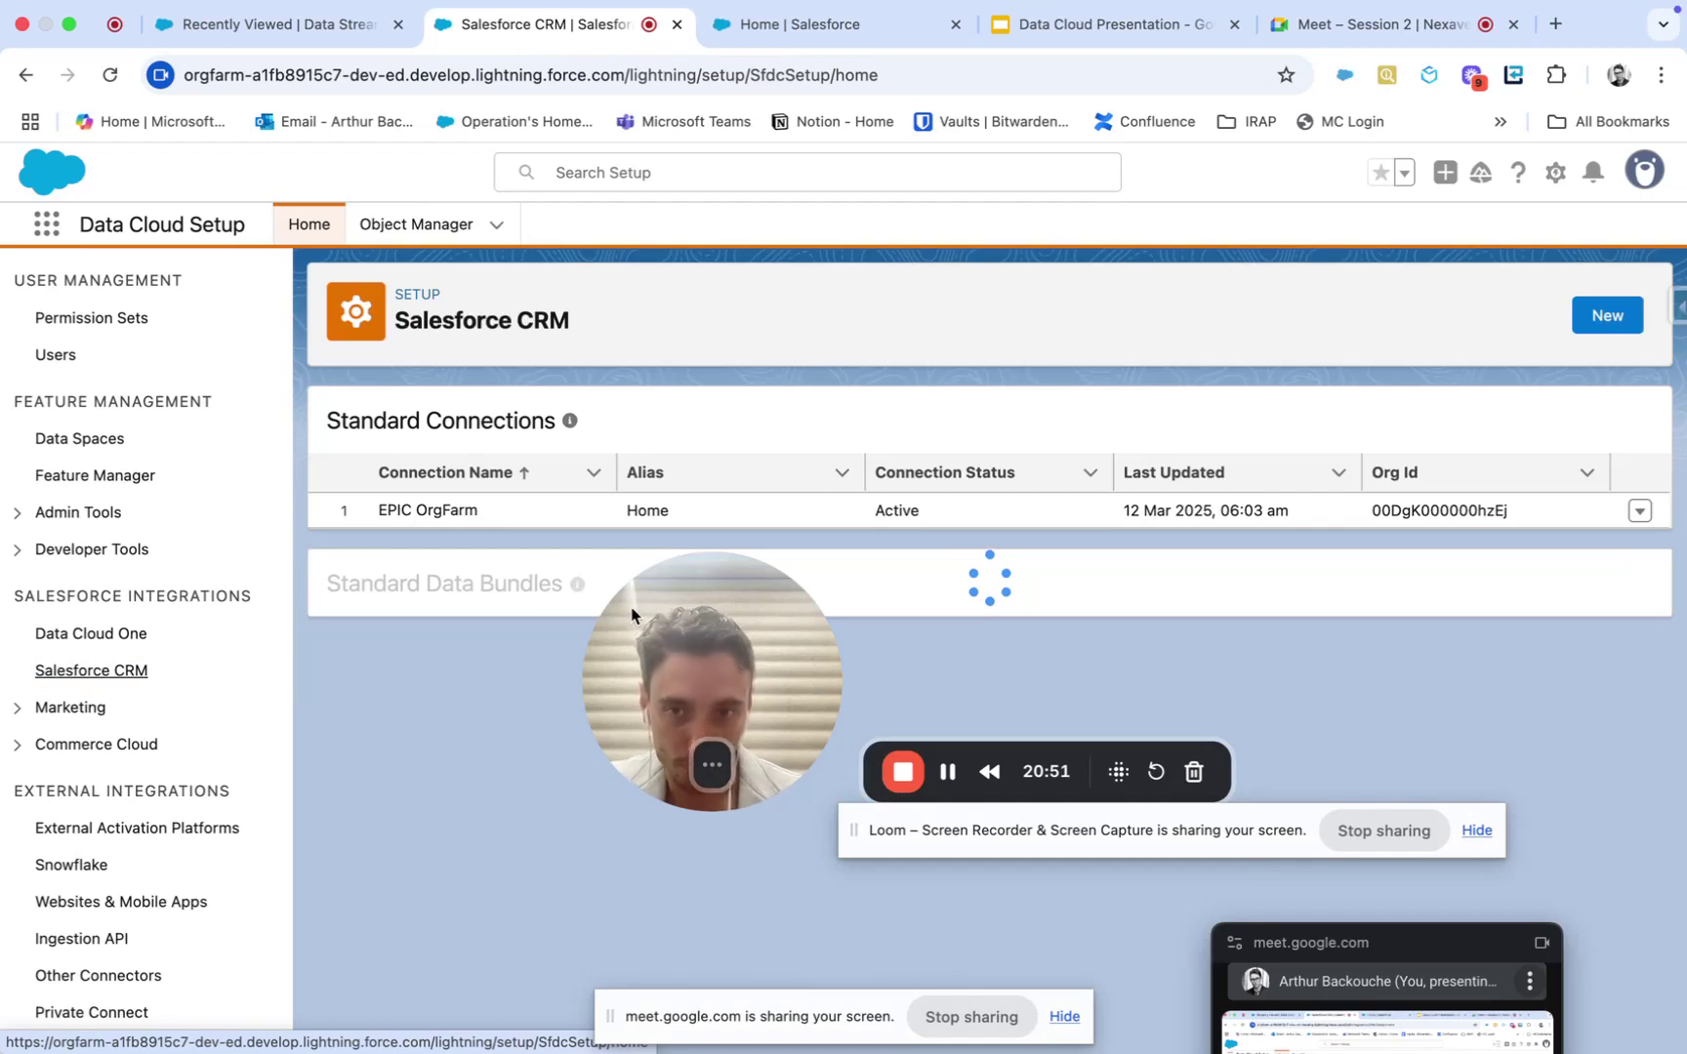
{"action": "left_click_drag", "start_coordinate": [662, 592], "coordinate": [283, 754]}
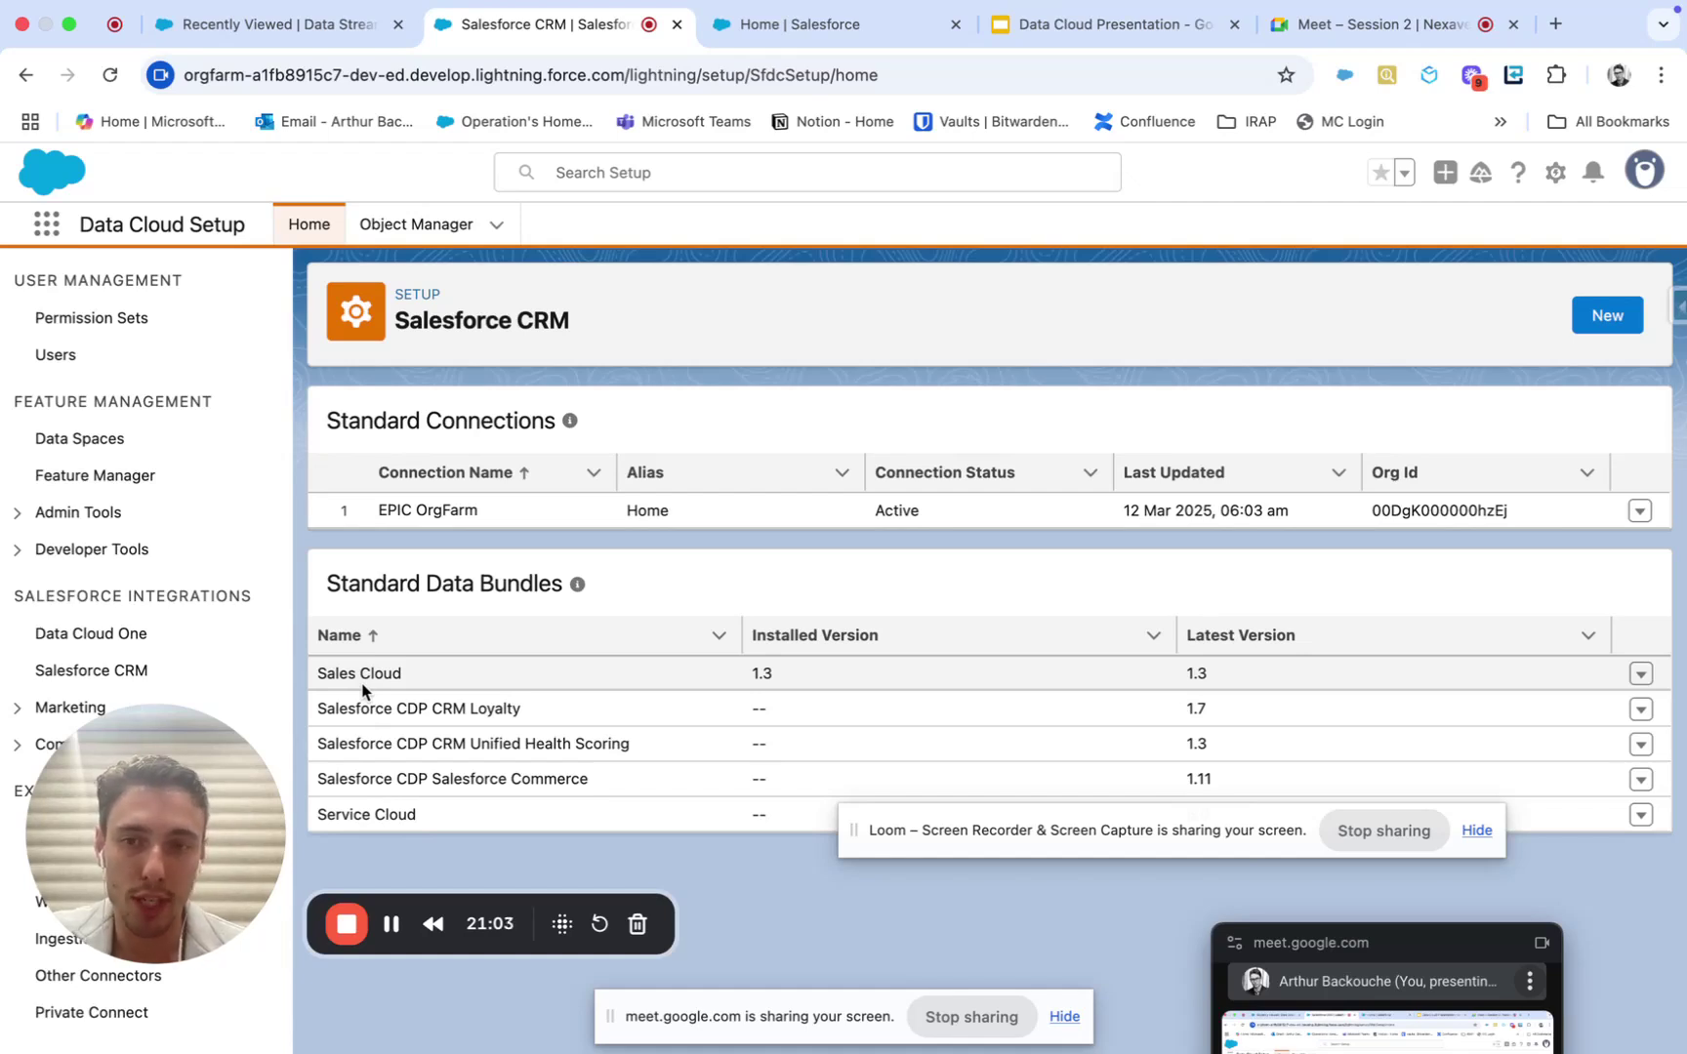
{"action": "left_click", "coordinate": [371, 813]}
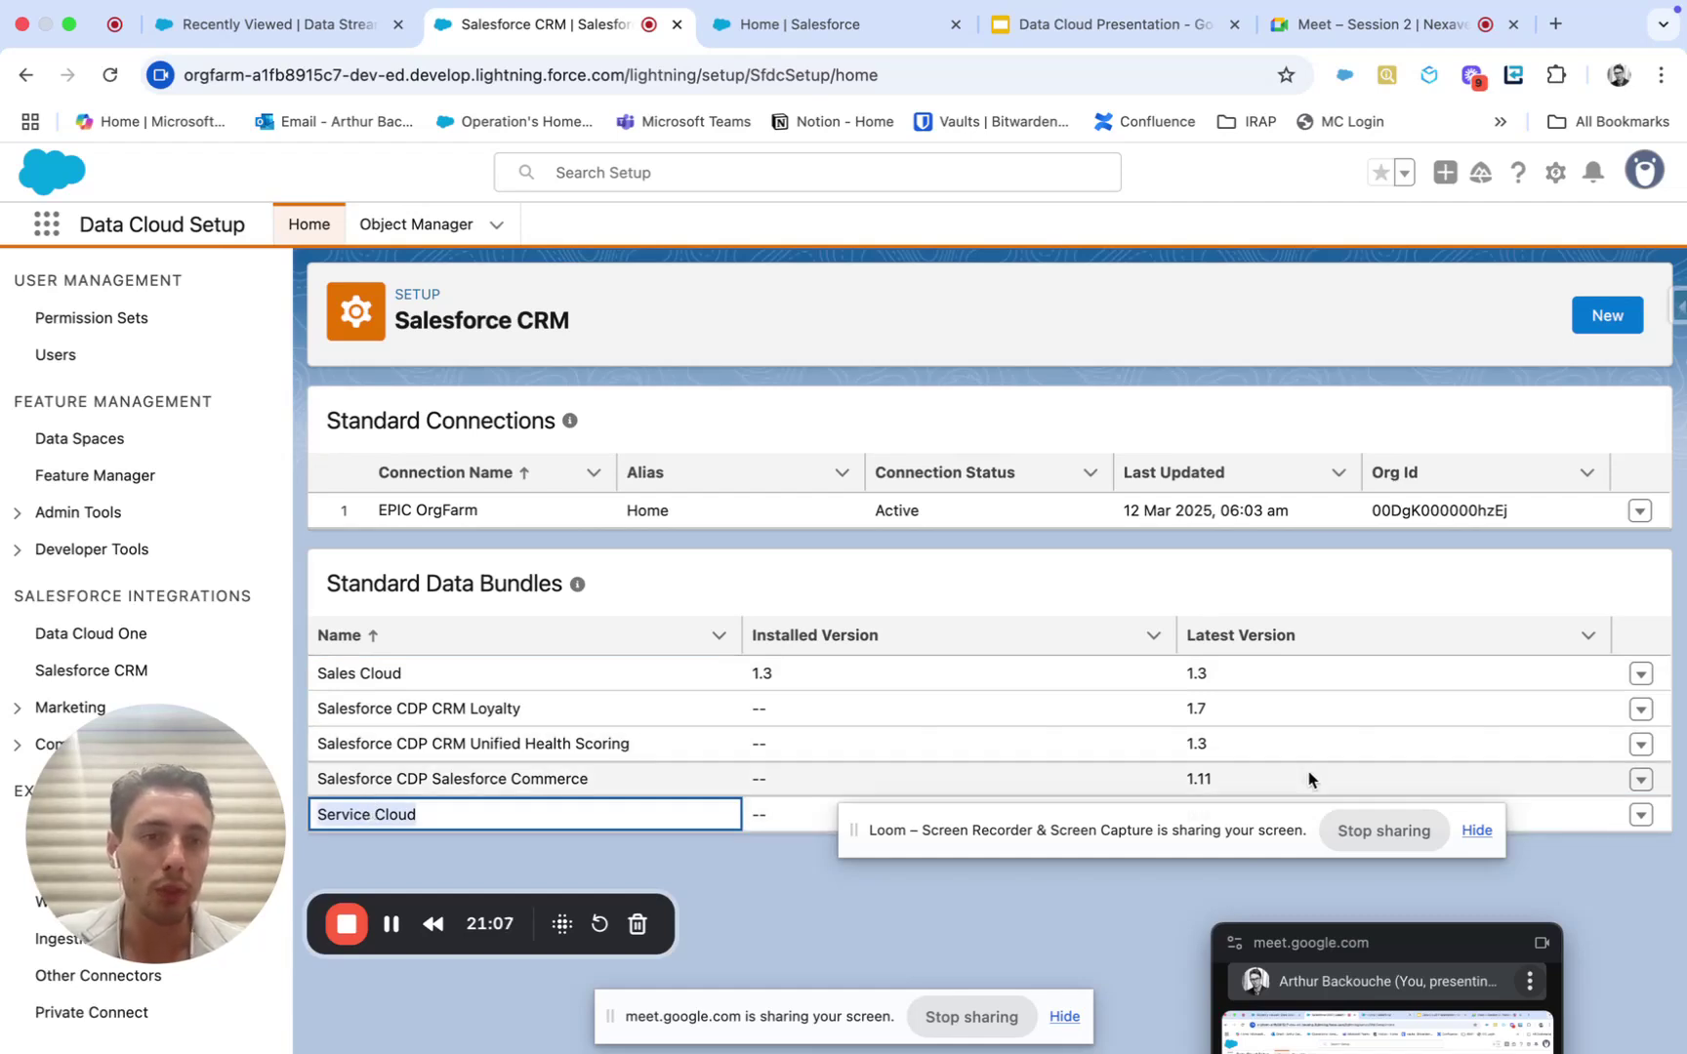
{"action": "left_click_drag", "start_coordinate": [1227, 832], "coordinate": [1210, 878]}
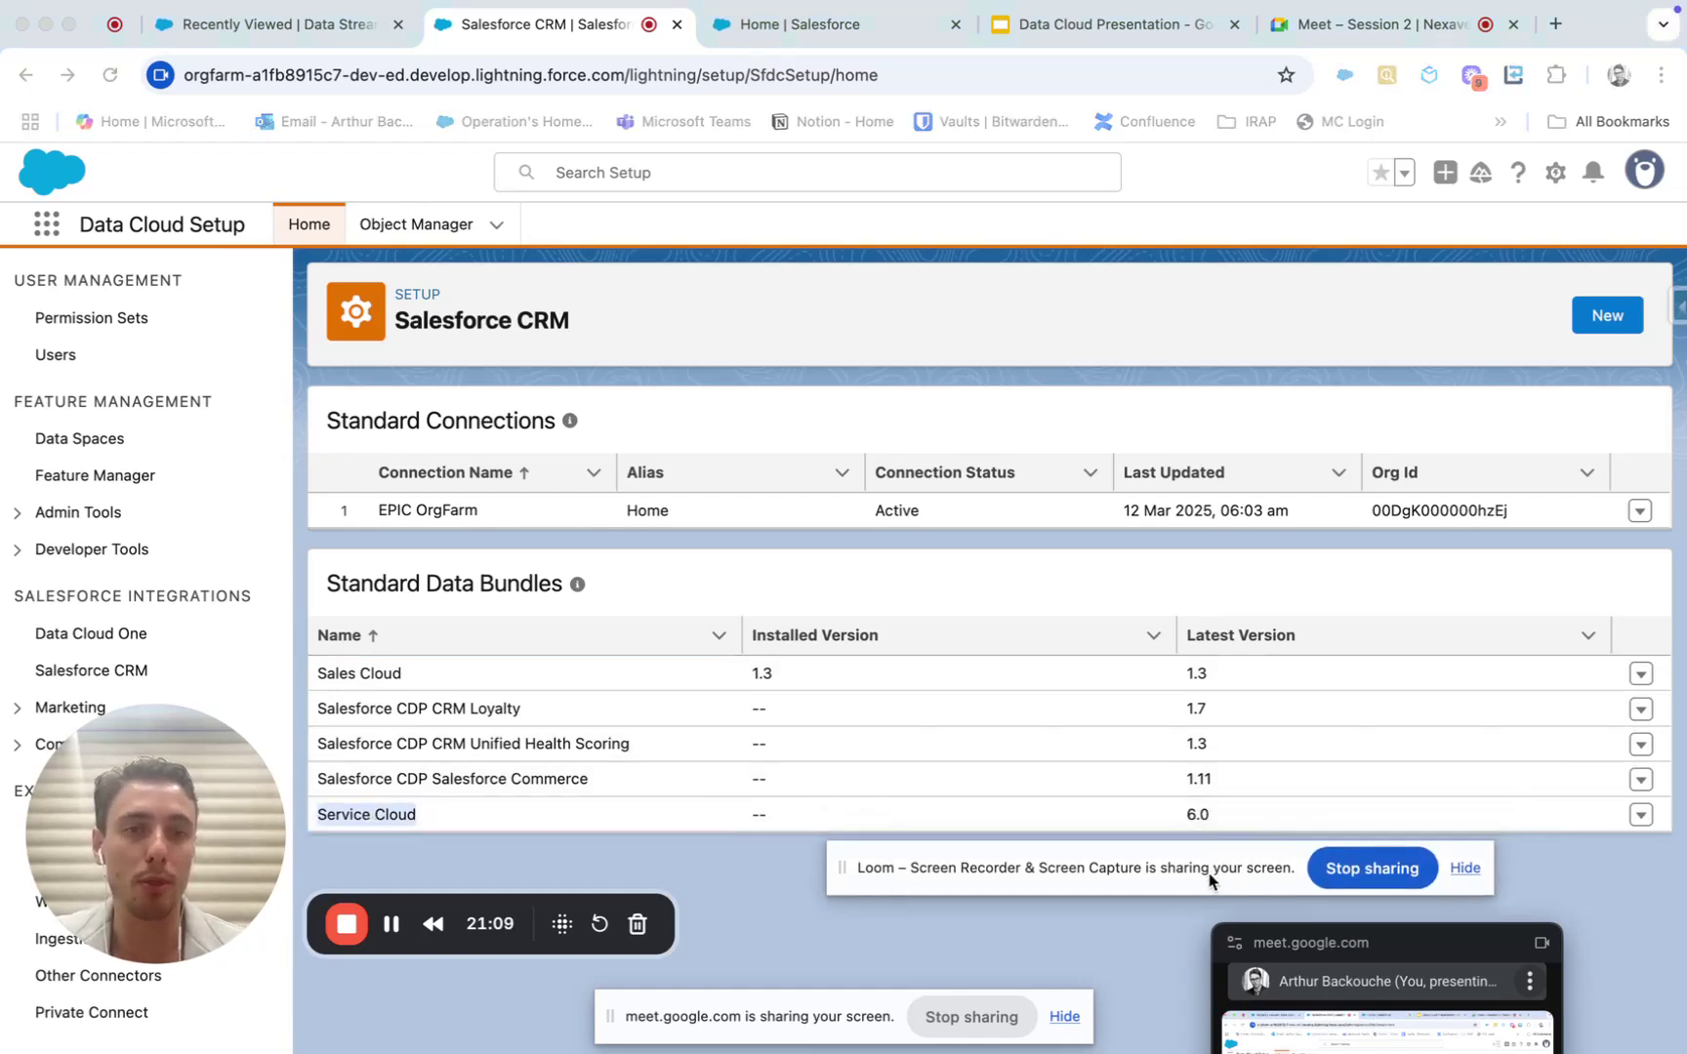
{"action": "left_click", "coordinate": [1635, 814]}
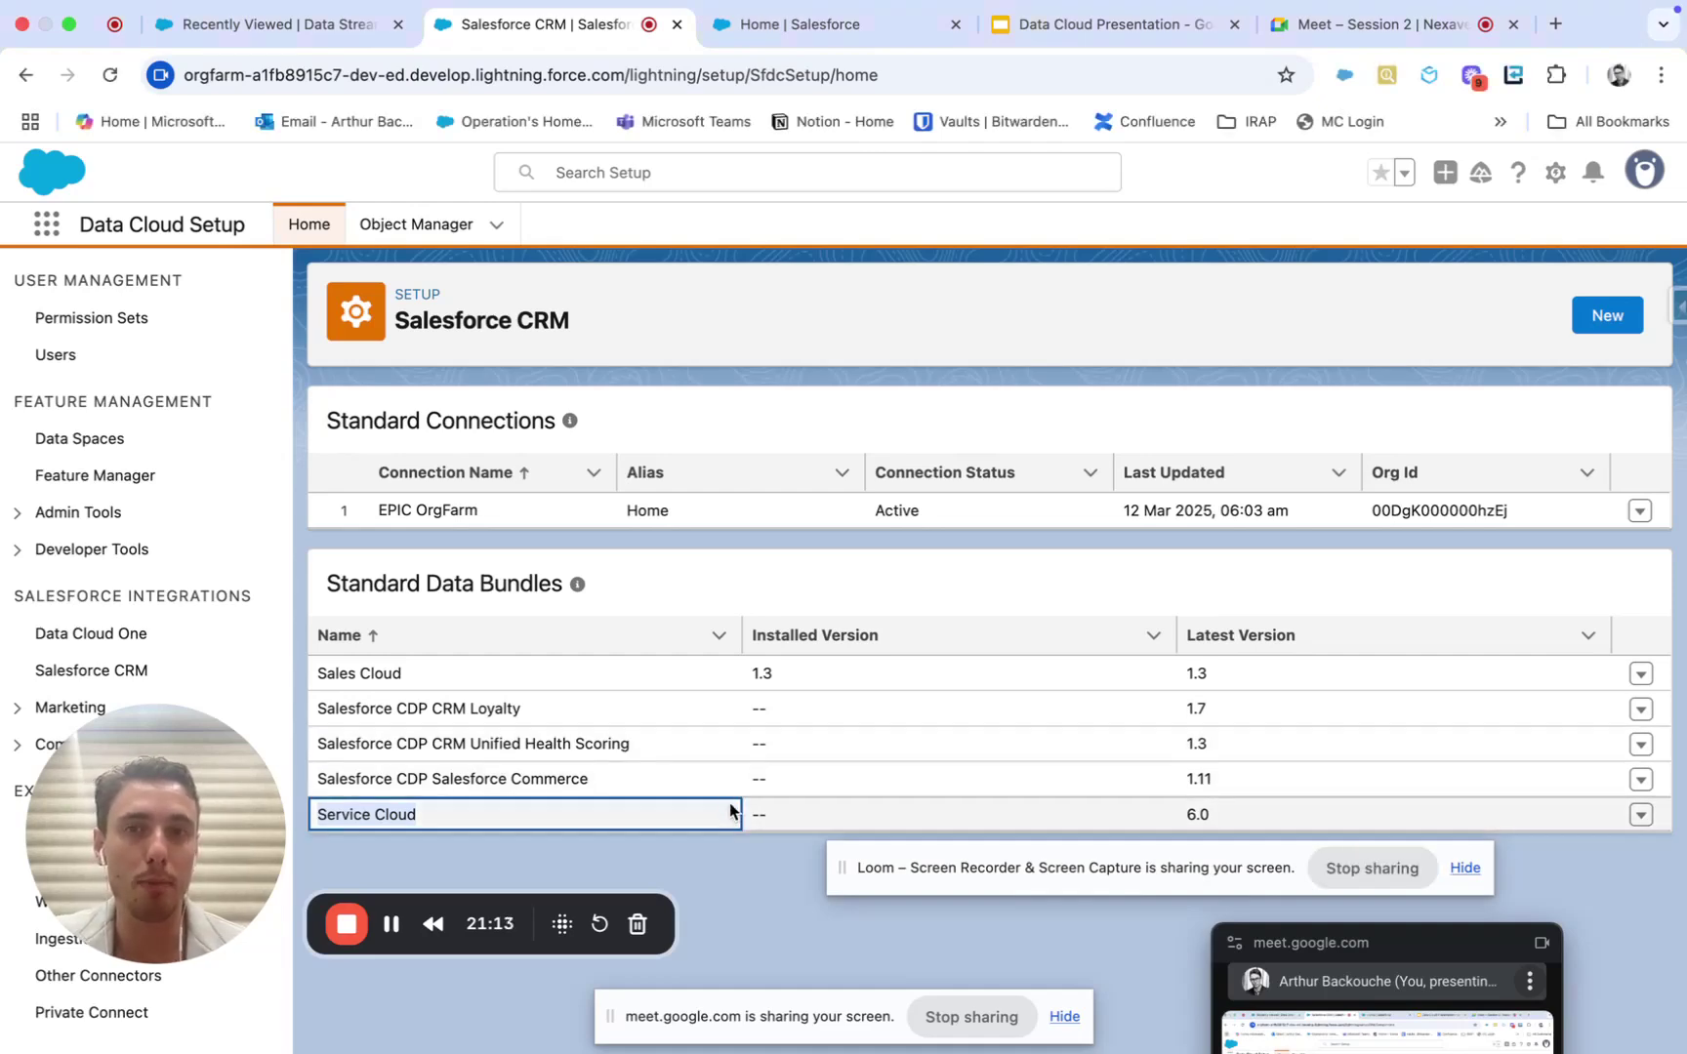
Step: Start a new data stream in Data Cloud with Salesforce CRM as the source and proceed to the bundle selection
{"action": "left_click", "coordinate": [766, 29]}
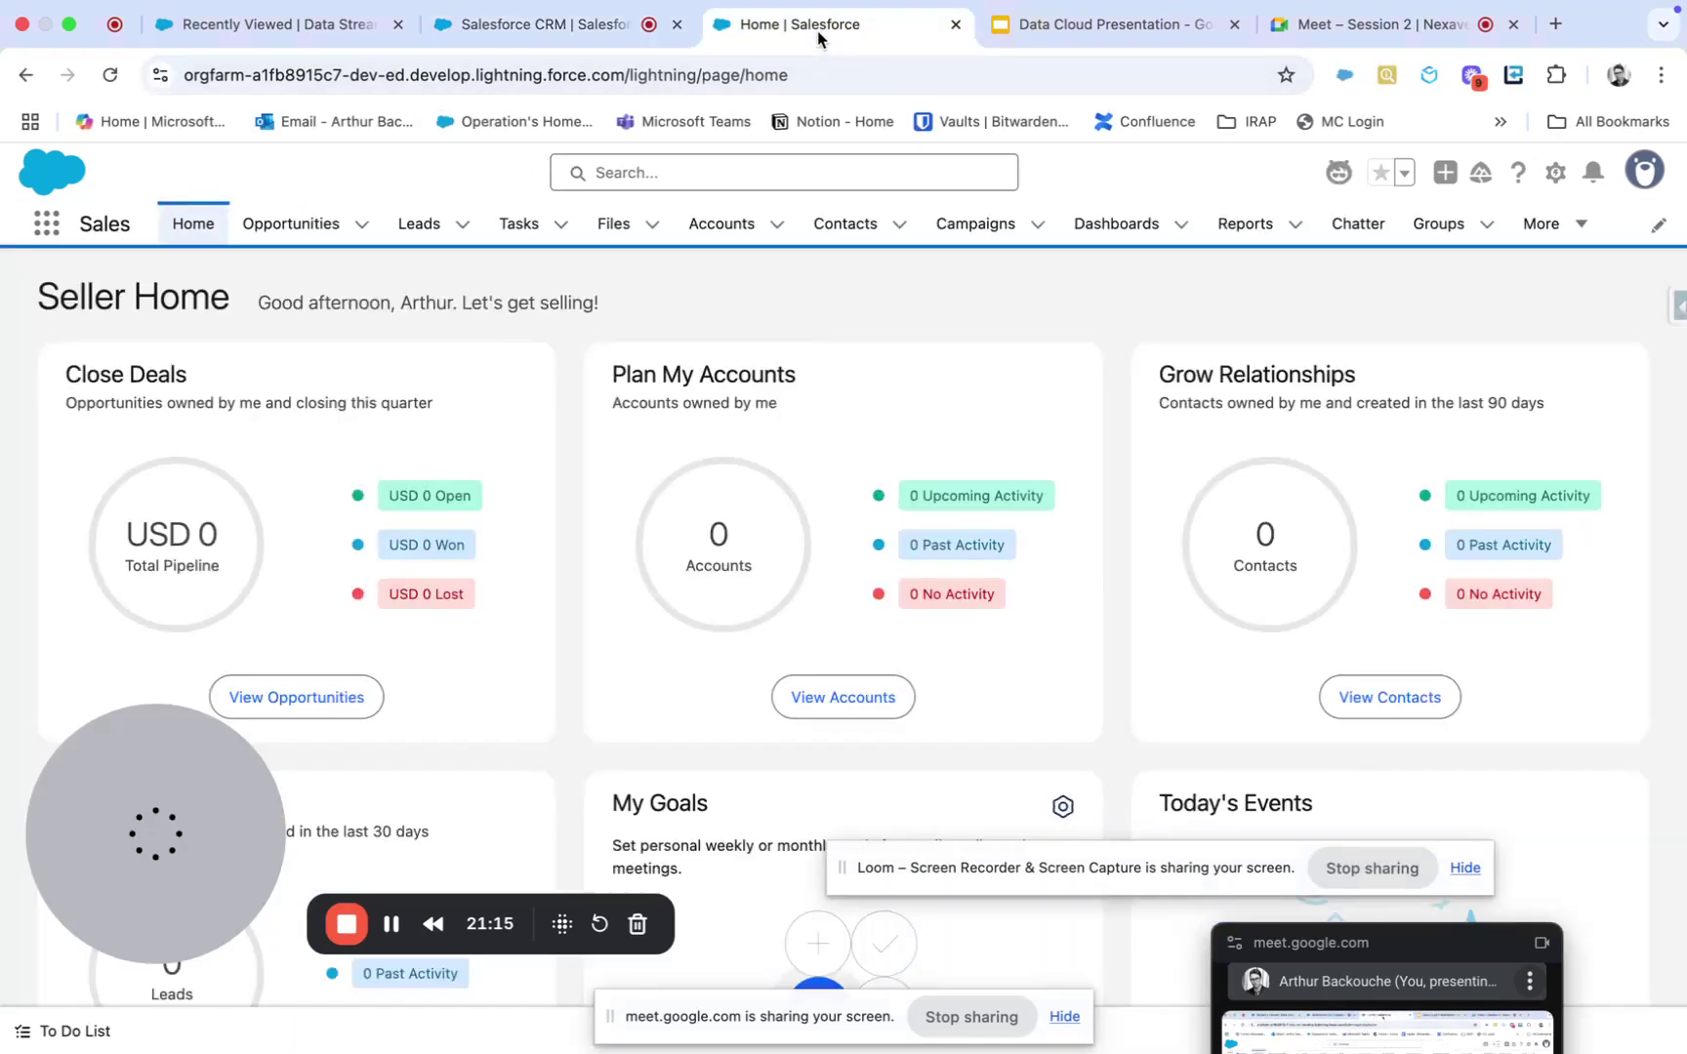
{"action": "left_click", "coordinate": [319, 34]}
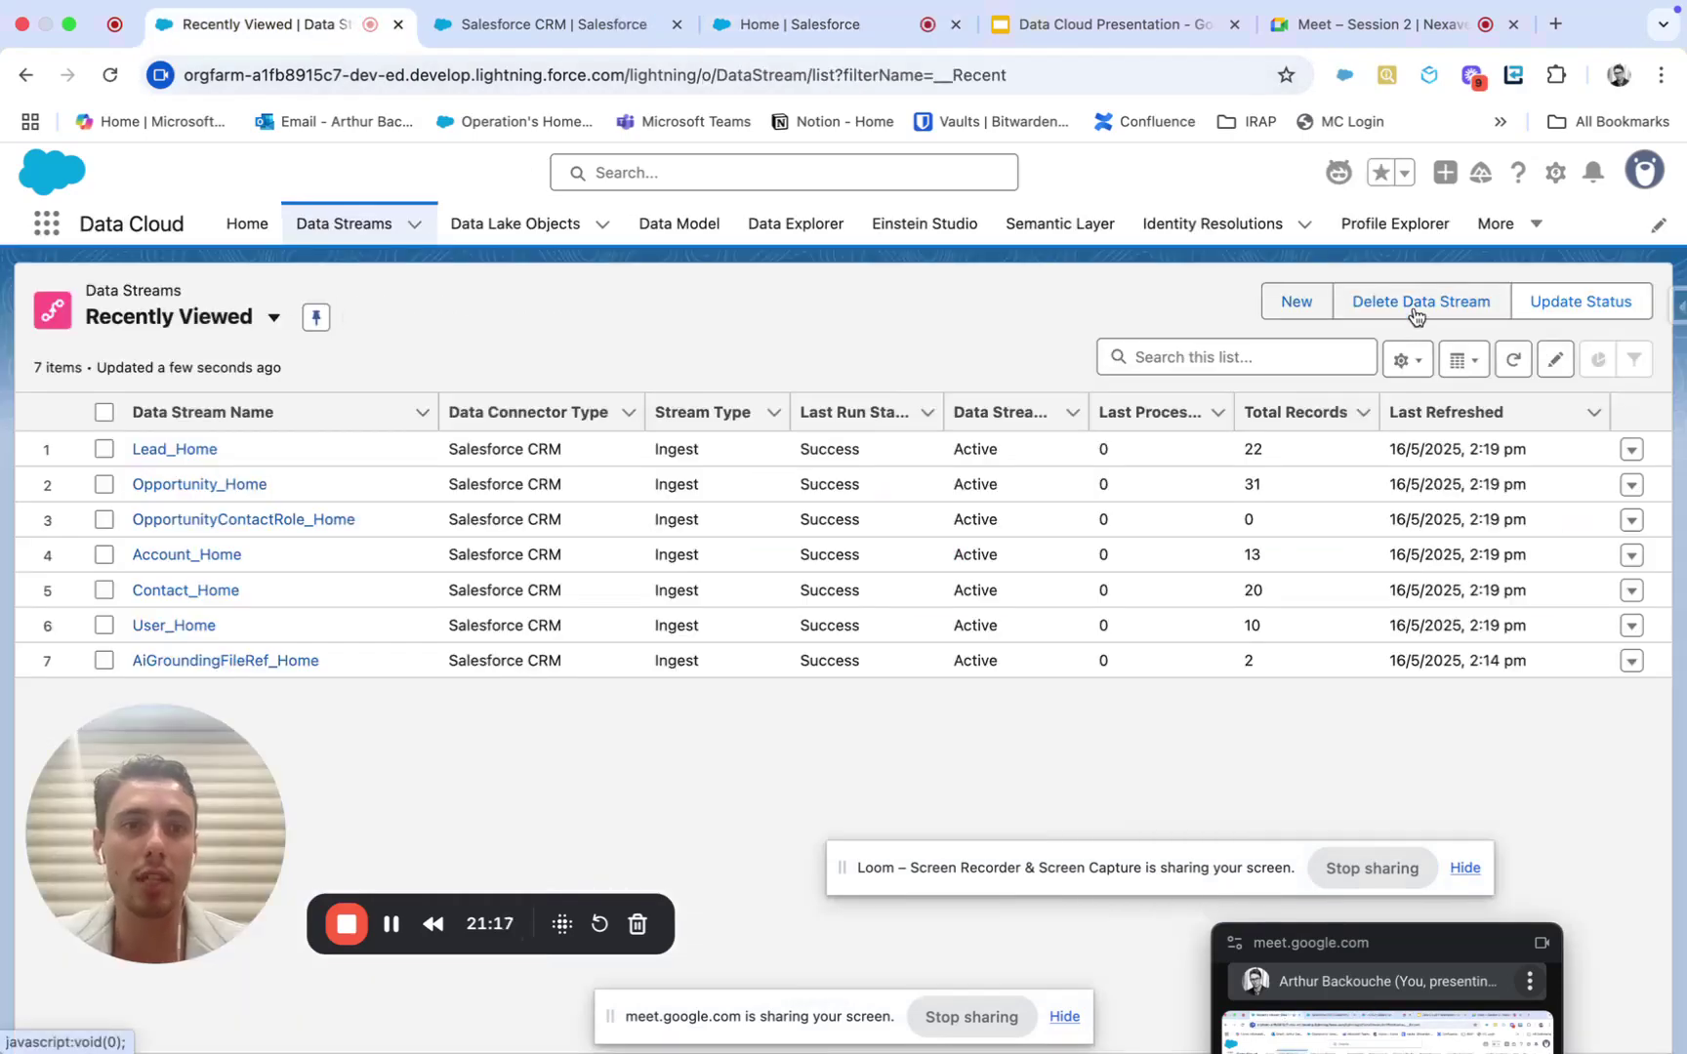
{"action": "left_click", "coordinate": [1296, 302]}
{"action": "left_click", "coordinate": [358, 515]}
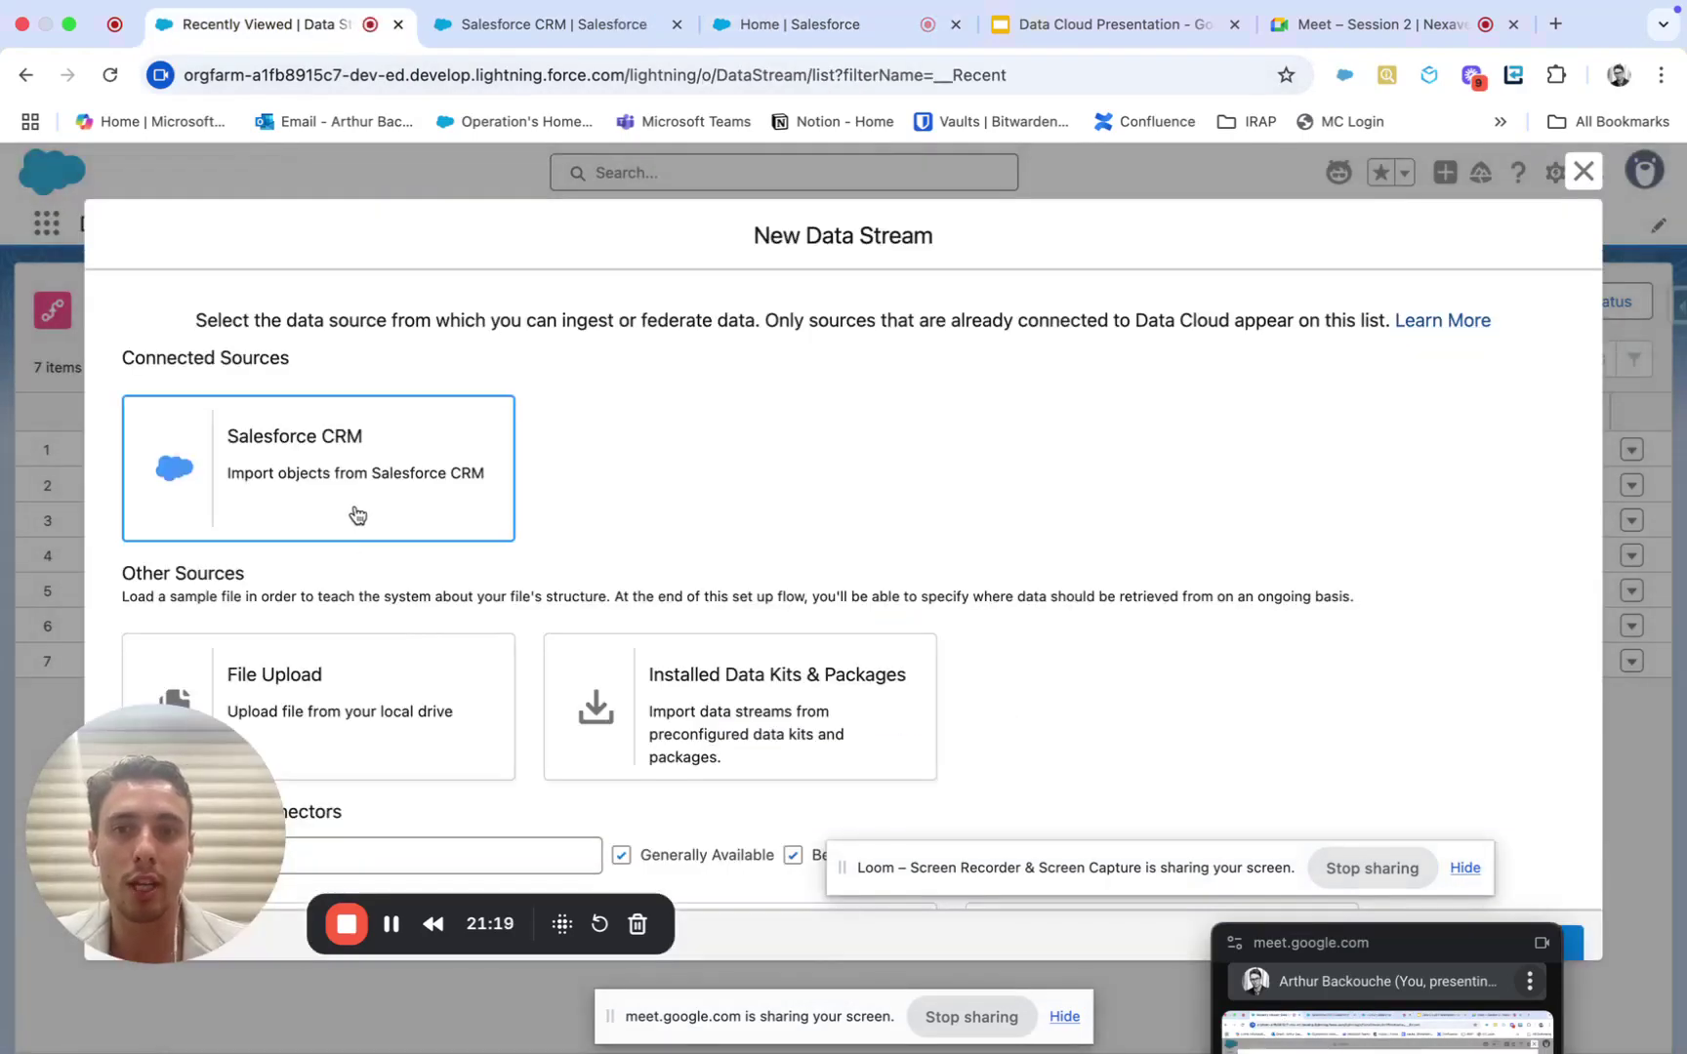
{"action": "scroll", "coordinate": [1370, 589], "scroll_direction": "down", "scroll_amount": 3}
{"action": "scroll", "coordinate": [1370, 588], "scroll_direction": "down", "scroll_amount": 1}
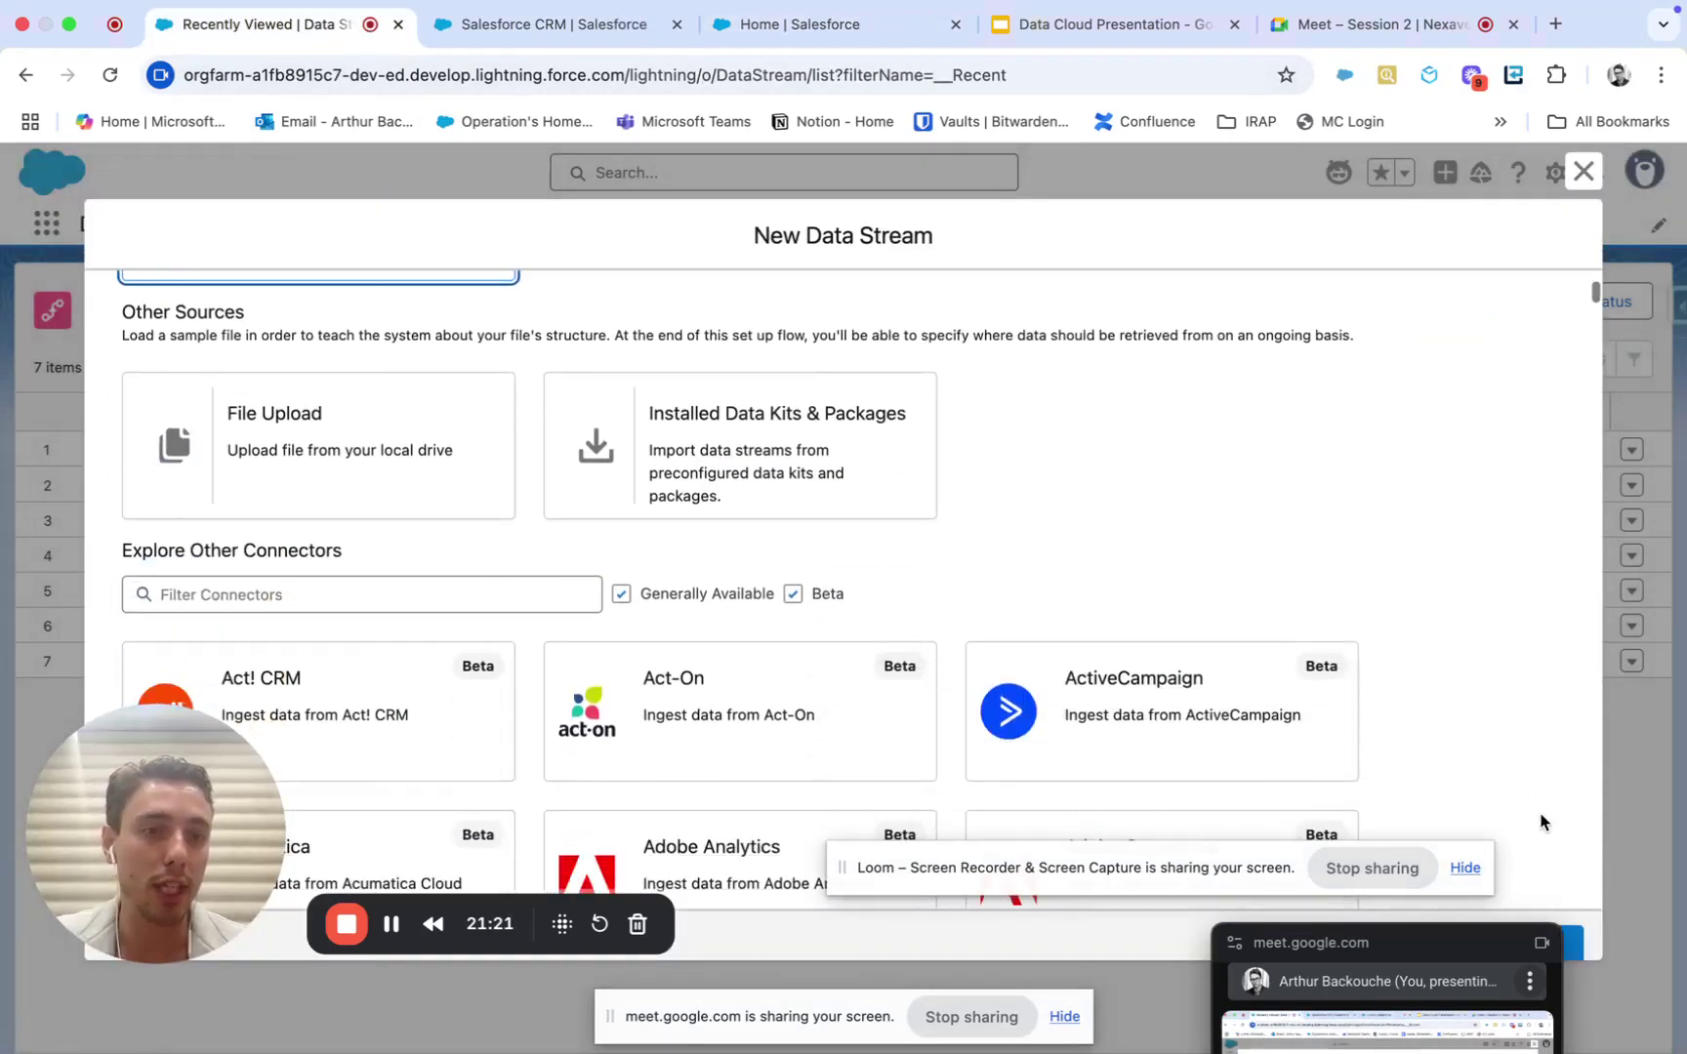
{"action": "left_click", "coordinate": [1579, 945]}
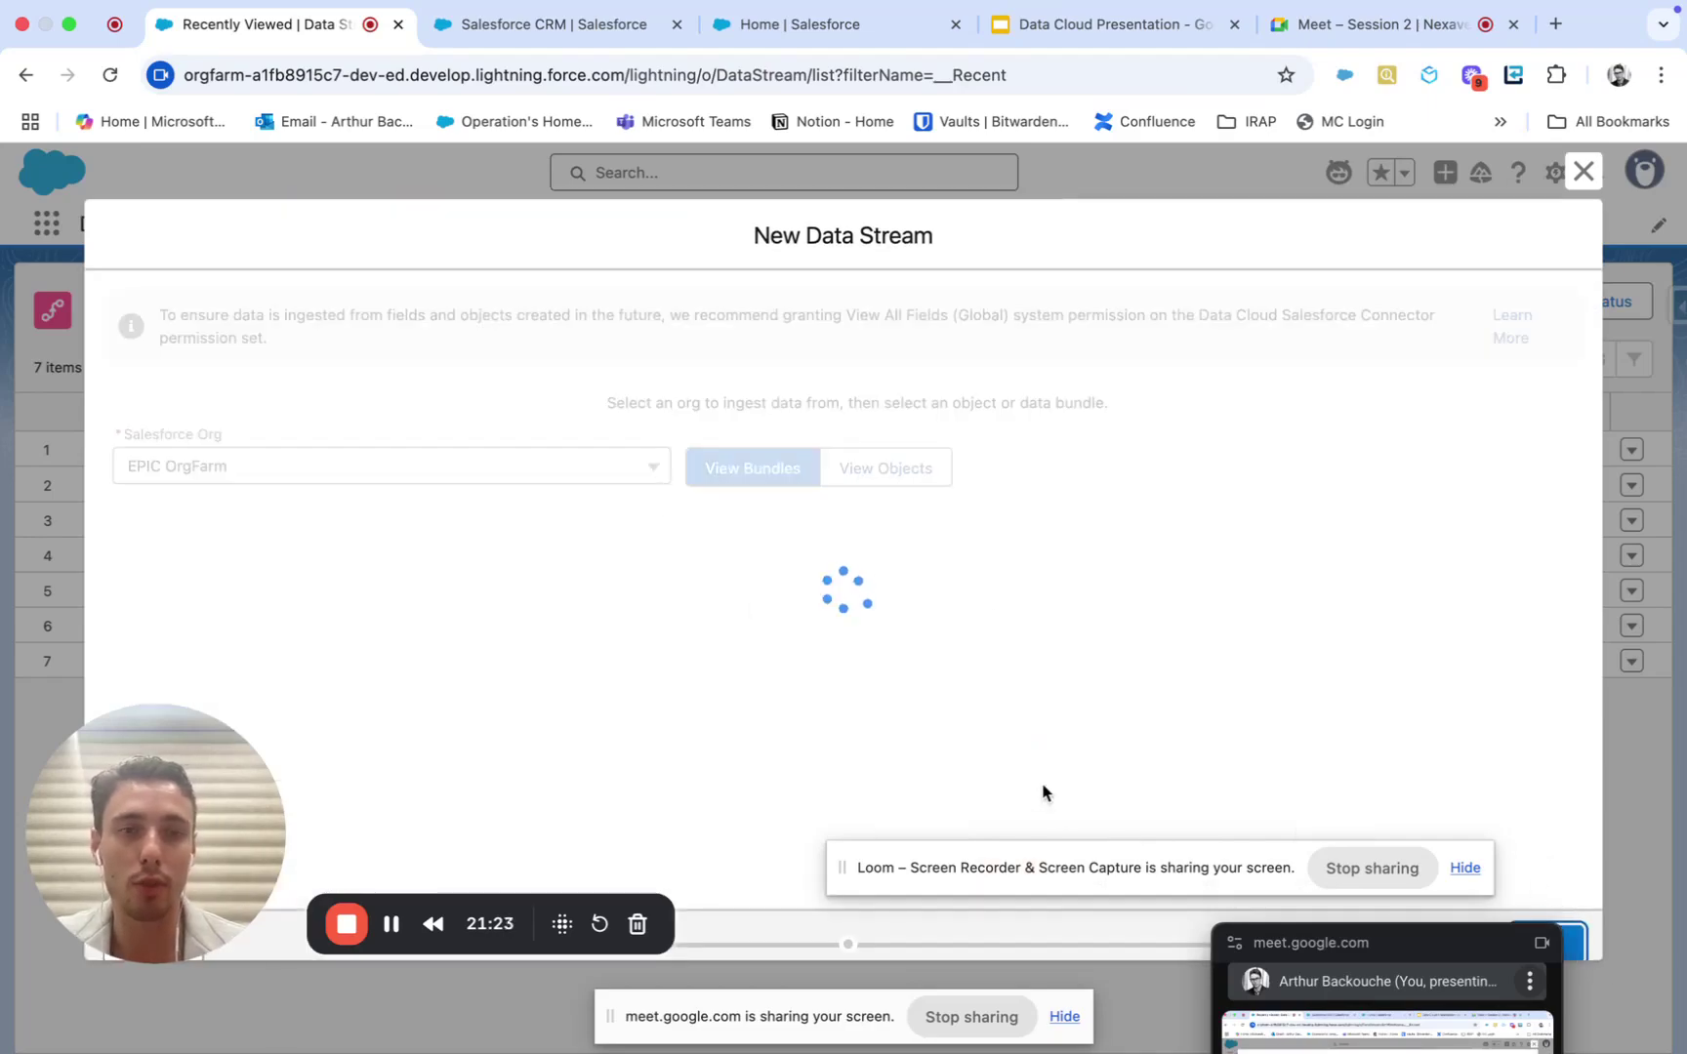
Step: Try to continue the new data stream with the standard Service bundle from the EPIC OrgFarm org
{"action": "left_click", "coordinate": [1466, 869]}
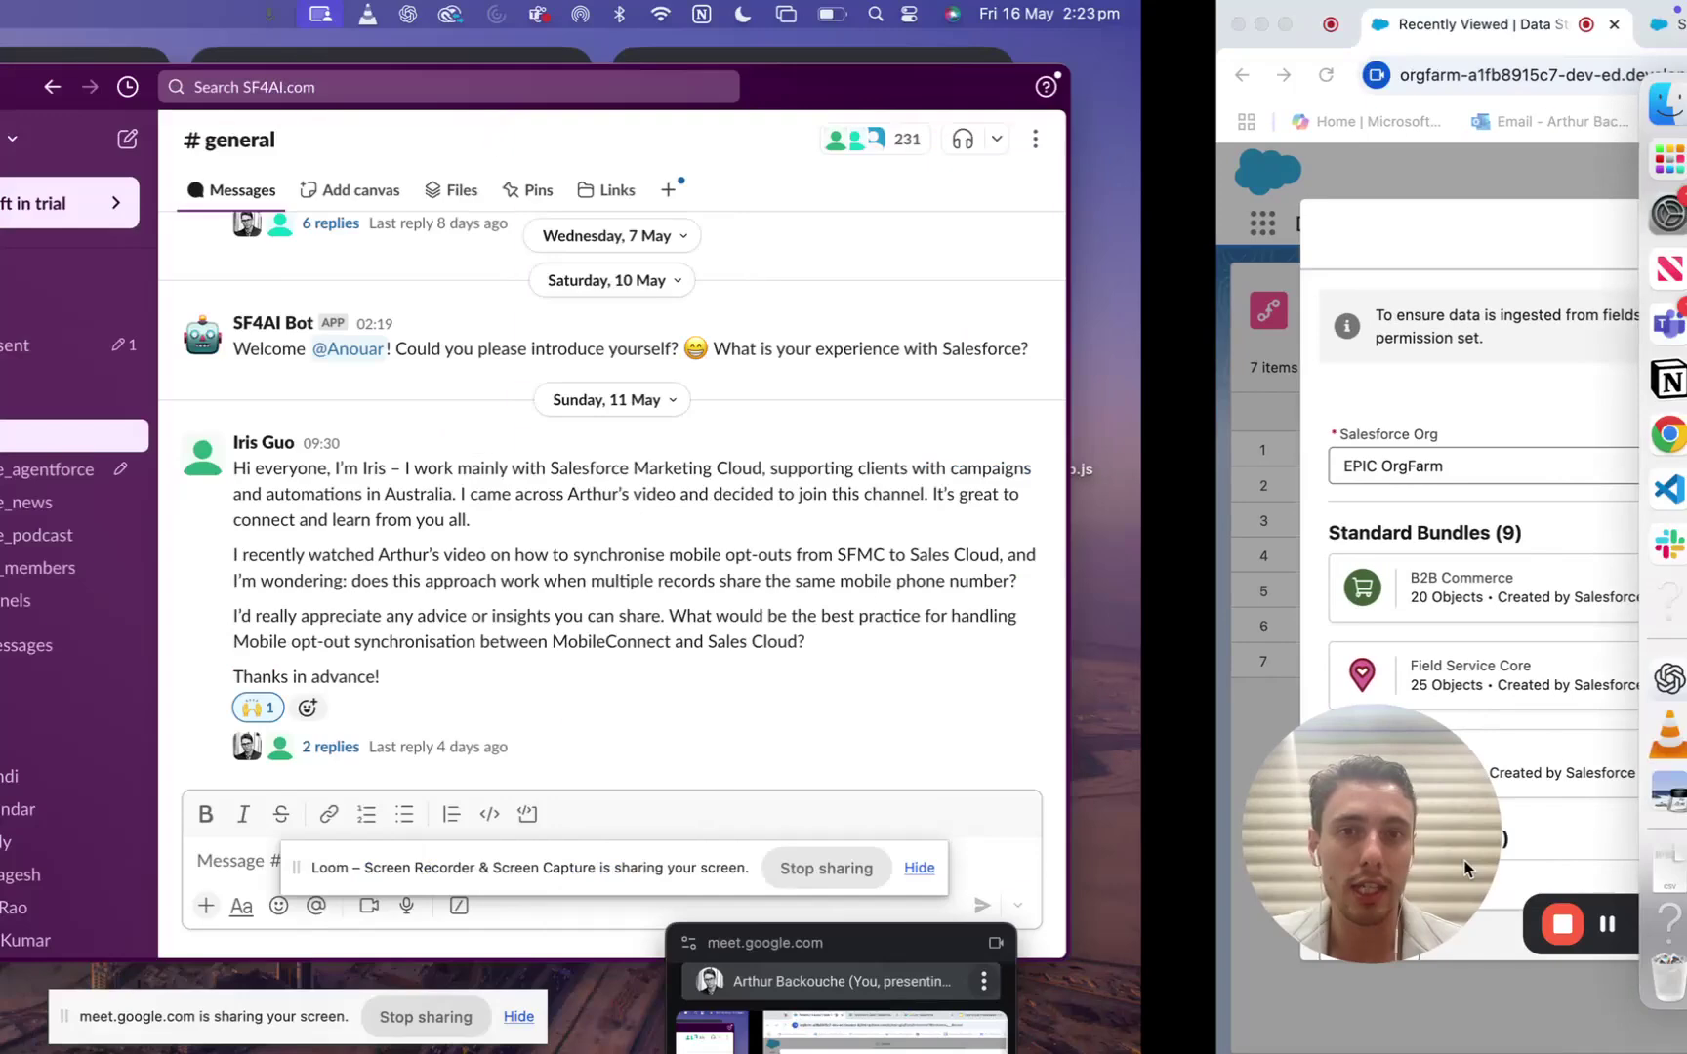
{"action": "key", "text": "ctrl+Right"}
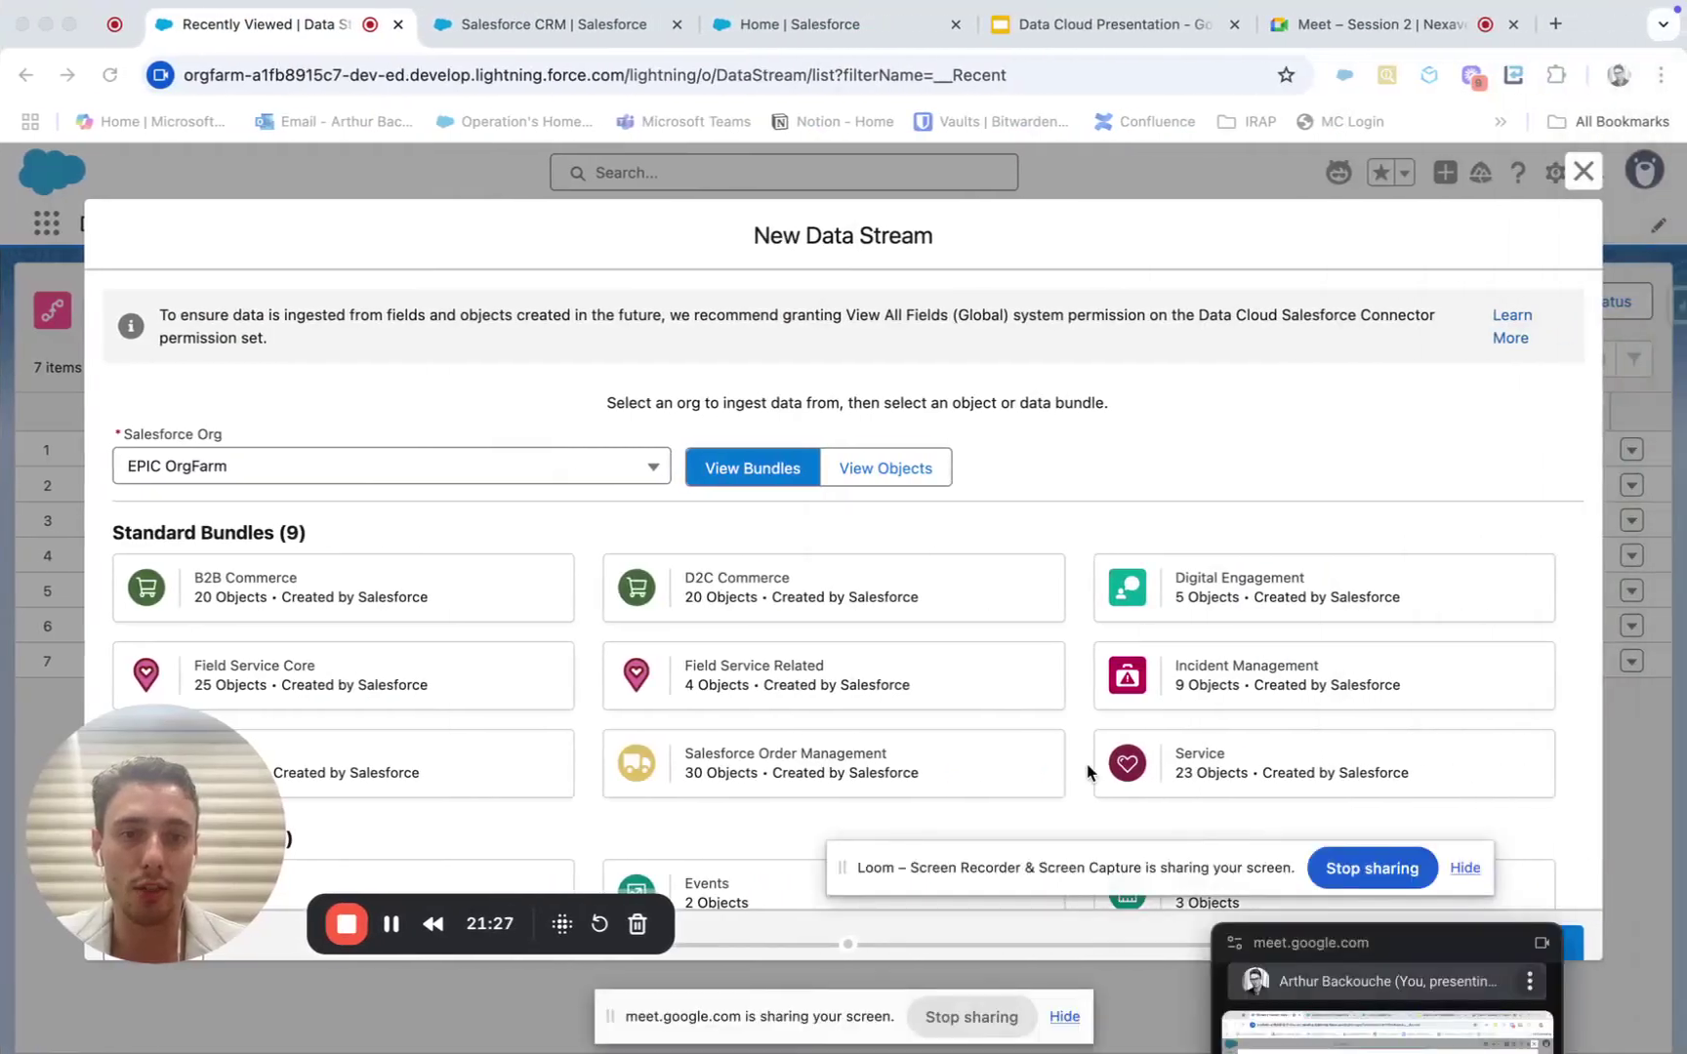
{"action": "scroll", "coordinate": [1088, 771], "scroll_direction": "down", "scroll_amount": 2}
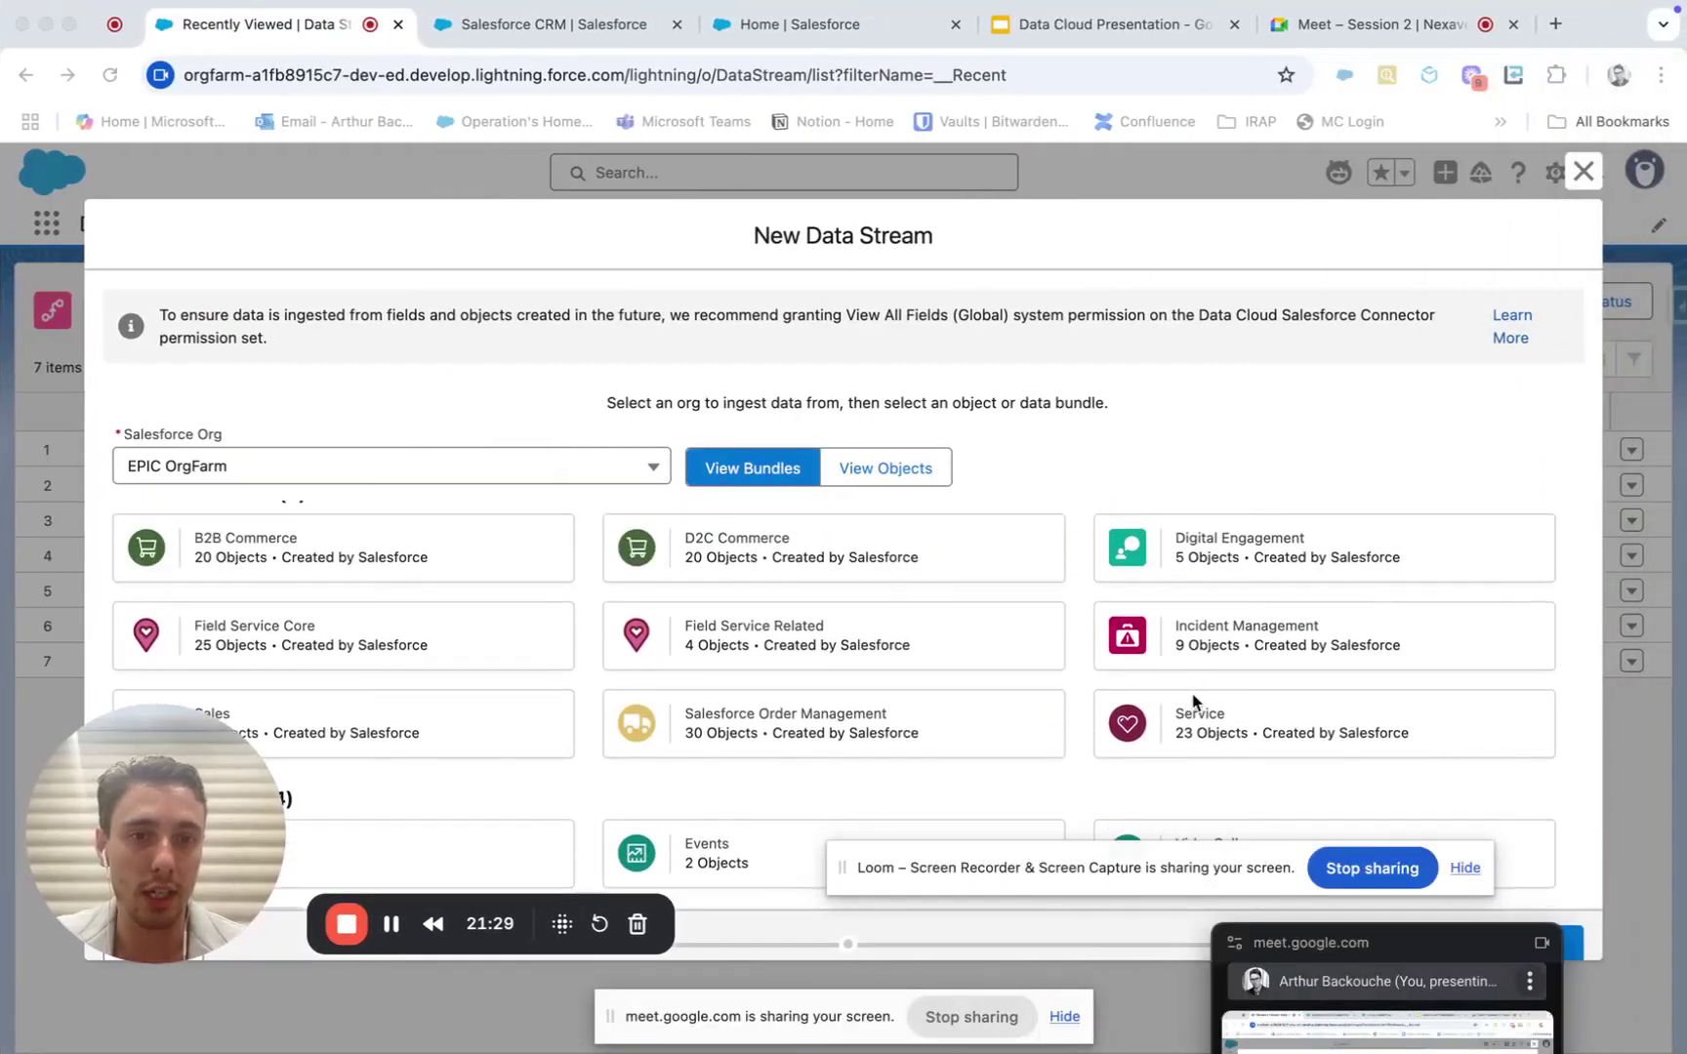
{"action": "left_click", "coordinate": [1240, 734]}
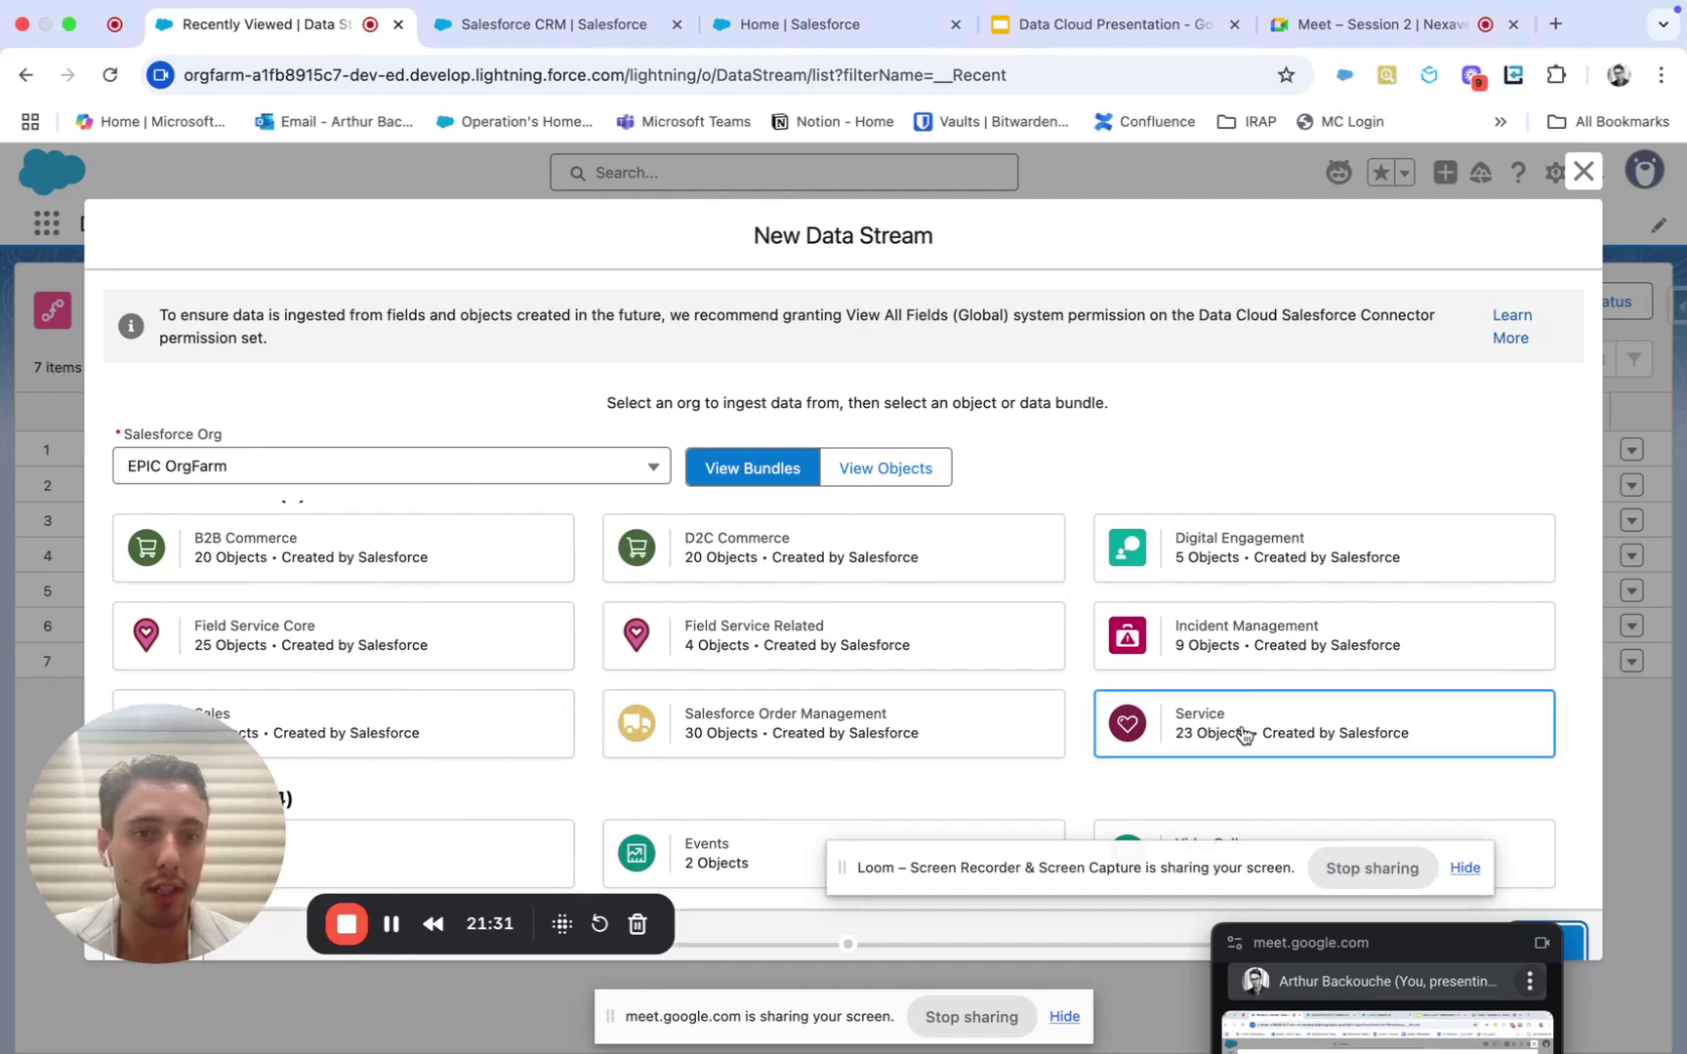
{"action": "scroll", "coordinate": [1366, 772], "scroll_direction": "down", "scroll_amount": 2}
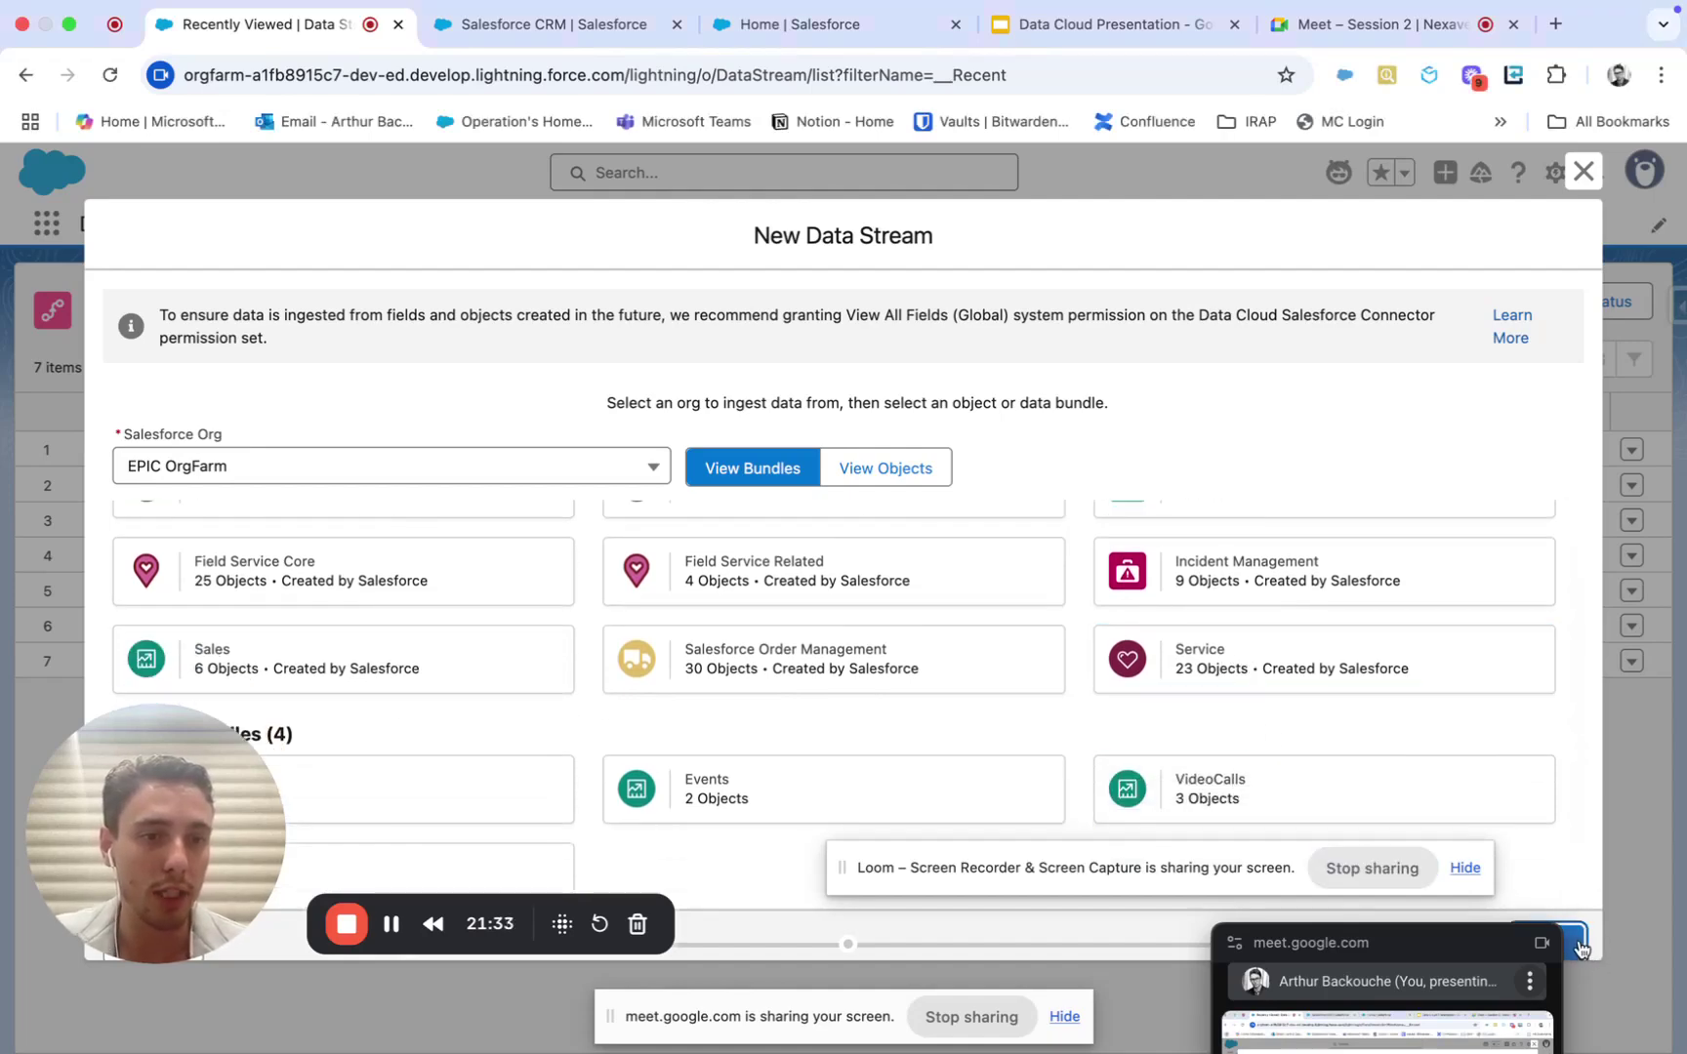
{"action": "left_click_drag", "start_coordinate": [1200, 875], "coordinate": [758, 961]}
{"action": "left_click_drag", "start_coordinate": [1364, 944], "coordinate": [896, 945]}
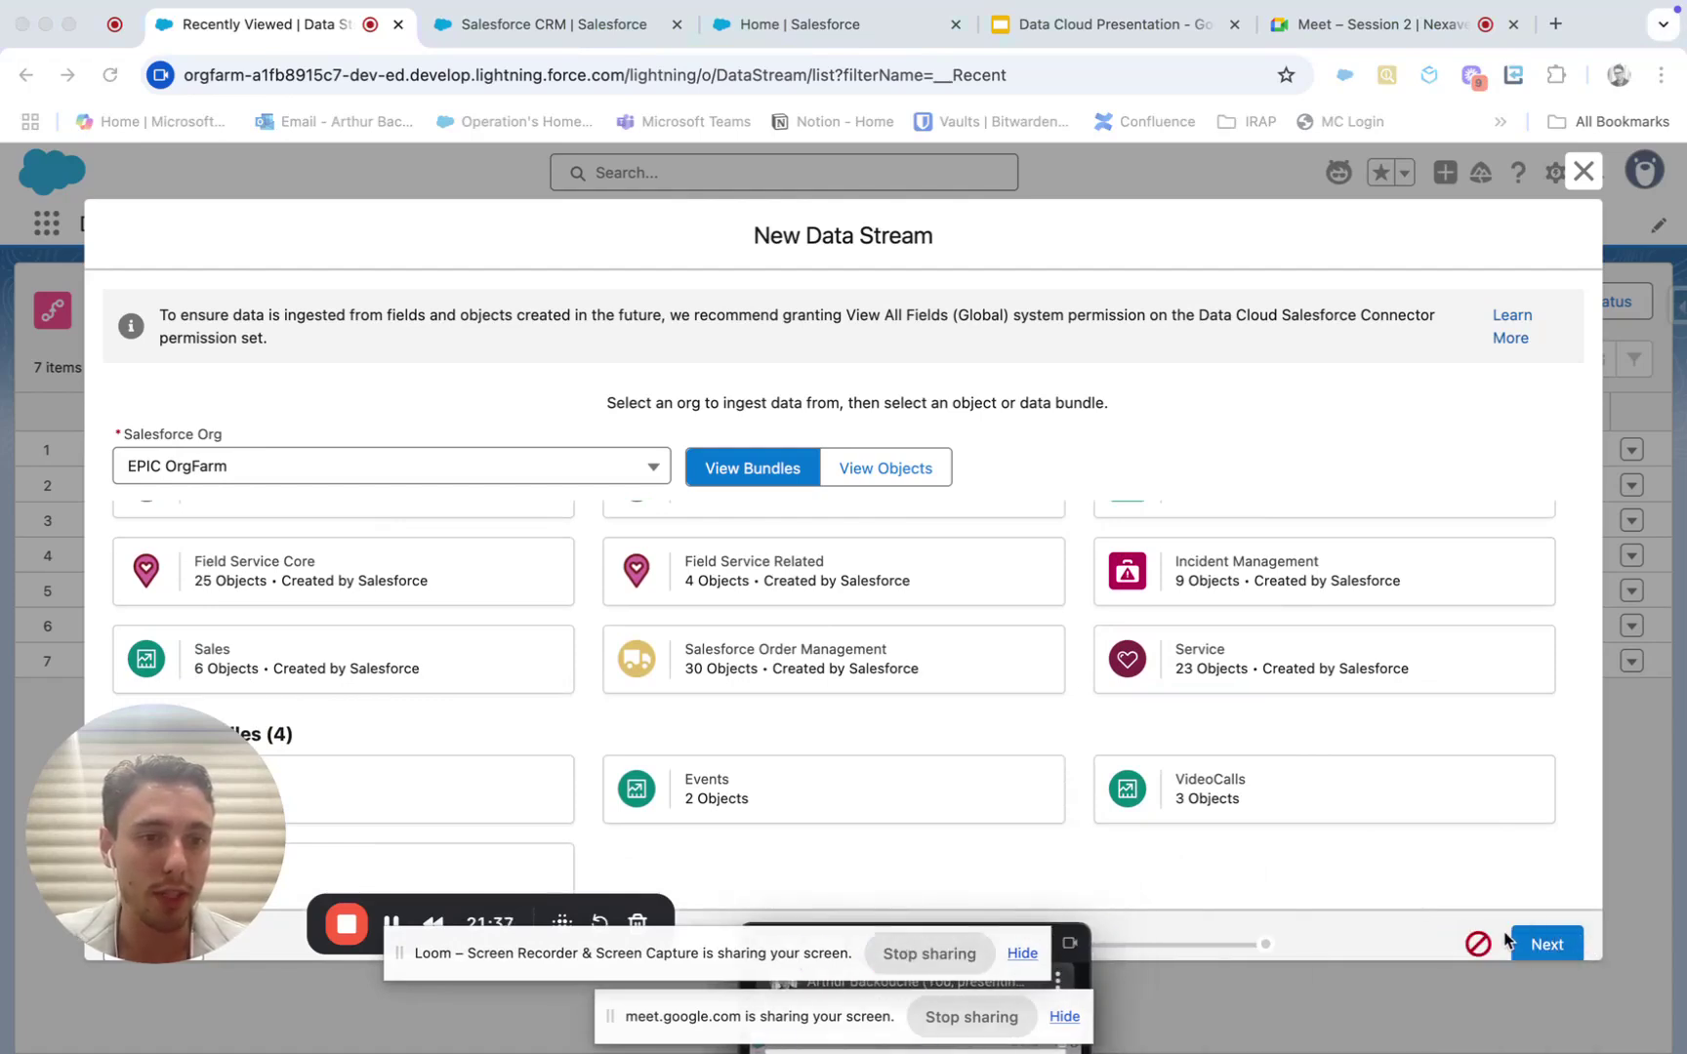
{"action": "left_click", "coordinate": [1550, 944]}
{"action": "left_click", "coordinate": [1525, 945]}
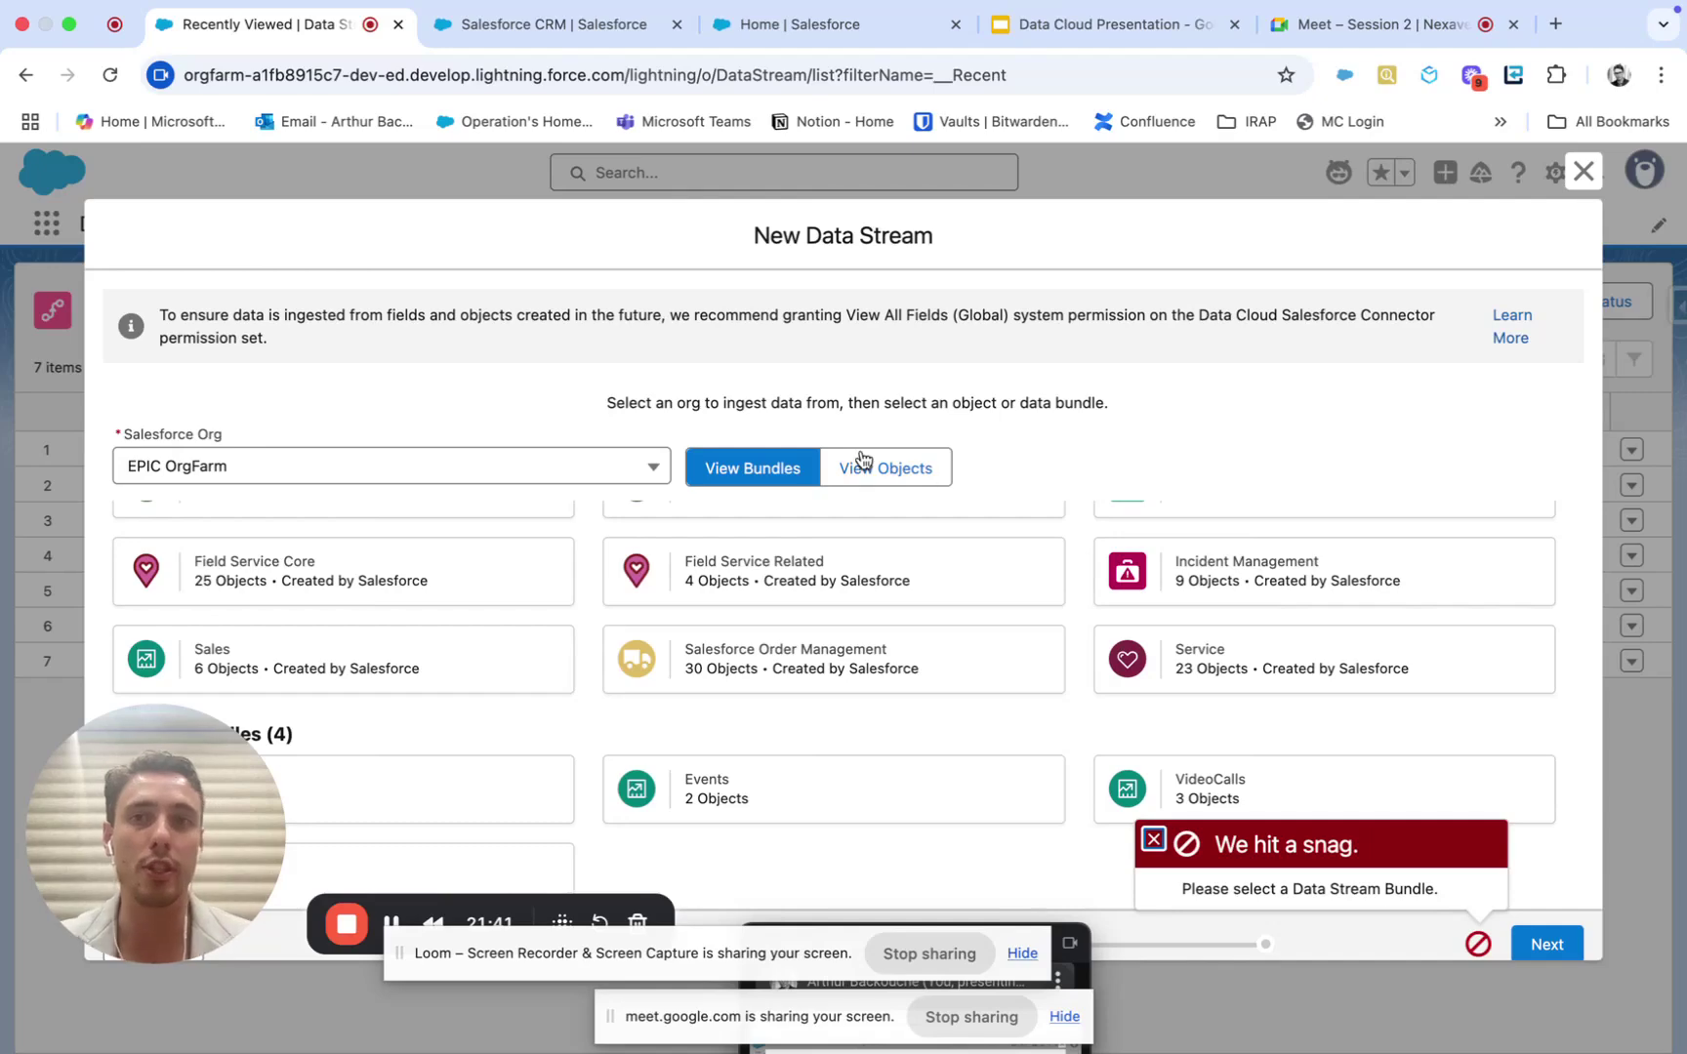
Step: Install the Service Cloud standard data bundle from Data Cloud Setup's Salesforce CRM page, for admins only
{"action": "left_click", "coordinate": [565, 29]}
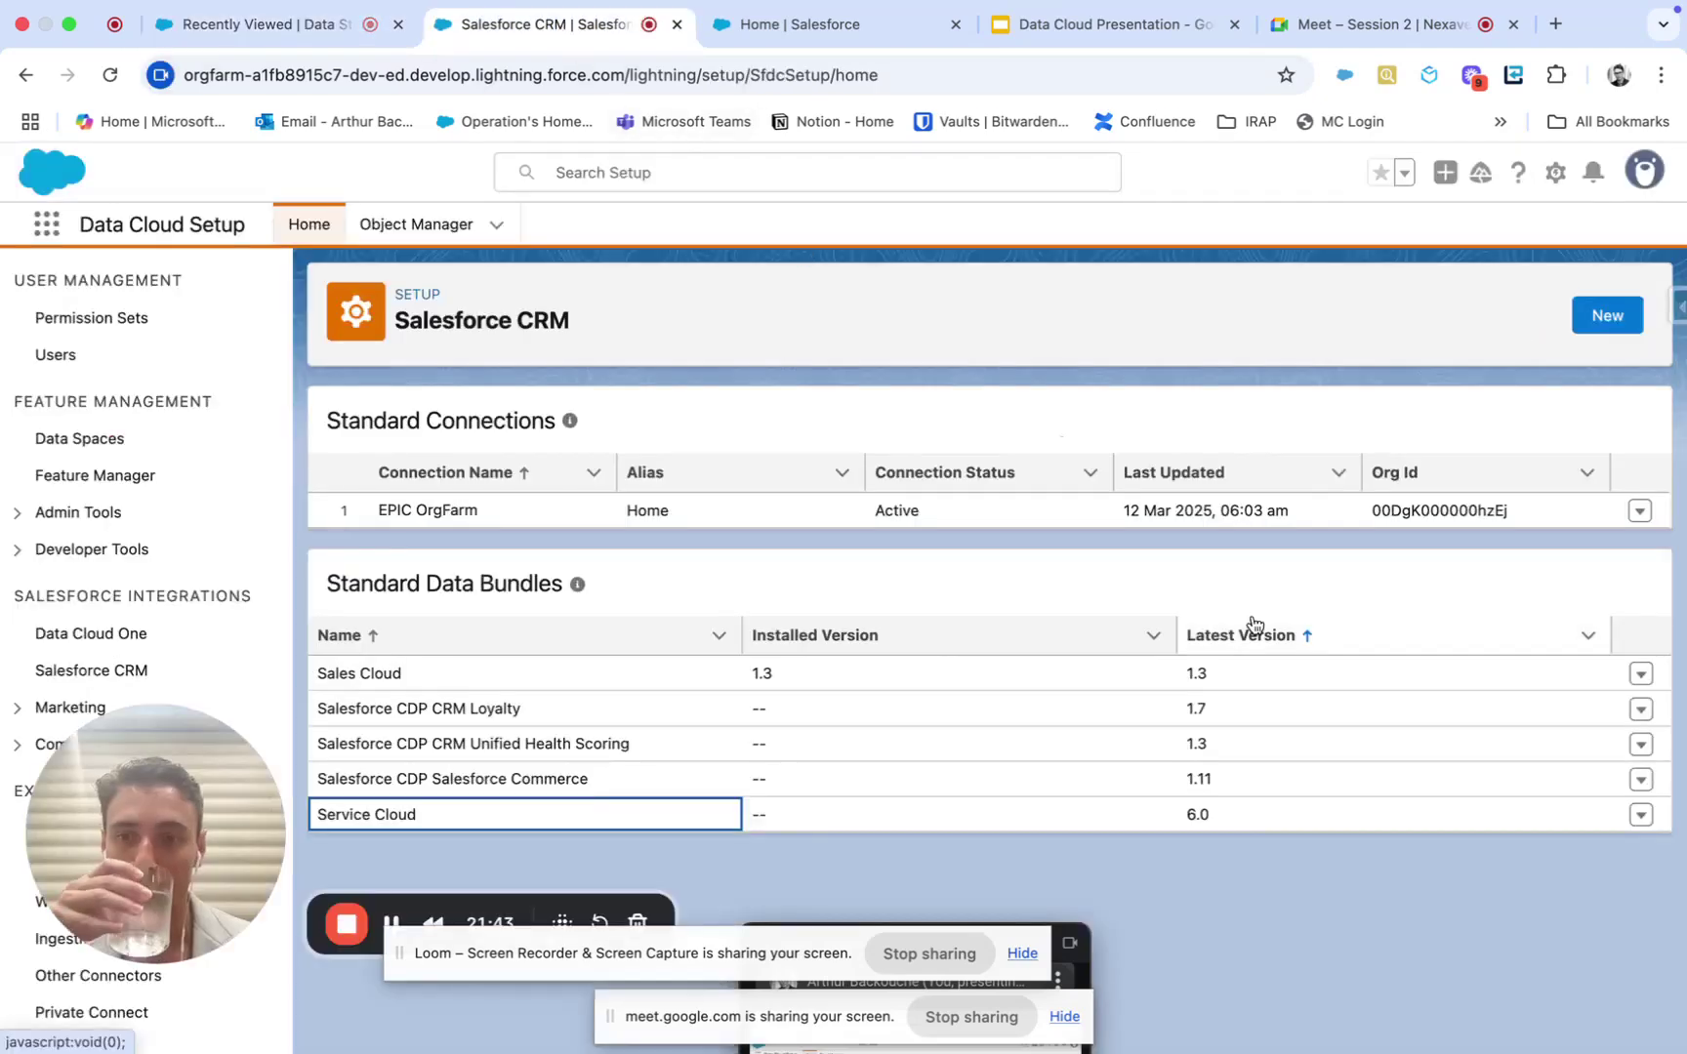
{"action": "left_click", "coordinate": [1644, 818]}
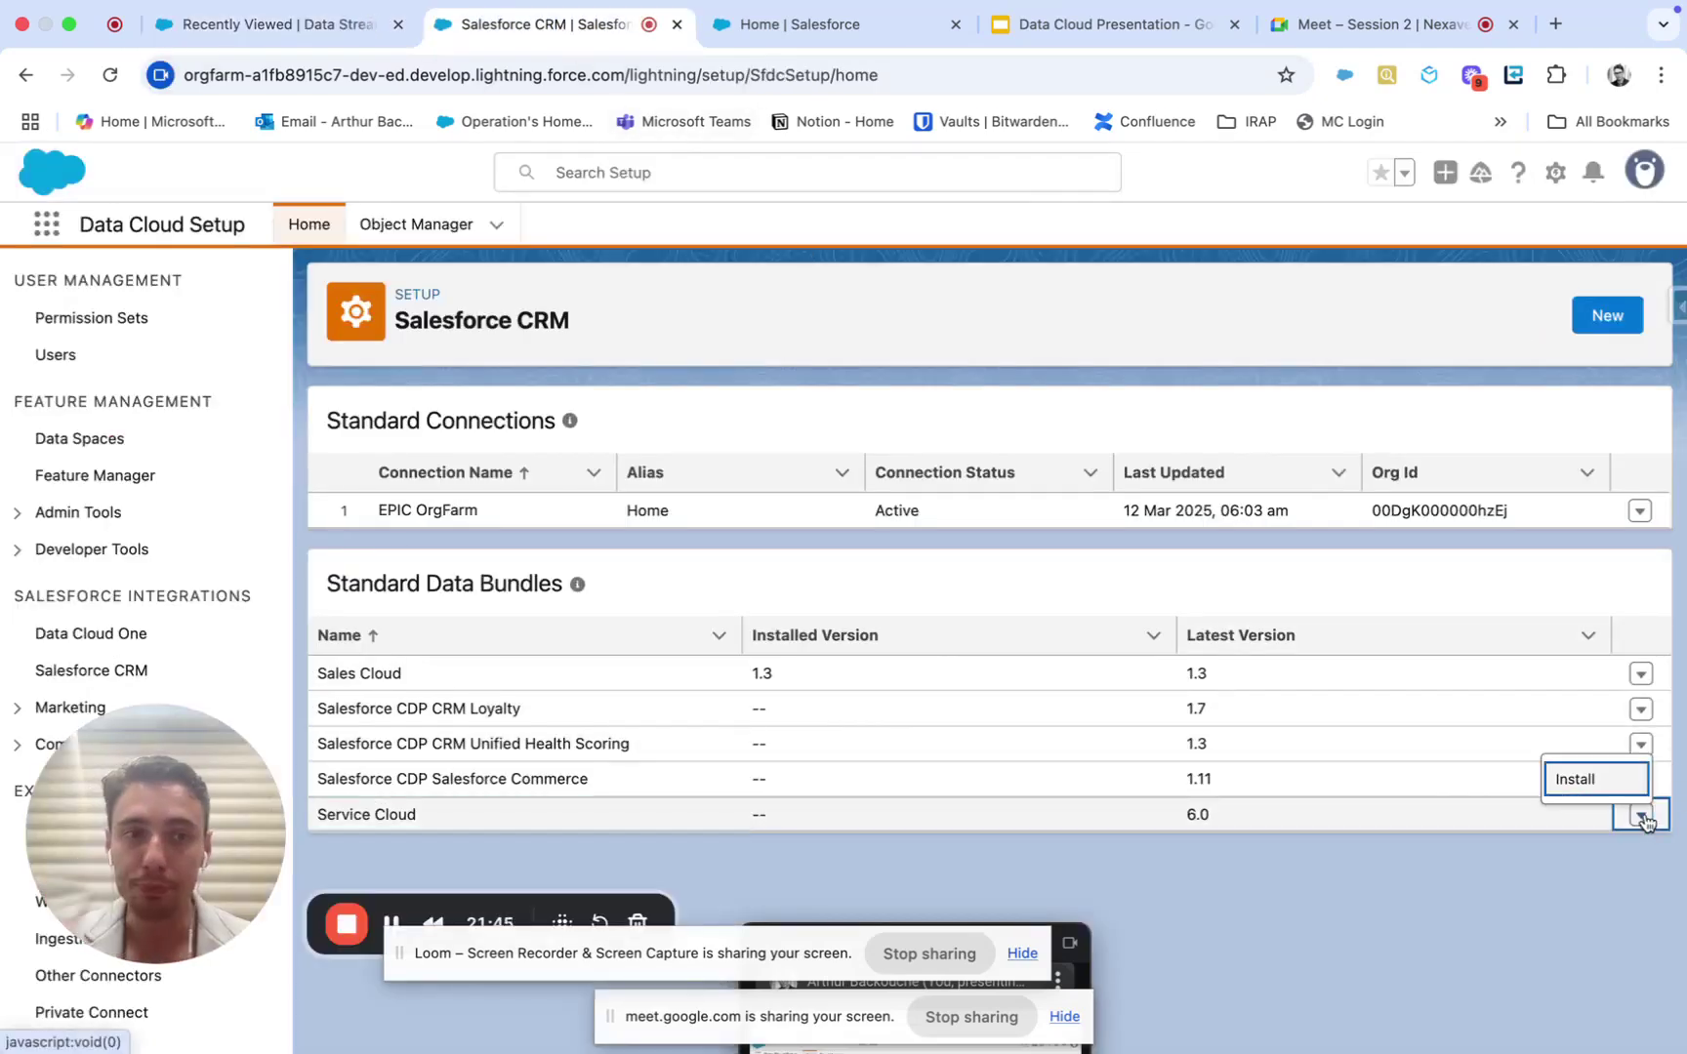
{"action": "left_click", "coordinate": [1605, 781]}
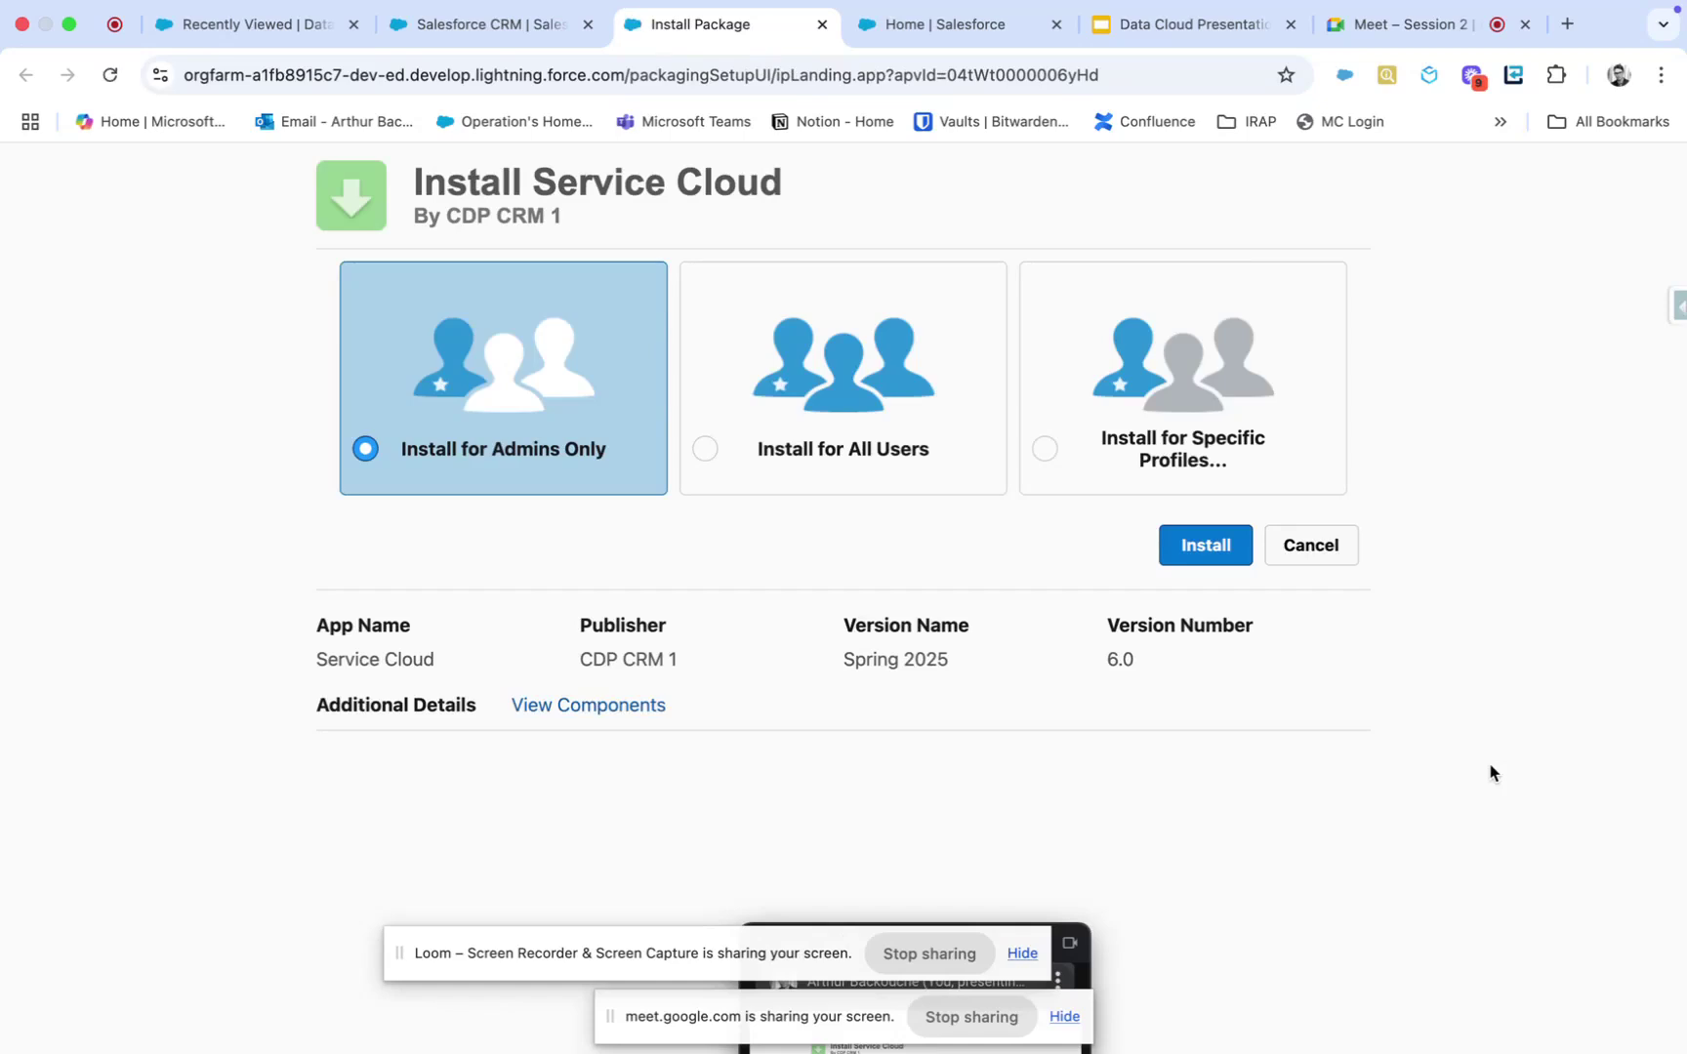
{"action": "left_click", "coordinate": [1177, 554]}
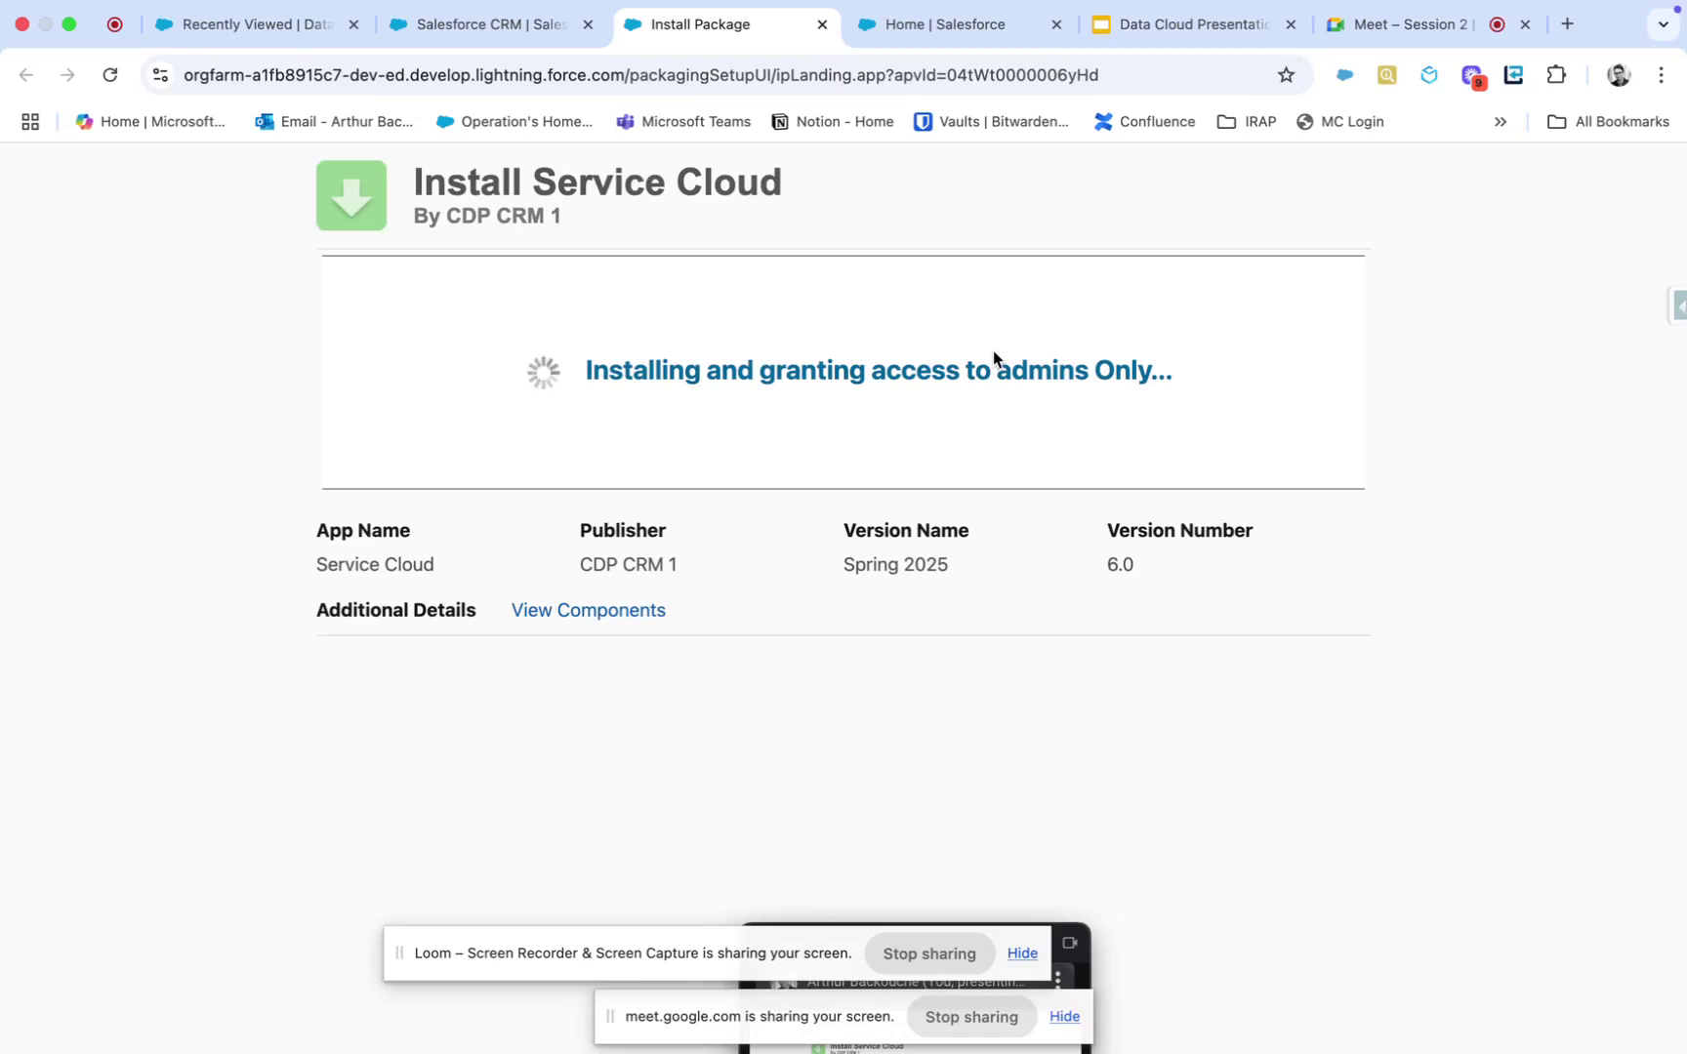
Step: Return to Data Cloud Setup and open the Marketing Cloud Engagement connection settings
{"action": "left_click", "coordinate": [509, 43]}
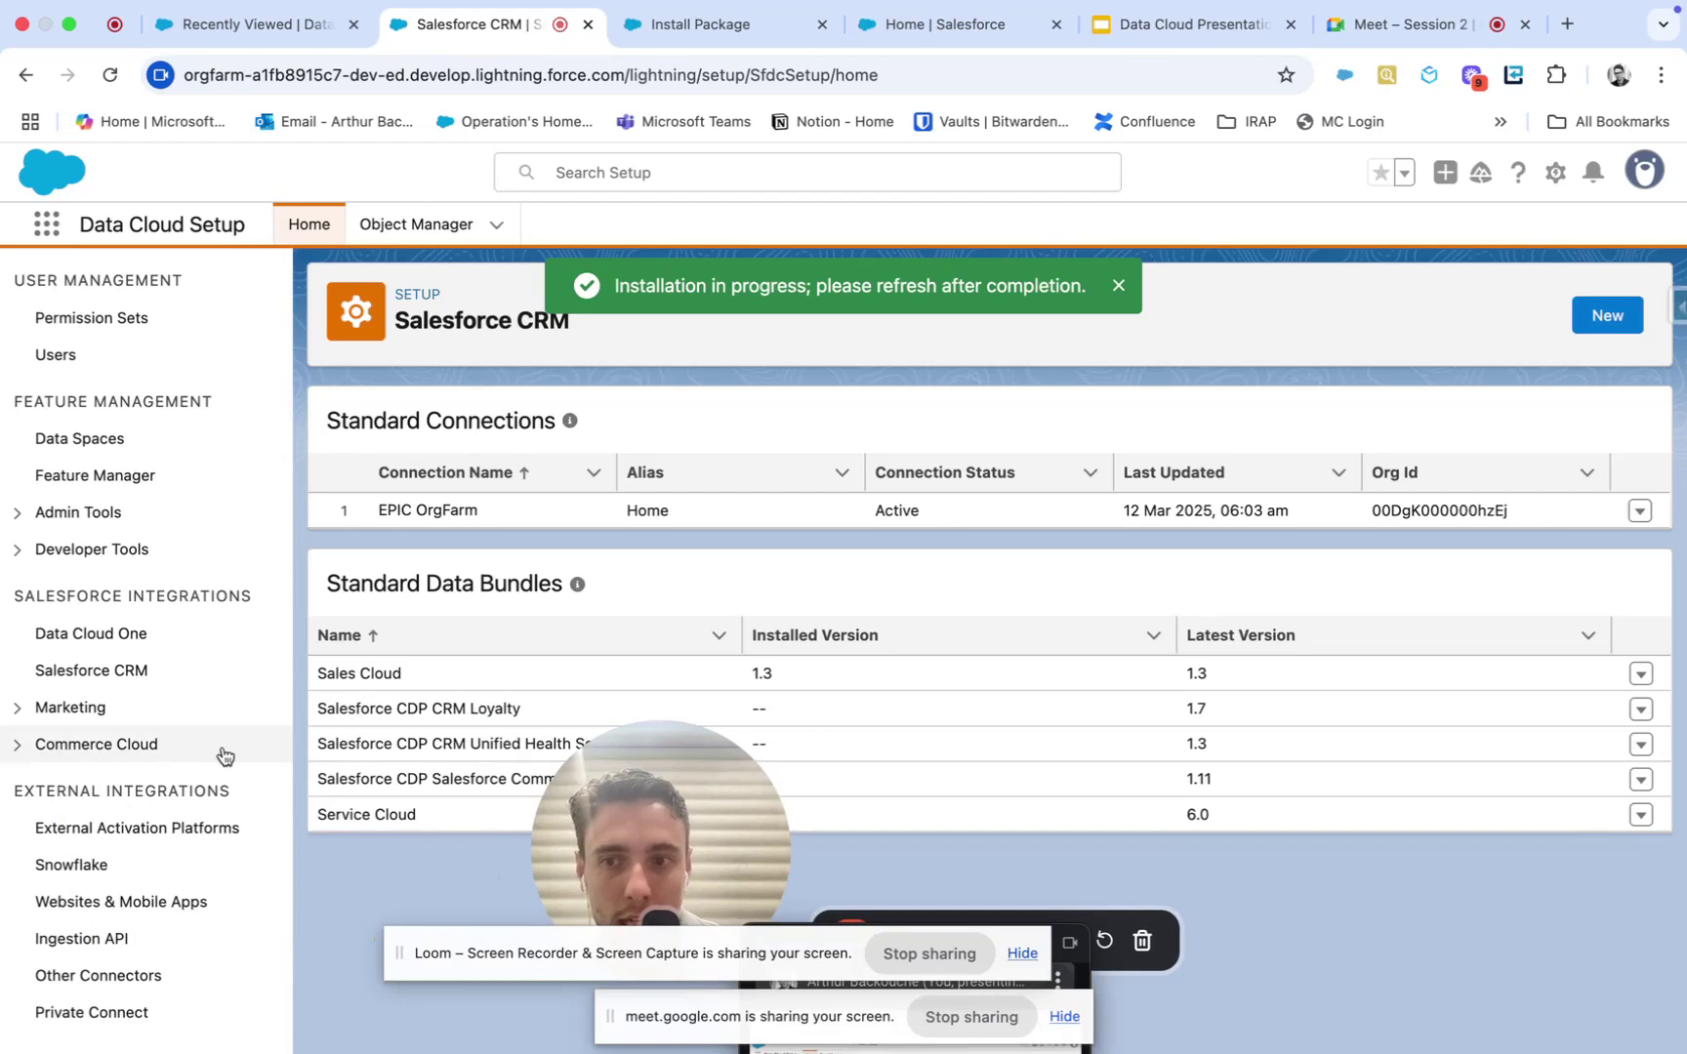
{"action": "left_click", "coordinate": [19, 710]}
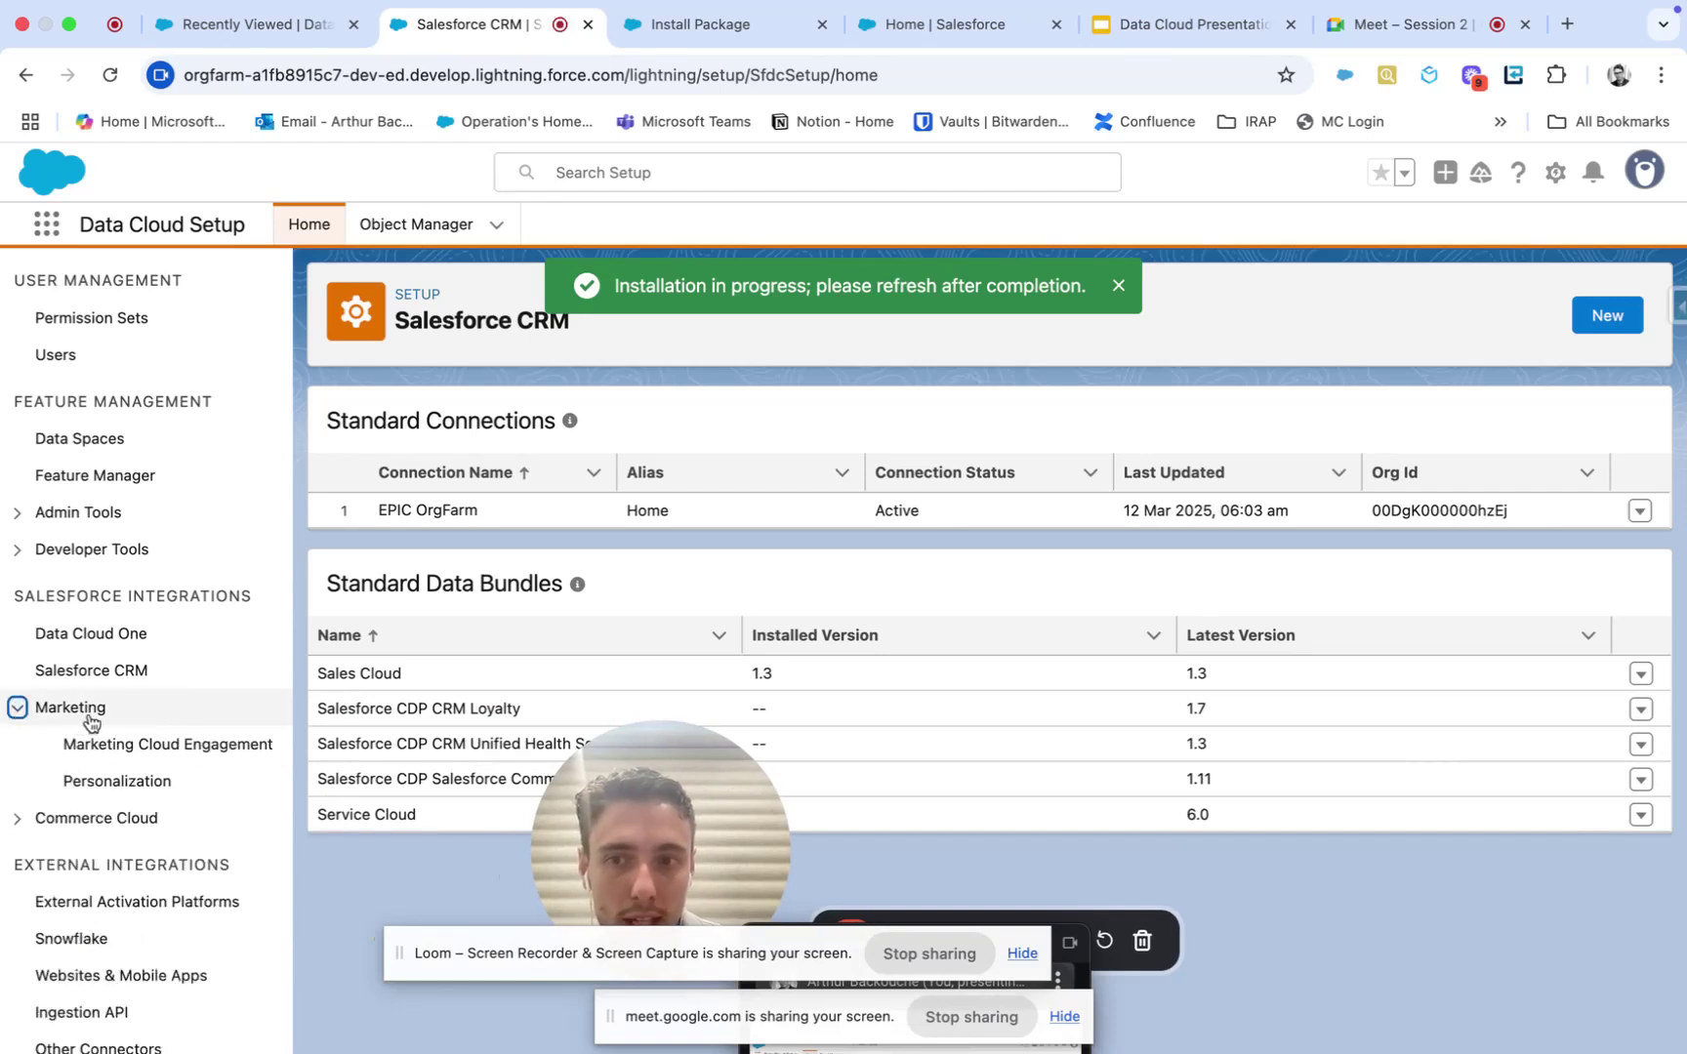
{"action": "left_click", "coordinate": [113, 757]}
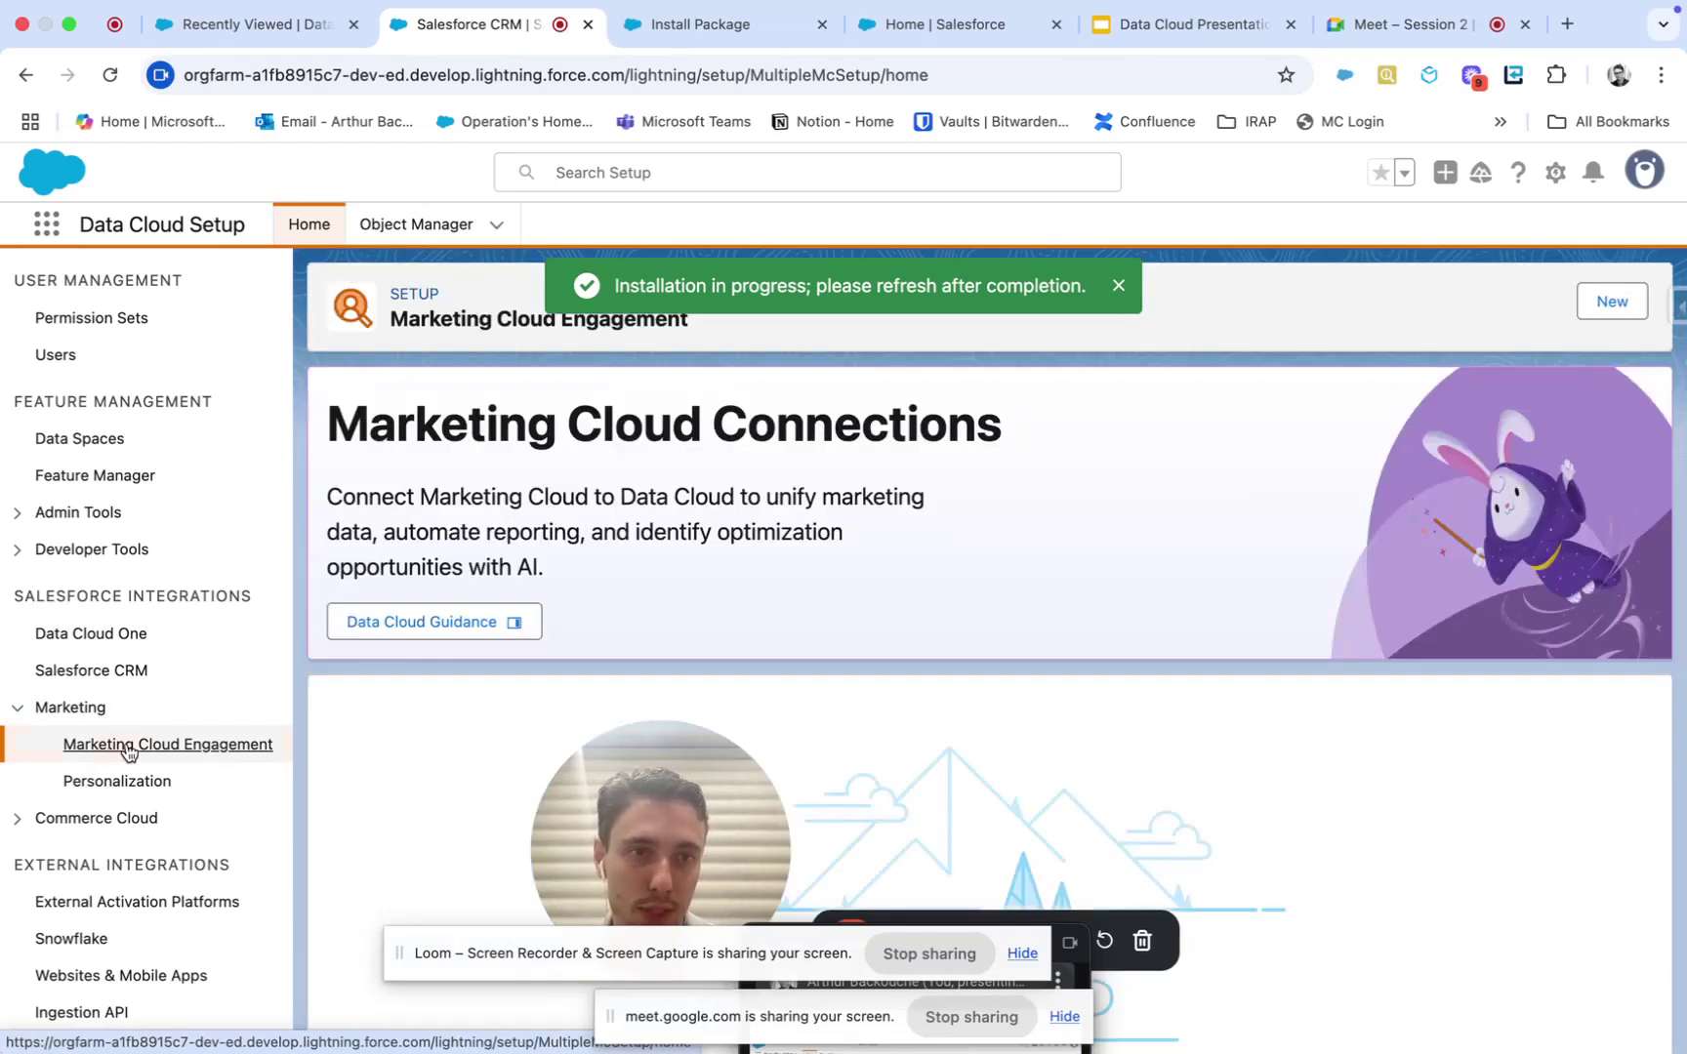
Step: Review the Marketing Cloud Engagement and Personalization connection pages, briefly opening the sign-in for a new Personalization connection
{"action": "scroll", "coordinate": [772, 685], "scroll_direction": "down", "scroll_amount": 2}
{"action": "scroll", "coordinate": [772, 685], "scroll_direction": "up", "scroll_amount": 2}
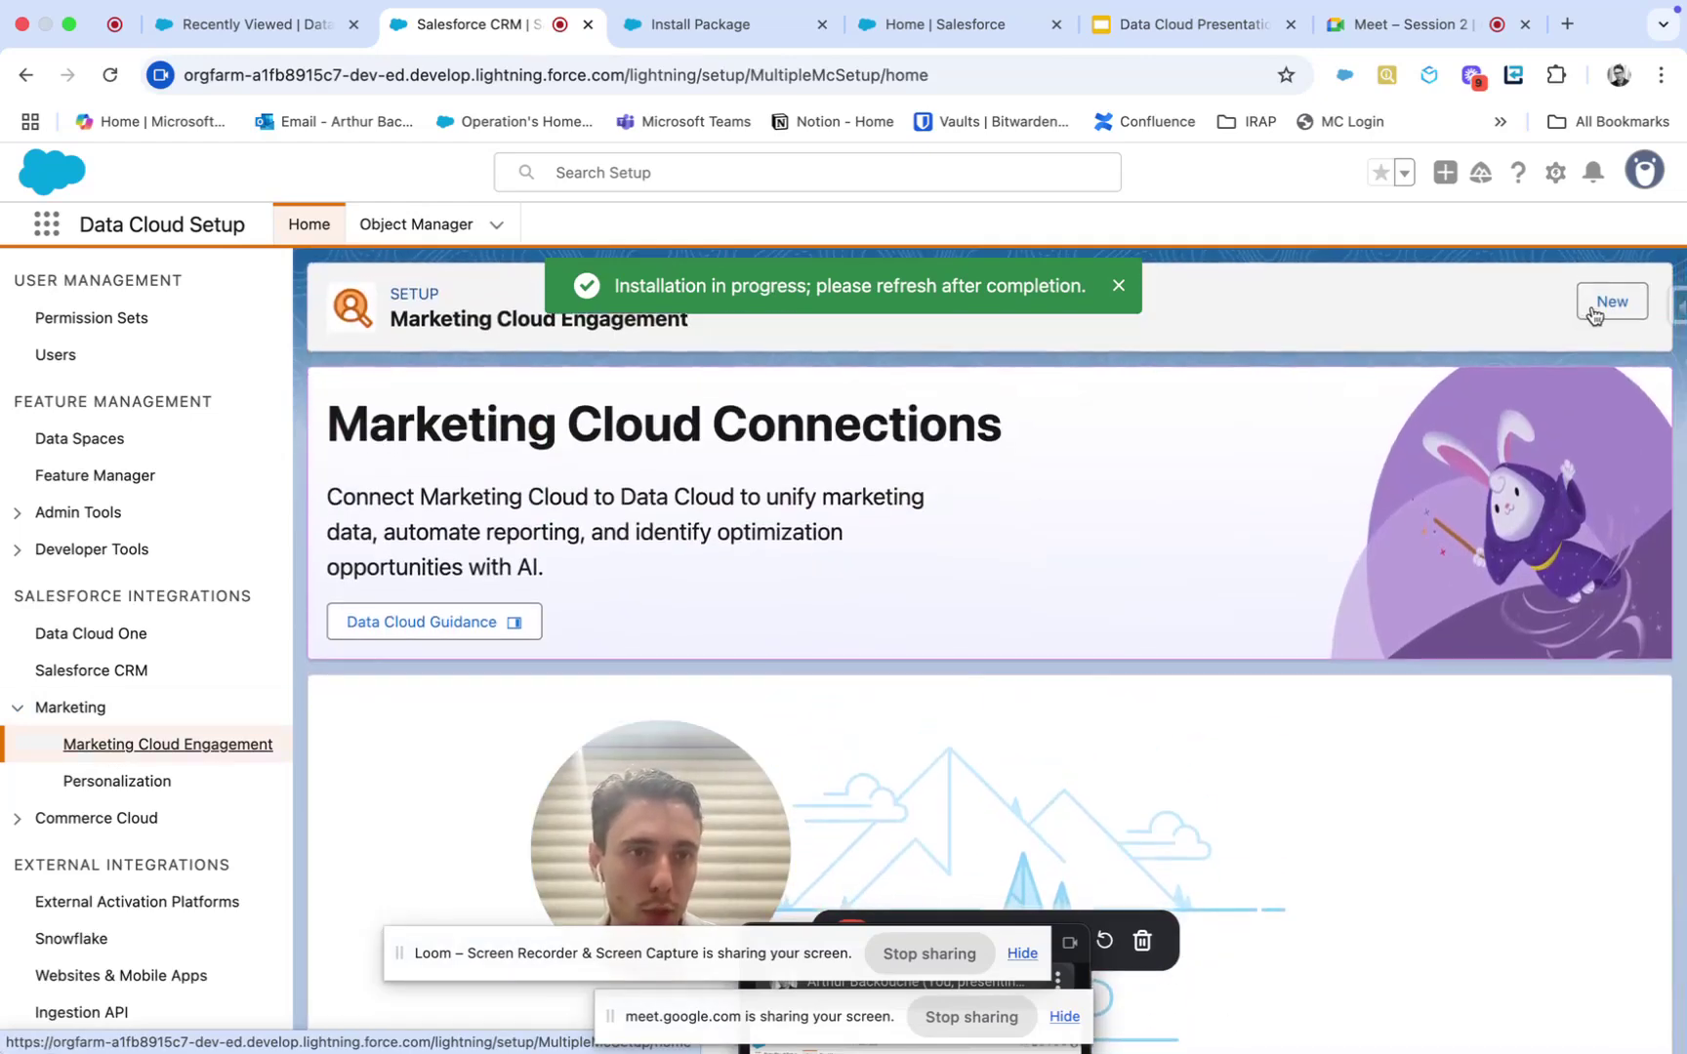
{"action": "left_click", "coordinate": [154, 786]}
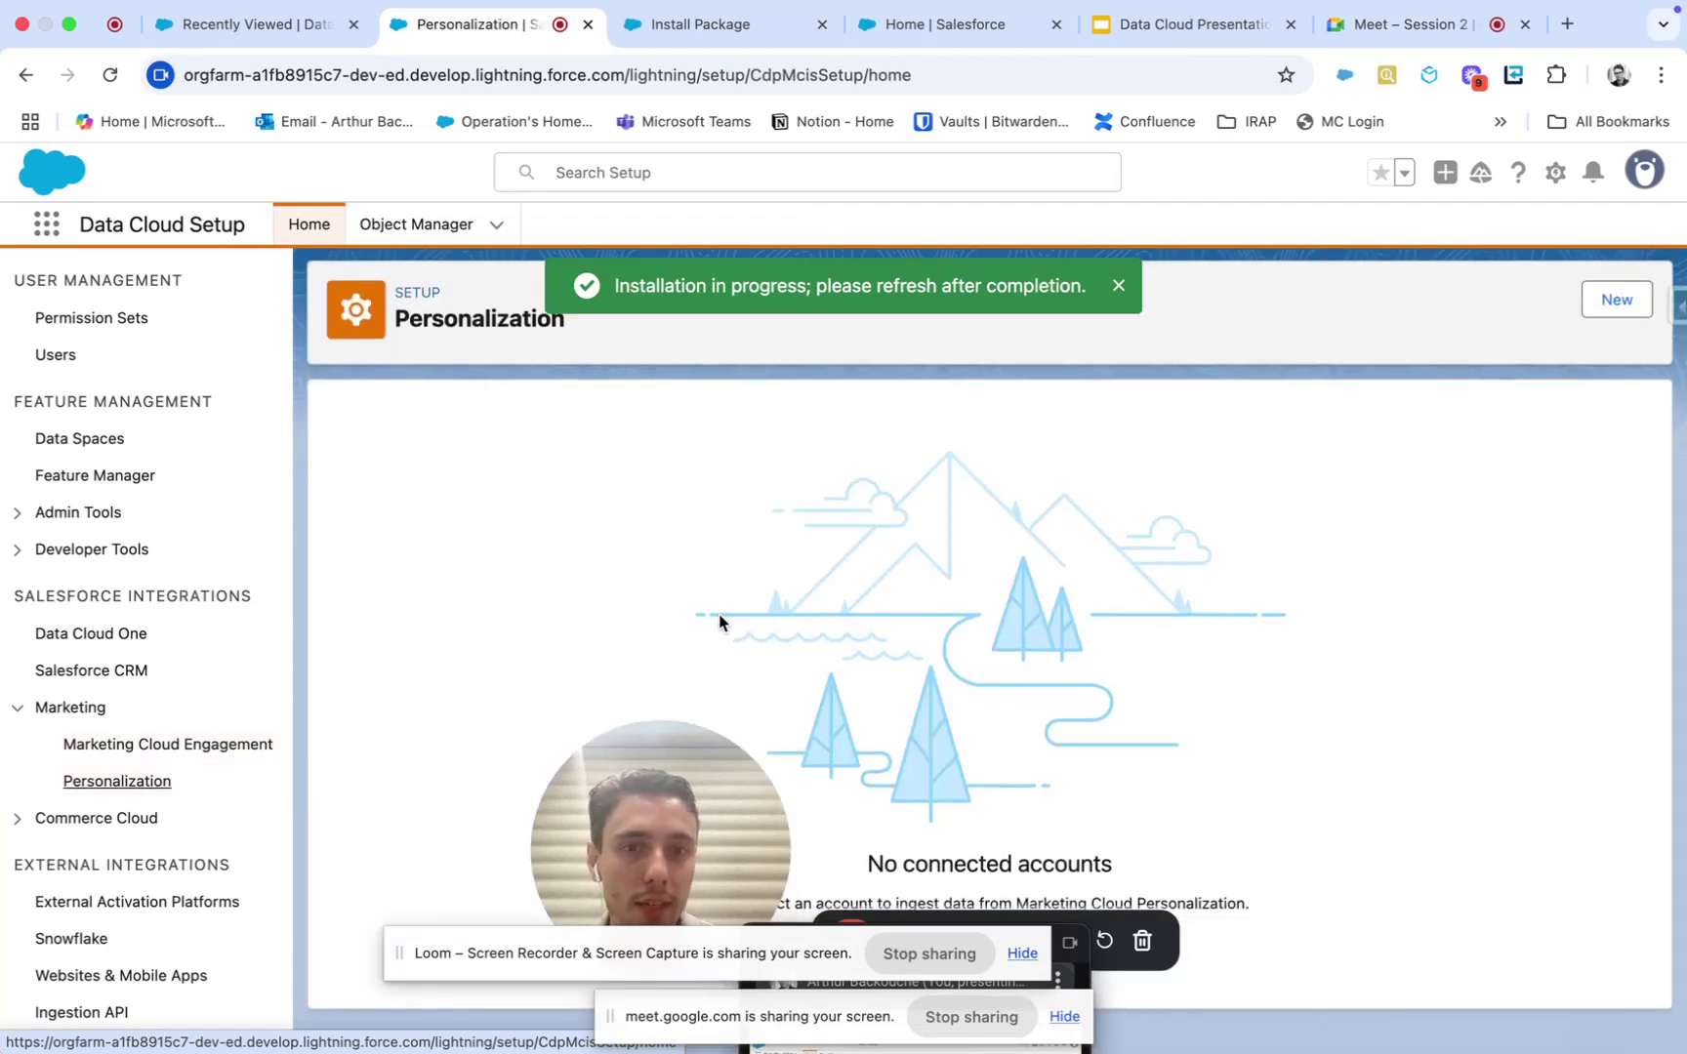
{"action": "left_click", "coordinate": [1610, 301]}
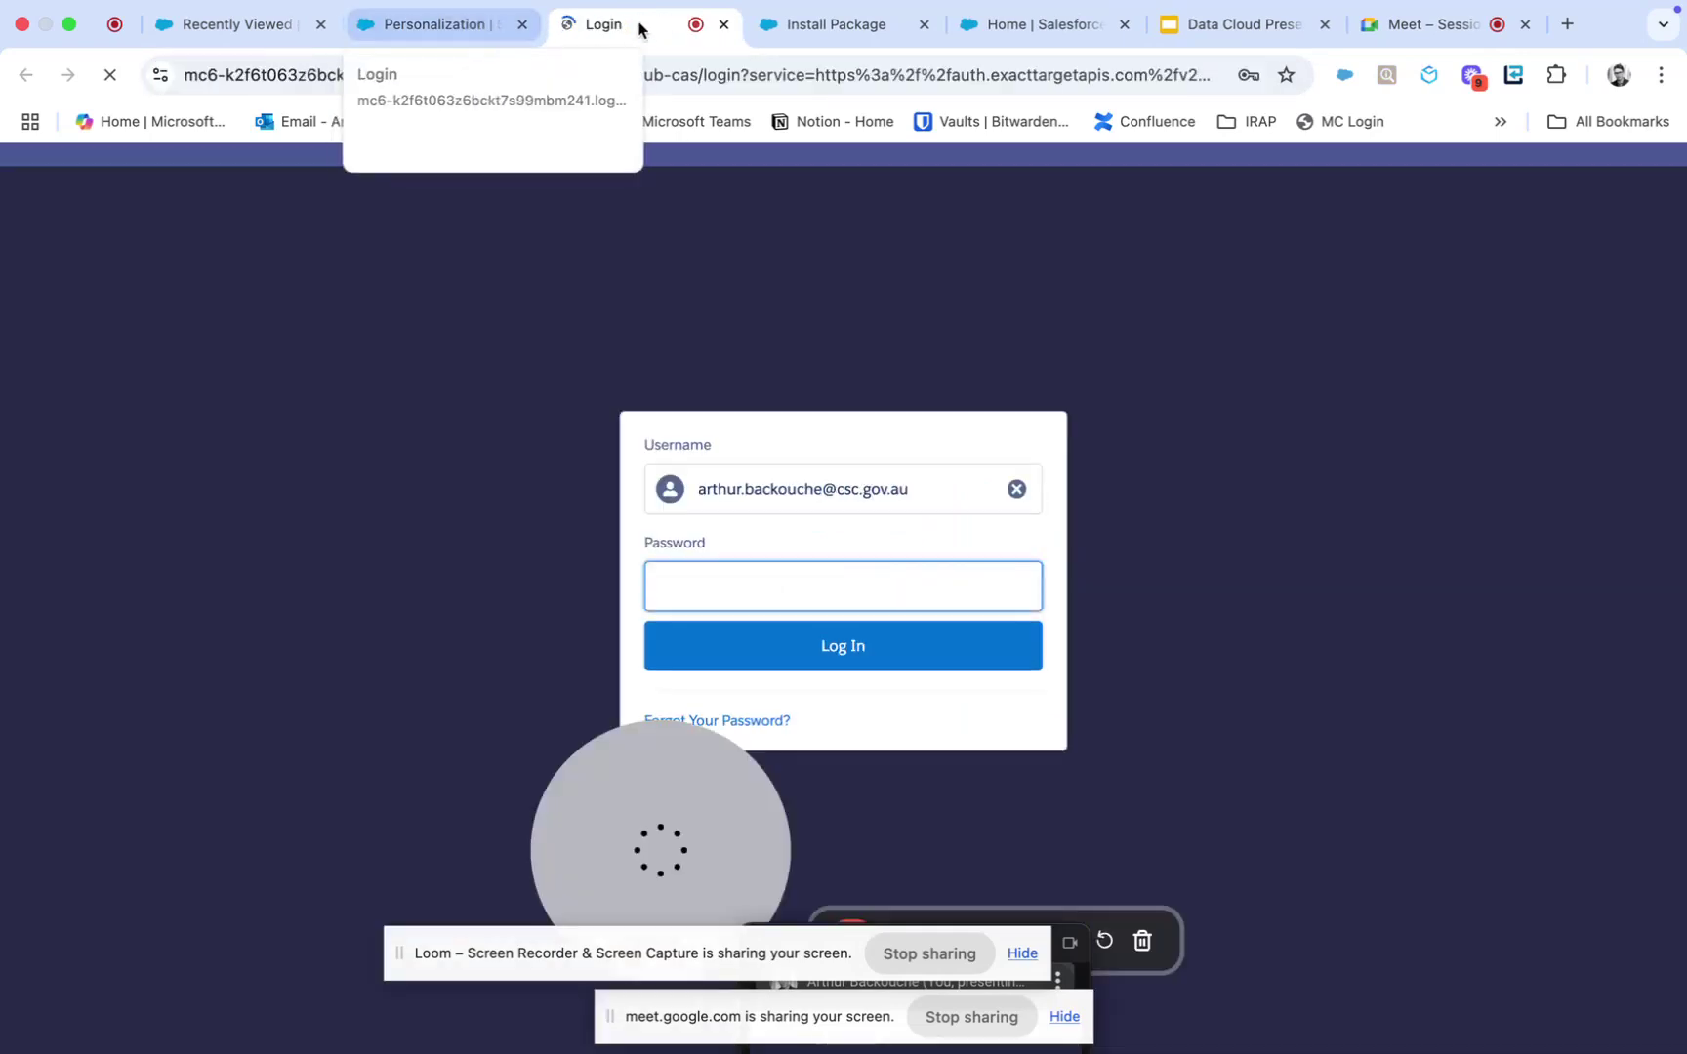
{"action": "left_click", "coordinate": [724, 25]}
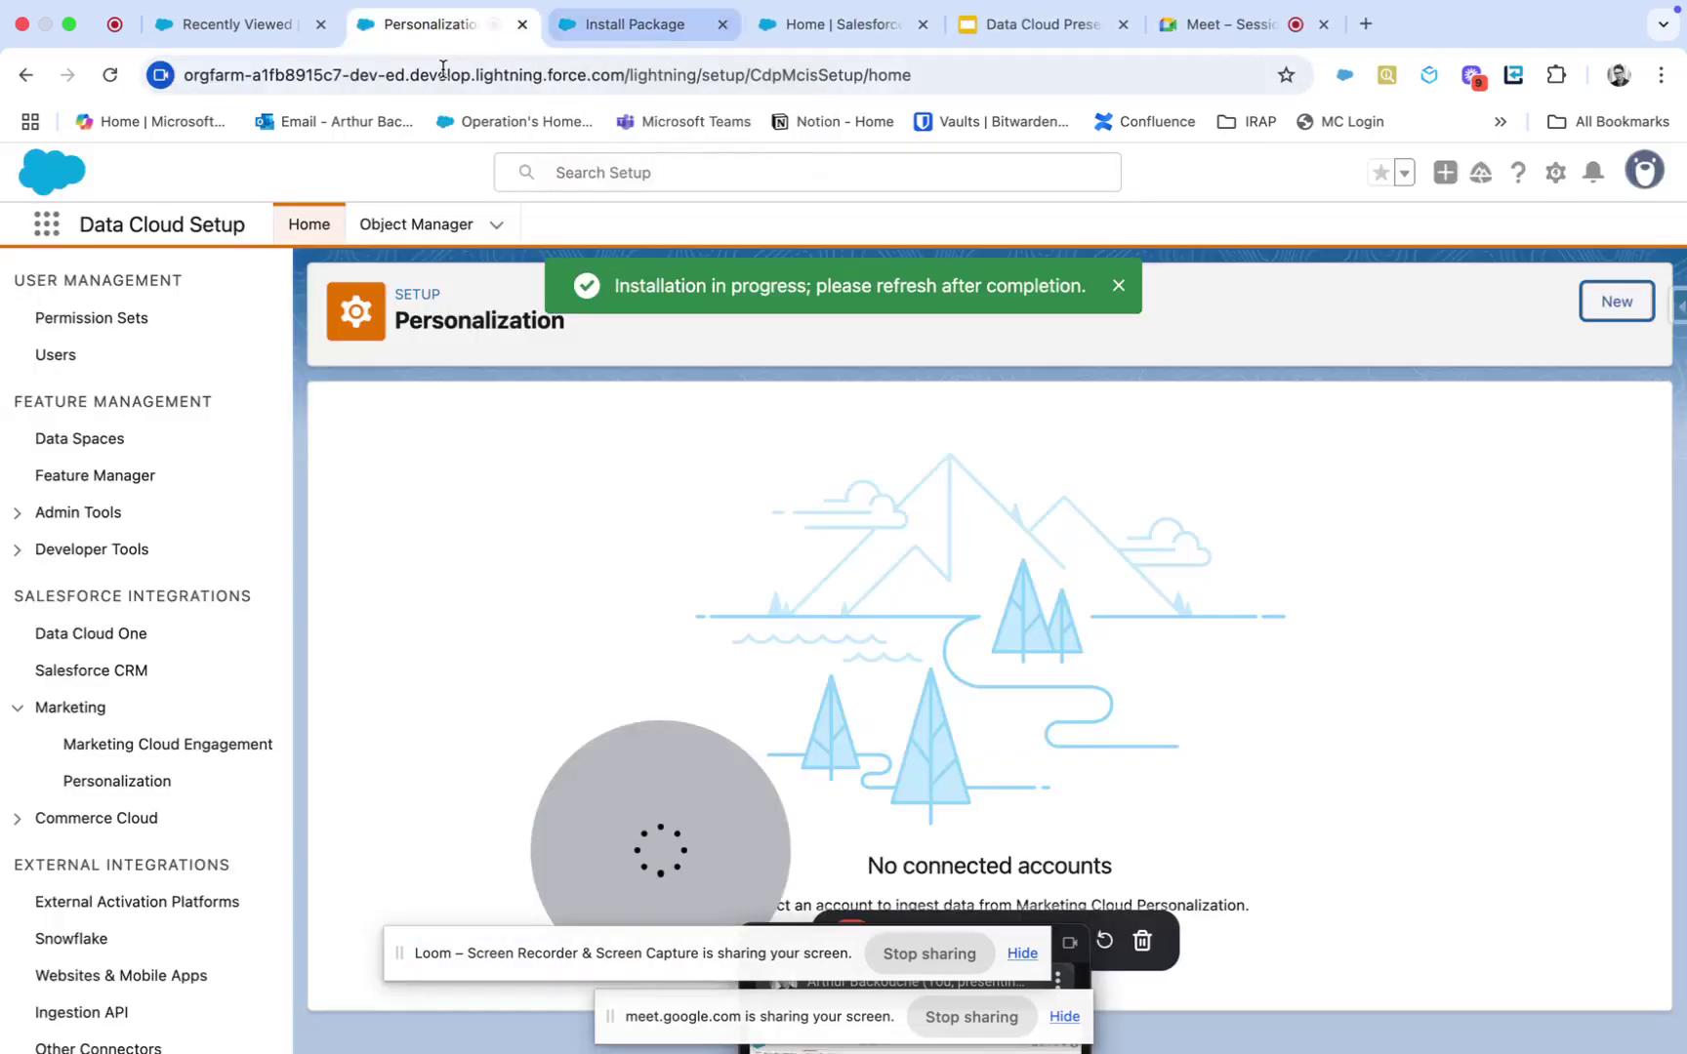
{"action": "left_click", "coordinate": [152, 744]}
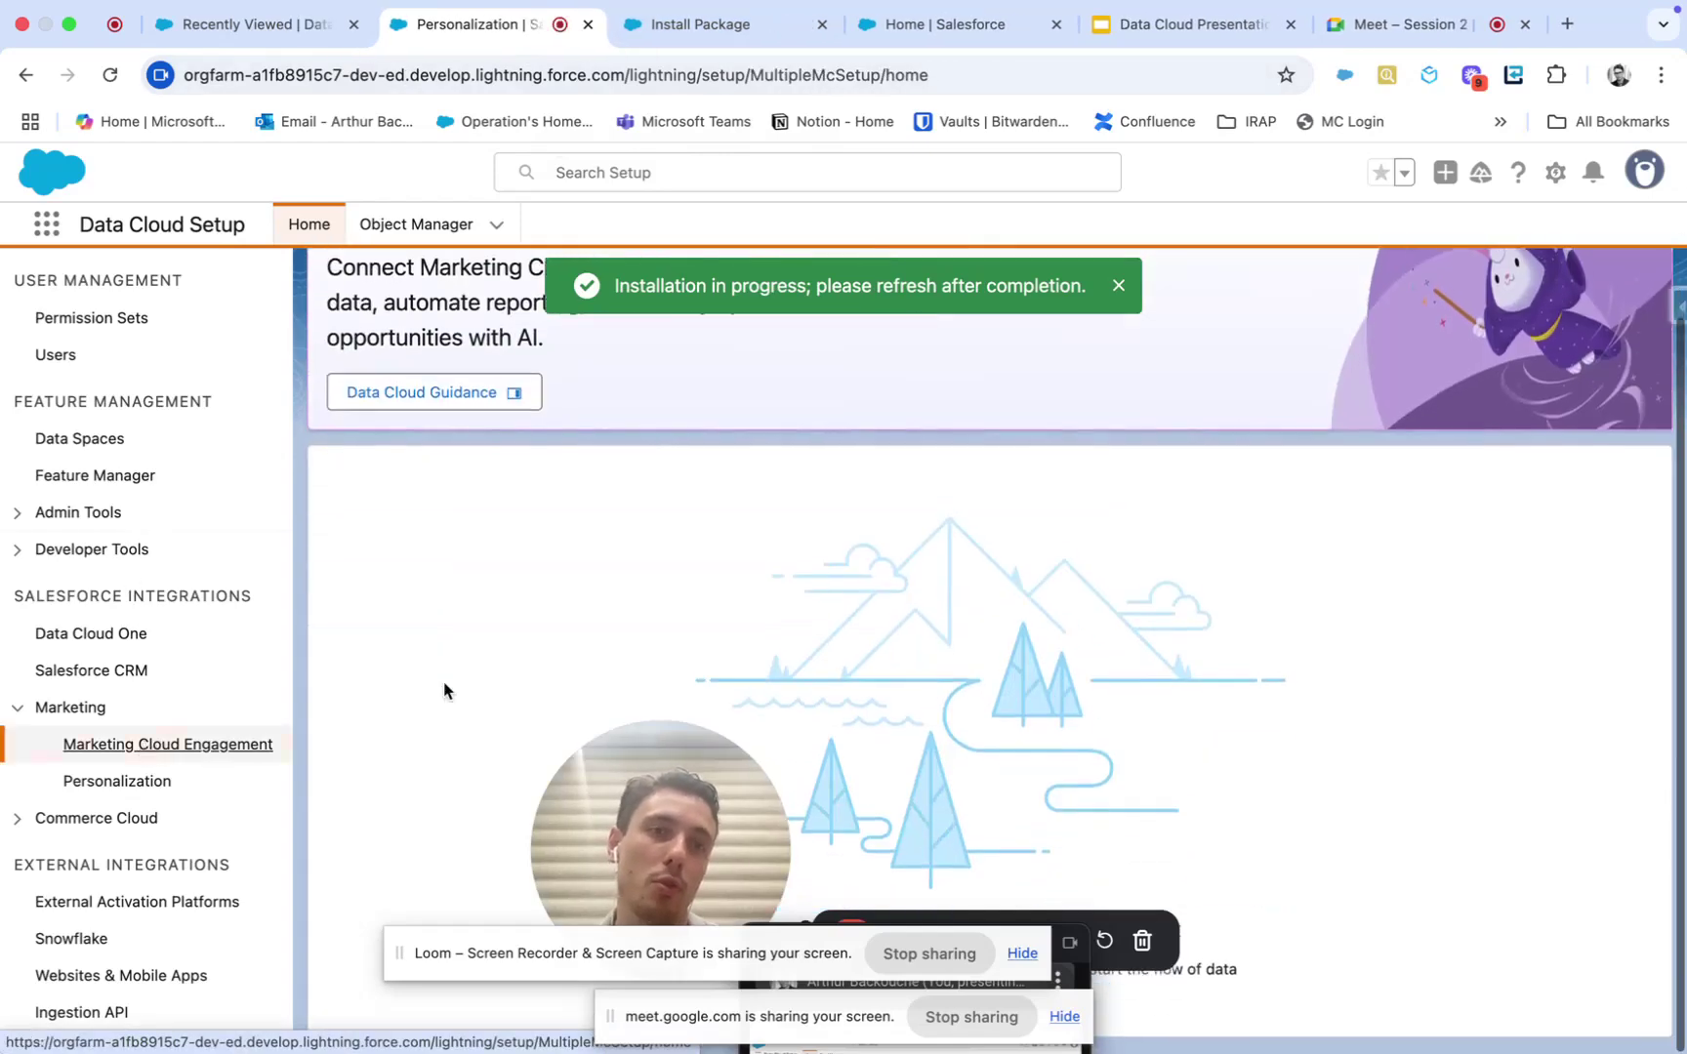
Step: Collapse the Marketing integrations and open the B2C Commerce connection settings under Commerce Cloud
{"action": "left_click", "coordinate": [23, 711]}
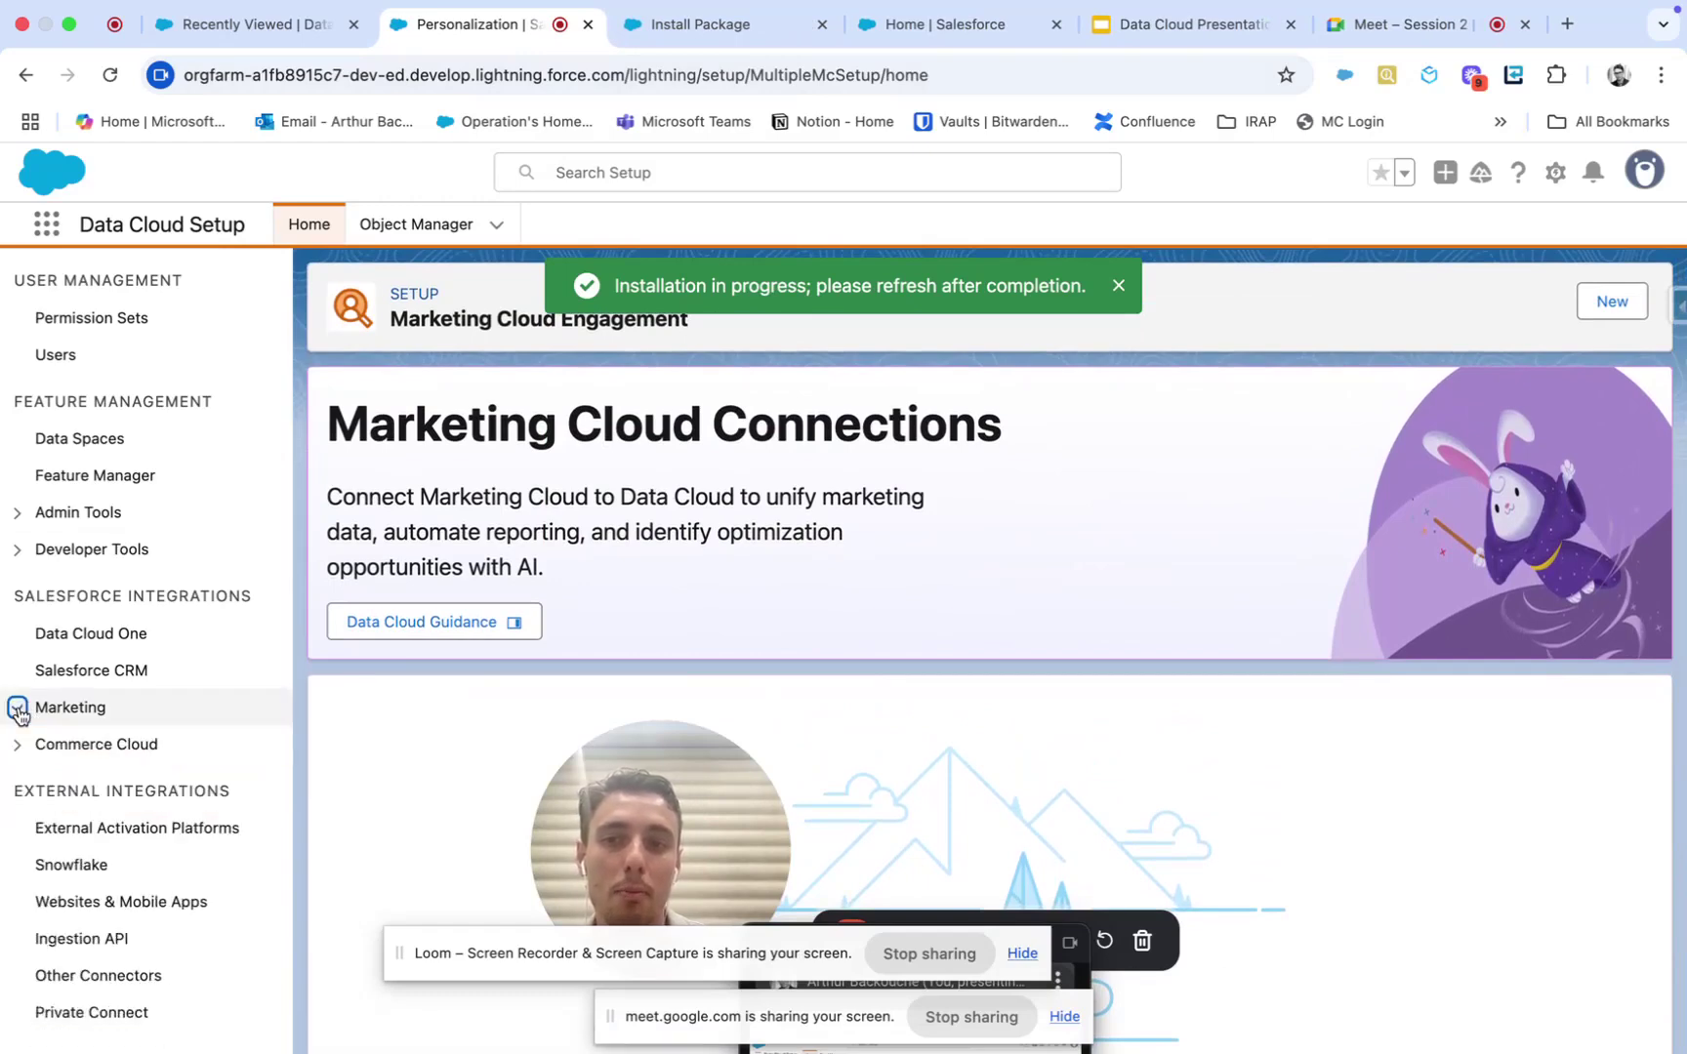
{"action": "left_click", "coordinate": [19, 745]}
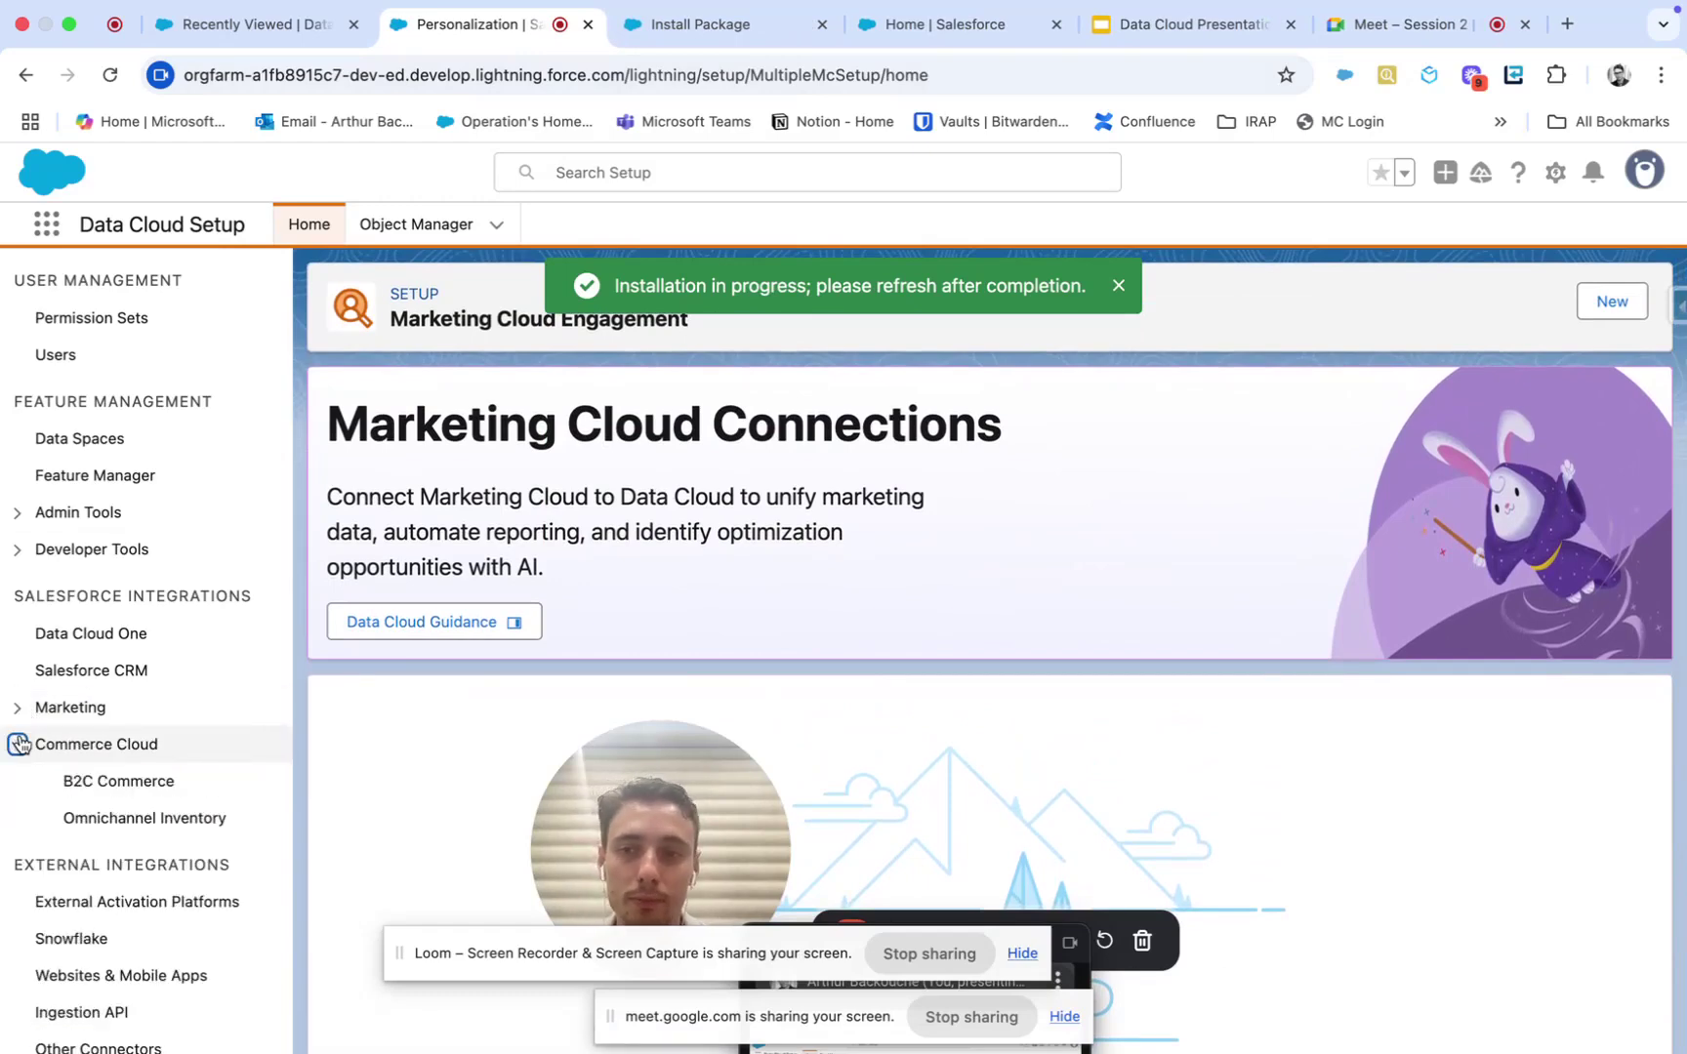
{"action": "left_click", "coordinate": [102, 784]}
{"action": "scroll", "coordinate": [101, 791], "scroll_direction": "down", "scroll_amount": 2}
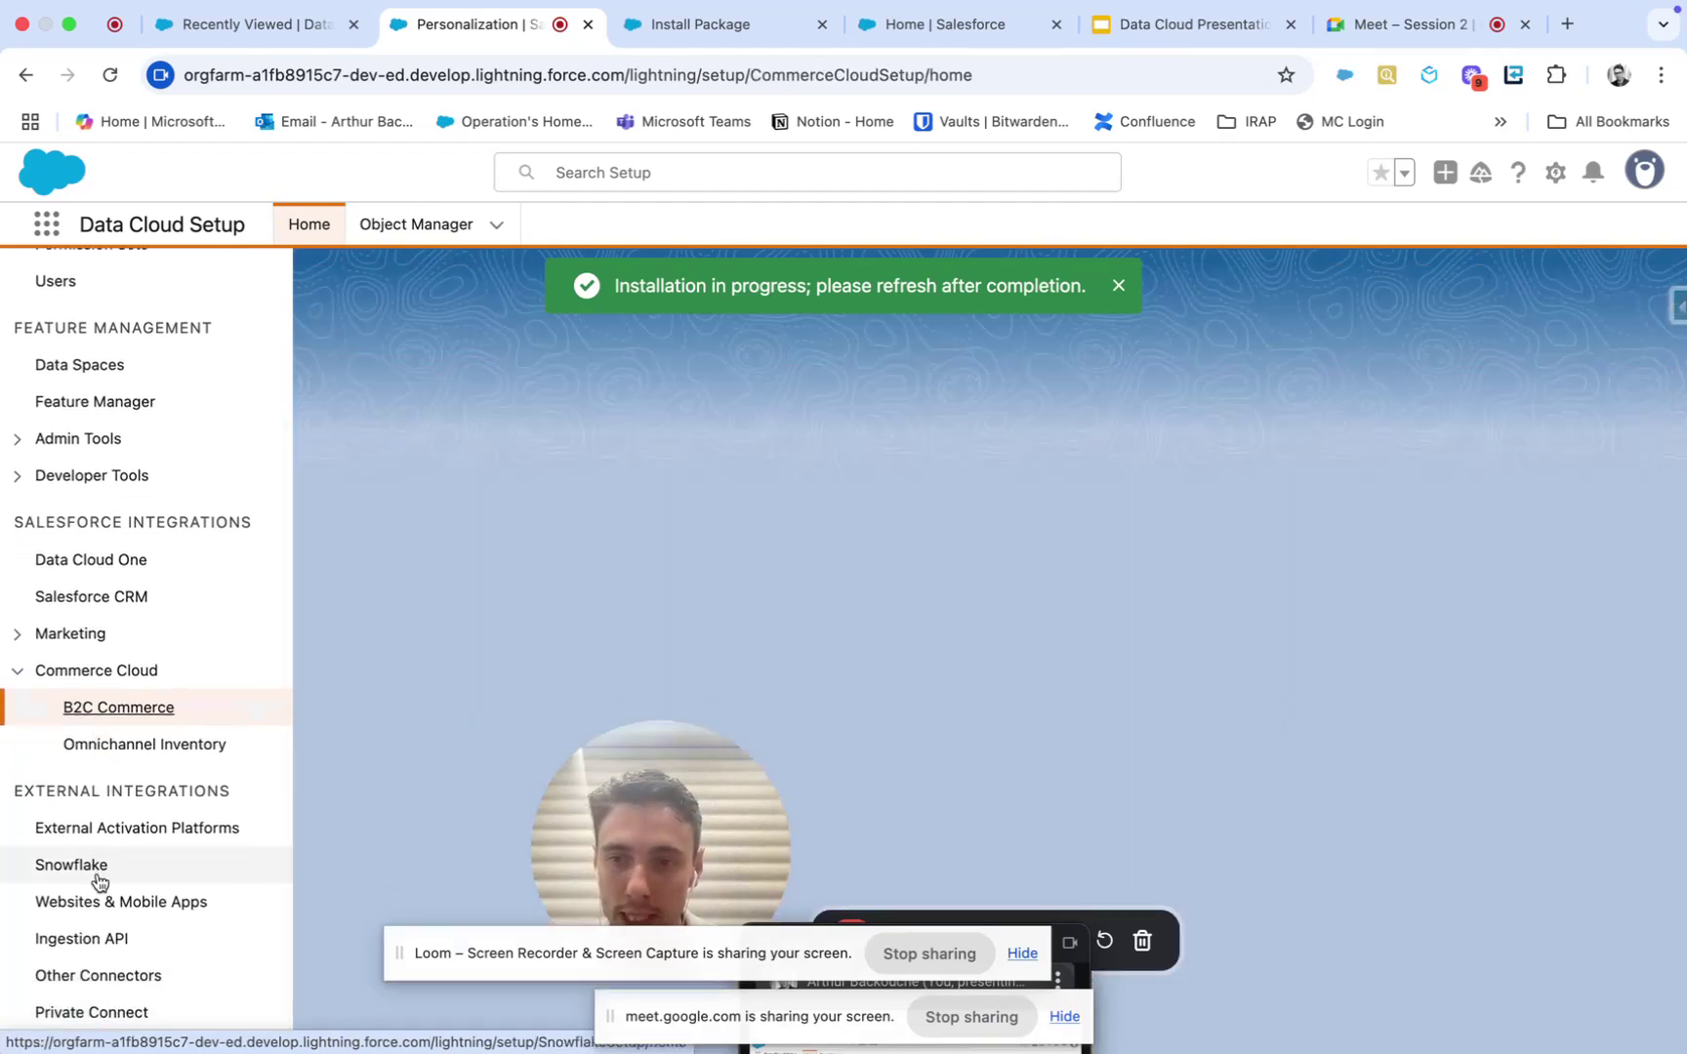
Step: Look through the Ingestion API, Websites & Mobile Apps and Snowflake connector pages, then collapse the Commerce Cloud group
{"action": "left_click", "coordinate": [98, 940]}
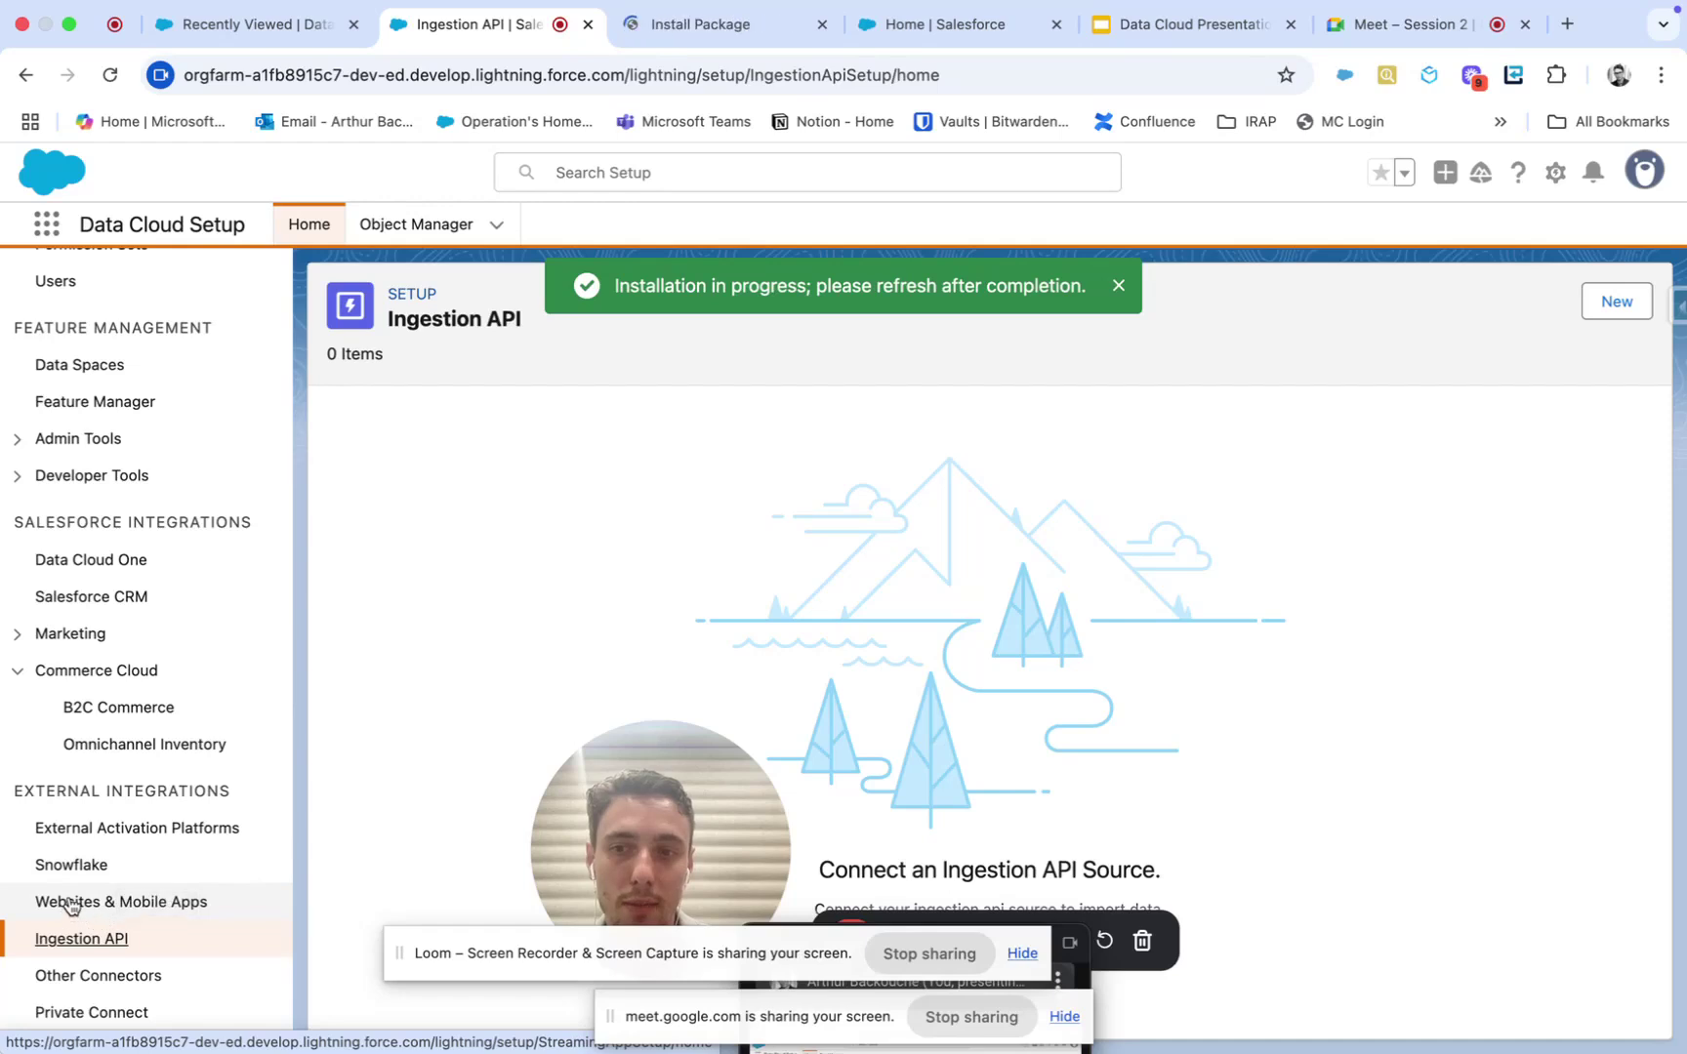
{"action": "left_click", "coordinate": [83, 896]}
{"action": "left_click", "coordinate": [86, 875]}
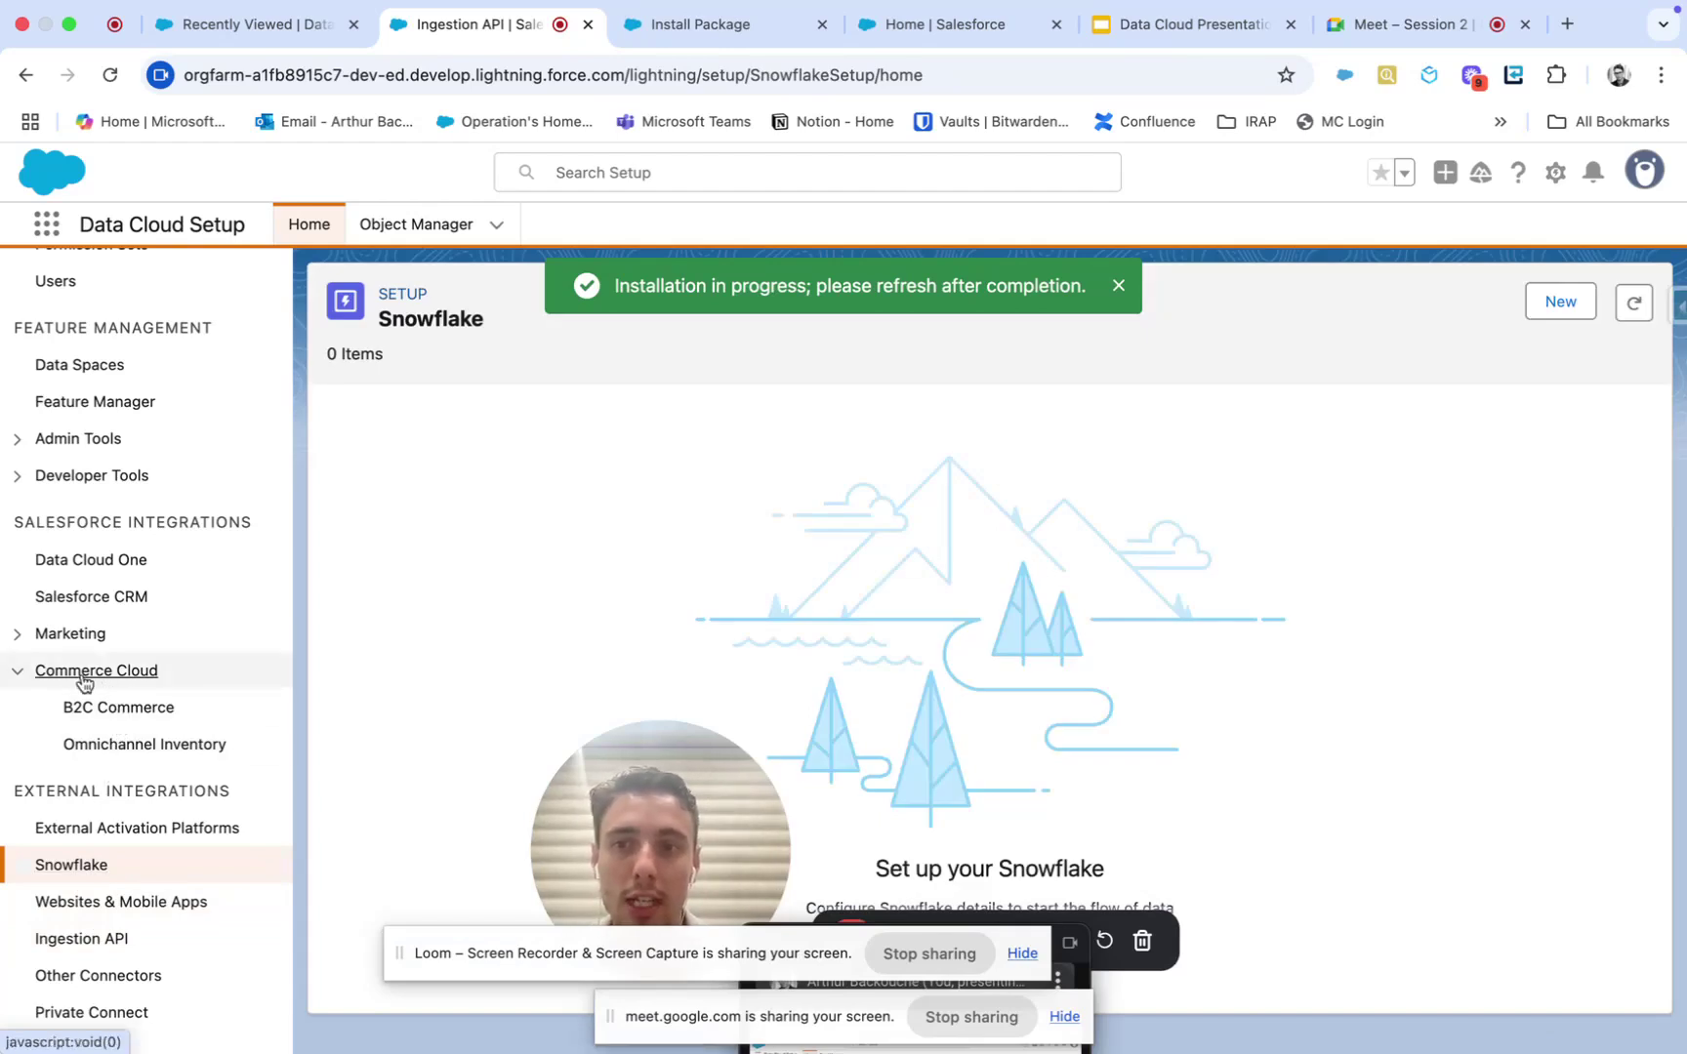
{"action": "left_click", "coordinate": [109, 671]}
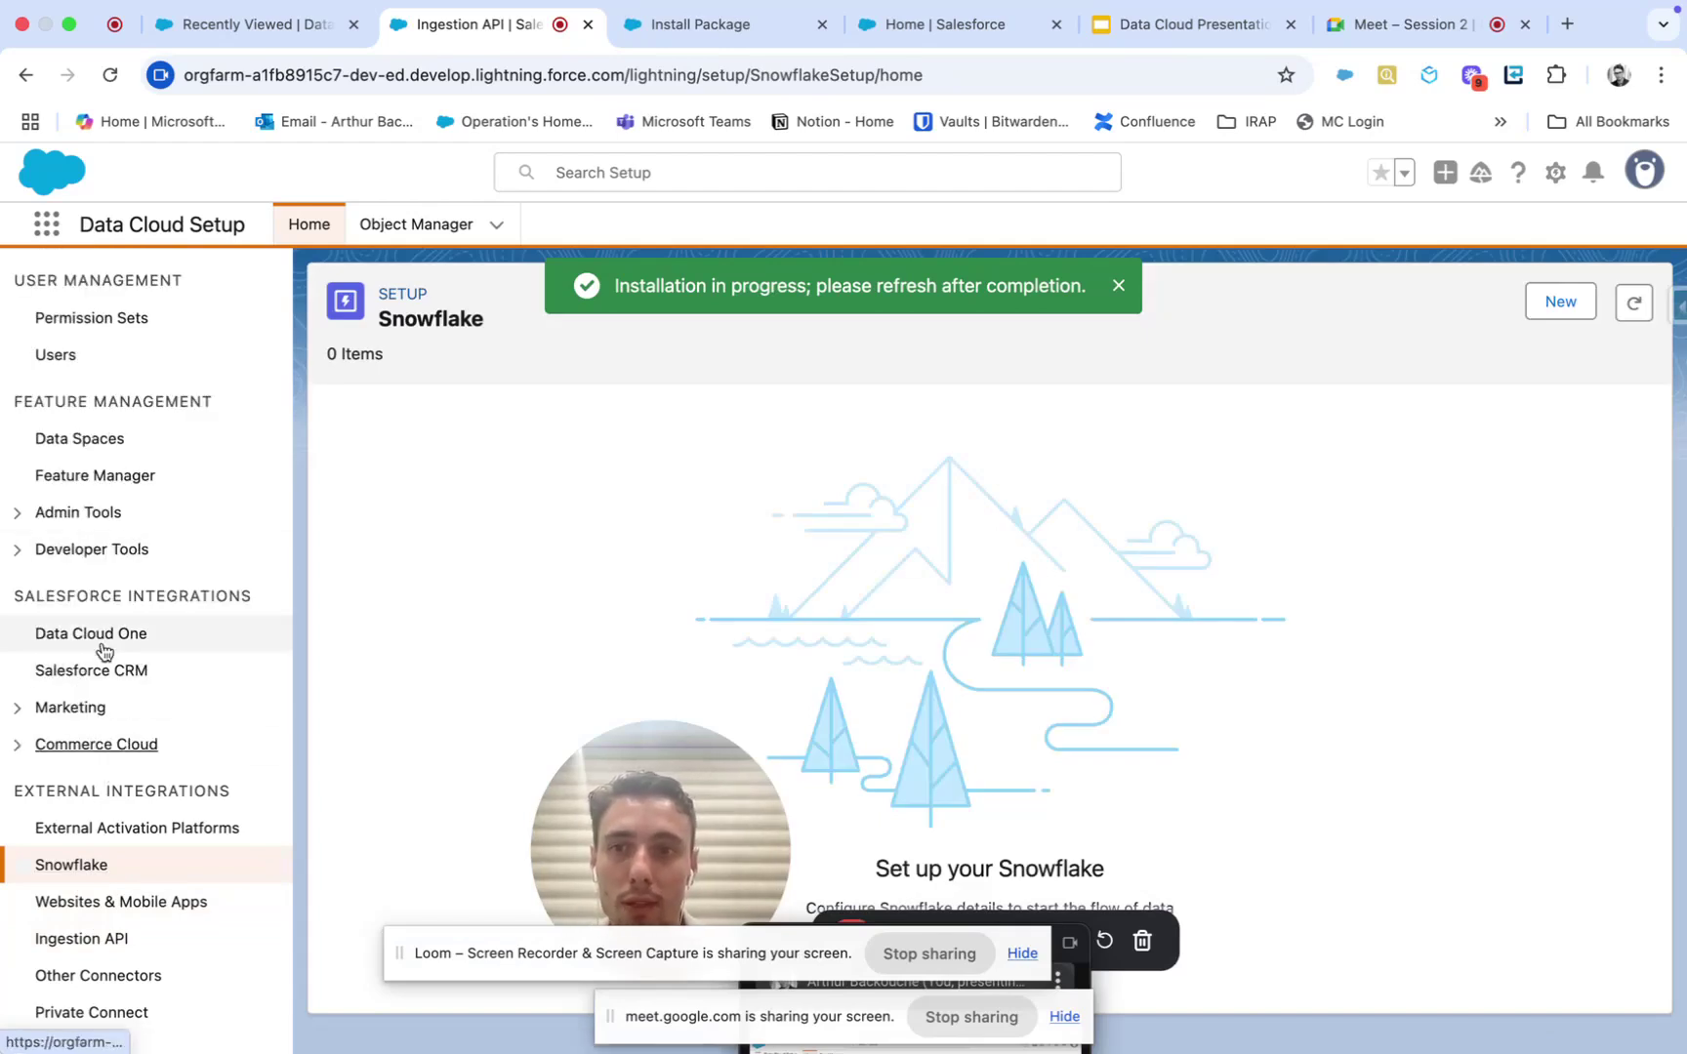
Step: Close out the Service Cloud package installation and check that bundle's versions on the Salesforce CRM setup page
{"action": "left_click", "coordinate": [691, 26]}
{"action": "left_click", "coordinate": [1303, 444]}
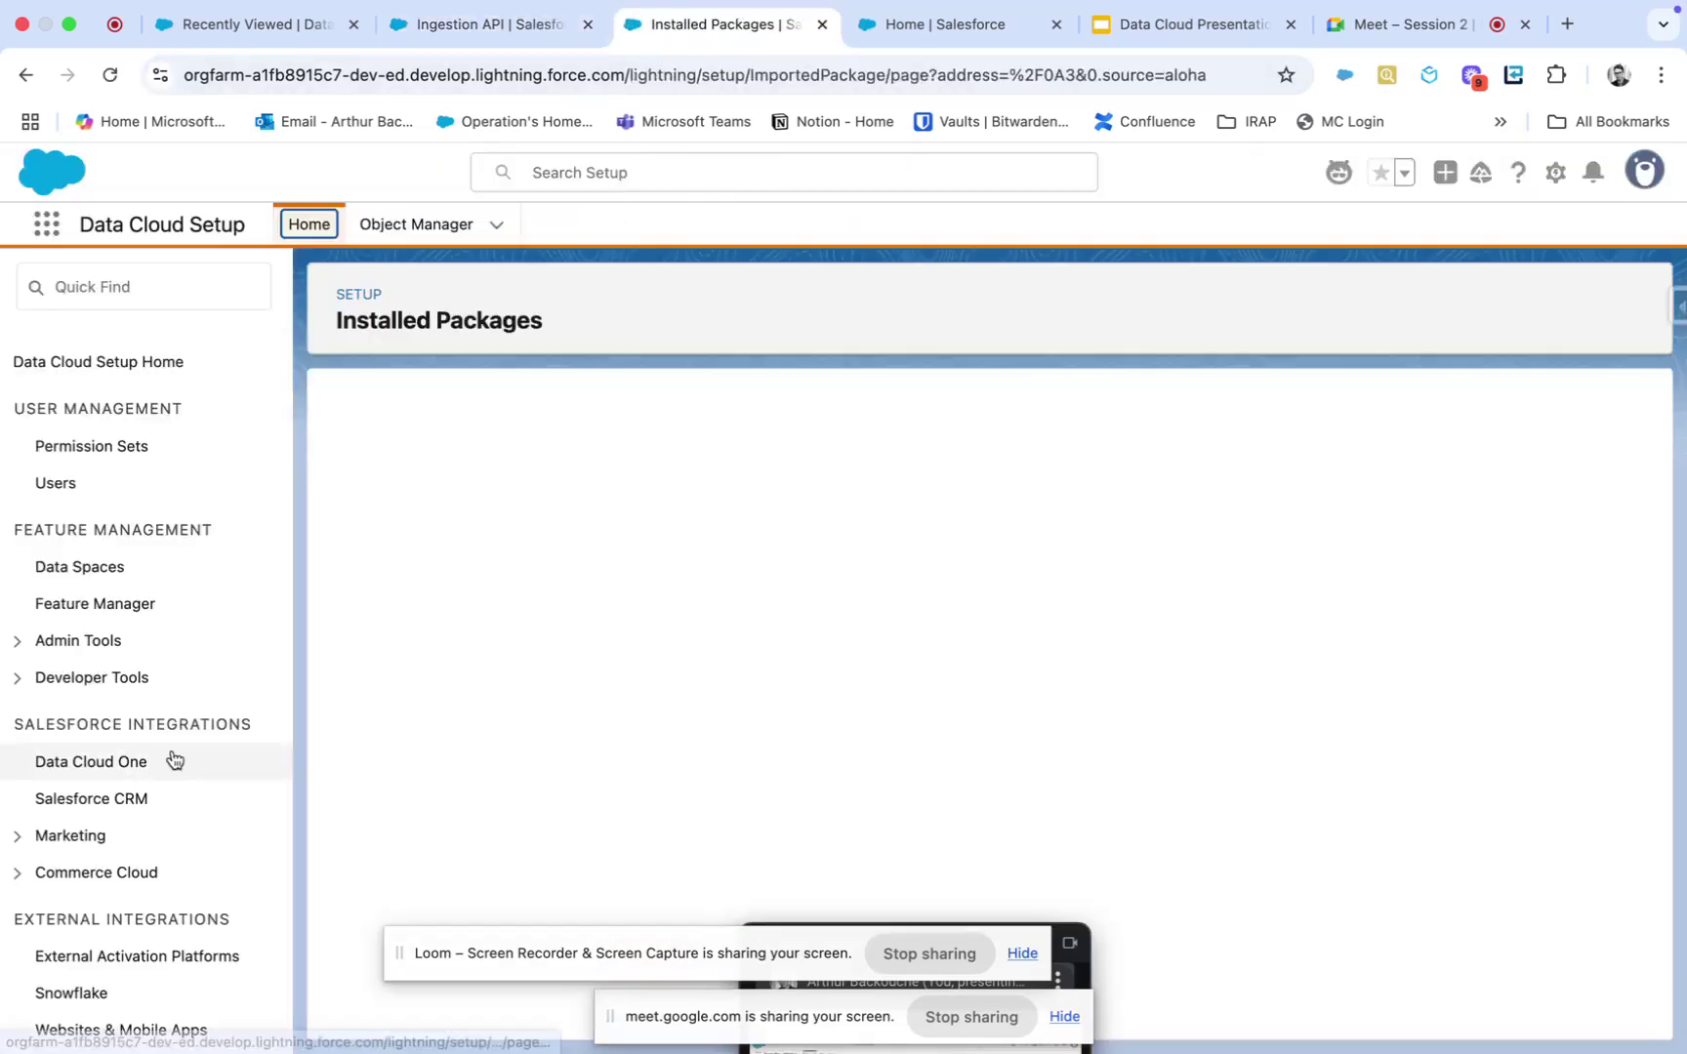
{"action": "scroll", "coordinate": [115, 778], "scroll_direction": "down", "scroll_amount": 2}
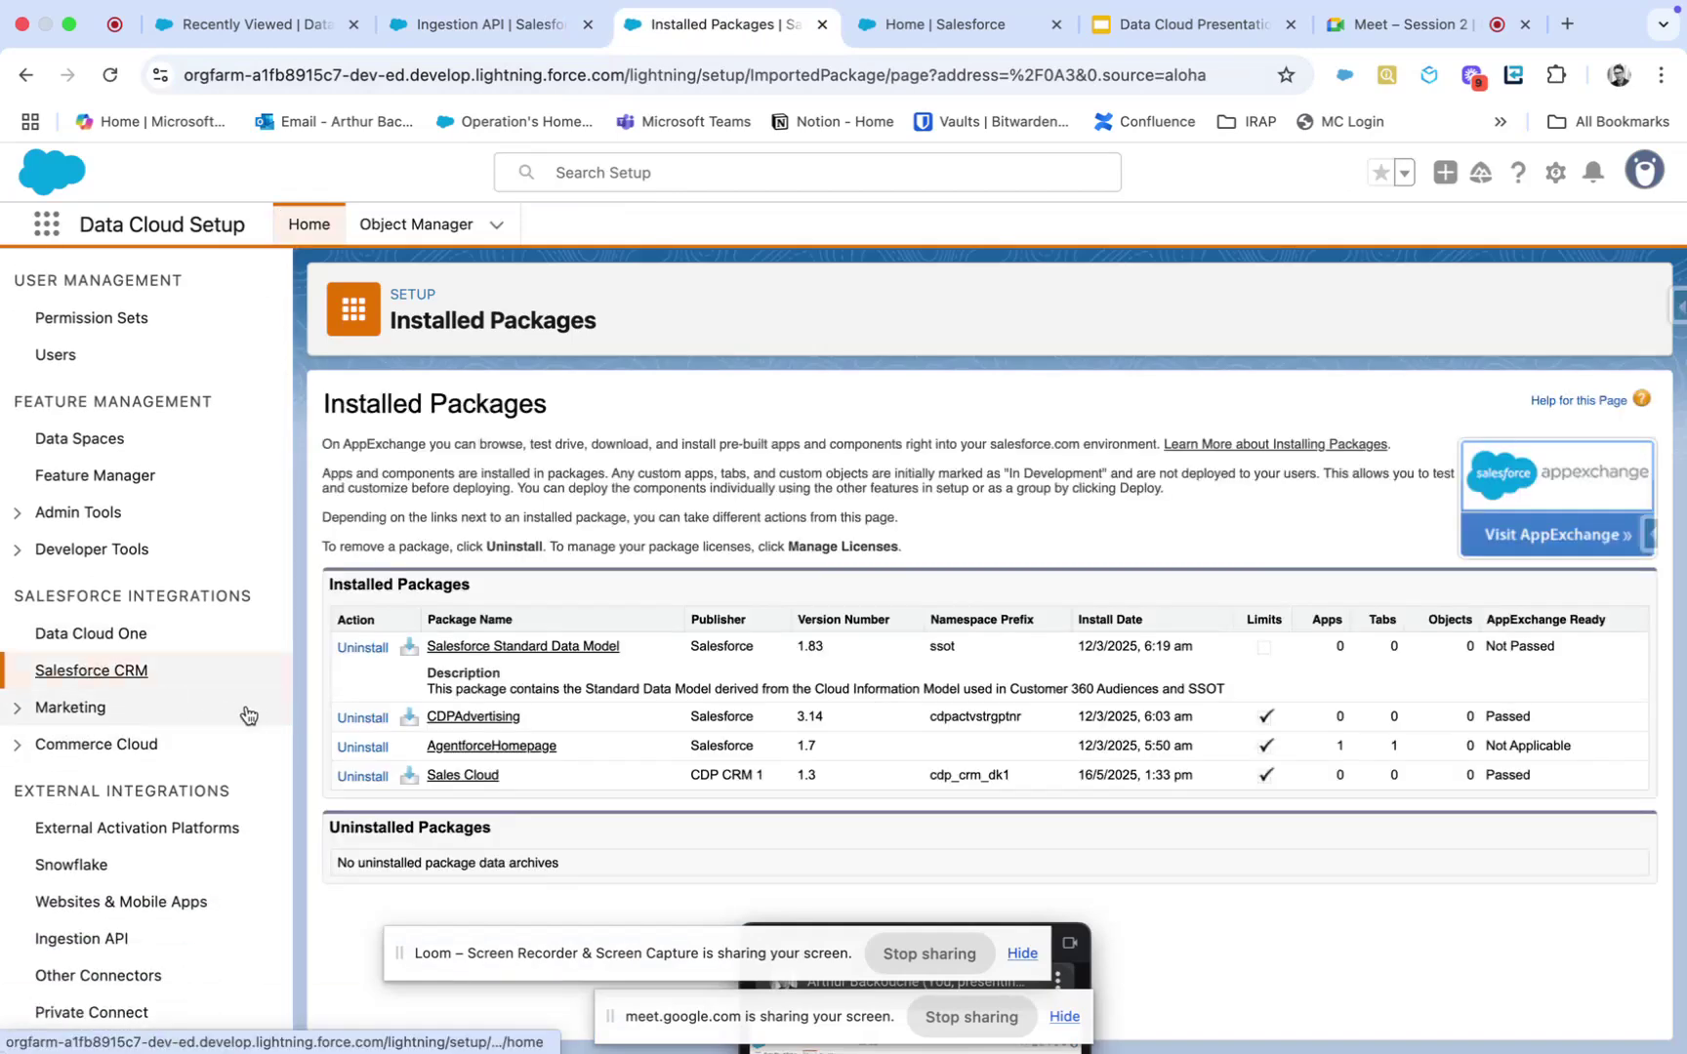
{"action": "left_click", "coordinate": [115, 673]}
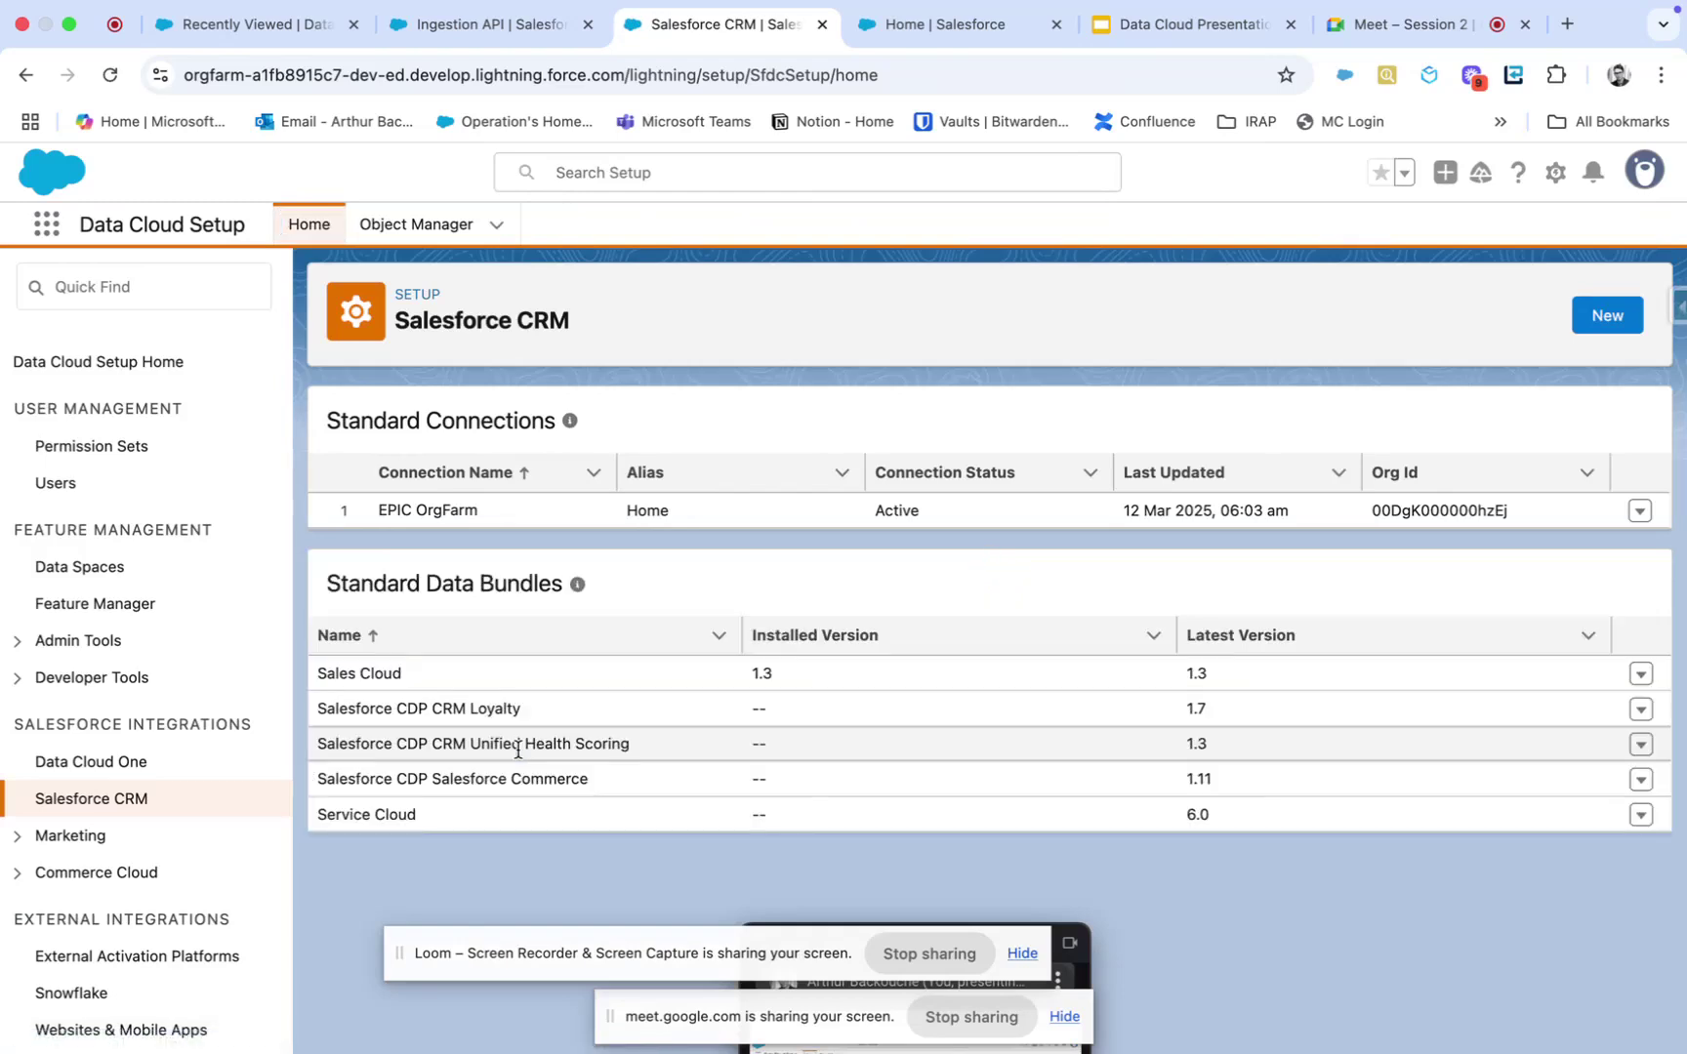
{"action": "left_click", "coordinate": [514, 820]}
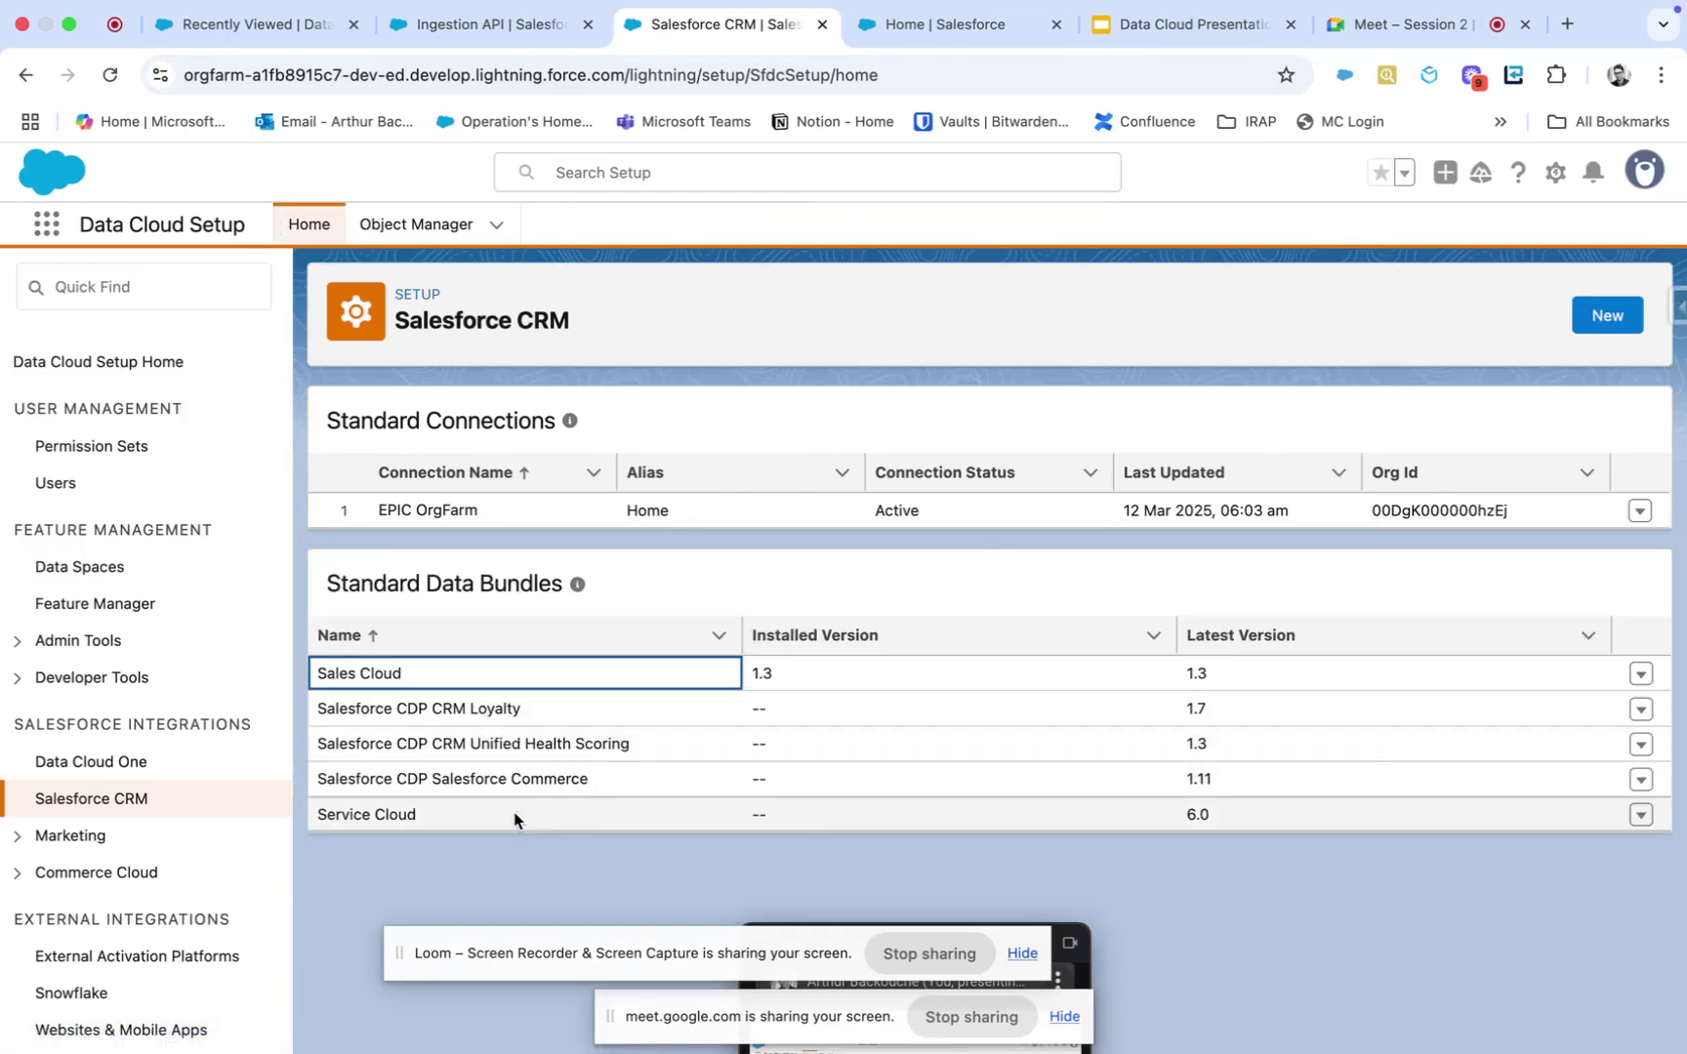
{"action": "left_click_drag", "start_coordinate": [1218, 815], "coordinate": [1254, 806]}
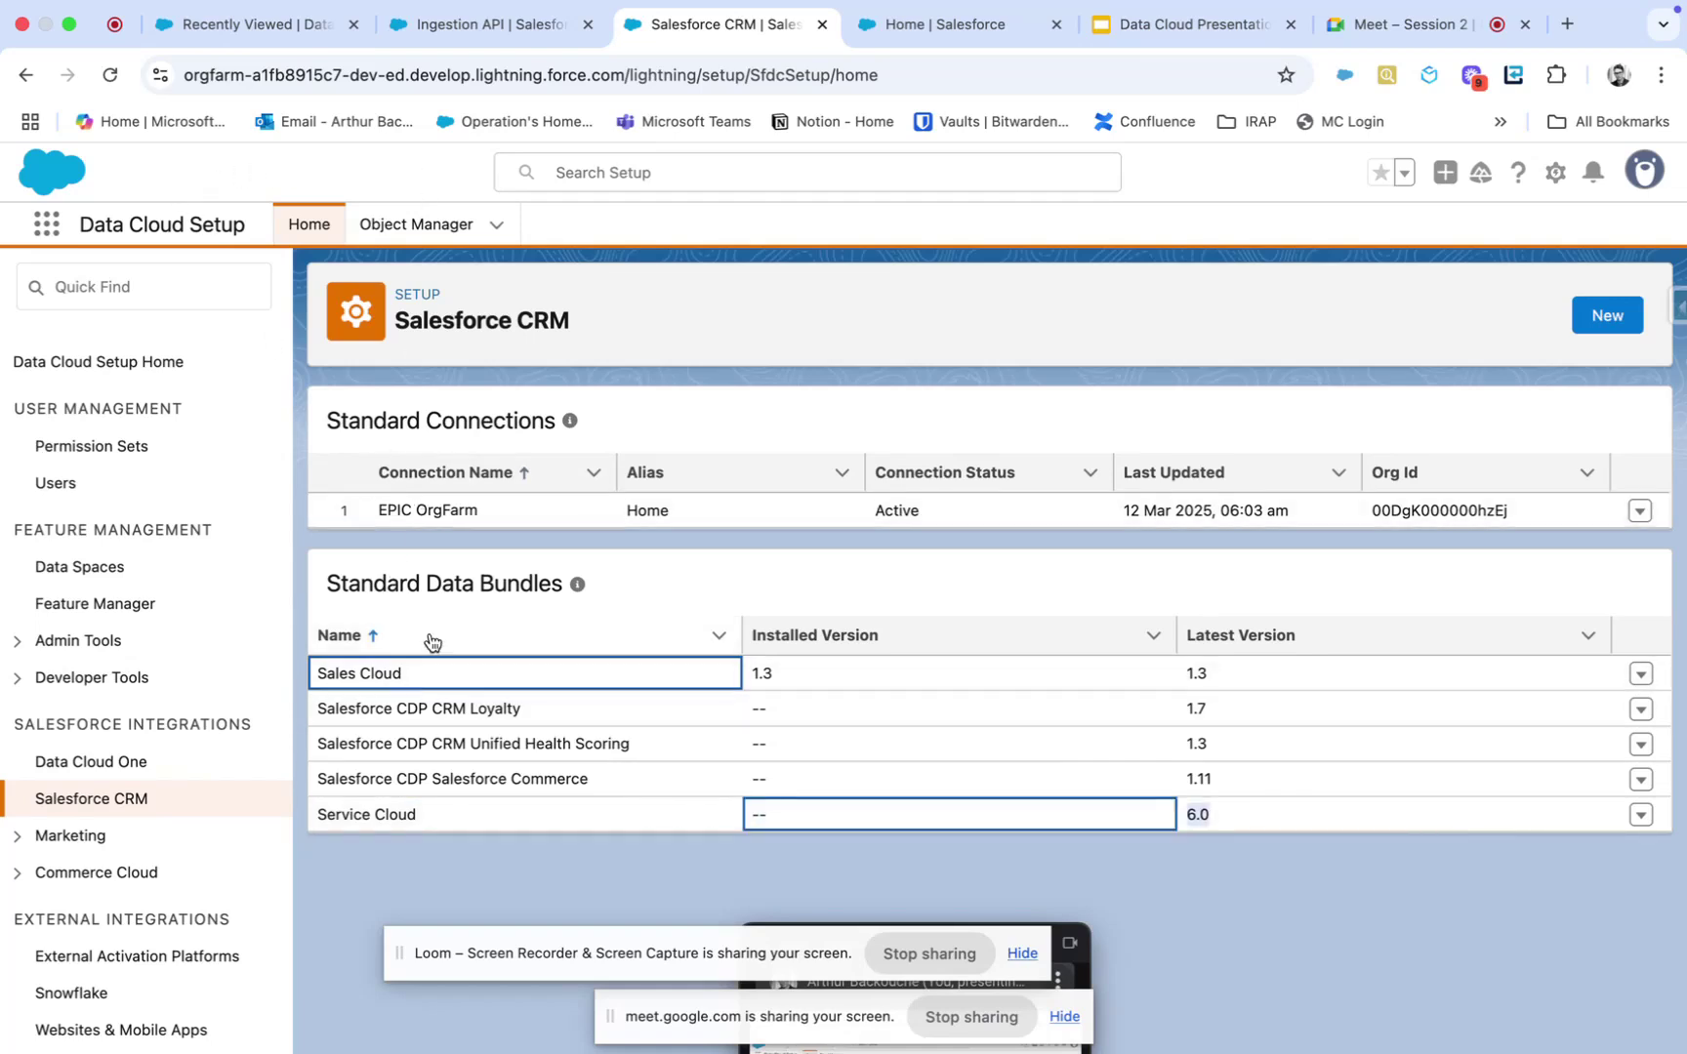
Step: Switch the Salesforce org to the Service app and display the All Accounts list view
{"action": "left_click", "coordinate": [908, 27]}
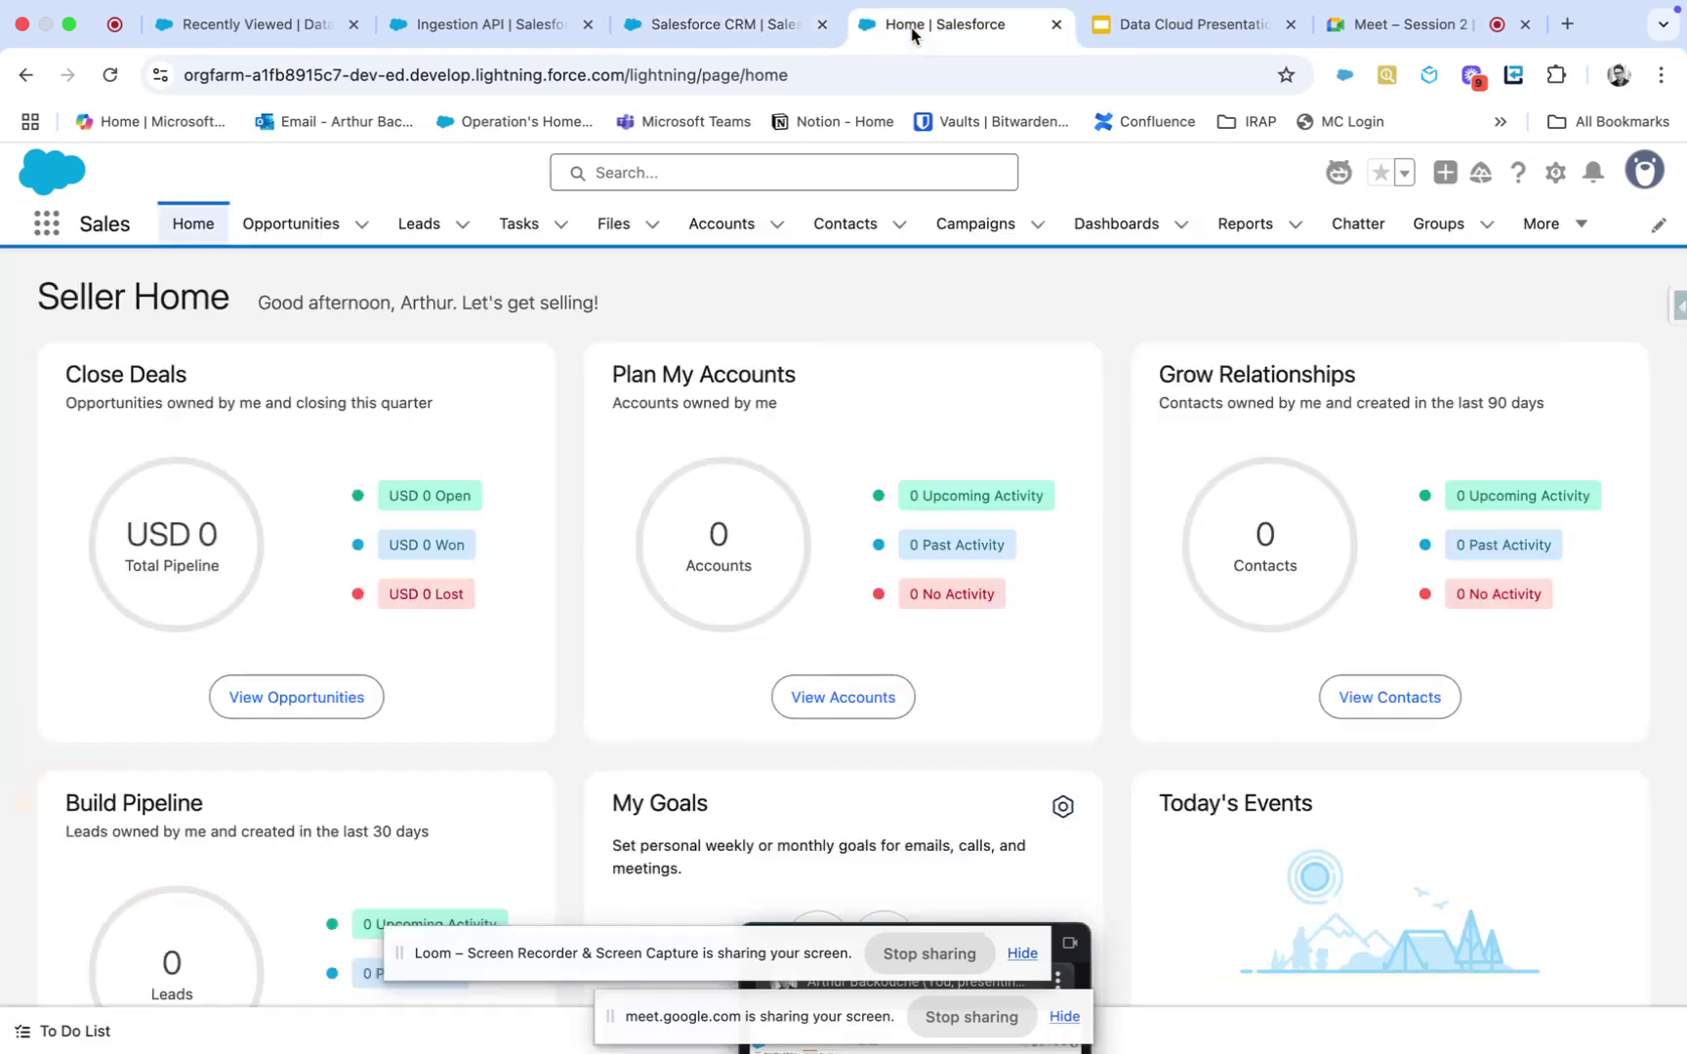
{"action": "left_click", "coordinate": [42, 230]}
{"action": "type", "text": "ser"}
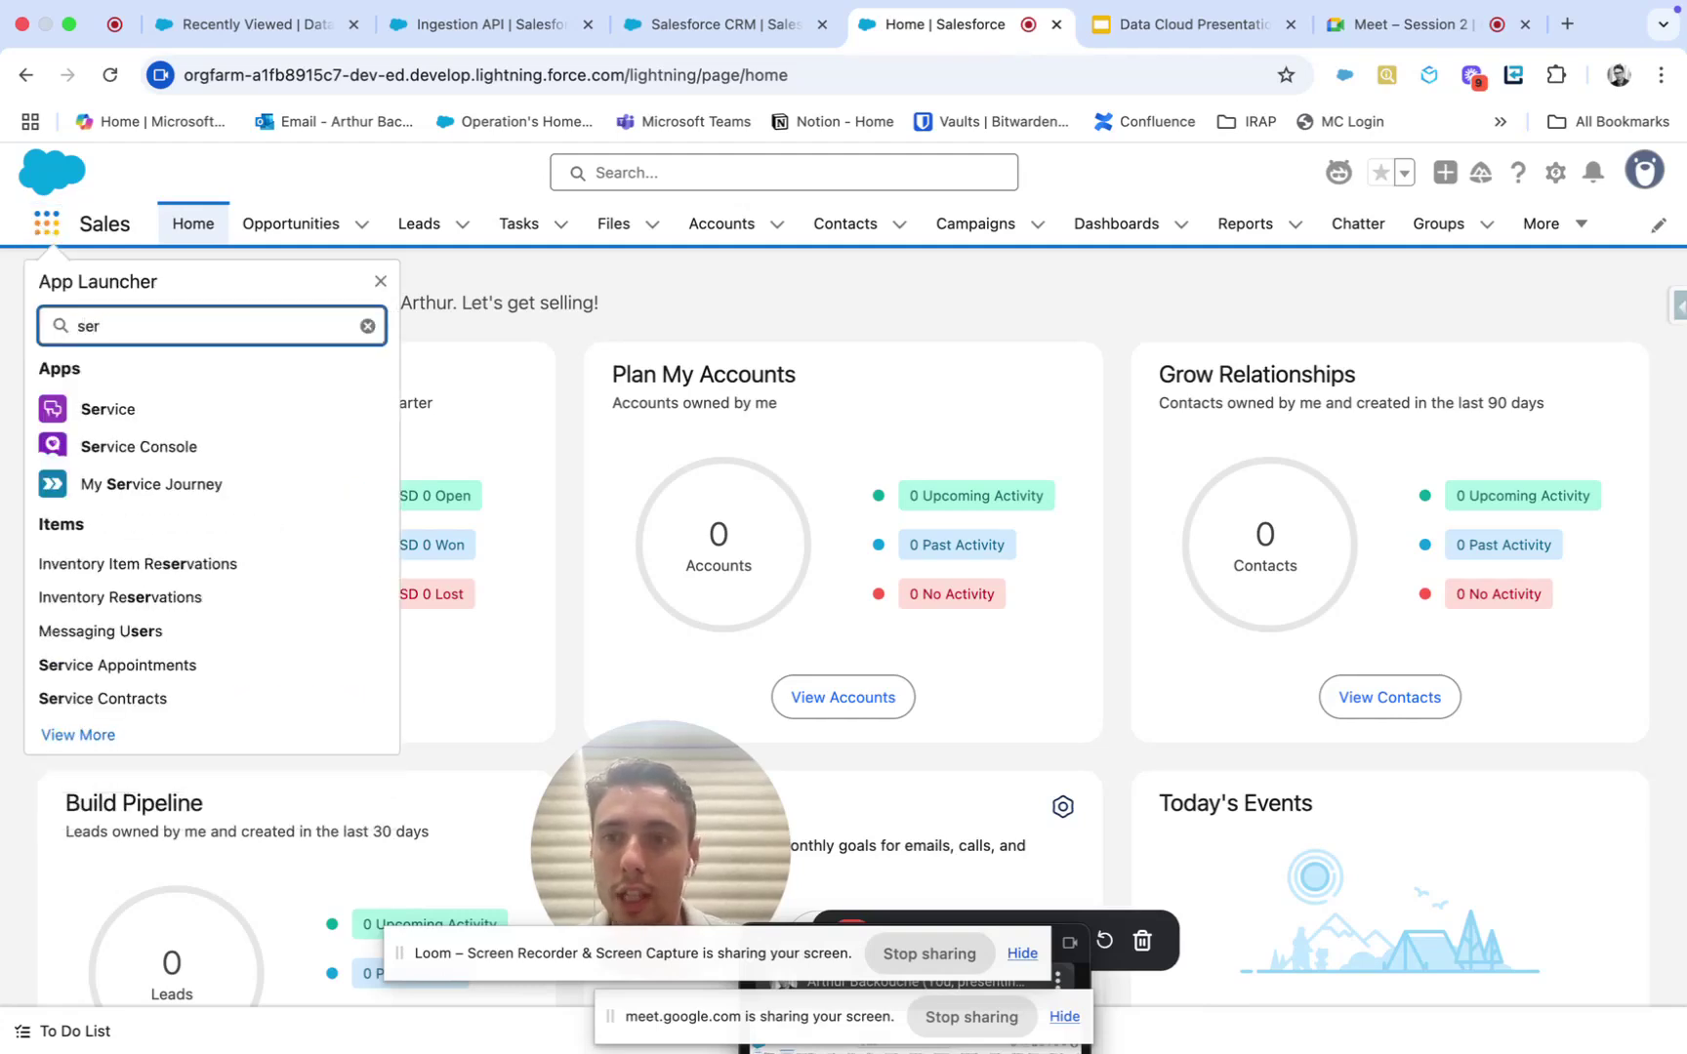
{"action": "left_click", "coordinate": [115, 413]}
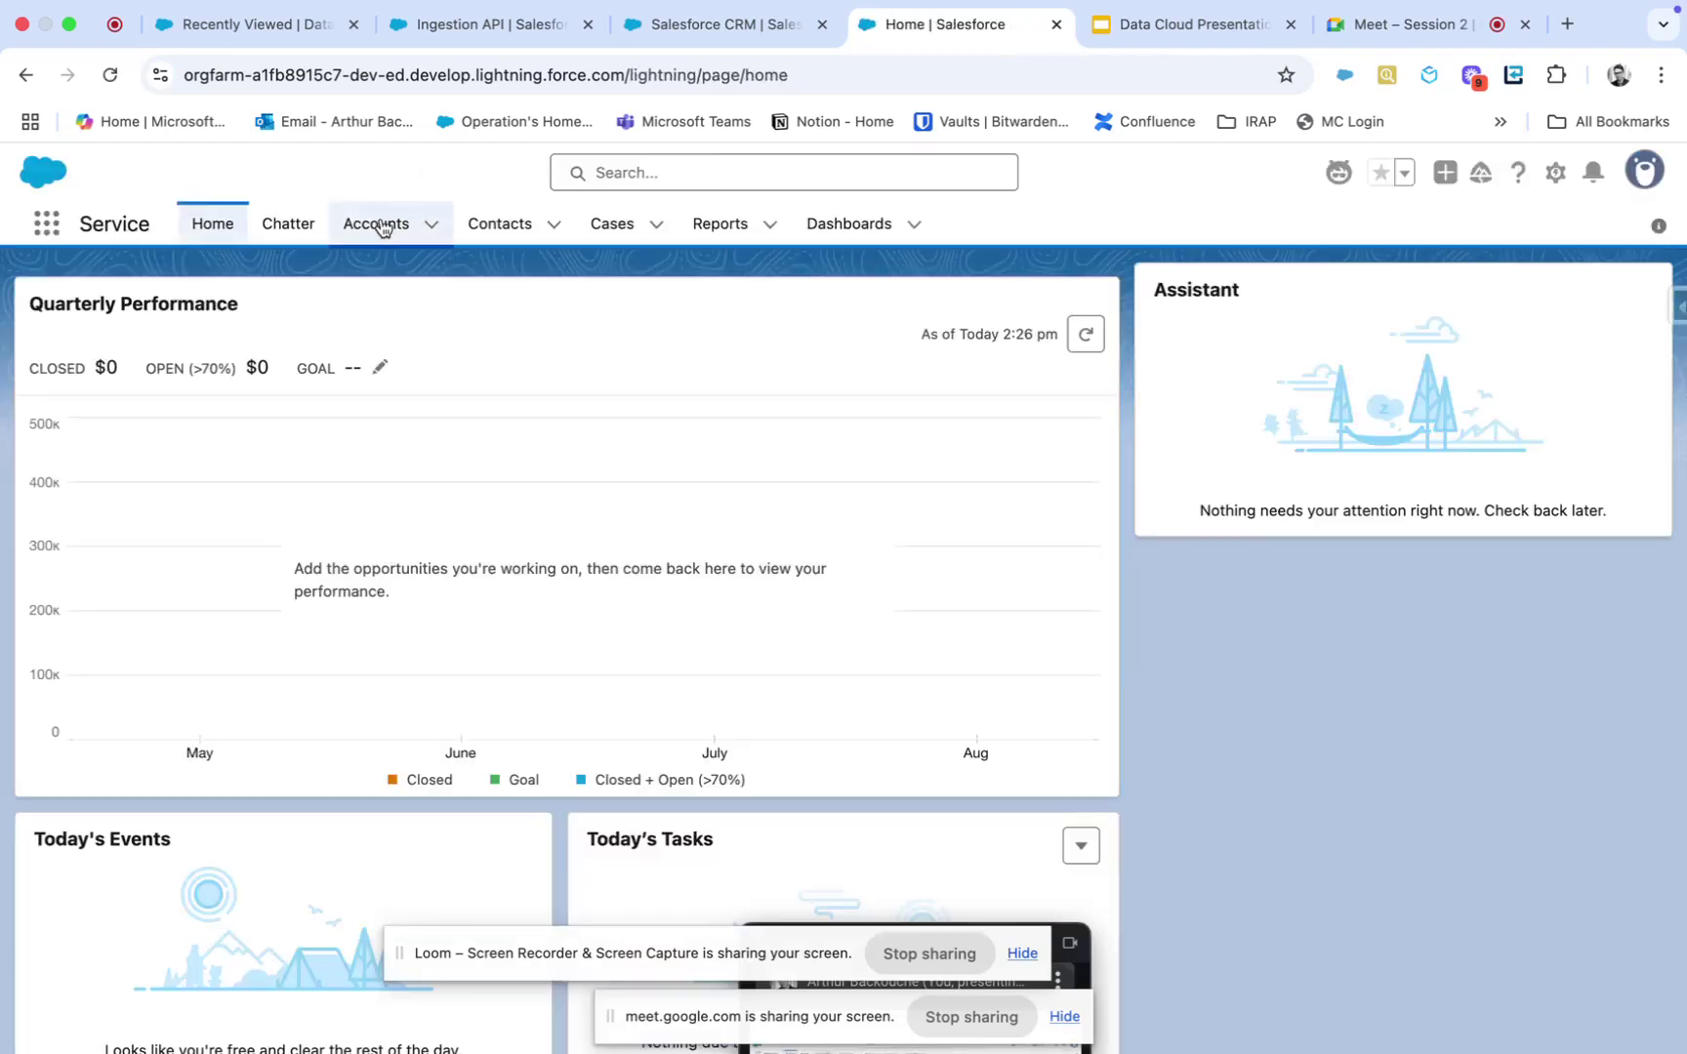
{"action": "left_click", "coordinate": [377, 225]}
{"action": "left_click", "coordinate": [287, 318]}
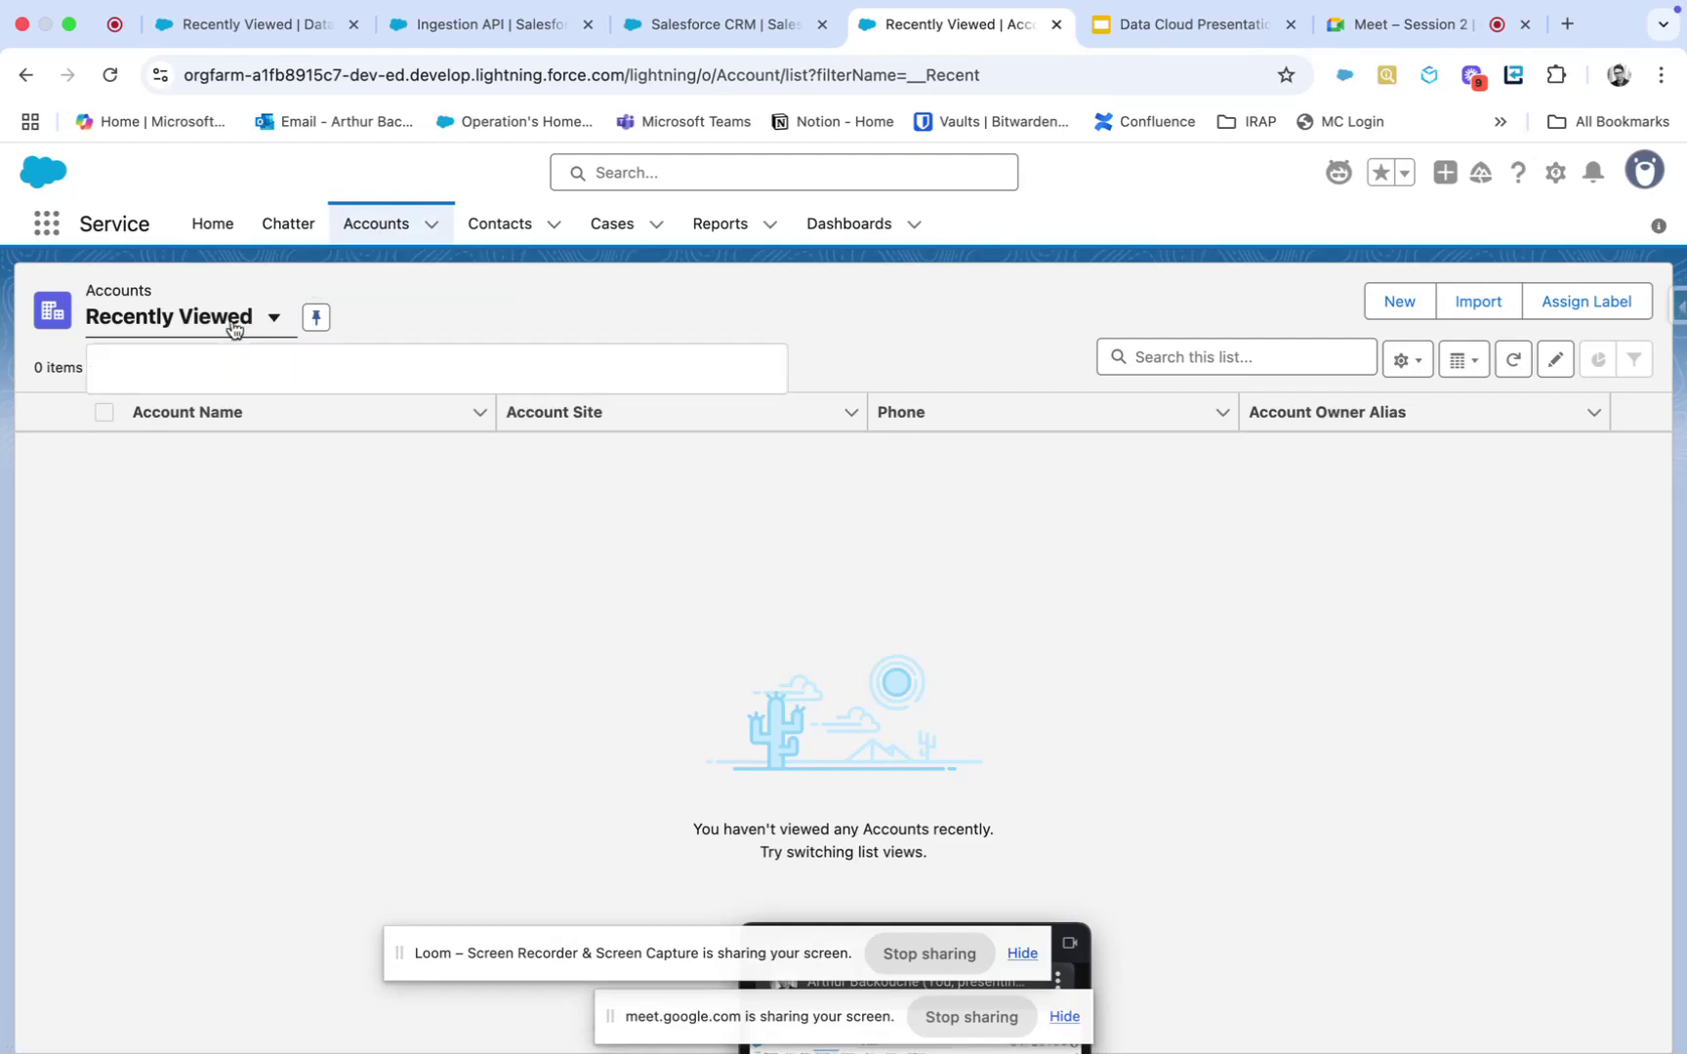
{"action": "left_click", "coordinate": [201, 402]}
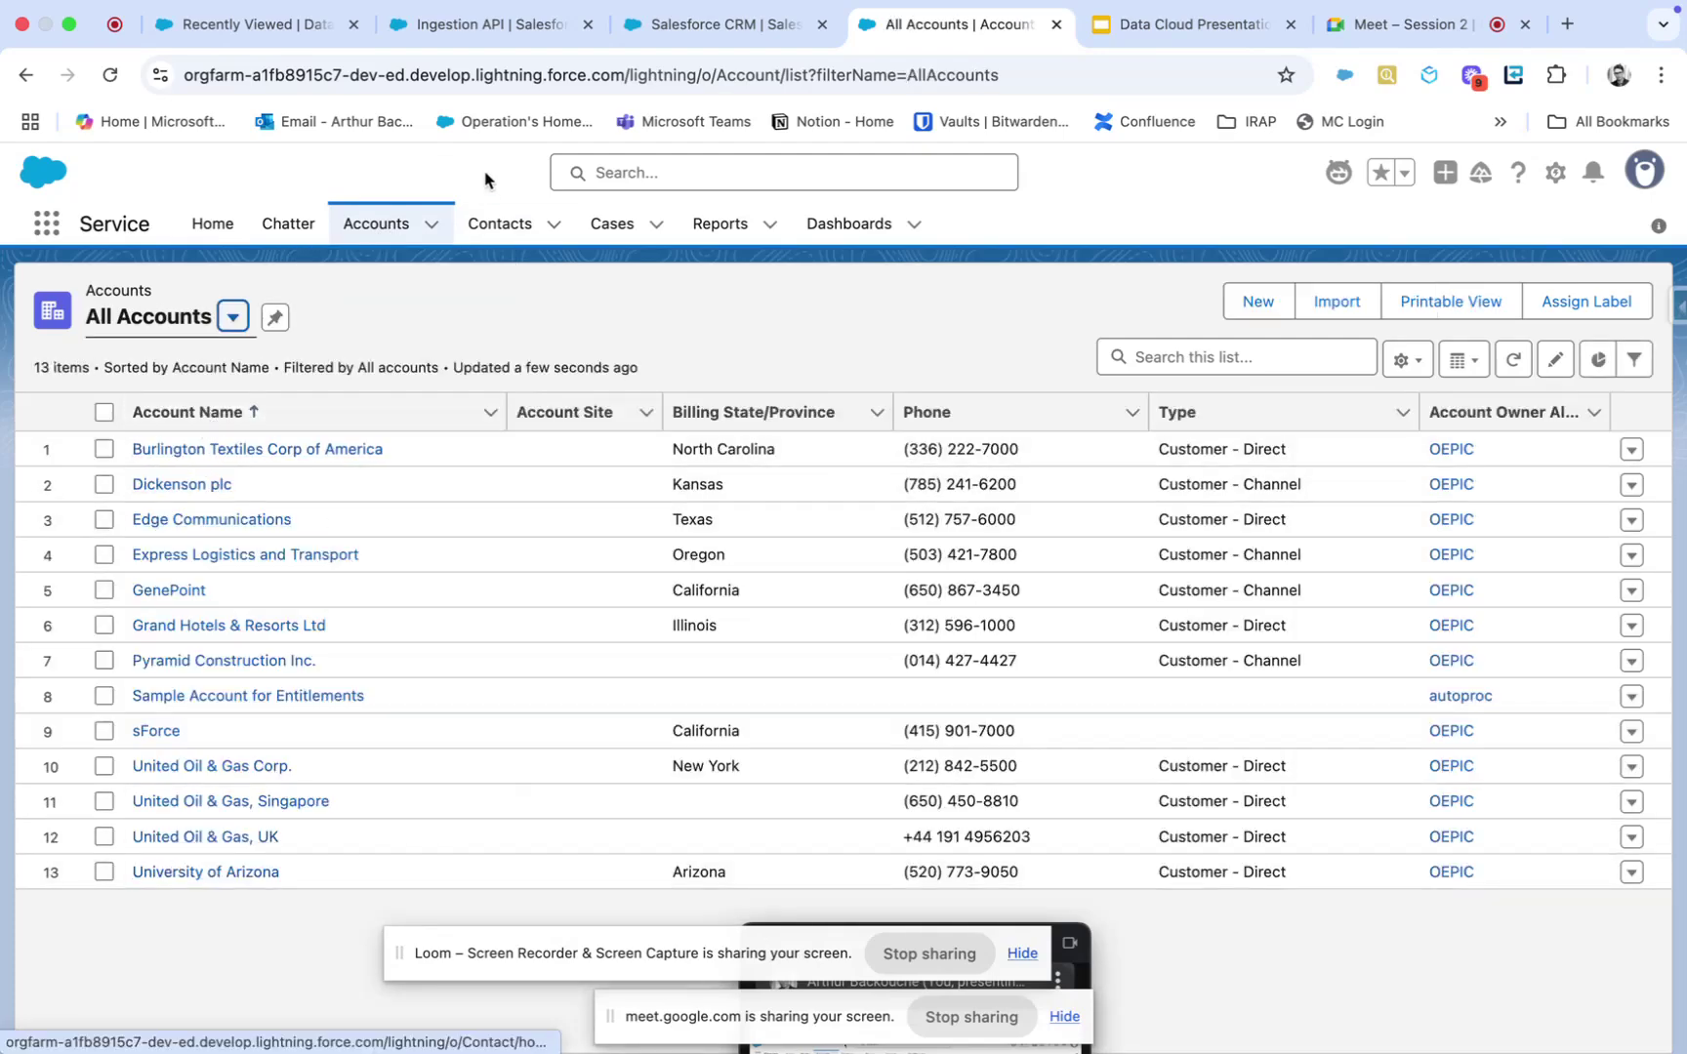
Step: Open the Service app's contacts, then examine the records in the All Closed Cases list view
{"action": "left_click", "coordinate": [496, 224]}
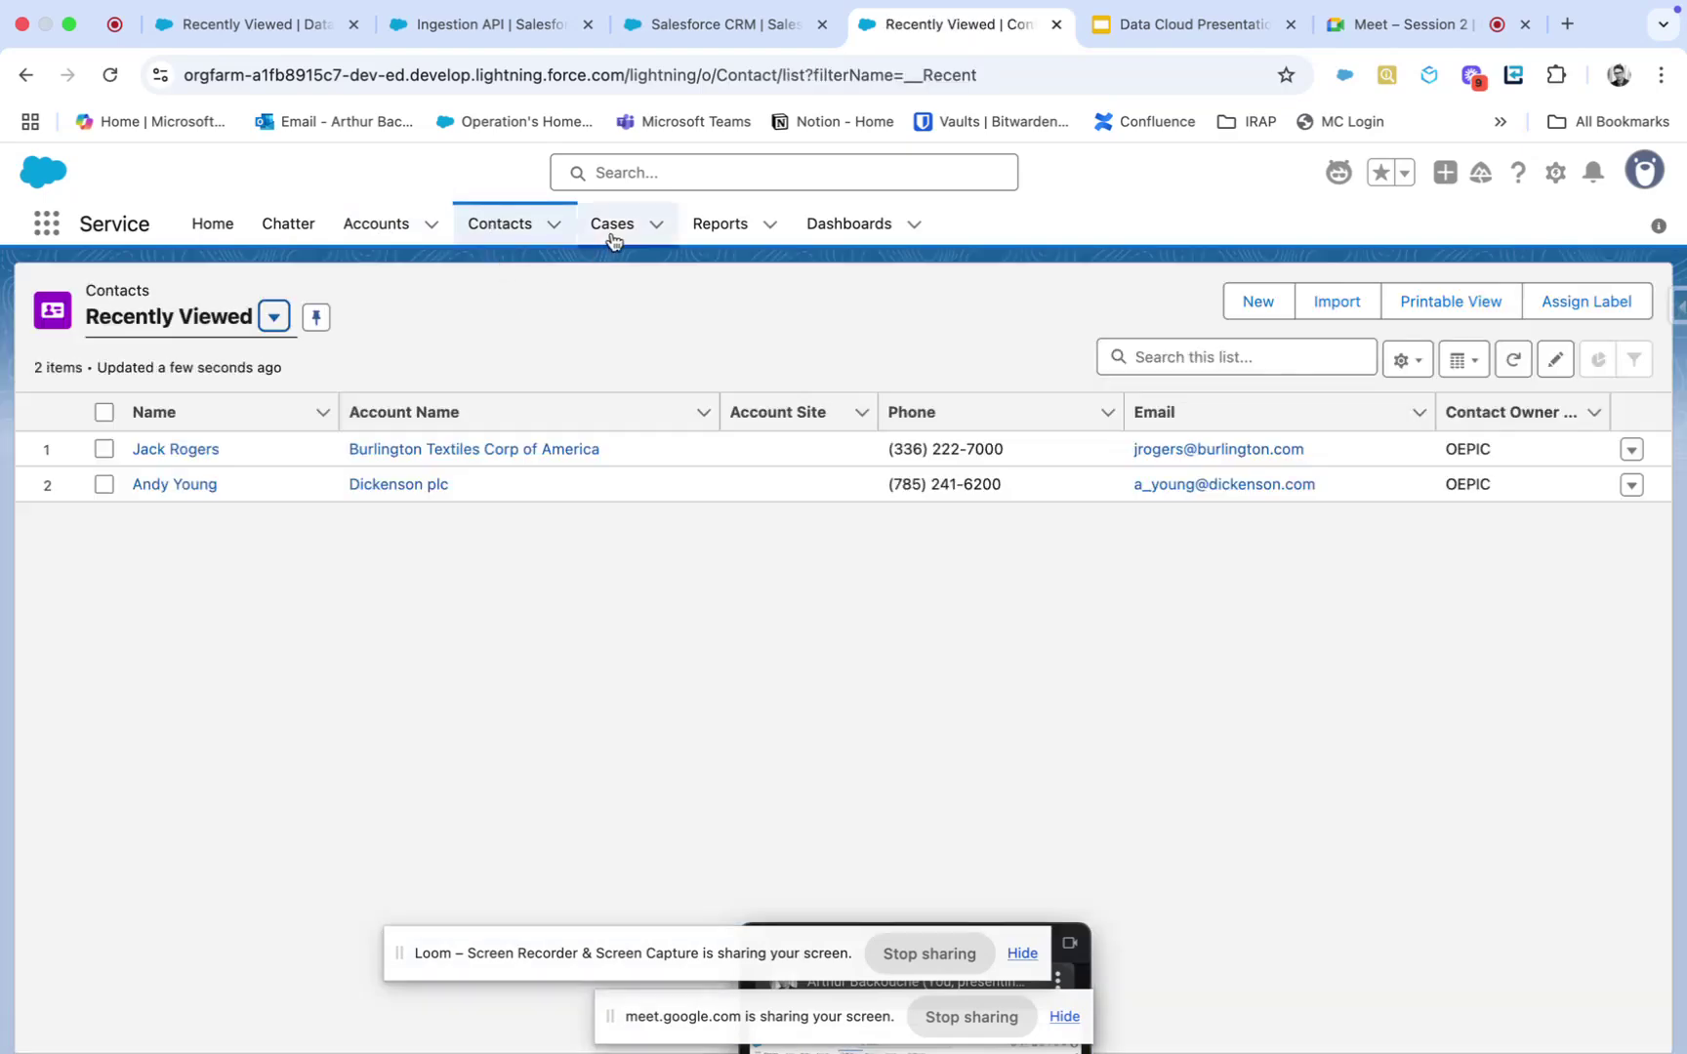
{"action": "left_click", "coordinate": [612, 227]}
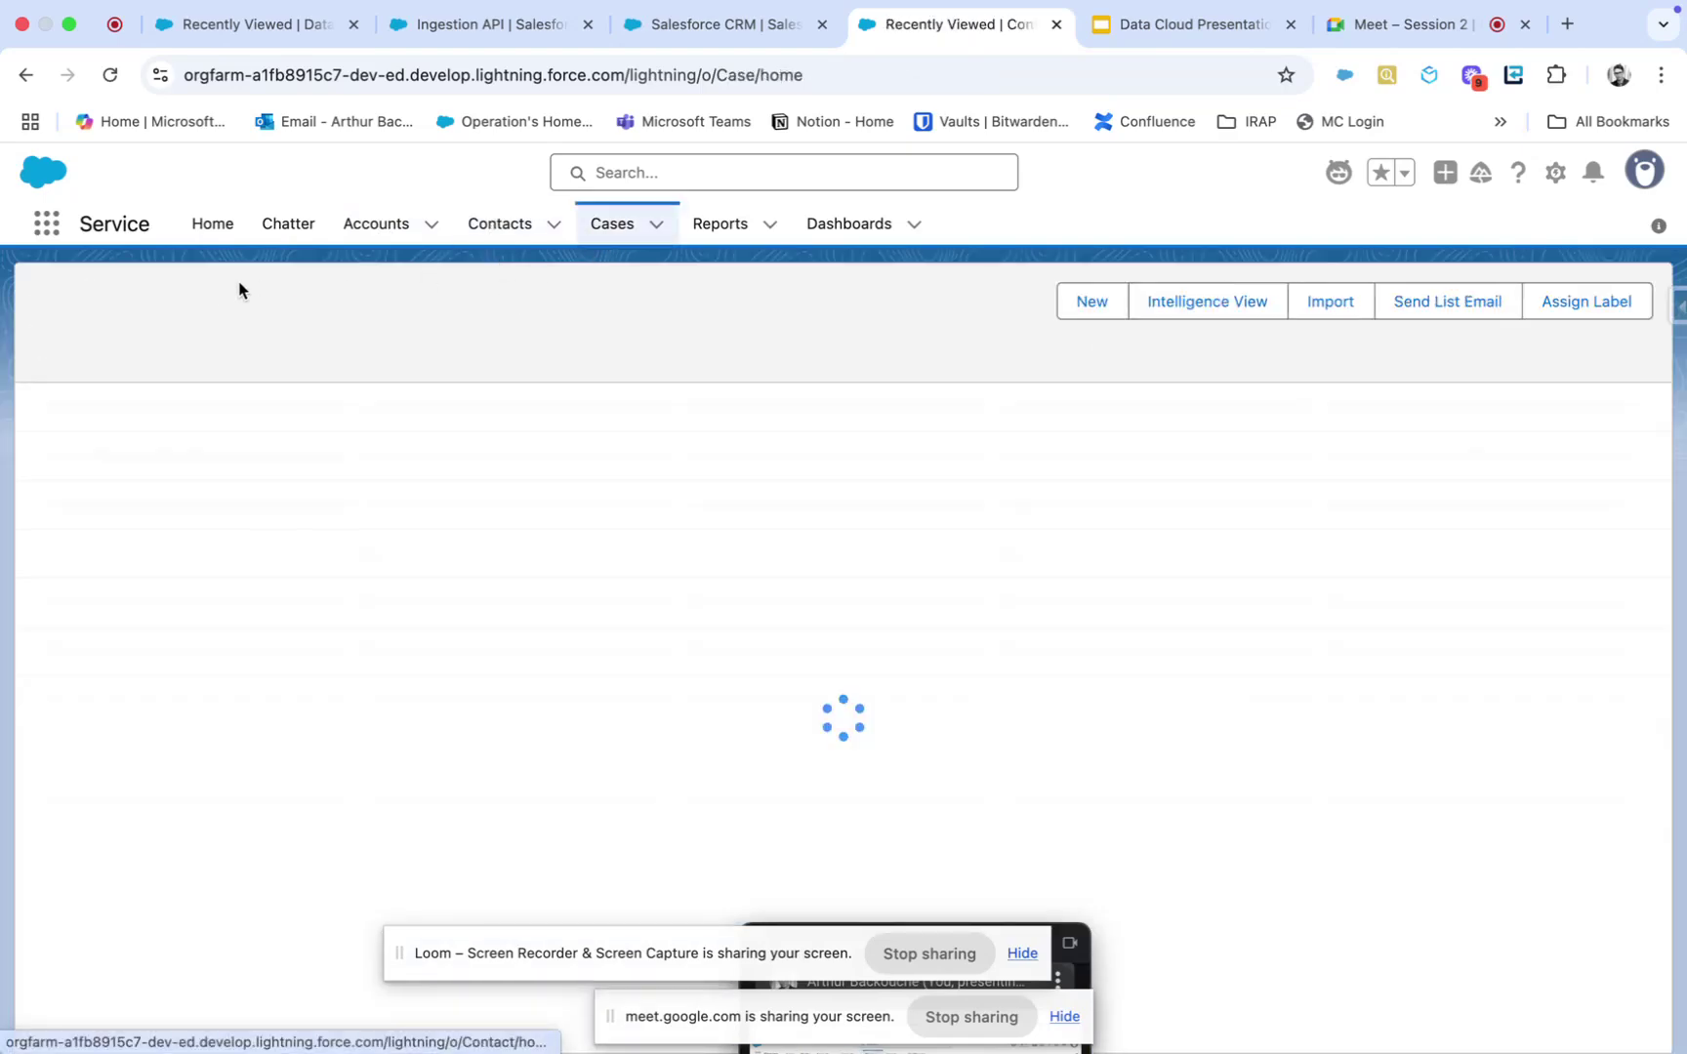
{"action": "left_click", "coordinate": [196, 317]}
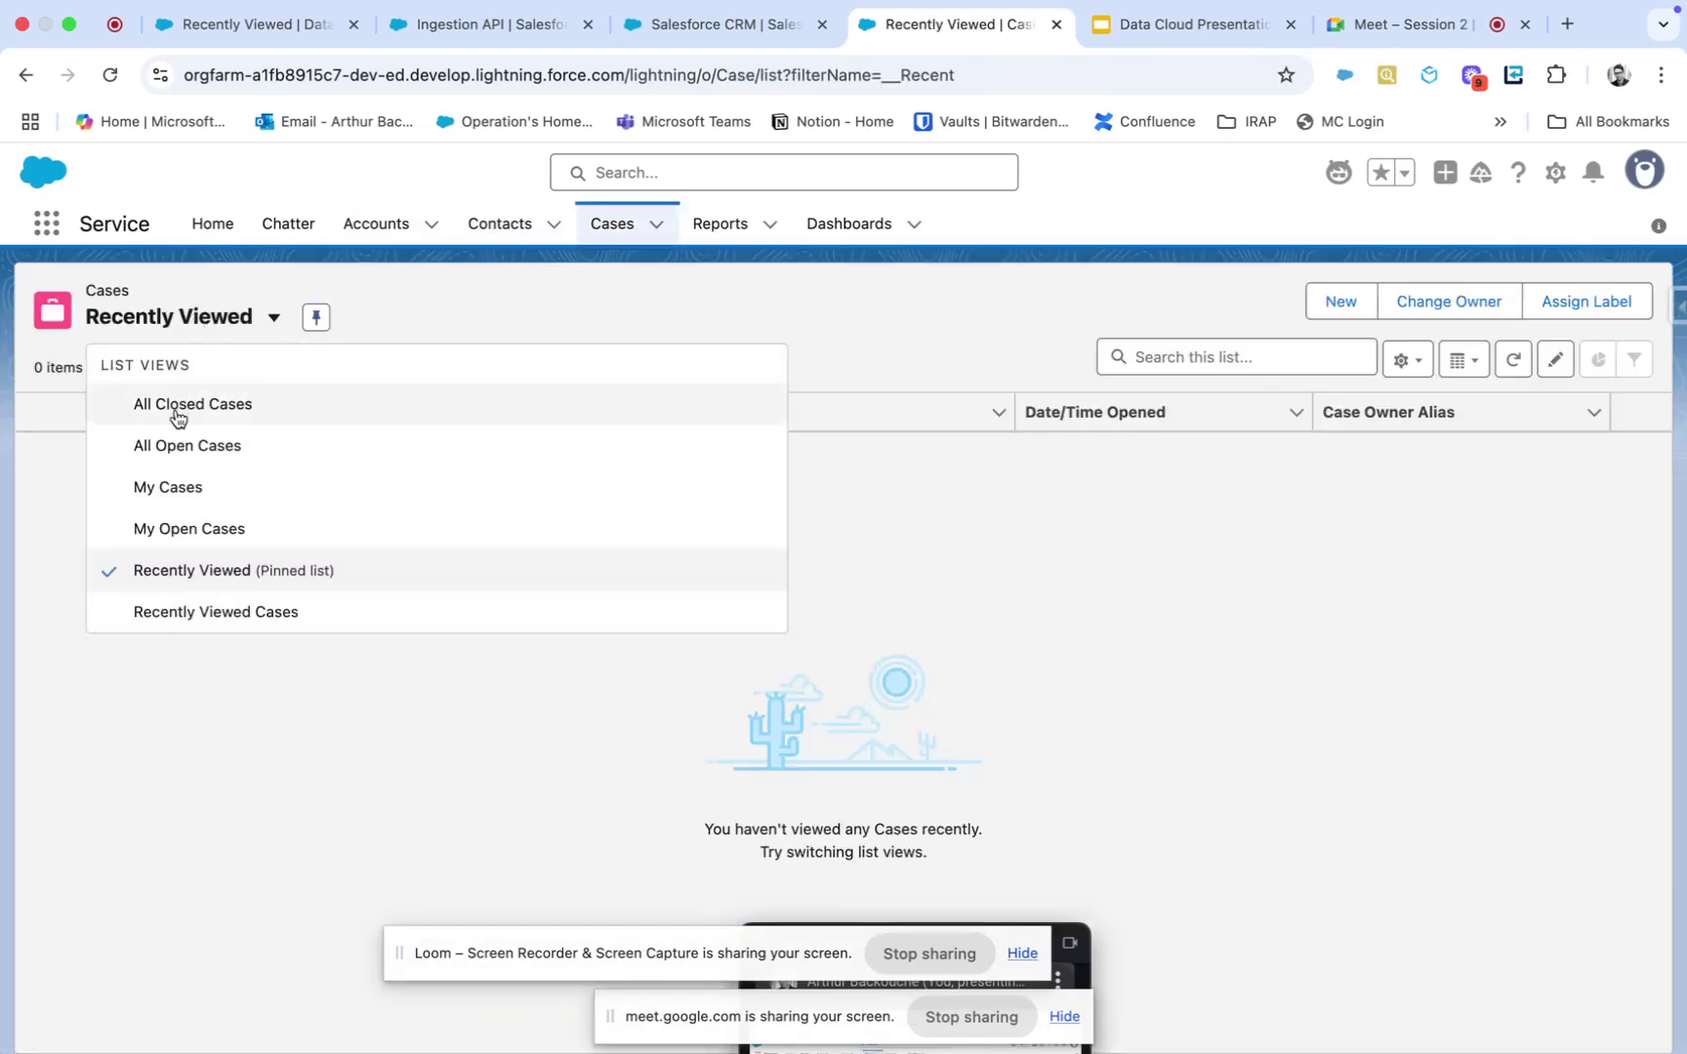
{"action": "left_click", "coordinate": [179, 404]}
{"action": "scroll", "coordinate": [190, 692], "scroll_direction": "down", "scroll_amount": 3}
{"action": "scroll", "coordinate": [191, 692], "scroll_direction": "up", "scroll_amount": 3}
{"action": "scroll", "coordinate": [190, 692], "scroll_direction": "down", "scroll_amount": 3}
{"action": "scroll", "coordinate": [190, 692], "scroll_direction": "up", "scroll_amount": 3}
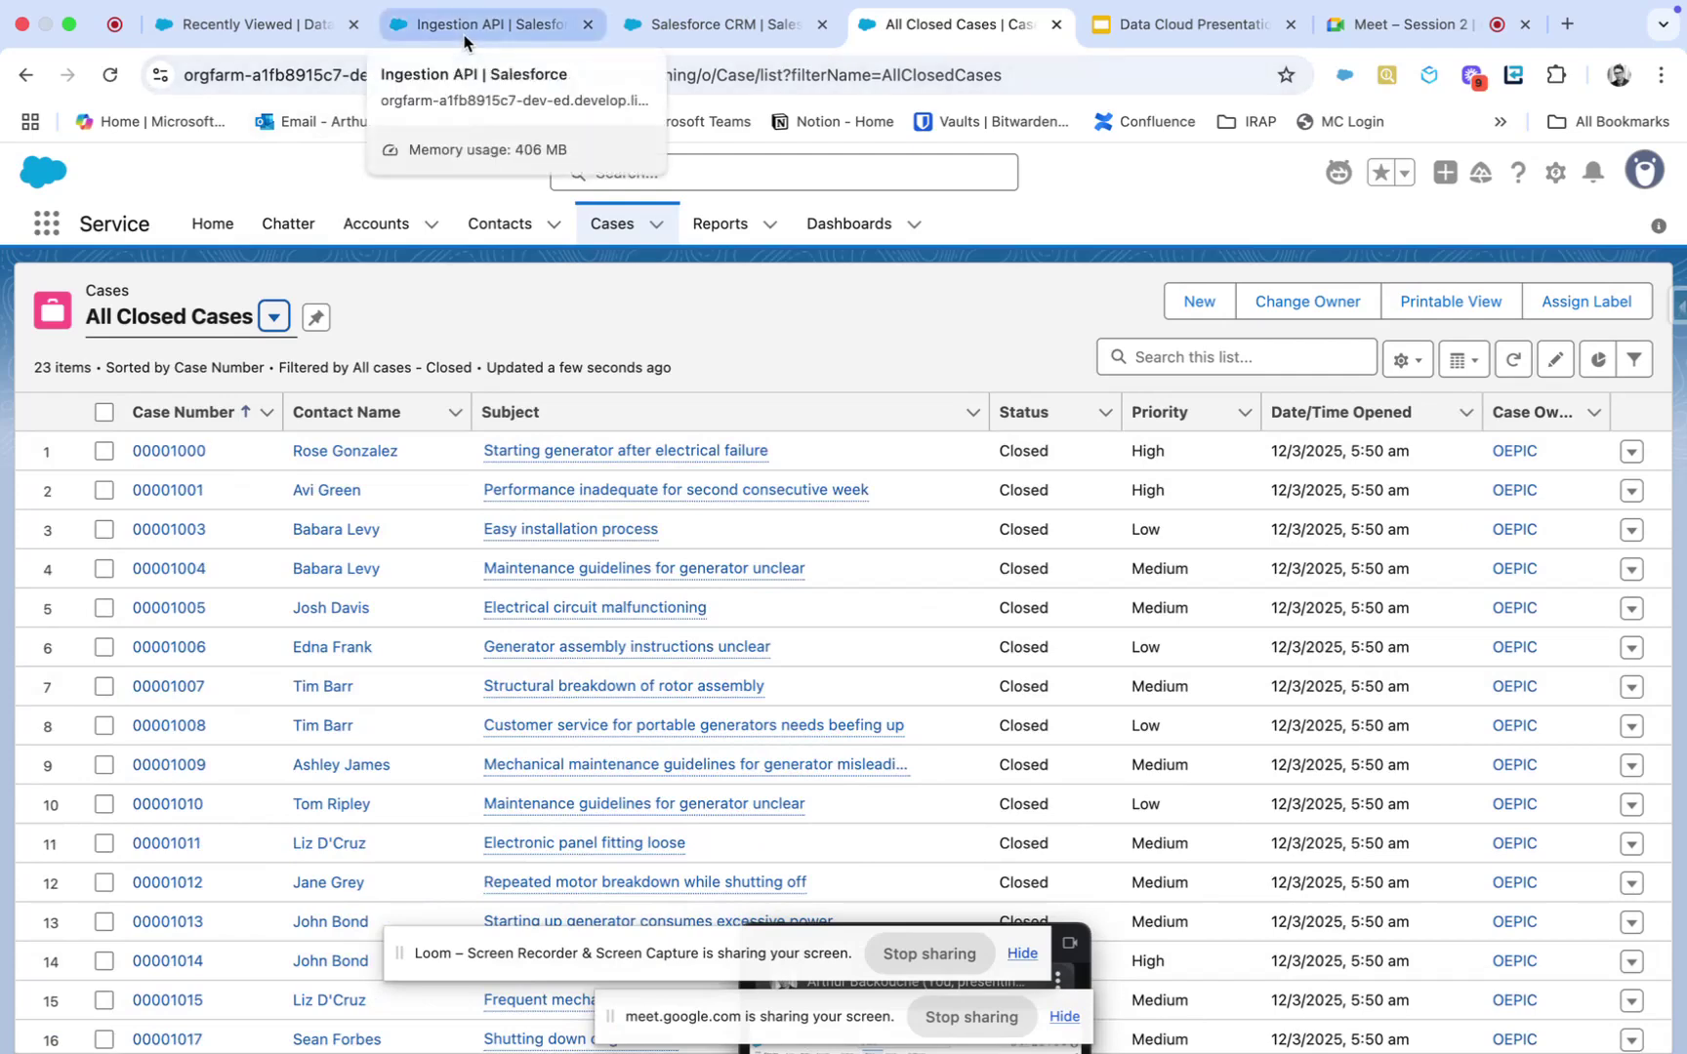
Step: Revisit the new data stream's bundle selection, then reload Data Cloud Setup's Salesforce CRM page by going through Data Kits
{"action": "left_click", "coordinate": [503, 28]}
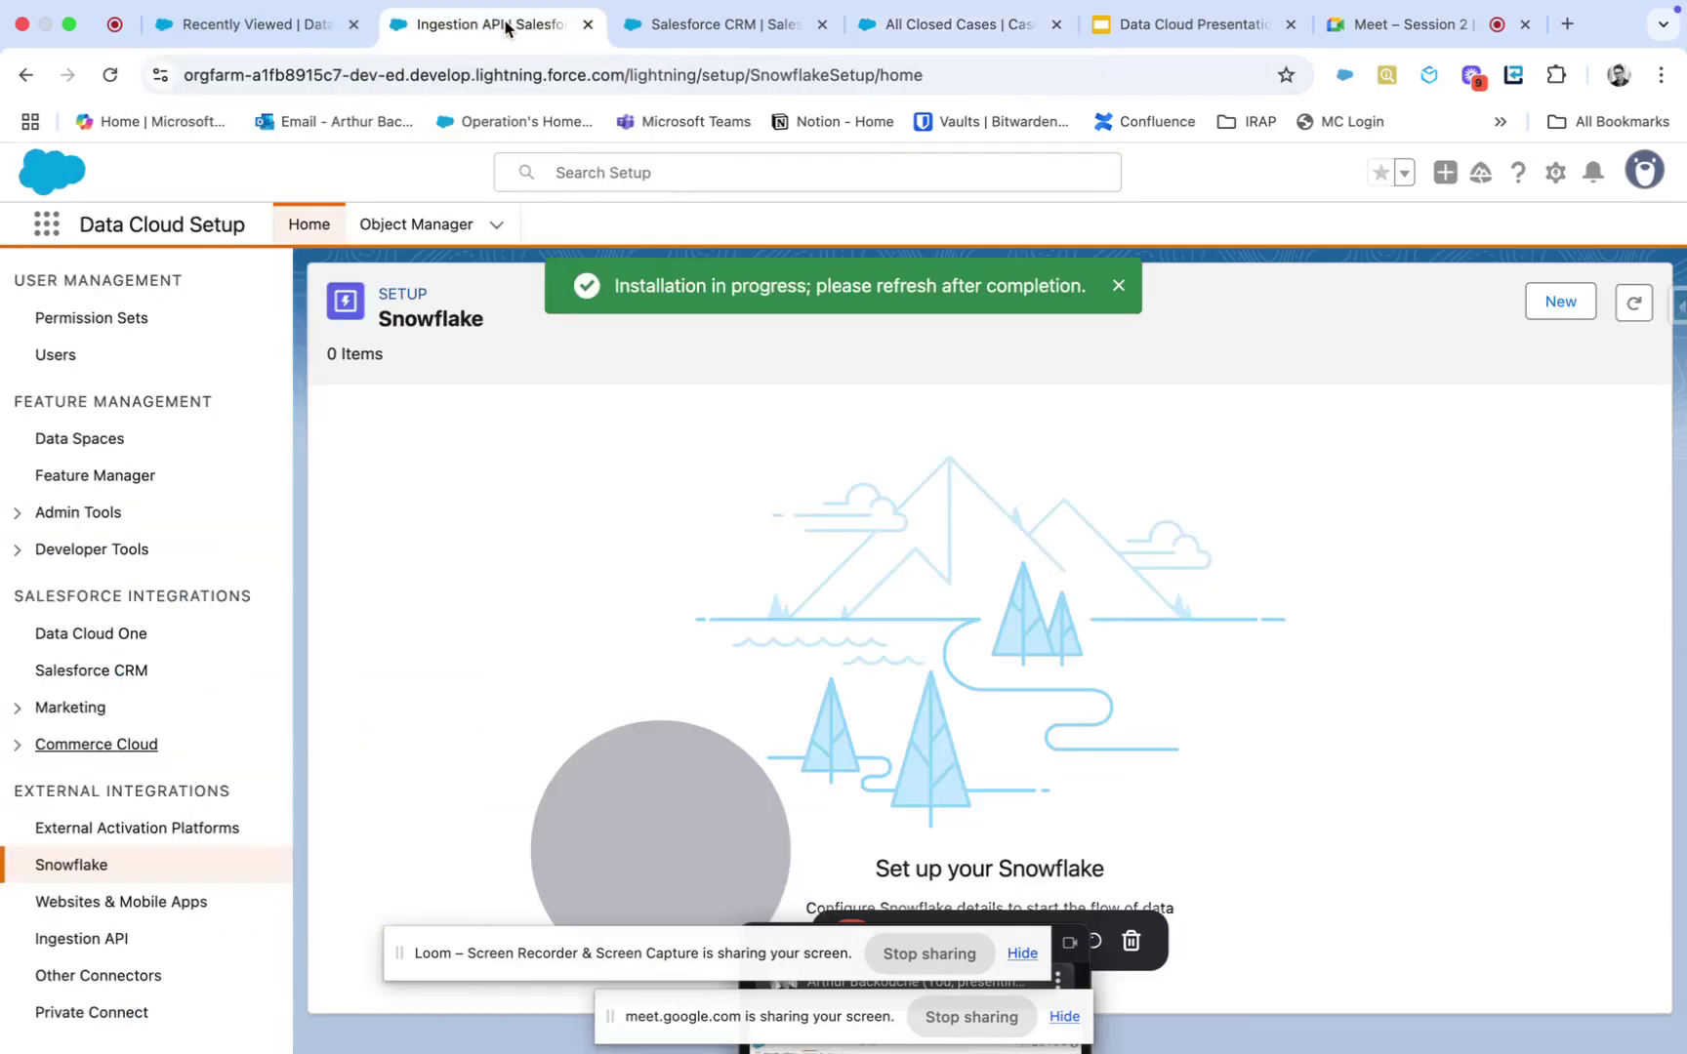
{"action": "left_click", "coordinate": [260, 29]}
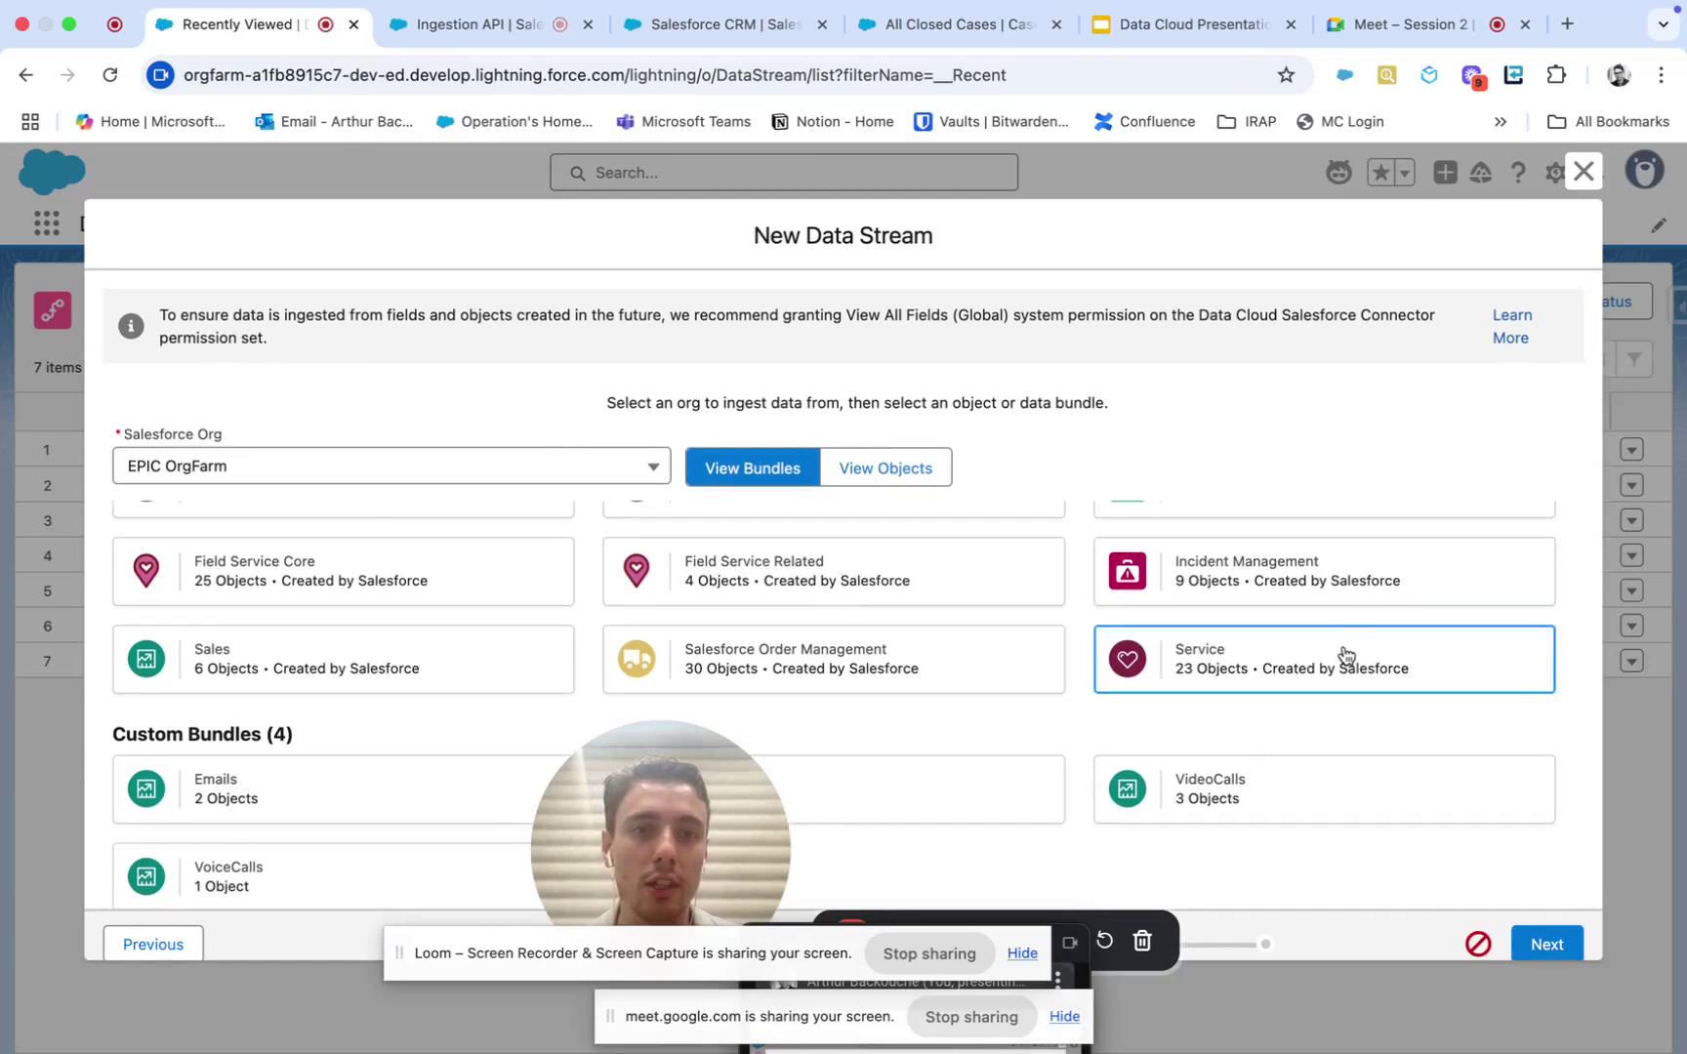
{"action": "left_click", "coordinate": [740, 28]}
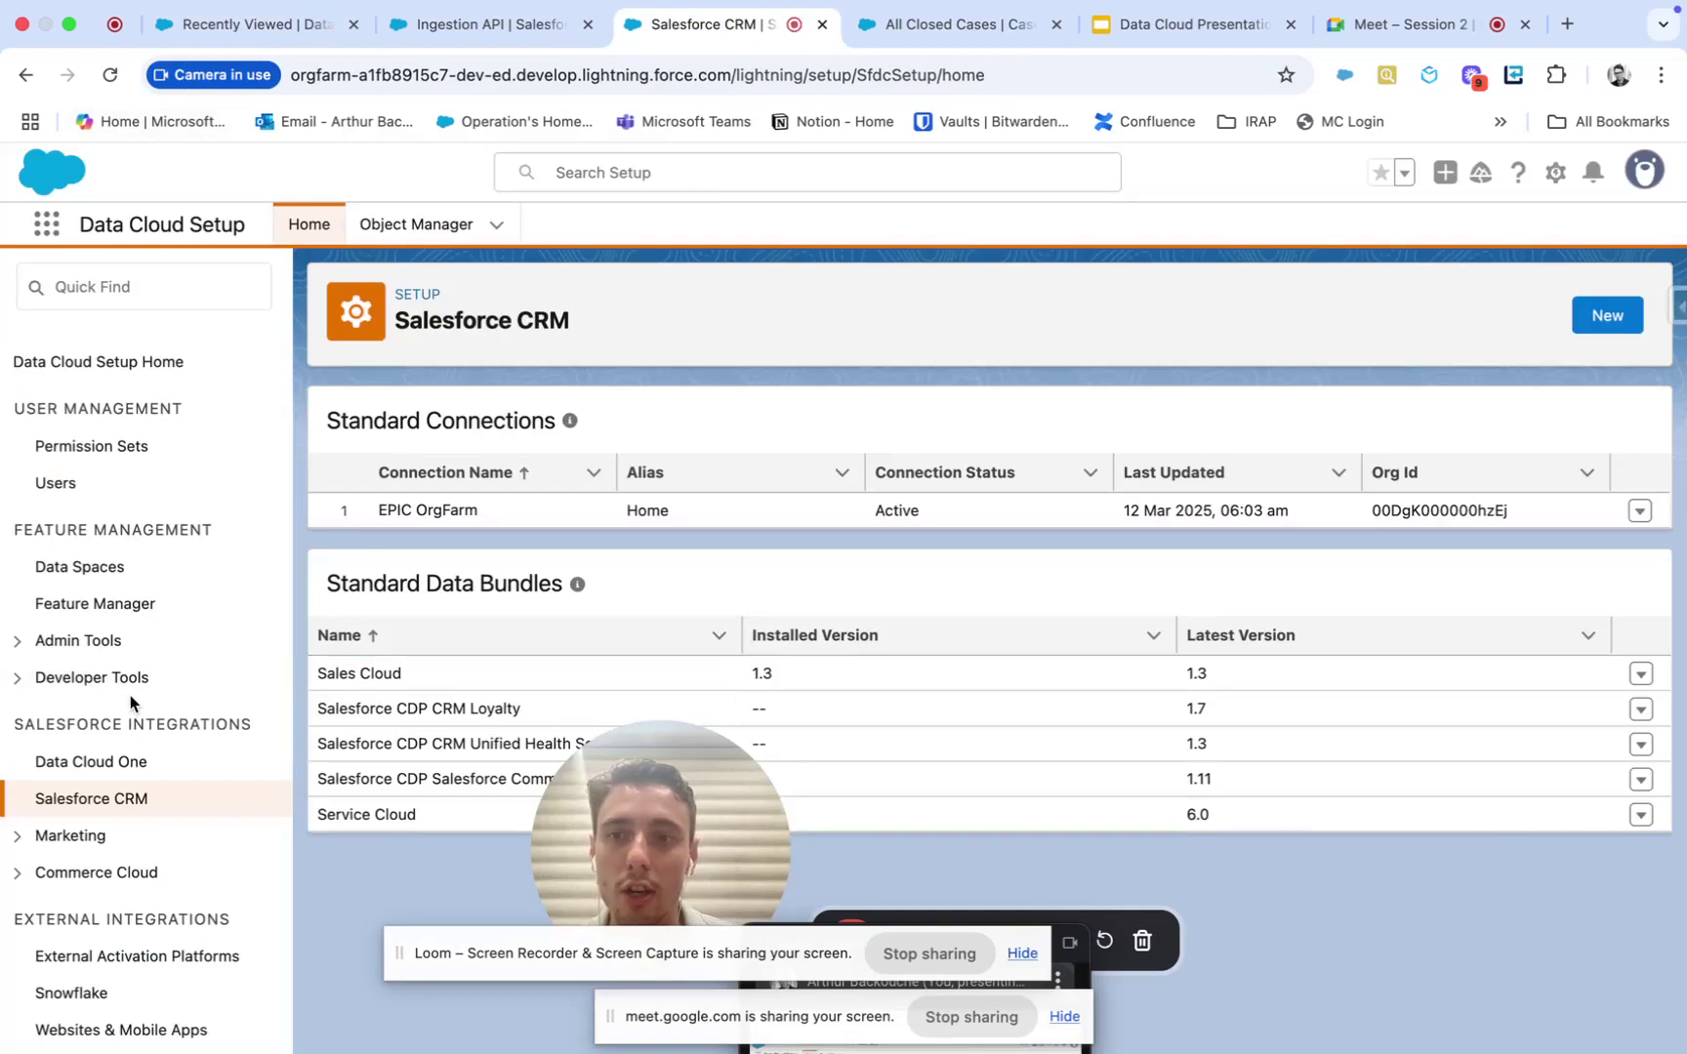
{"action": "left_click", "coordinate": [108, 678]}
{"action": "left_click", "coordinate": [110, 732]}
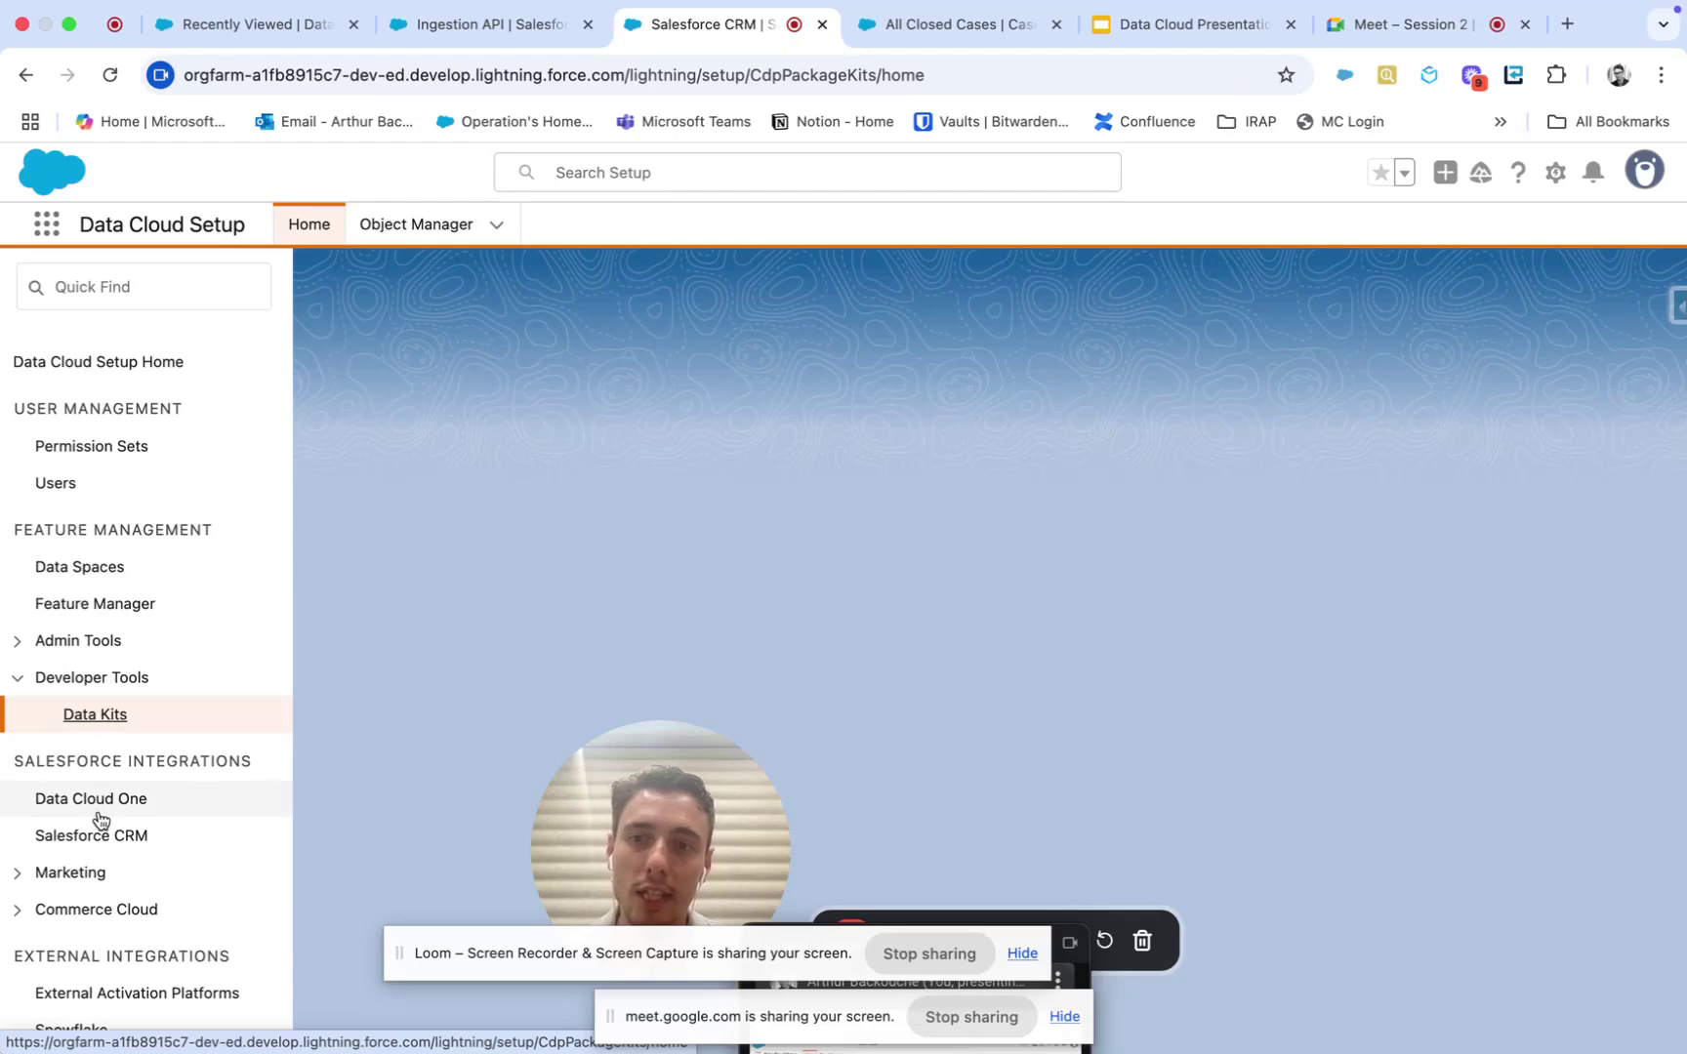
{"action": "left_click", "coordinate": [95, 836]}
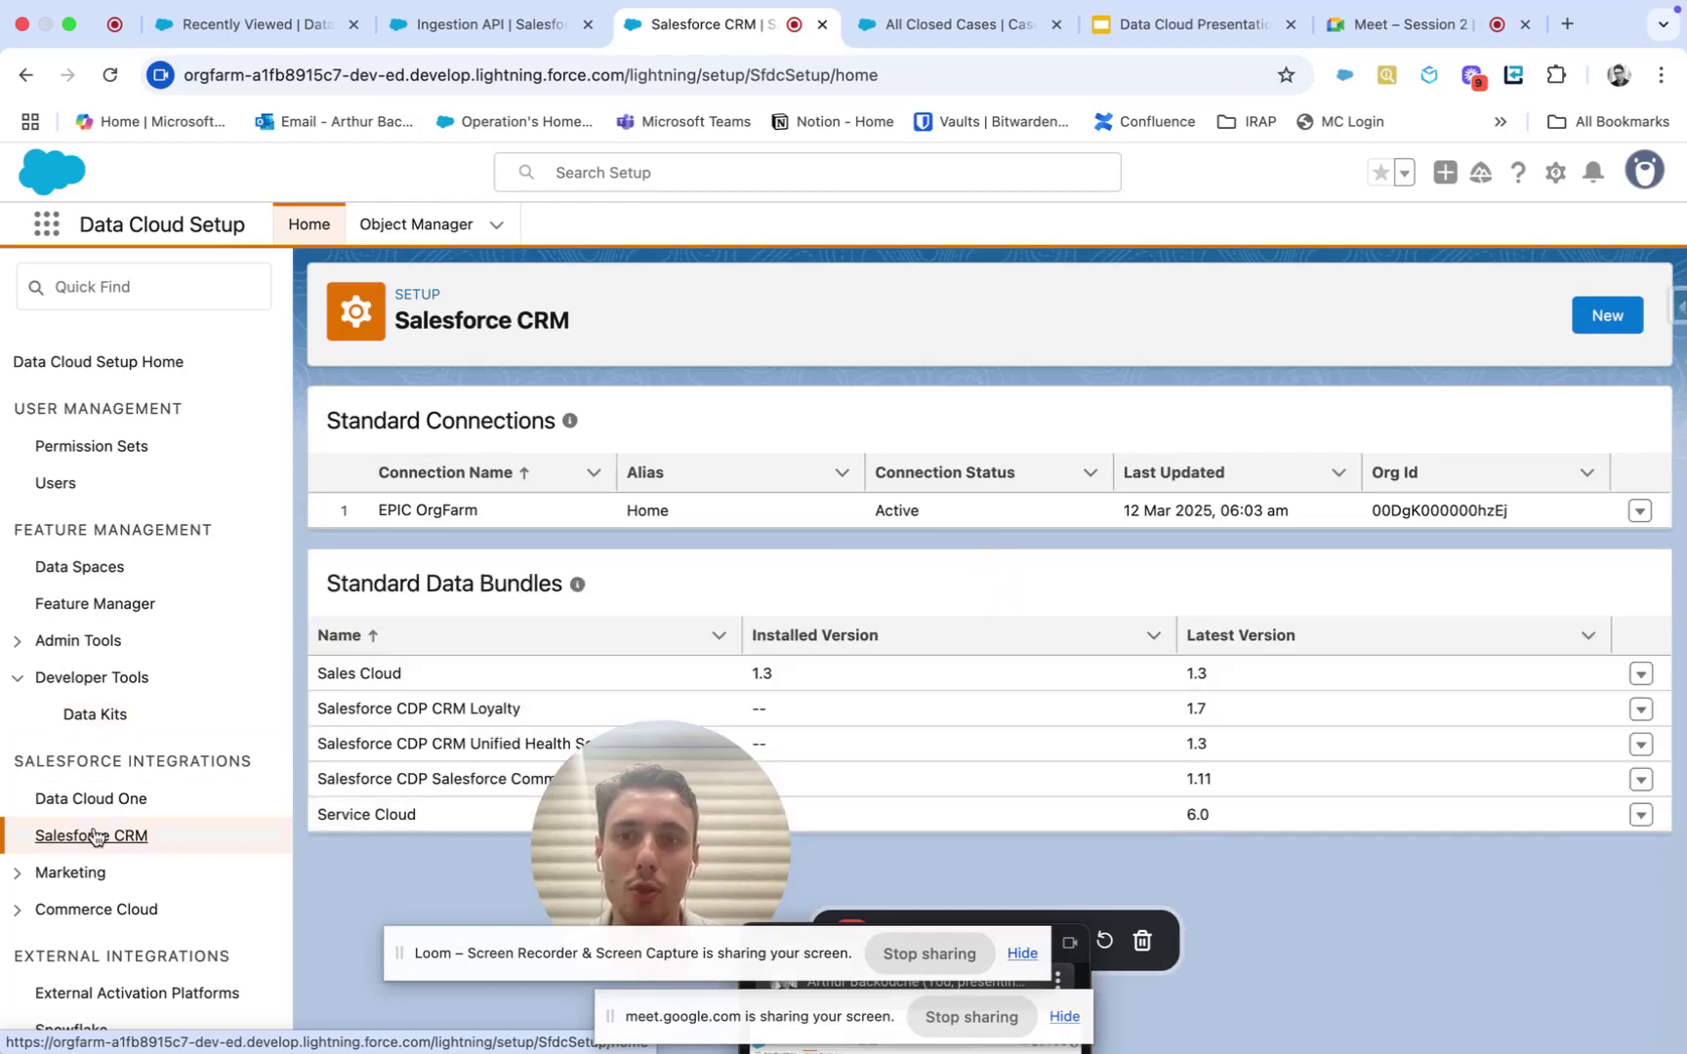
Step: Check the Service Cloud bundle's installed version and those of the Loyalty, Unified Health Scoring and Commerce bundles
{"action": "left_click_drag", "start_coordinate": [544, 768], "coordinate": [117, 848]}
{"action": "left_click_drag", "start_coordinate": [308, 816], "coordinate": [797, 819]}
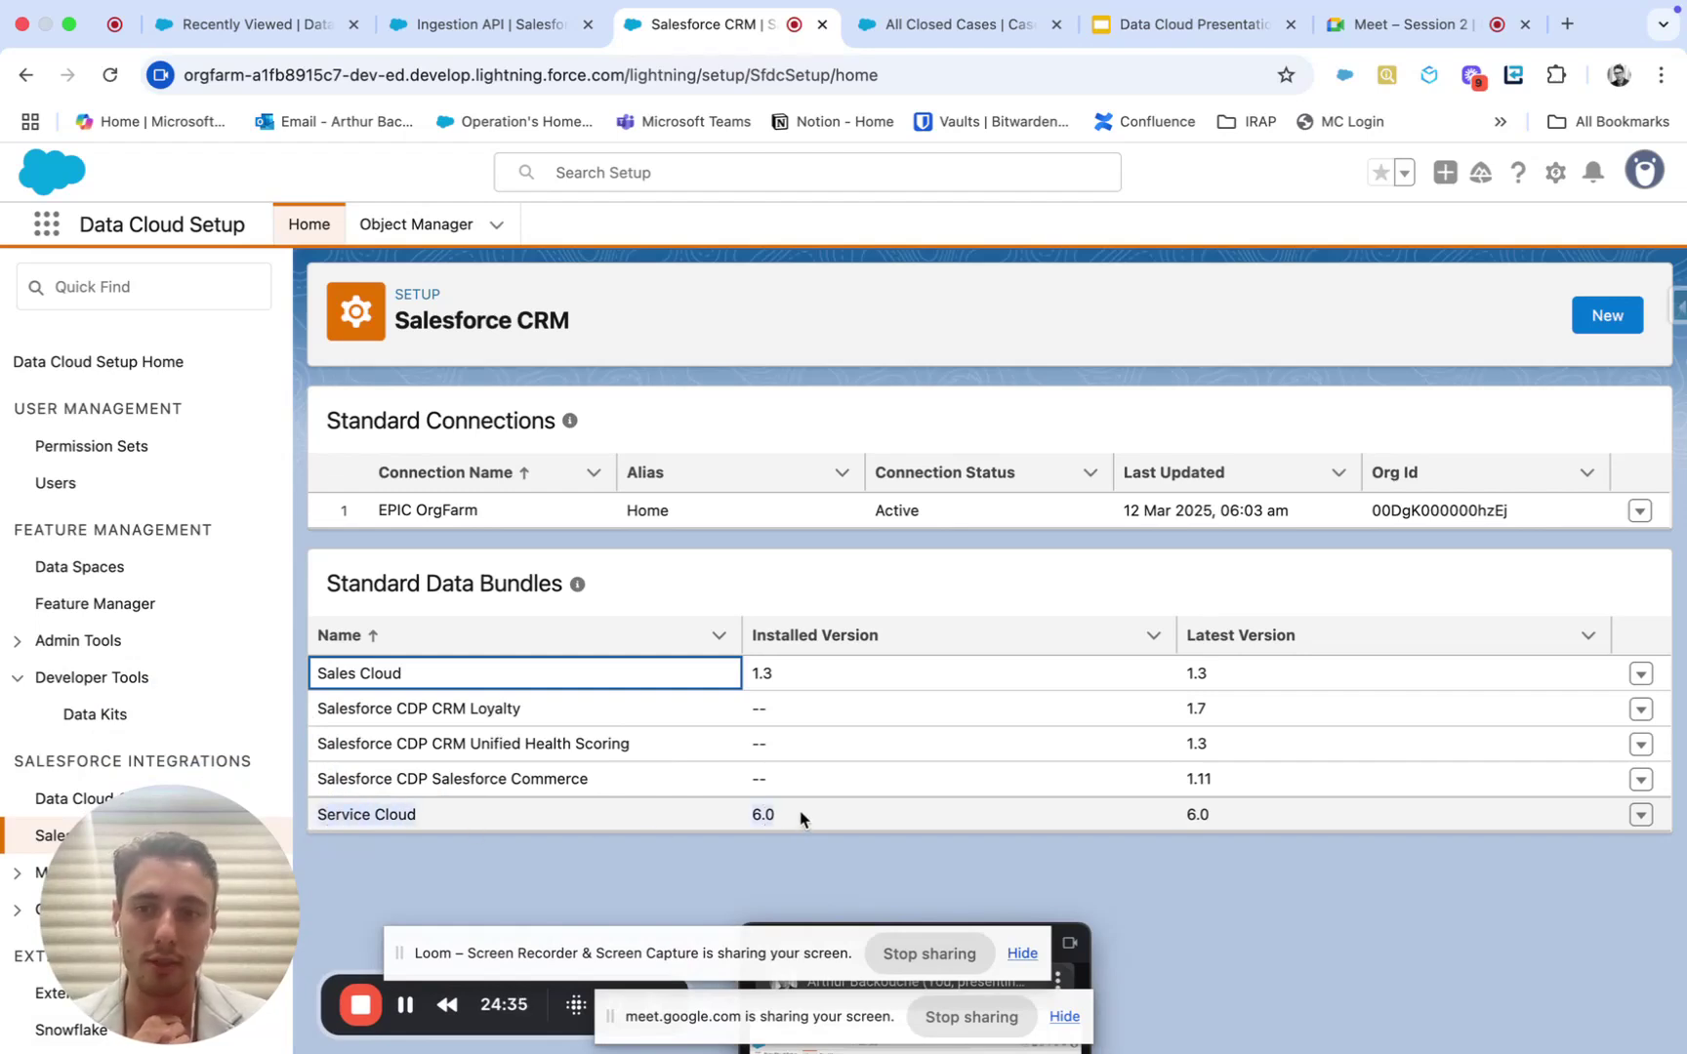
{"action": "left_click", "coordinate": [753, 715]}
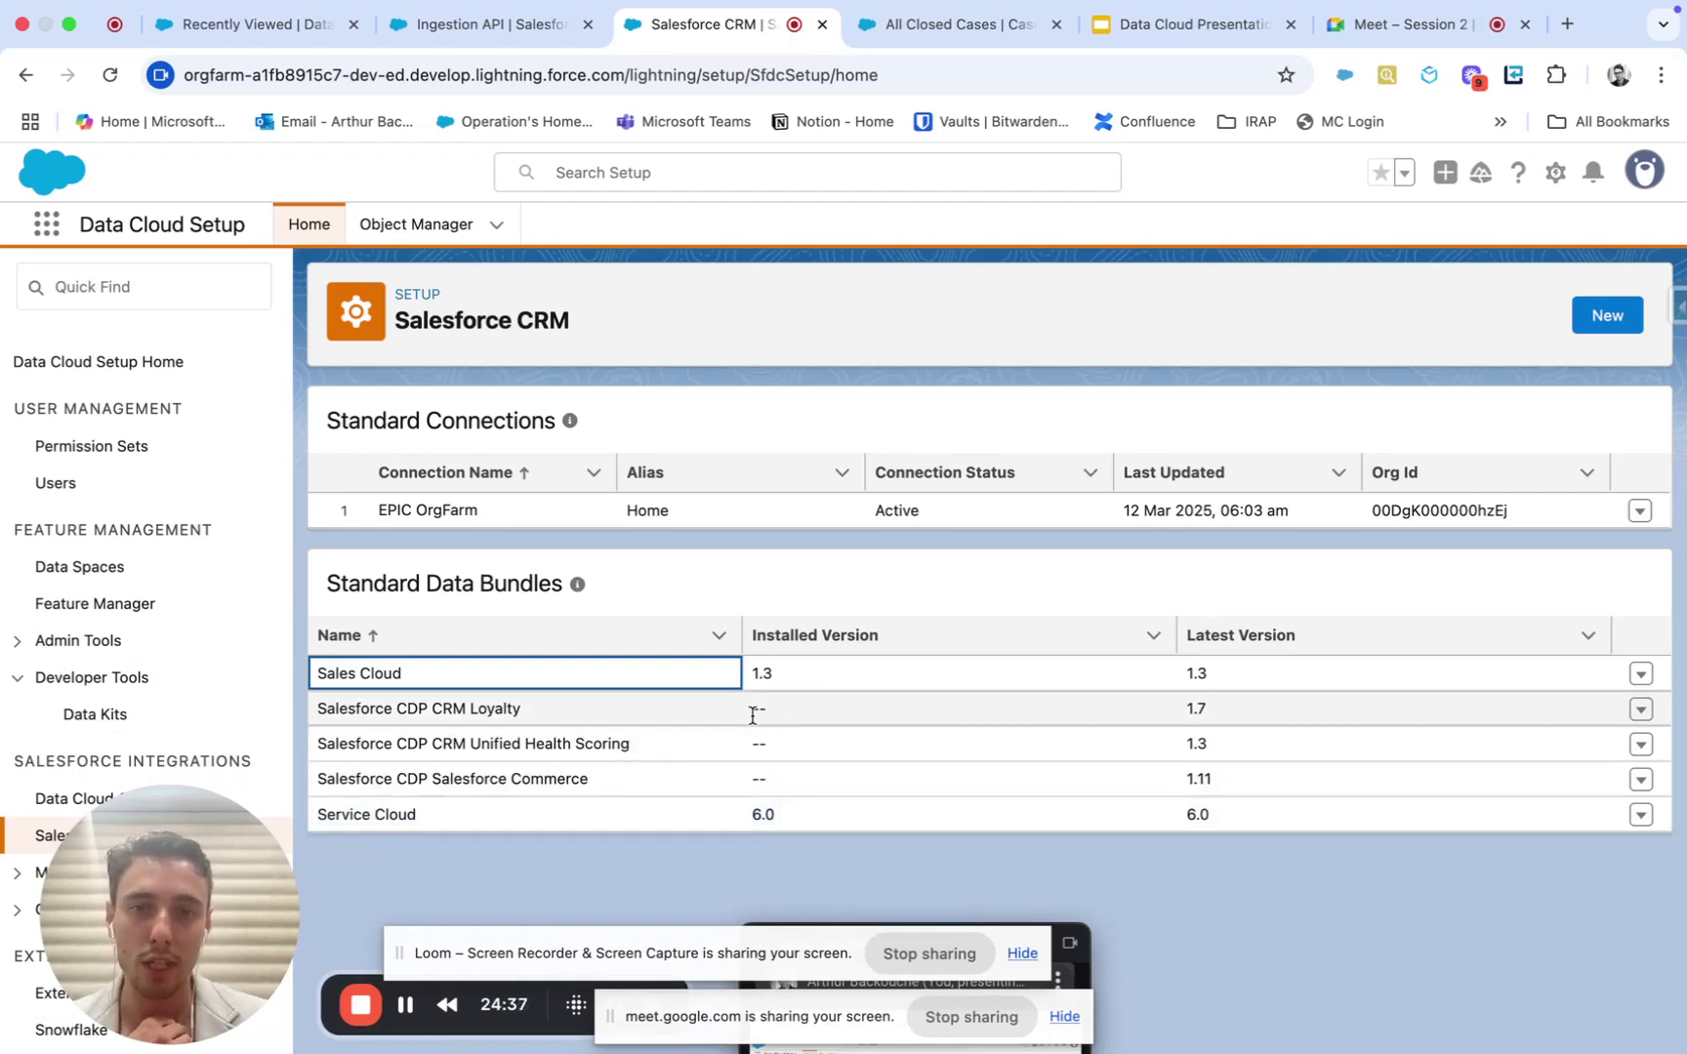
{"action": "left_click_drag", "start_coordinate": [797, 722], "coordinate": [797, 776]}
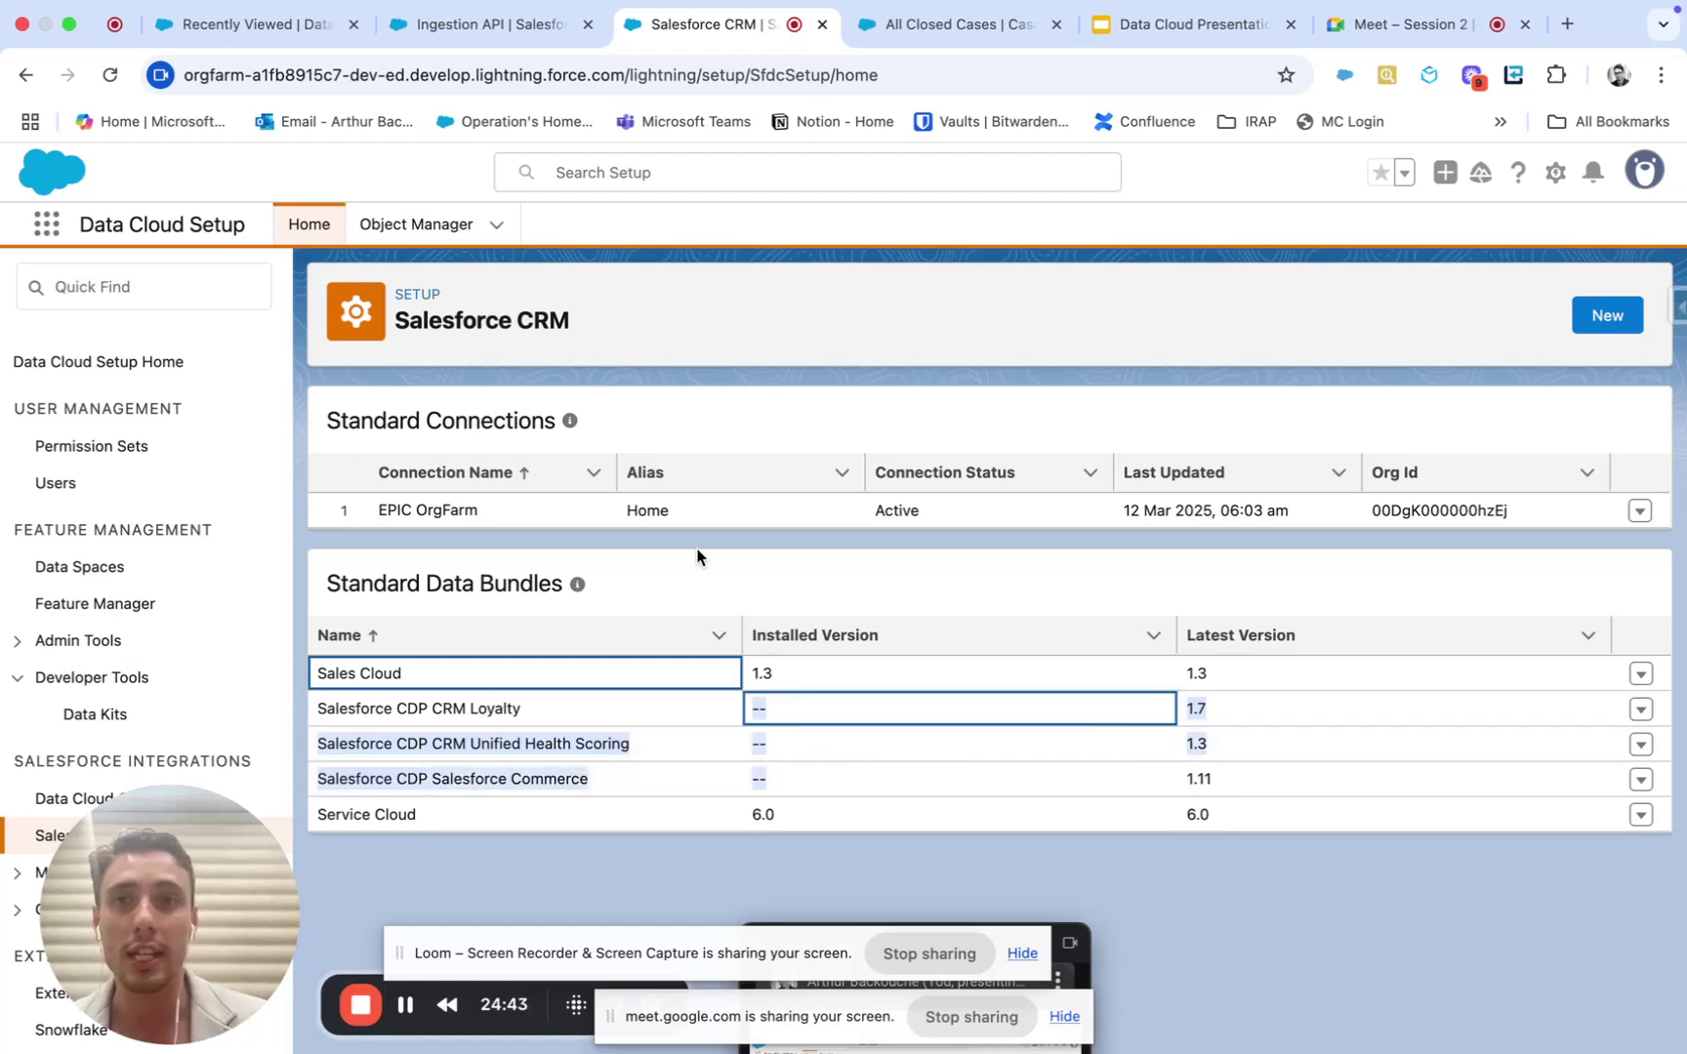
Step: Return to the Data Streams list and discard the unfinished new data stream
{"action": "left_click", "coordinate": [268, 35]}
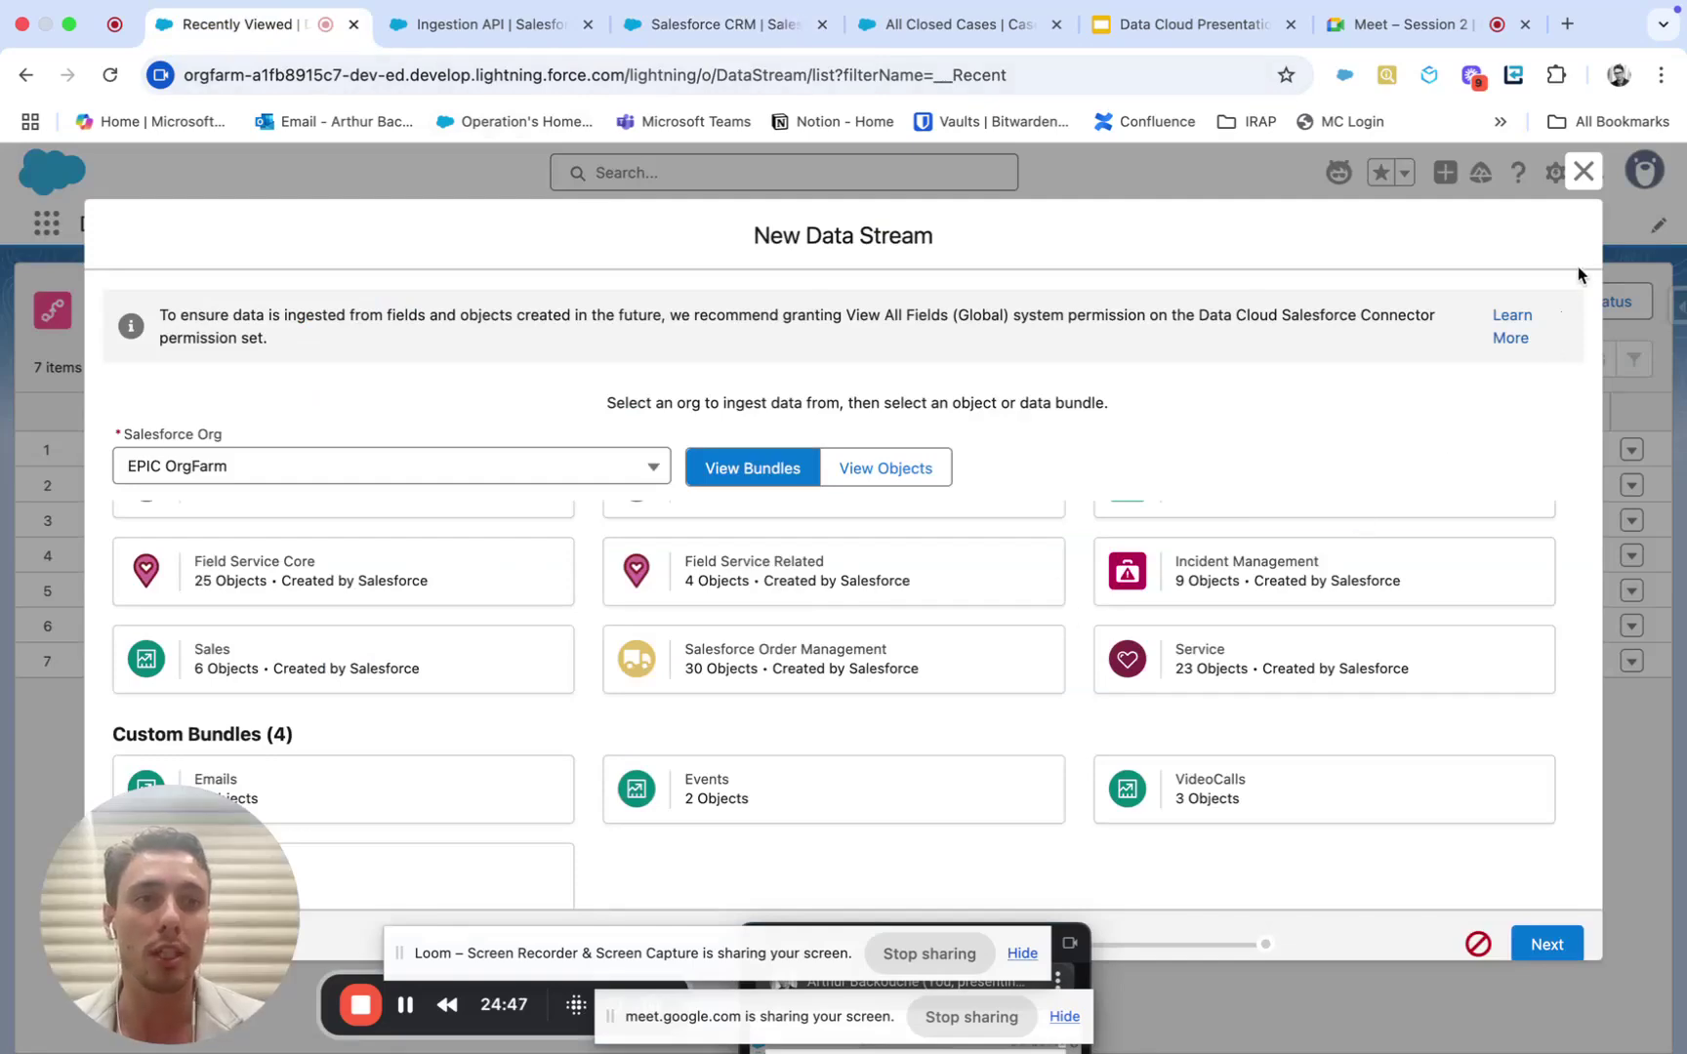
{"action": "left_click", "coordinate": [1581, 175]}
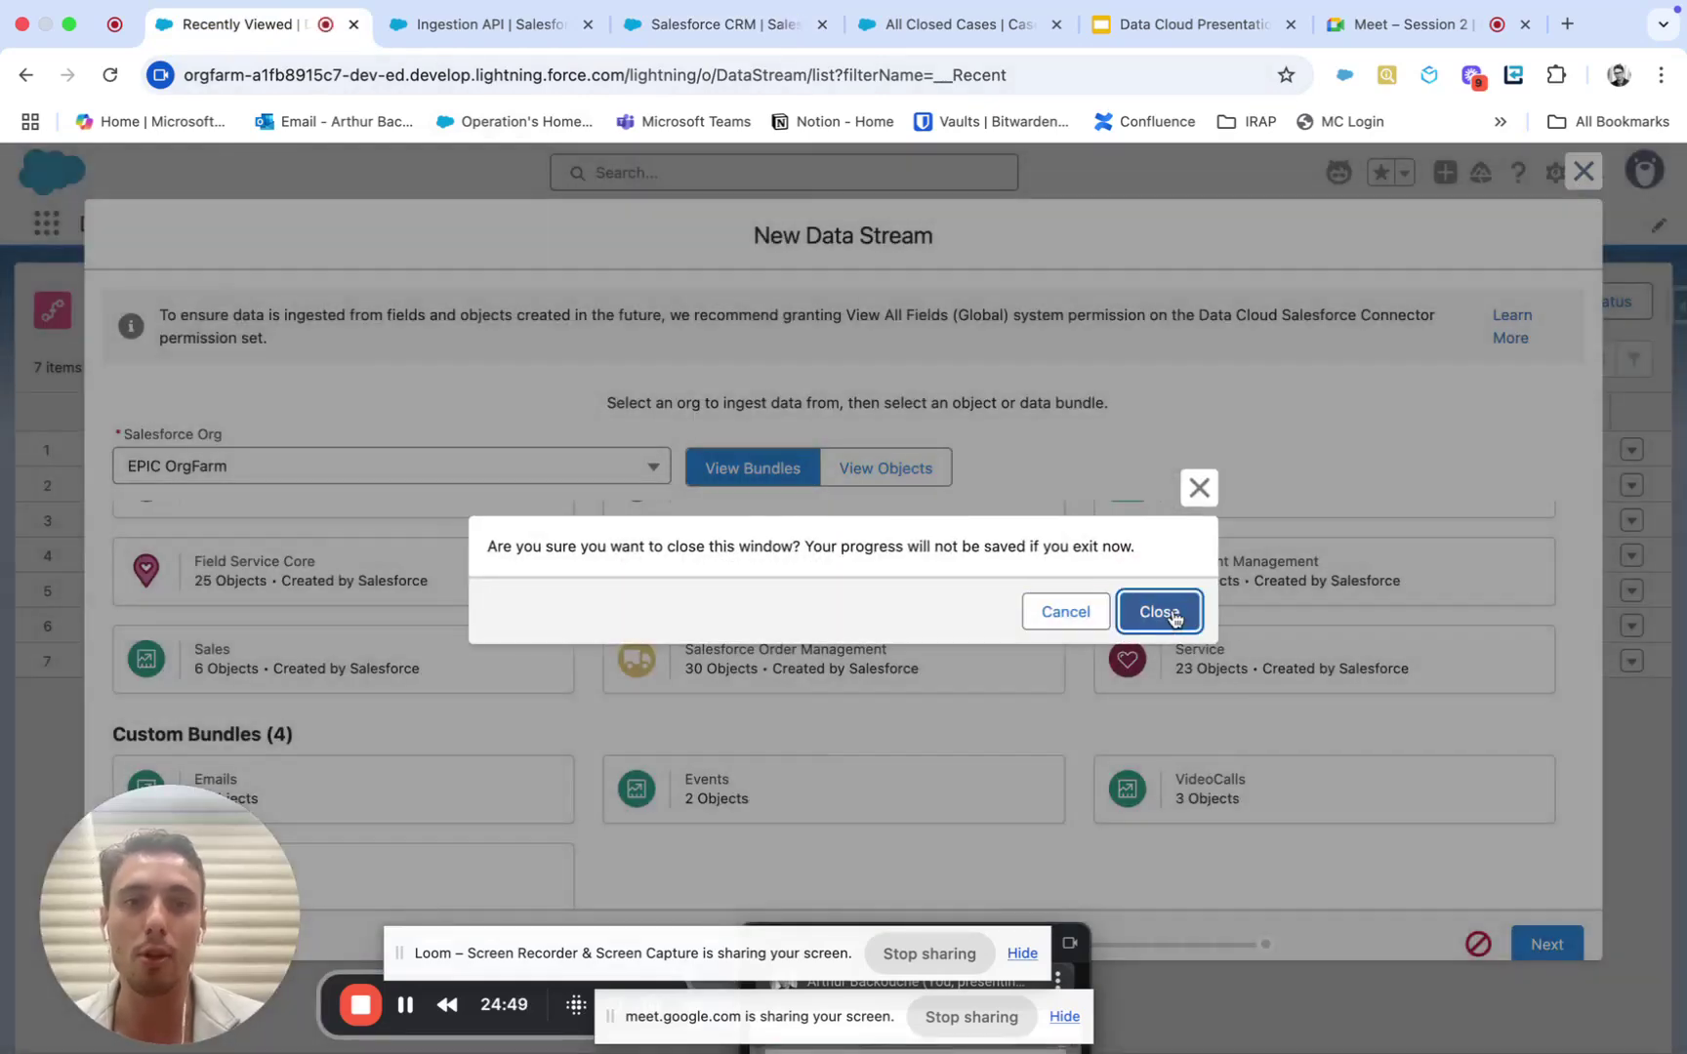
{"action": "left_click", "coordinate": [1171, 613]}
Step: Start a new data stream with Salesforce CRM as its source and proceed to the bundle selection
{"action": "left_click", "coordinate": [1274, 310]}
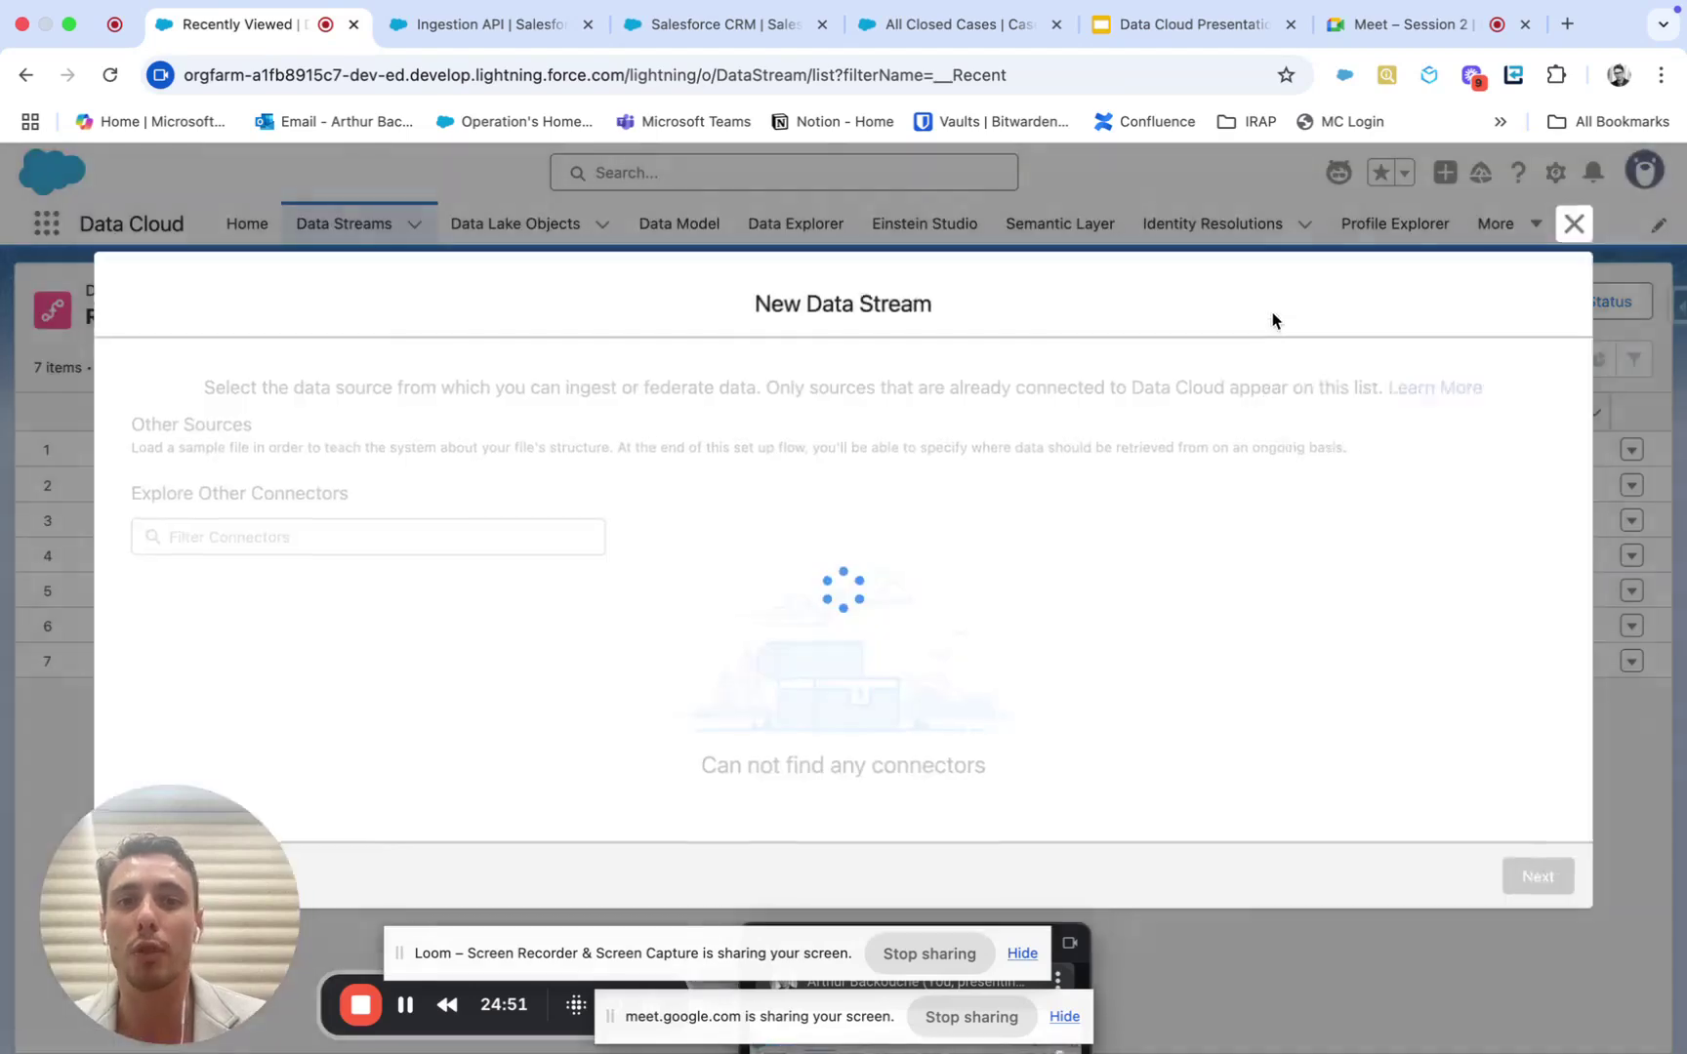
{"action": "left_click", "coordinate": [352, 469]}
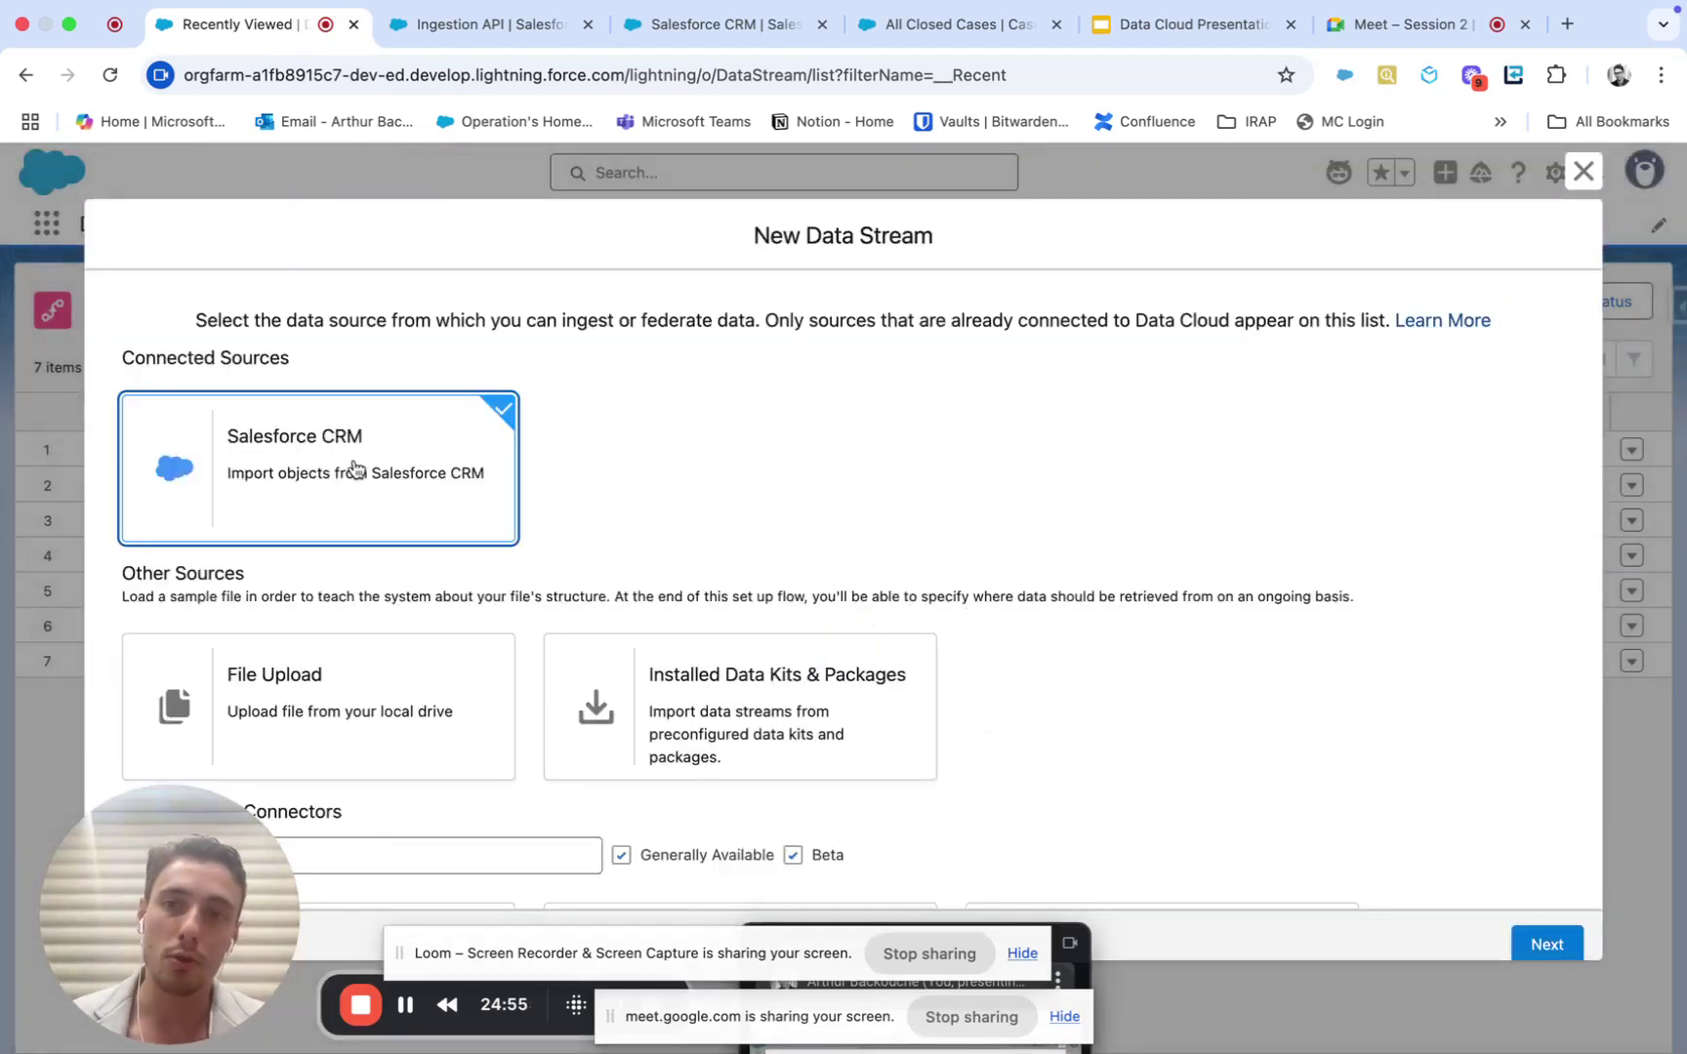
{"action": "scroll", "coordinate": [1171, 783], "scroll_direction": "down", "scroll_amount": 5}
{"action": "scroll", "coordinate": [1419, 783], "scroll_direction": "up", "scroll_amount": 5}
{"action": "left_click", "coordinate": [1525, 947]}
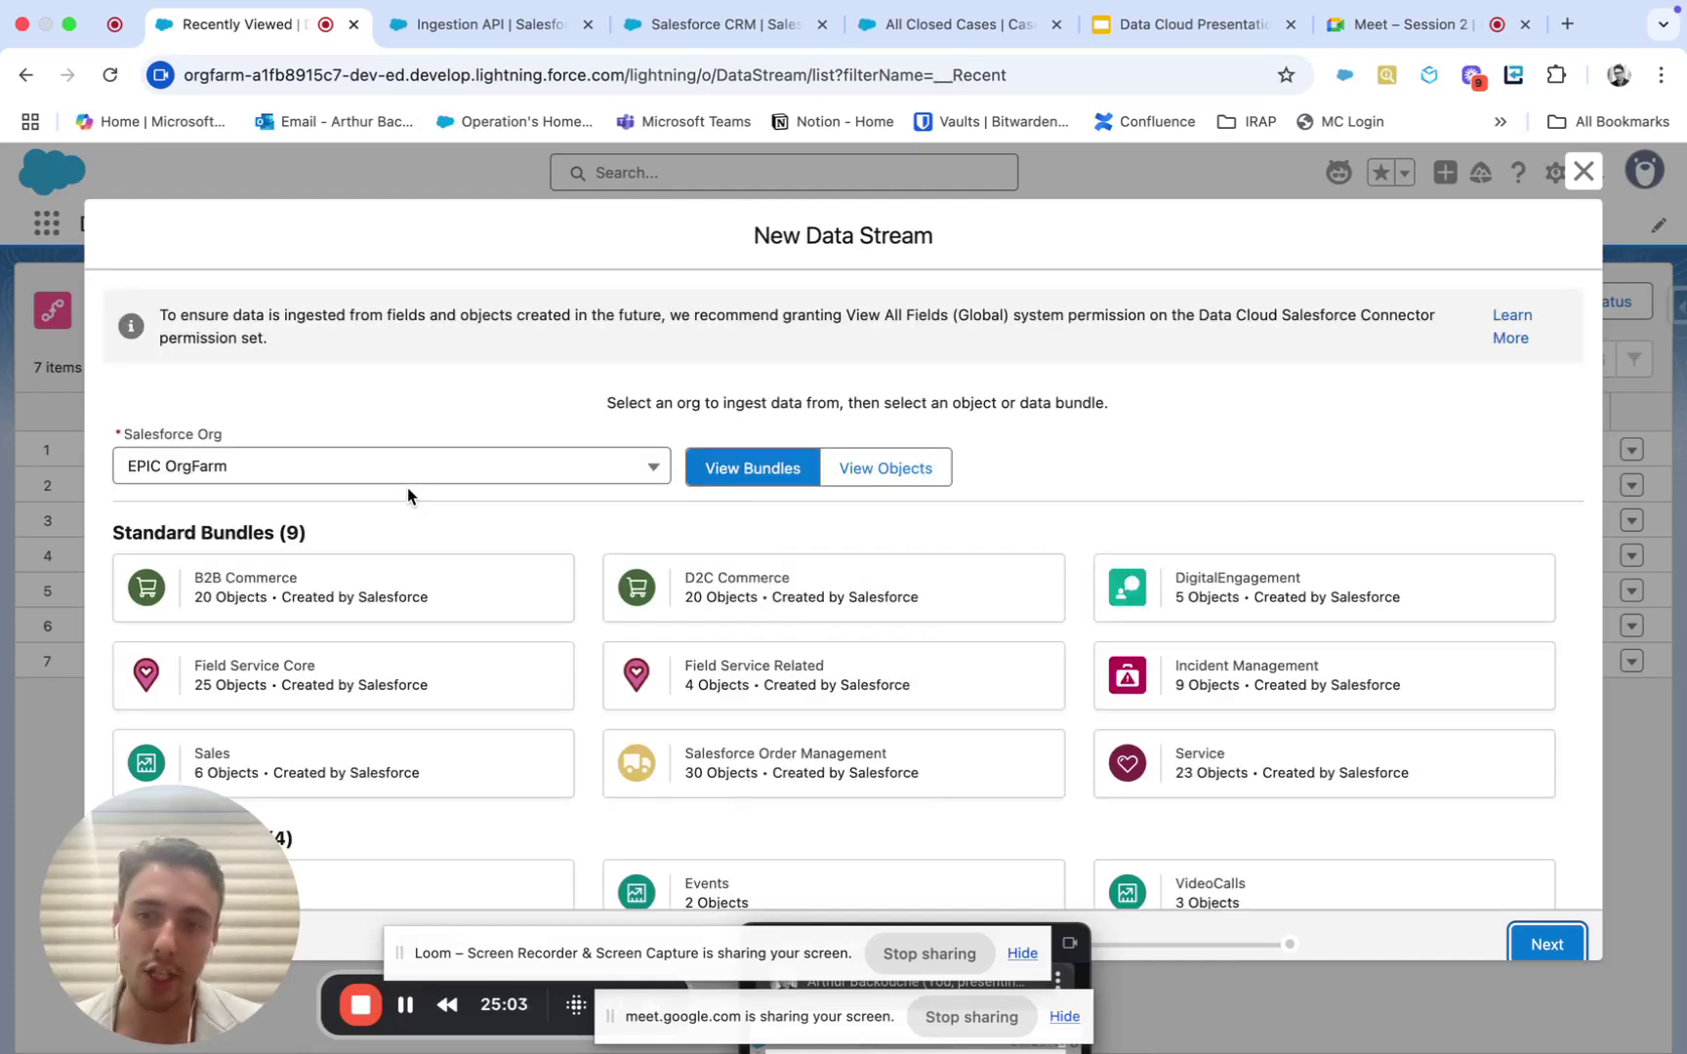
Step: Select the Service standard bundle and review the objects it includes
{"action": "scroll", "coordinate": [407, 495], "scroll_direction": "down", "scroll_amount": 1}
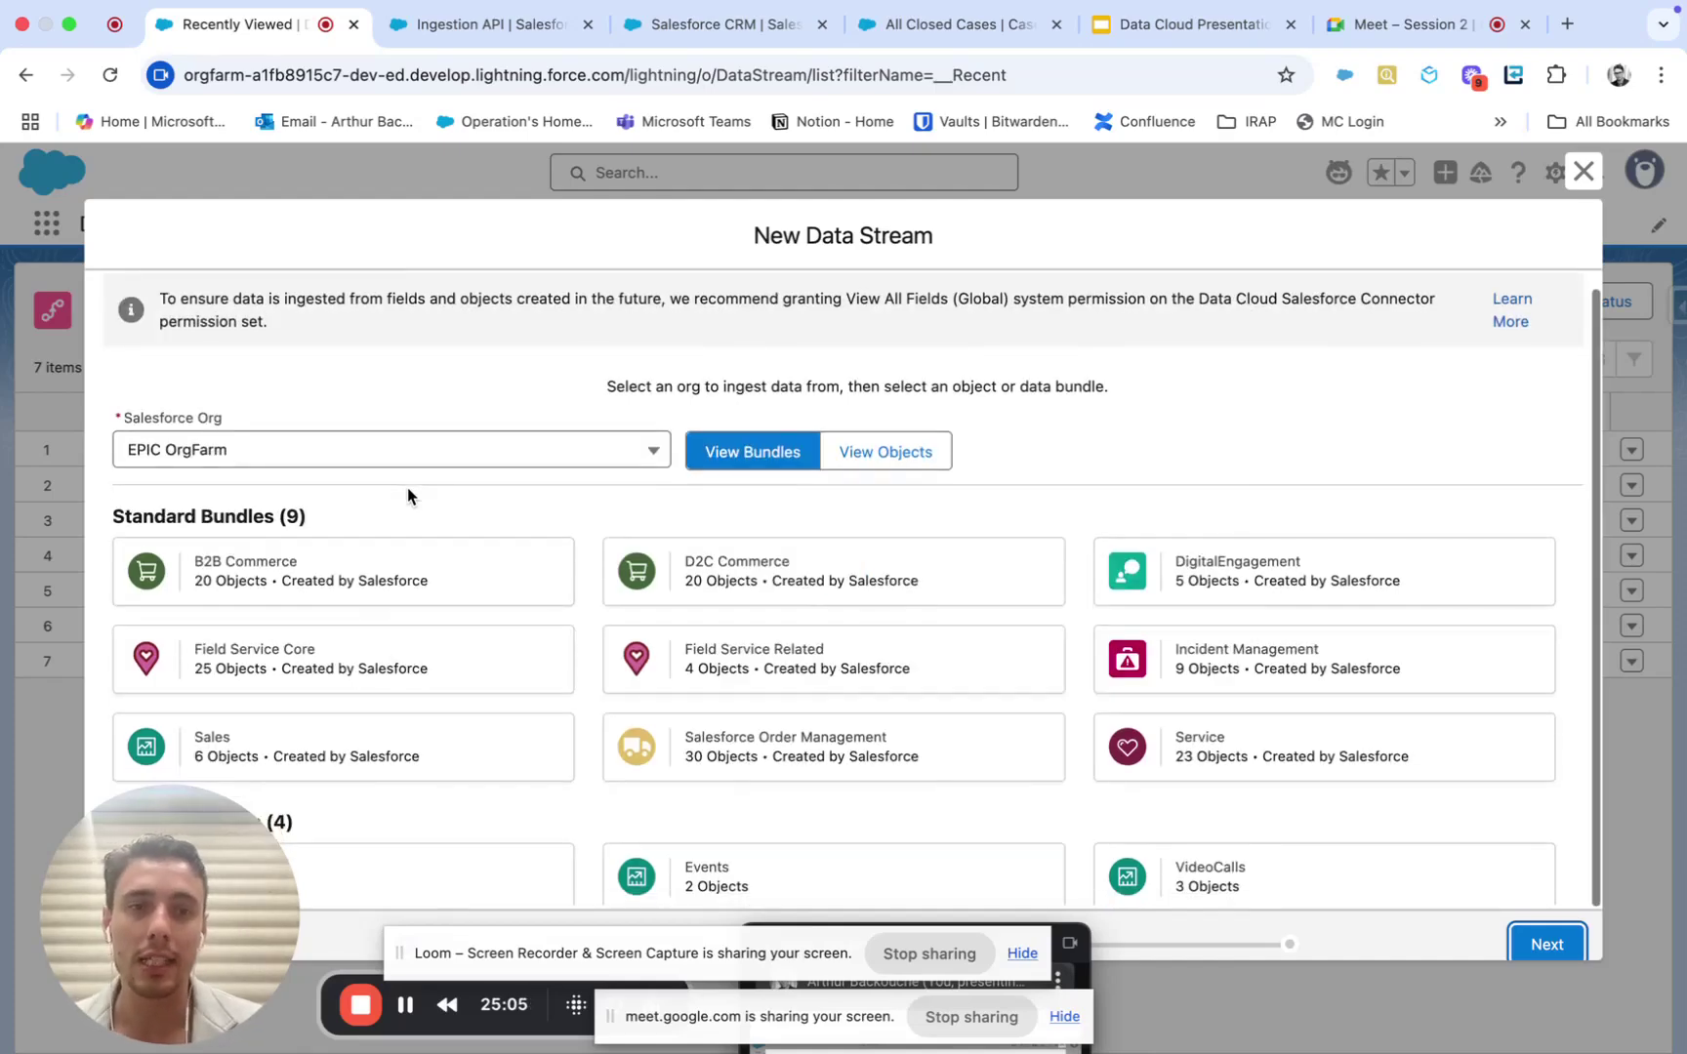
{"action": "left_click", "coordinate": [1359, 747]}
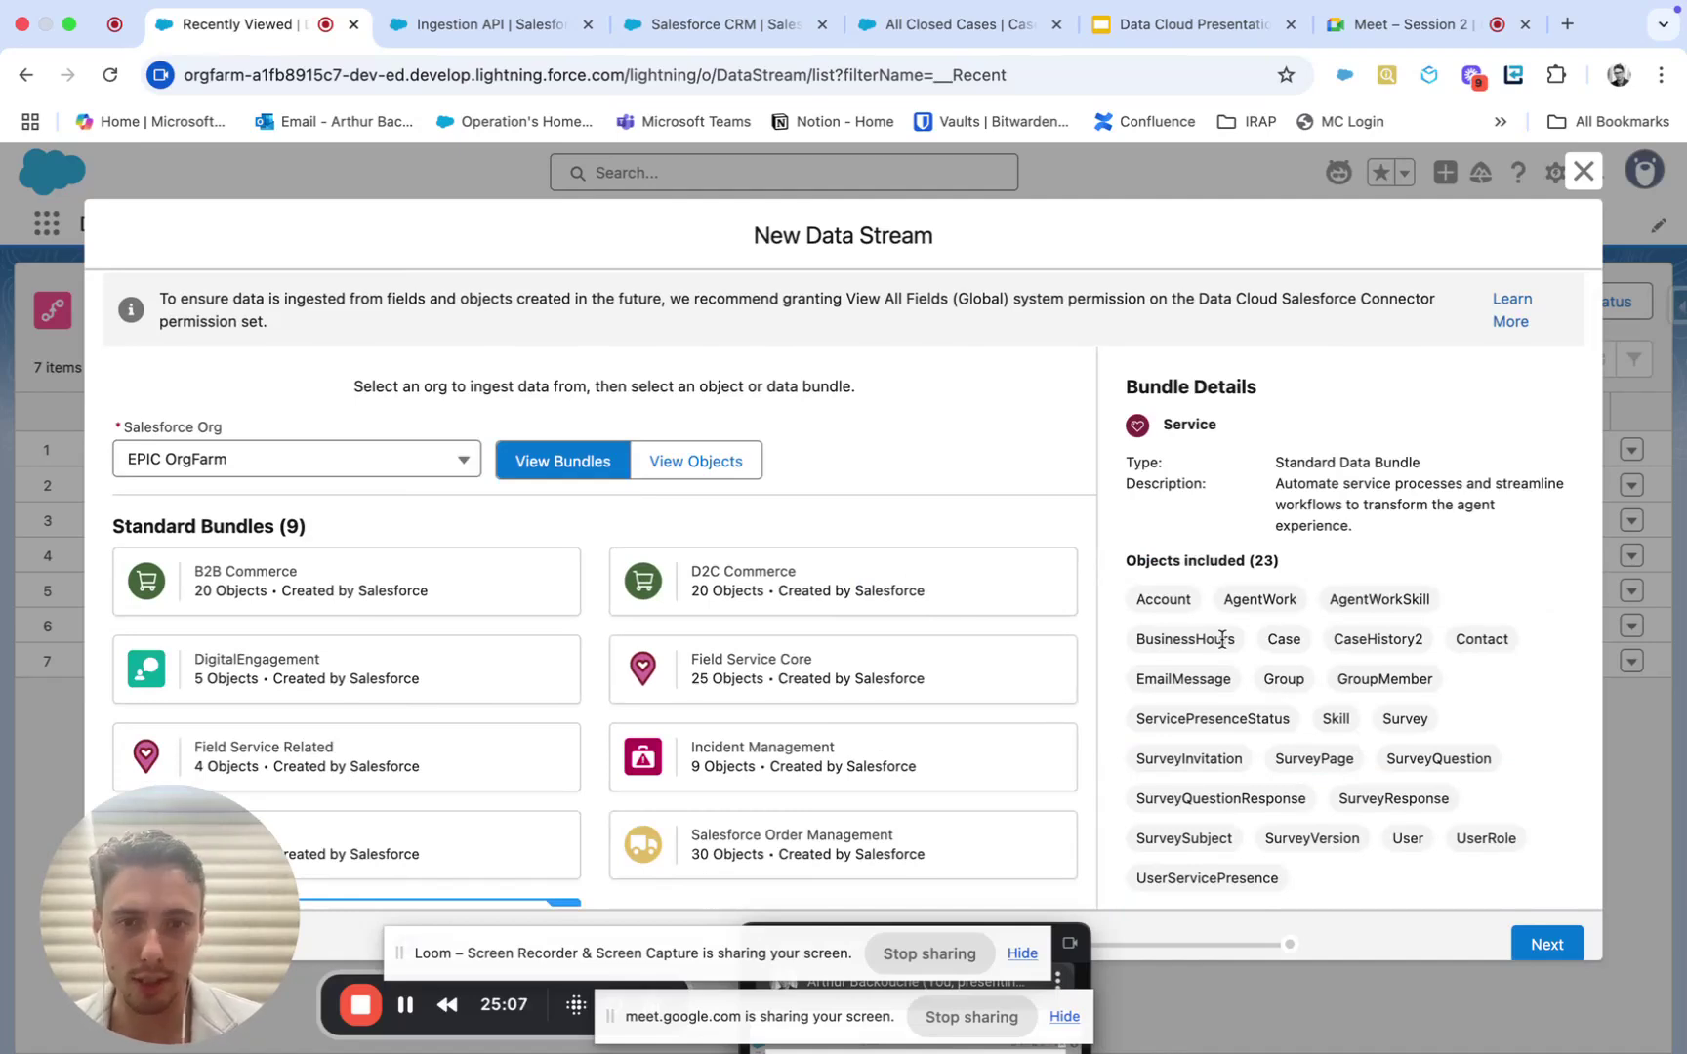
{"action": "scroll", "coordinate": [1221, 640], "scroll_direction": "down", "scroll_amount": 1}
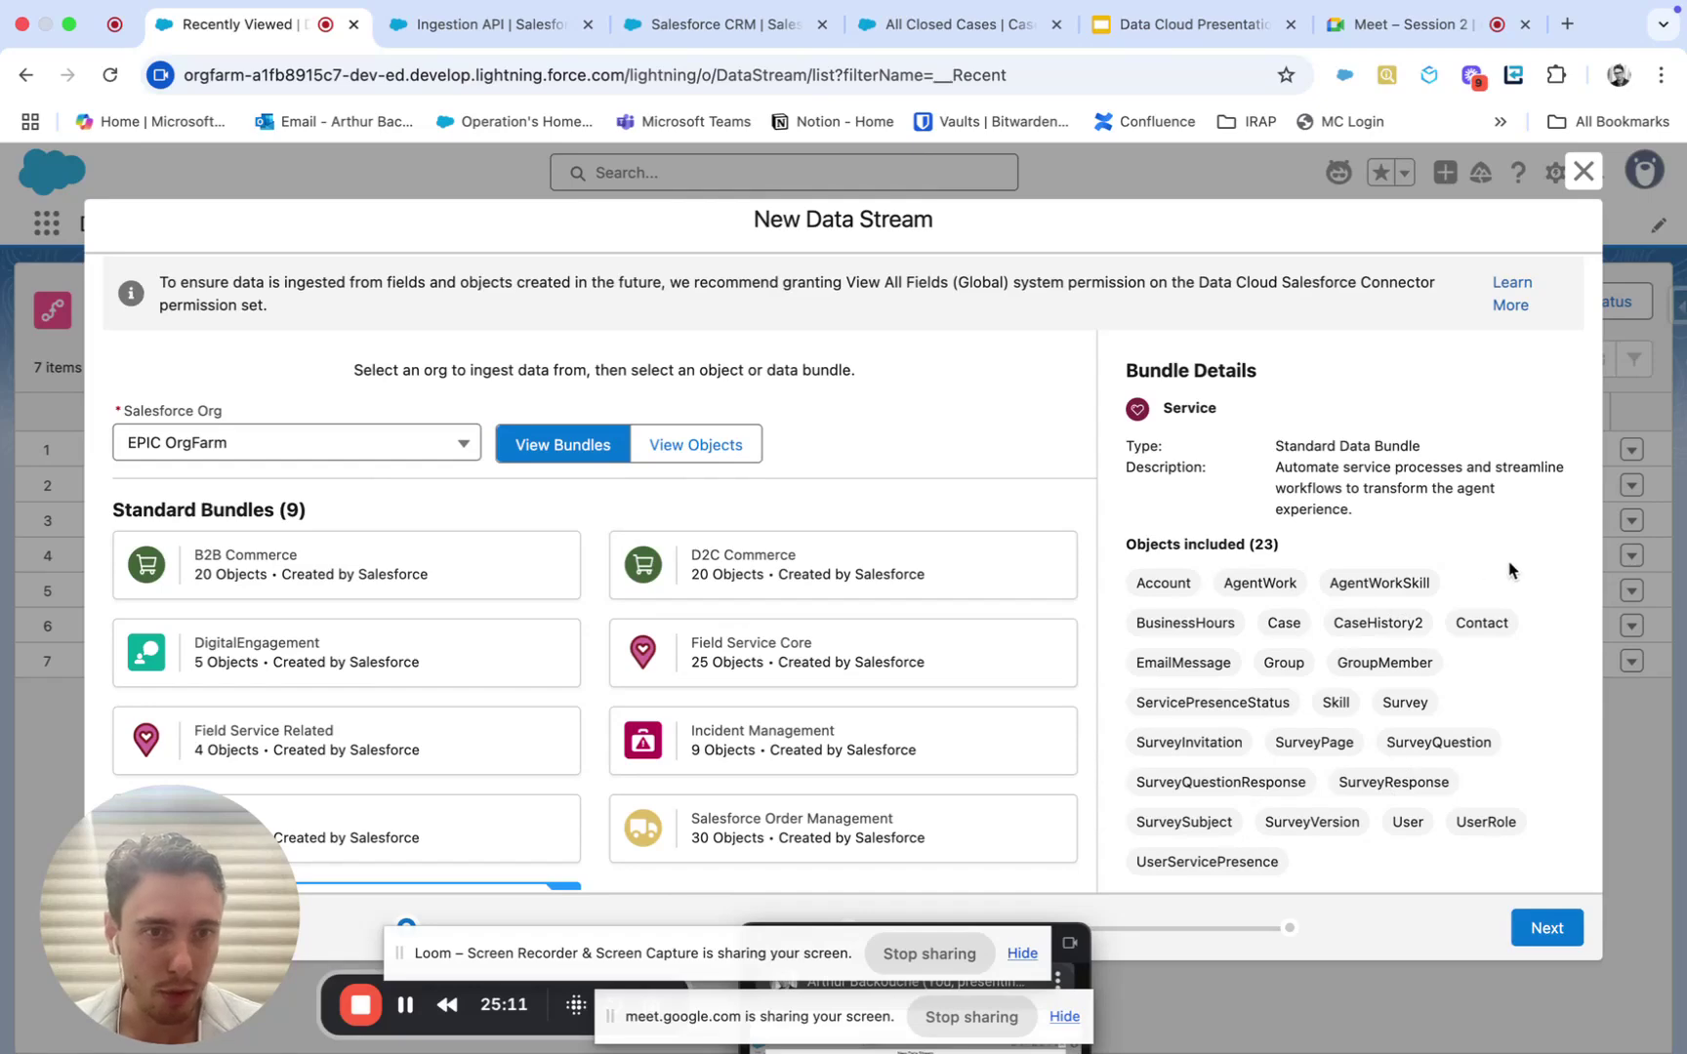
Step: Switch the stream's selection to individual Salesforce objects, search for "case" and select the Case object
{"action": "left_click", "coordinate": [729, 447]}
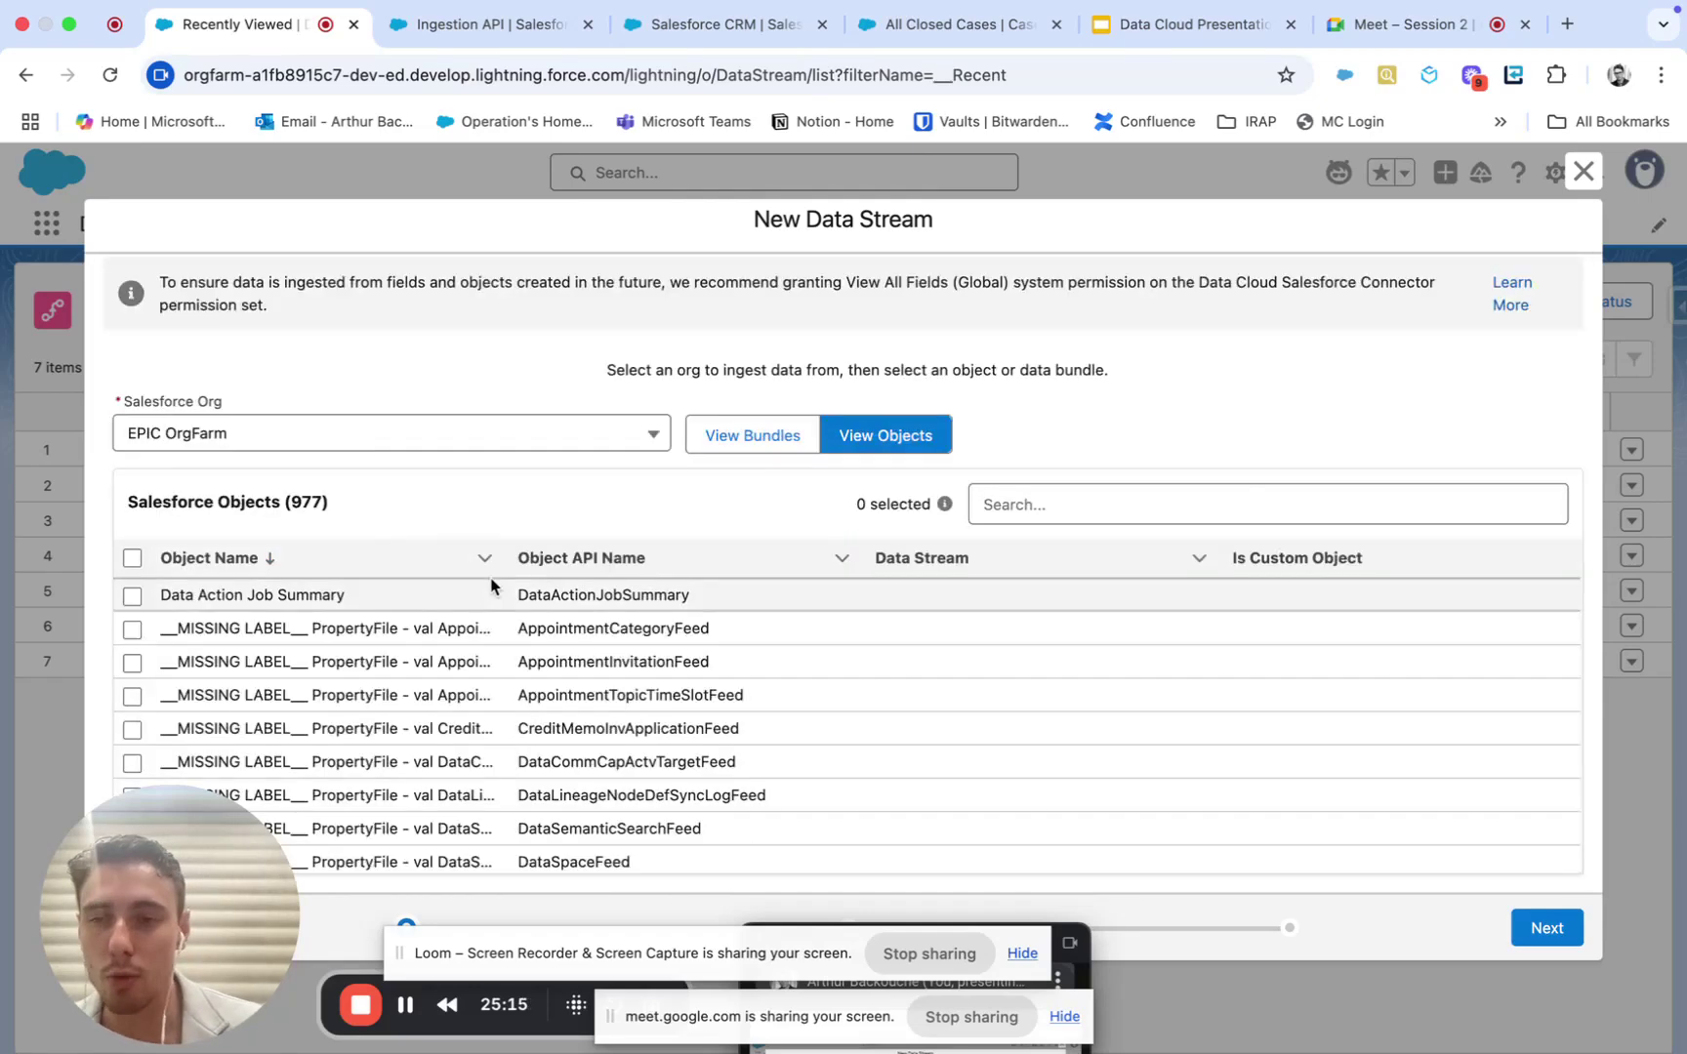
{"action": "left_click", "coordinate": [1096, 498]}
{"action": "type", "text": "case"}
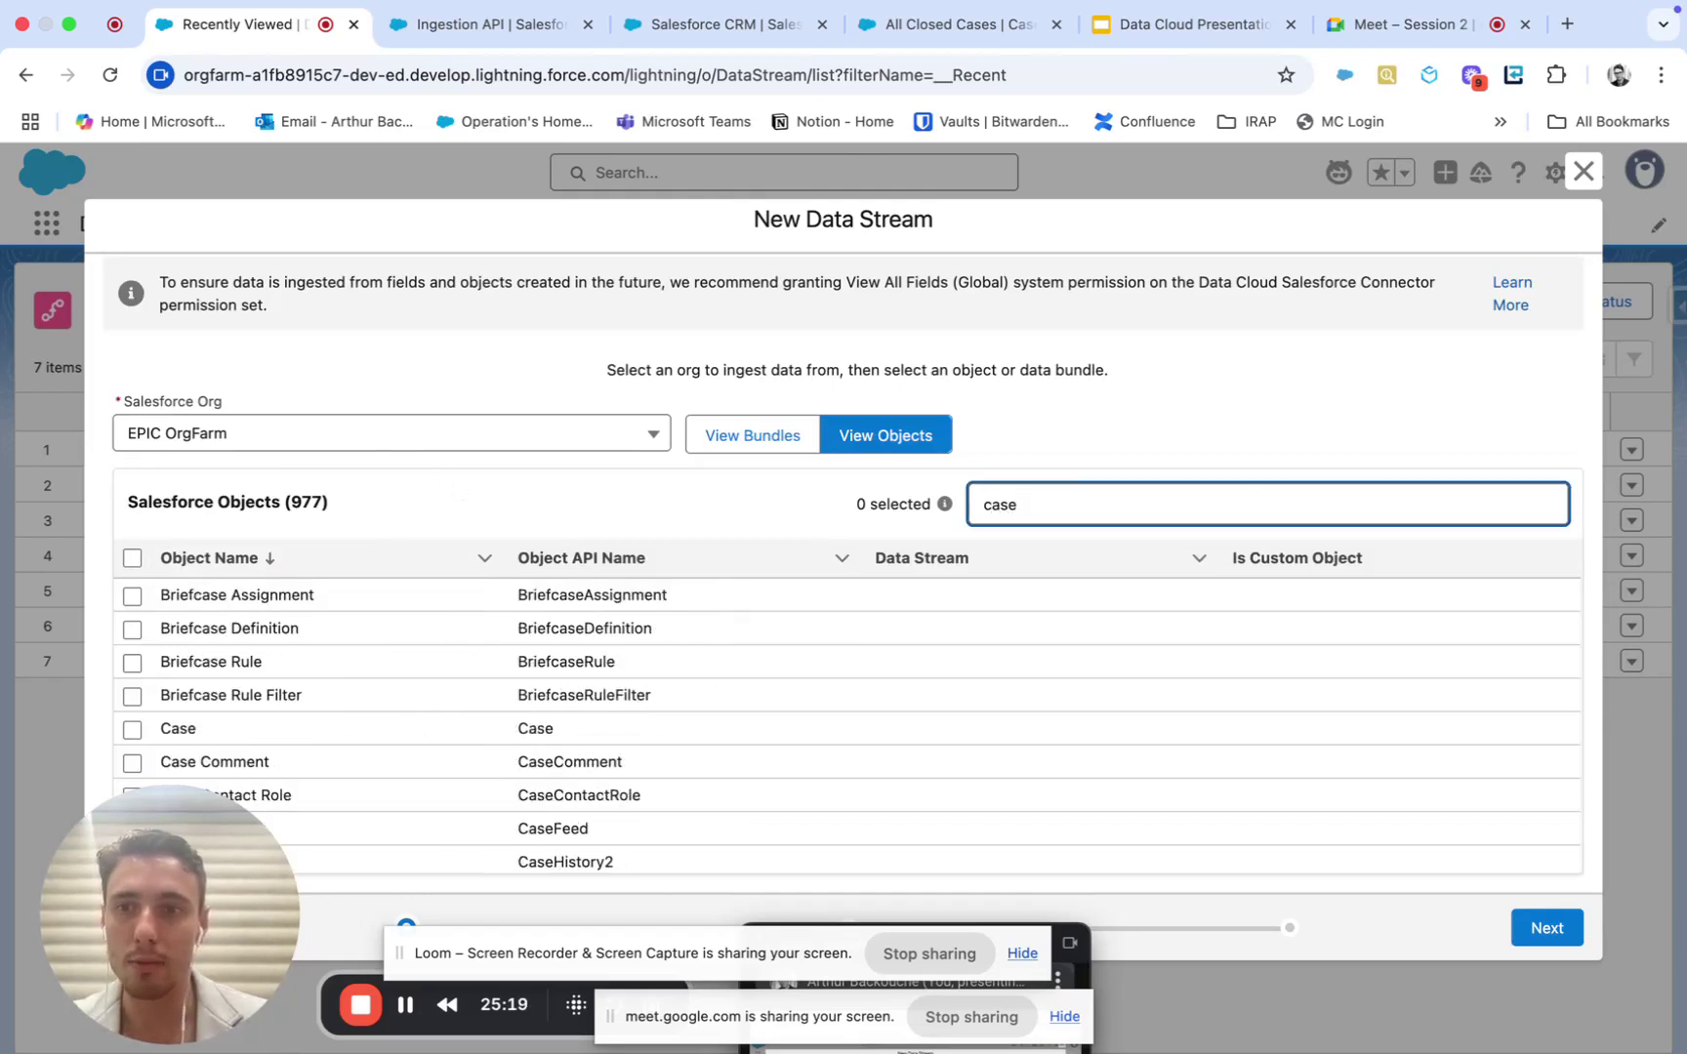
{"action": "left_click", "coordinate": [133, 731]}
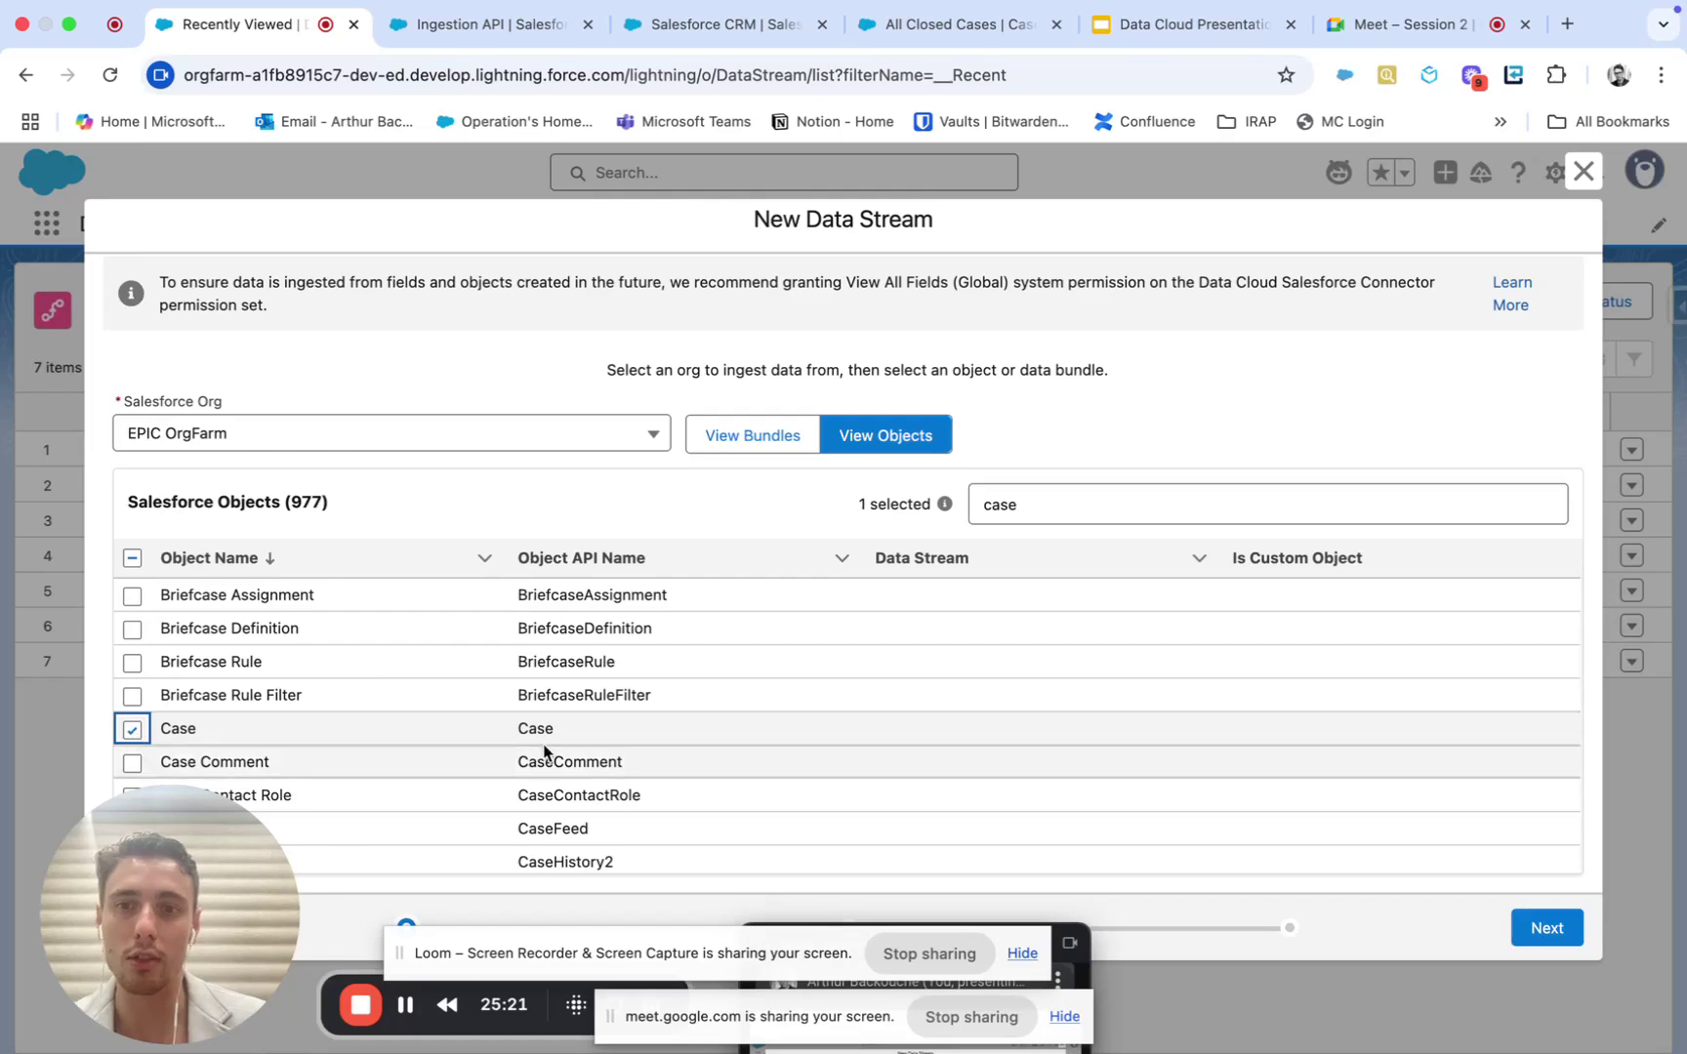
Step: Switch back to the bundles and try to continue with the Field Service Core bundle
{"action": "left_click", "coordinate": [755, 442]}
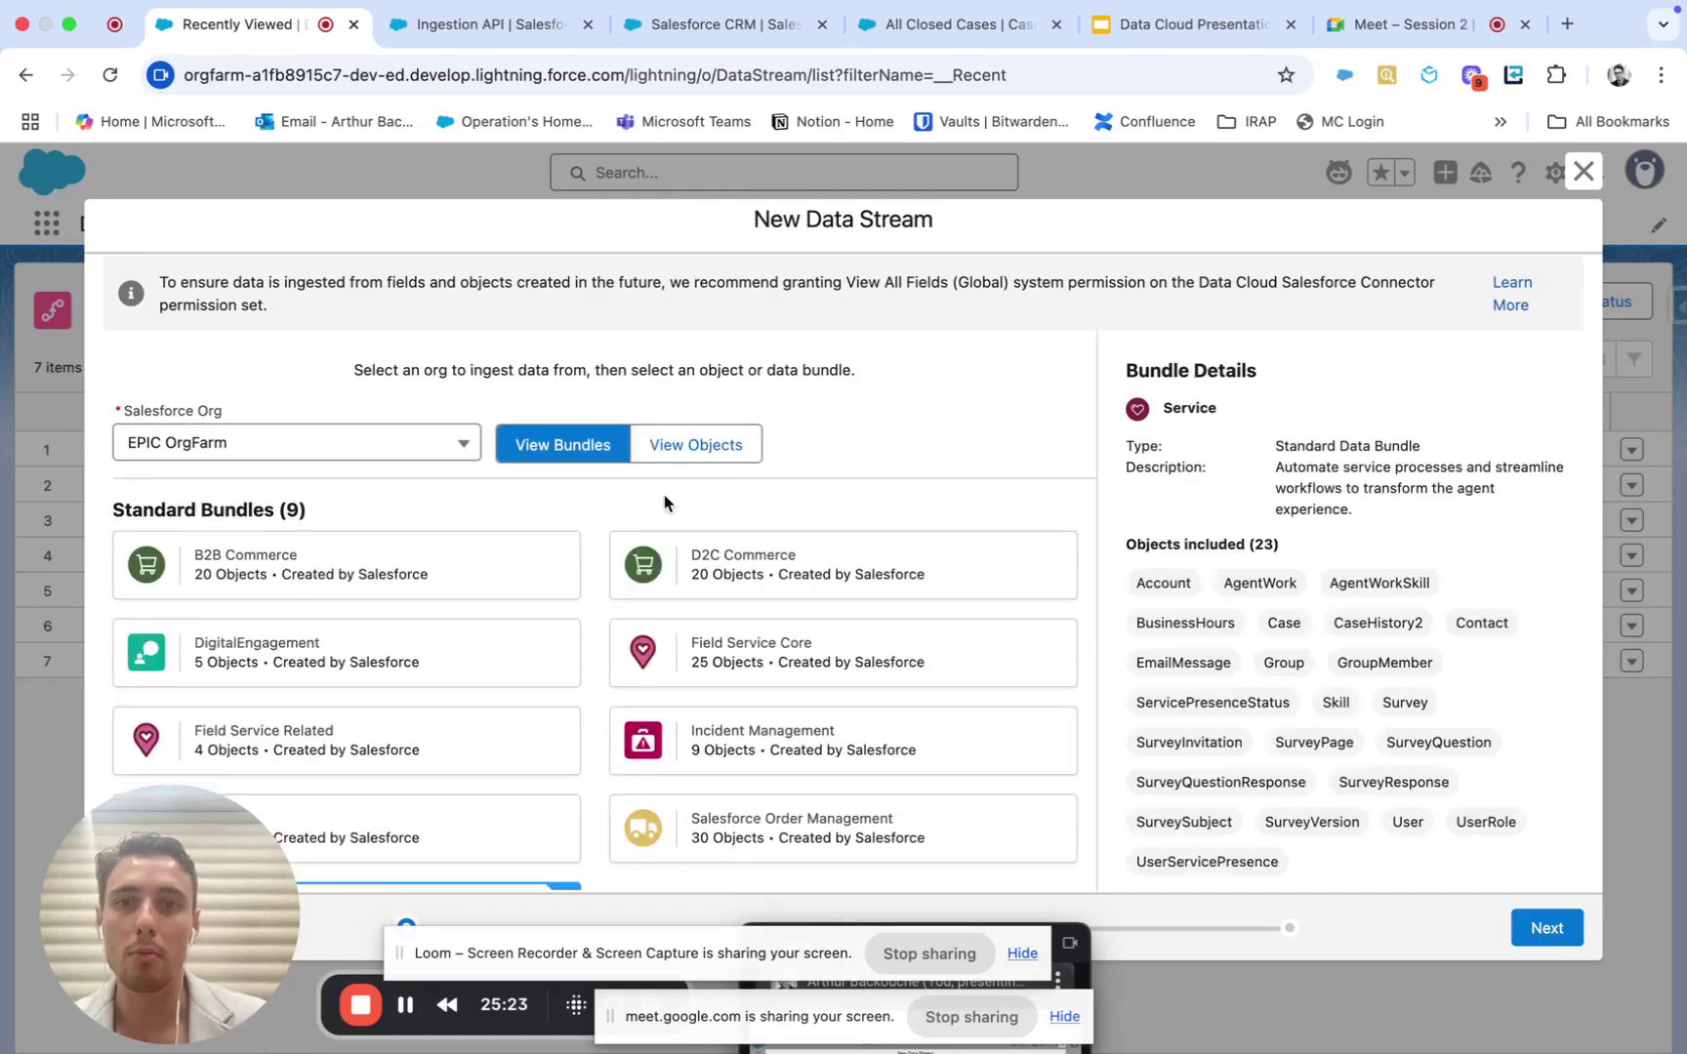
{"action": "left_click", "coordinate": [718, 668]}
{"action": "scroll", "coordinate": [942, 646], "scroll_direction": "down", "scroll_amount": 3}
{"action": "scroll", "coordinate": [942, 647], "scroll_direction": "up", "scroll_amount": 3}
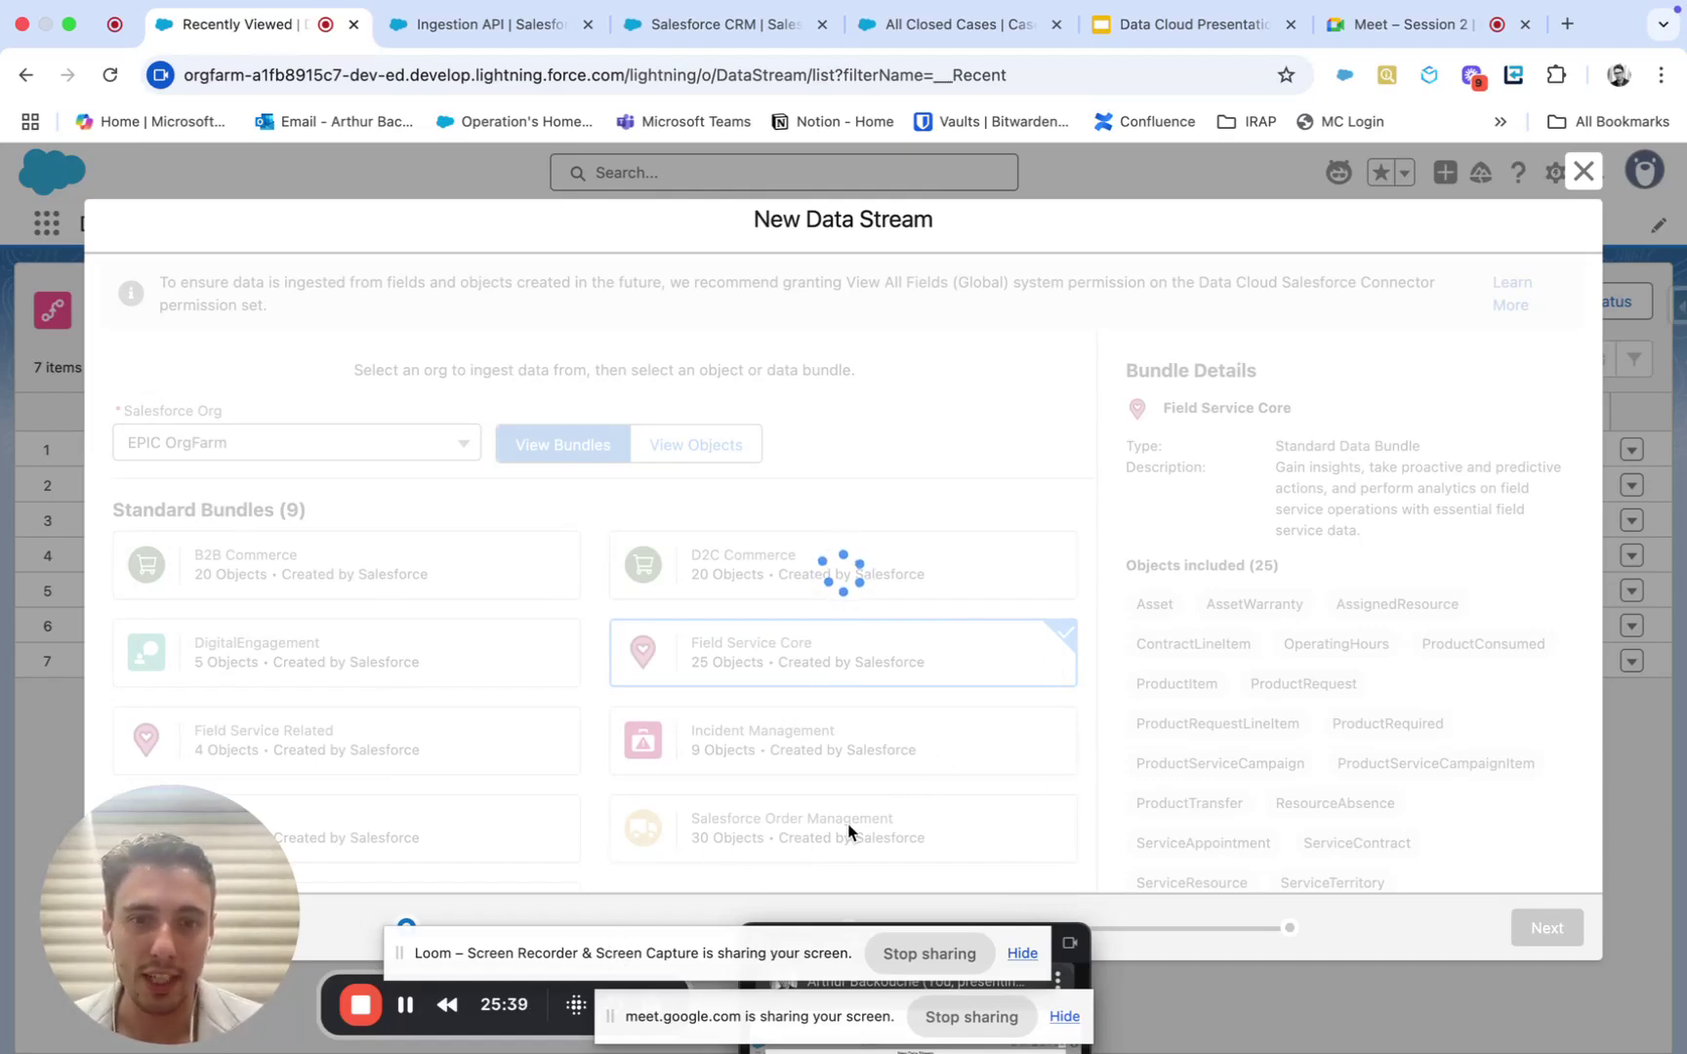
{"action": "left_click_drag", "start_coordinate": [610, 945], "coordinate": [980, 1005]}
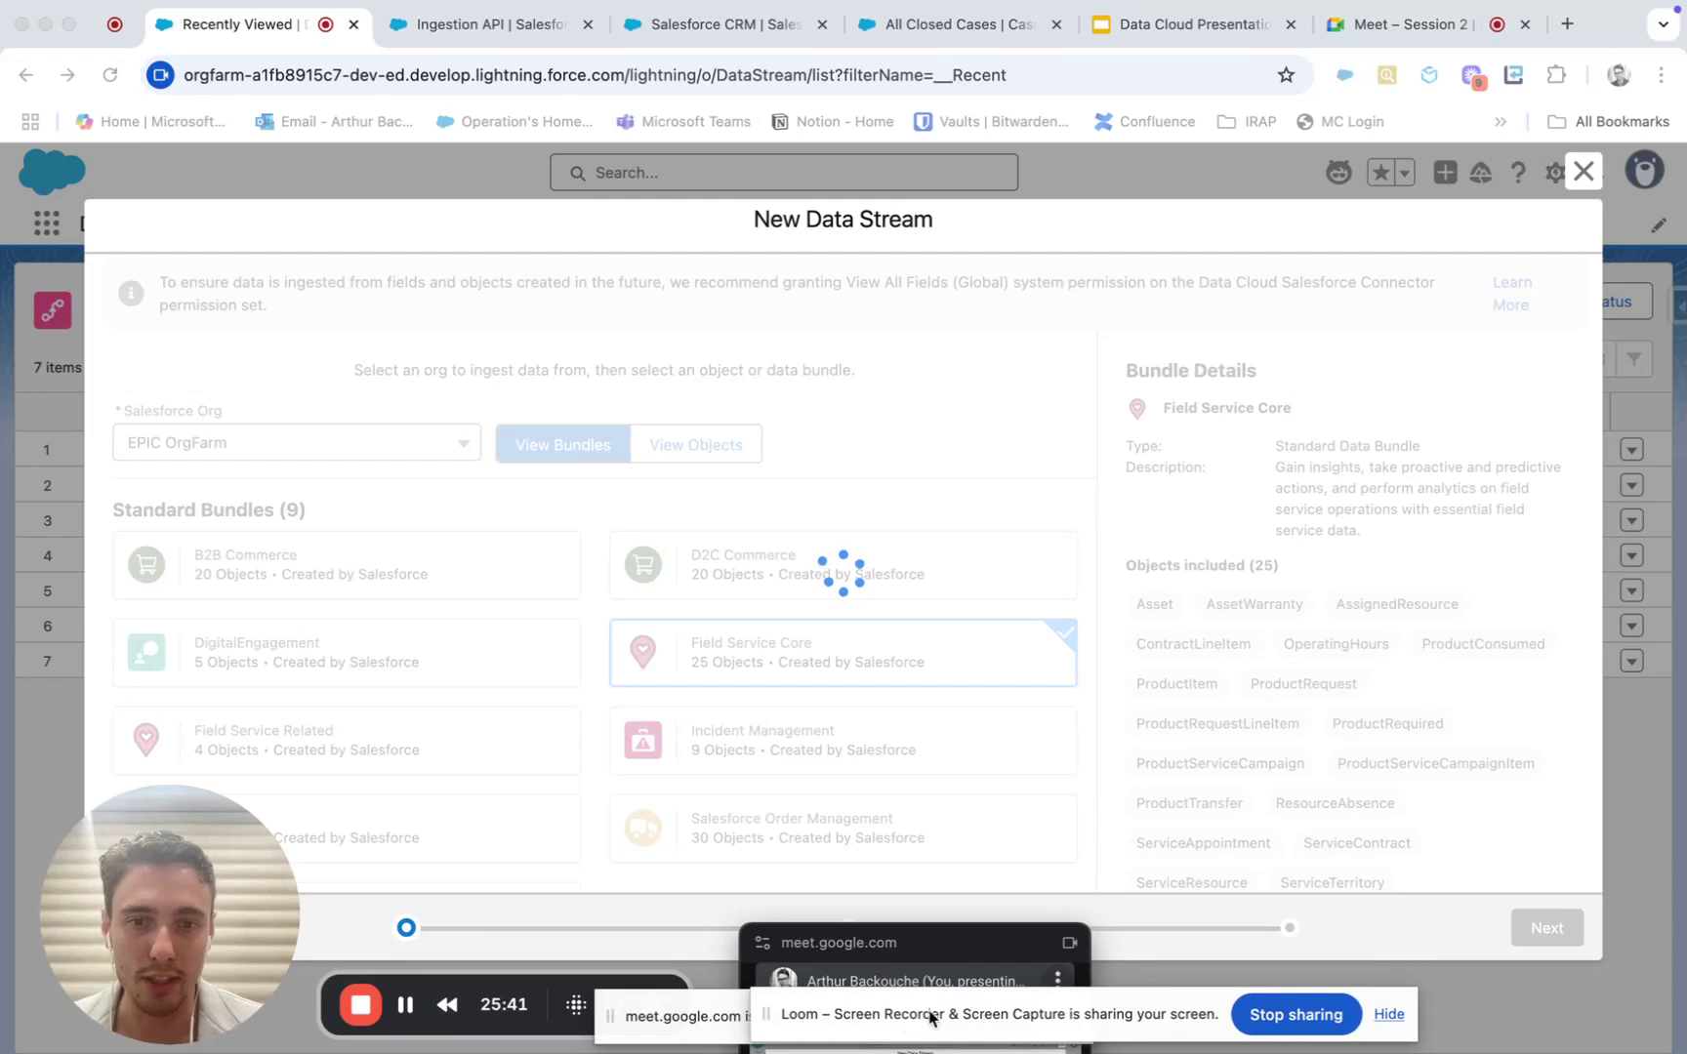
Step: Discard the new data stream based on the Field Service Core bundle
{"action": "left_click", "coordinate": [1575, 179]}
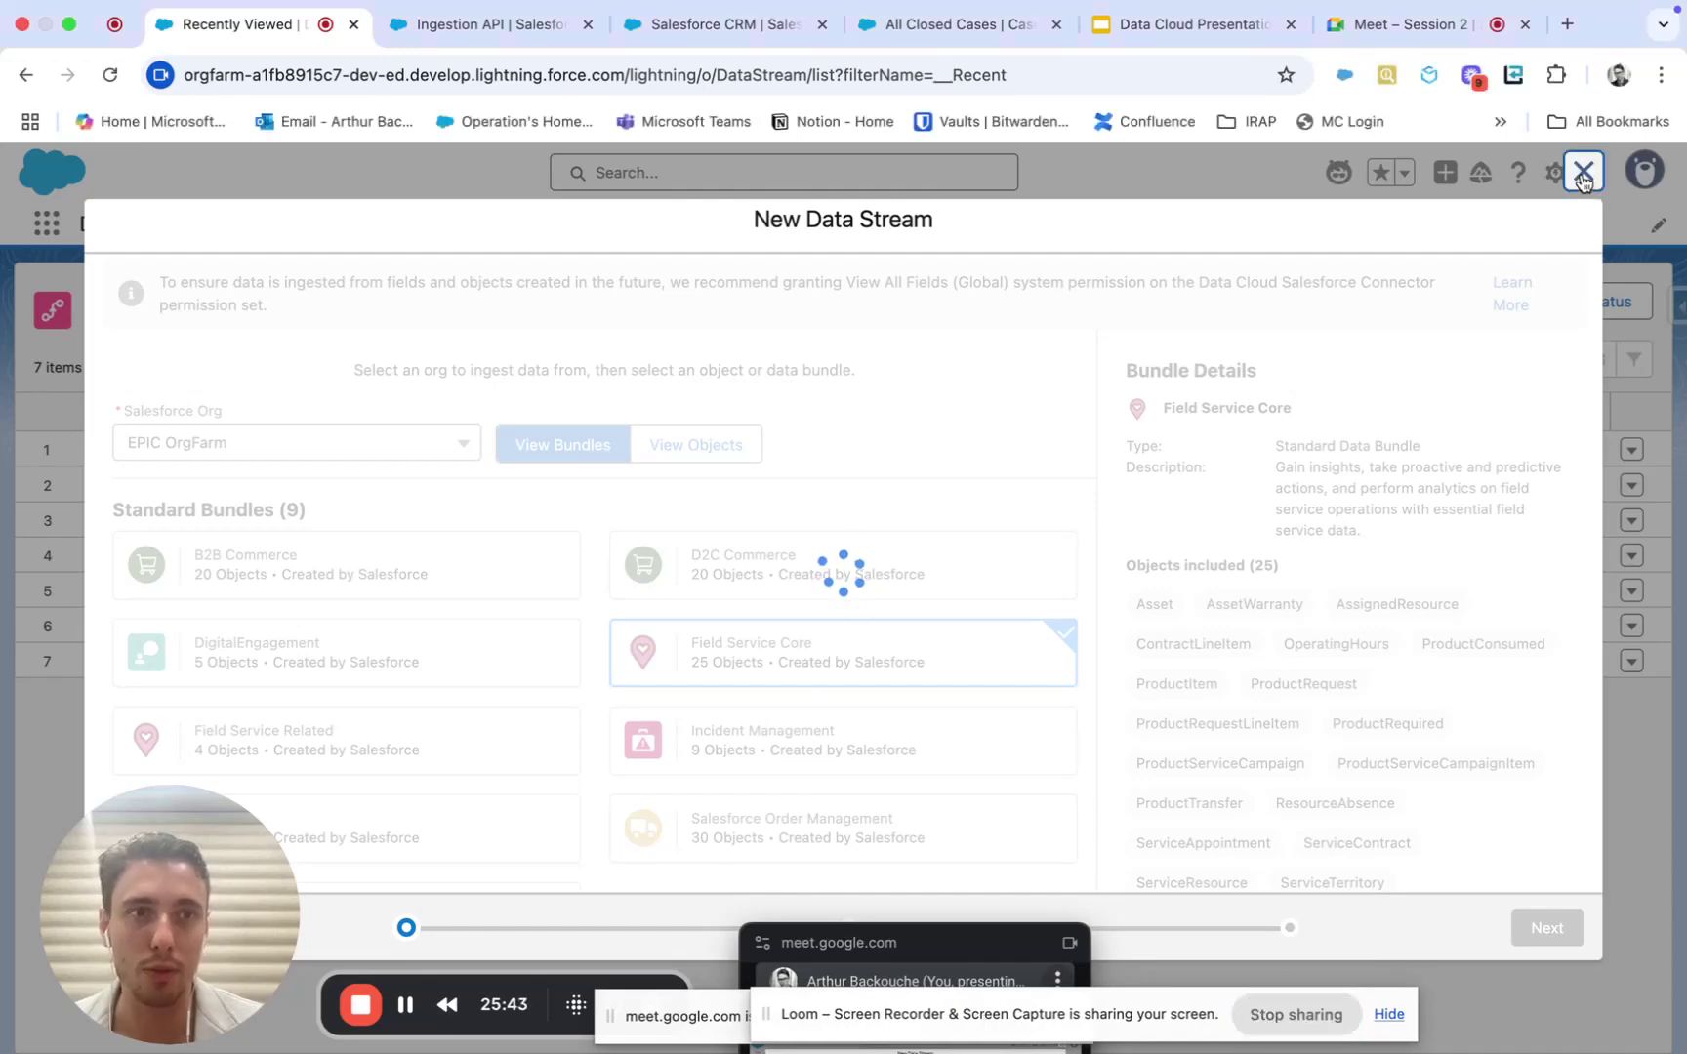
{"action": "left_click", "coordinate": [1582, 177]}
{"action": "left_click", "coordinate": [1152, 612]}
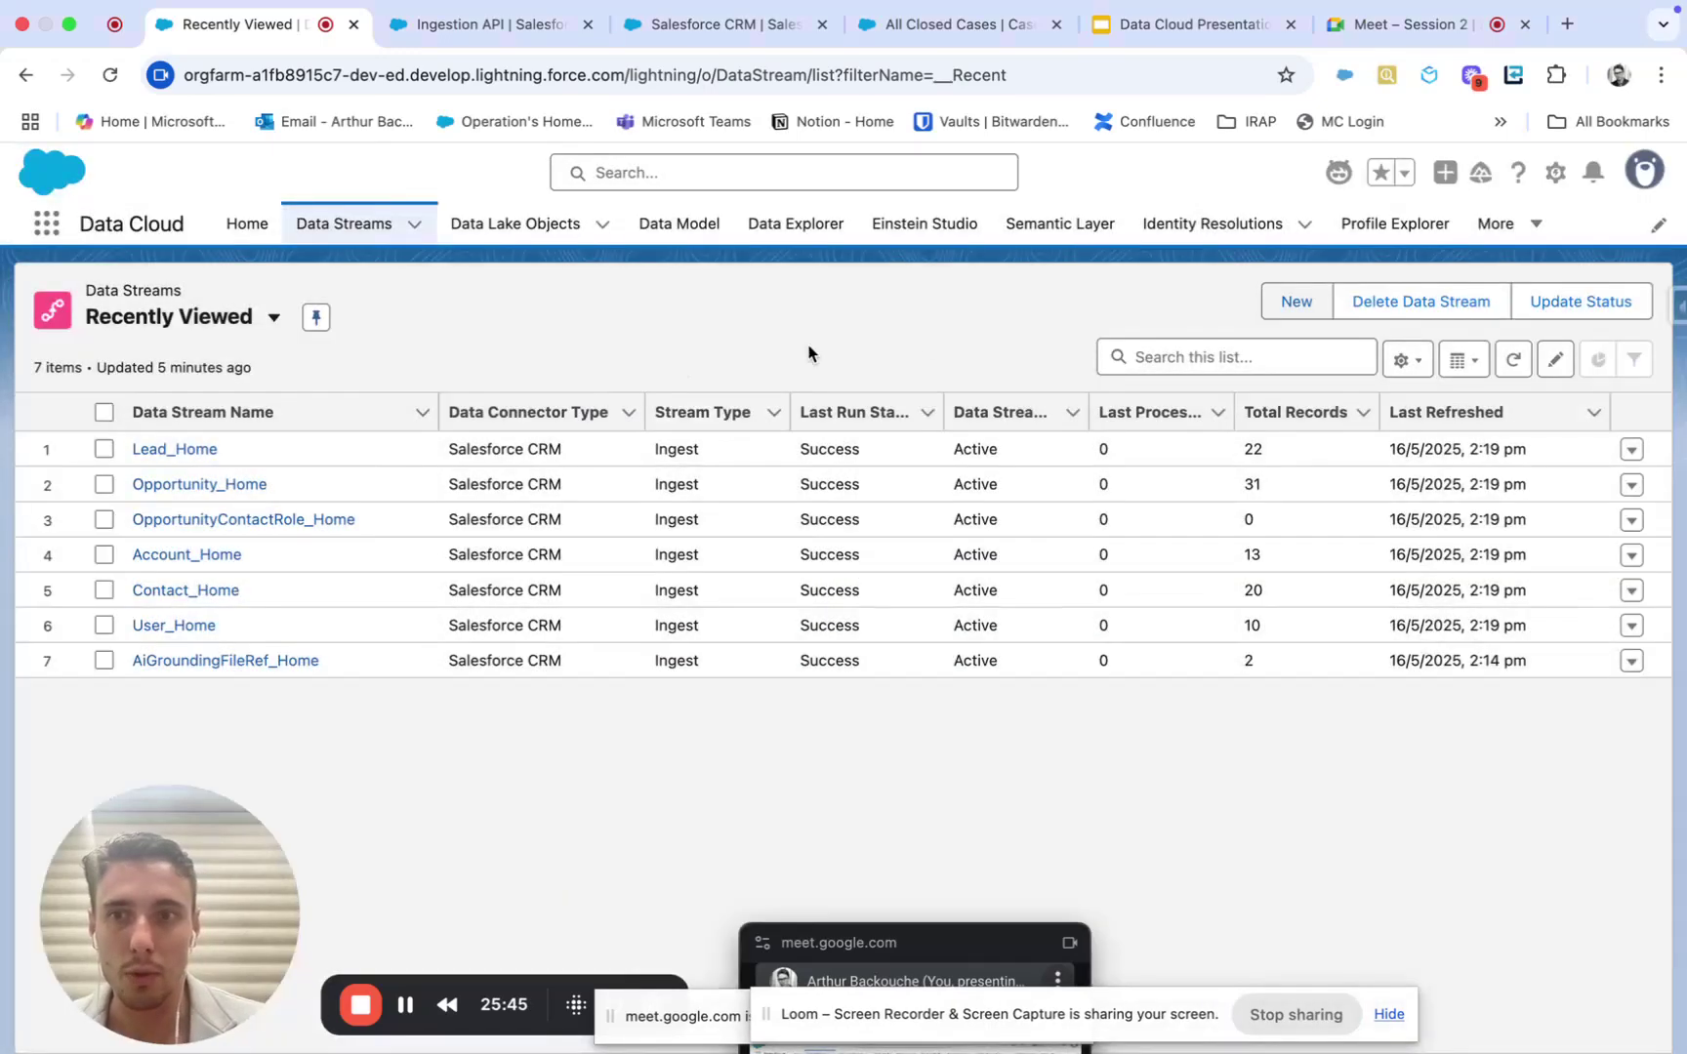
Step: Create another data stream from the Salesforce CRM source and advance to its bundle selection
{"action": "left_click", "coordinate": [1288, 301]}
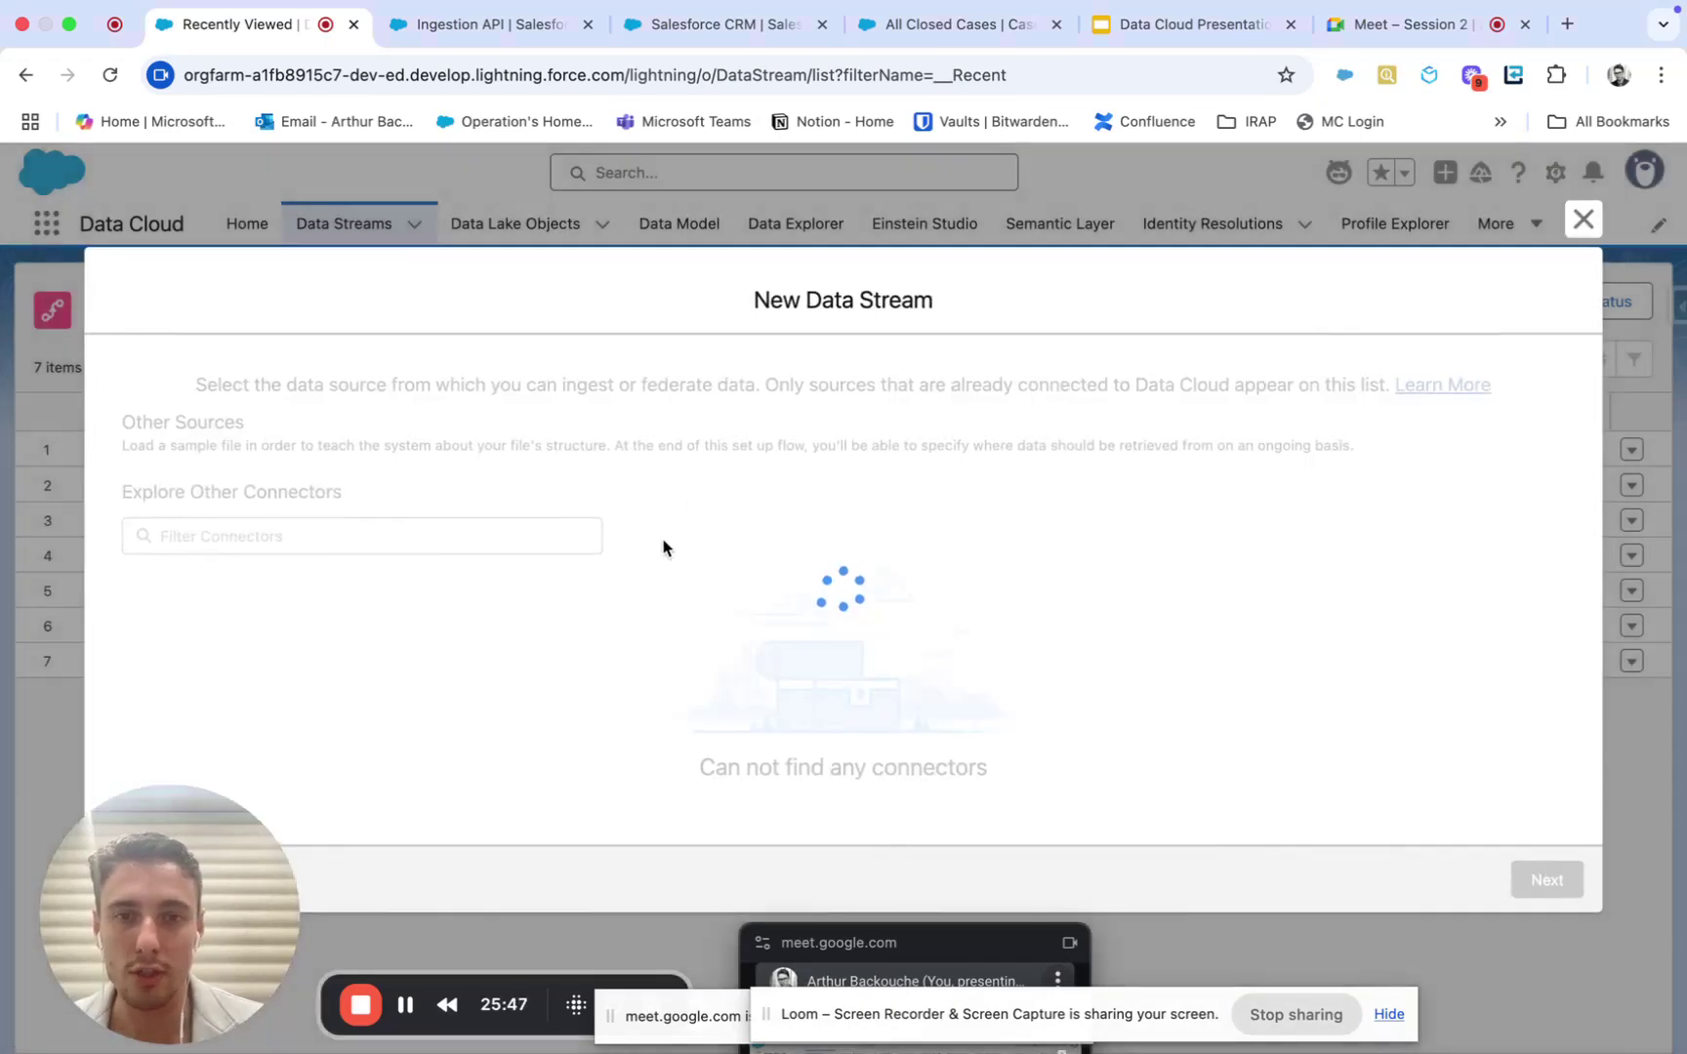
{"action": "left_click", "coordinate": [452, 498]}
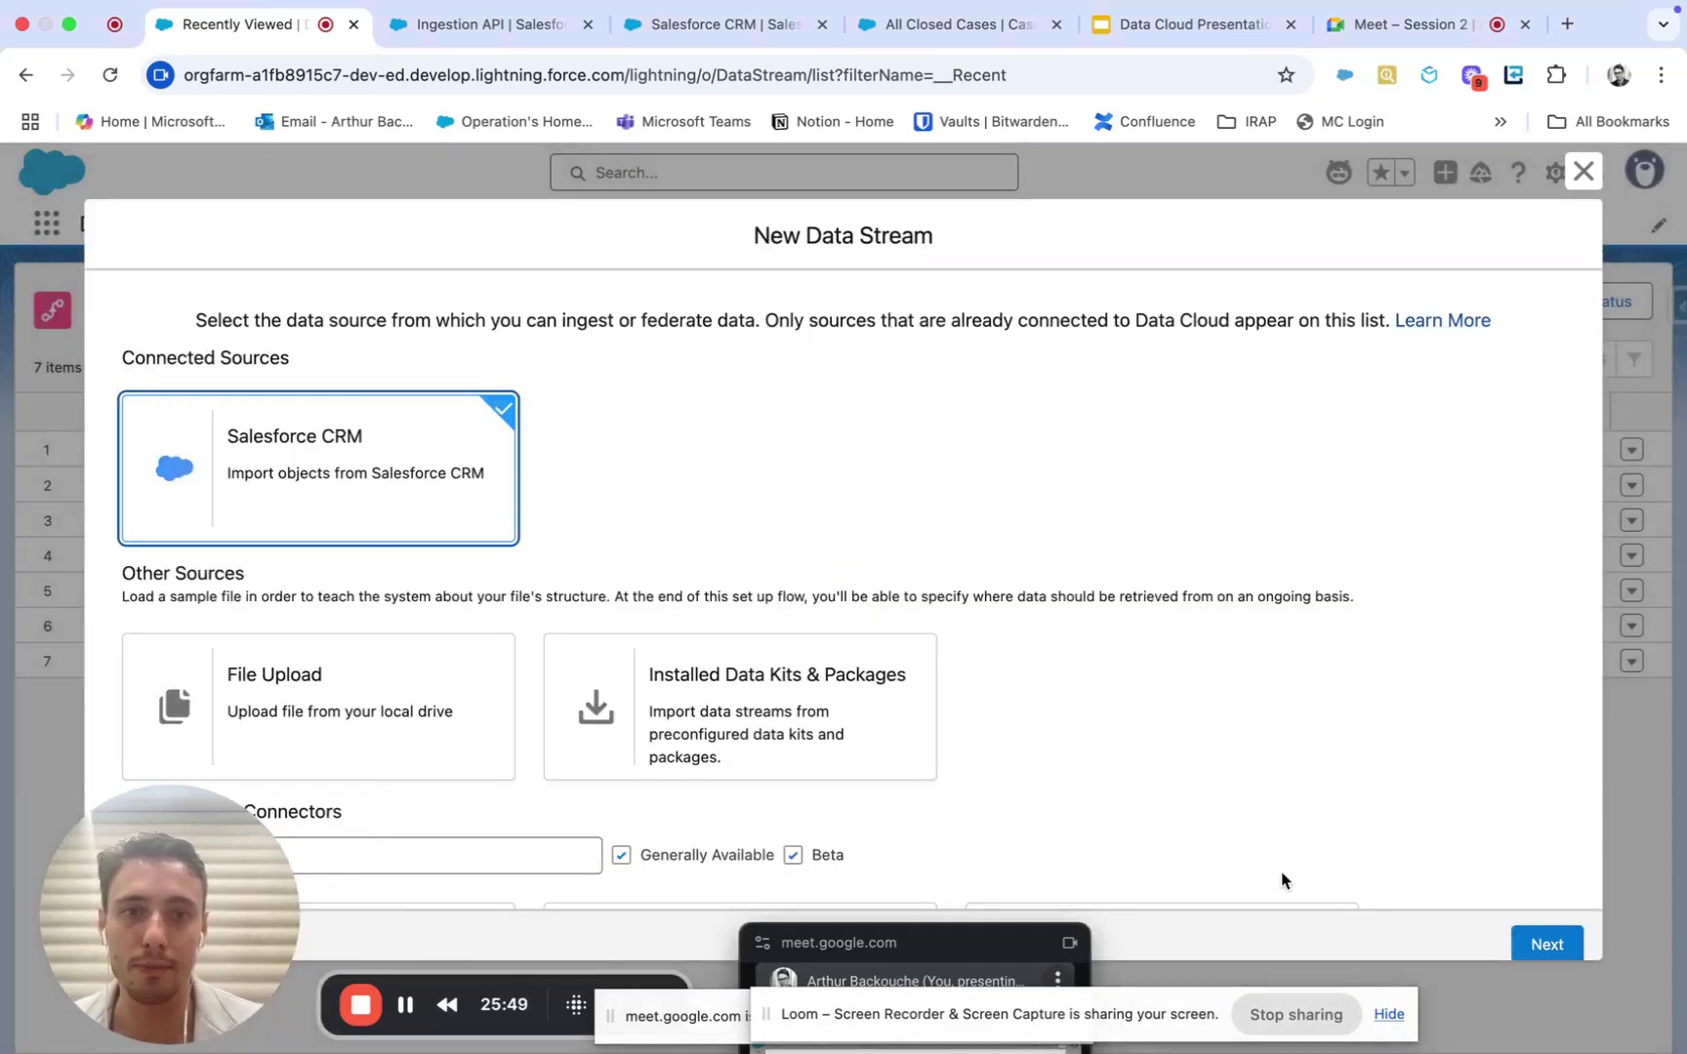
{"action": "left_click", "coordinate": [1543, 936]}
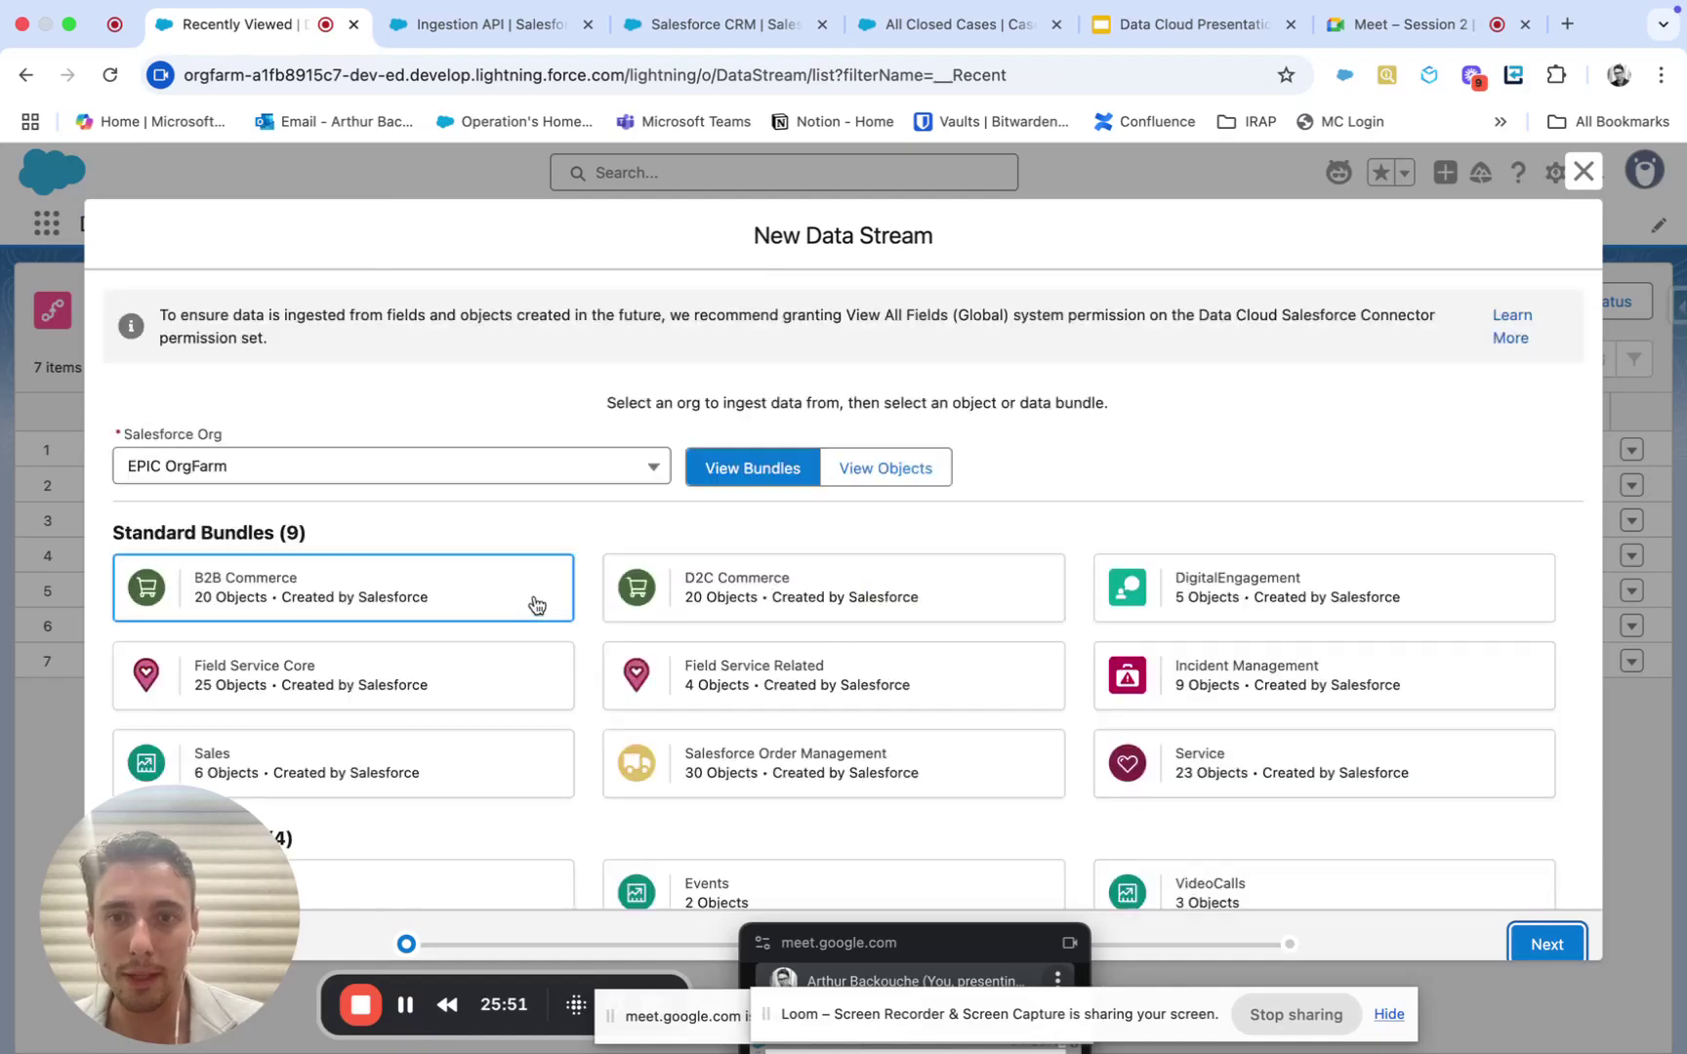
Step: Try to continue the data stream with the Service standard bundle
{"action": "scroll", "coordinate": [535, 603], "scroll_direction": "down", "scroll_amount": 2}
{"action": "left_click", "coordinate": [1238, 665]}
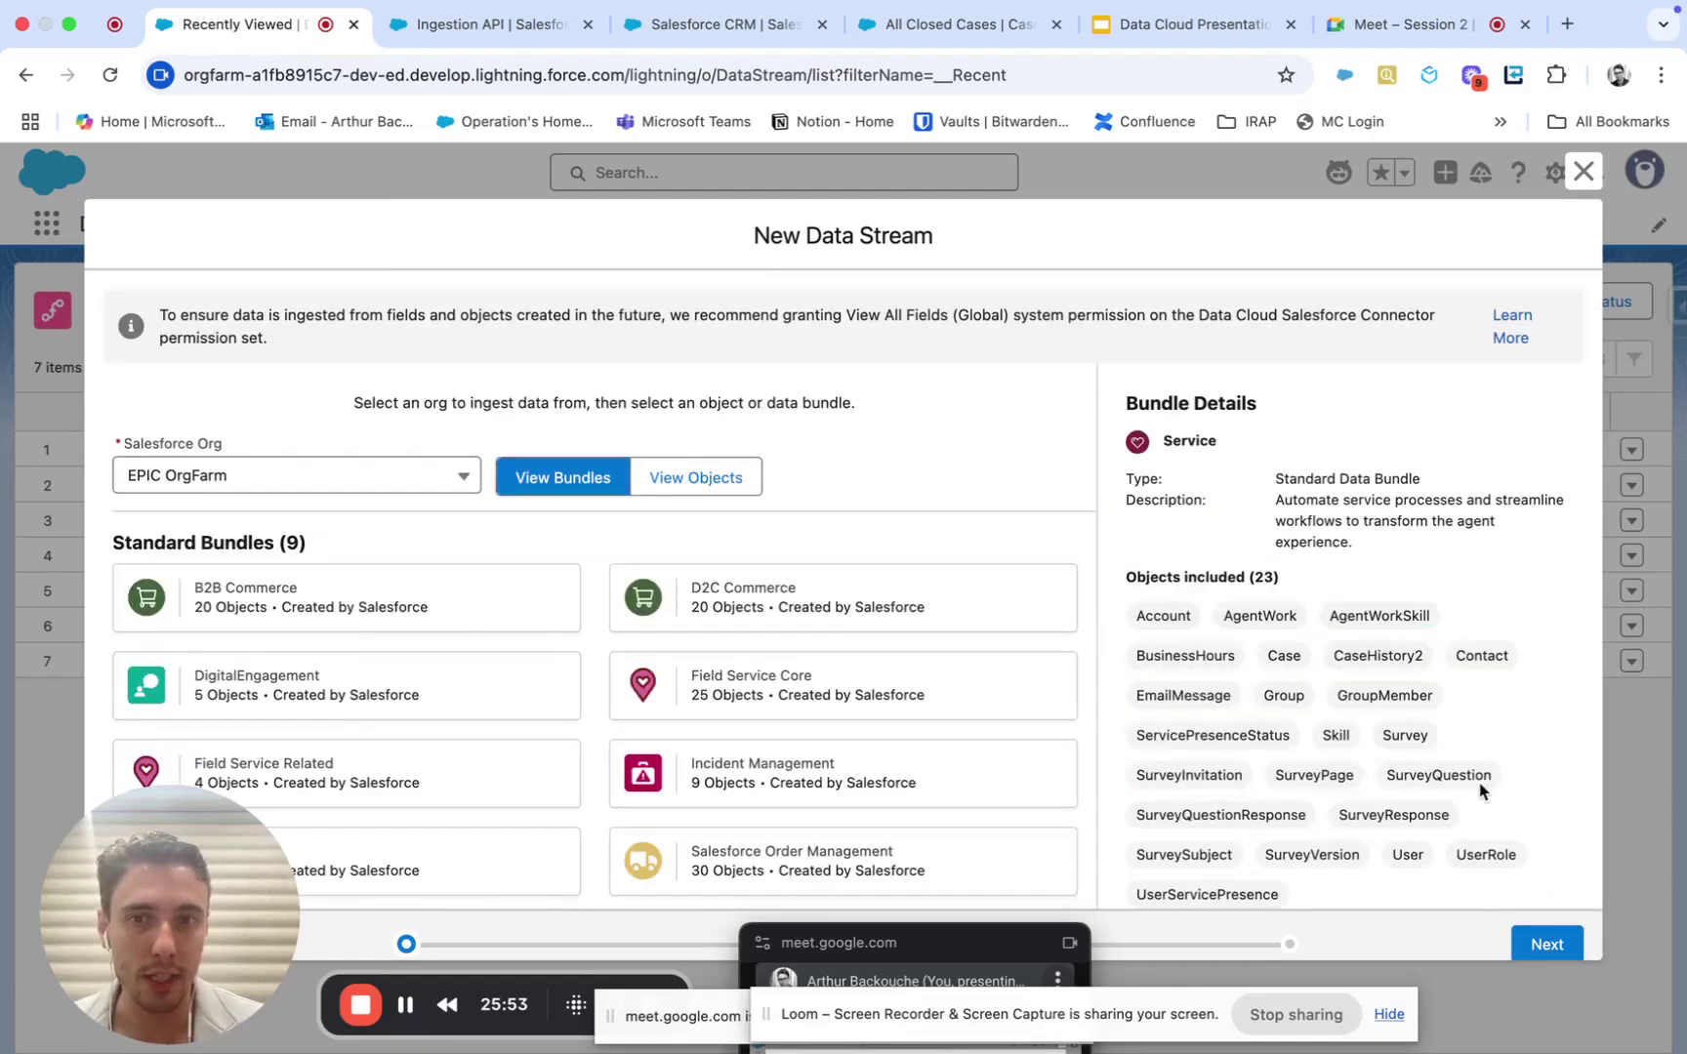
{"action": "scroll", "coordinate": [1395, 720], "scroll_direction": "down", "scroll_amount": 1}
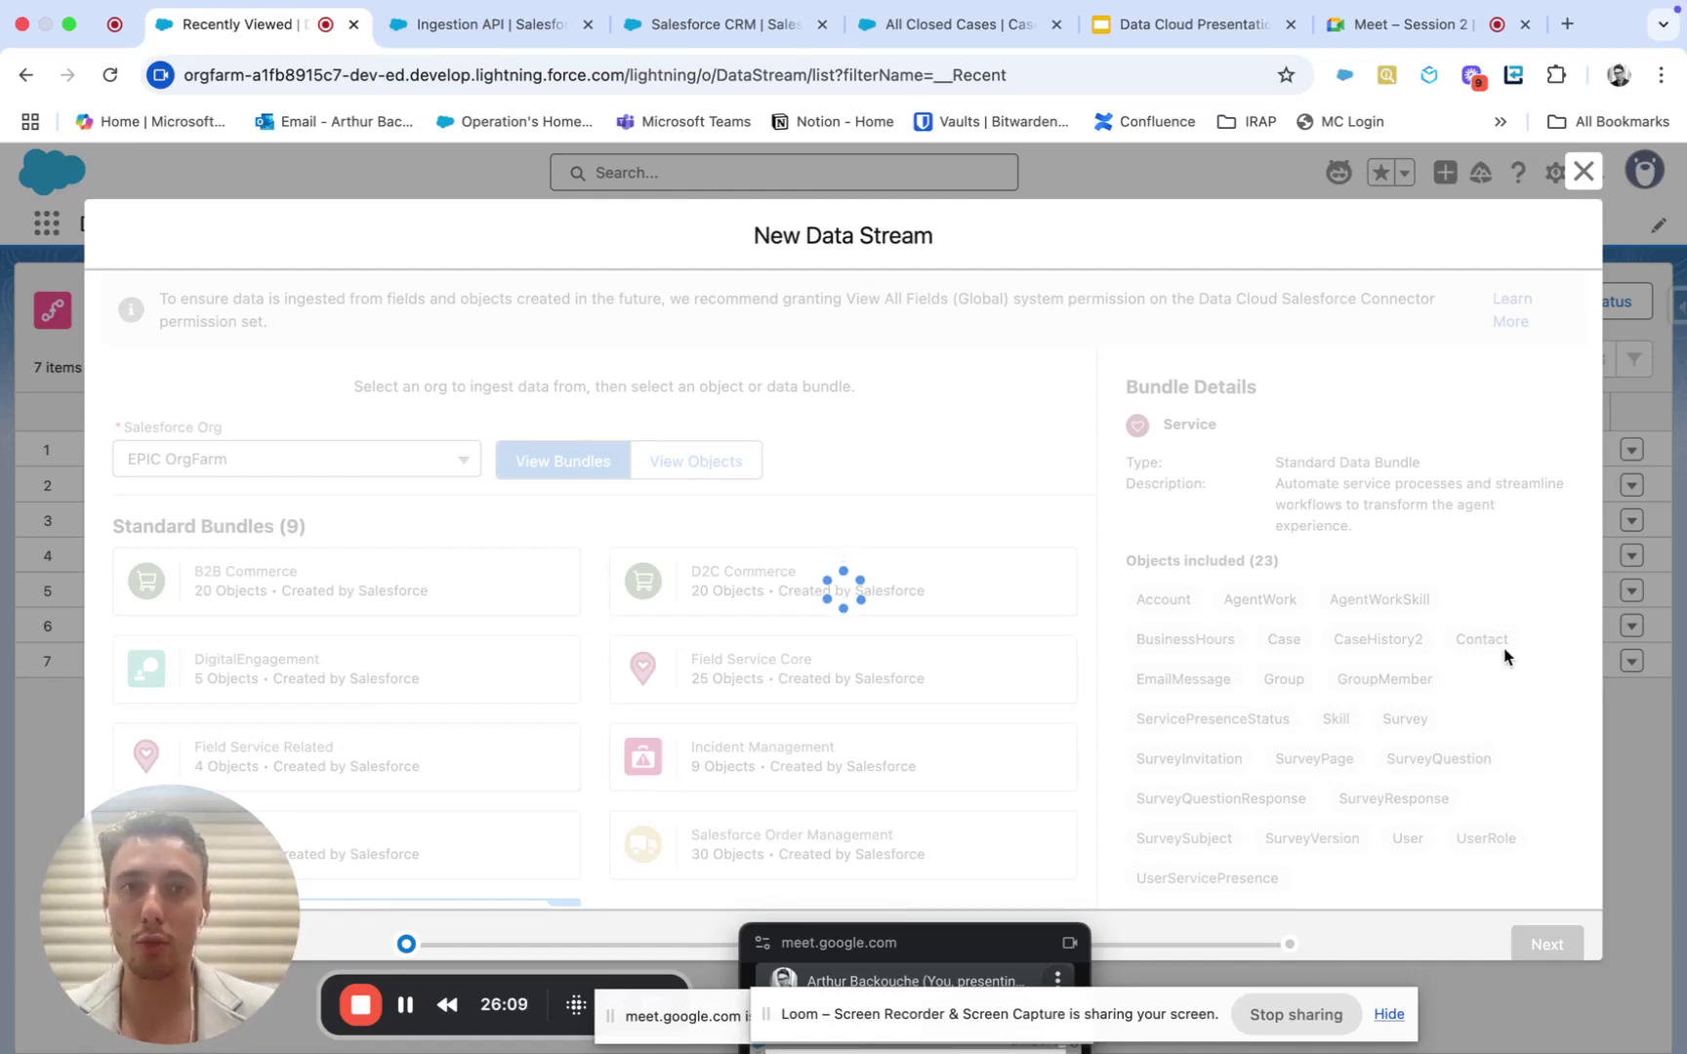
Step: Switch to the Data Cloud Presentation in Google Slides and display the Core Features slide
{"action": "left_click", "coordinate": [1186, 24]}
{"action": "left_click_drag", "start_coordinate": [218, 820], "coordinate": [874, 448]}
{"action": "left_click", "coordinate": [154, 703]}
{"action": "left_click", "coordinate": [146, 792]}
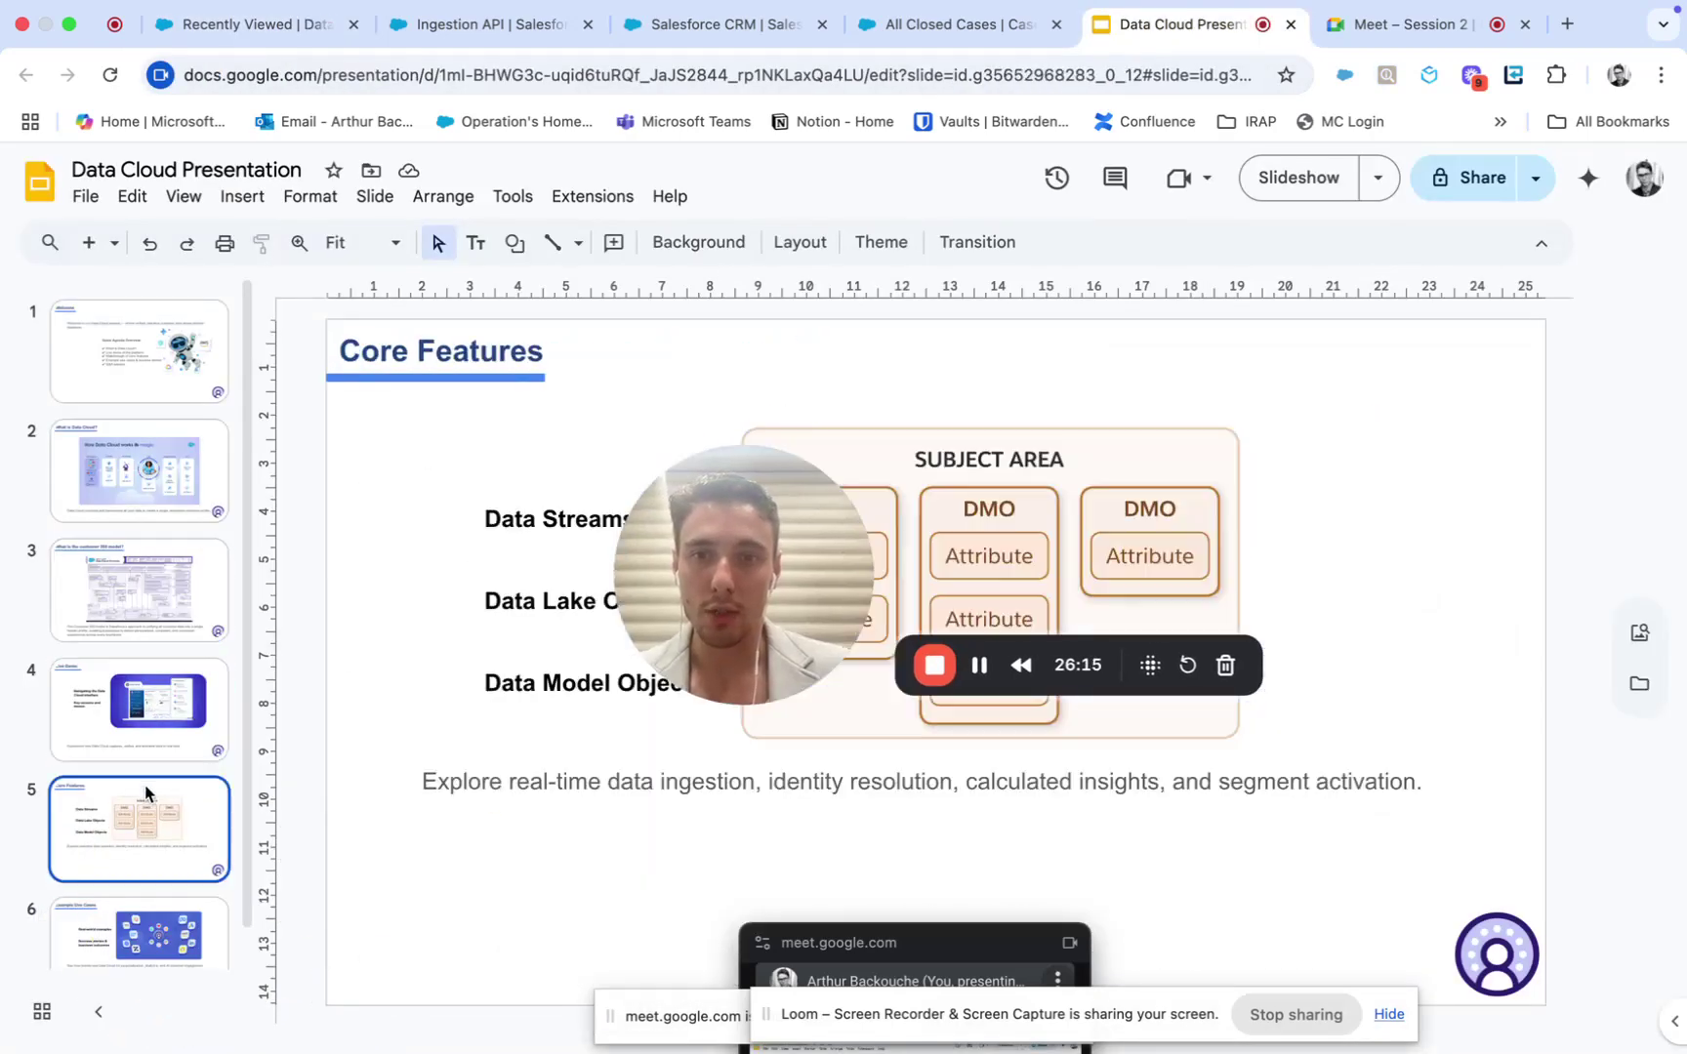
{"action": "left_click_drag", "start_coordinate": [700, 520], "coordinate": [906, 510]}
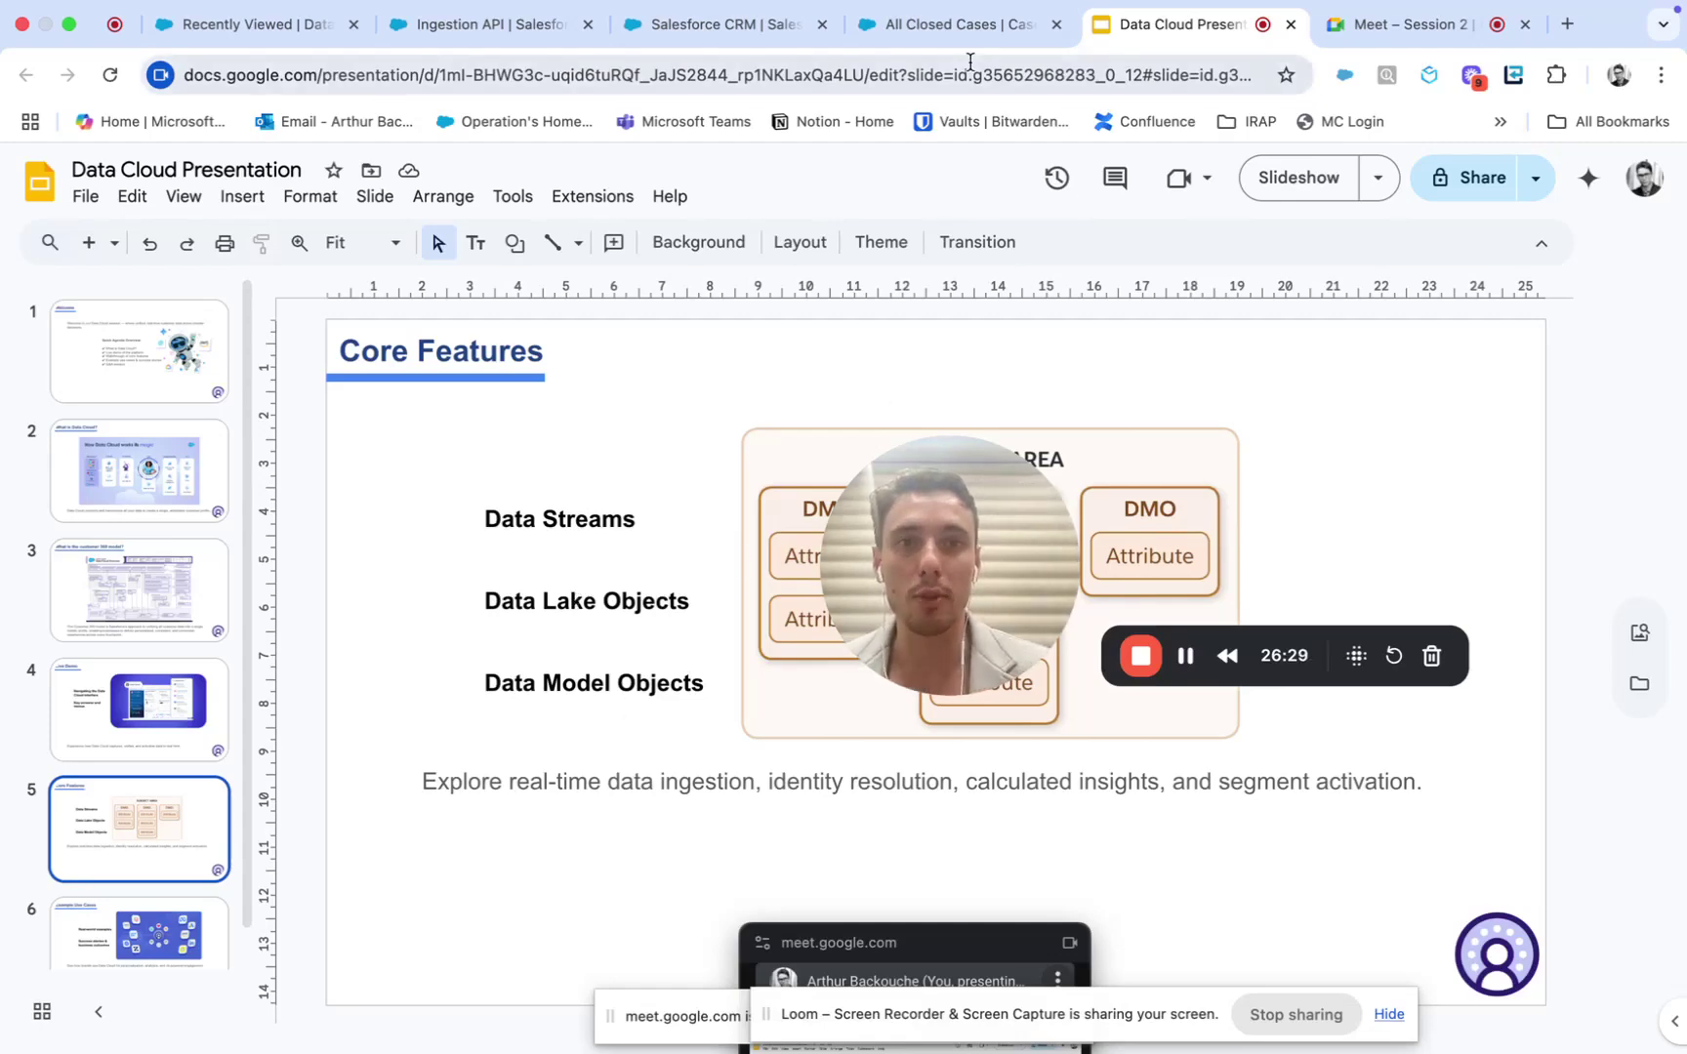
Step: Return to the new data stream, review which Service bundle objects lack import permissions, and dismiss the list
{"action": "left_click", "coordinate": [952, 24]}
{"action": "left_click", "coordinate": [707, 39]}
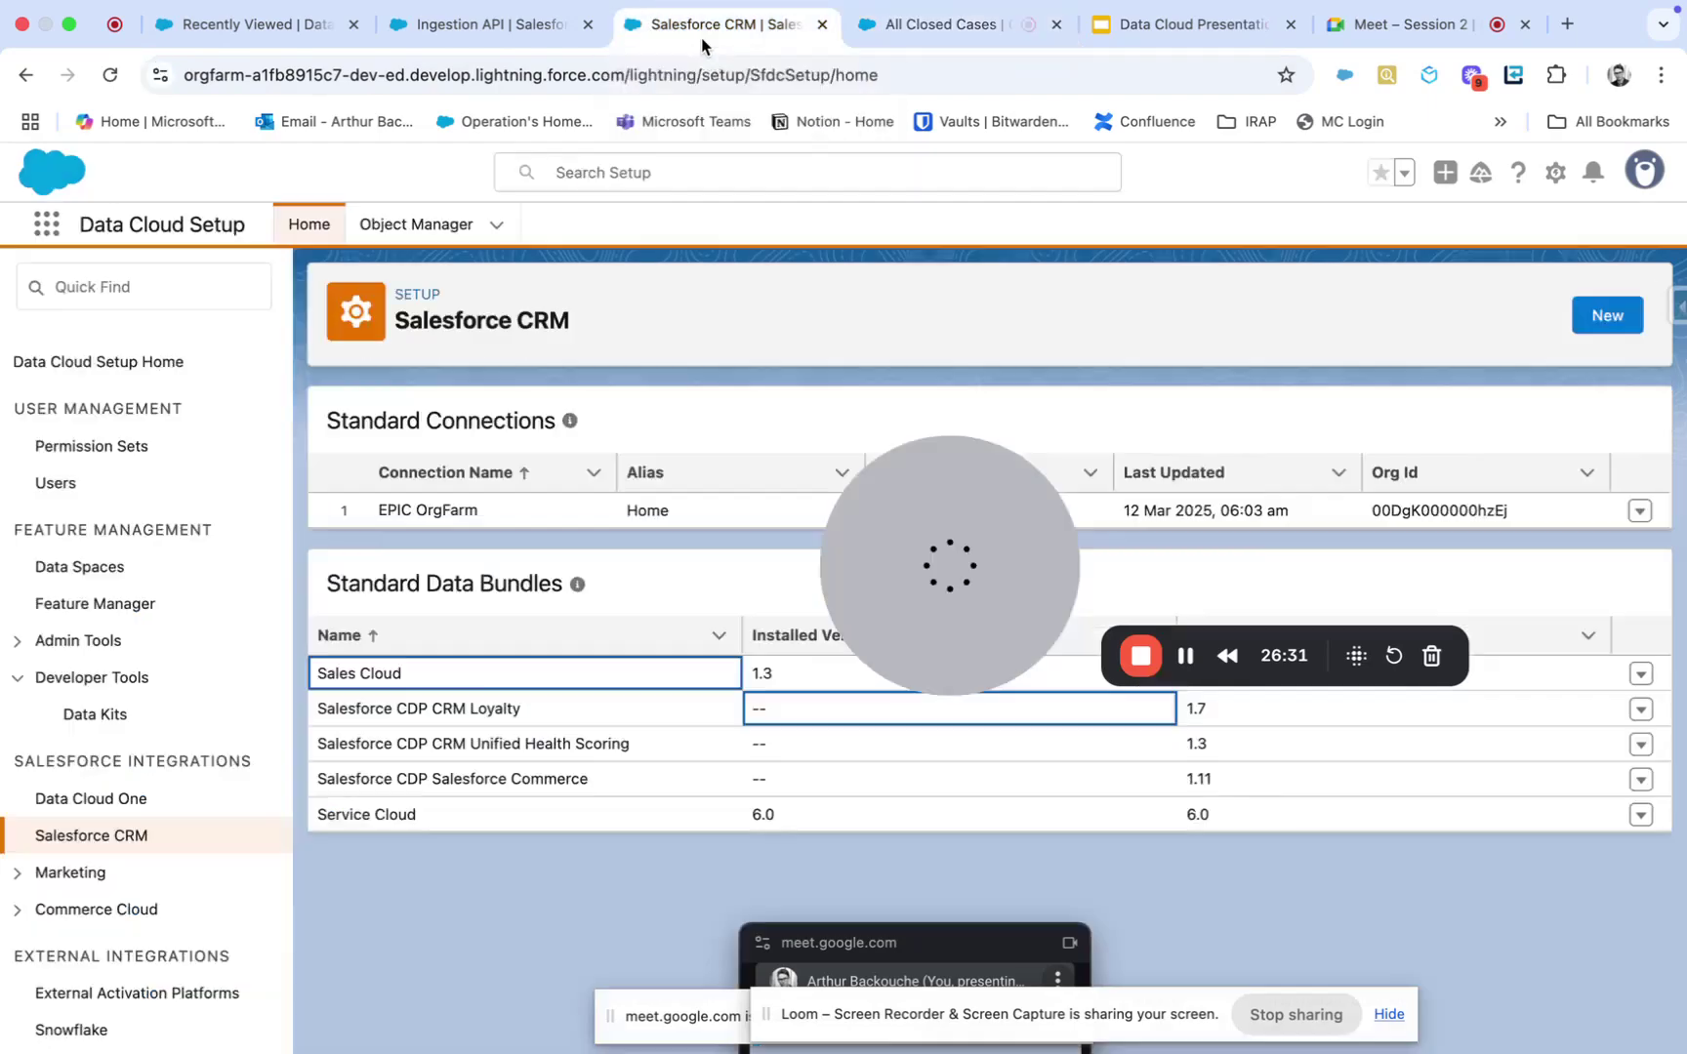
{"action": "left_click", "coordinate": [488, 22]}
{"action": "left_click", "coordinate": [256, 24]}
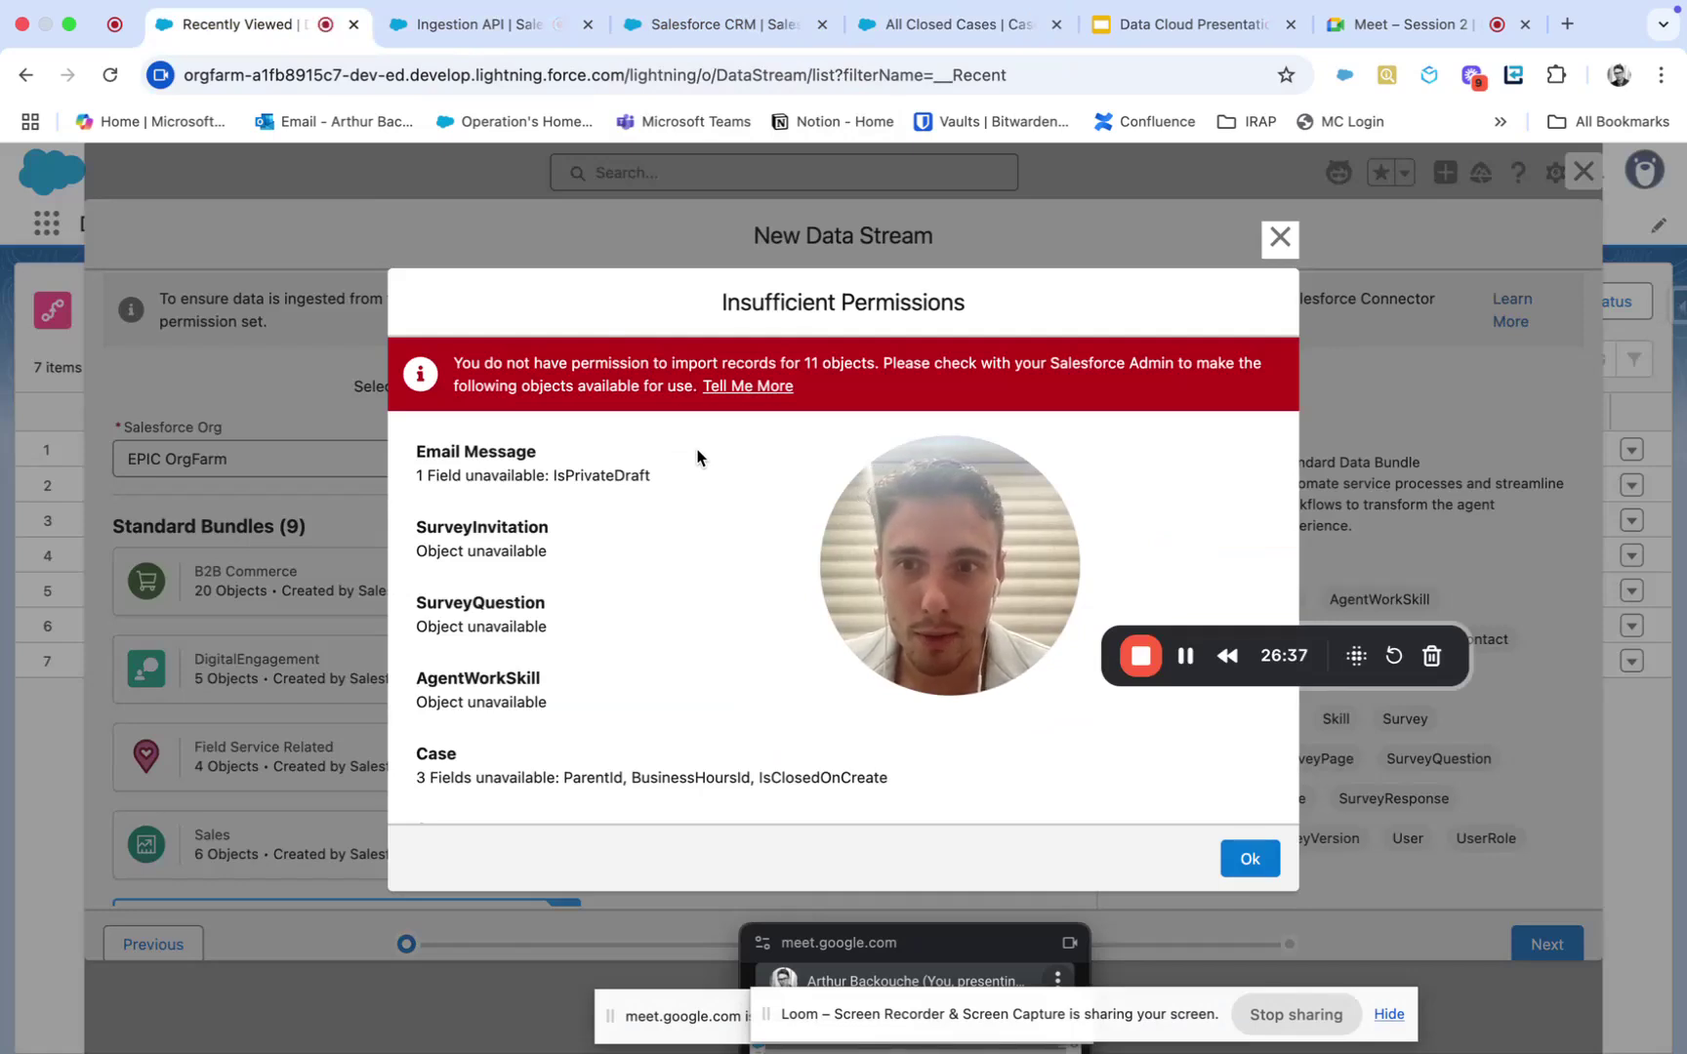
{"action": "scroll", "coordinate": [672, 574], "scroll_direction": "down", "scroll_amount": 5}
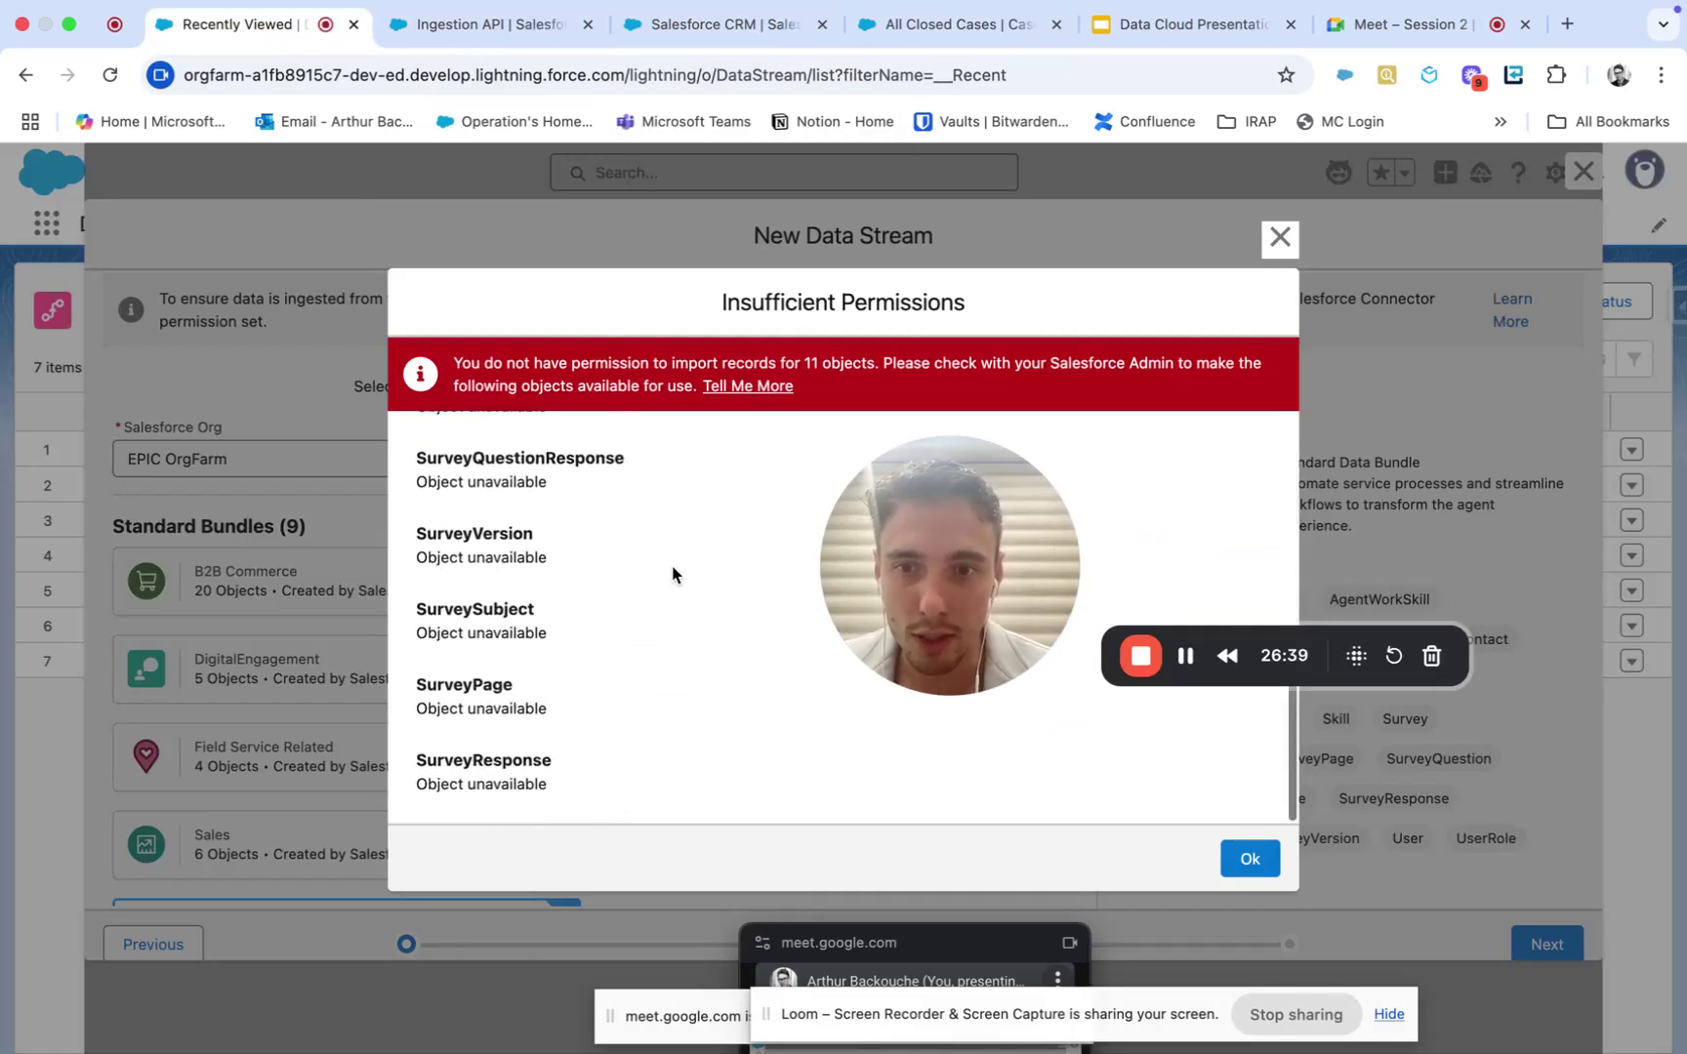
{"action": "scroll", "coordinate": [674, 572], "scroll_direction": "up", "scroll_amount": 5}
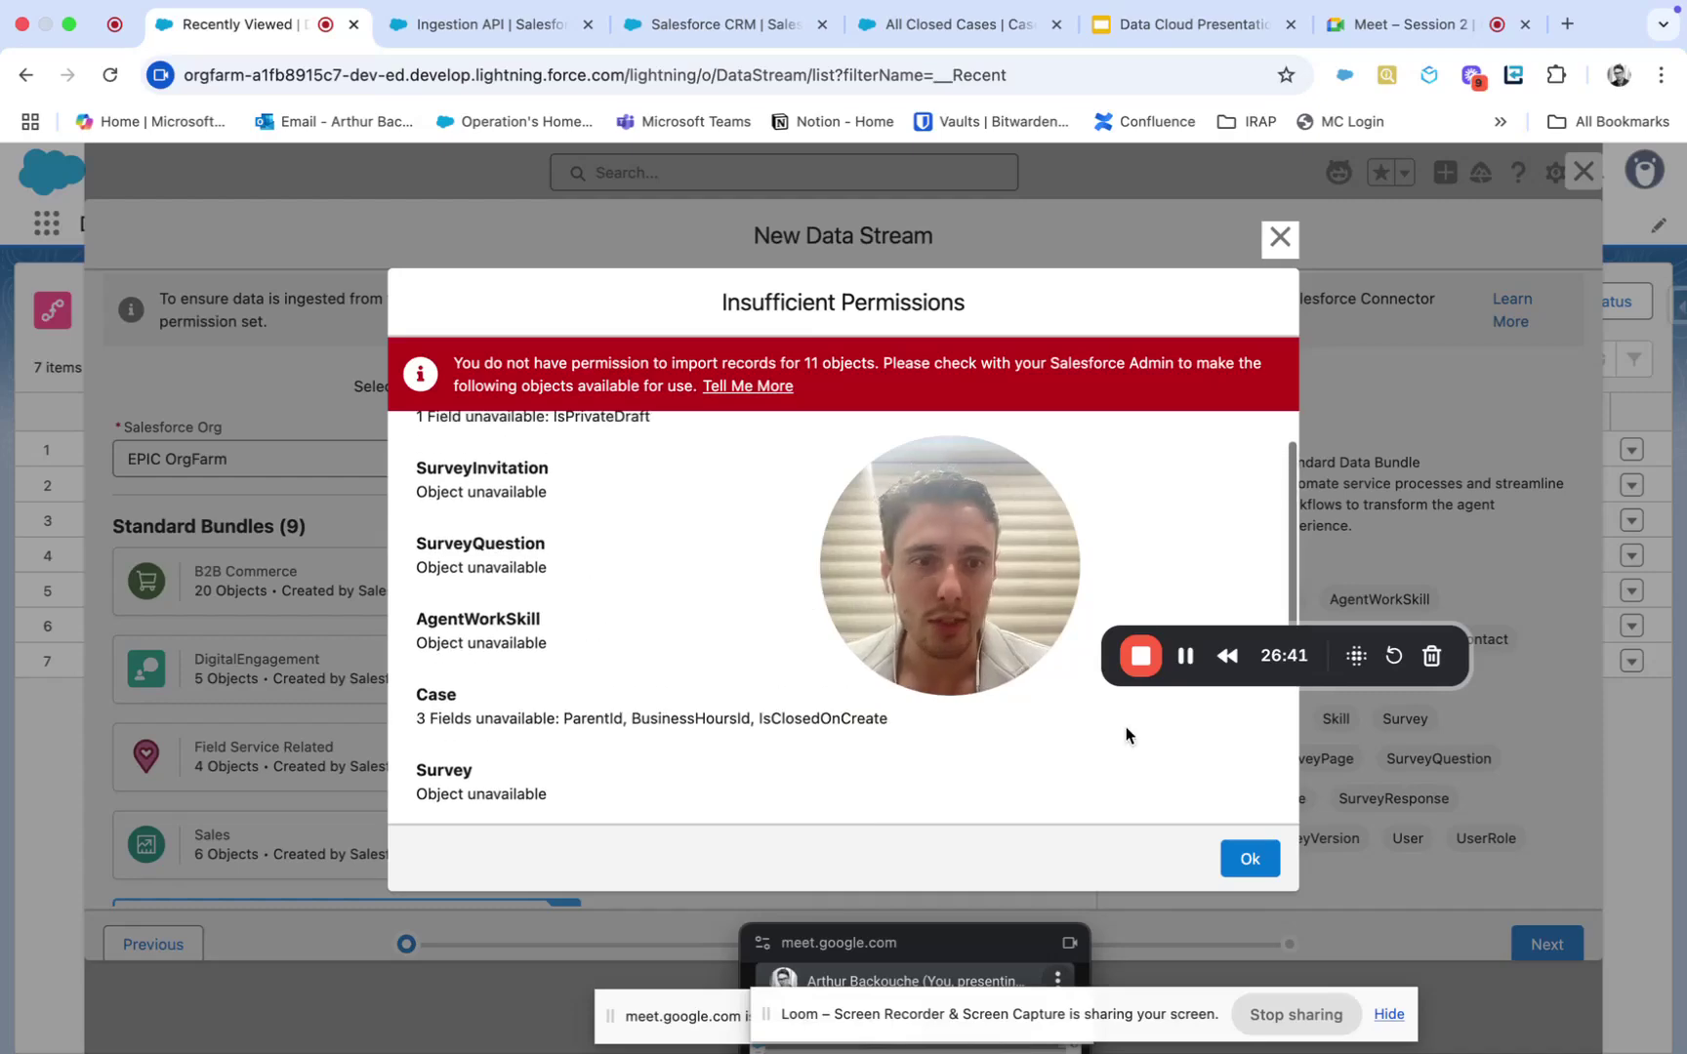
{"action": "left_click", "coordinate": [1250, 861]}
Step: Search the individual Salesforce objects for "case", select the Case object and proceed to its configuration
{"action": "left_click", "coordinate": [884, 451]}
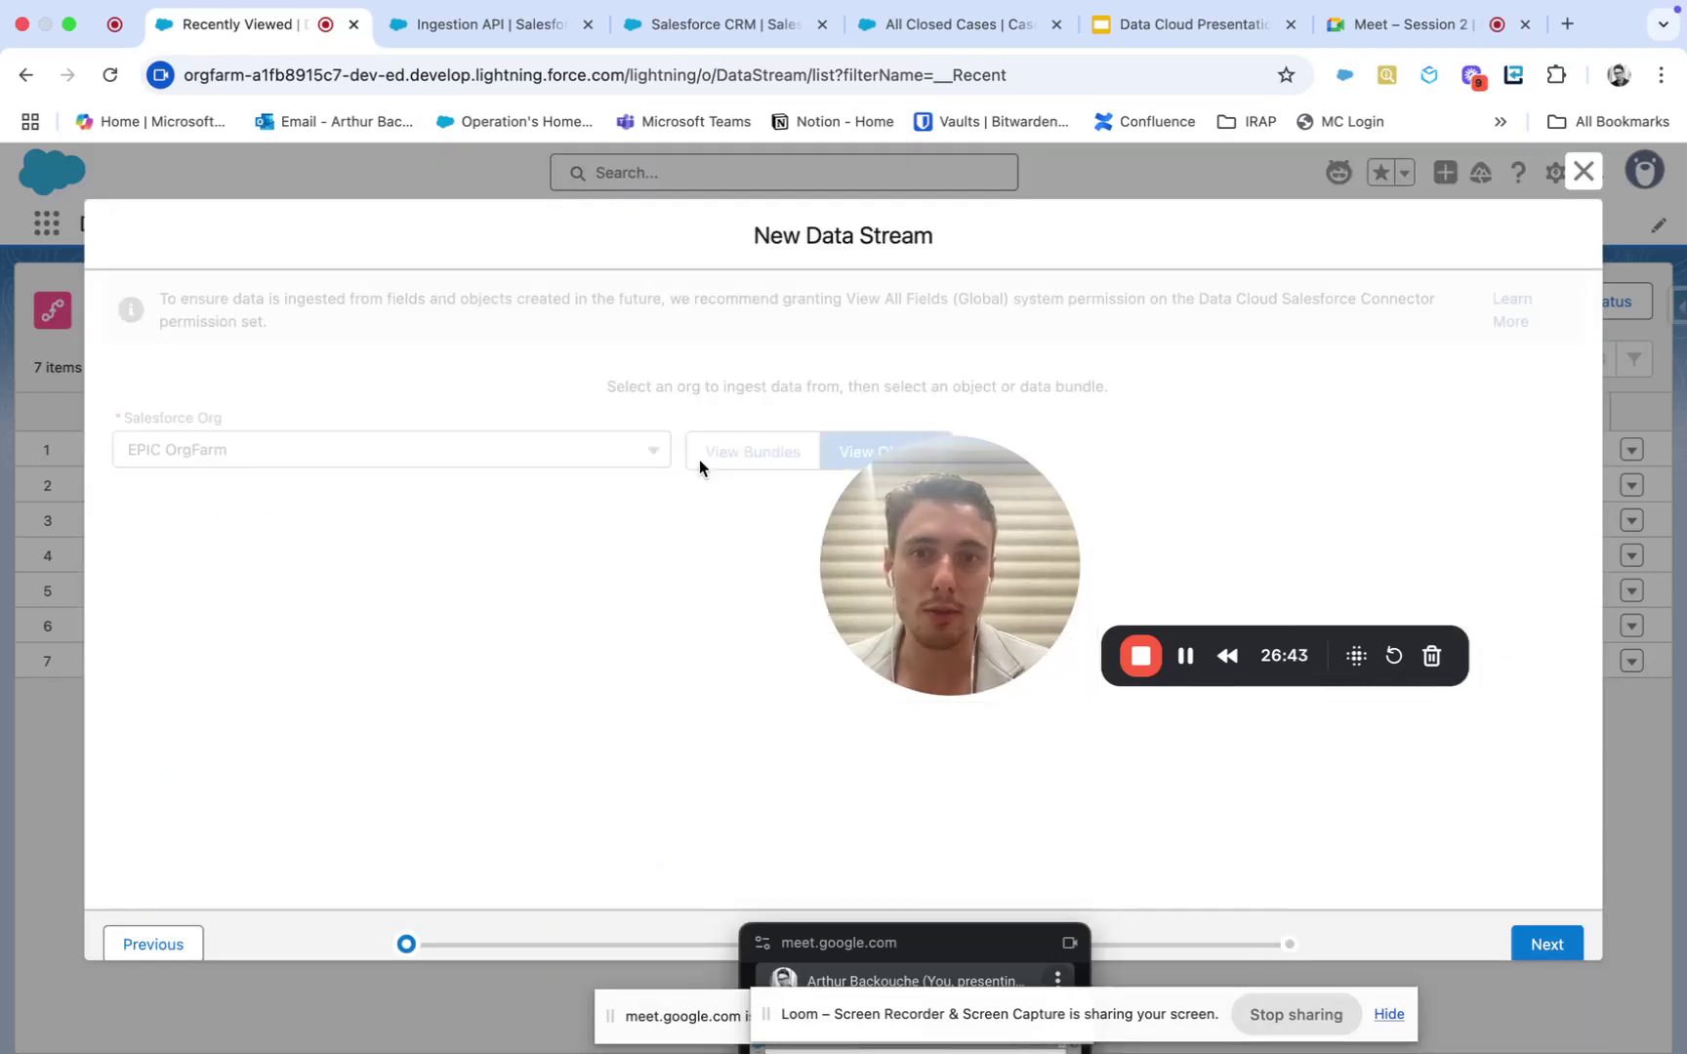
{"action": "left_click_drag", "start_coordinate": [1043, 530], "coordinate": [1160, 272]}
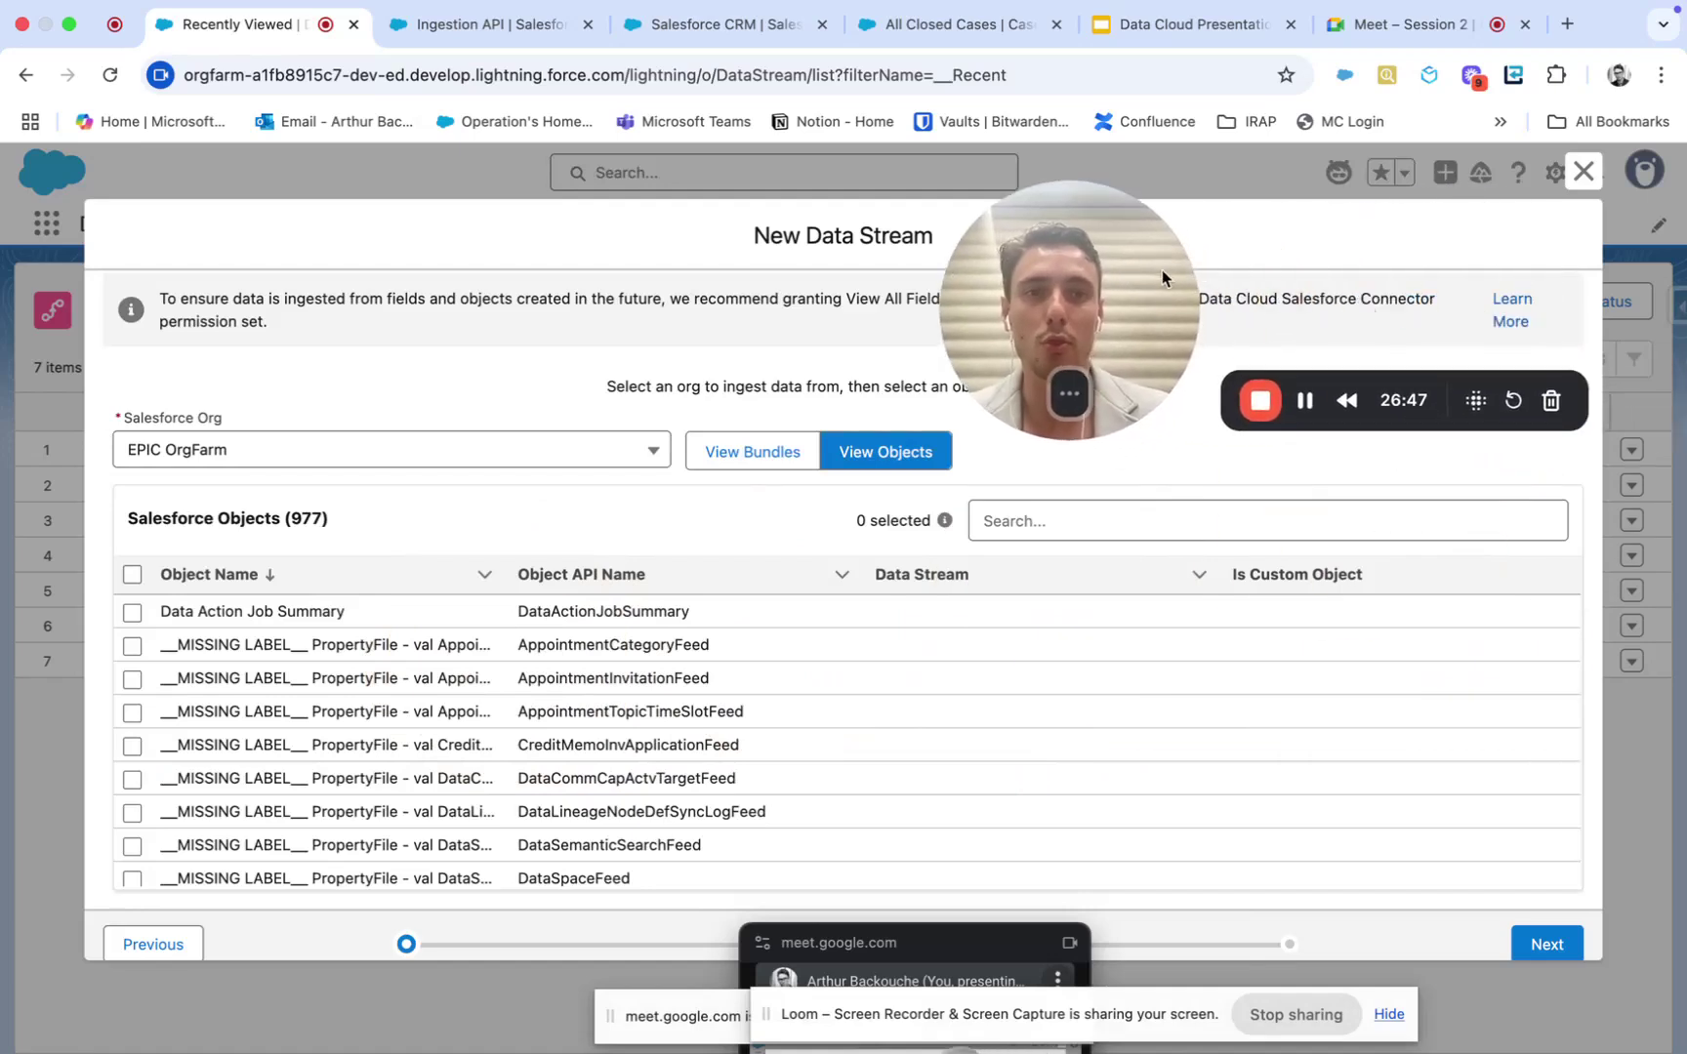
{"action": "left_click", "coordinate": [1066, 522]}
{"action": "type", "text": "case"}
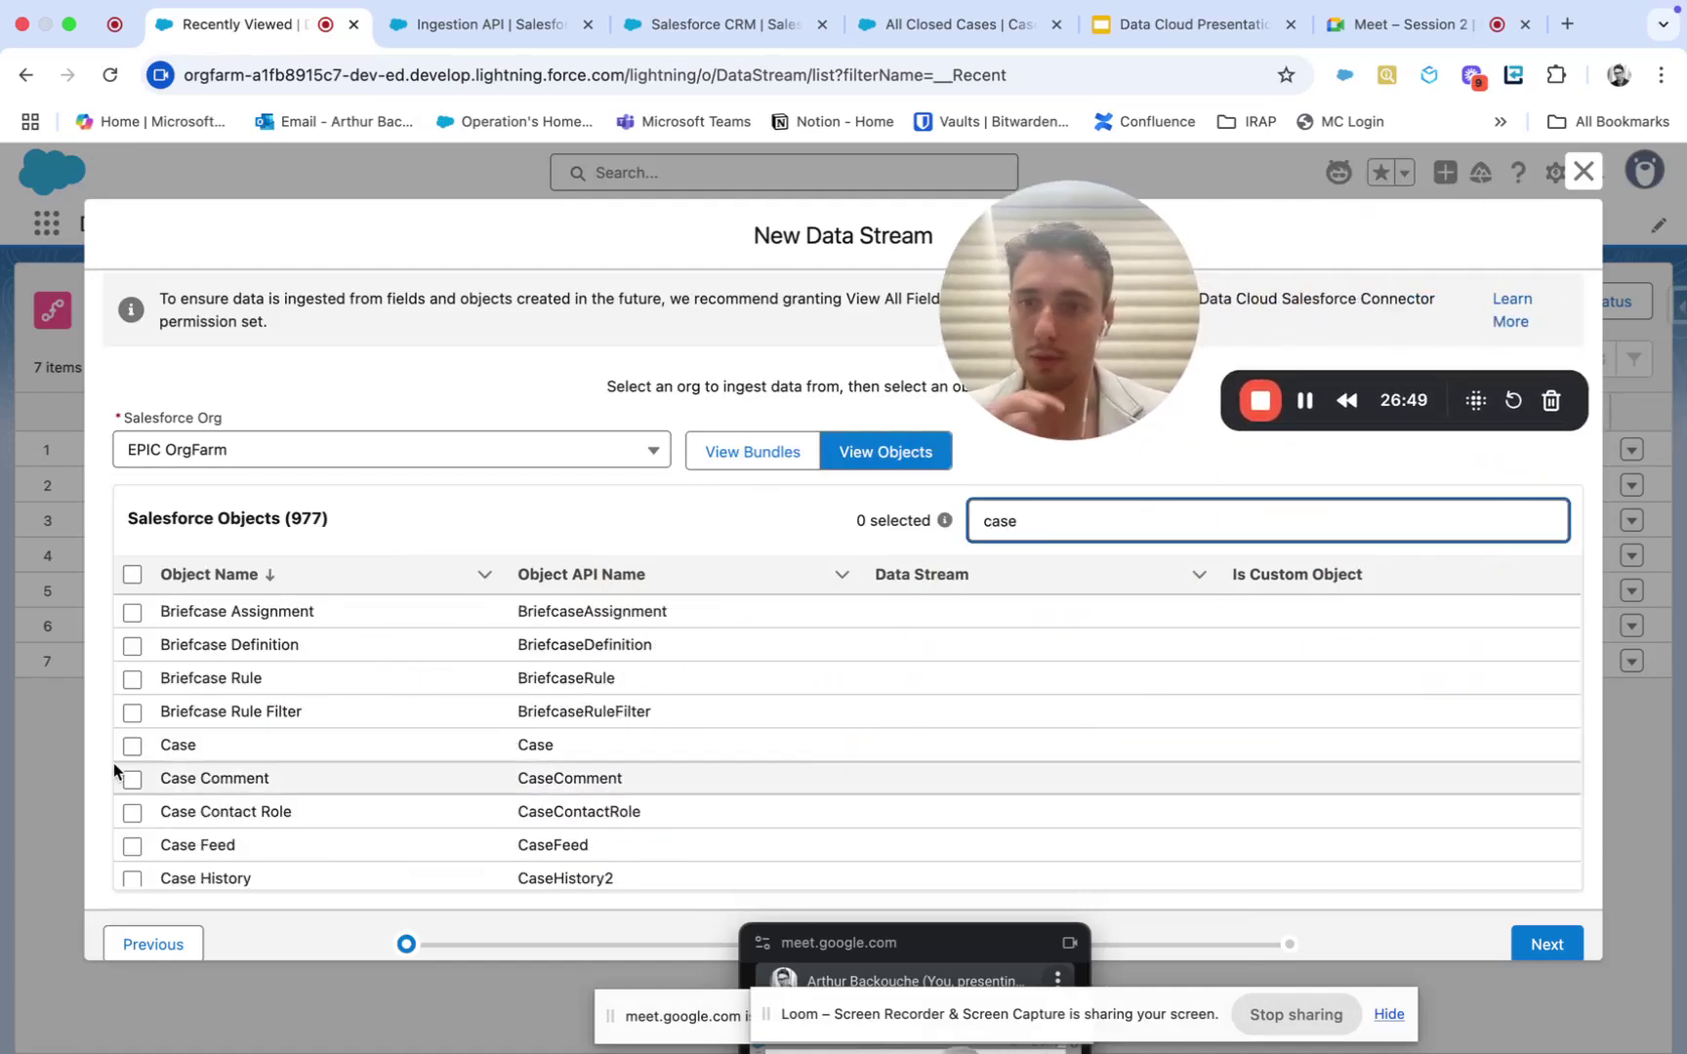
{"action": "left_click", "coordinate": [133, 745]}
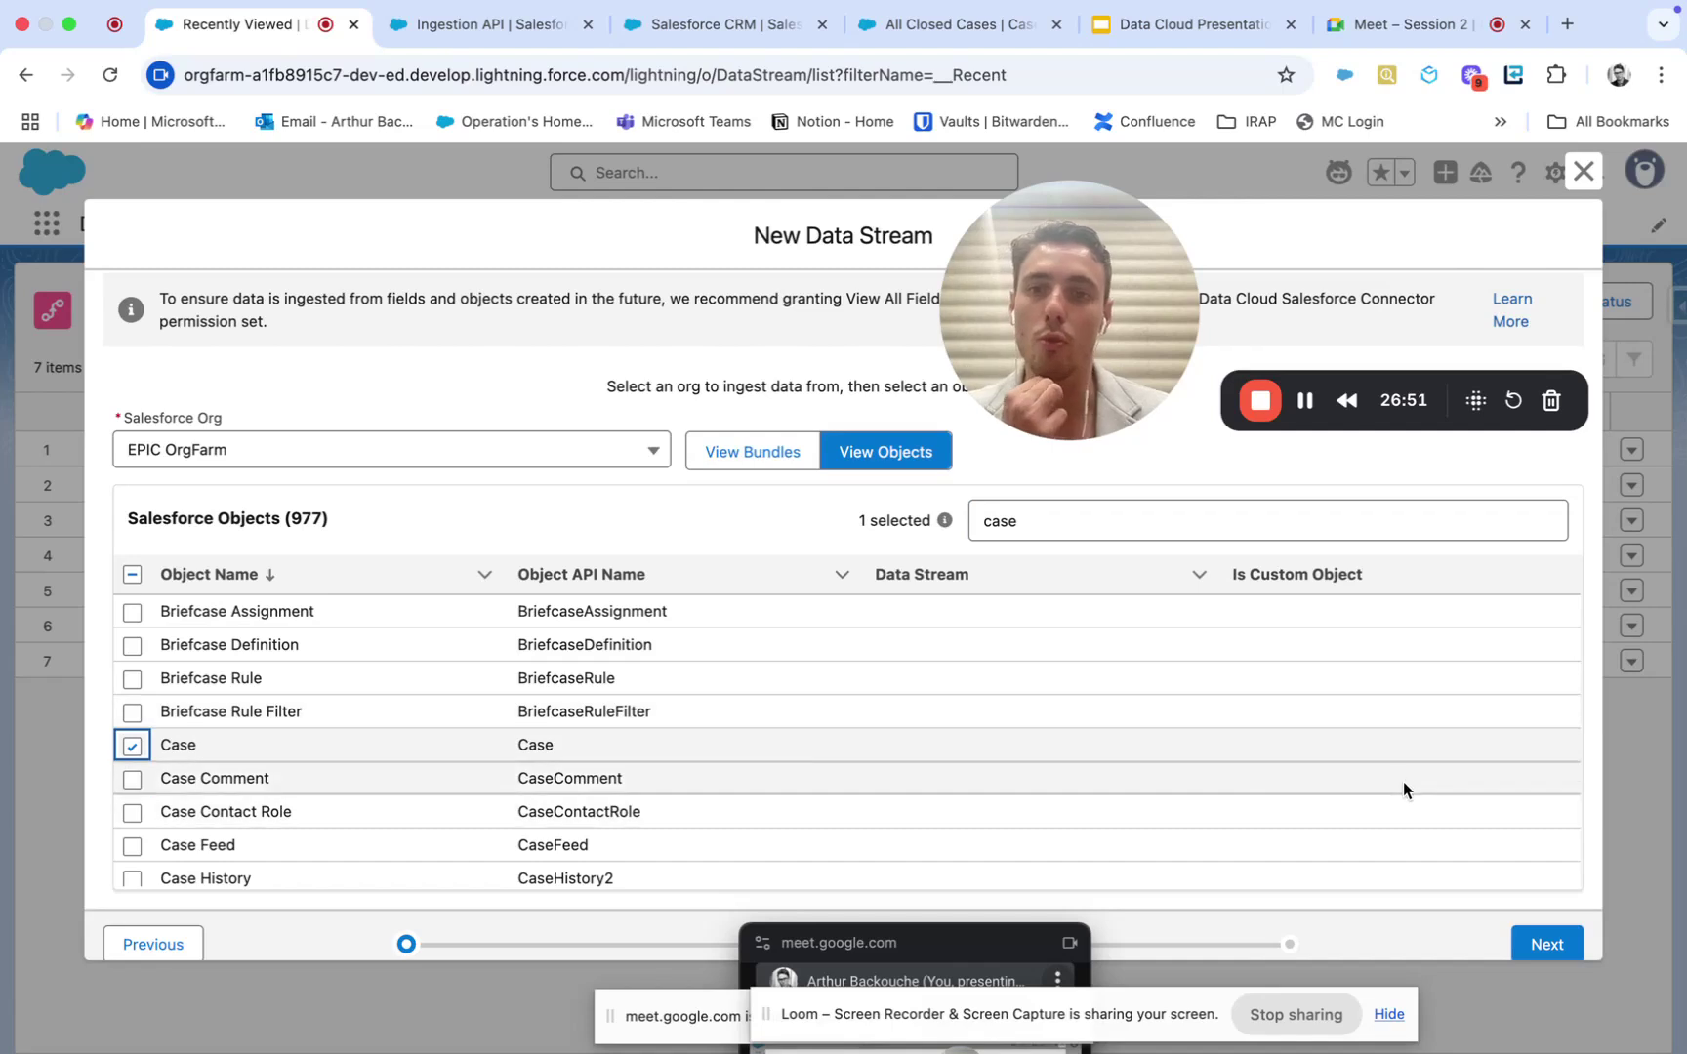
{"action": "left_click", "coordinate": [1556, 952]}
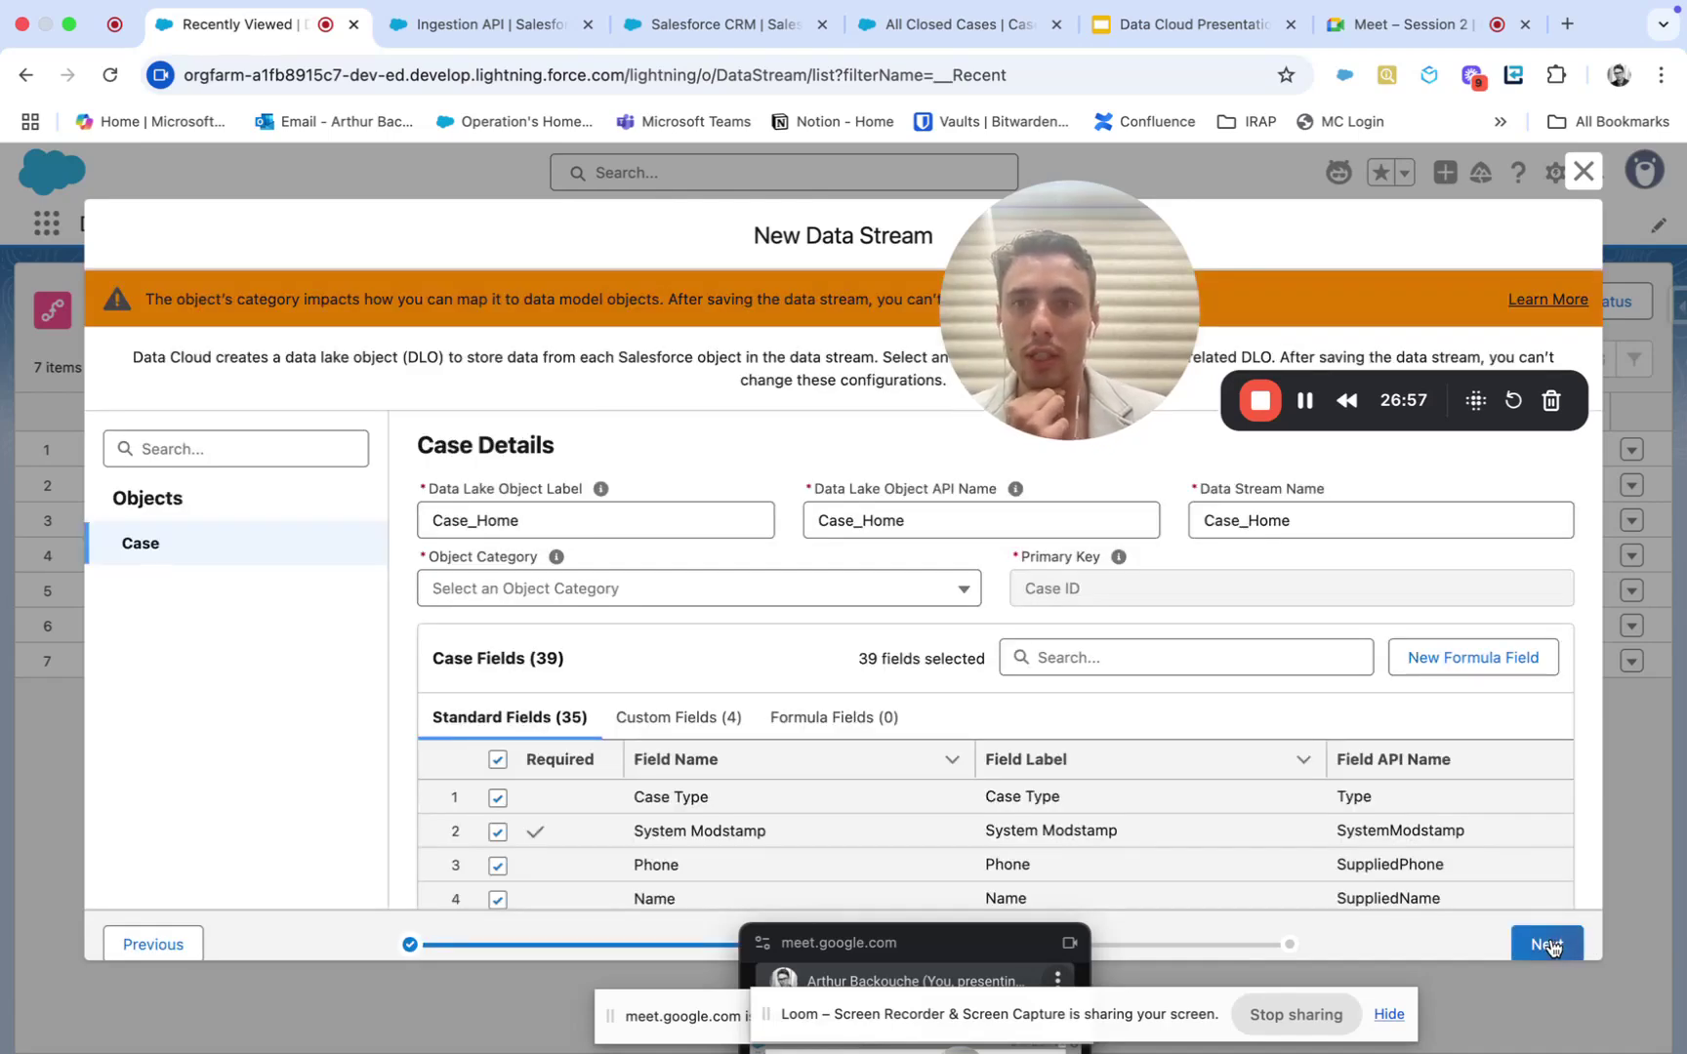
Step: Examine the Case object's standard fields included in the data stream
{"action": "left_click_drag", "start_coordinate": [1120, 343], "coordinate": [186, 771]}
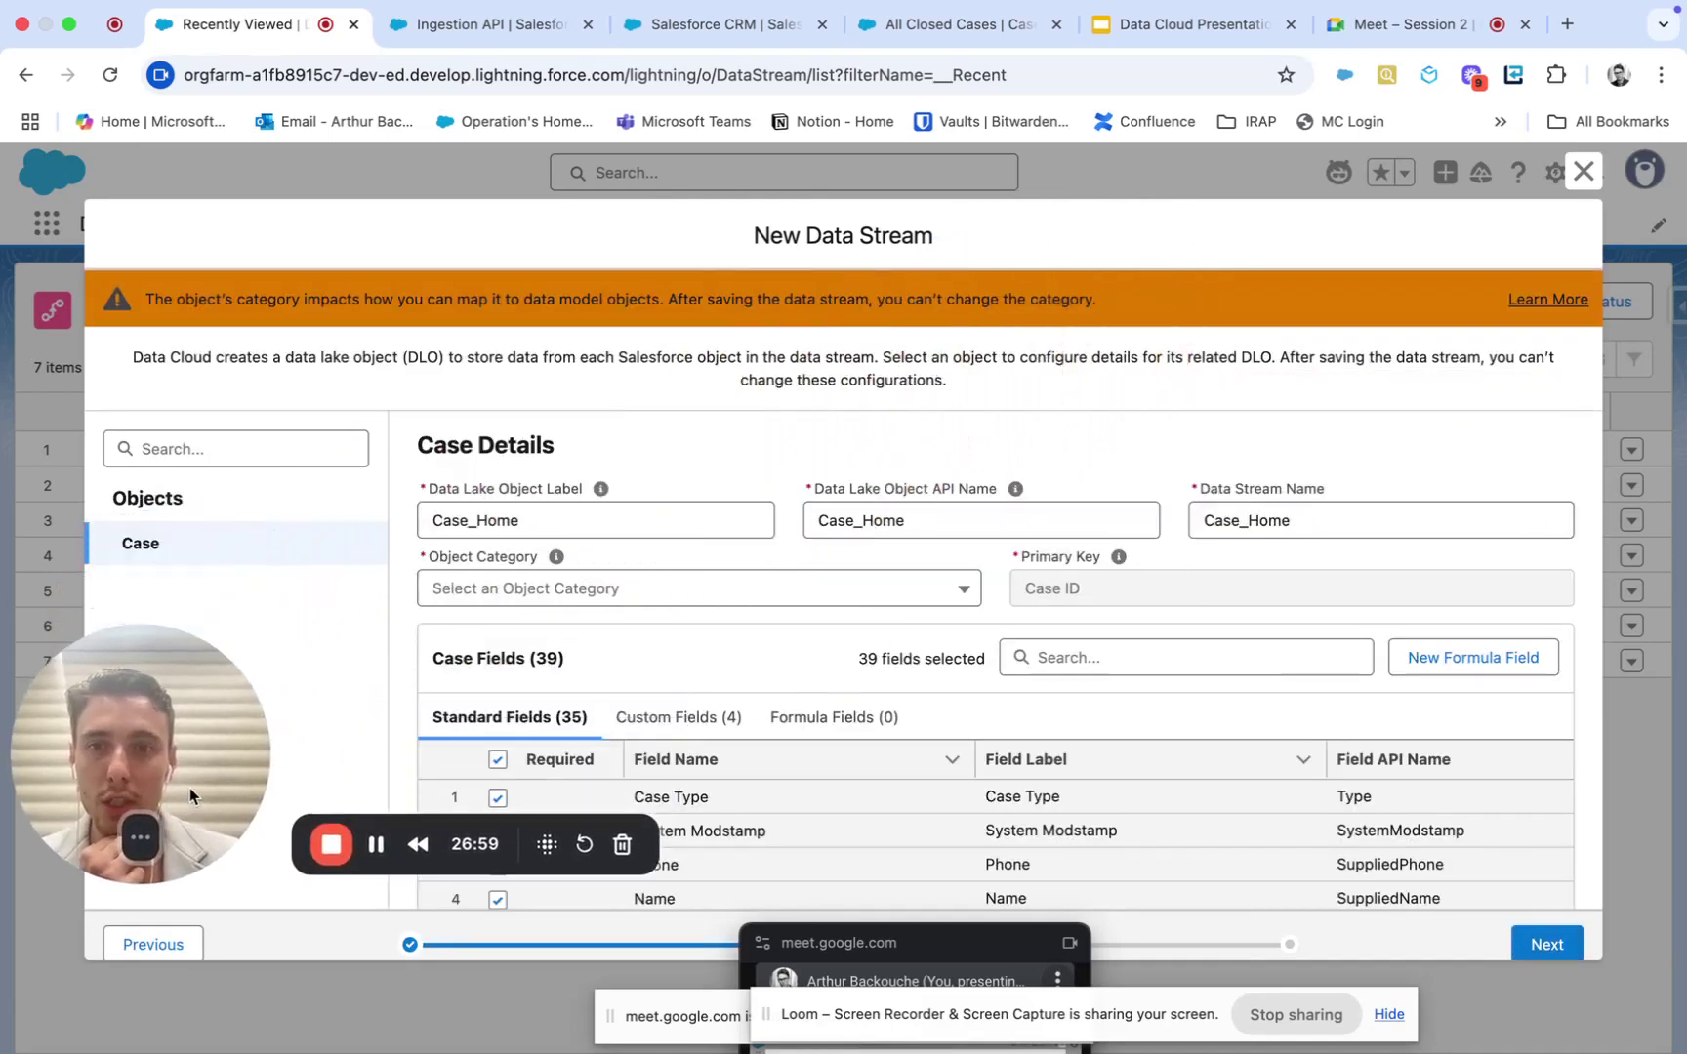
{"action": "scroll", "coordinate": [872, 586], "scroll_direction": "down", "scroll_amount": 3}
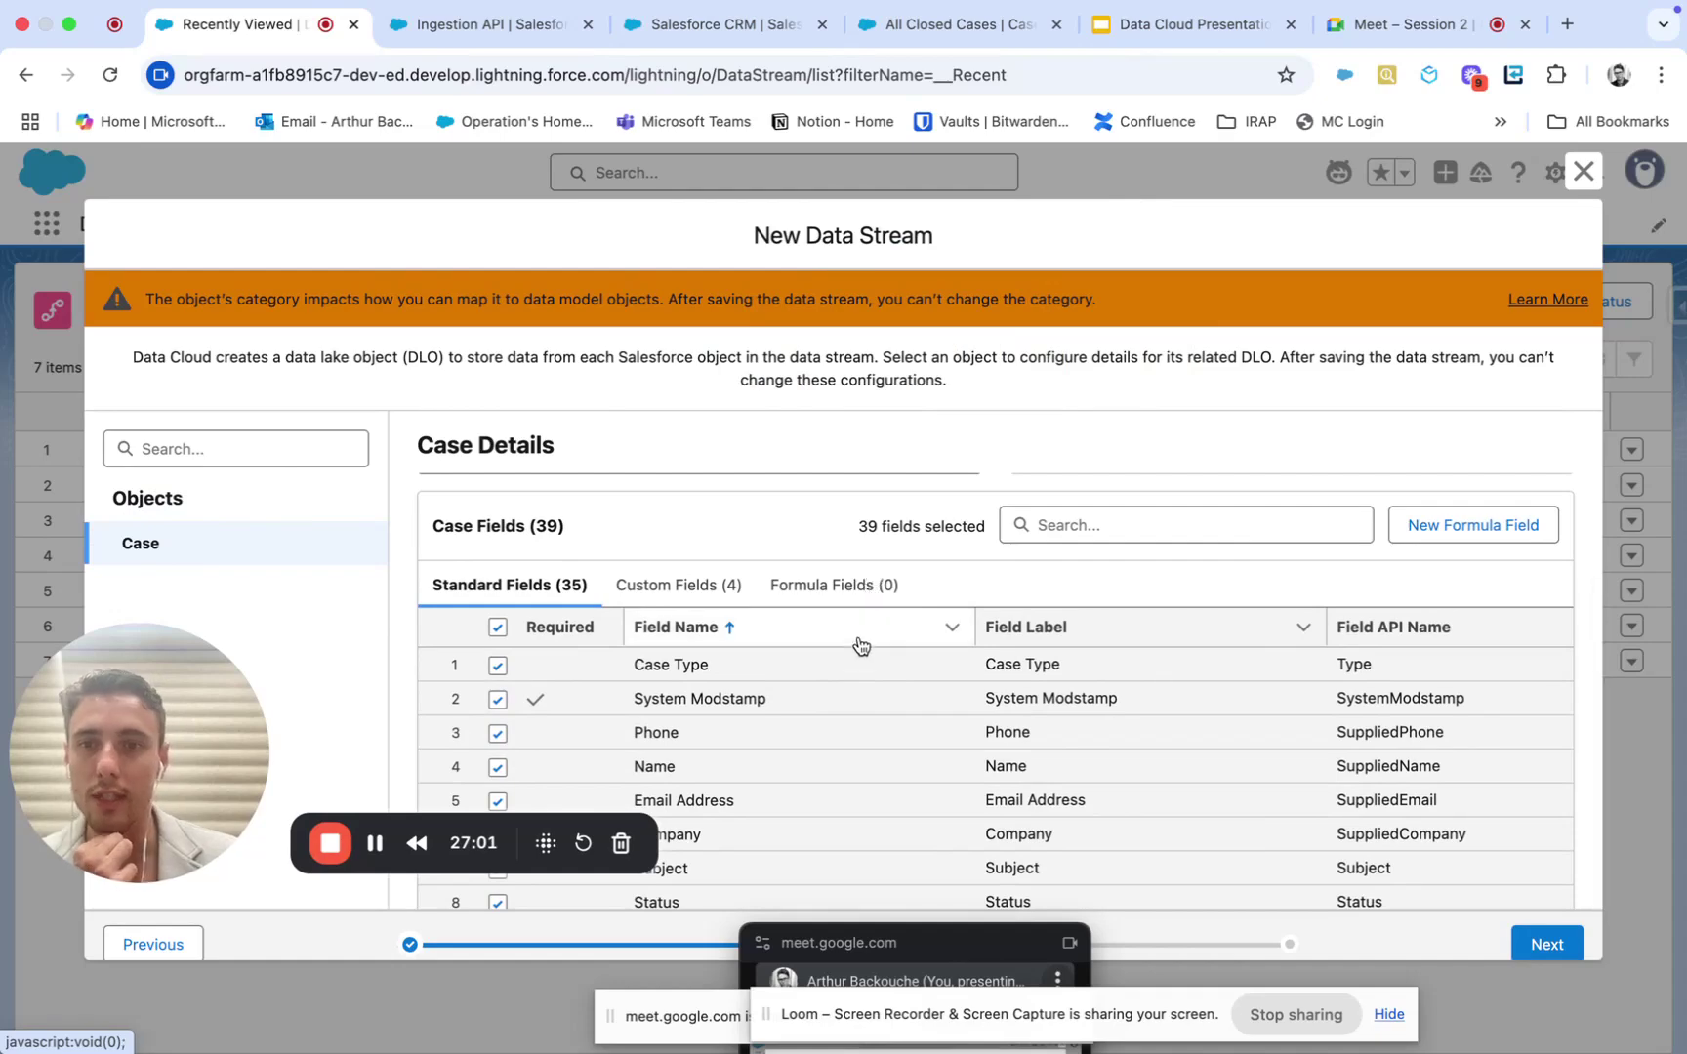
{"action": "scroll", "coordinate": [851, 701], "scroll_direction": "down", "scroll_amount": 2}
{"action": "scroll", "coordinate": [852, 694], "scroll_direction": "down", "scroll_amount": 8}
{"action": "scroll", "coordinate": [851, 694], "scroll_direction": "up", "scroll_amount": 10}
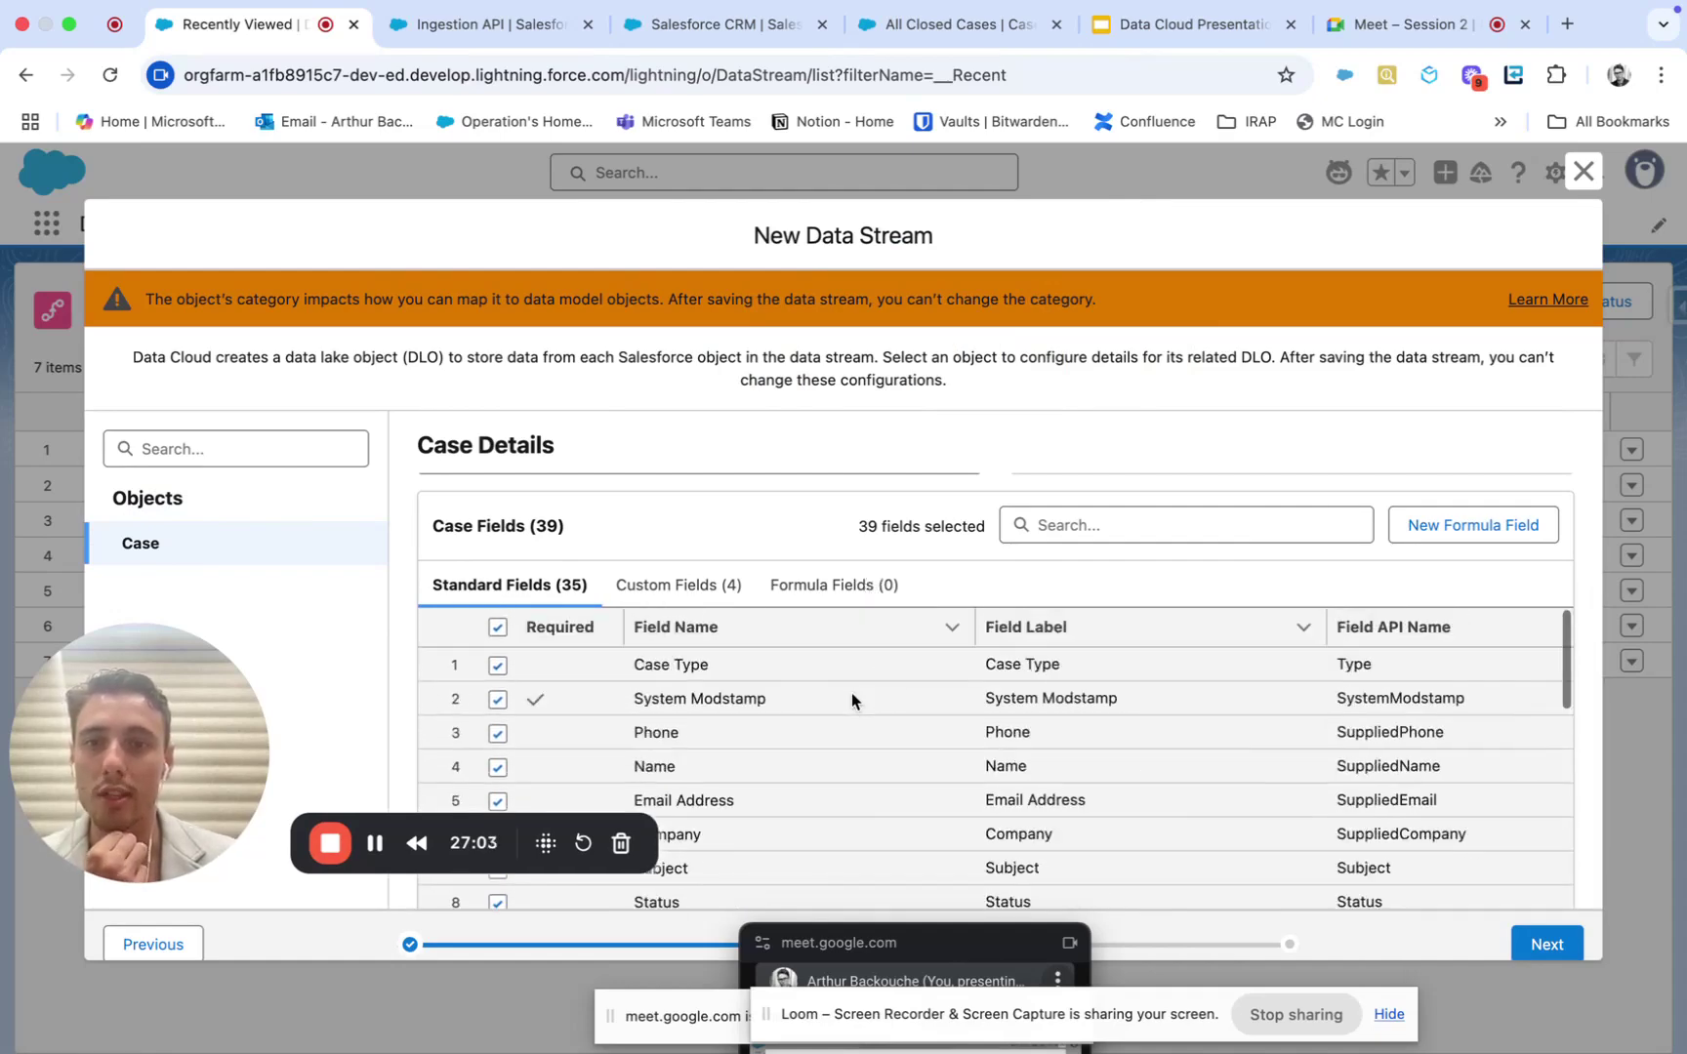
Step: Review the Case object's custom fields and return to its standard fields
{"action": "left_click", "coordinate": [679, 586]}
{"action": "scroll", "coordinate": [722, 626], "scroll_direction": "down", "scroll_amount": 1}
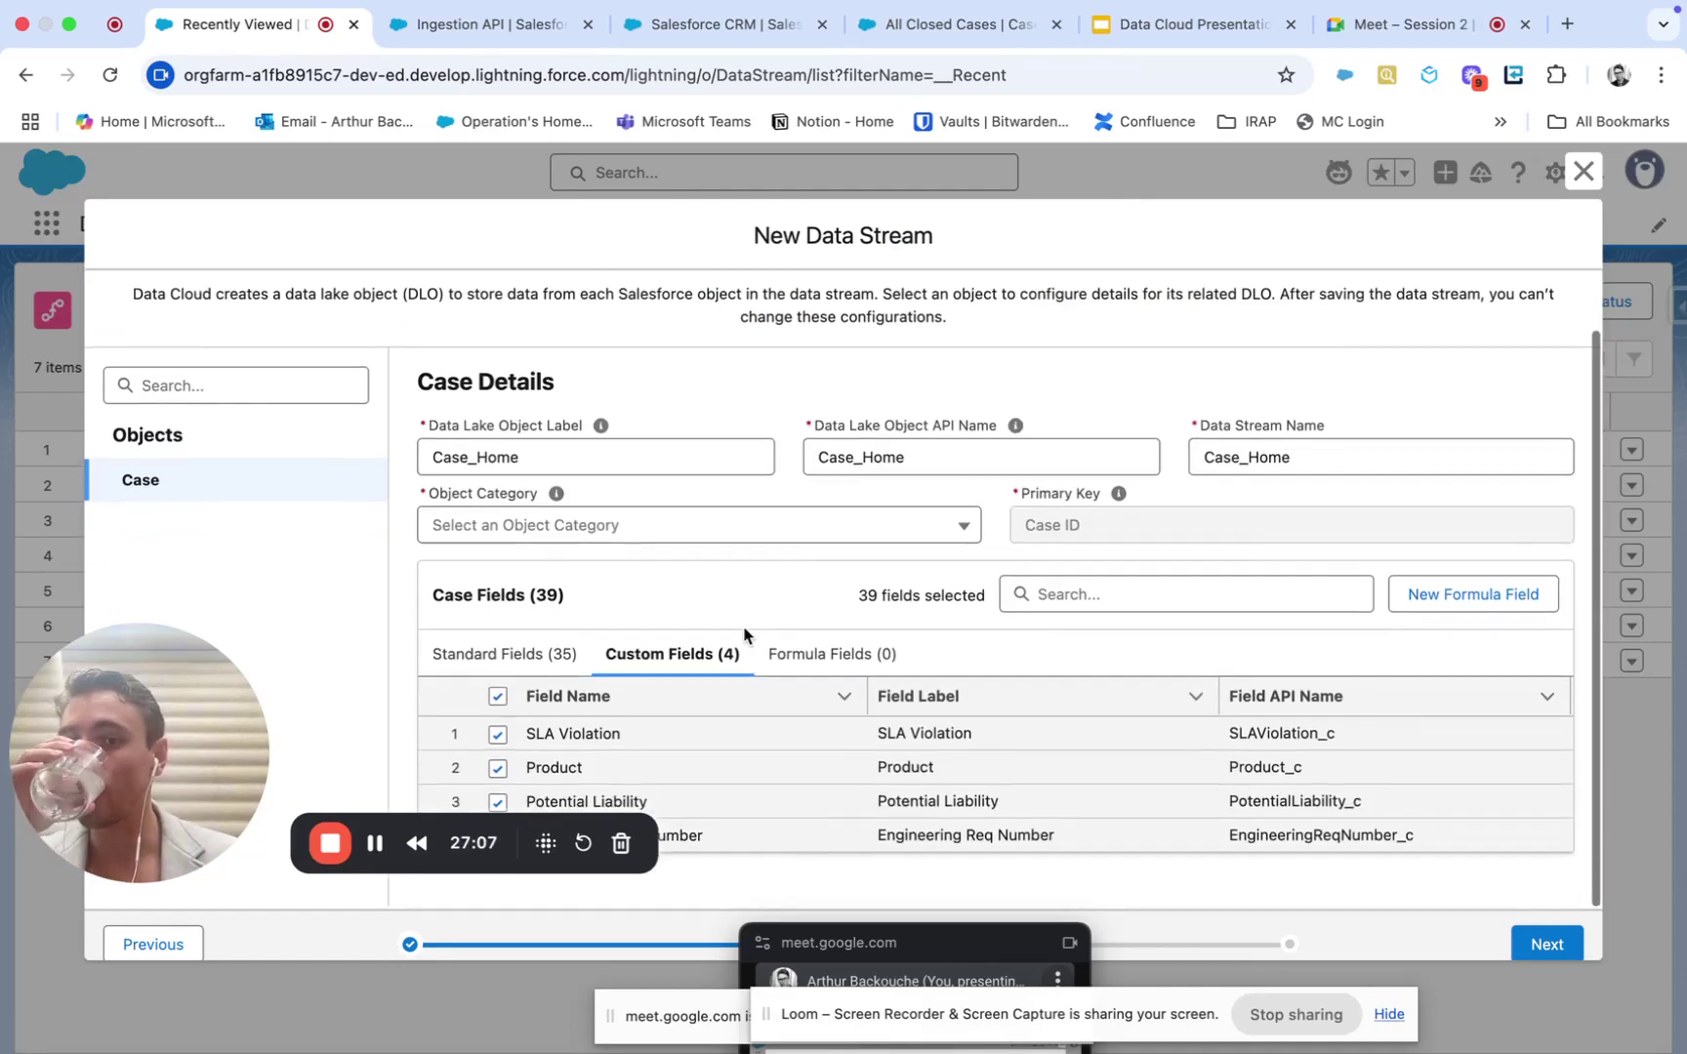
{"action": "left_click", "coordinate": [525, 666]}
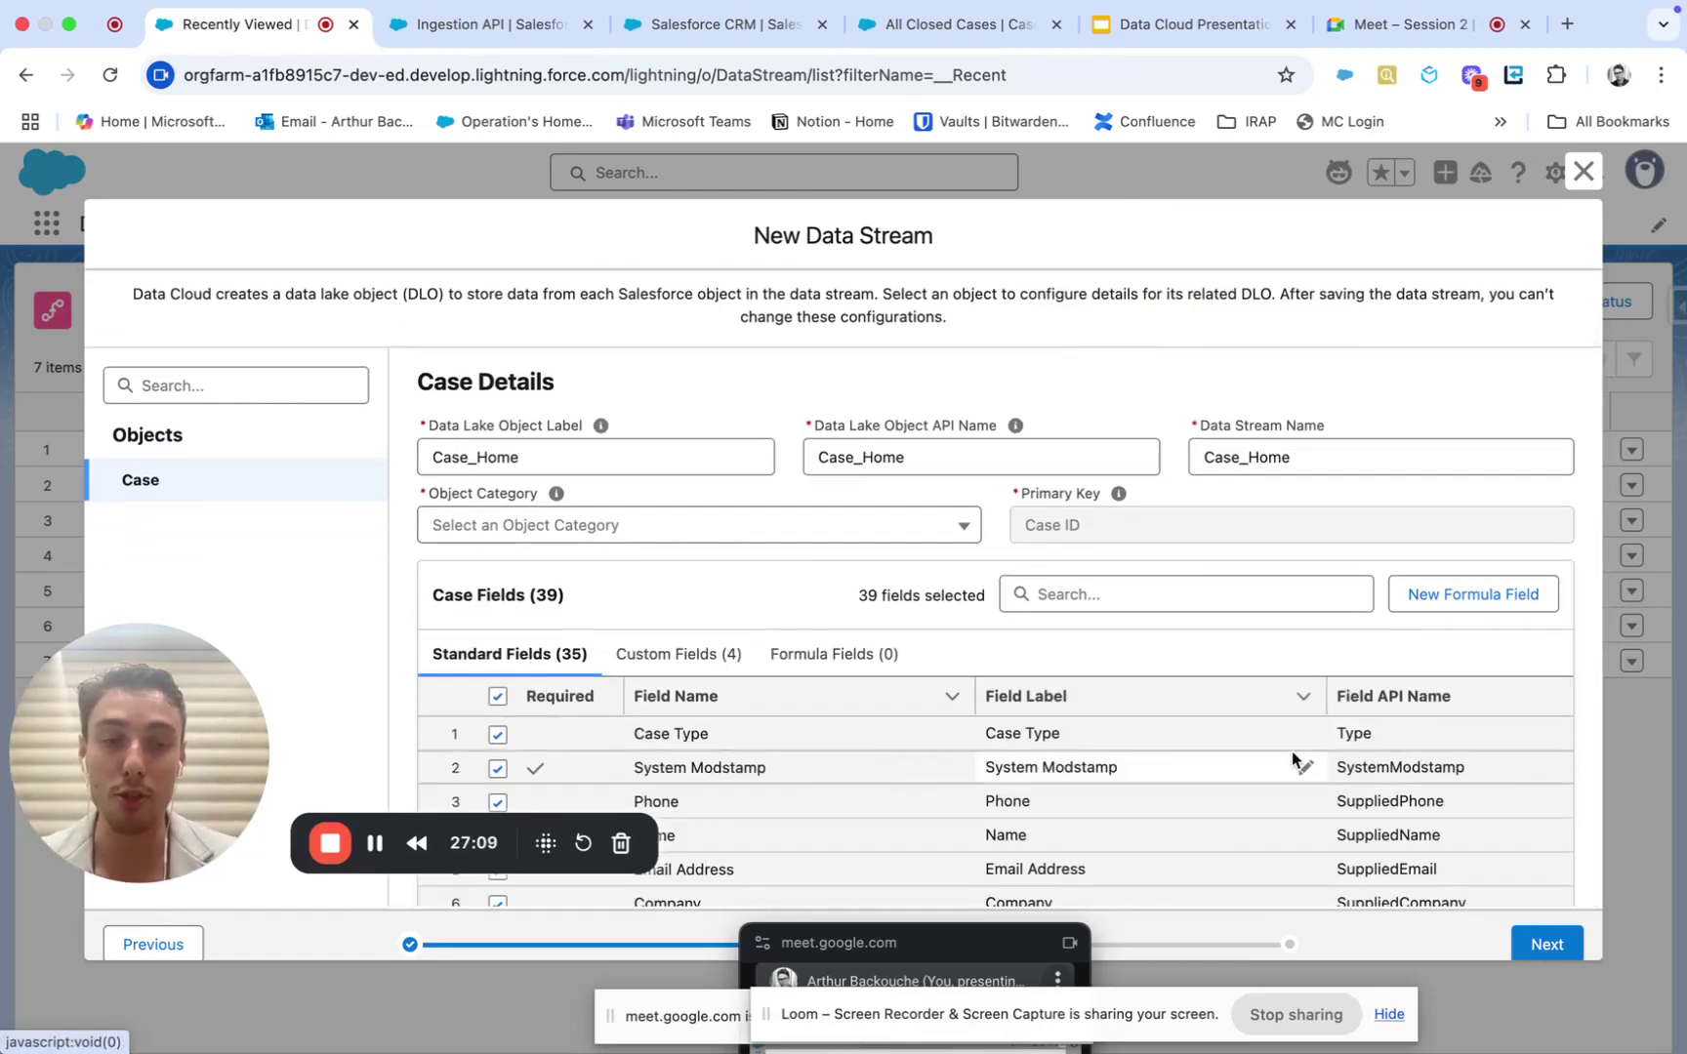
{"action": "scroll", "coordinate": [1341, 527], "scroll_direction": "down", "scroll_amount": 2}
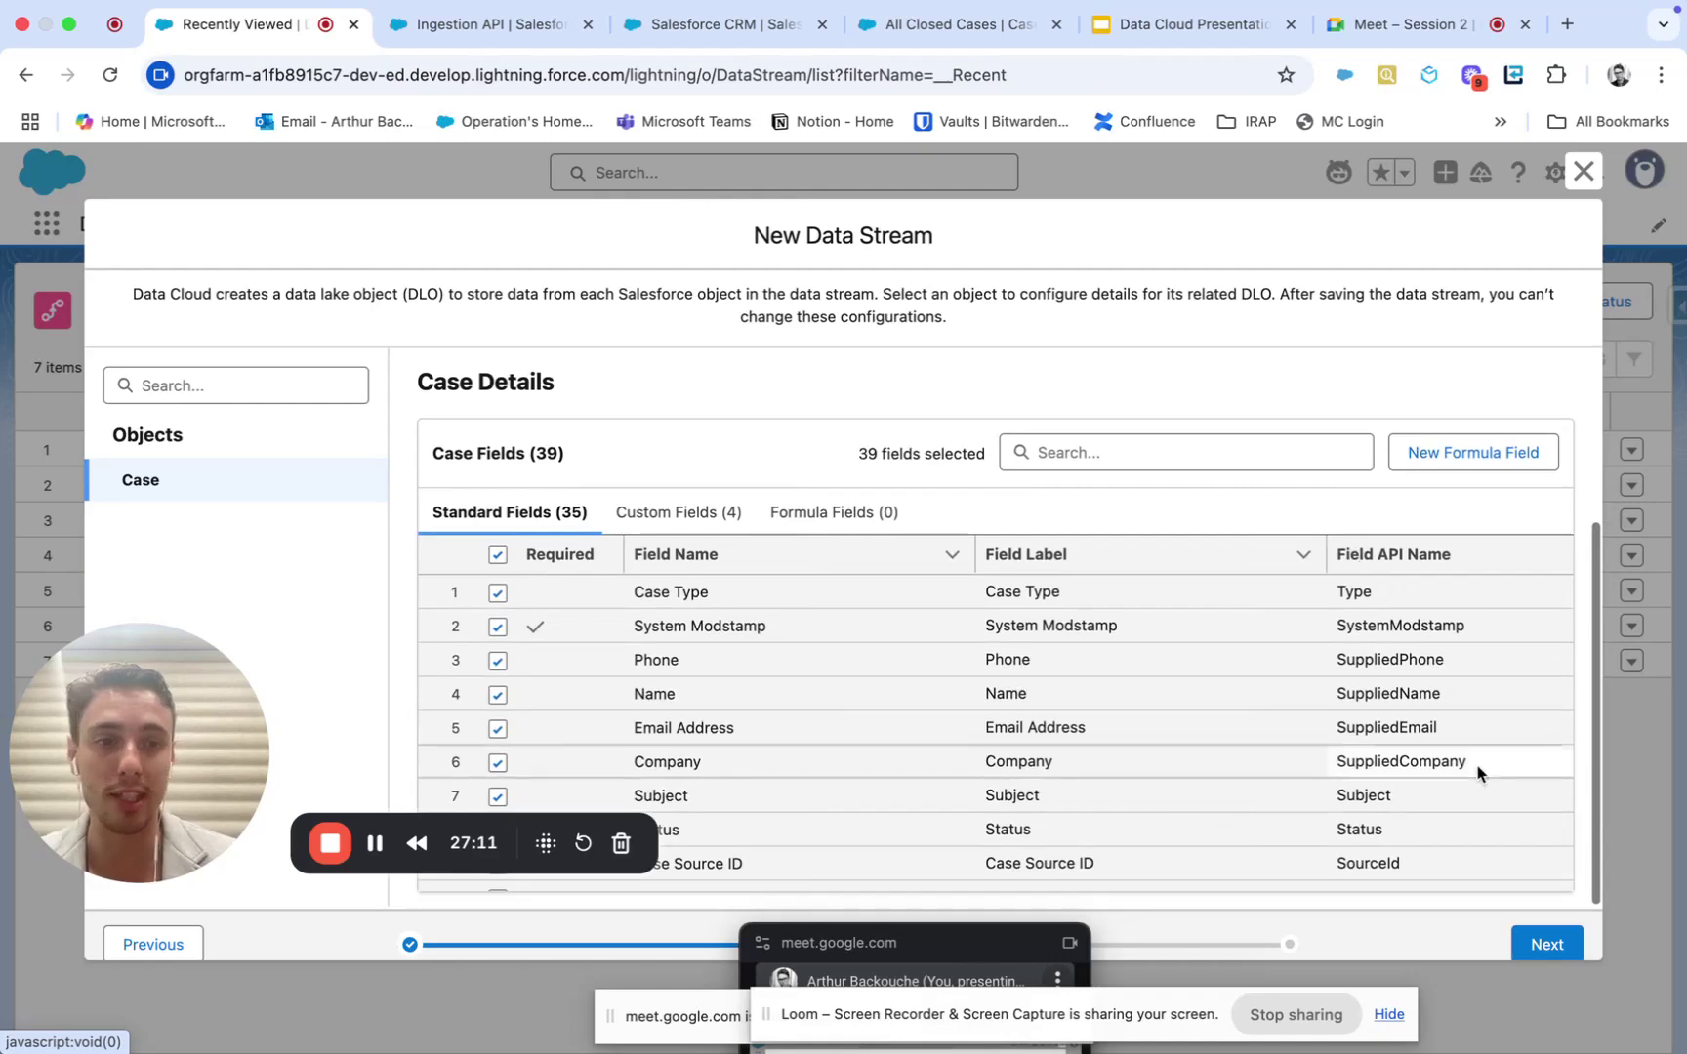
Step: Try to proceed past the Case details without choosing an object category
{"action": "left_click", "coordinate": [1520, 943]}
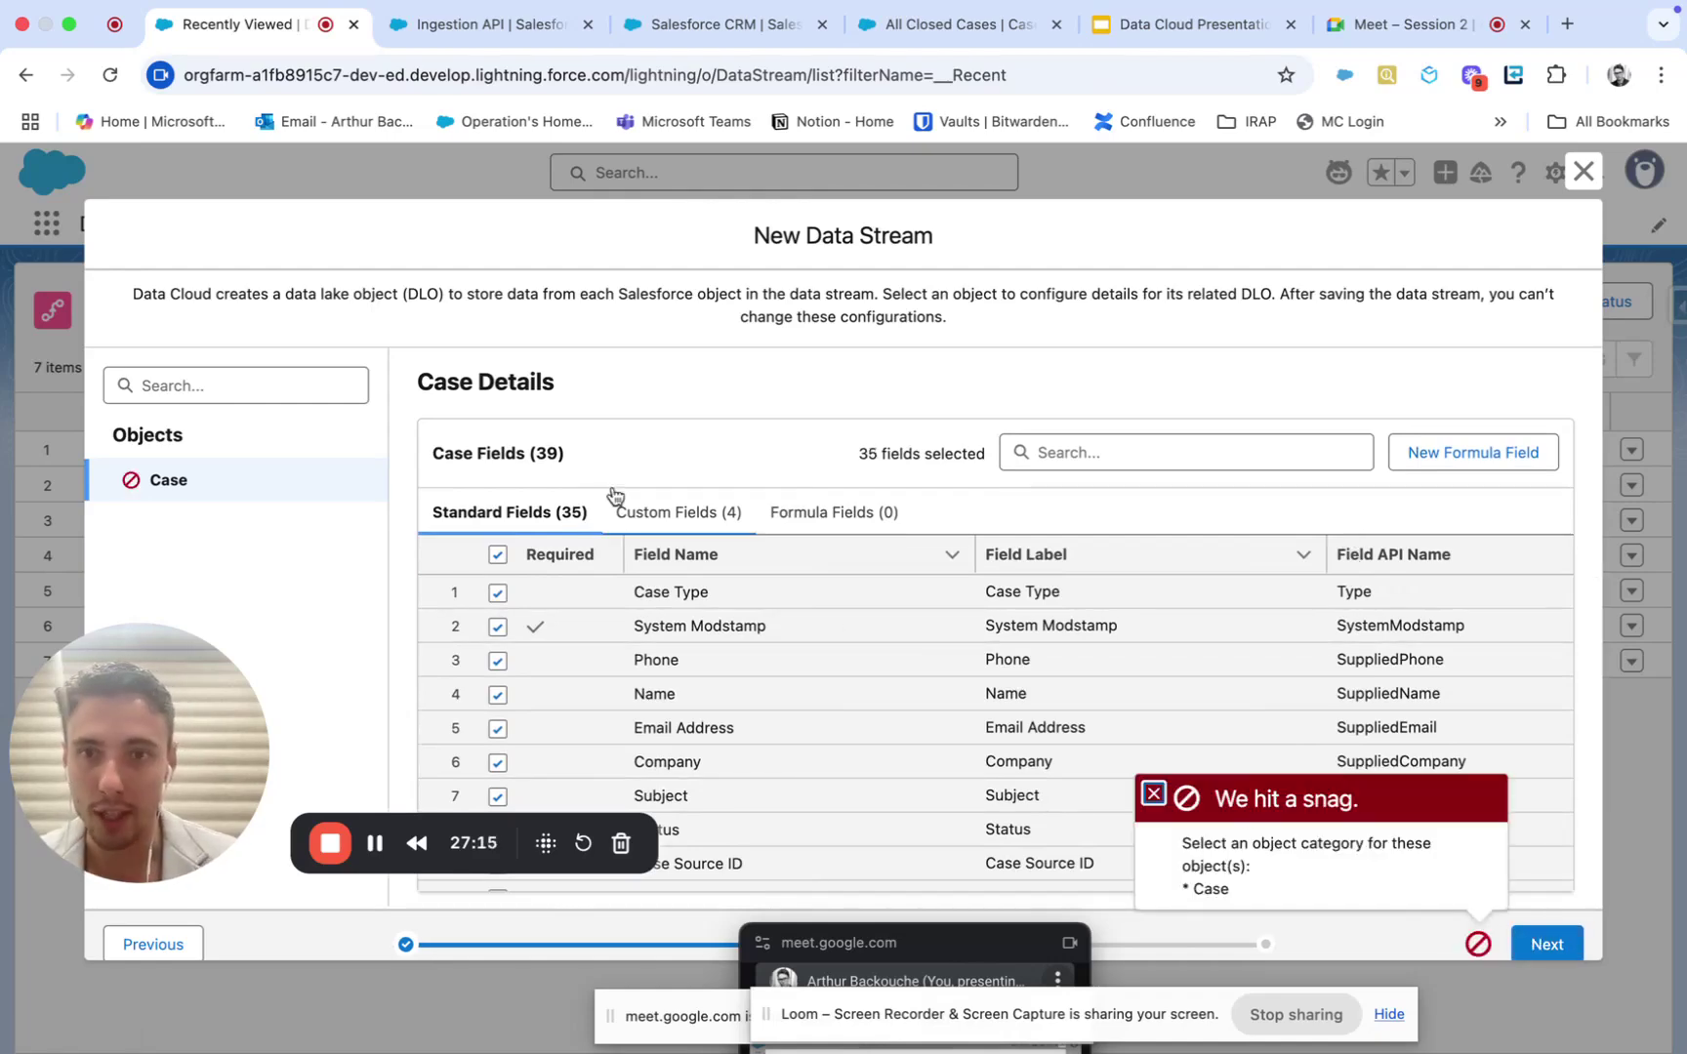
{"action": "left_click", "coordinate": [220, 486]}
{"action": "left_click", "coordinate": [226, 381]}
{"action": "left_click_drag", "start_coordinate": [176, 644], "coordinate": [290, 723]}
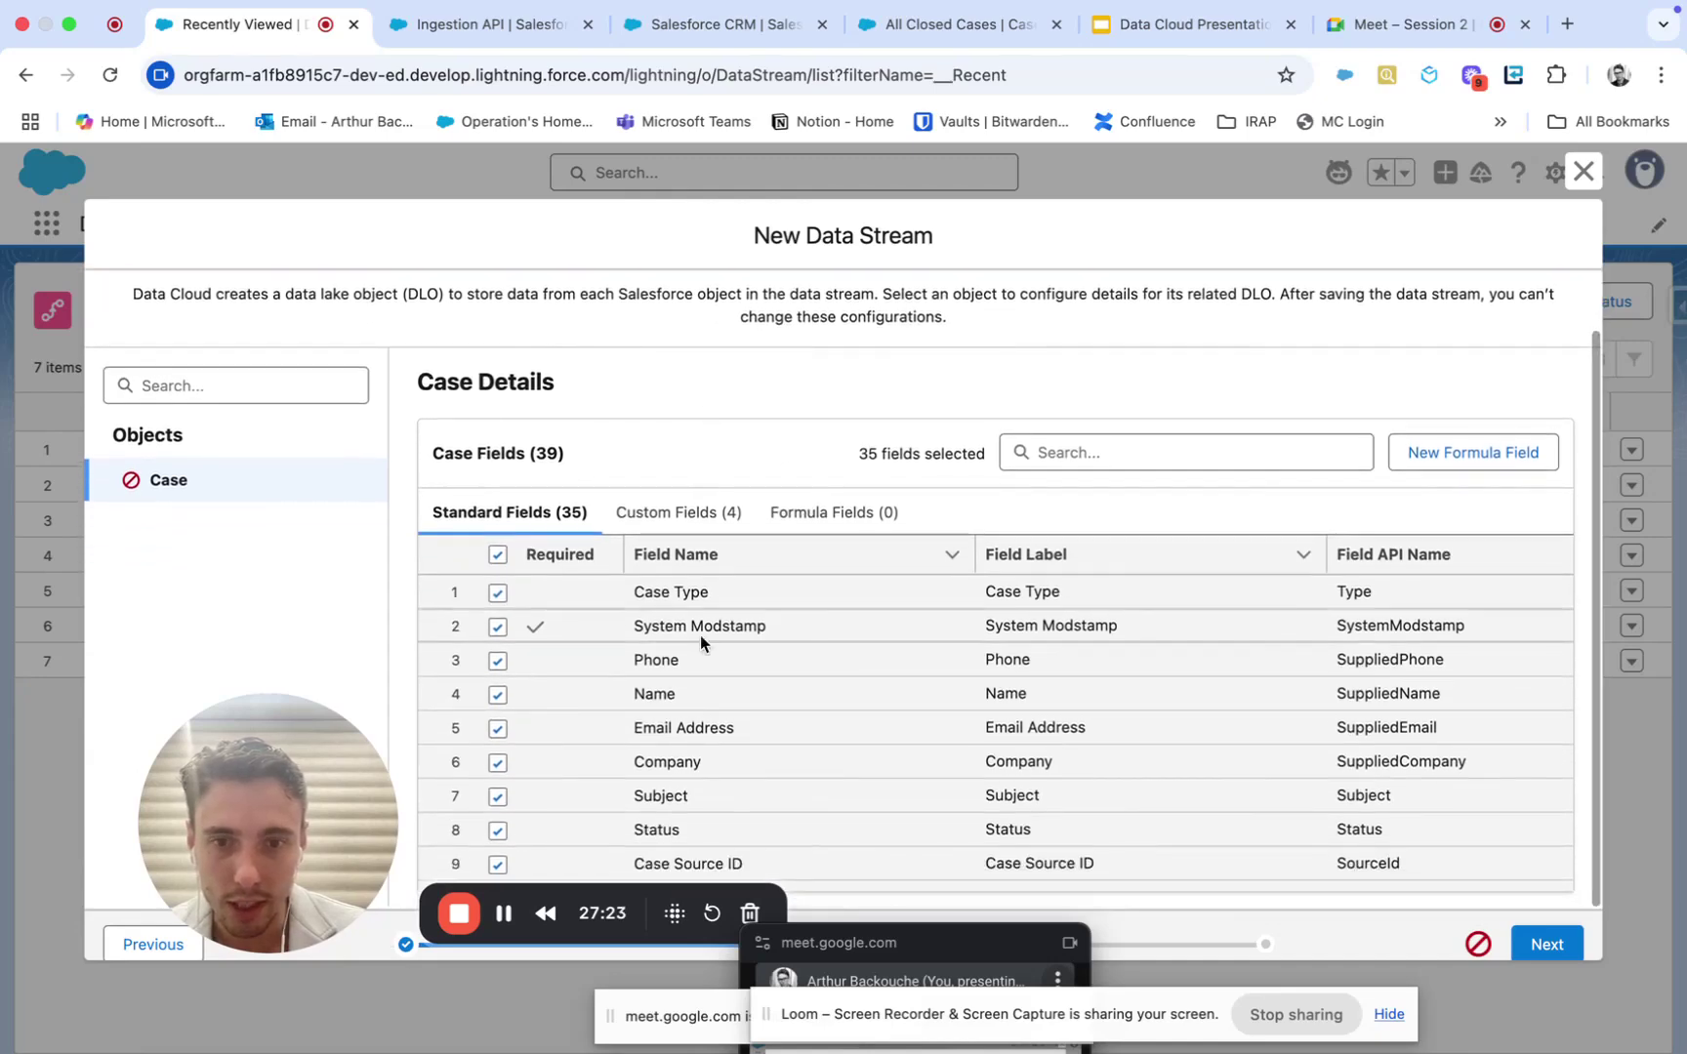
{"action": "scroll", "coordinate": [700, 634], "scroll_direction": "down", "scroll_amount": 10}
{"action": "left_click", "coordinate": [1532, 935]}
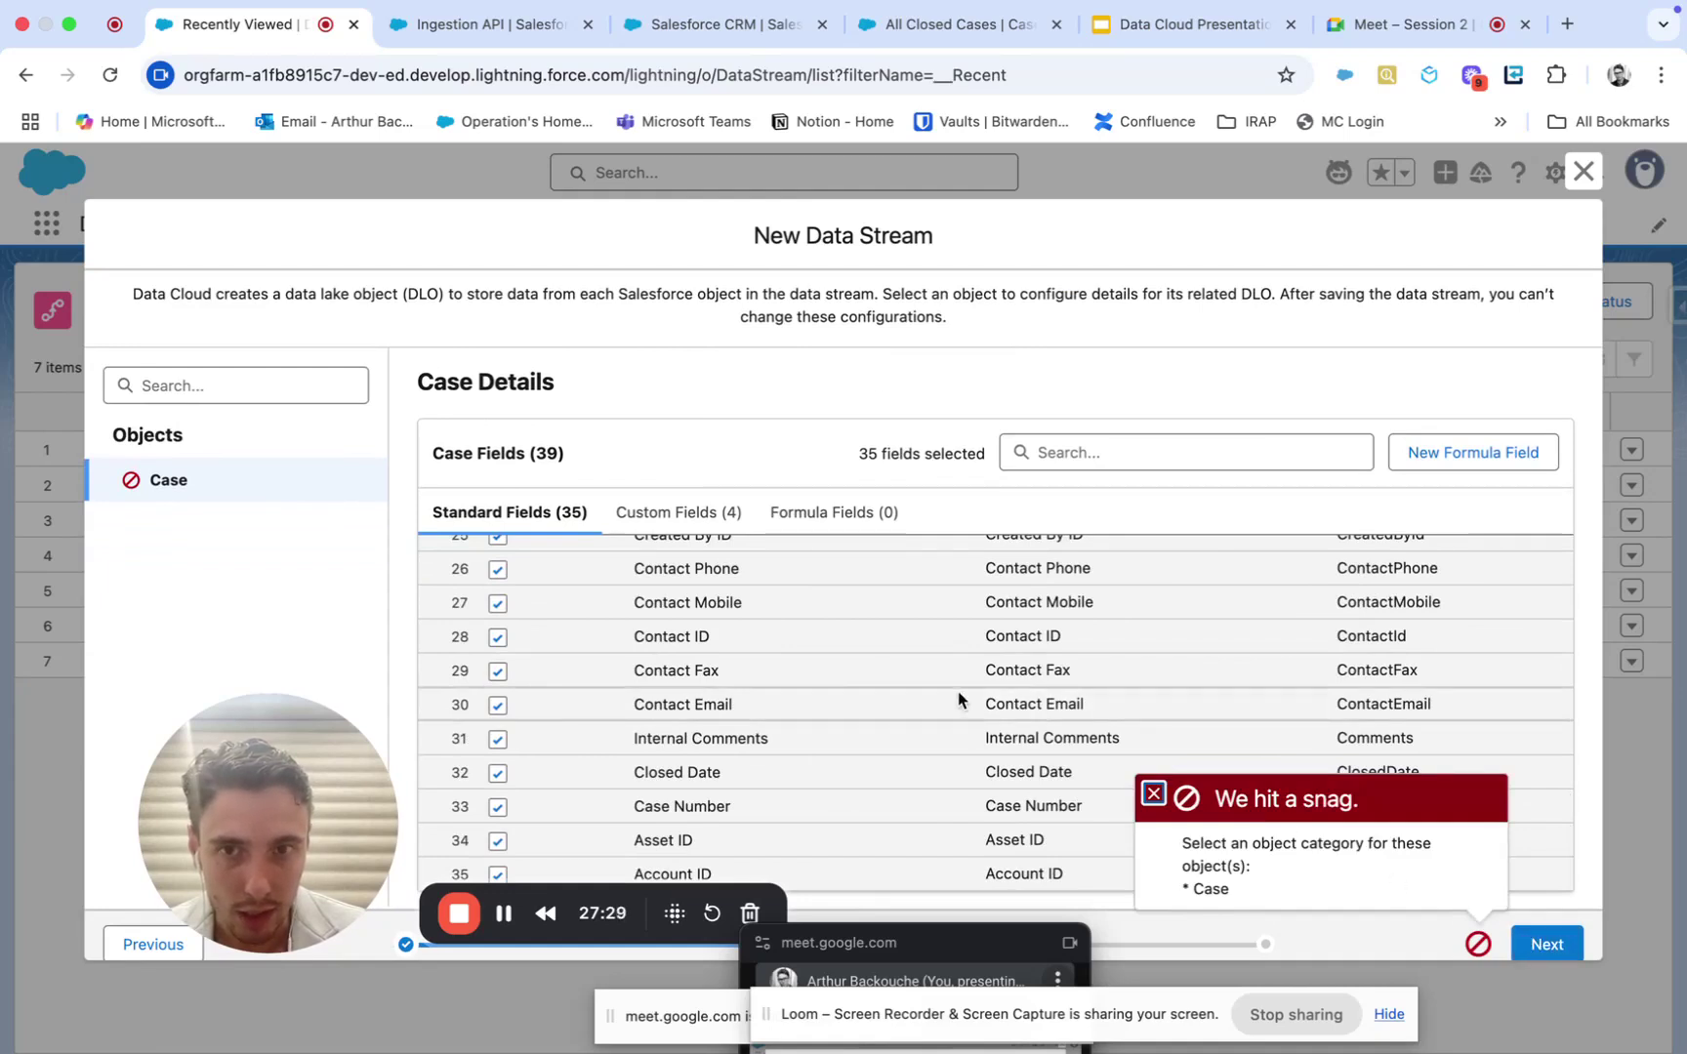
{"action": "left_click", "coordinate": [752, 452]}
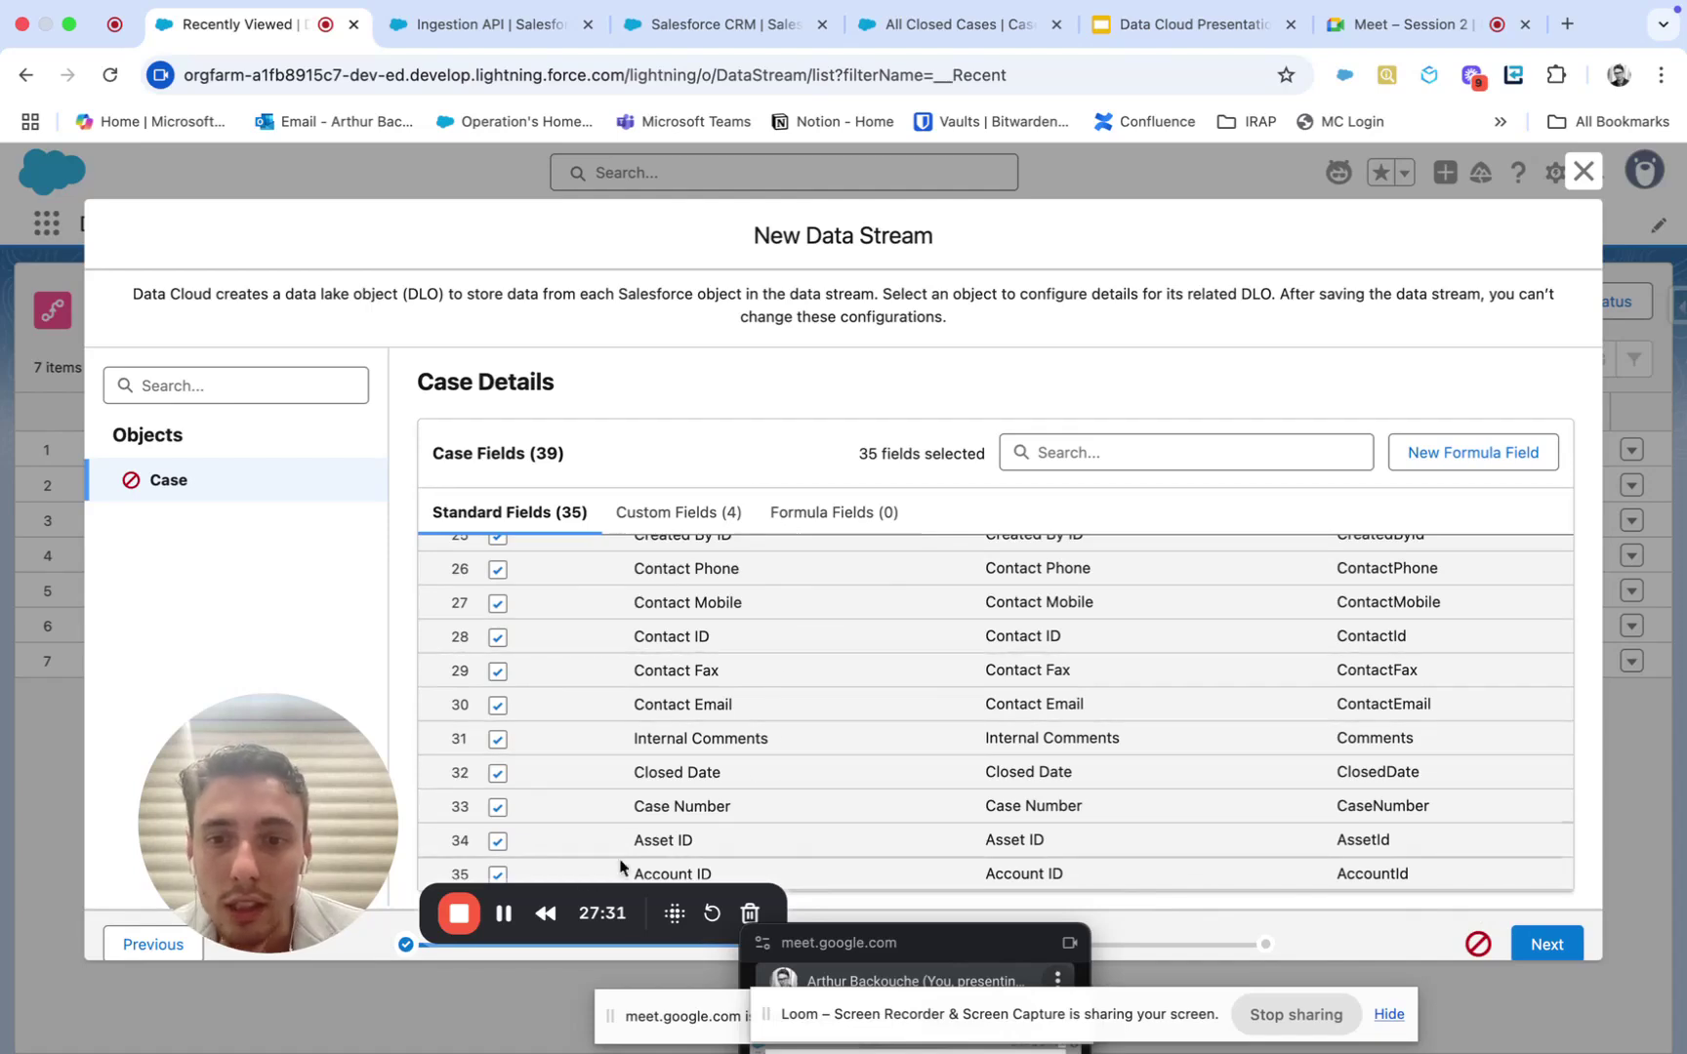
{"action": "left_click_drag", "start_coordinate": [220, 814], "coordinate": [183, 624]}
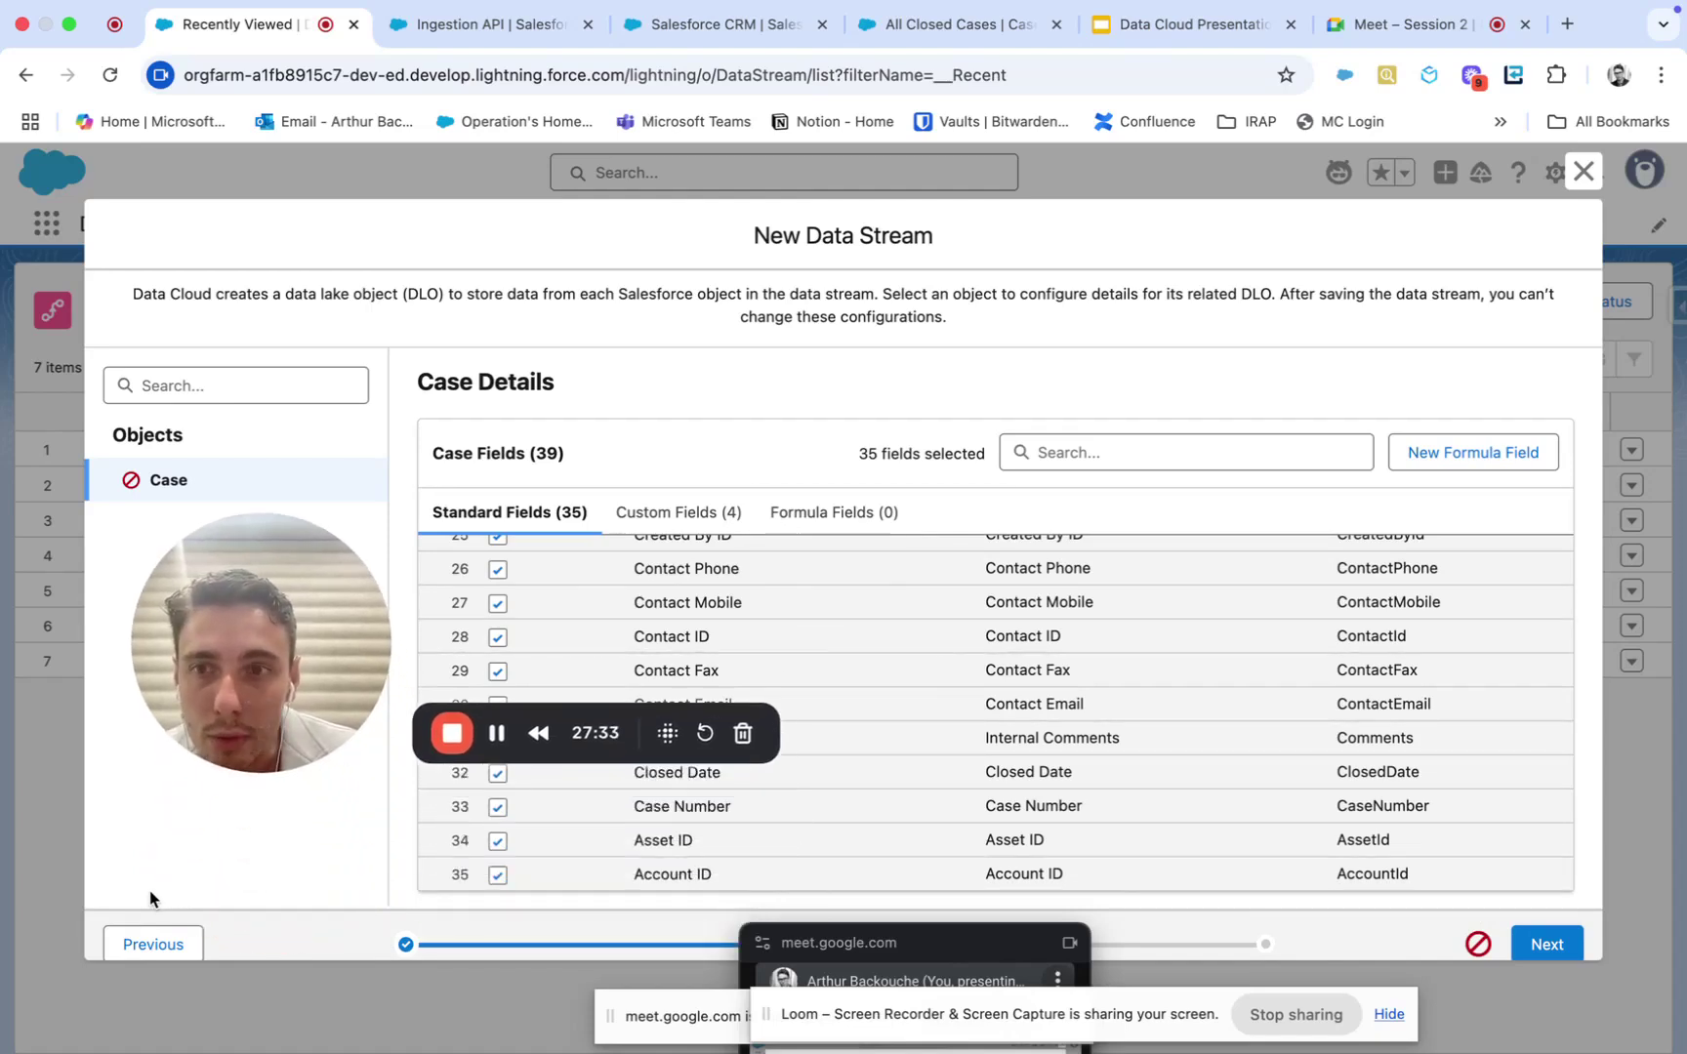
Step: Go back to the object selection, search for "case", reselect the Case object and continue to its details
{"action": "left_click", "coordinate": [153, 943]}
{"action": "left_click_drag", "start_coordinate": [289, 668], "coordinate": [589, 189]}
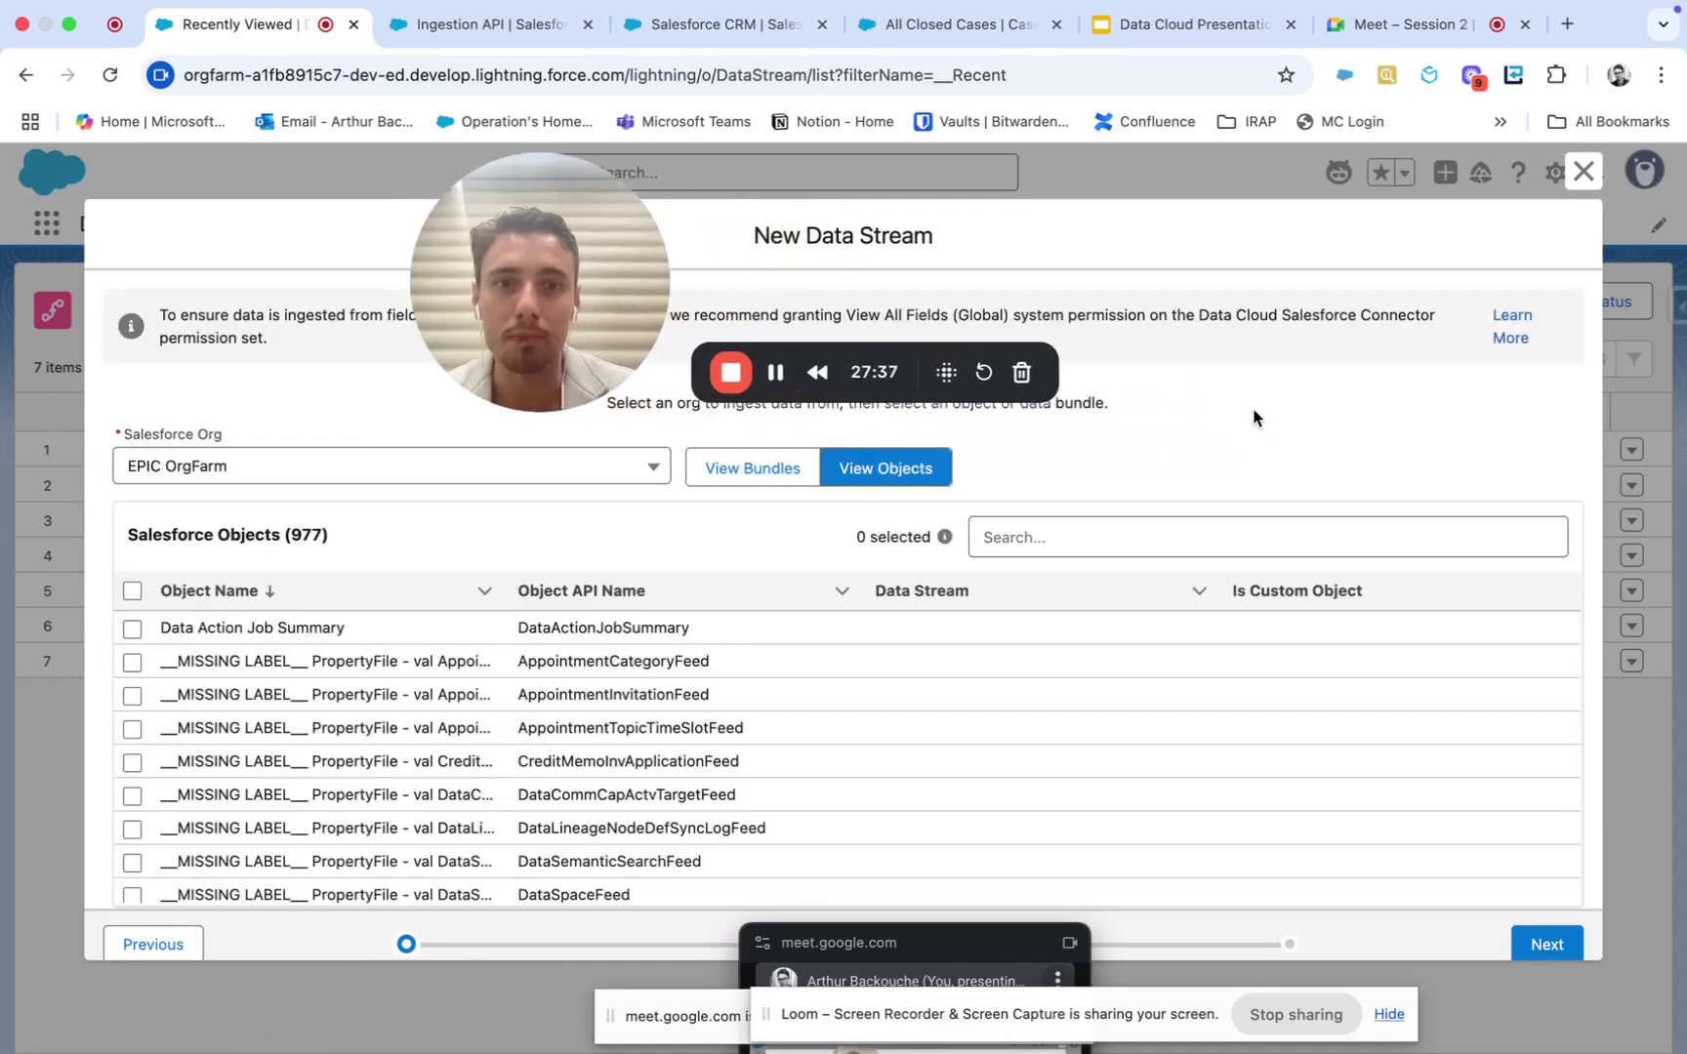
{"action": "left_click", "coordinate": [1034, 537]}
{"action": "type", "text": "case"}
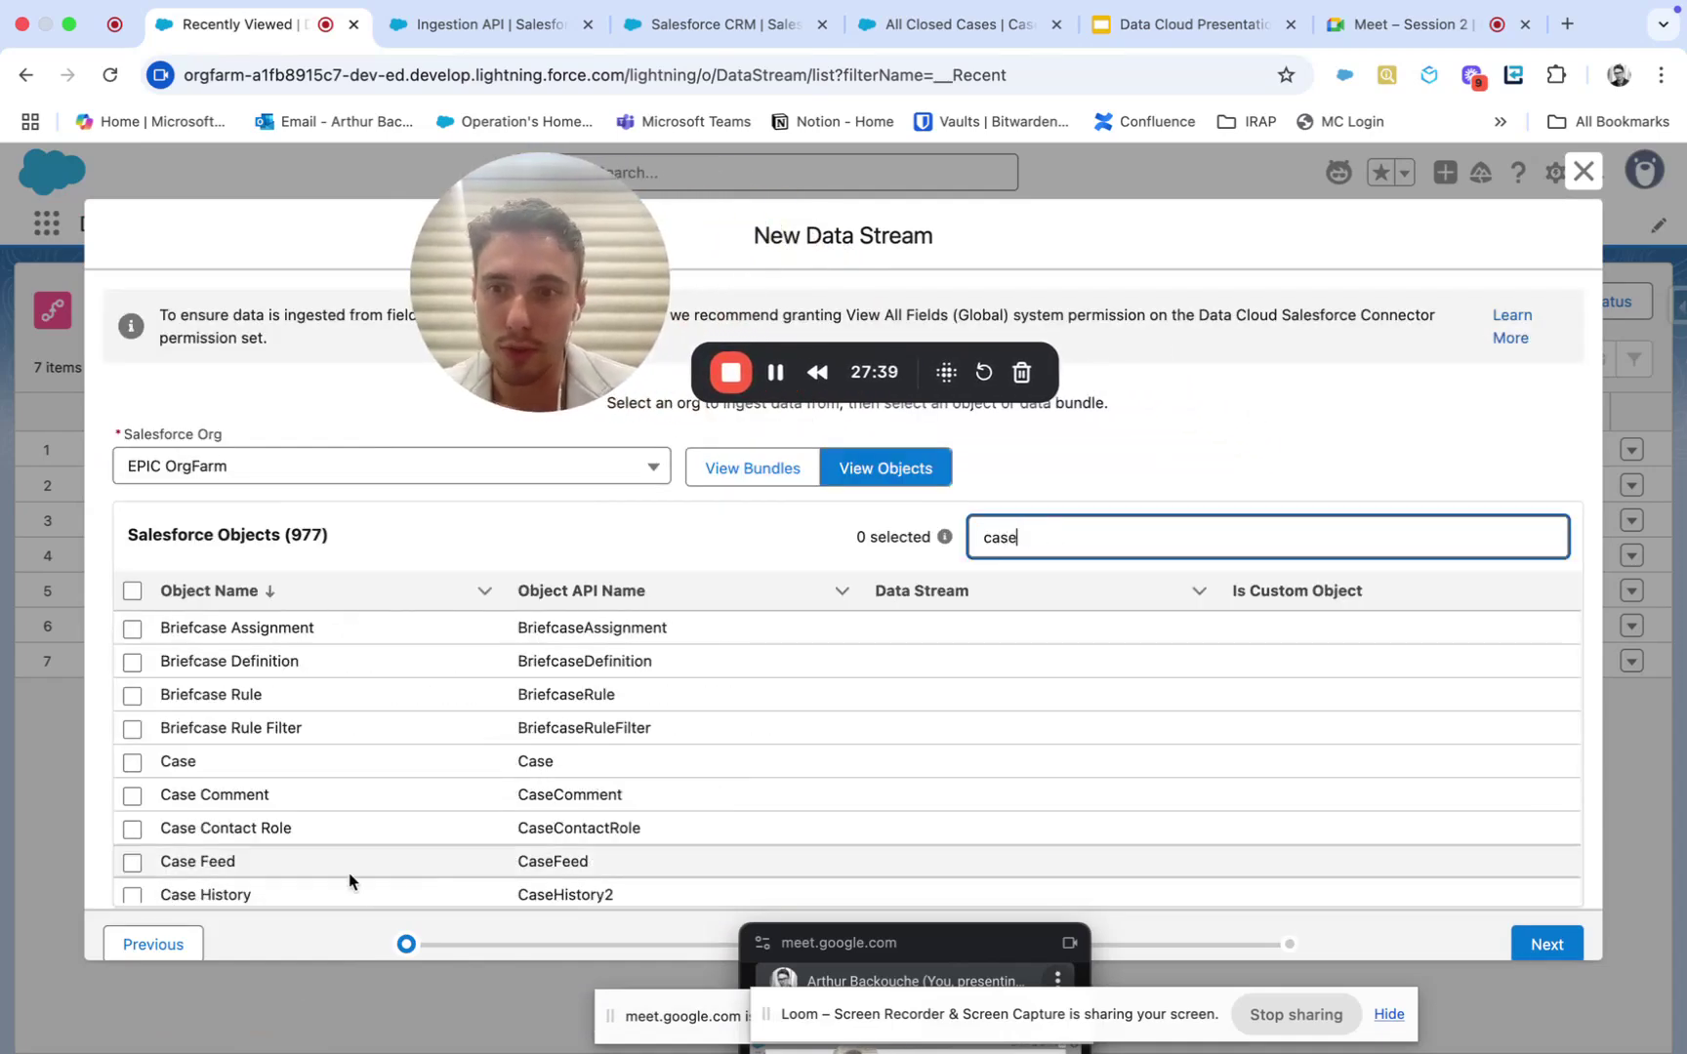
{"action": "key", "text": "Tab"}
{"action": "left_click", "coordinate": [134, 764]}
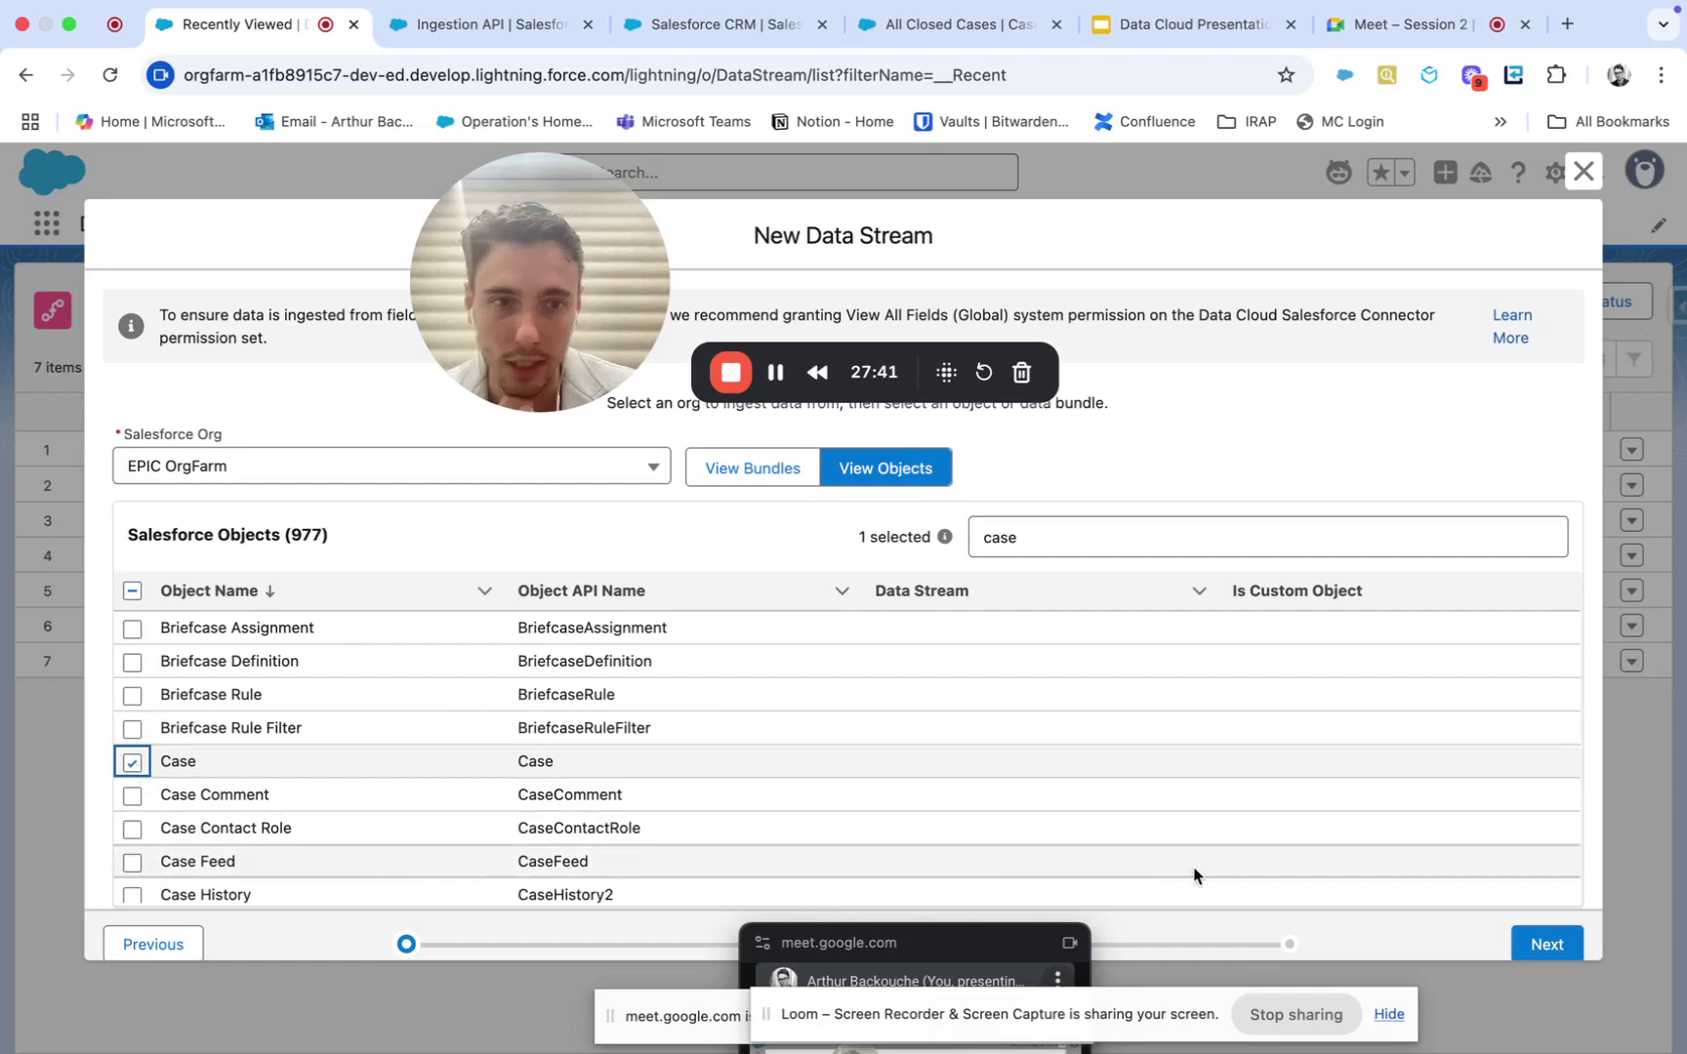
{"action": "left_click", "coordinate": [1547, 944]}
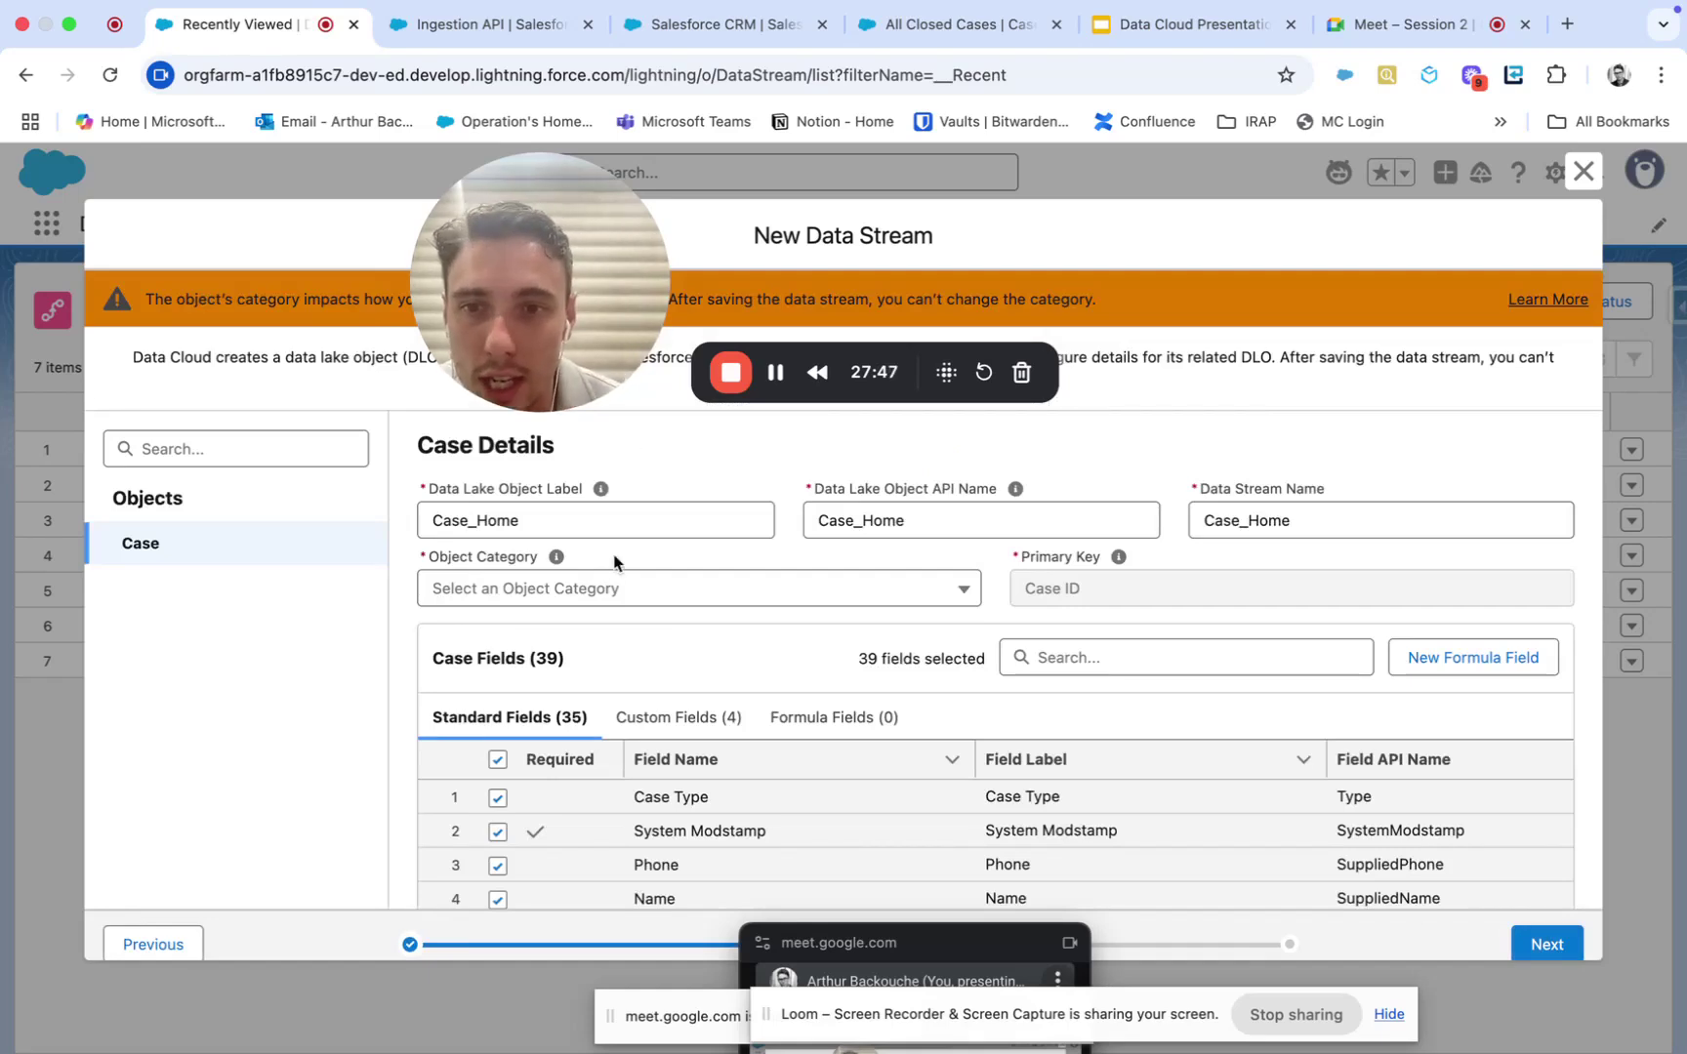
Step: Set the Case object's category to Engagement and its event time field to Created Date
{"action": "left_click", "coordinate": [607, 590]}
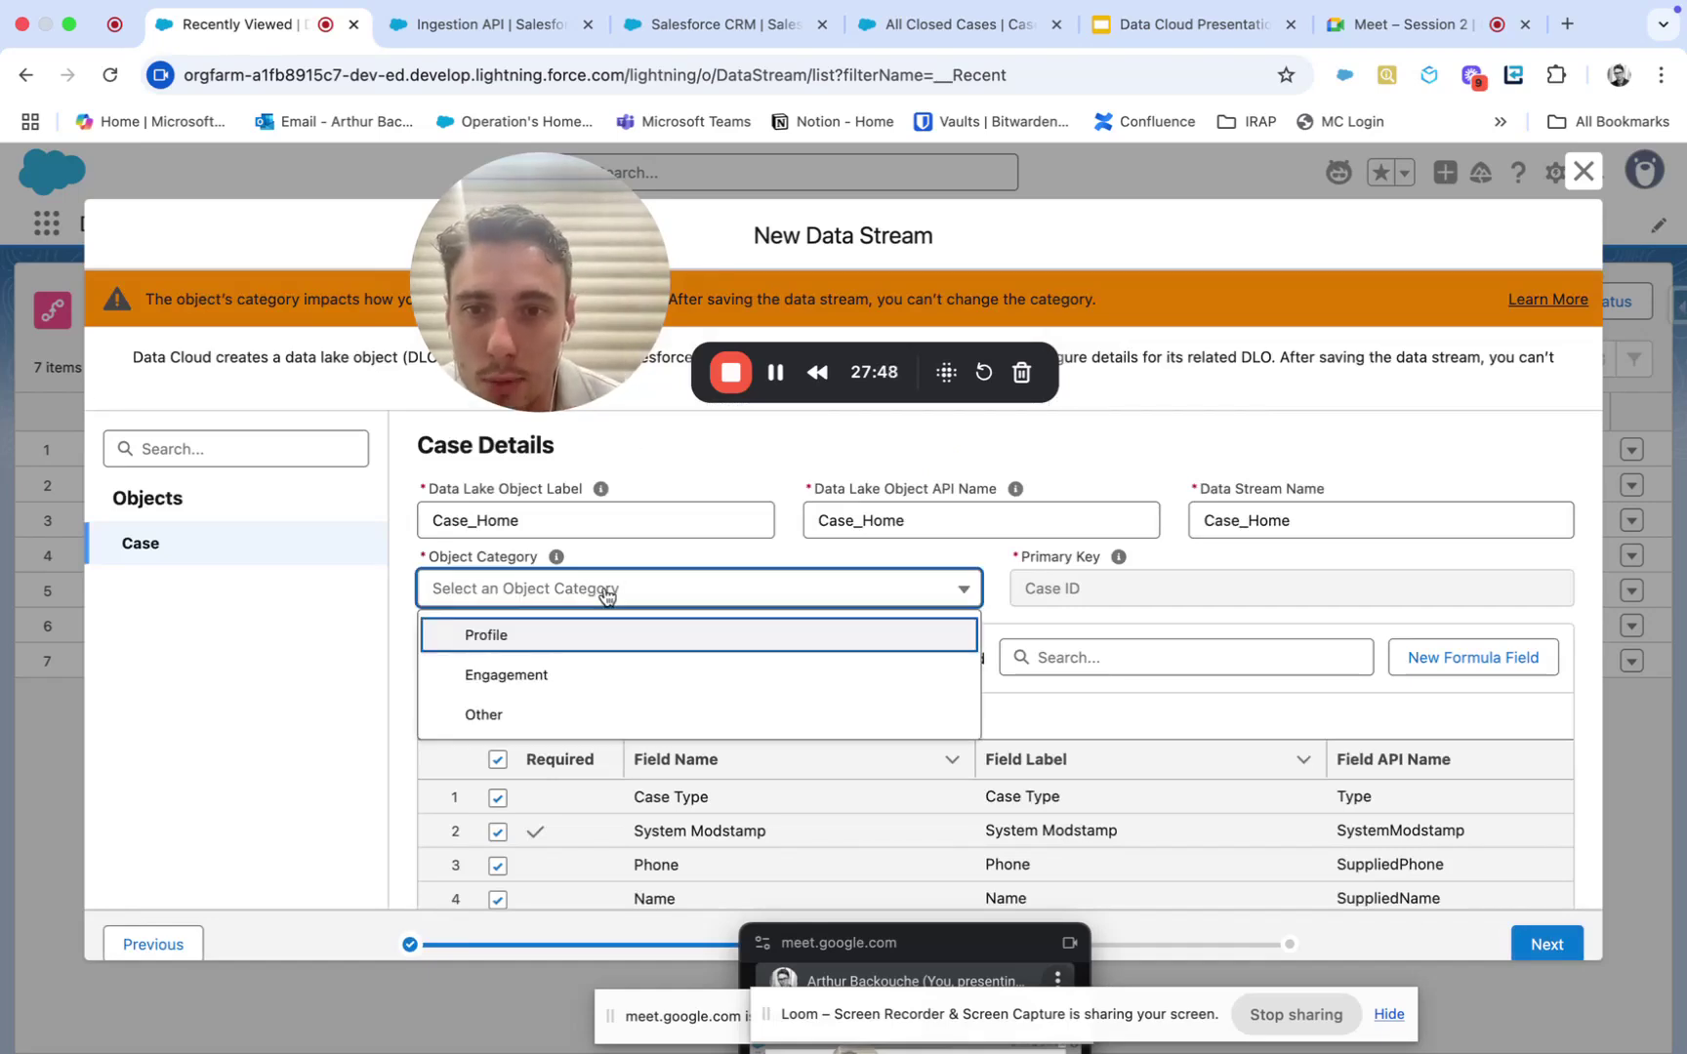
{"action": "left_click", "coordinate": [578, 672]}
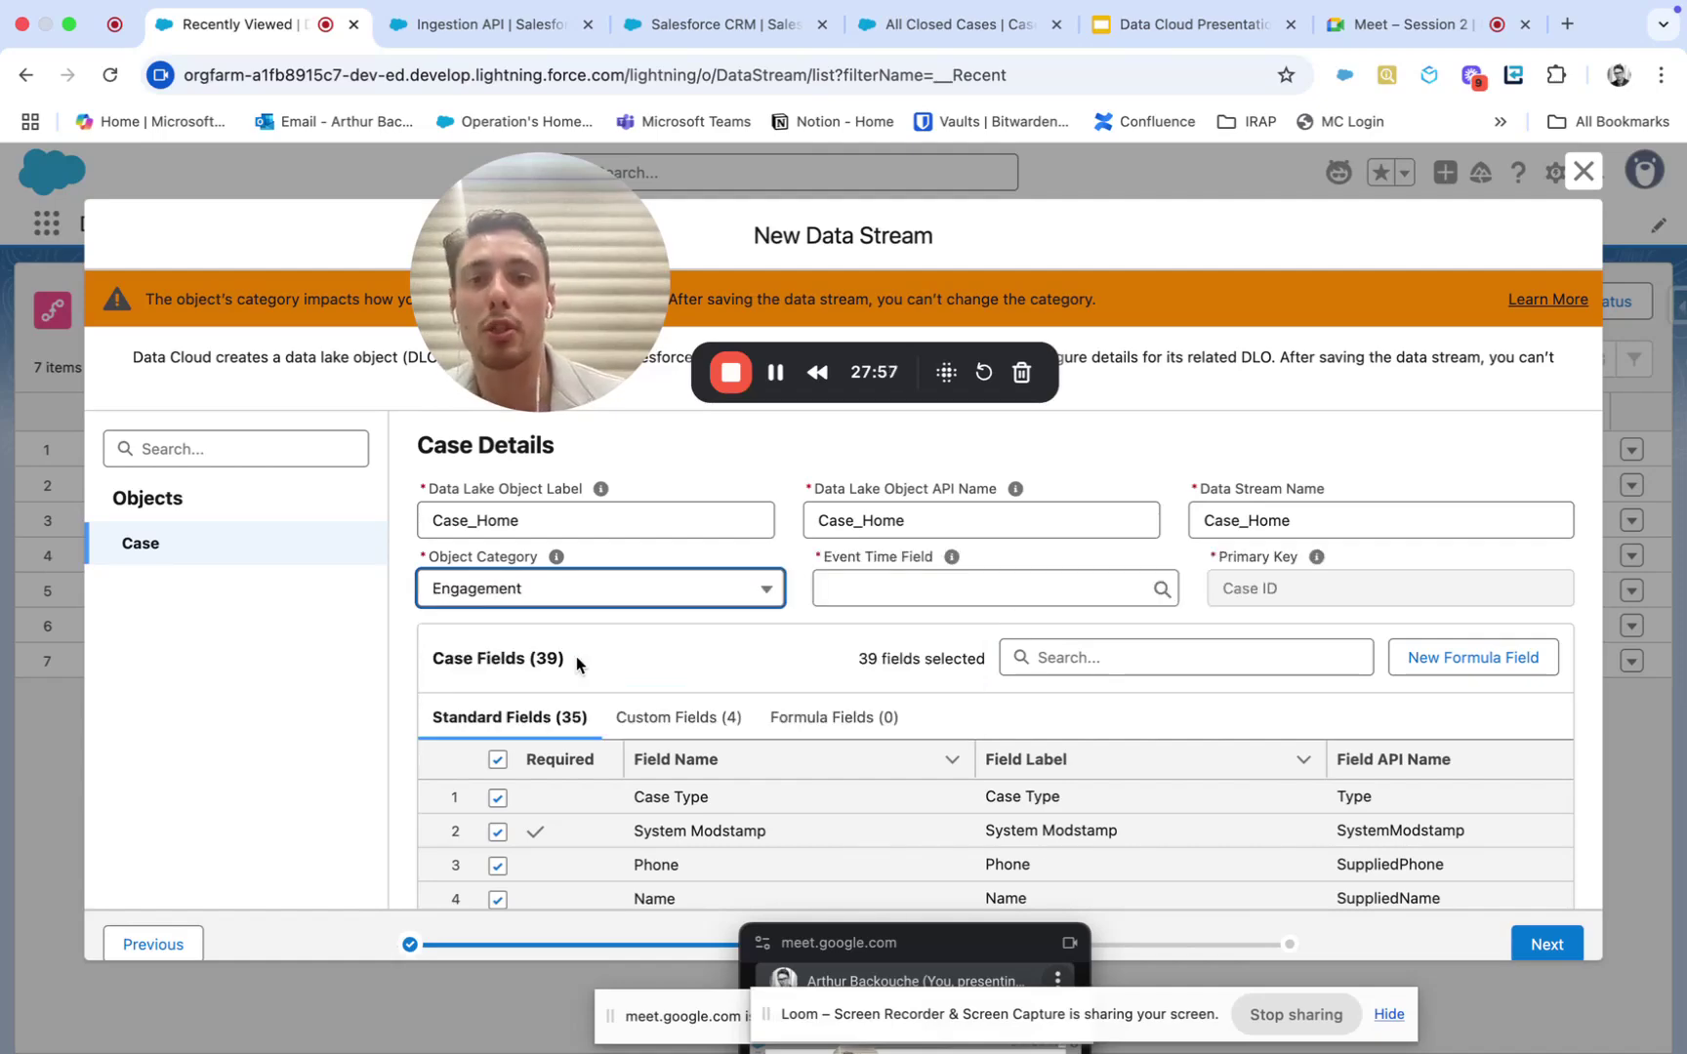
{"action": "left_click", "coordinate": [872, 596]}
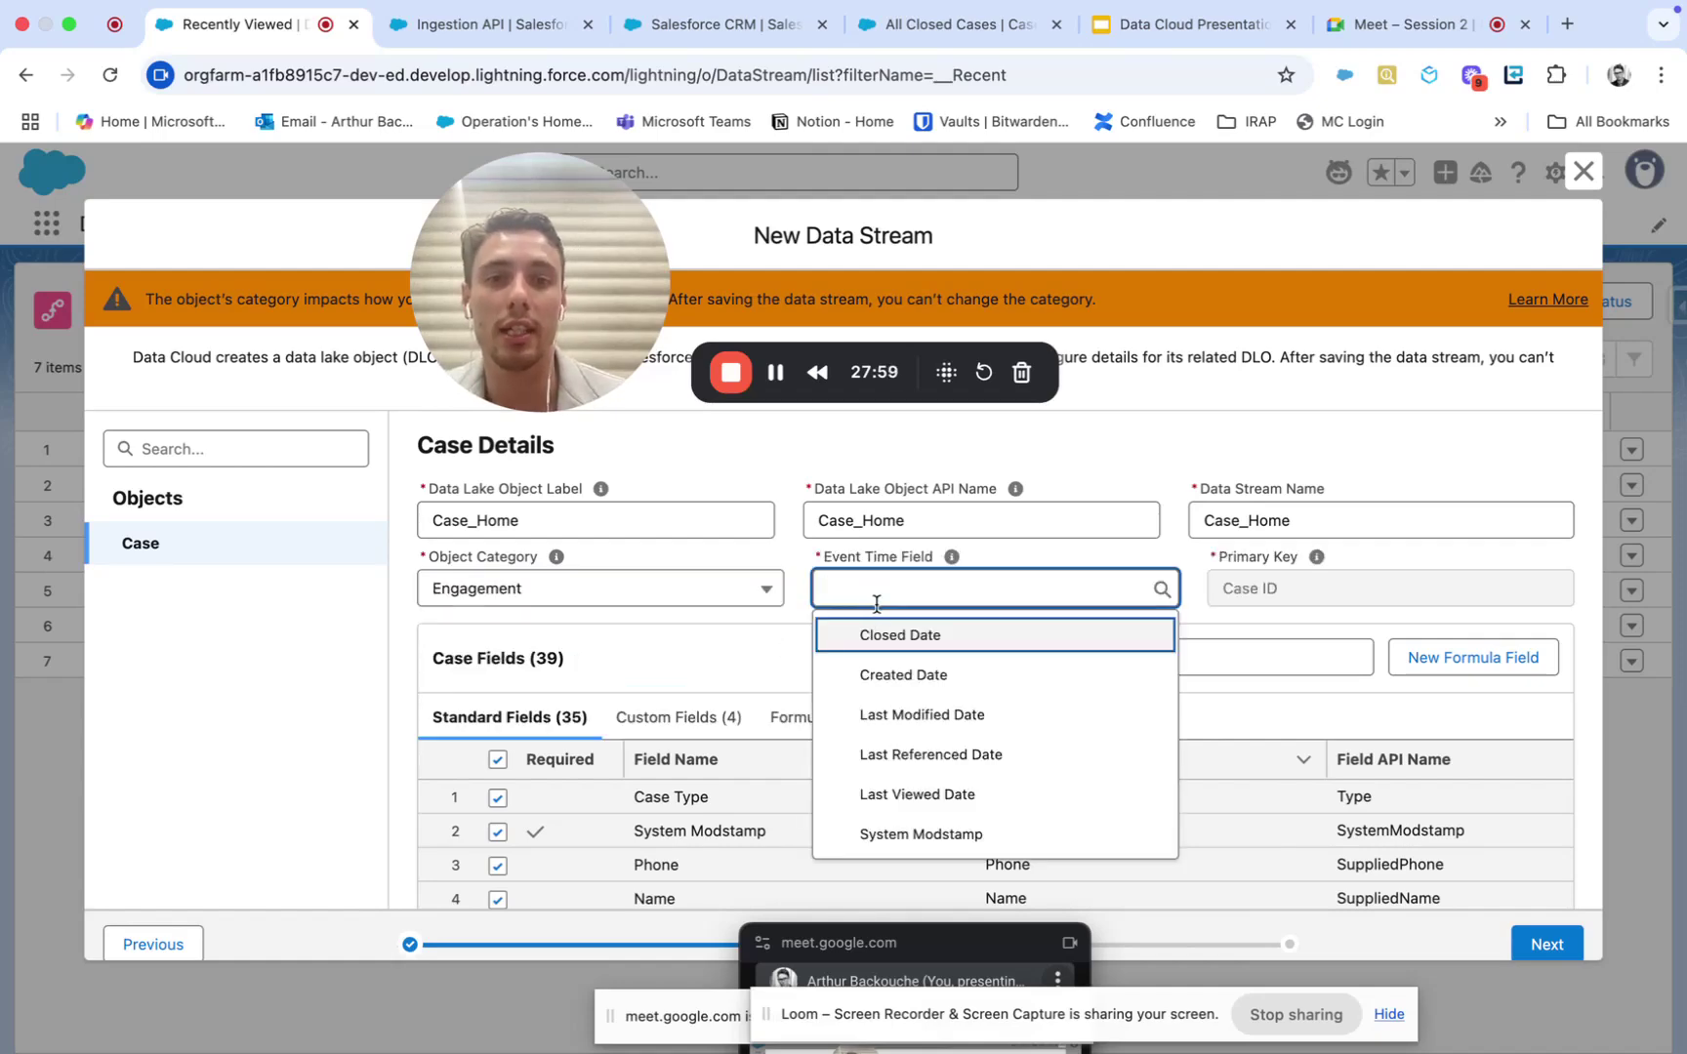
{"action": "left_click", "coordinate": [887, 684]}
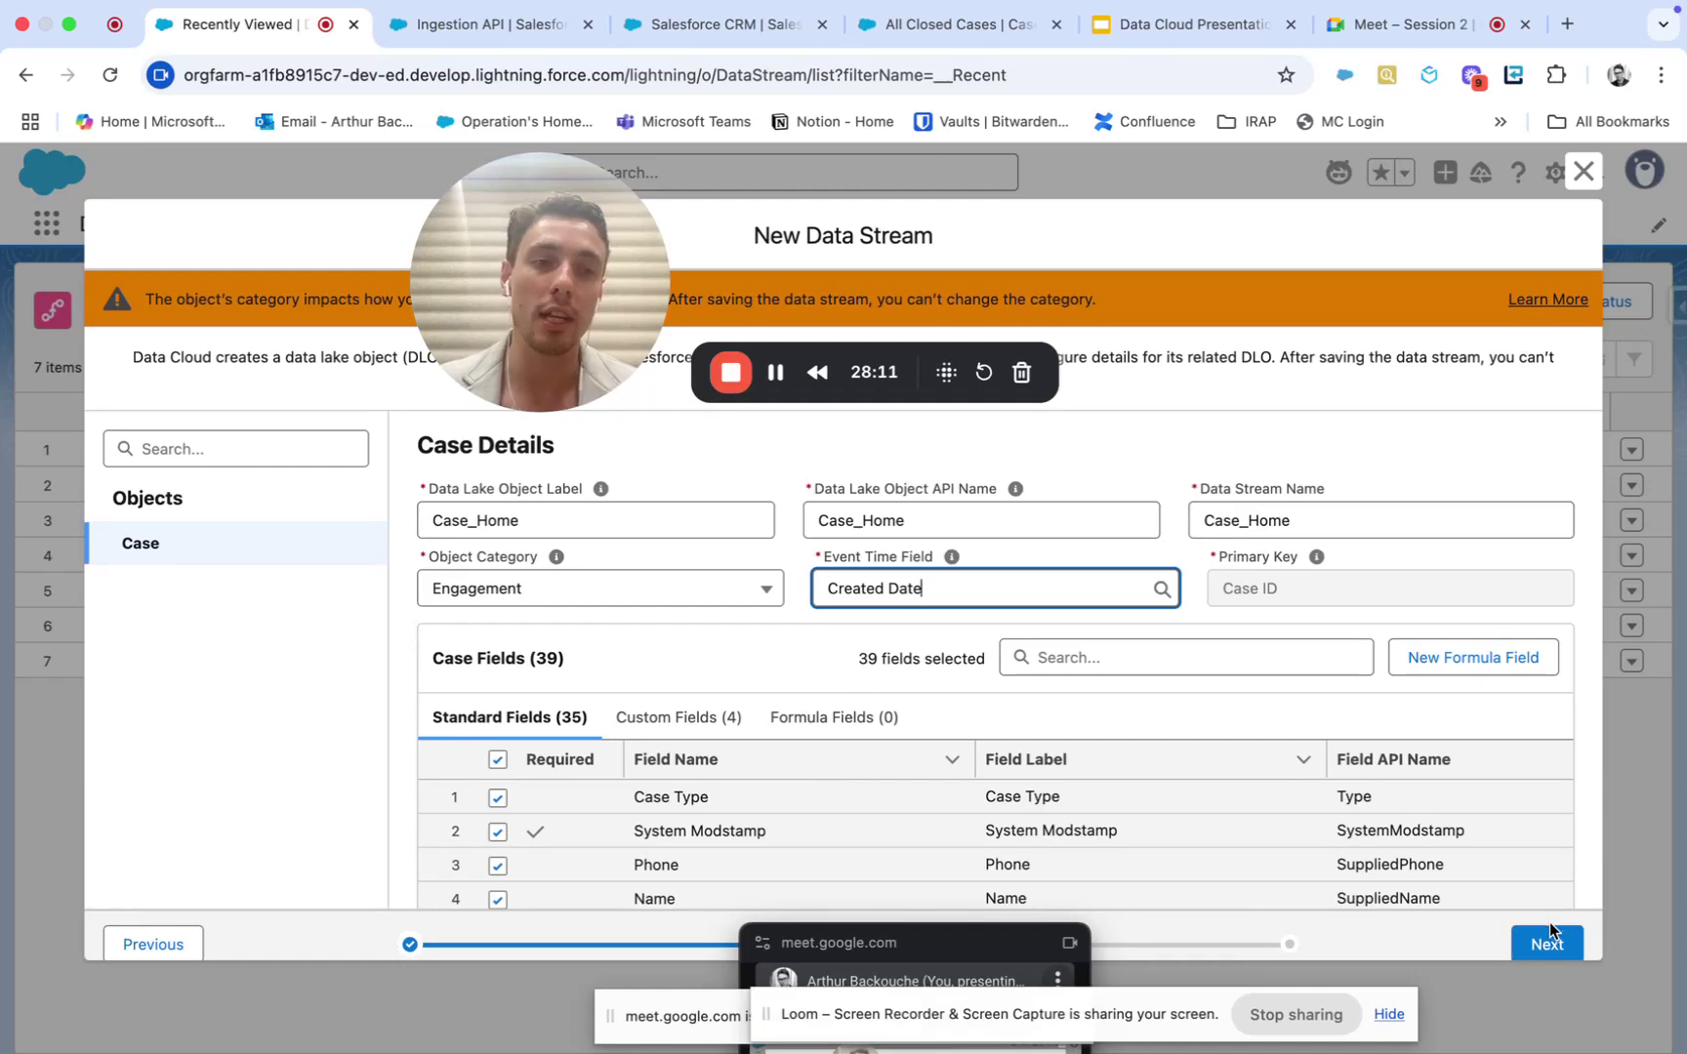
Step: Continue with all selected Case fields and deploy the Case_Home data stream to the default data space
{"action": "scroll", "coordinate": [1562, 854], "scroll_direction": "down", "scroll_amount": 2}
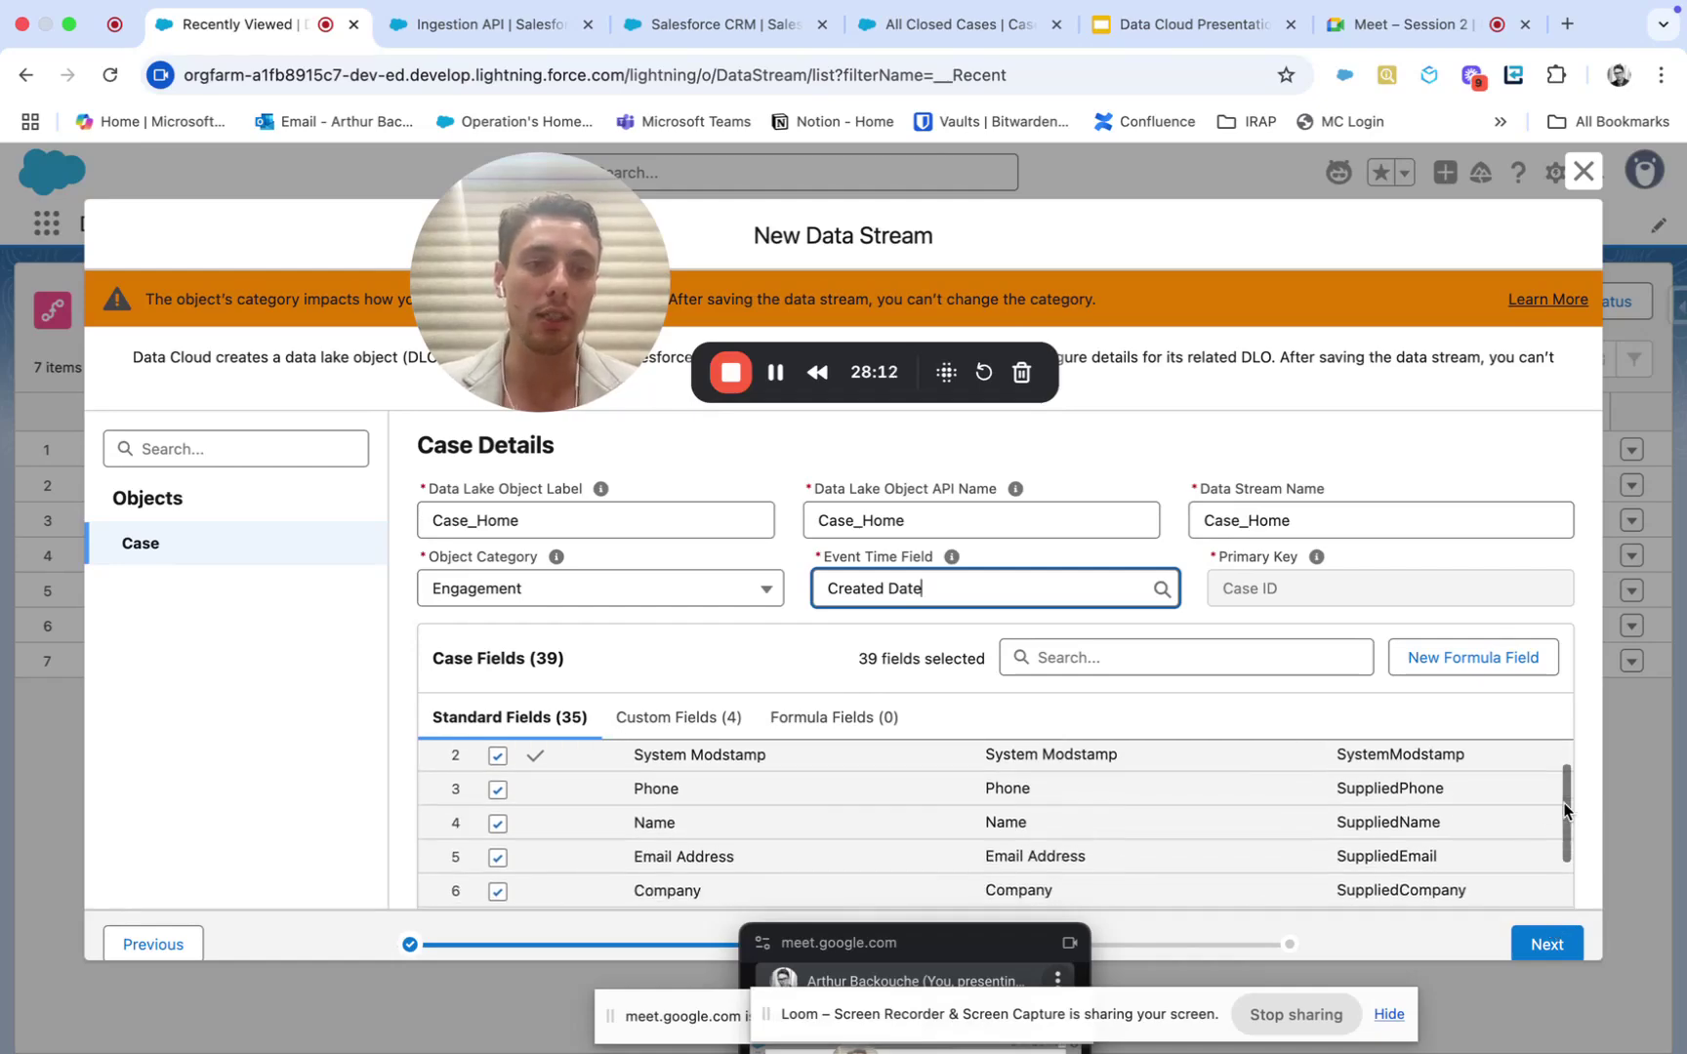
{"action": "left_click", "coordinate": [1552, 943]}
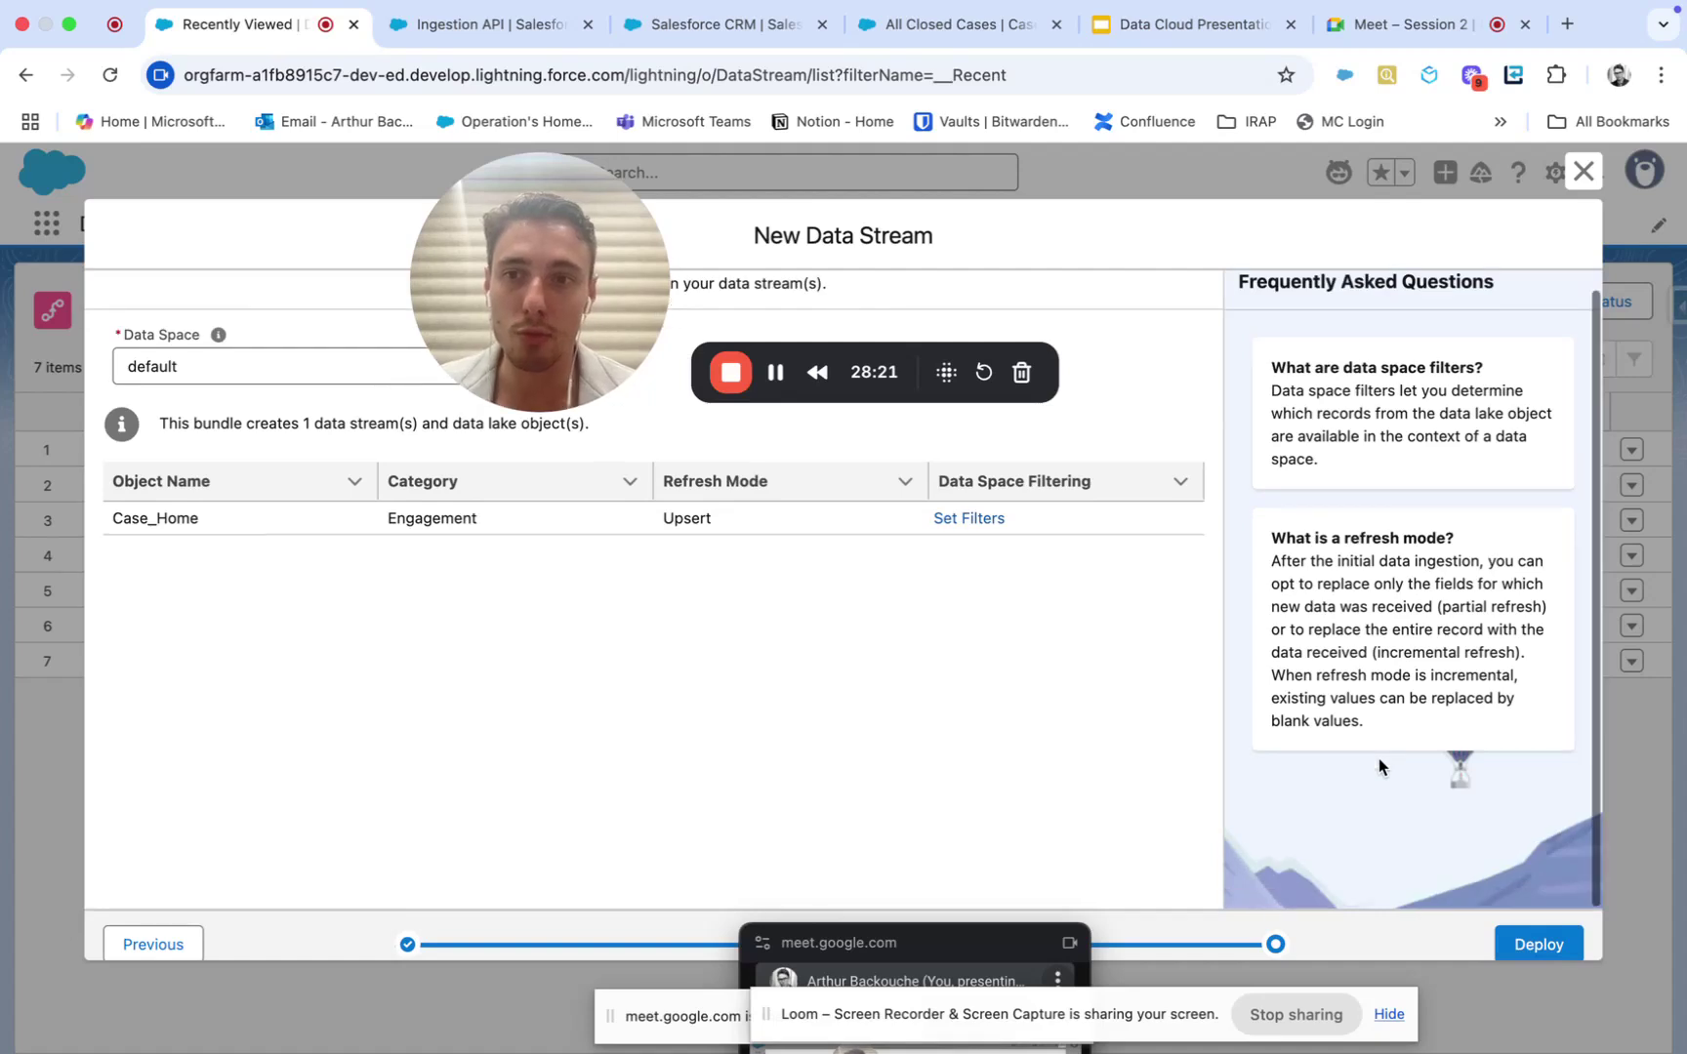
{"action": "left_click", "coordinate": [1523, 939]}
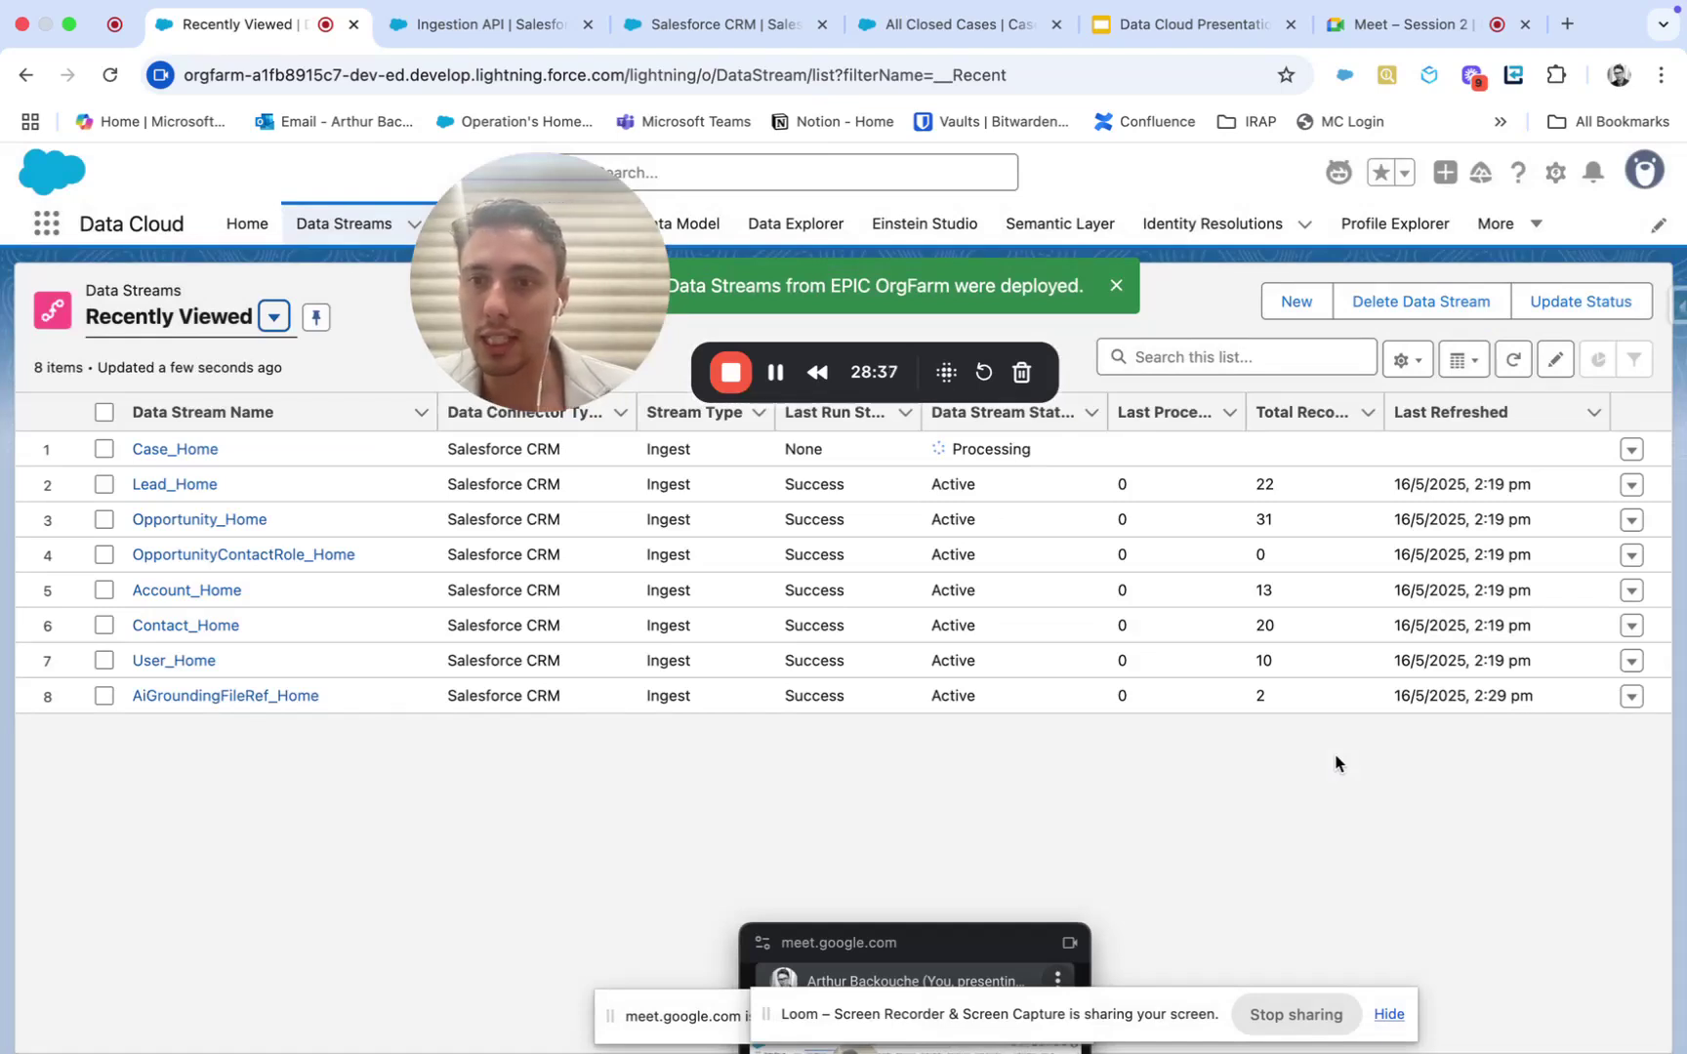
{"action": "left_click_drag", "start_coordinate": [568, 284], "coordinate": [394, 874]}
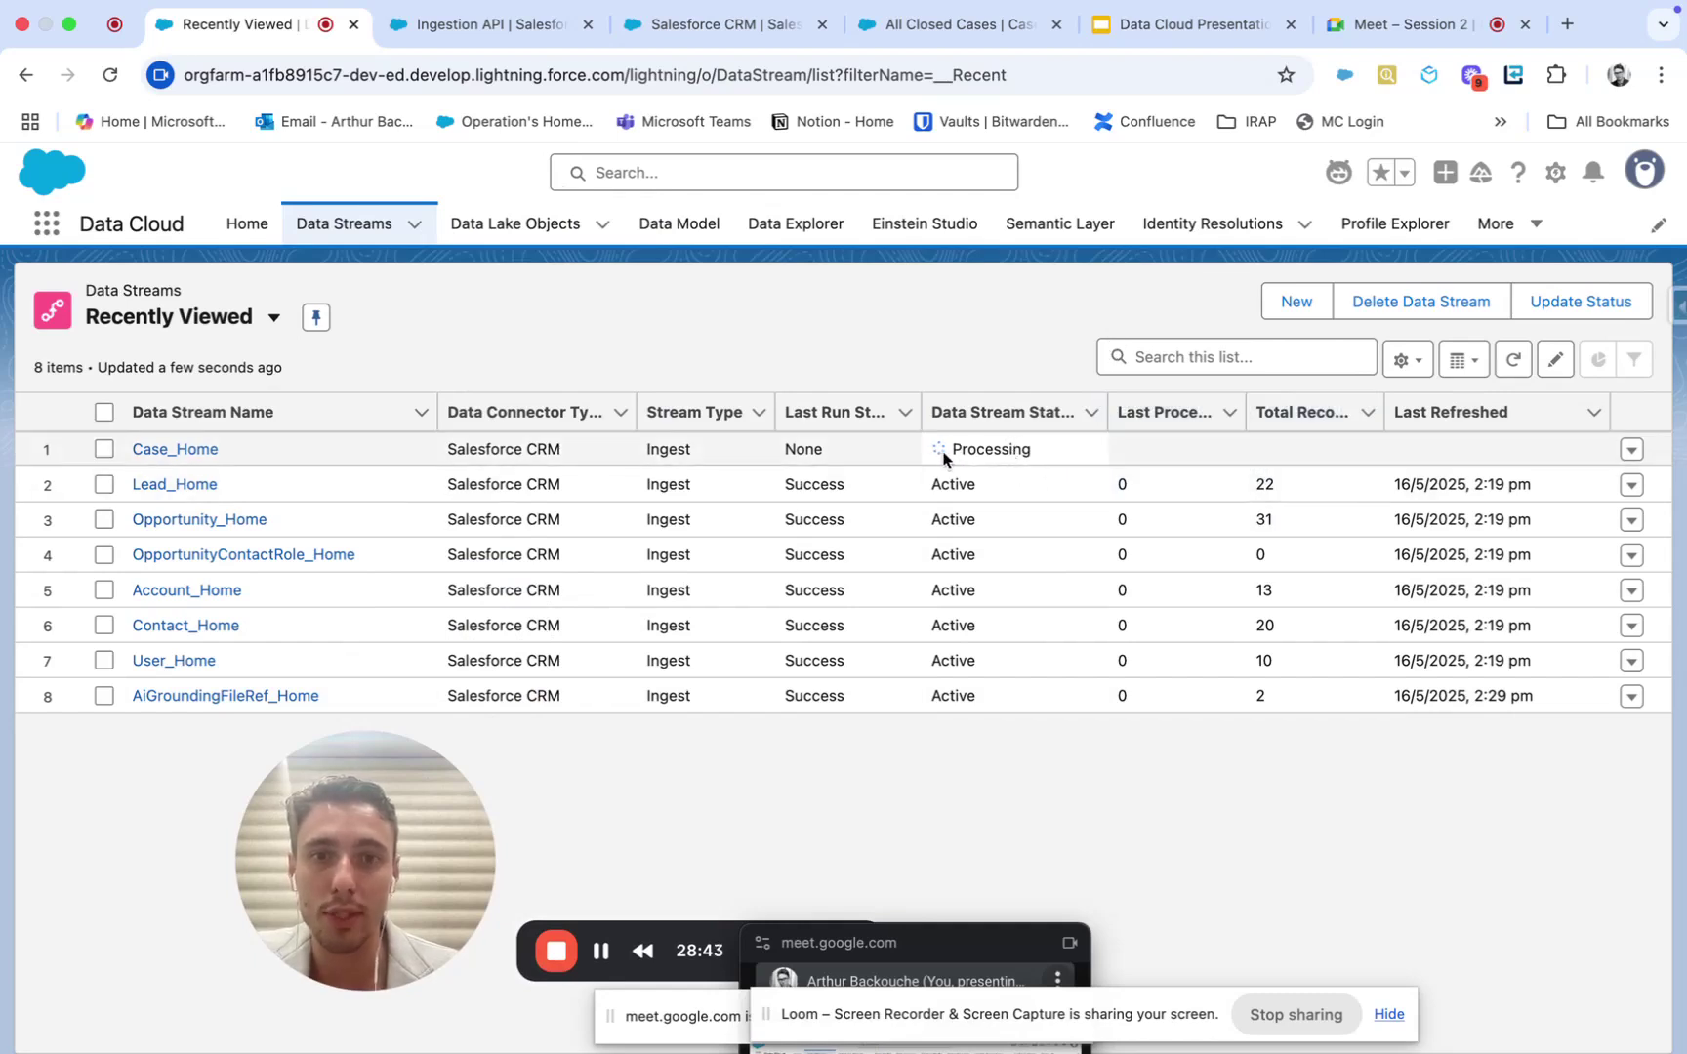
Step: Check the Case_Home data stream's status and record details, and refresh the data streams list
{"action": "left_click_drag", "start_coordinate": [934, 448], "coordinate": [1062, 452]}
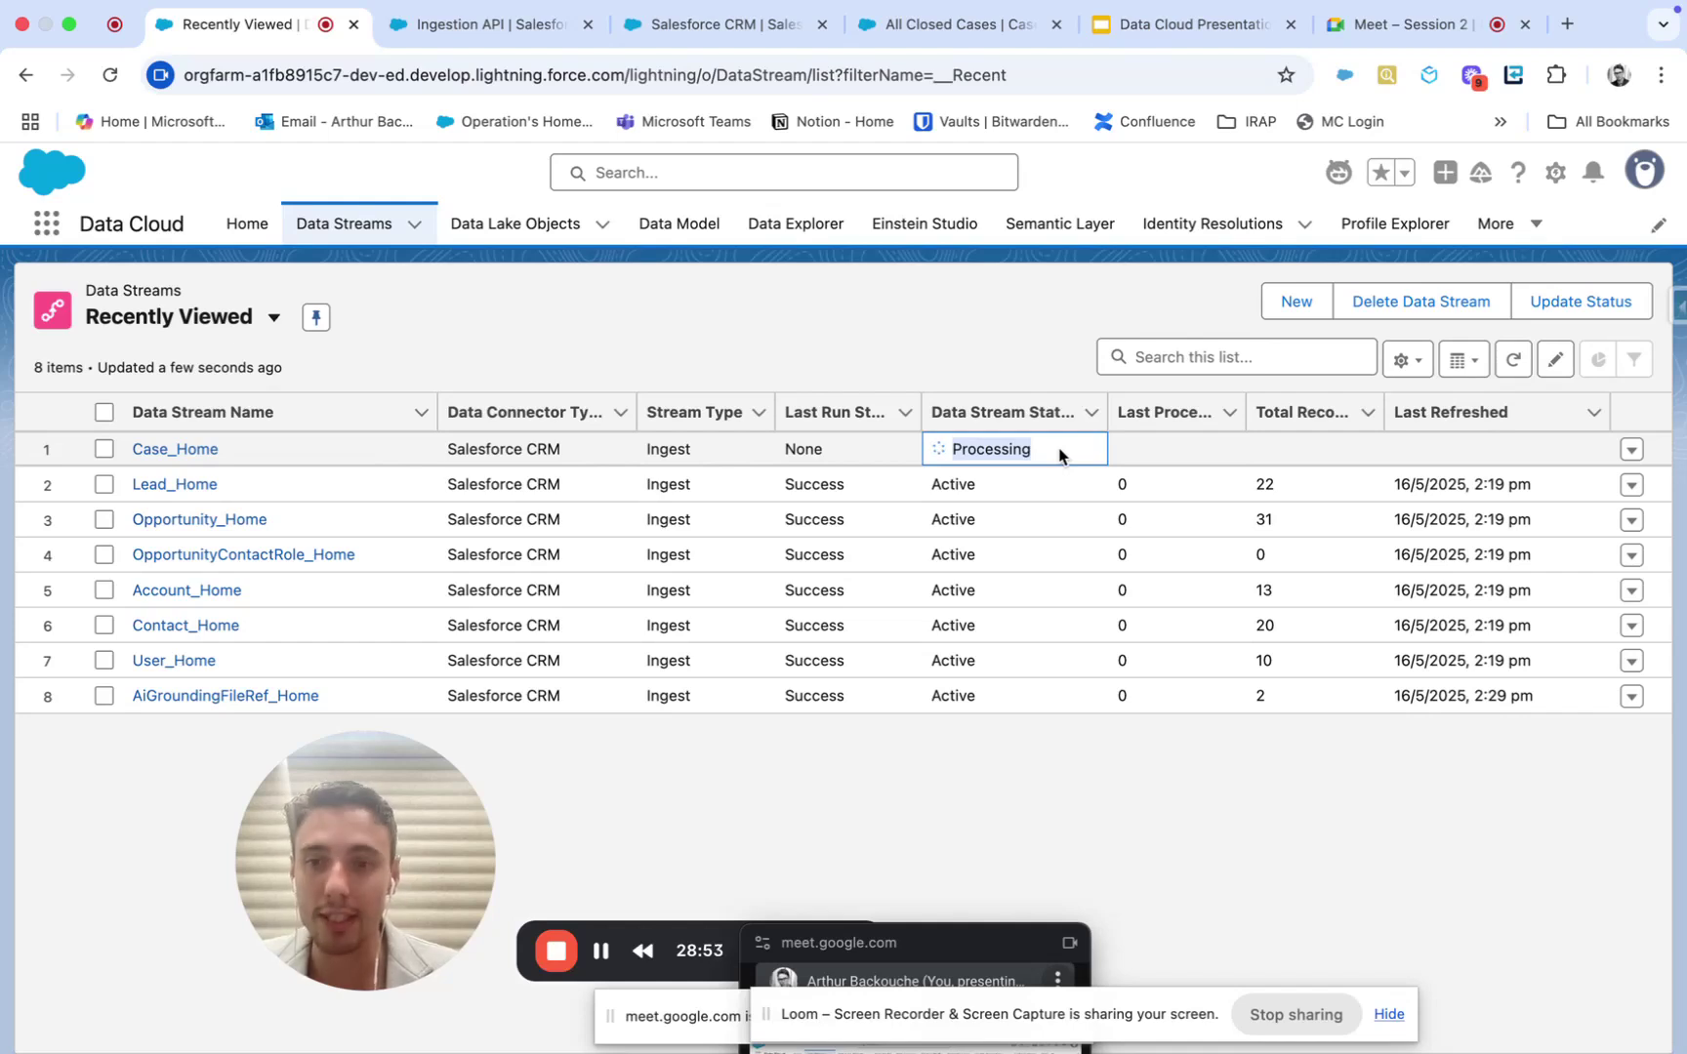
{"action": "left_click", "coordinate": [174, 451]}
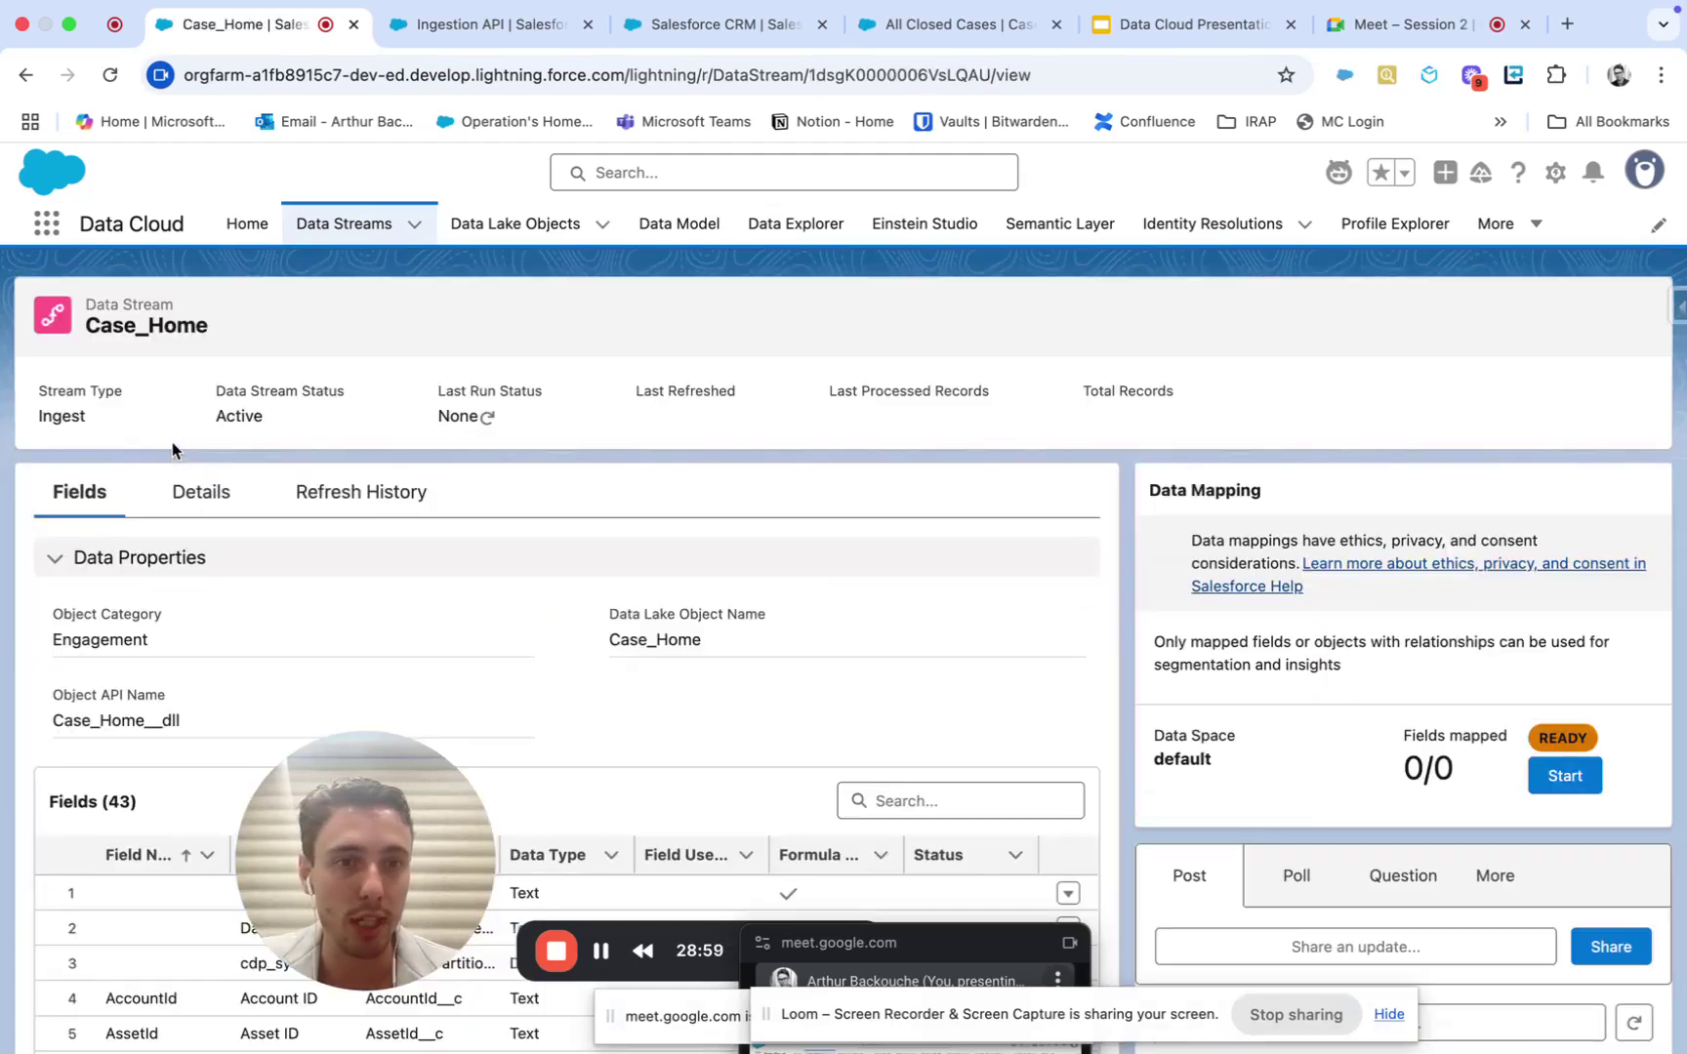
{"action": "scroll", "coordinate": [1066, 787], "scroll_direction": "down", "scroll_amount": 10}
{"action": "scroll", "coordinate": [1065, 787], "scroll_direction": "up", "scroll_amount": 10}
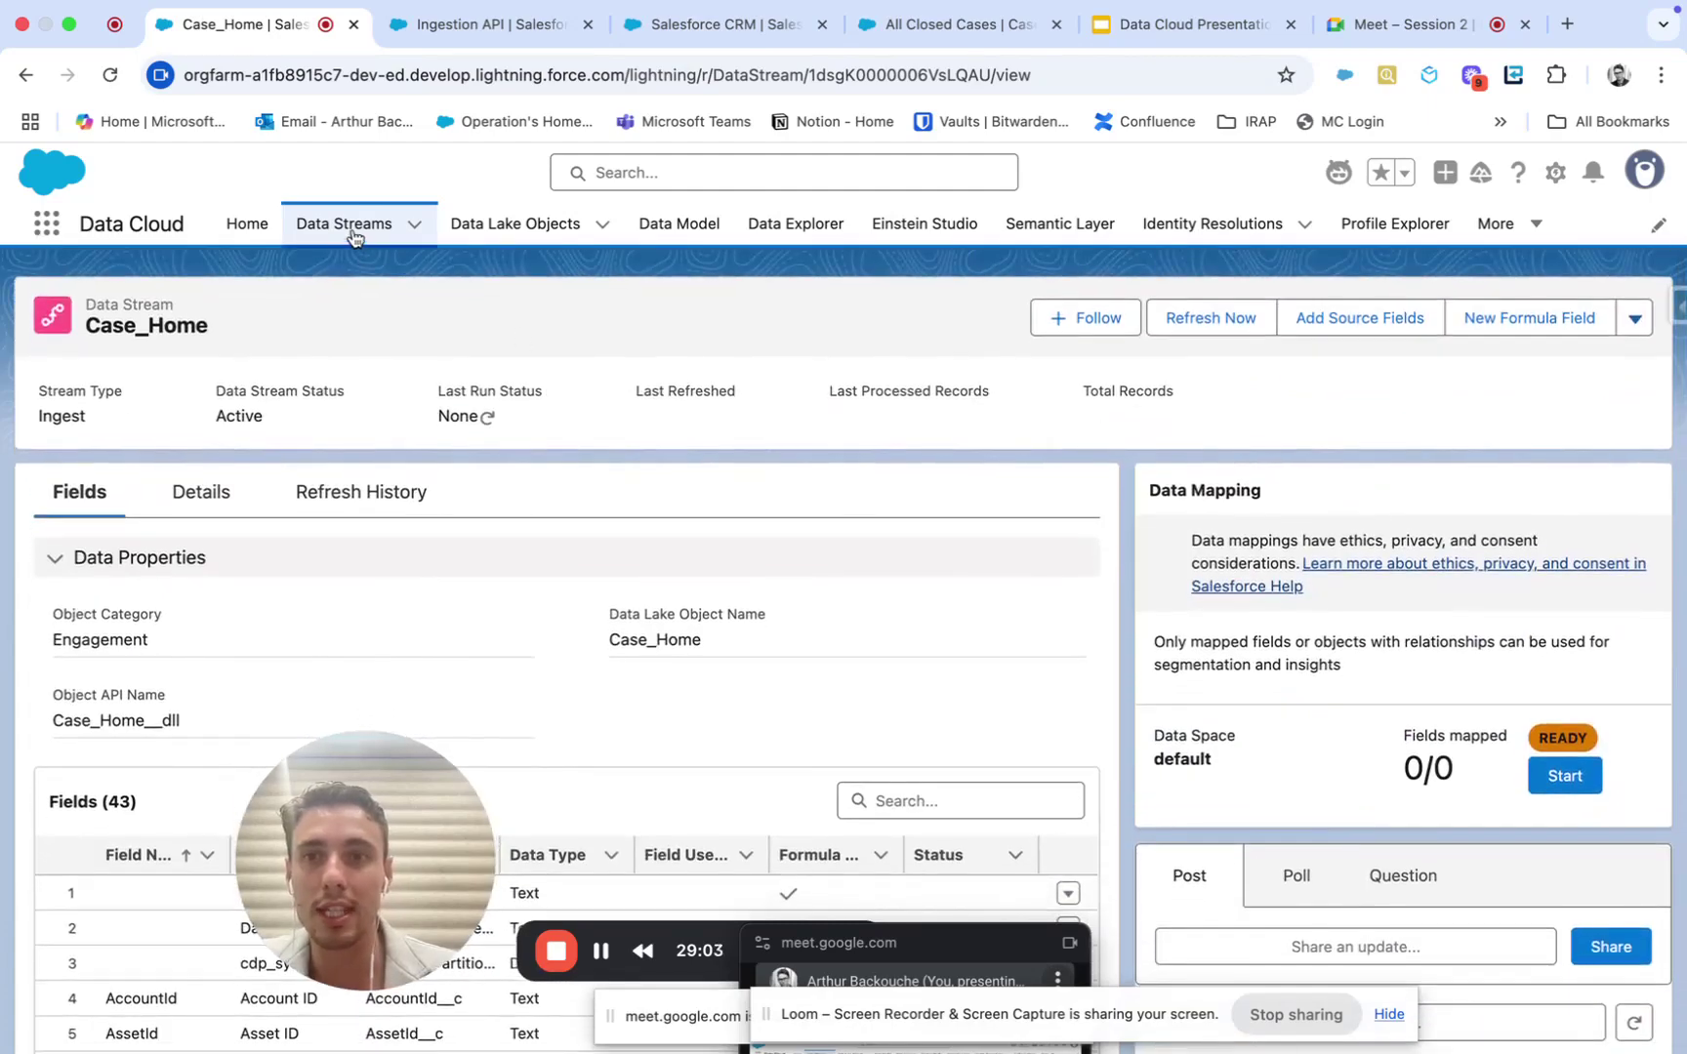
{"action": "left_click", "coordinate": [355, 238]}
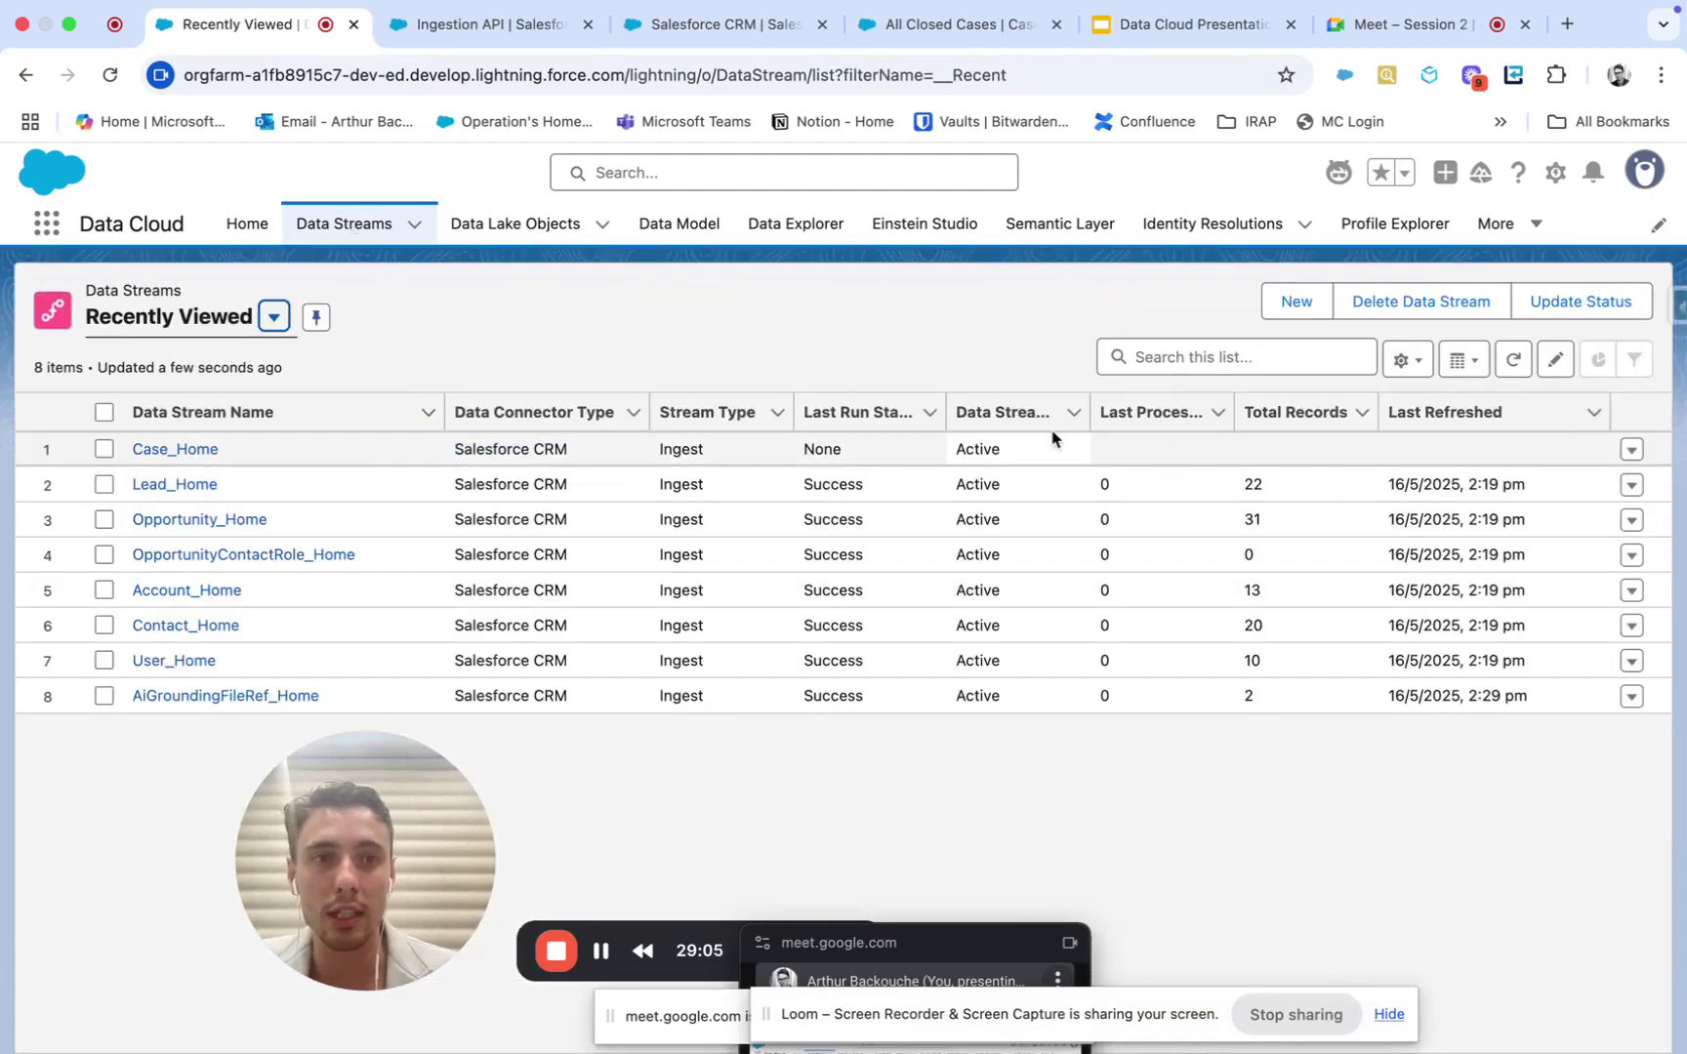
{"action": "left_click", "coordinate": [1511, 360]}
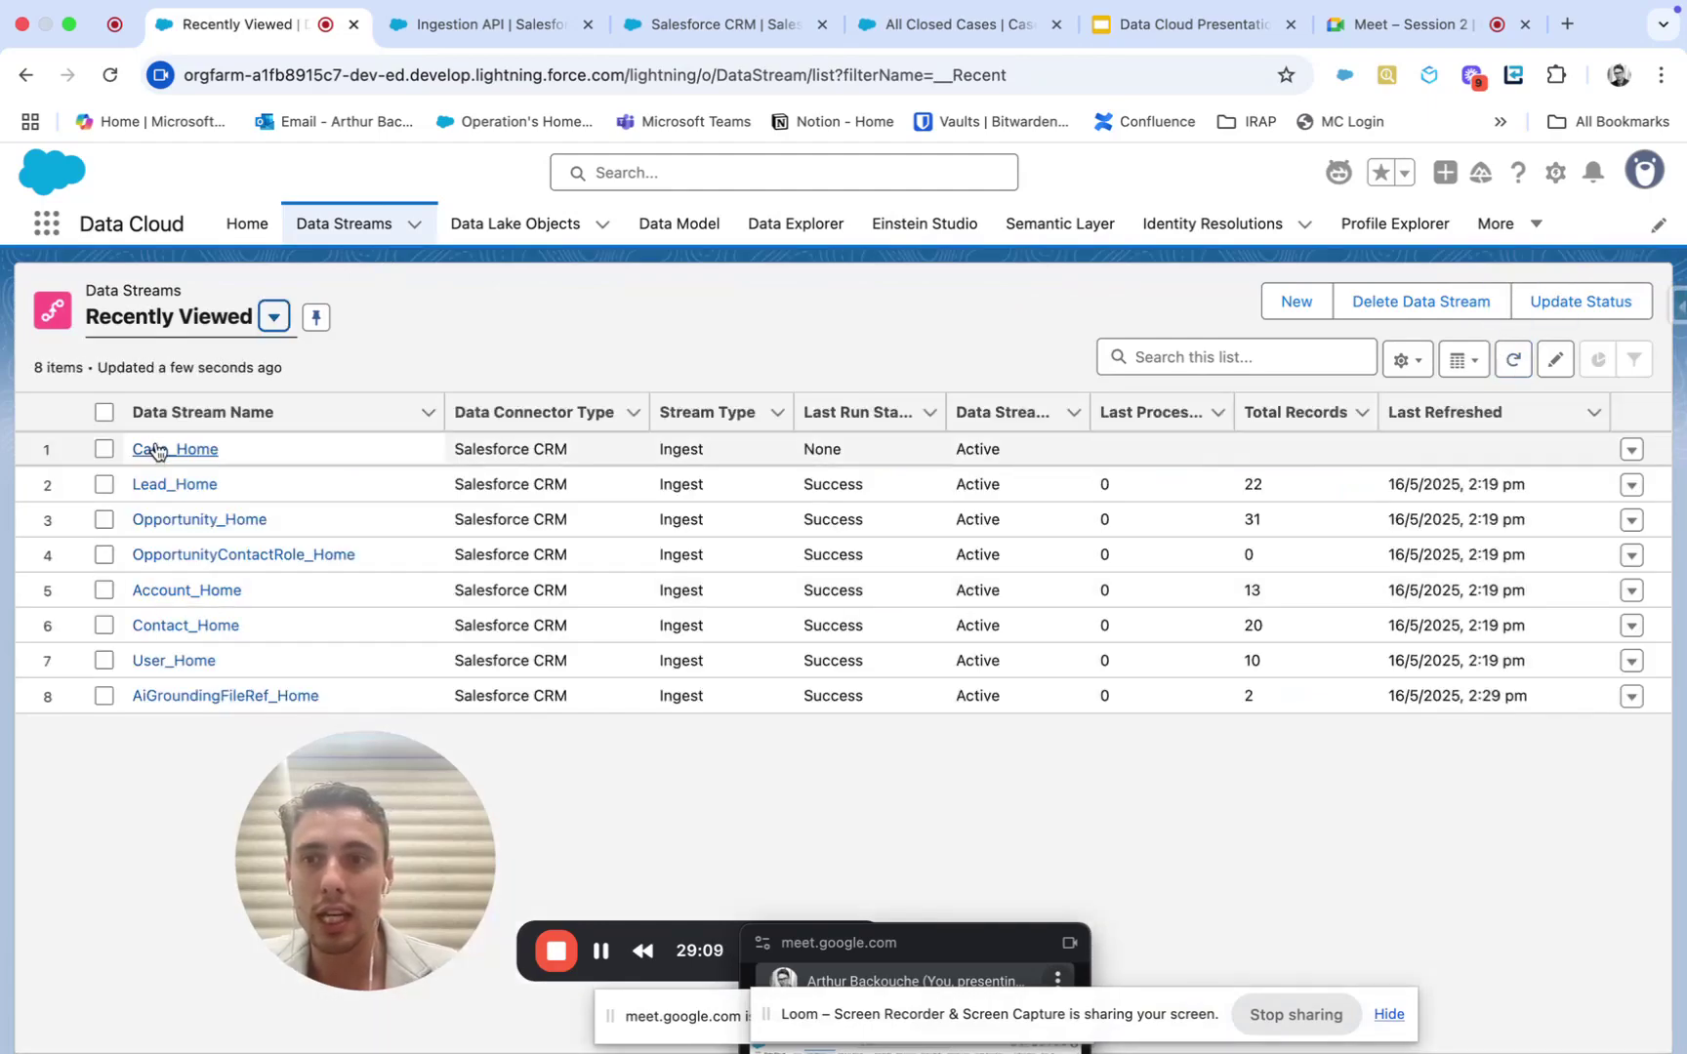
Step: Start the Case_Home data mapping, review its unmapped fields and try to select target data model objects
{"action": "left_click", "coordinate": [171, 449]}
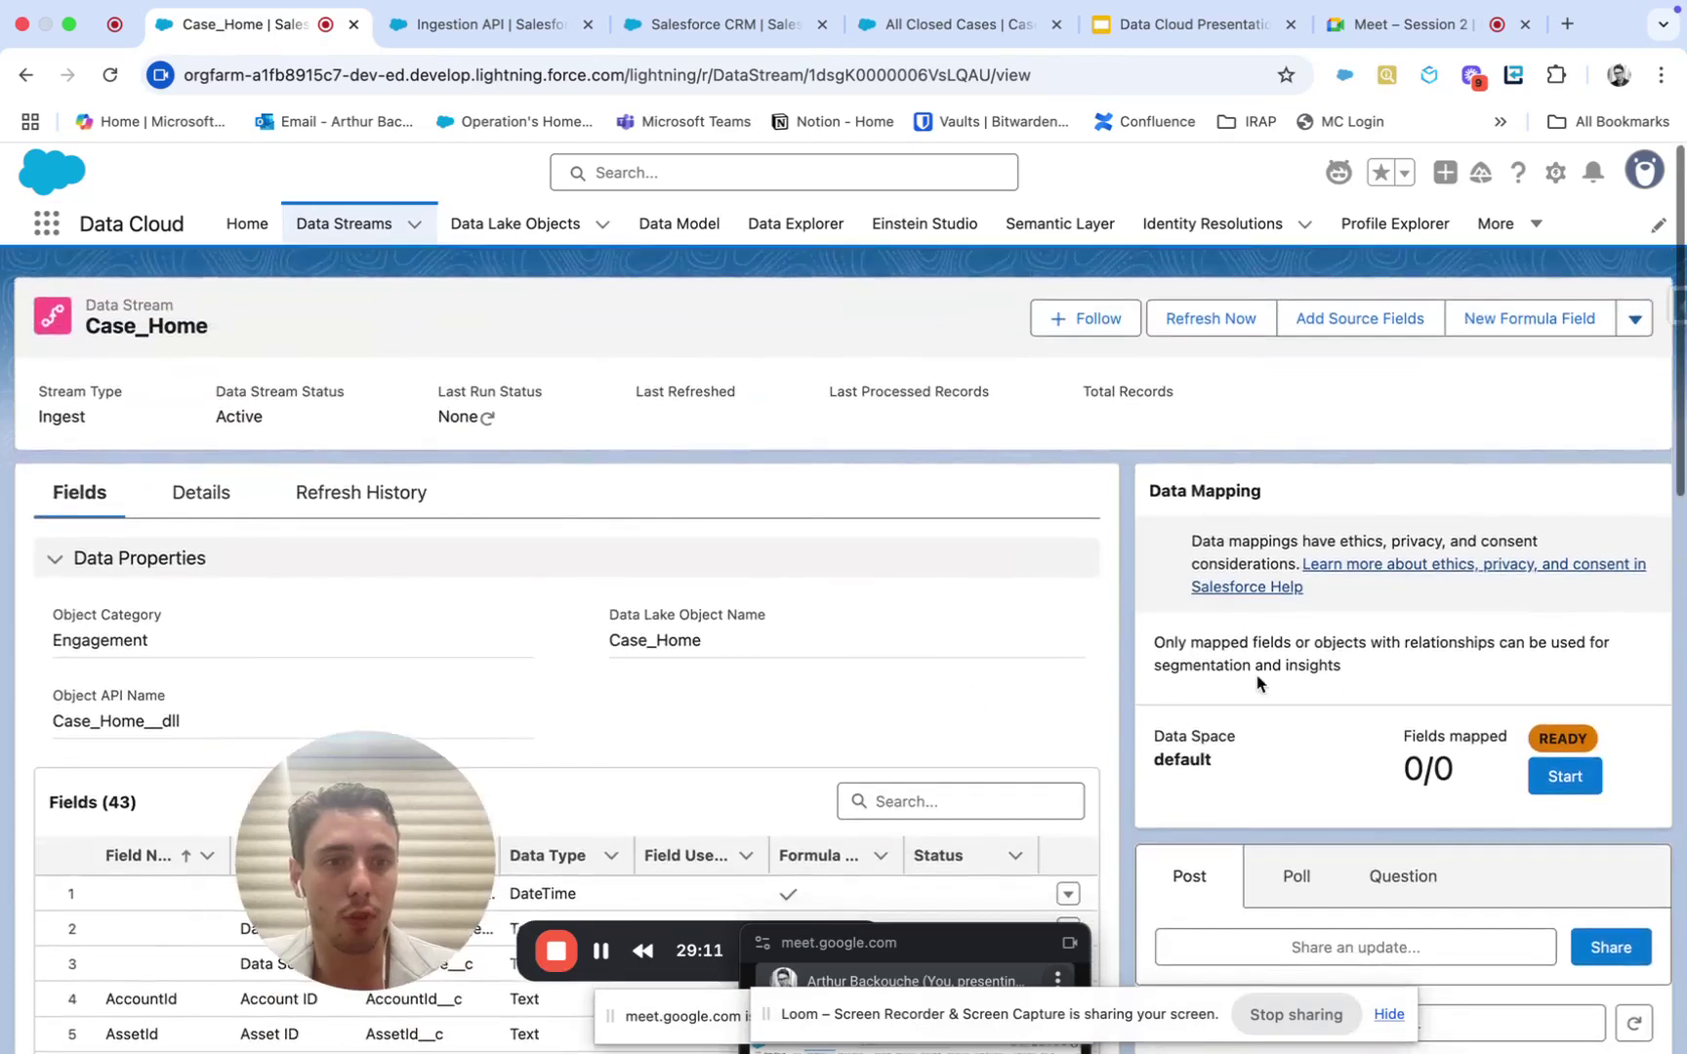
{"action": "left_click", "coordinate": [1574, 787]}
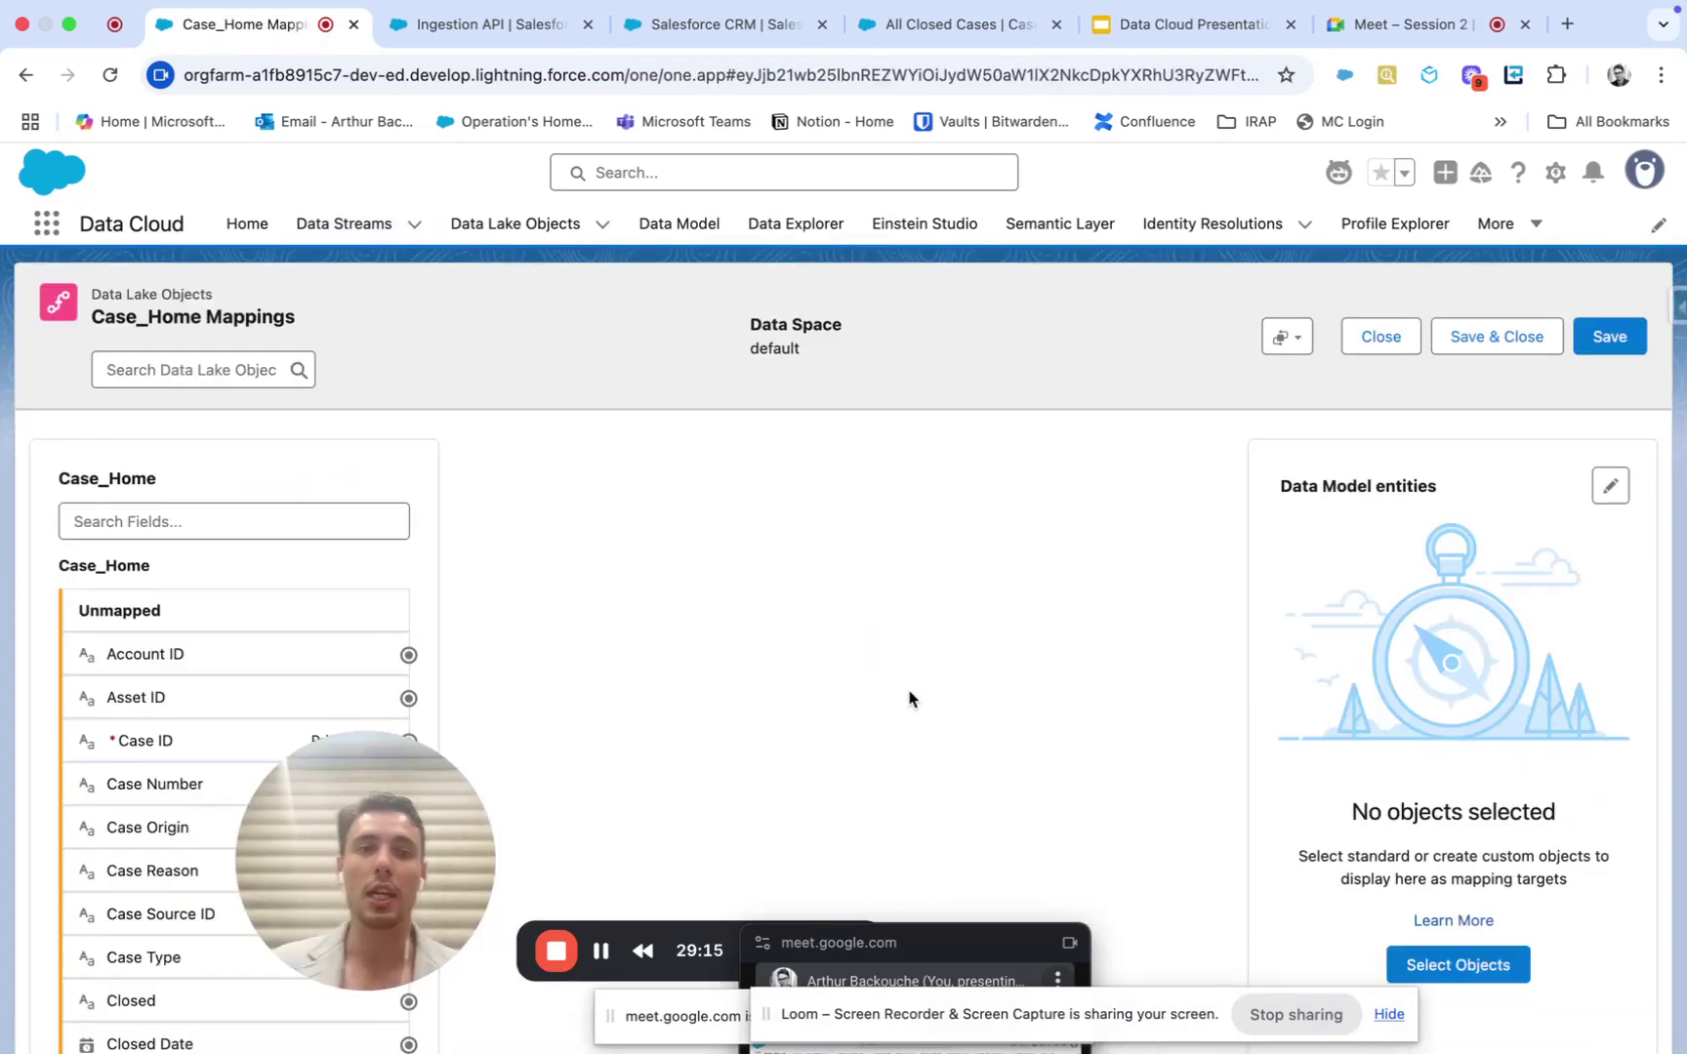
{"action": "scroll", "coordinate": [751, 664], "scroll_direction": "down", "scroll_amount": 6}
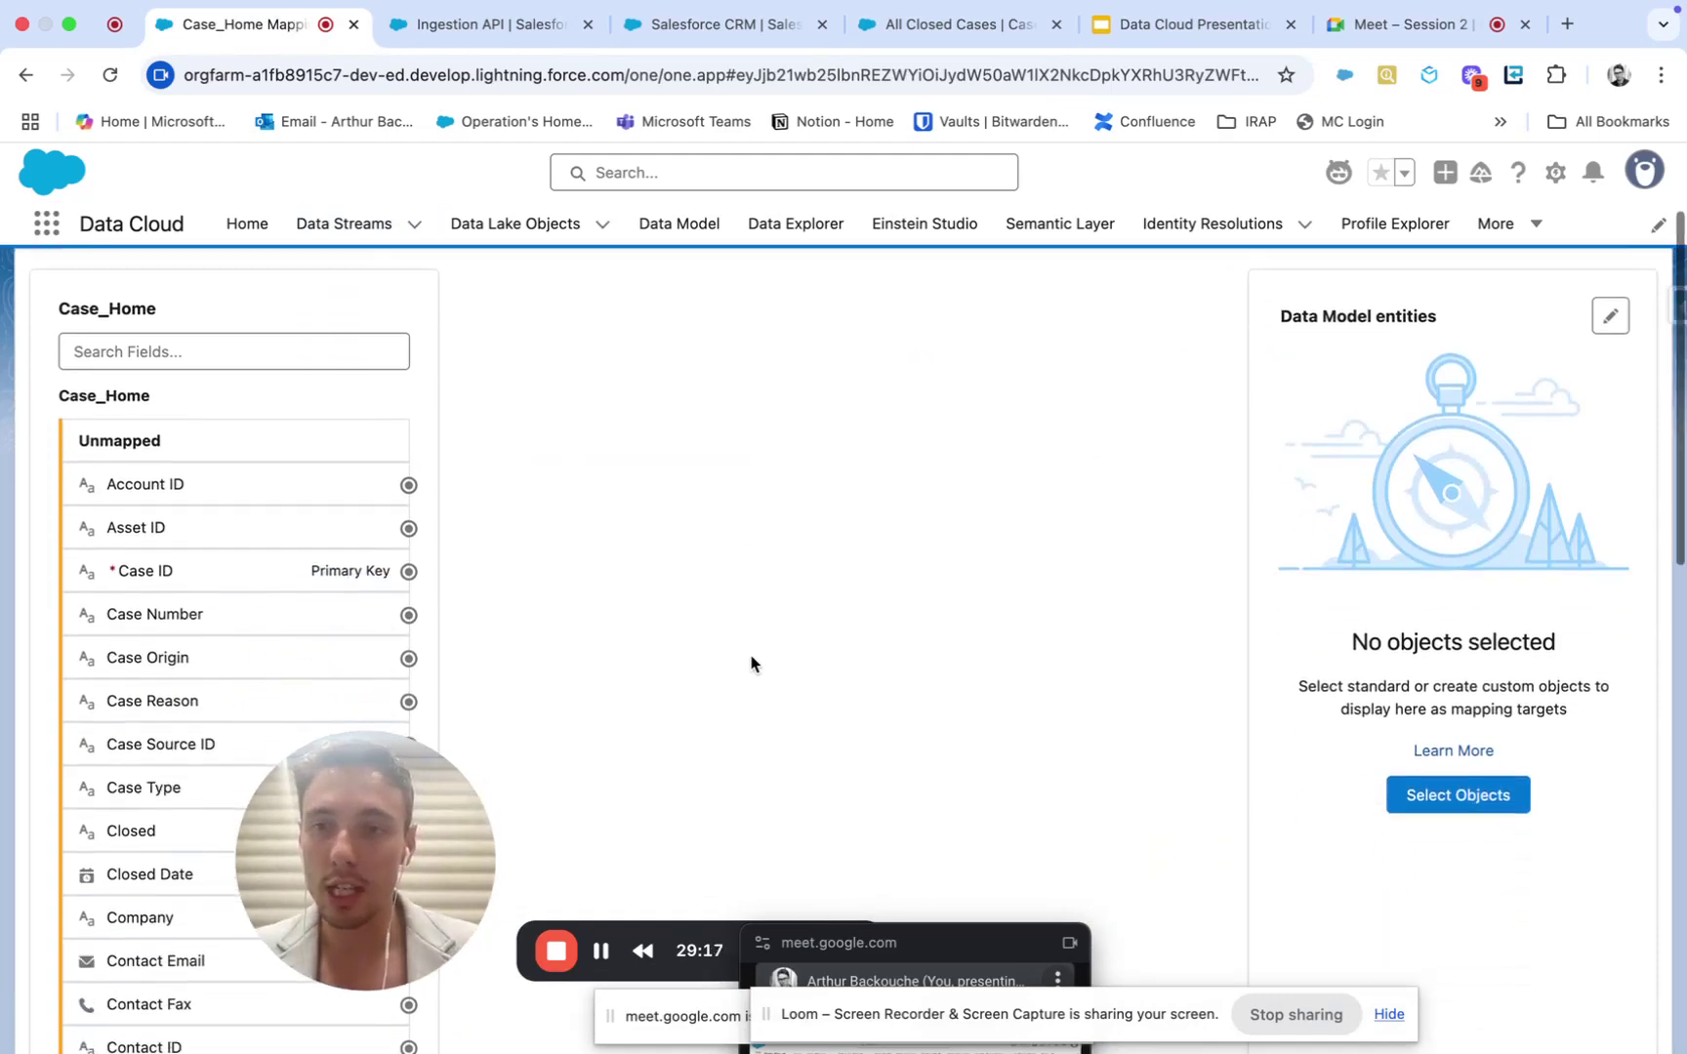
{"action": "scroll", "coordinate": [751, 664], "scroll_direction": "down", "scroll_amount": 10}
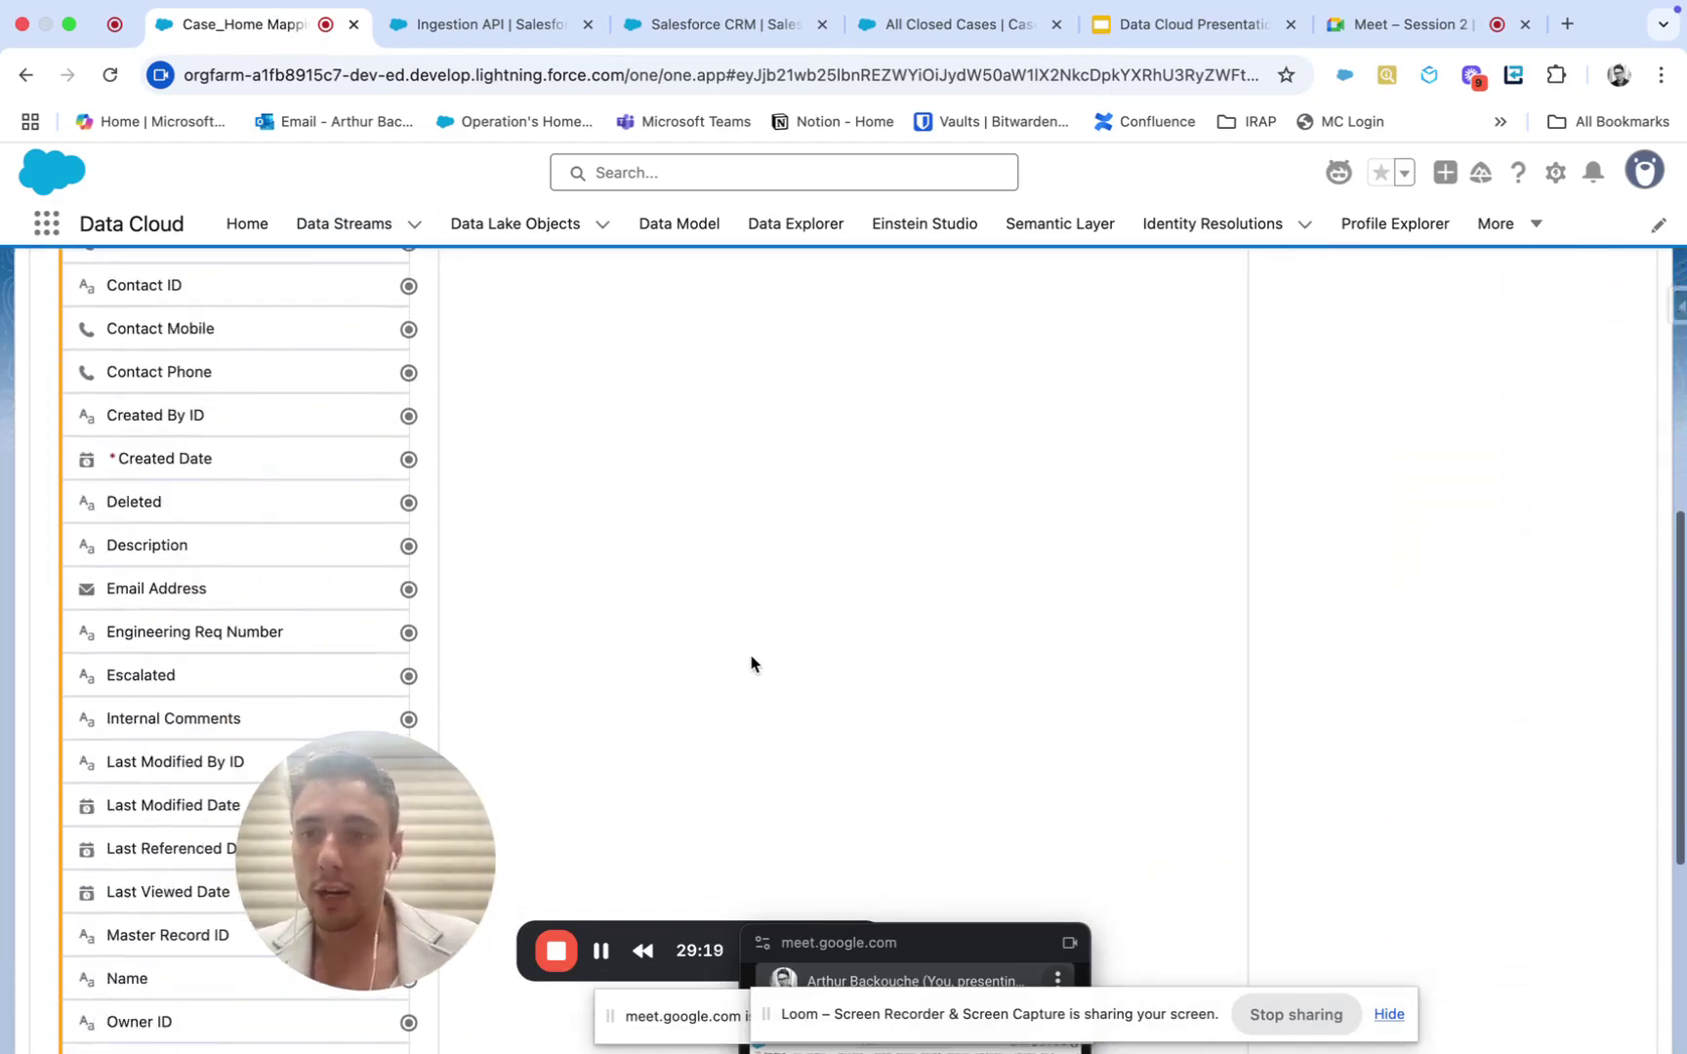
{"action": "scroll", "coordinate": [750, 664], "scroll_direction": "up", "scroll_amount": 20}
{"action": "scroll", "coordinate": [750, 664], "scroll_direction": "down", "scroll_amount": 1}
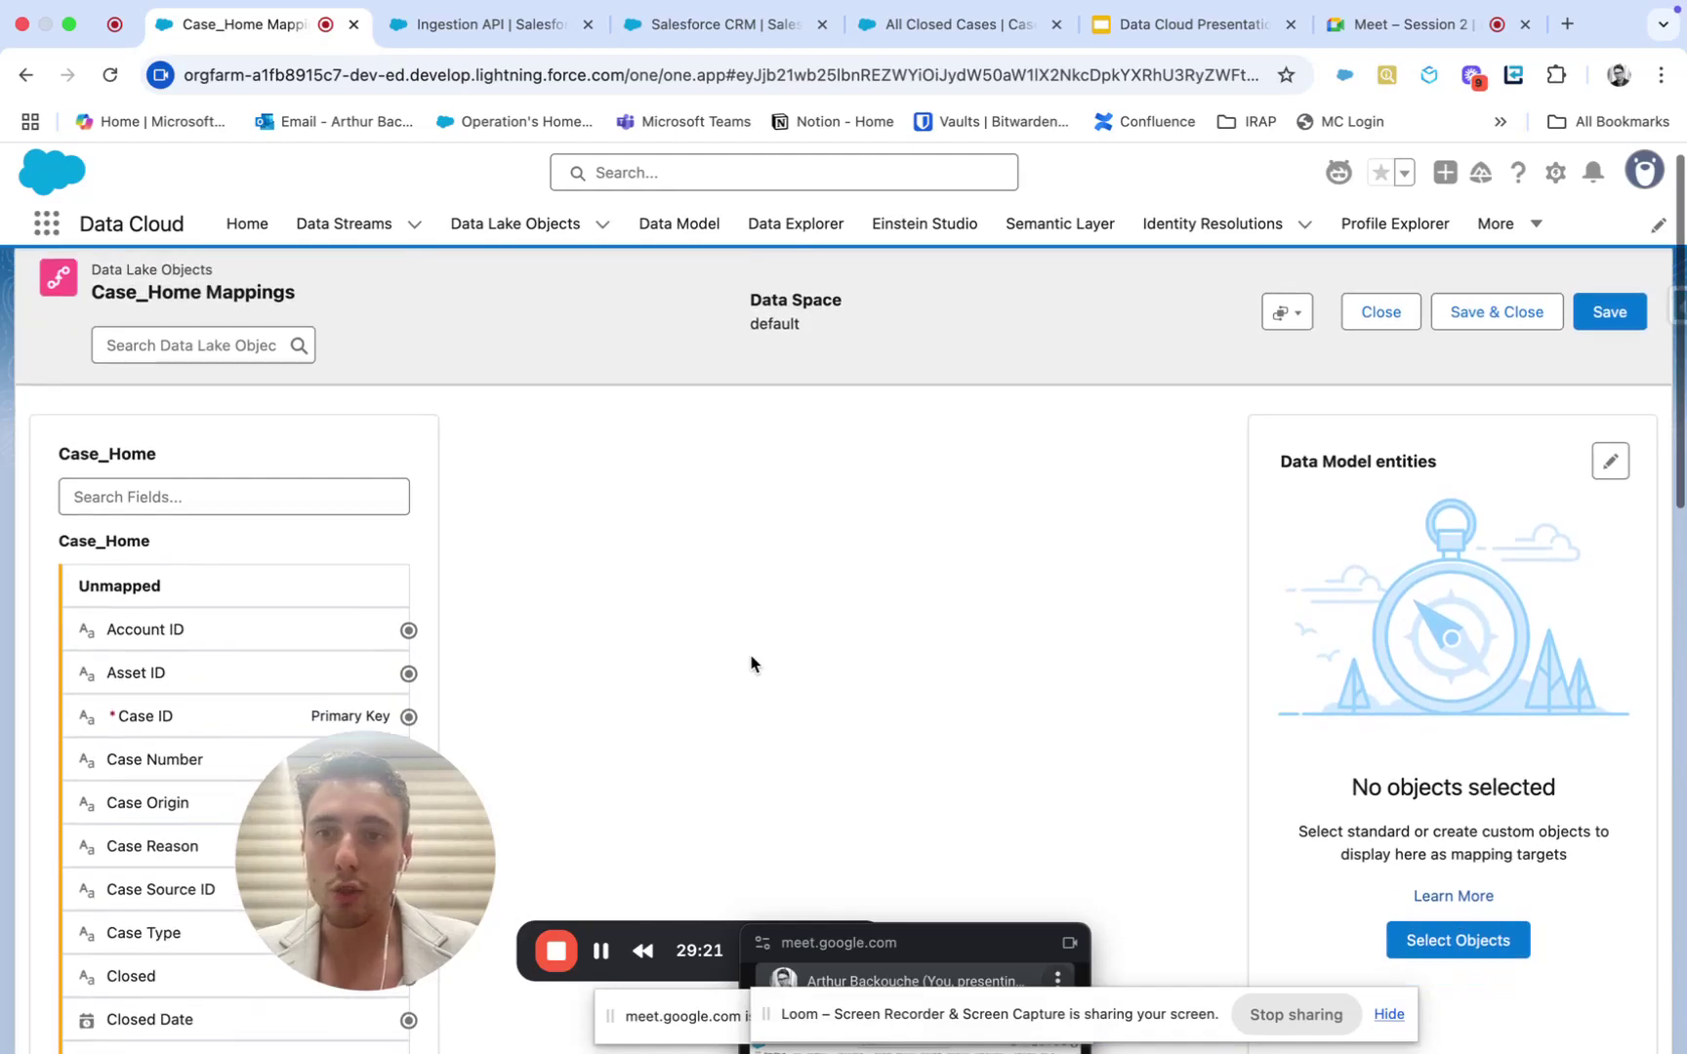
{"action": "scroll", "coordinate": [750, 664], "scroll_direction": "down", "scroll_amount": 1}
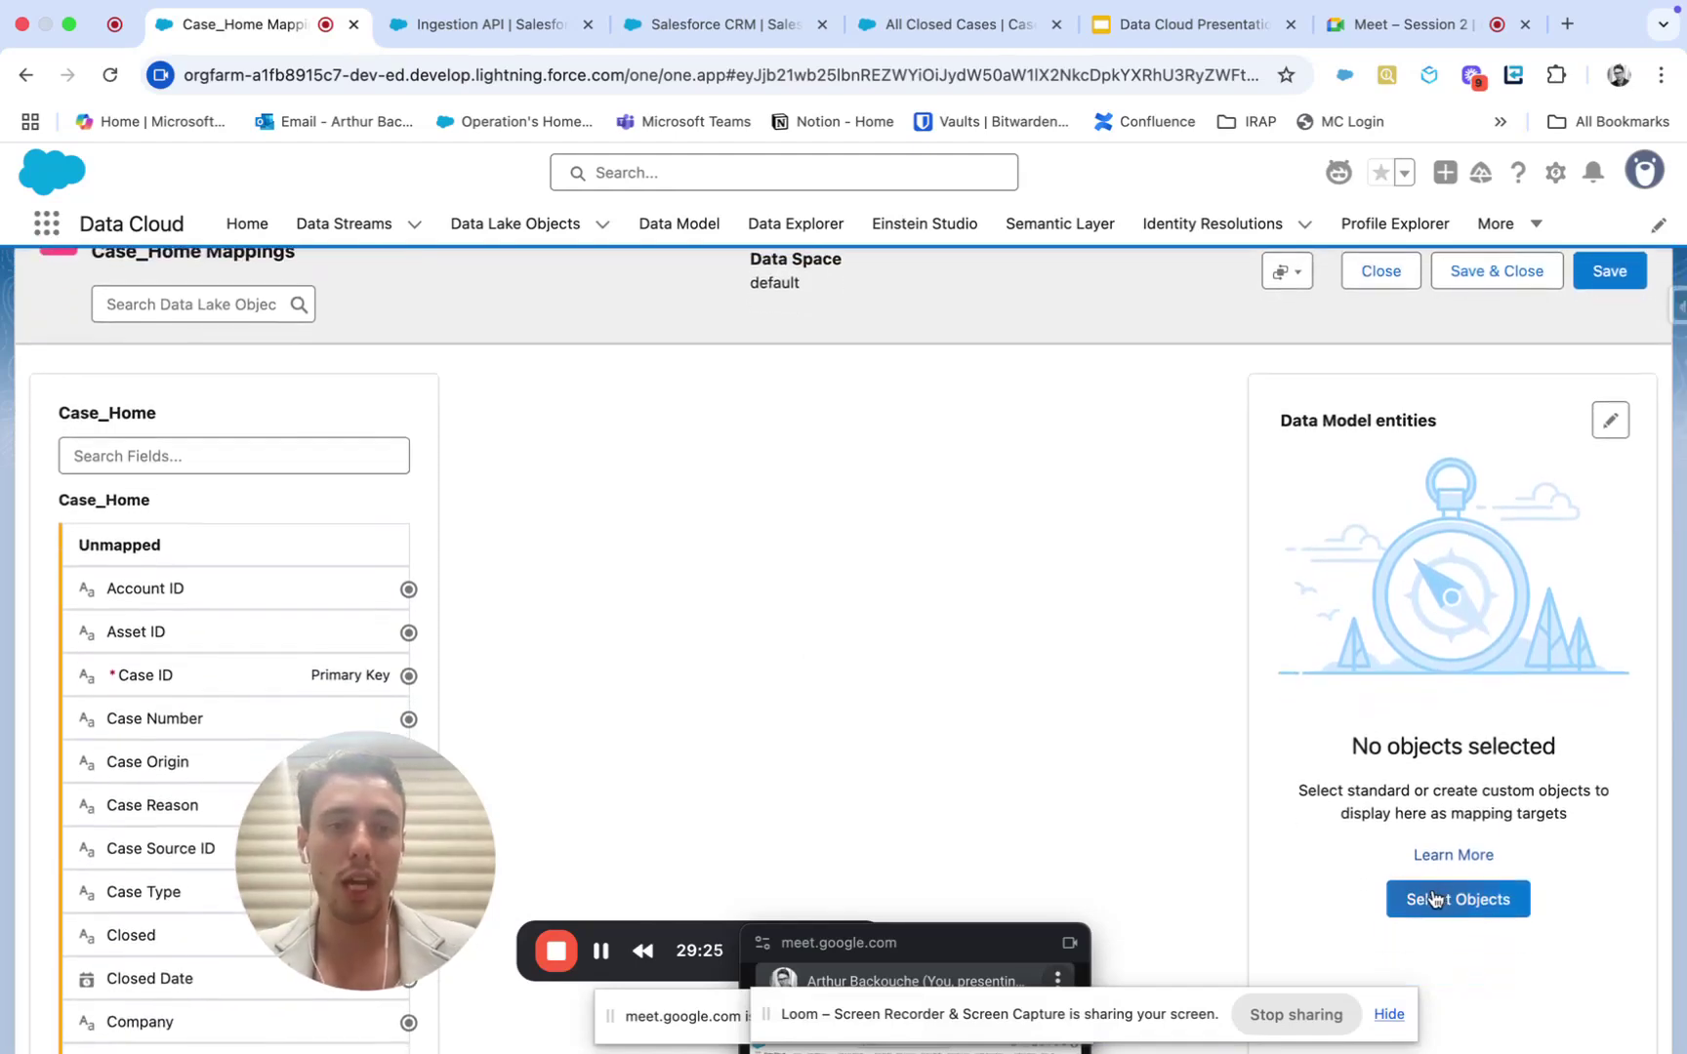
{"action": "left_click", "coordinate": [1431, 896]}
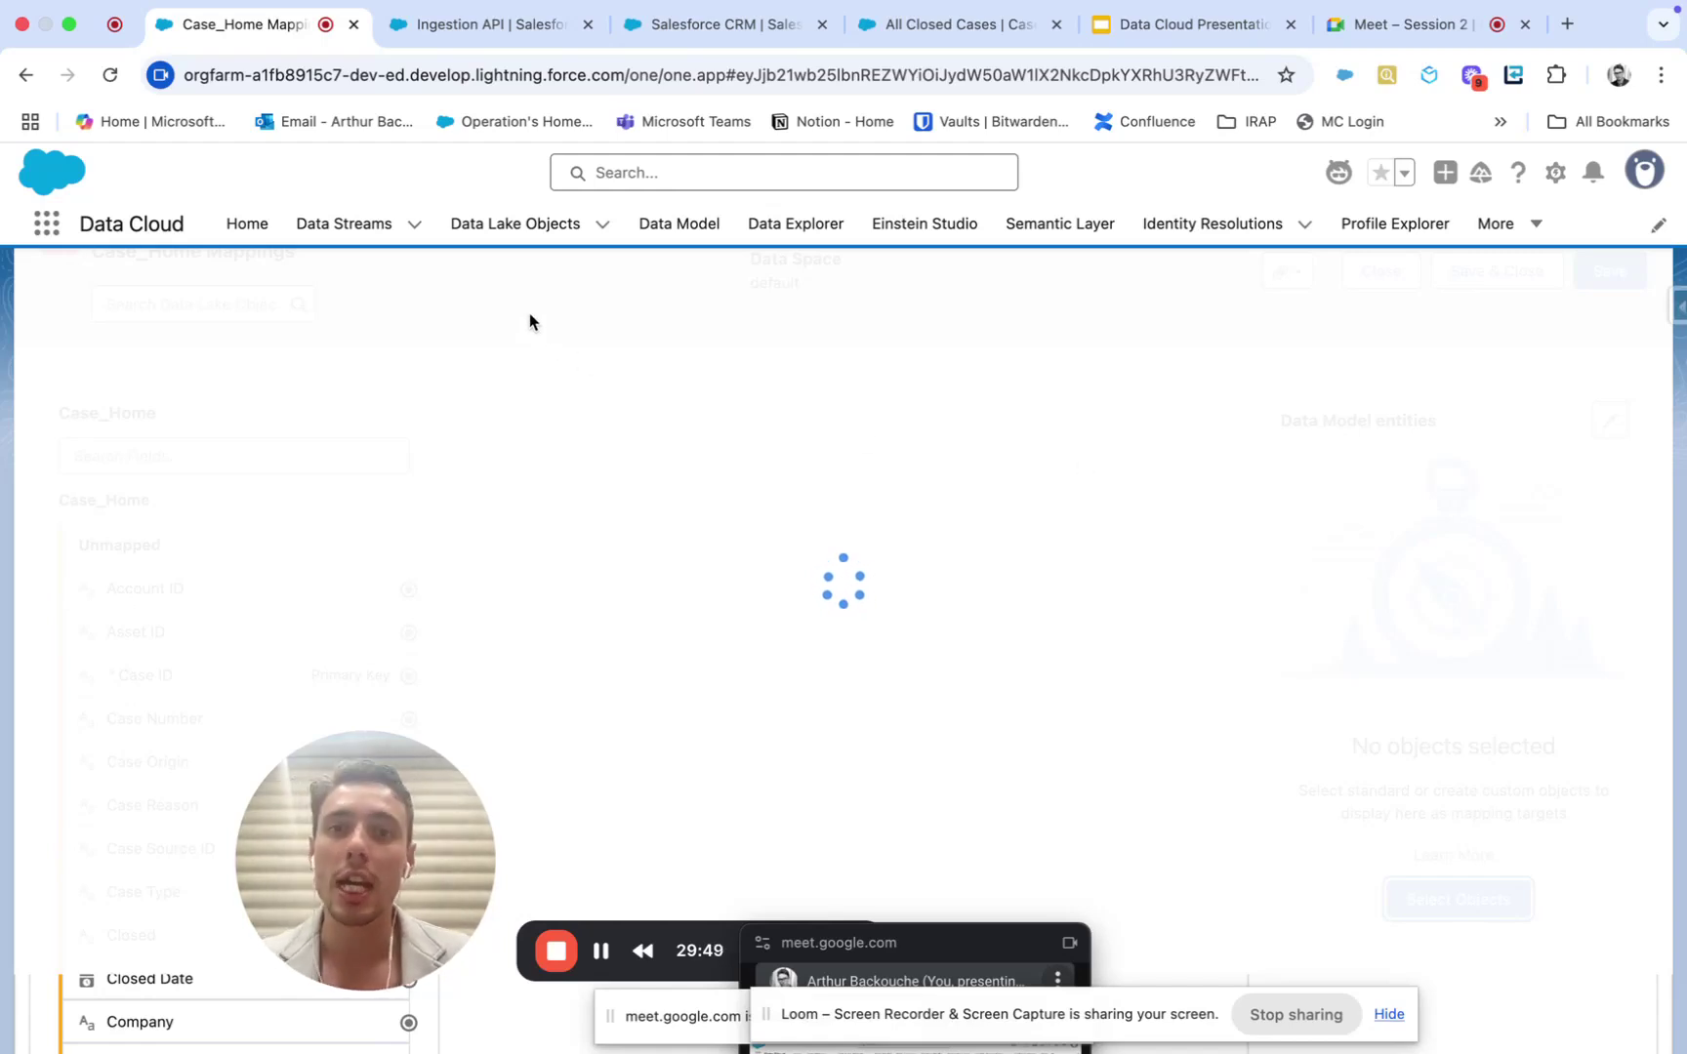
Step: Return to the data streams list, reopen Case_Home and start its data mapping again
{"action": "left_click", "coordinate": [347, 231]}
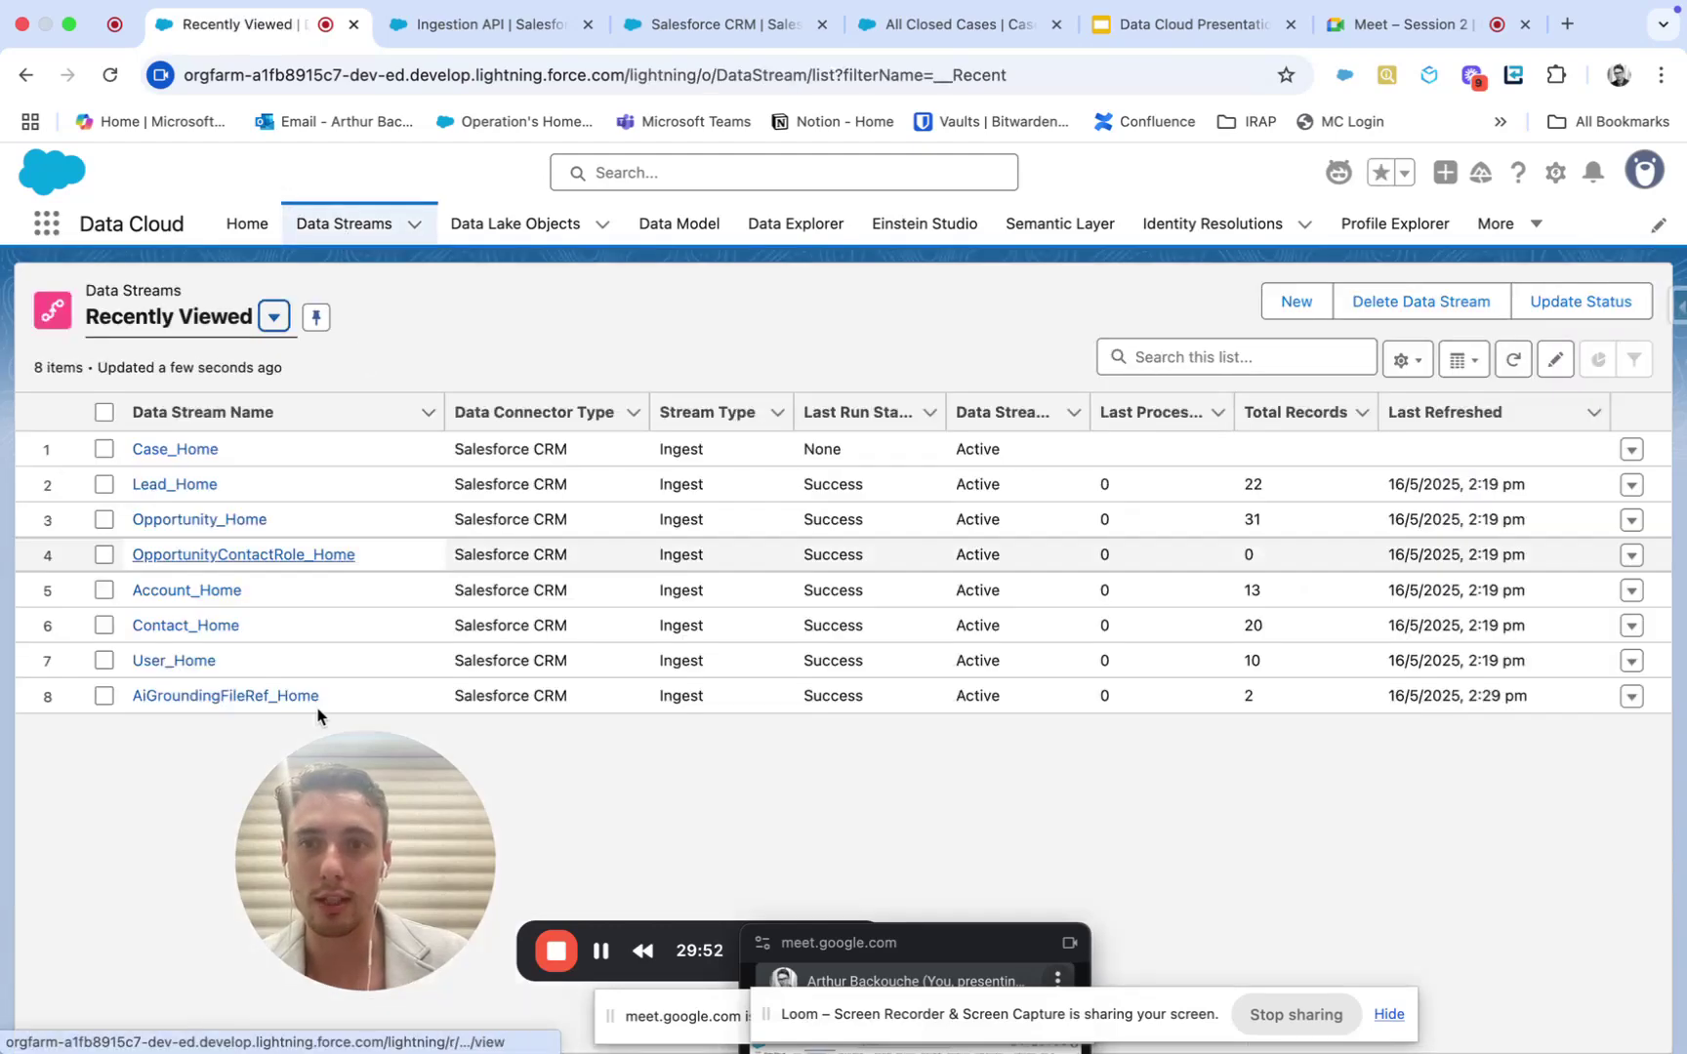
{"action": "left_click", "coordinate": [178, 451]}
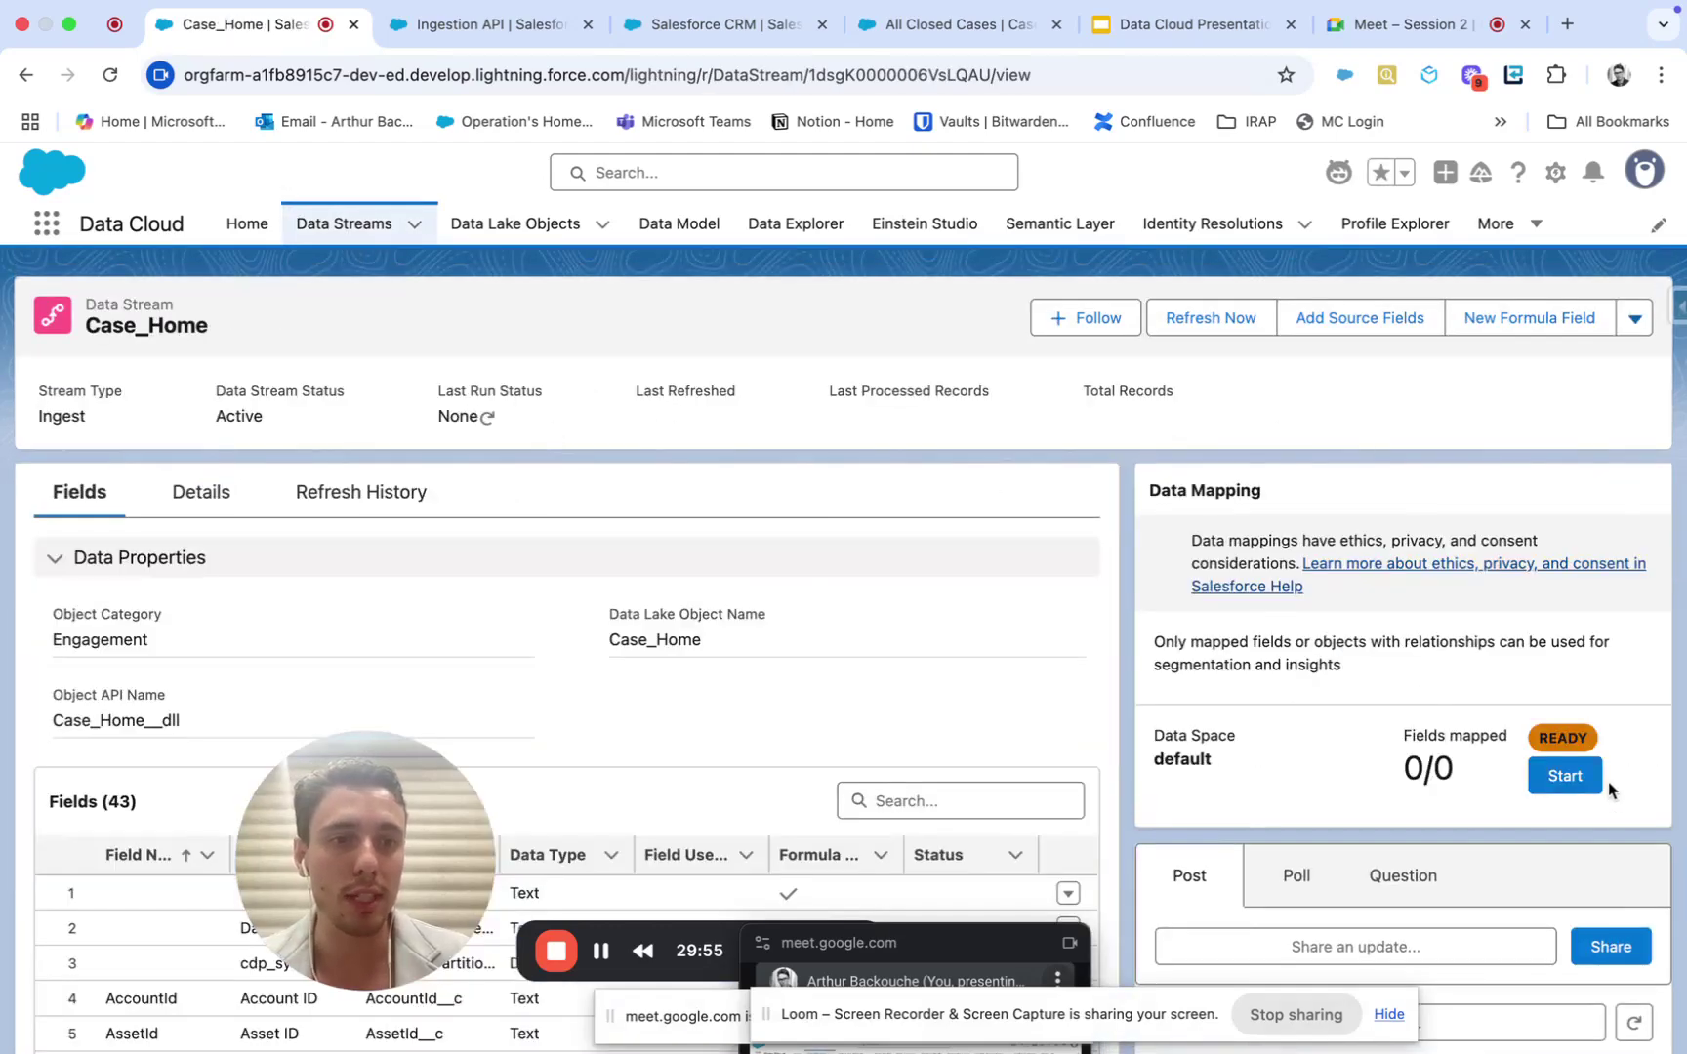
{"action": "left_click", "coordinate": [1567, 778]}
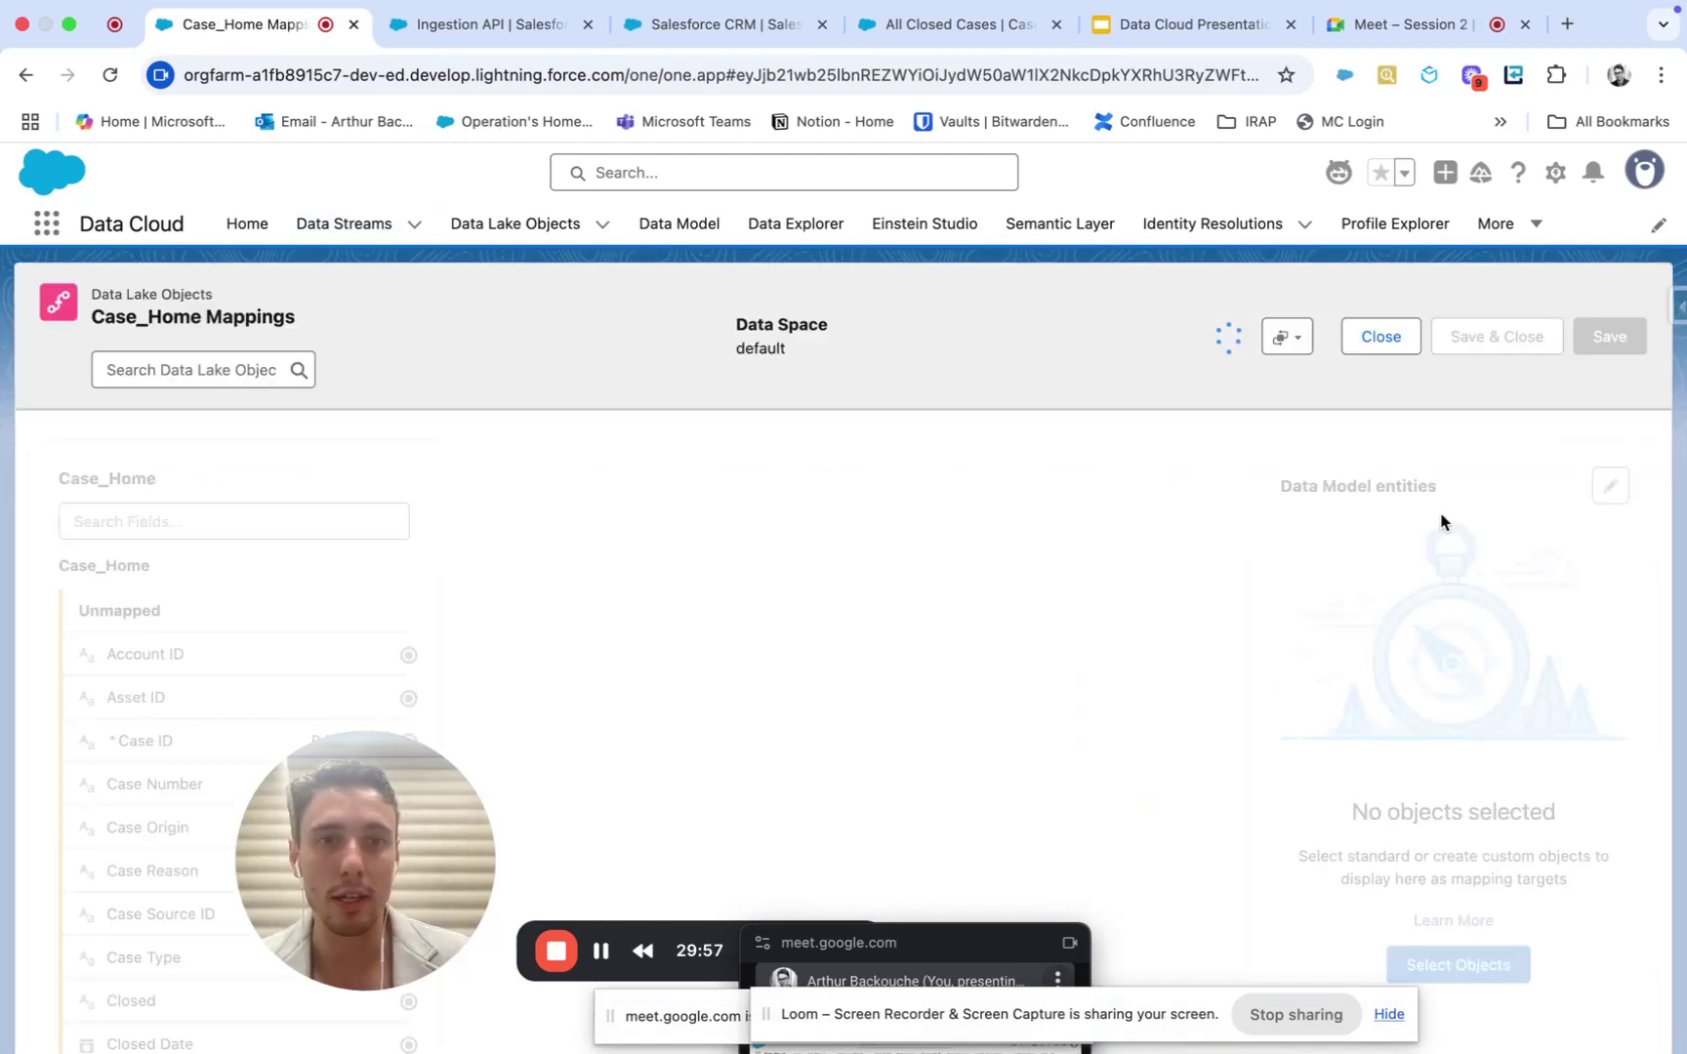
Step: Try to select target data model objects for Case_Home, and return to the data streams list and refresh it
{"action": "scroll", "coordinate": [1443, 616], "scroll_direction": "down", "scroll_amount": 2}
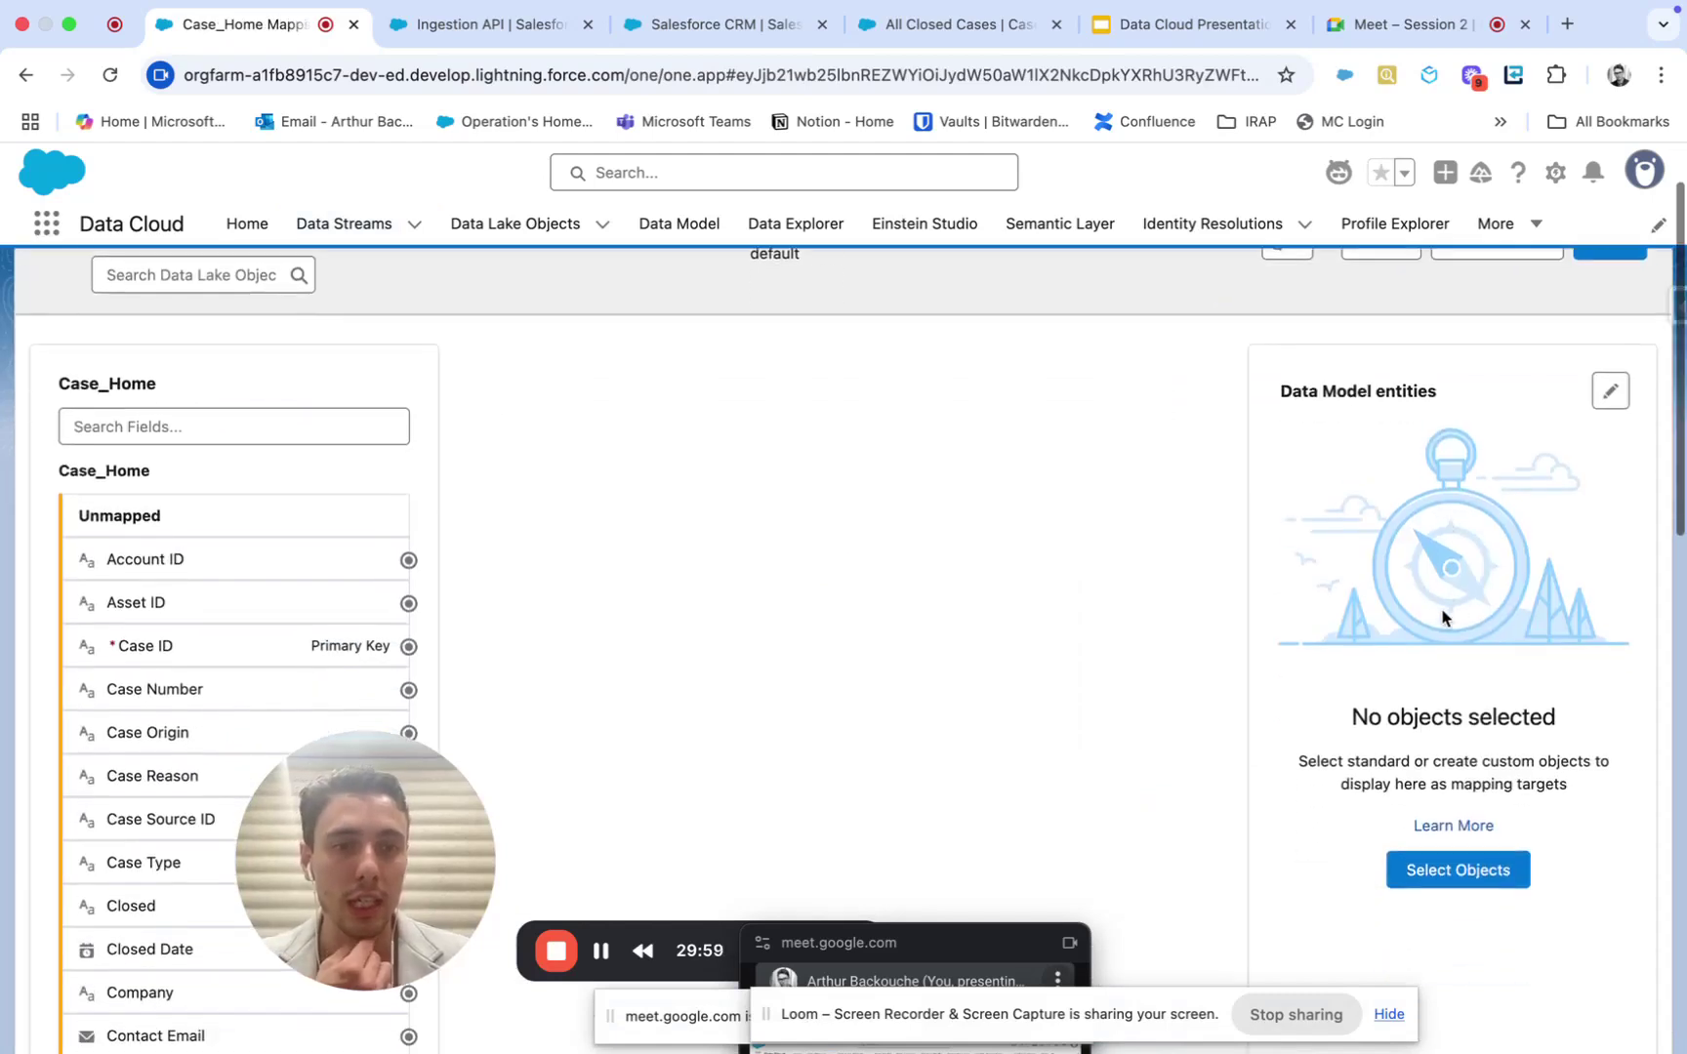
{"action": "left_click", "coordinate": [1448, 876]}
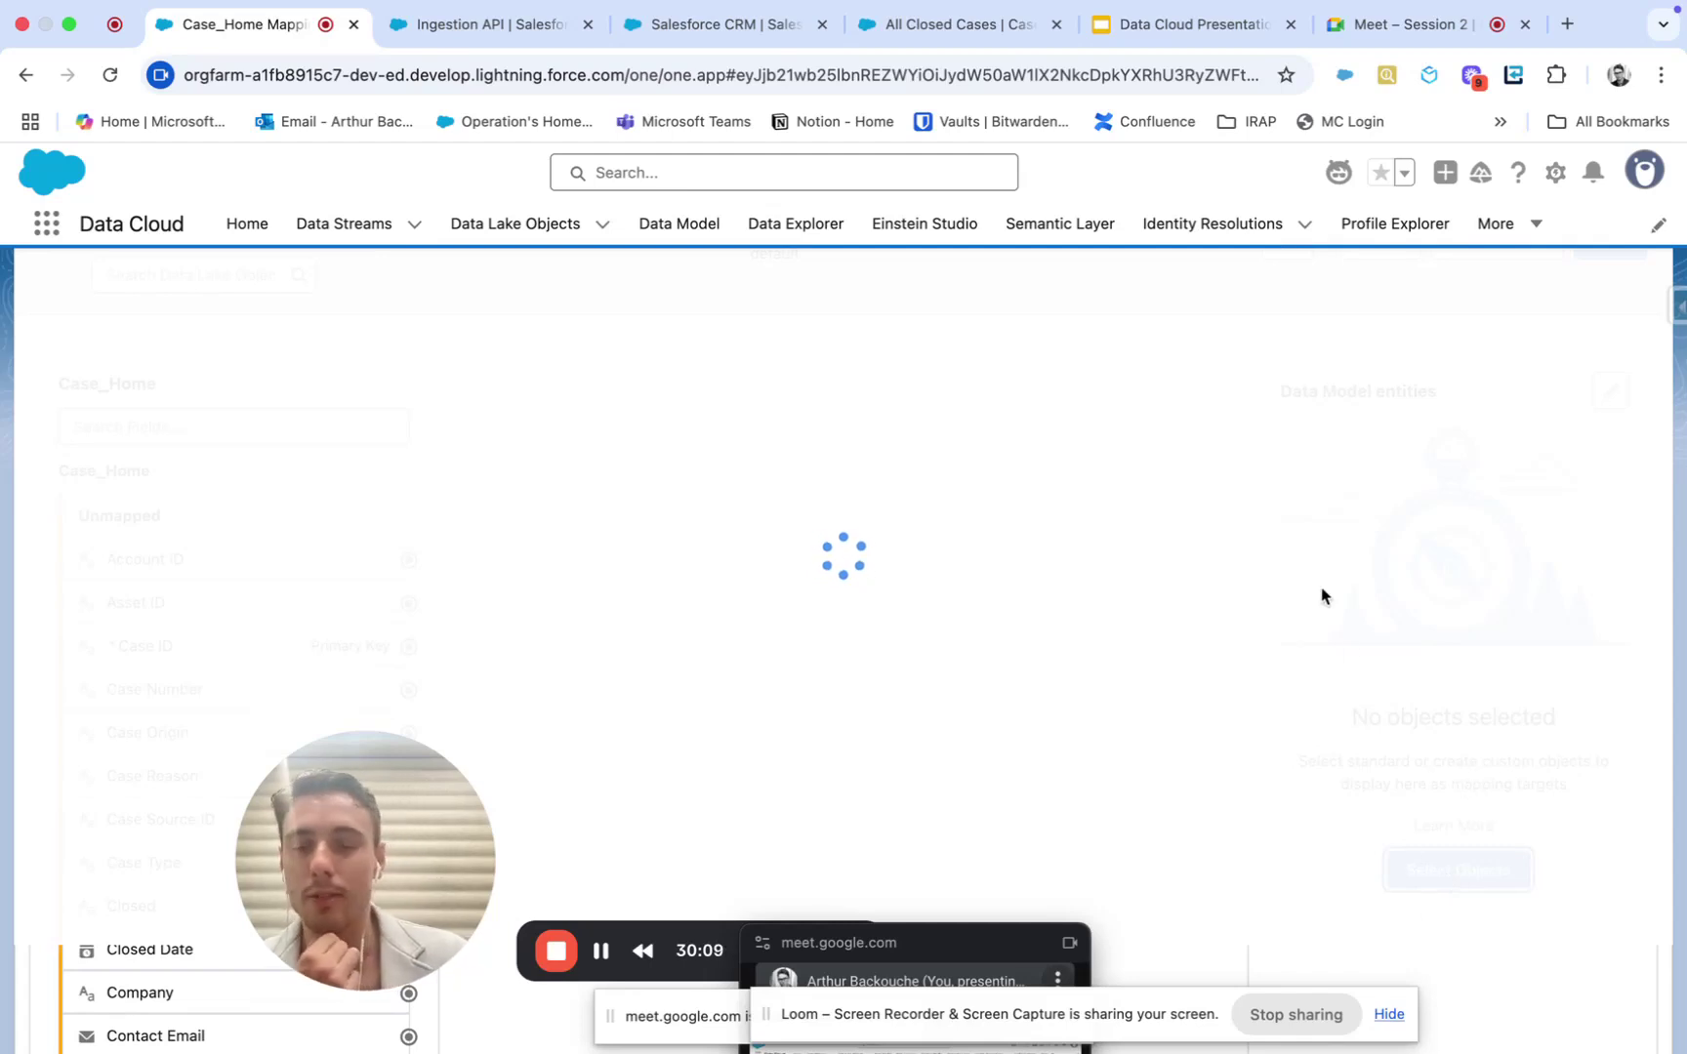
{"action": "left_click", "coordinate": [351, 225]}
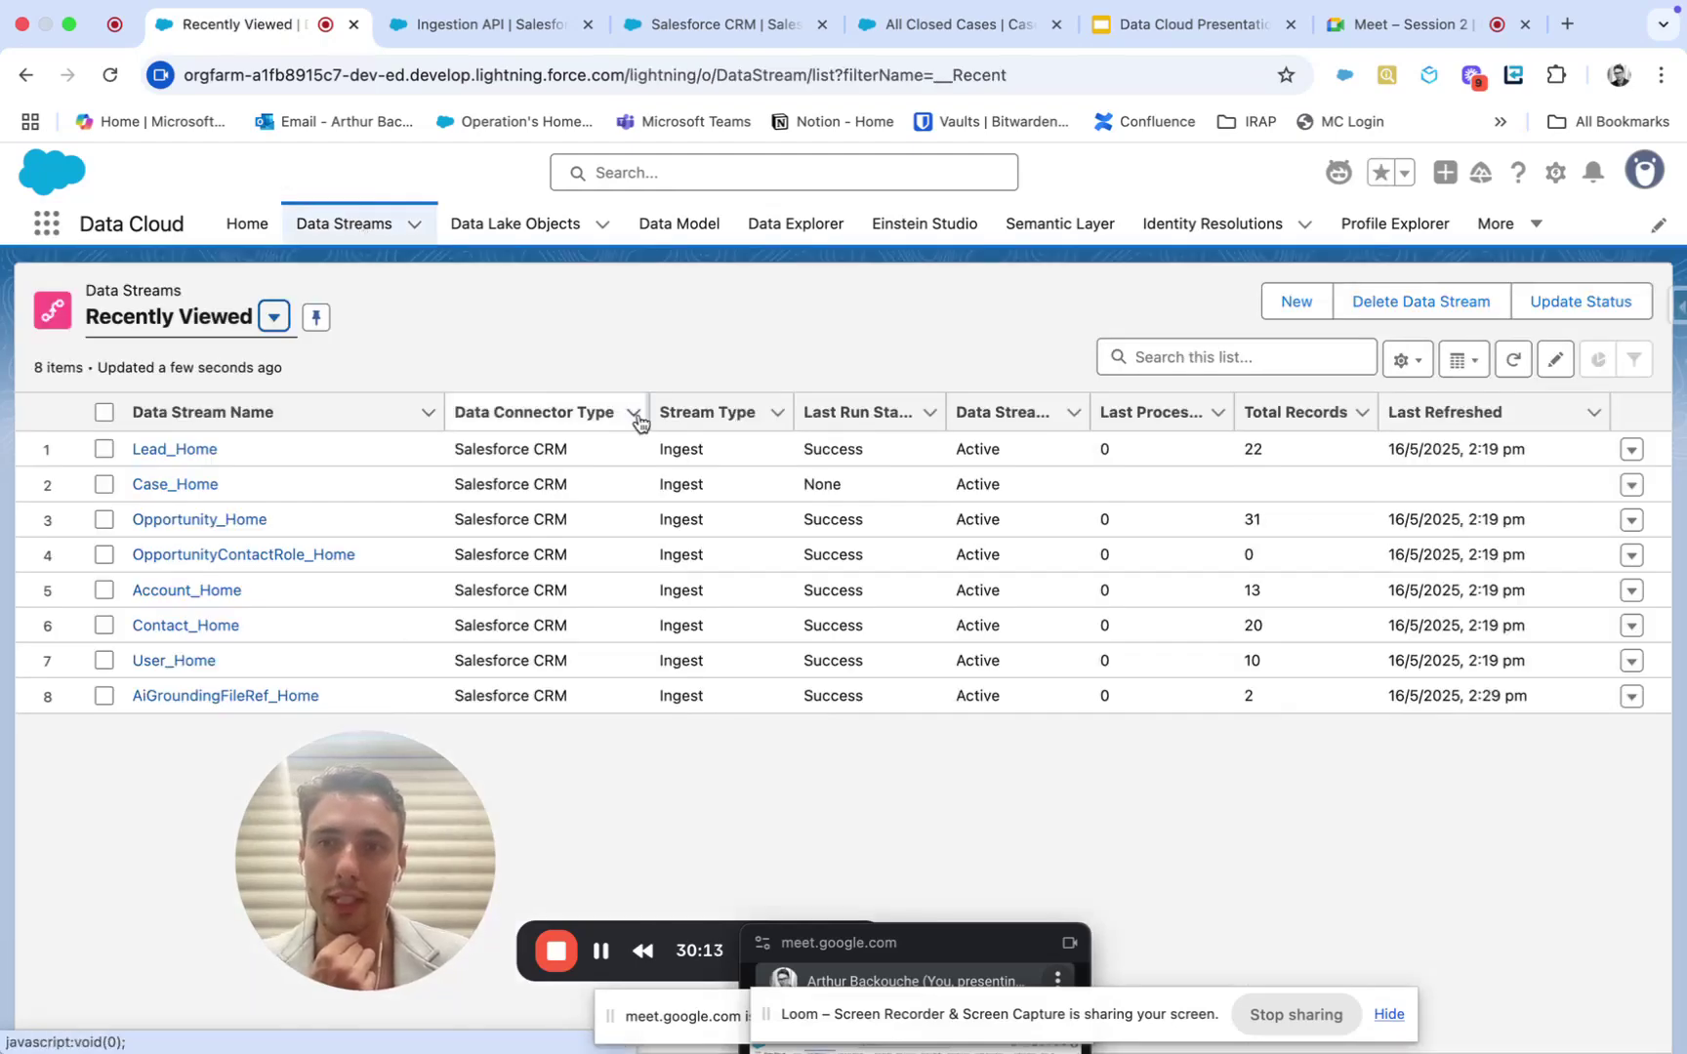
{"action": "left_click", "coordinate": [1514, 361]}
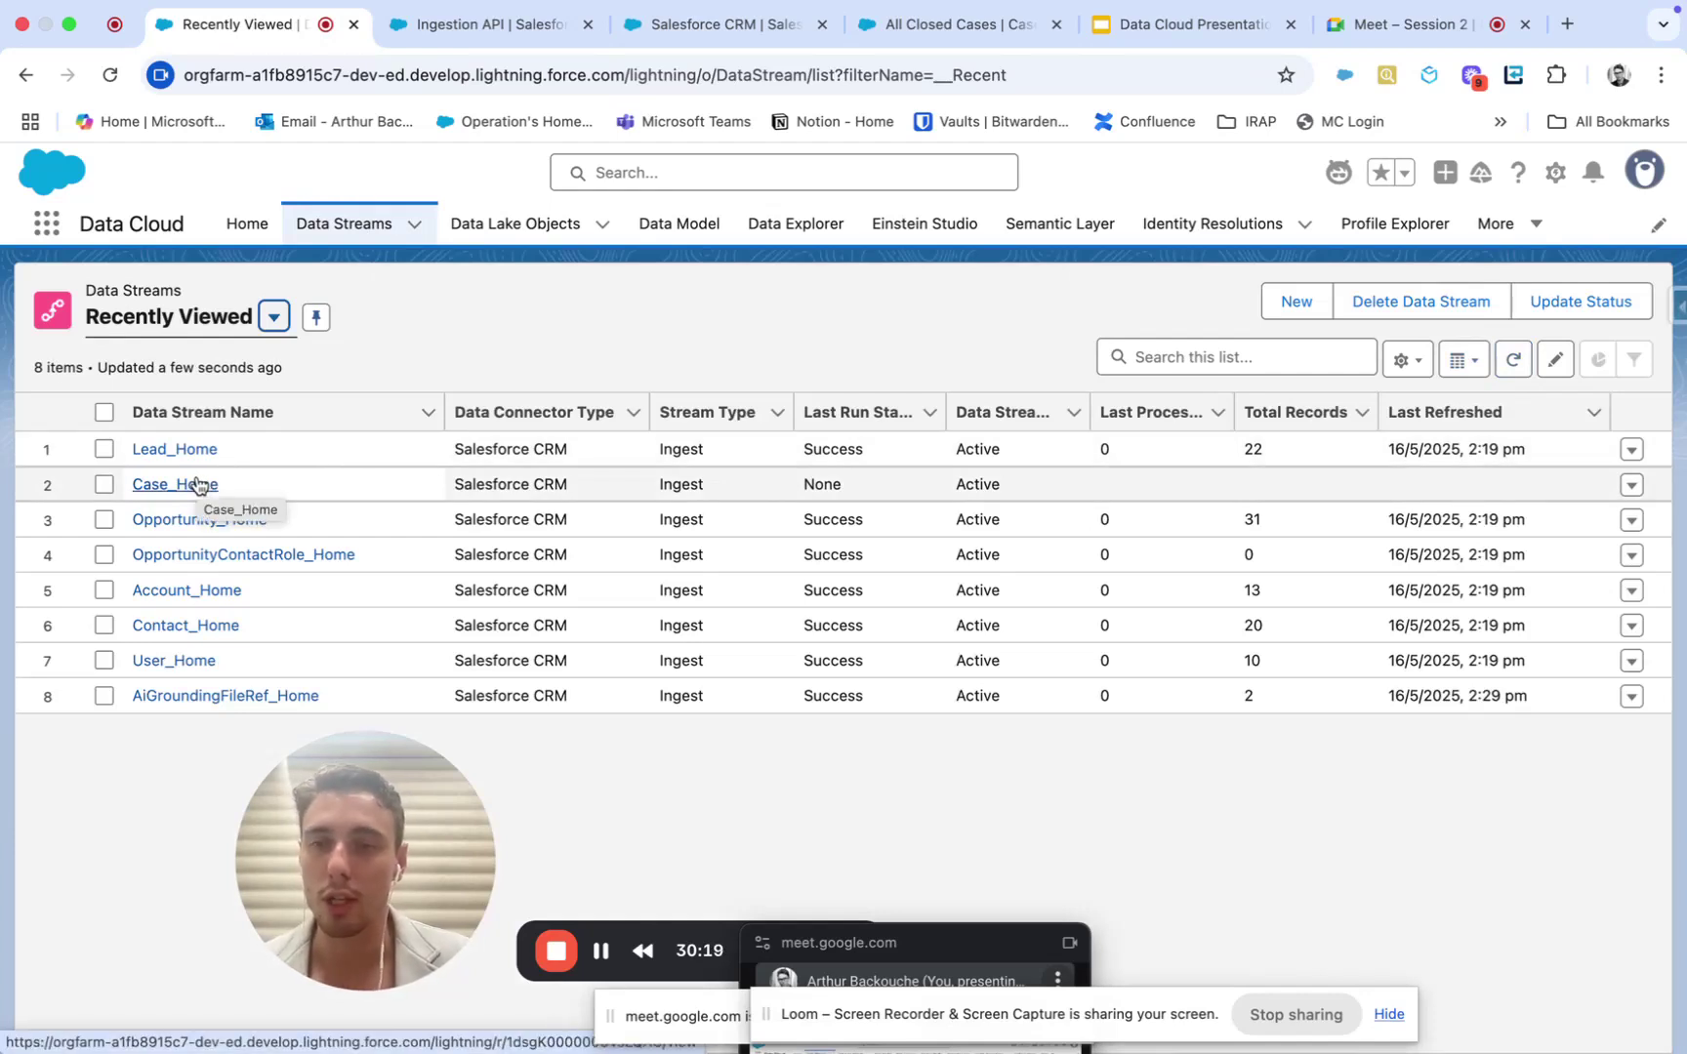
{"action": "left_click", "coordinate": [1513, 360]}
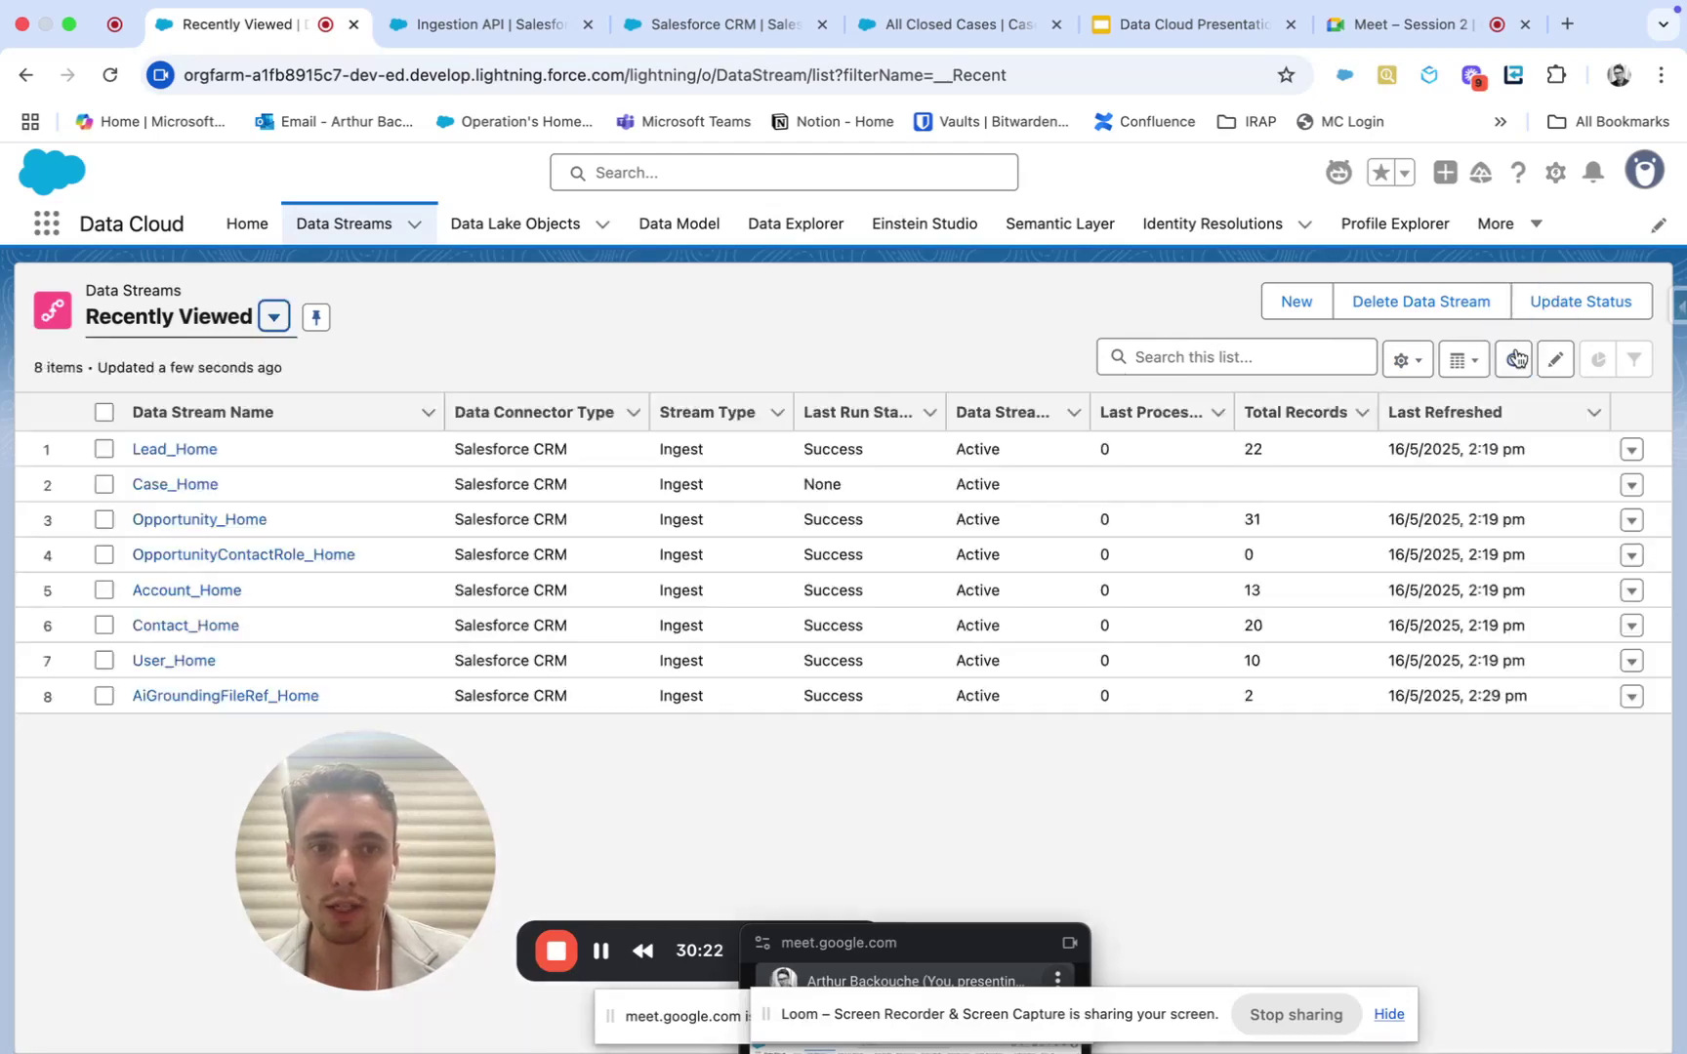
Step: Look into the Contact_Home data stream briefly, and open the field mapping of the Opportunity_Home data stream for review
{"action": "left_click", "coordinate": [213, 634]}
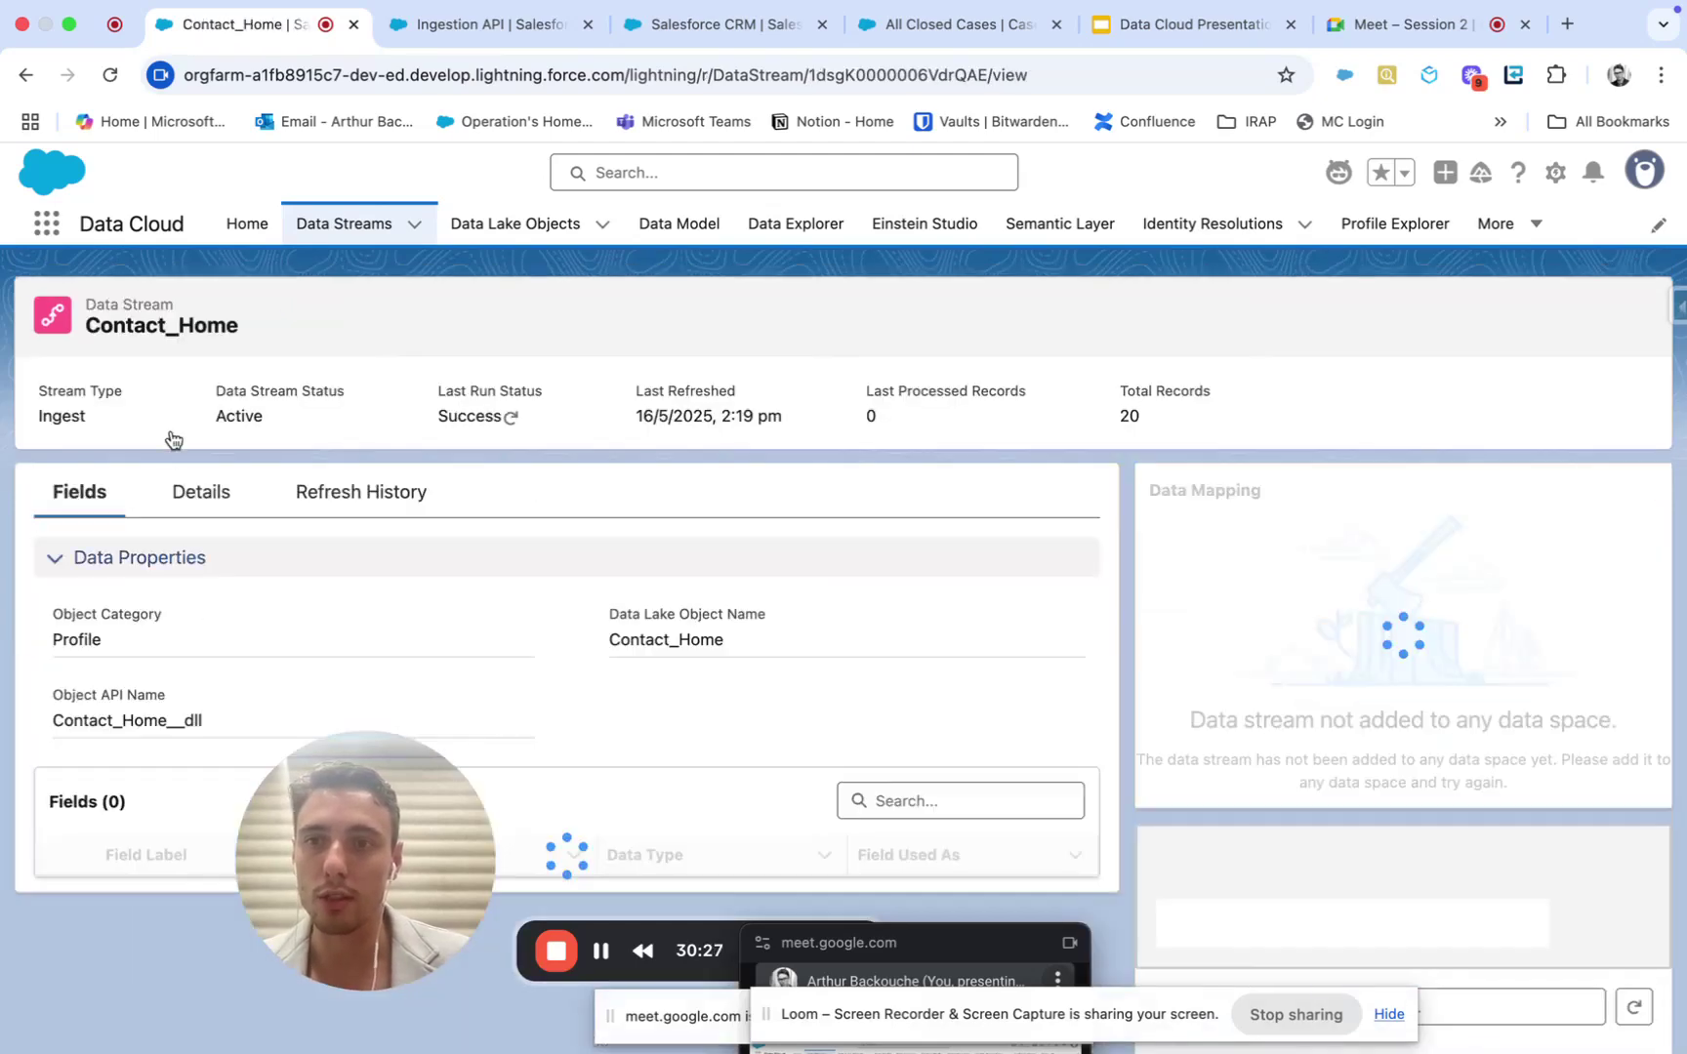
{"action": "left_click", "coordinate": [344, 235]}
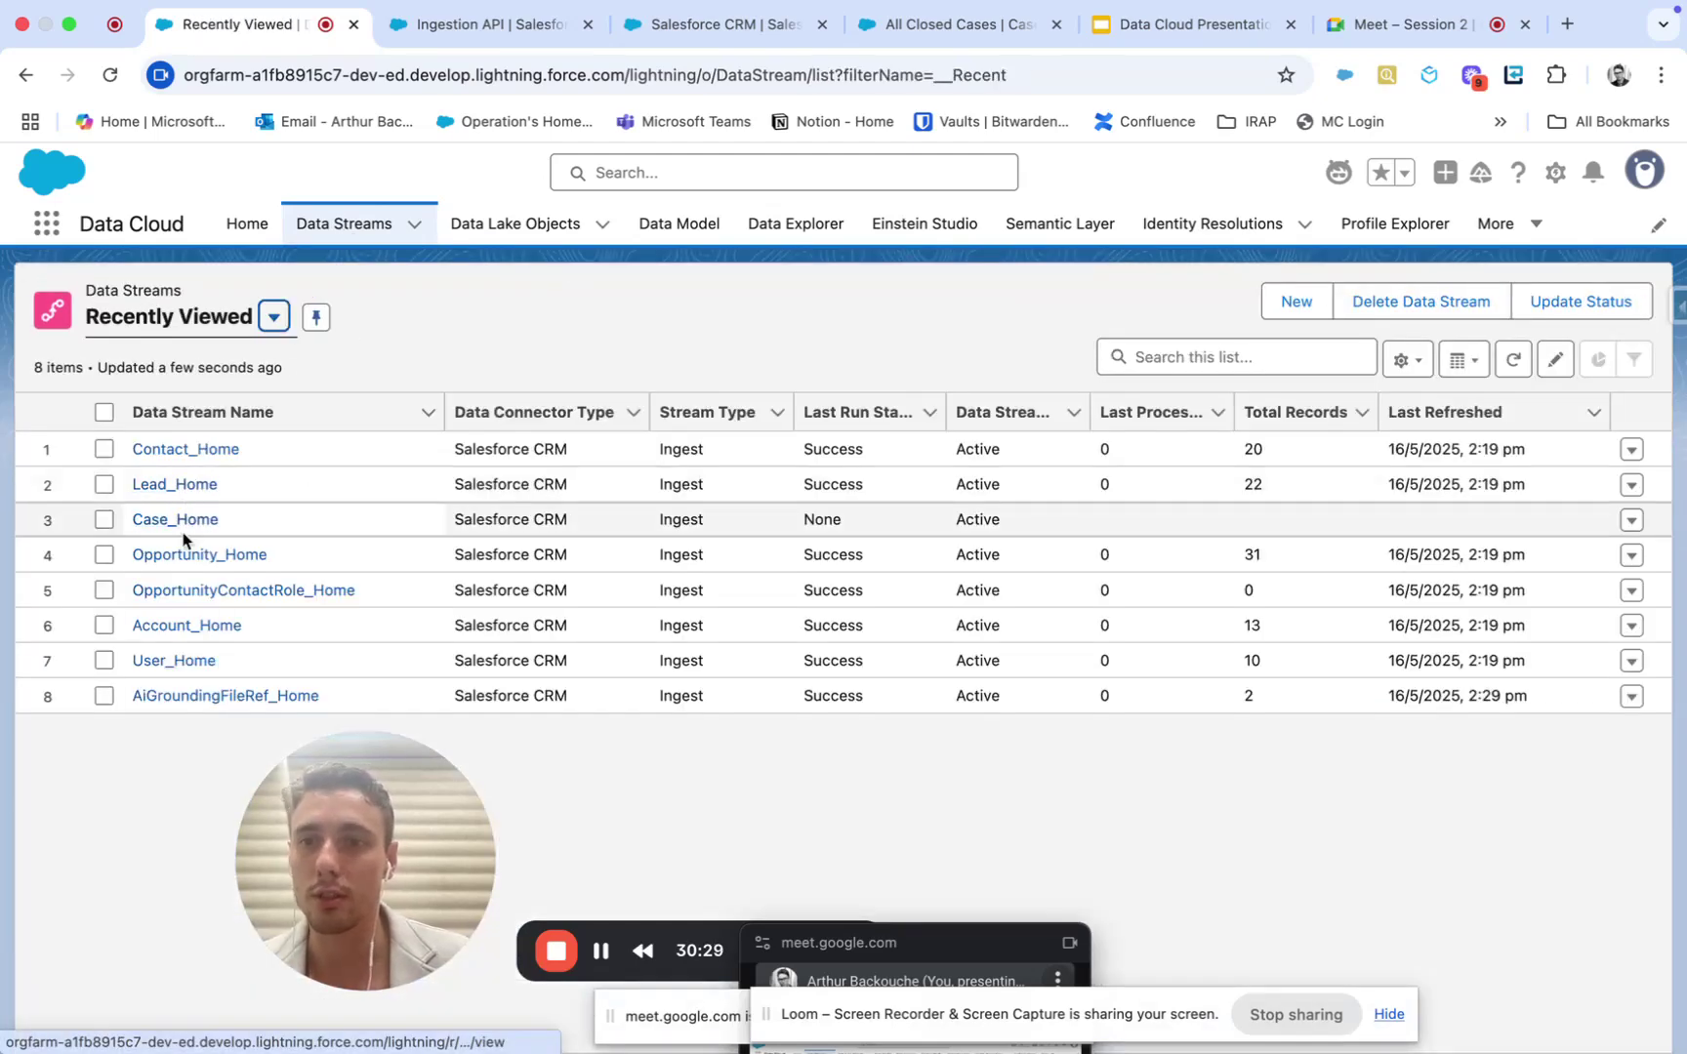
{"action": "left_click", "coordinate": [182, 555]}
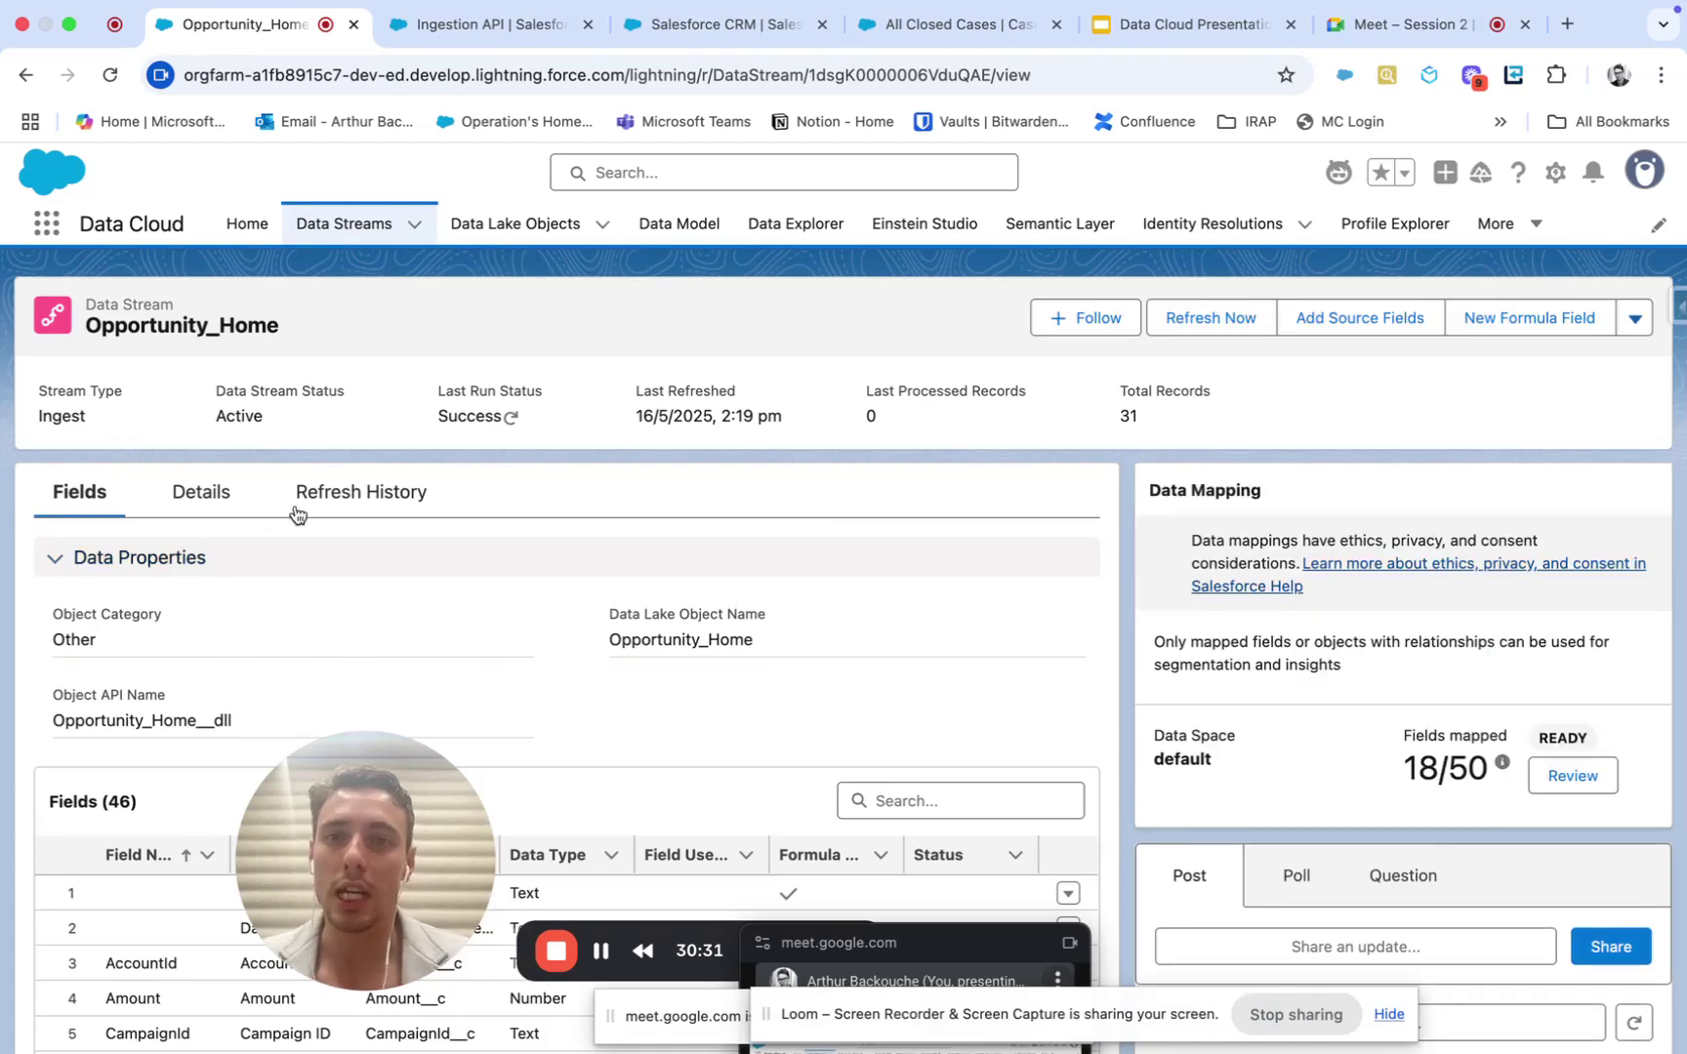
{"action": "left_click", "coordinate": [1572, 775]}
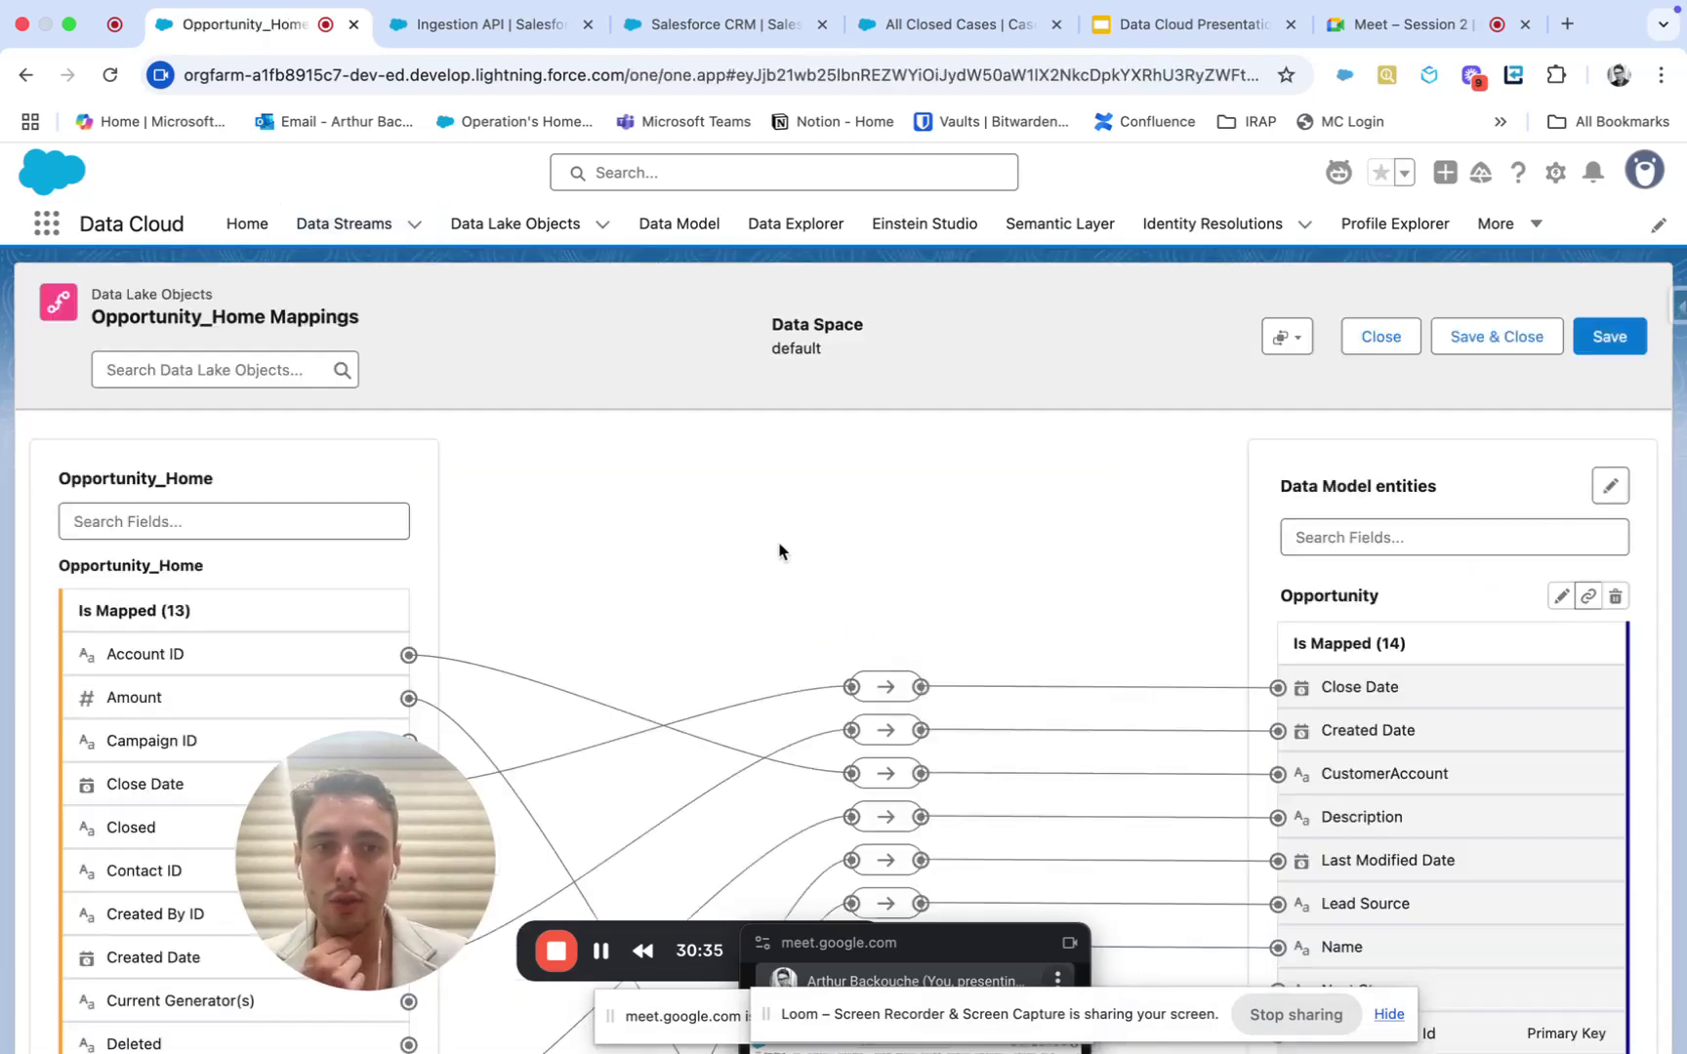
Step: Examine how the Opportunity_Home source fields are mapped to the fields of the Opportunity data model object
{"action": "scroll", "coordinate": [661, 561], "scroll_direction": "down", "scroll_amount": 3}
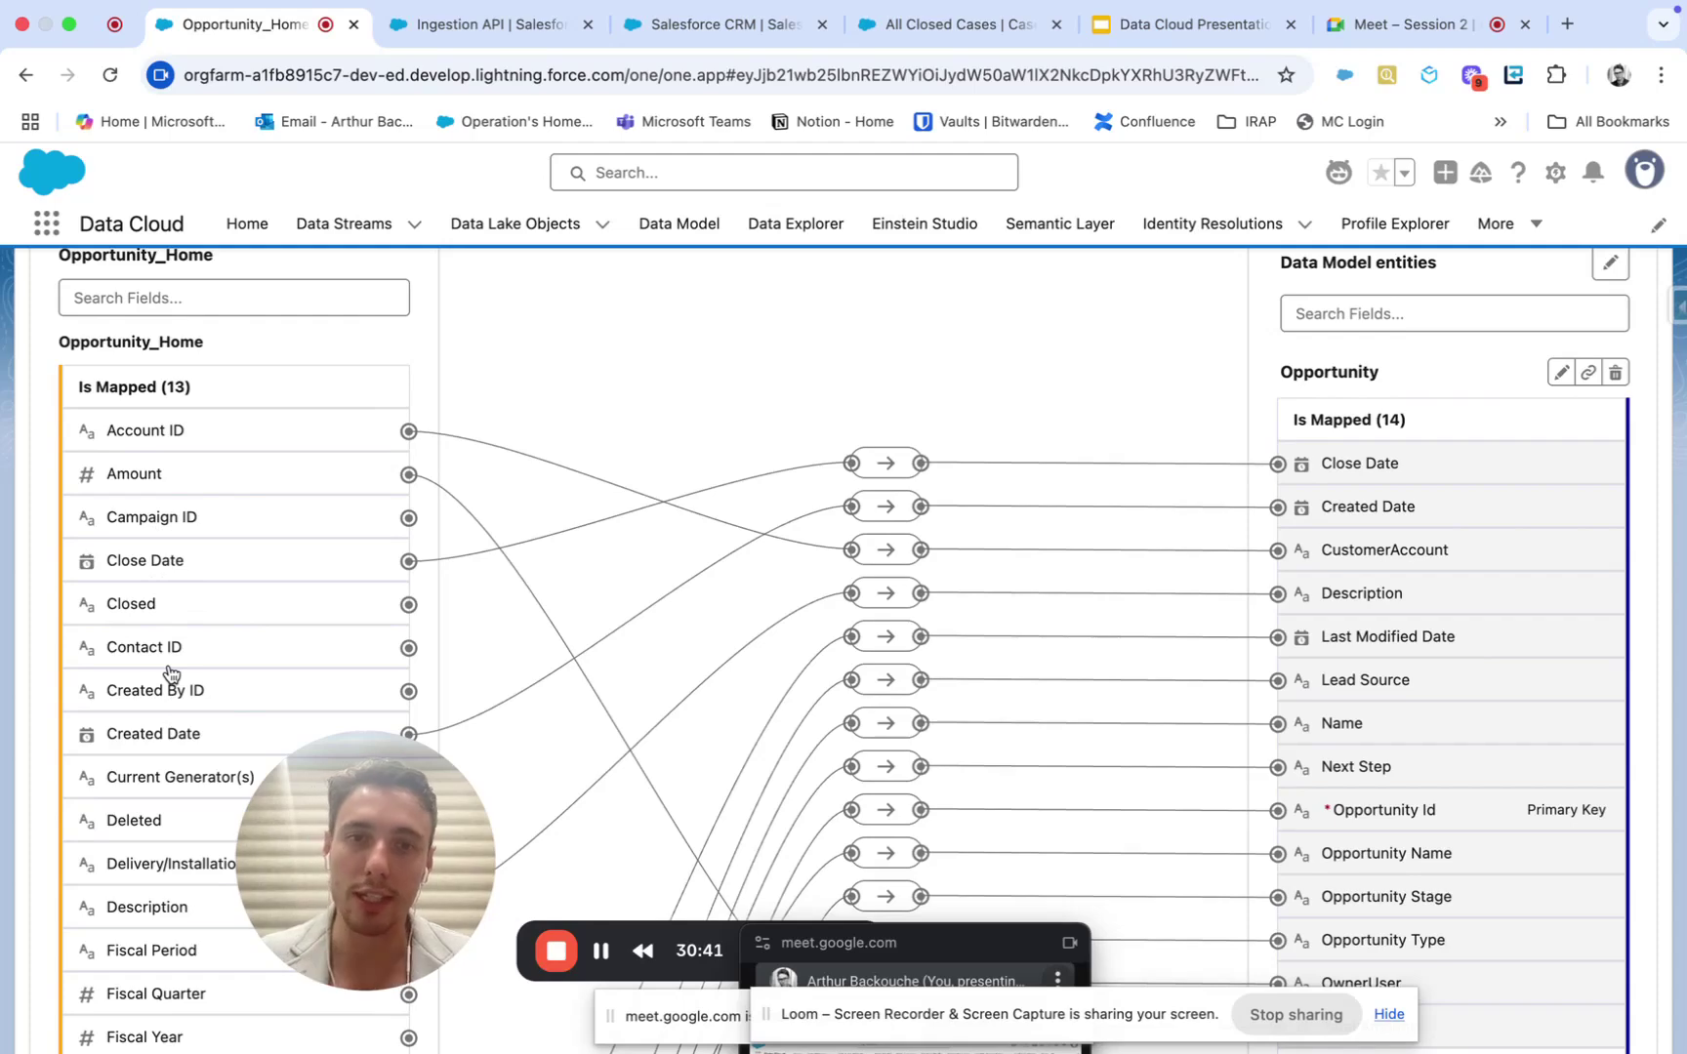
{"action": "scroll", "coordinate": [1337, 488], "scroll_direction": "up", "scroll_amount": 1}
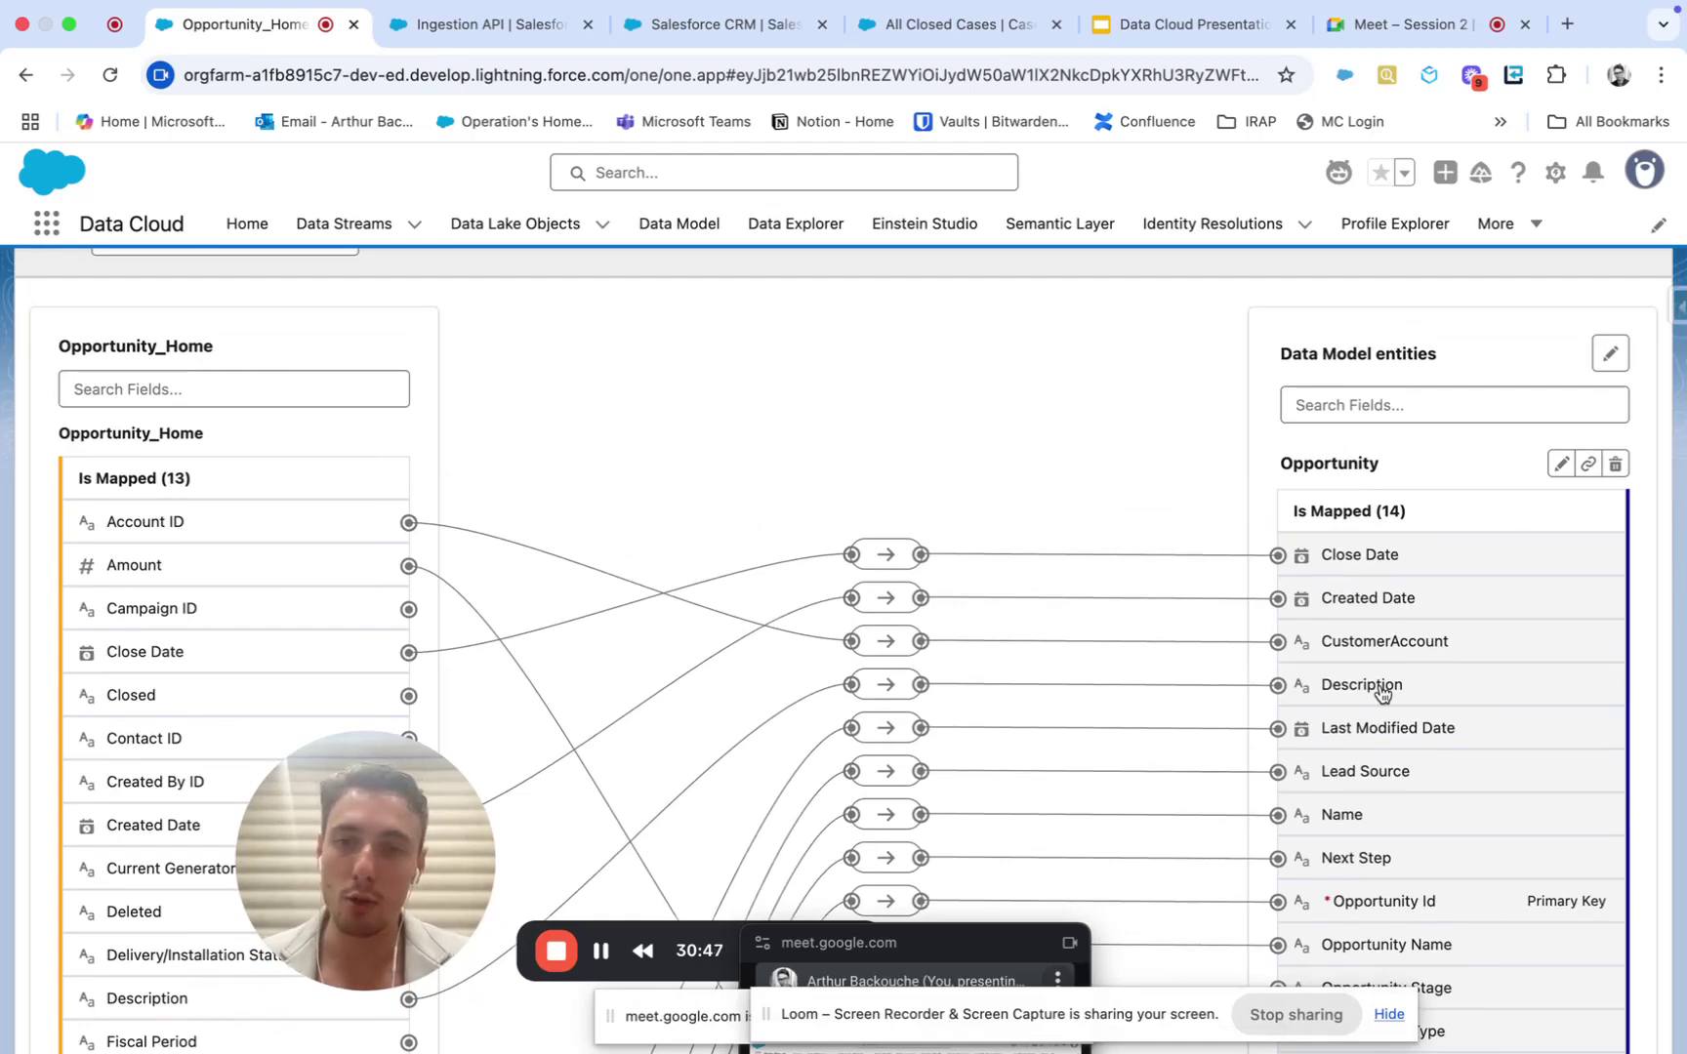
{"action": "scroll", "coordinate": [1381, 693], "scroll_direction": "down", "scroll_amount": 8}
{"action": "scroll", "coordinate": [1389, 683], "scroll_direction": "up", "scroll_amount": 8}
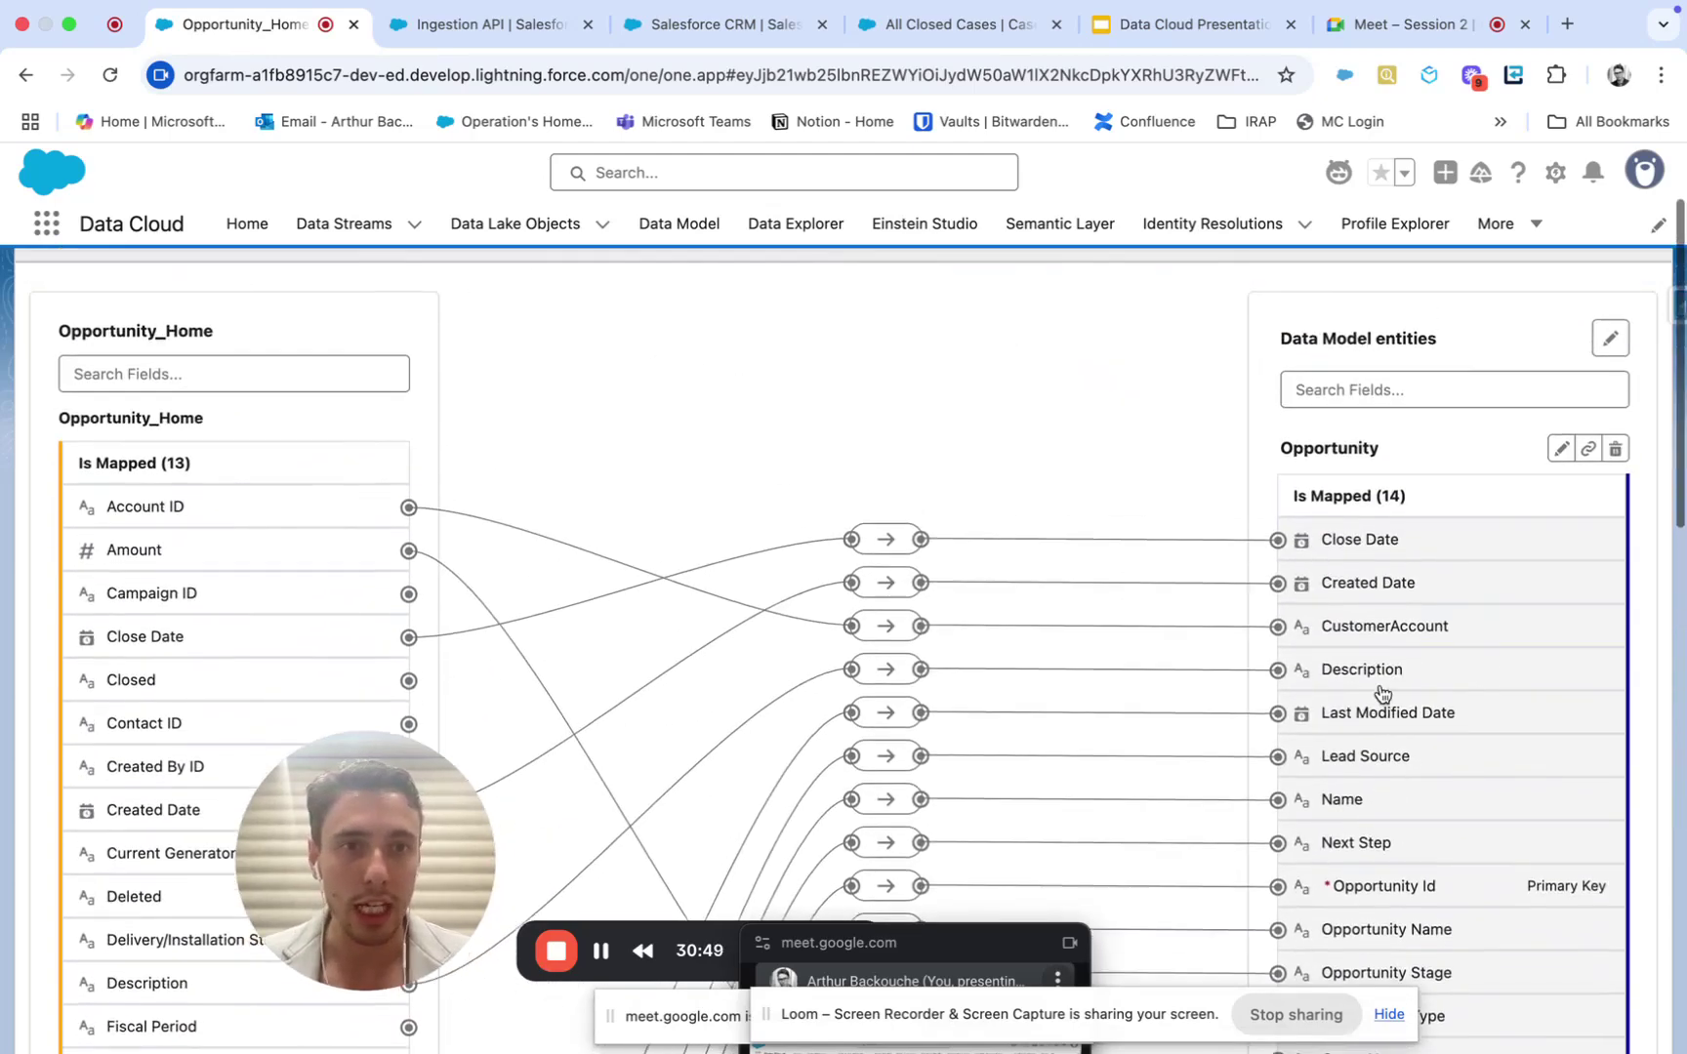
{"action": "scroll", "coordinate": [1411, 542], "scroll_direction": "down", "scroll_amount": 5}
{"action": "scroll", "coordinate": [1410, 543], "scroll_direction": "up", "scroll_amount": 8}
{"action": "scroll", "coordinate": [1410, 543], "scroll_direction": "down", "scroll_amount": 1}
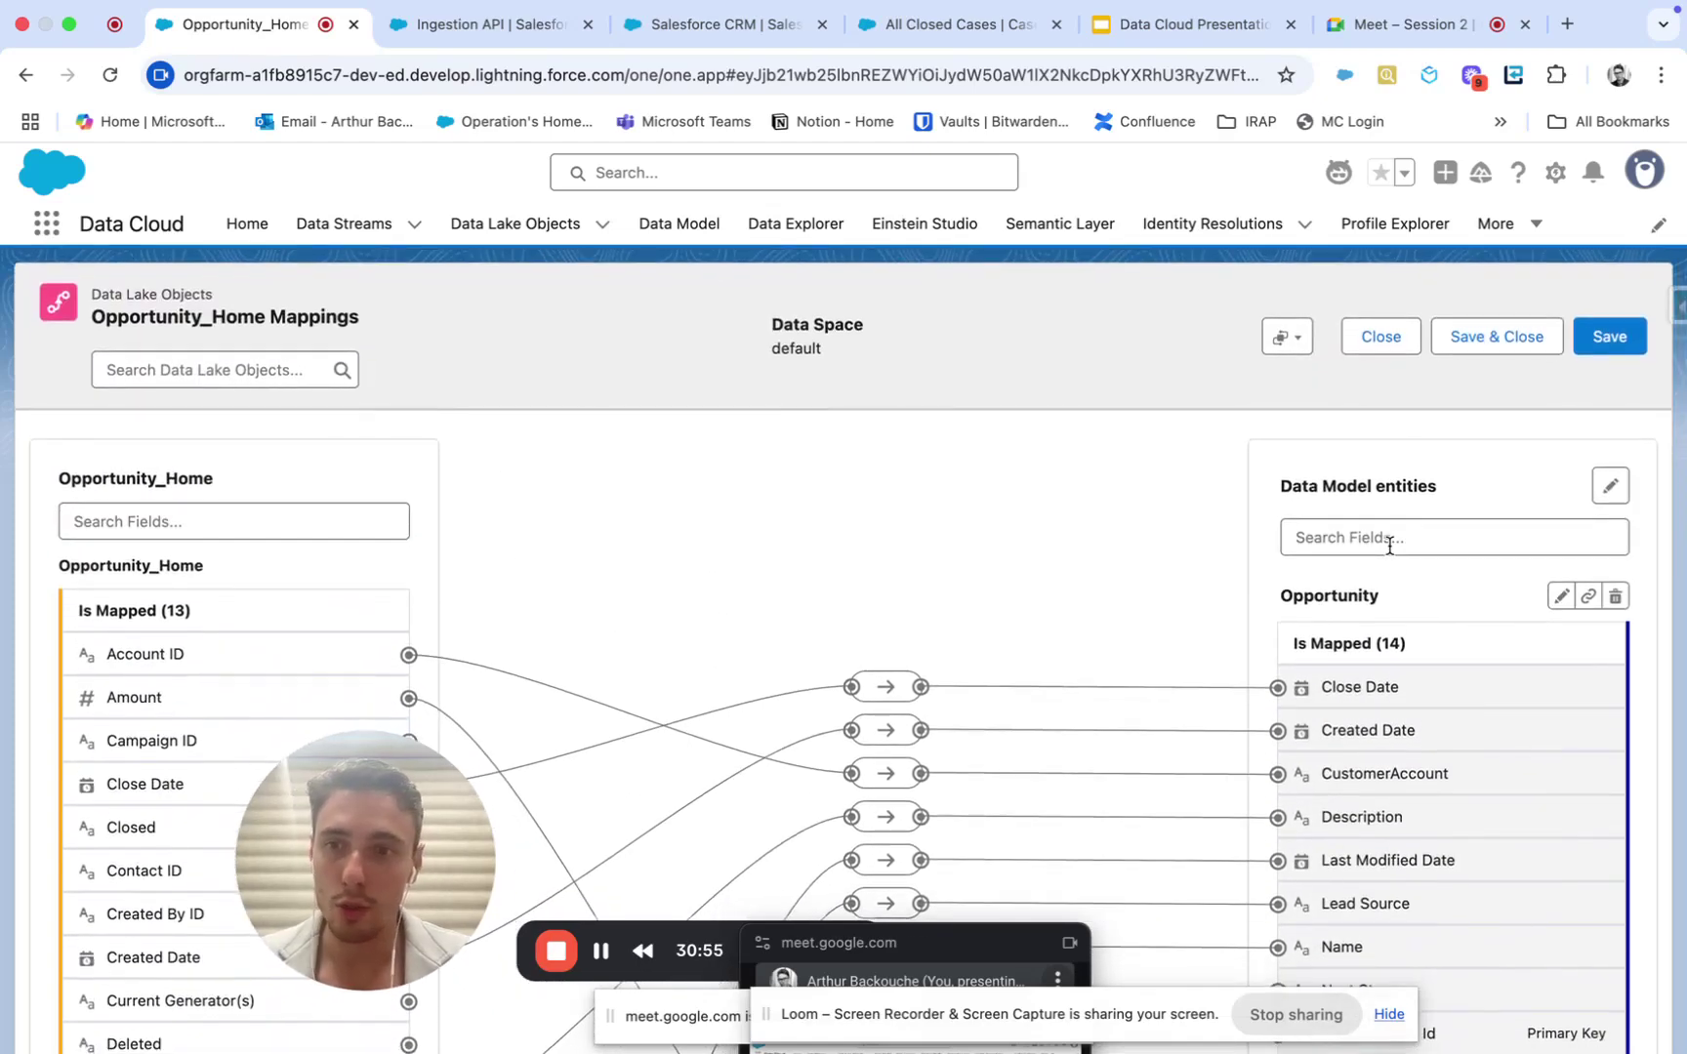
{"action": "scroll", "coordinate": [1389, 545], "scroll_direction": "down", "scroll_amount": 5}
{"action": "scroll", "coordinate": [1389, 544], "scroll_direction": "up", "scroll_amount": 5}
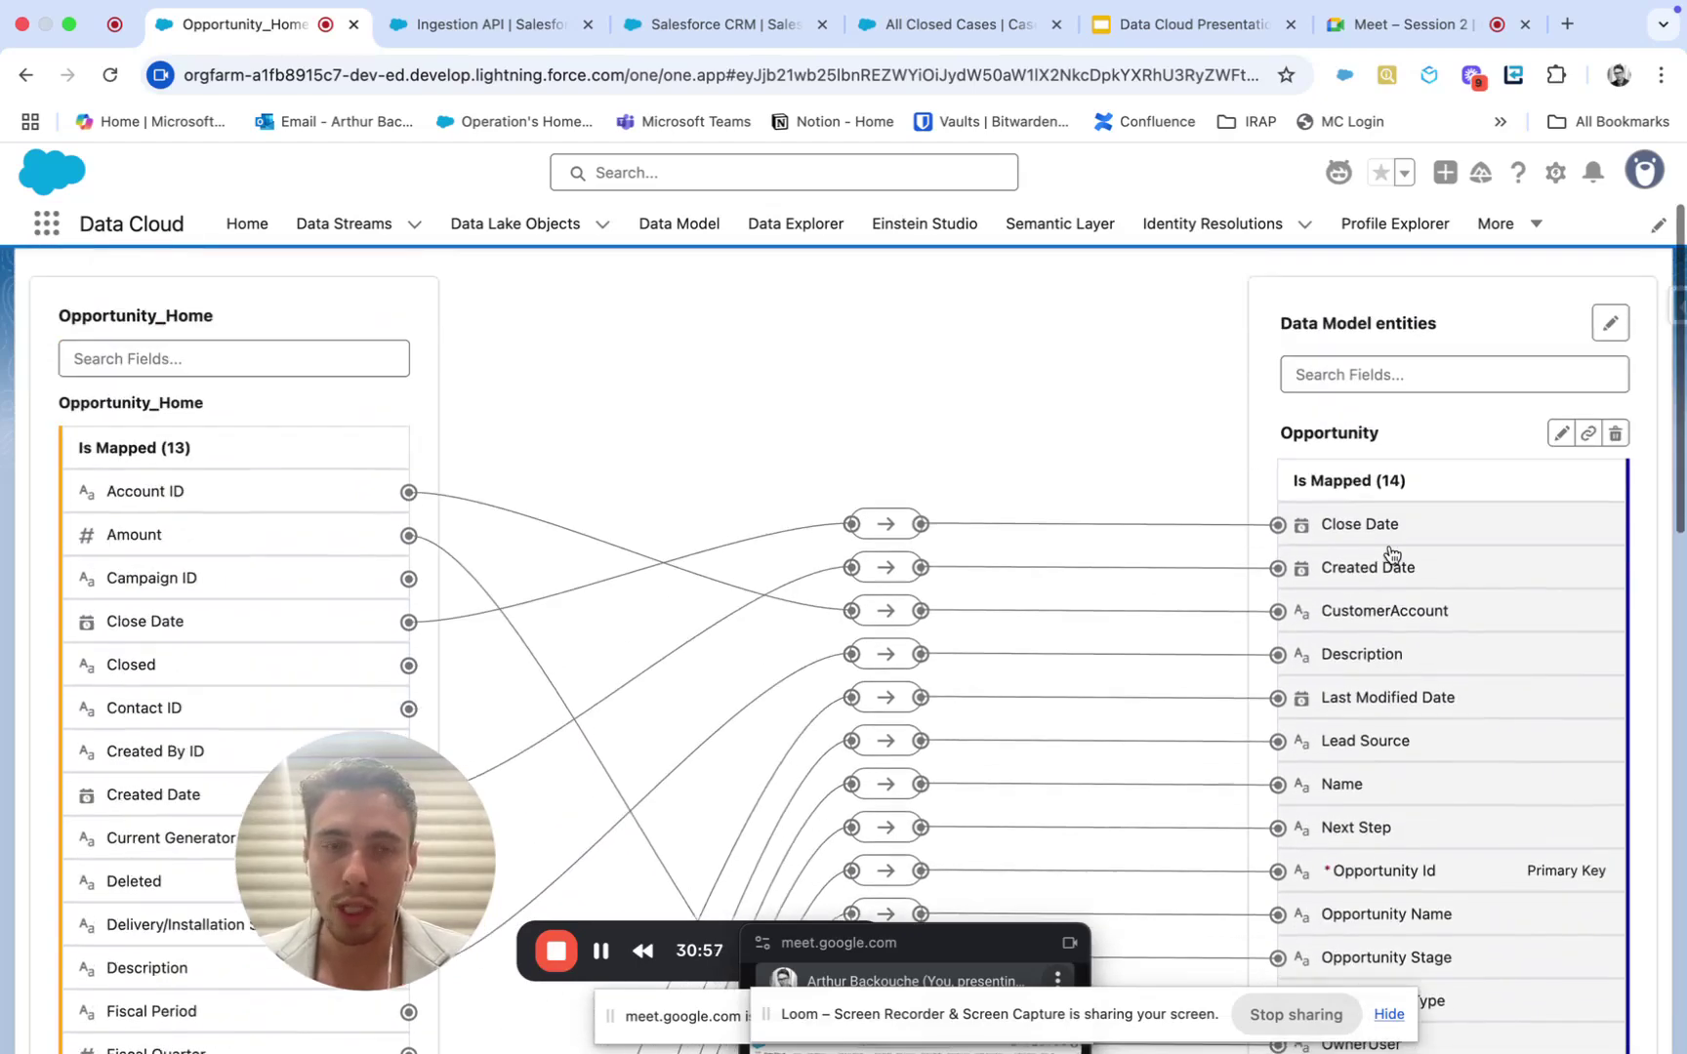
Step: Search the Opportunity data model fields for "co", clear the search and try to edit the selected data model objects
{"action": "left_click", "coordinate": [1391, 539]}
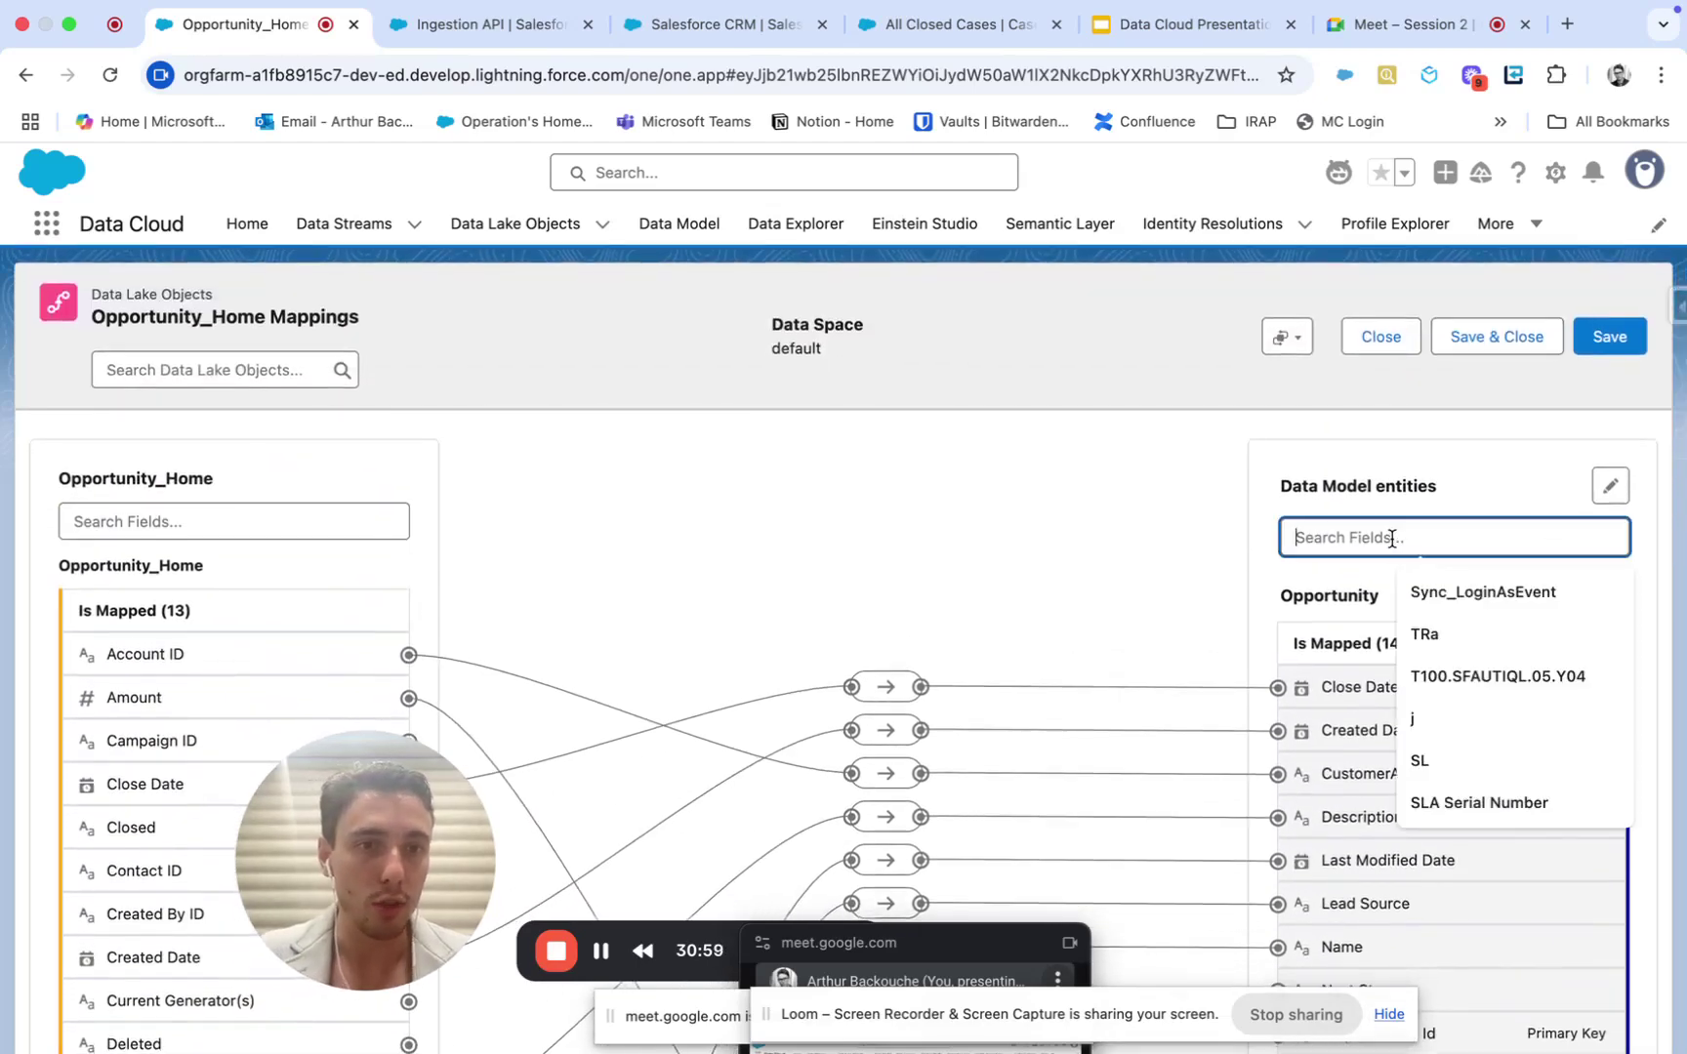
{"action": "type", "text": "co"}
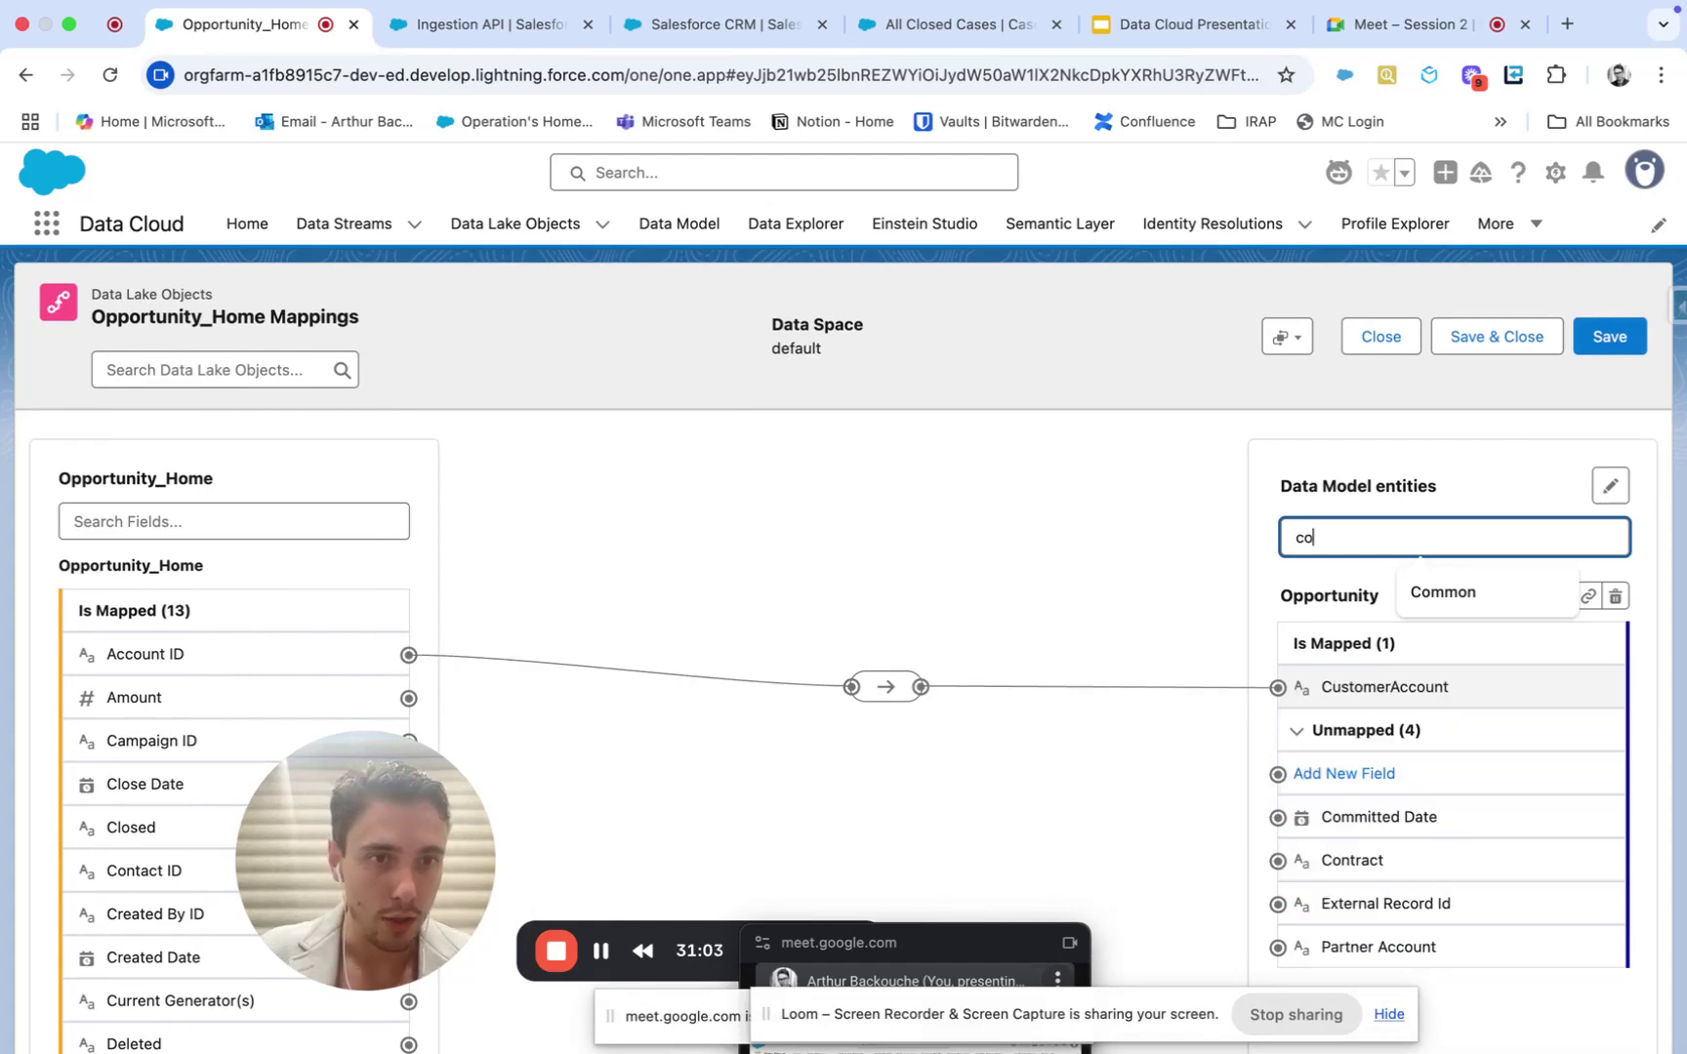
{"action": "key", "text": "BackSpace"}
{"action": "key", "text": "BackSpace"}
{"action": "left_click", "coordinate": [1613, 487]}
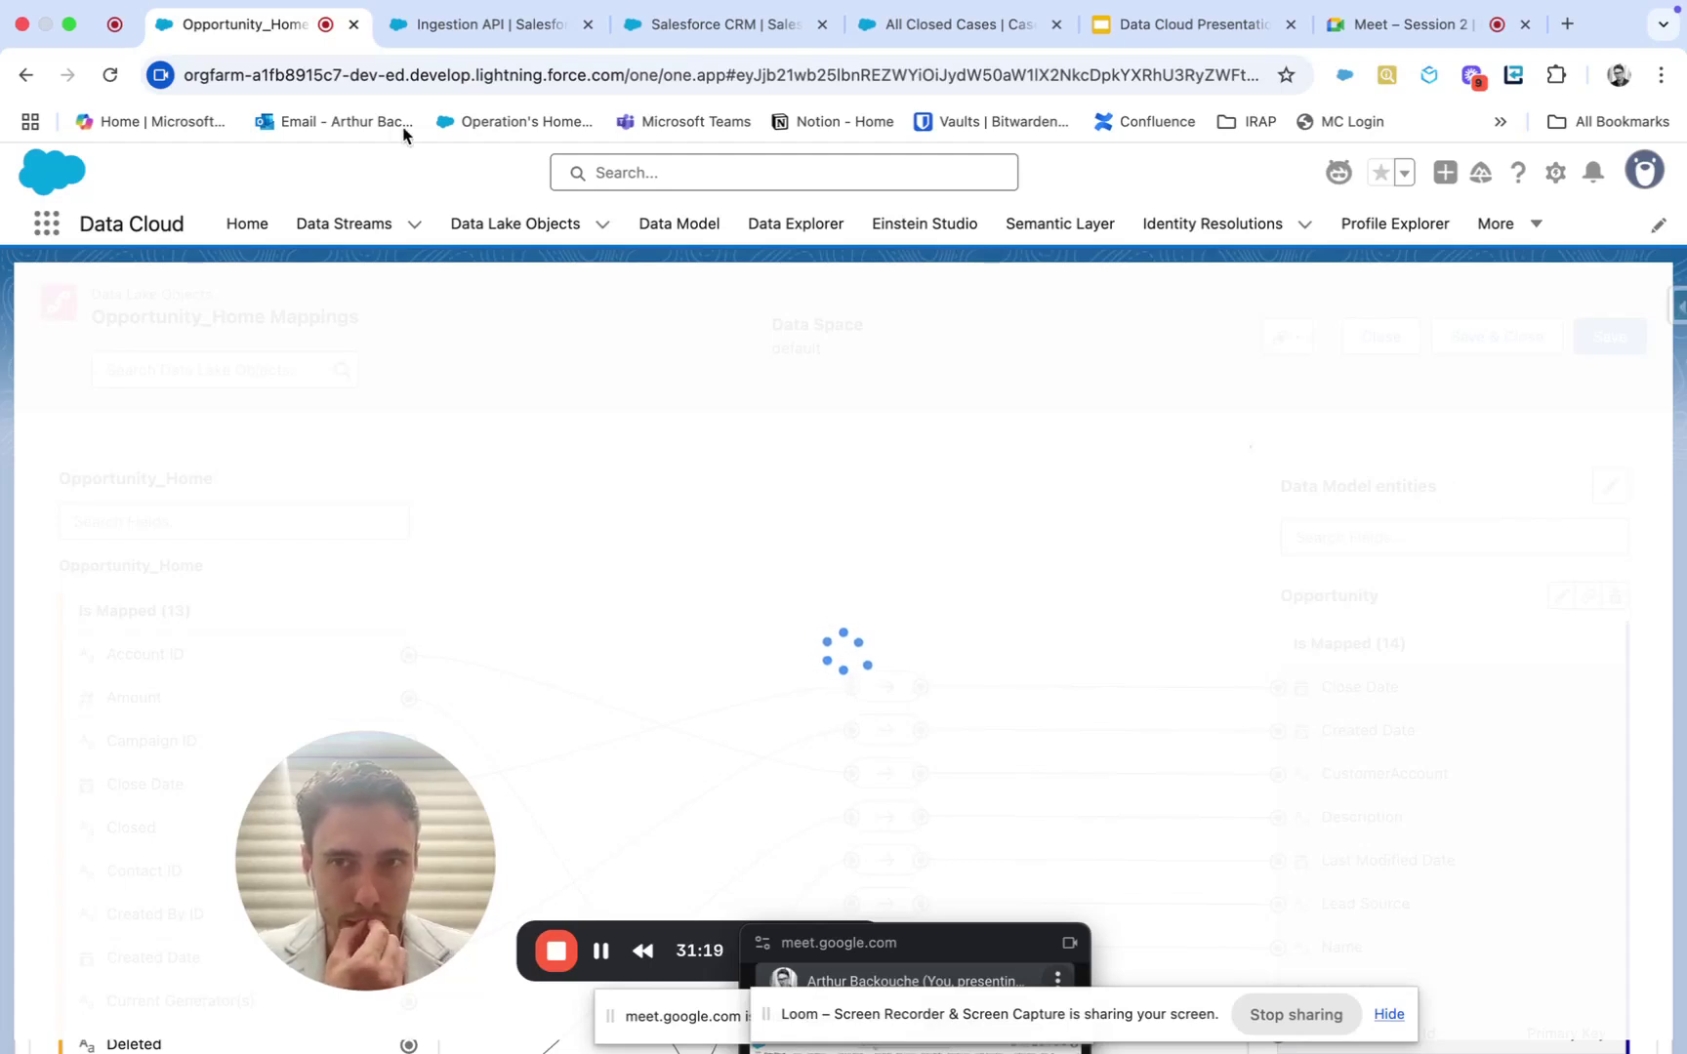
Step: Go back to the data streams list, refresh it and restart the data mapping of Case_Home
{"action": "left_click", "coordinate": [348, 231]}
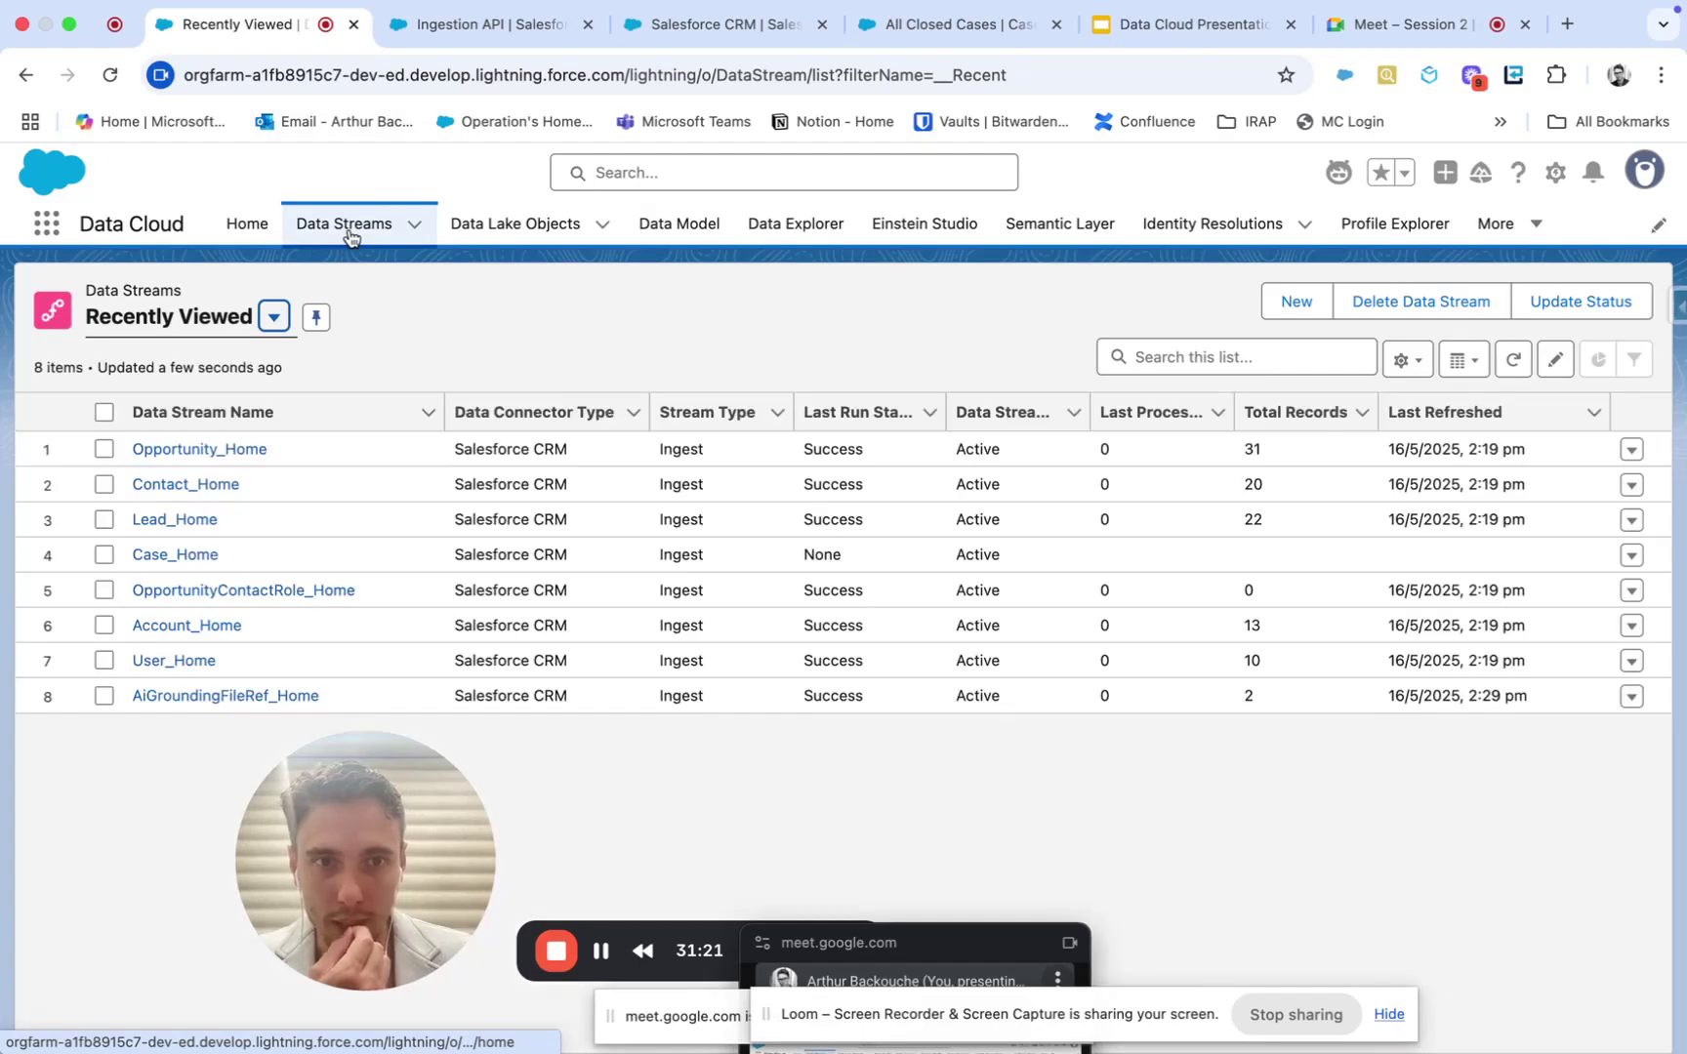
{"action": "left_click", "coordinate": [1515, 361]}
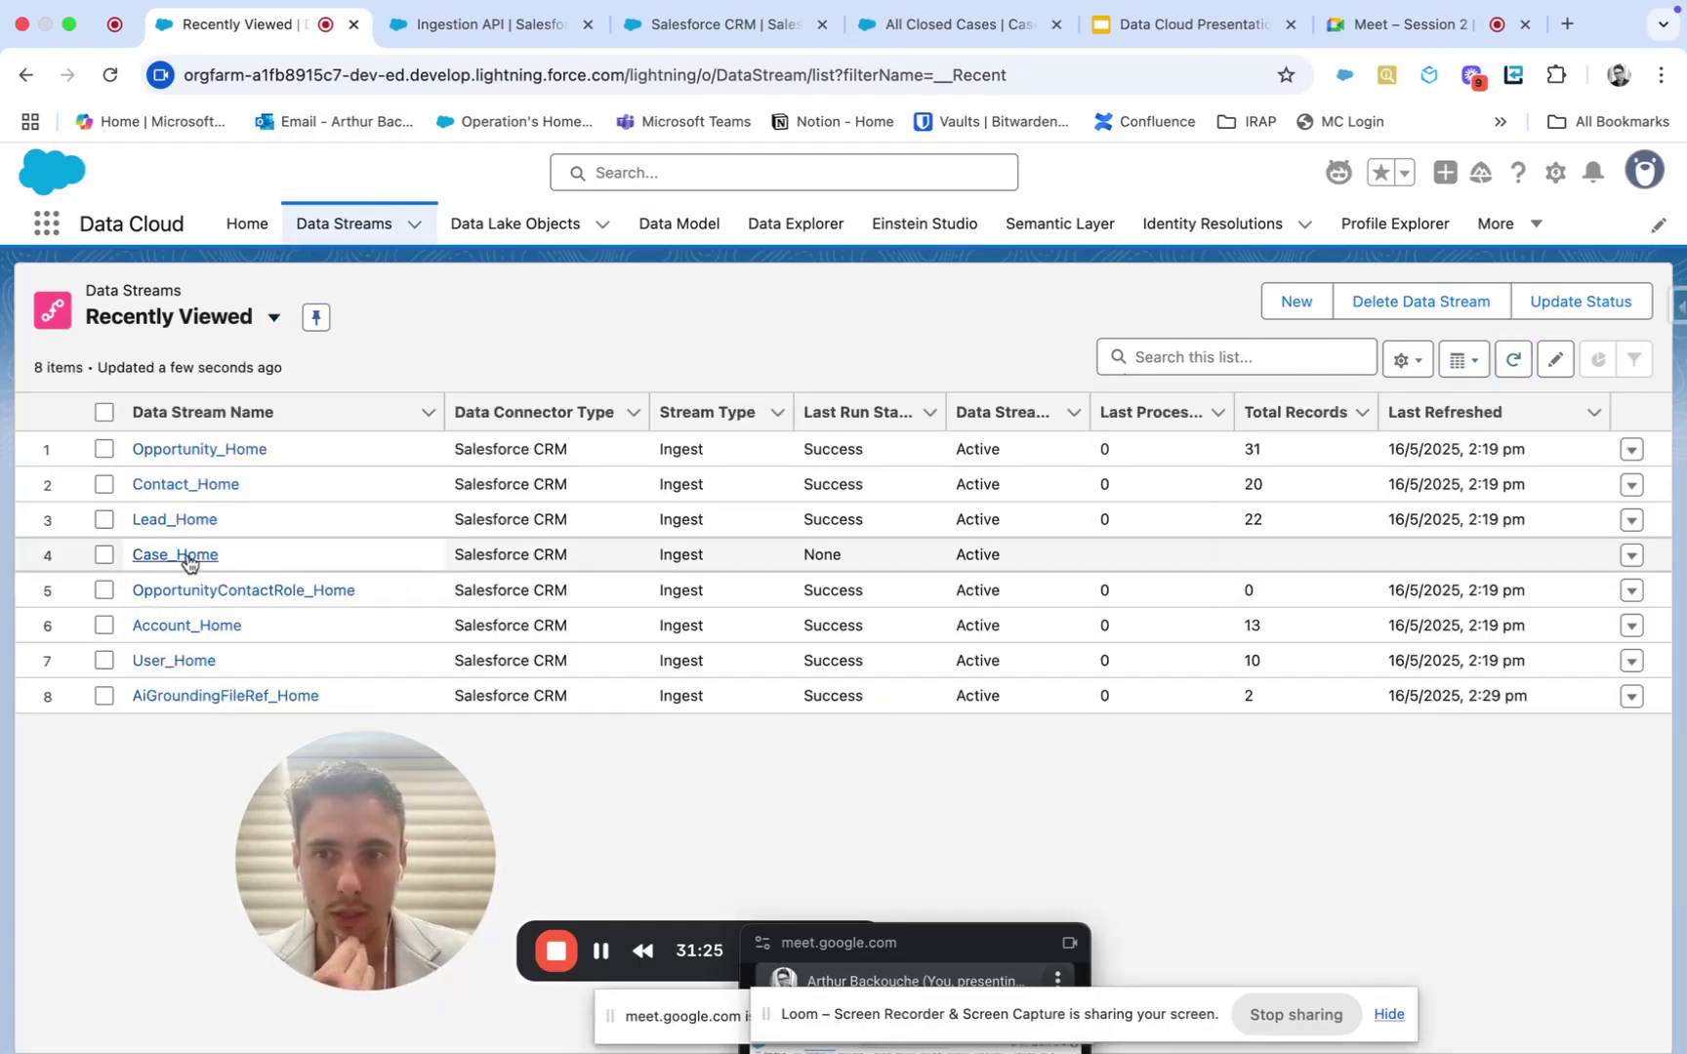
{"action": "left_click", "coordinate": [190, 558]}
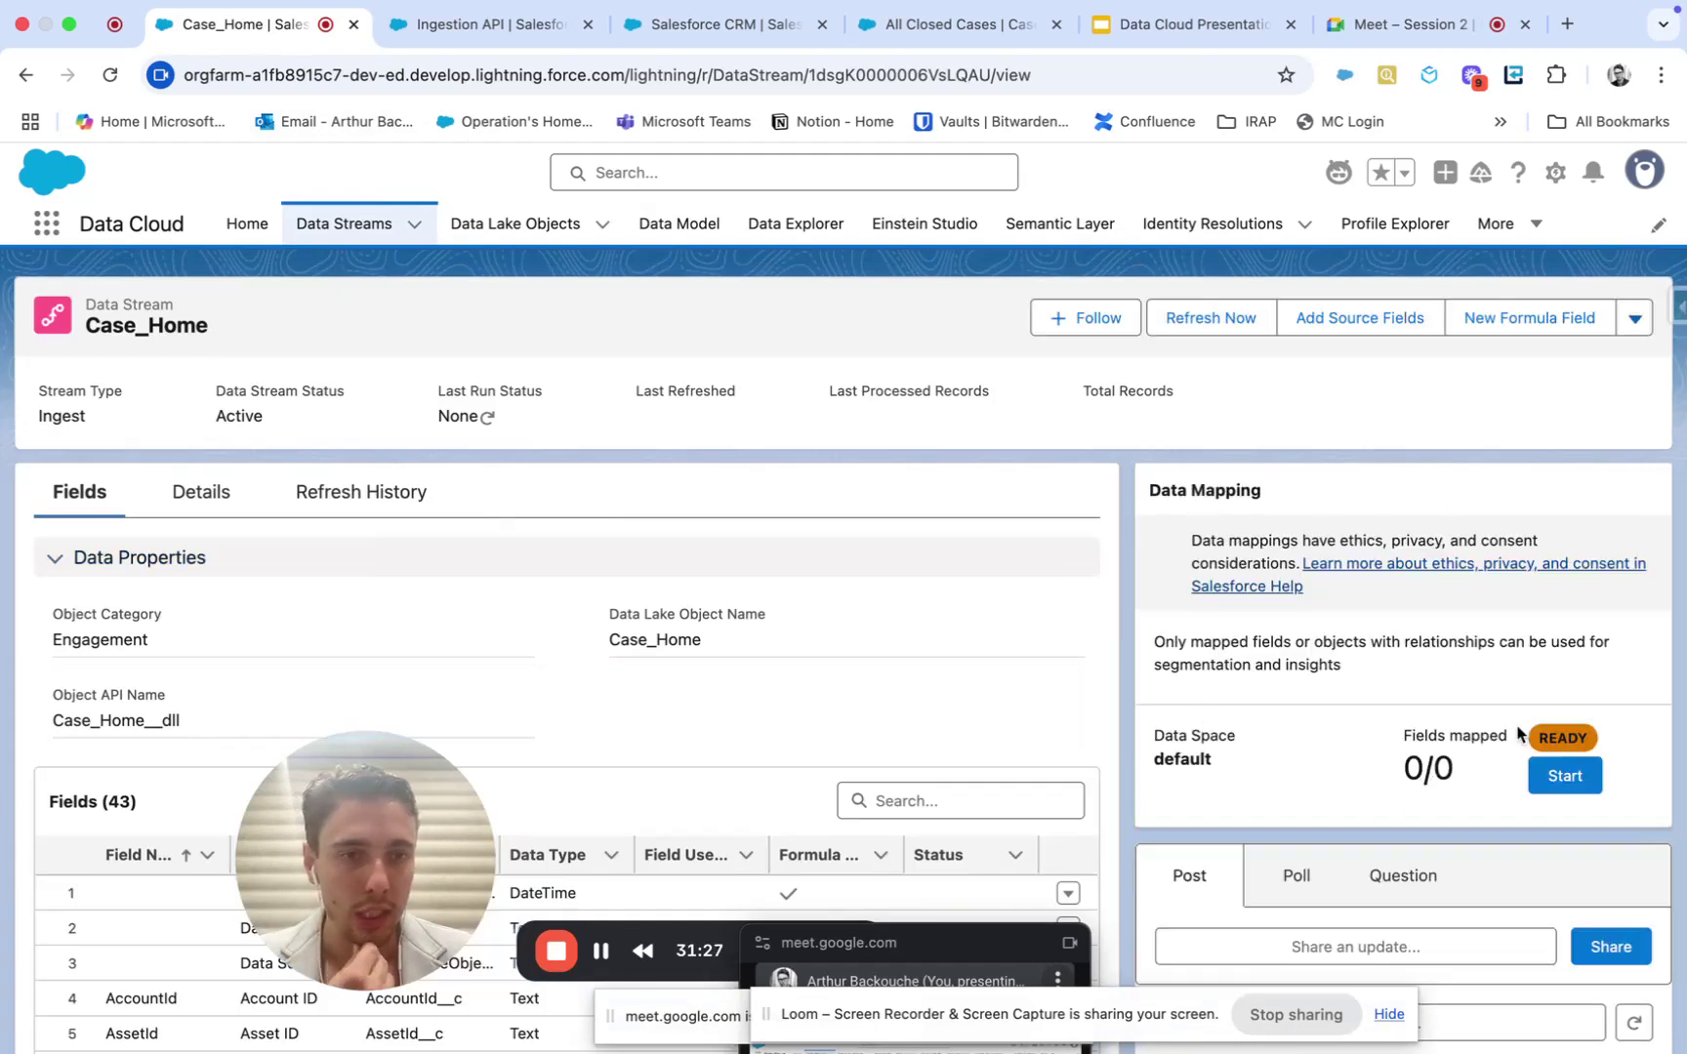
{"action": "left_click", "coordinate": [1572, 786]}
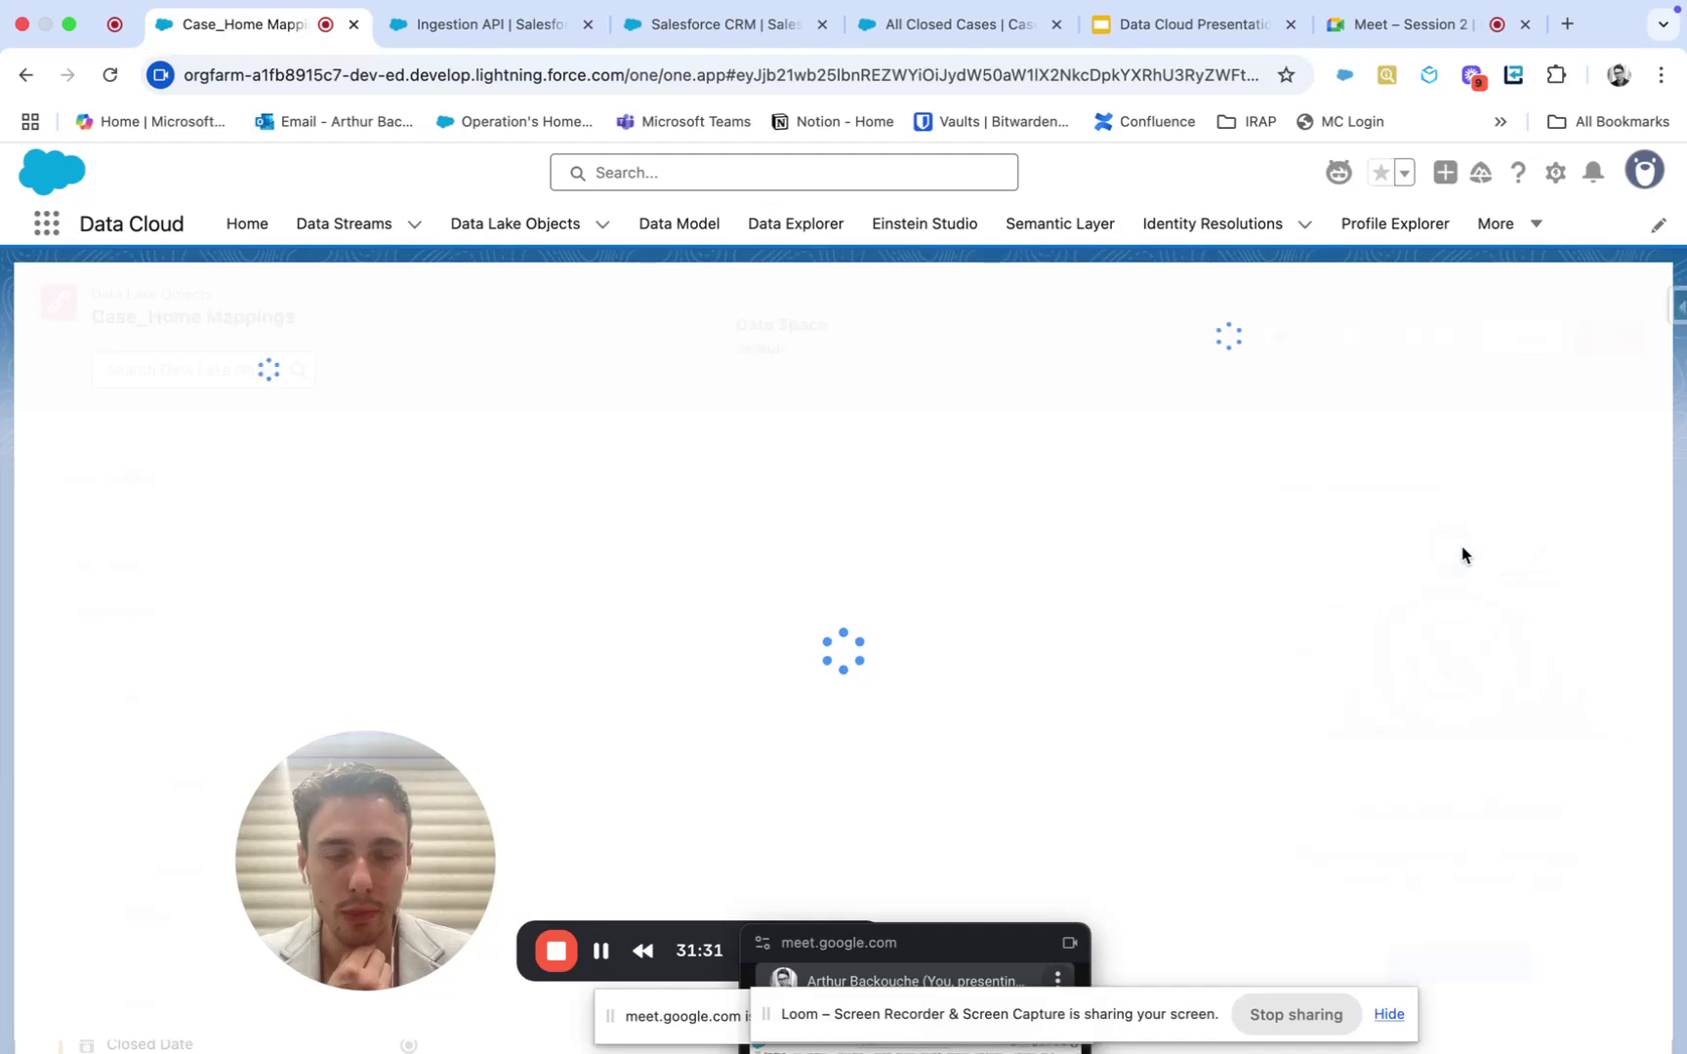
Step: Review Case_Home's unmapped fields and try once more to select target data model objects
{"action": "scroll", "coordinate": [1461, 554], "scroll_direction": "down", "scroll_amount": 5}
{"action": "scroll", "coordinate": [1462, 554], "scroll_direction": "up", "scroll_amount": 1}
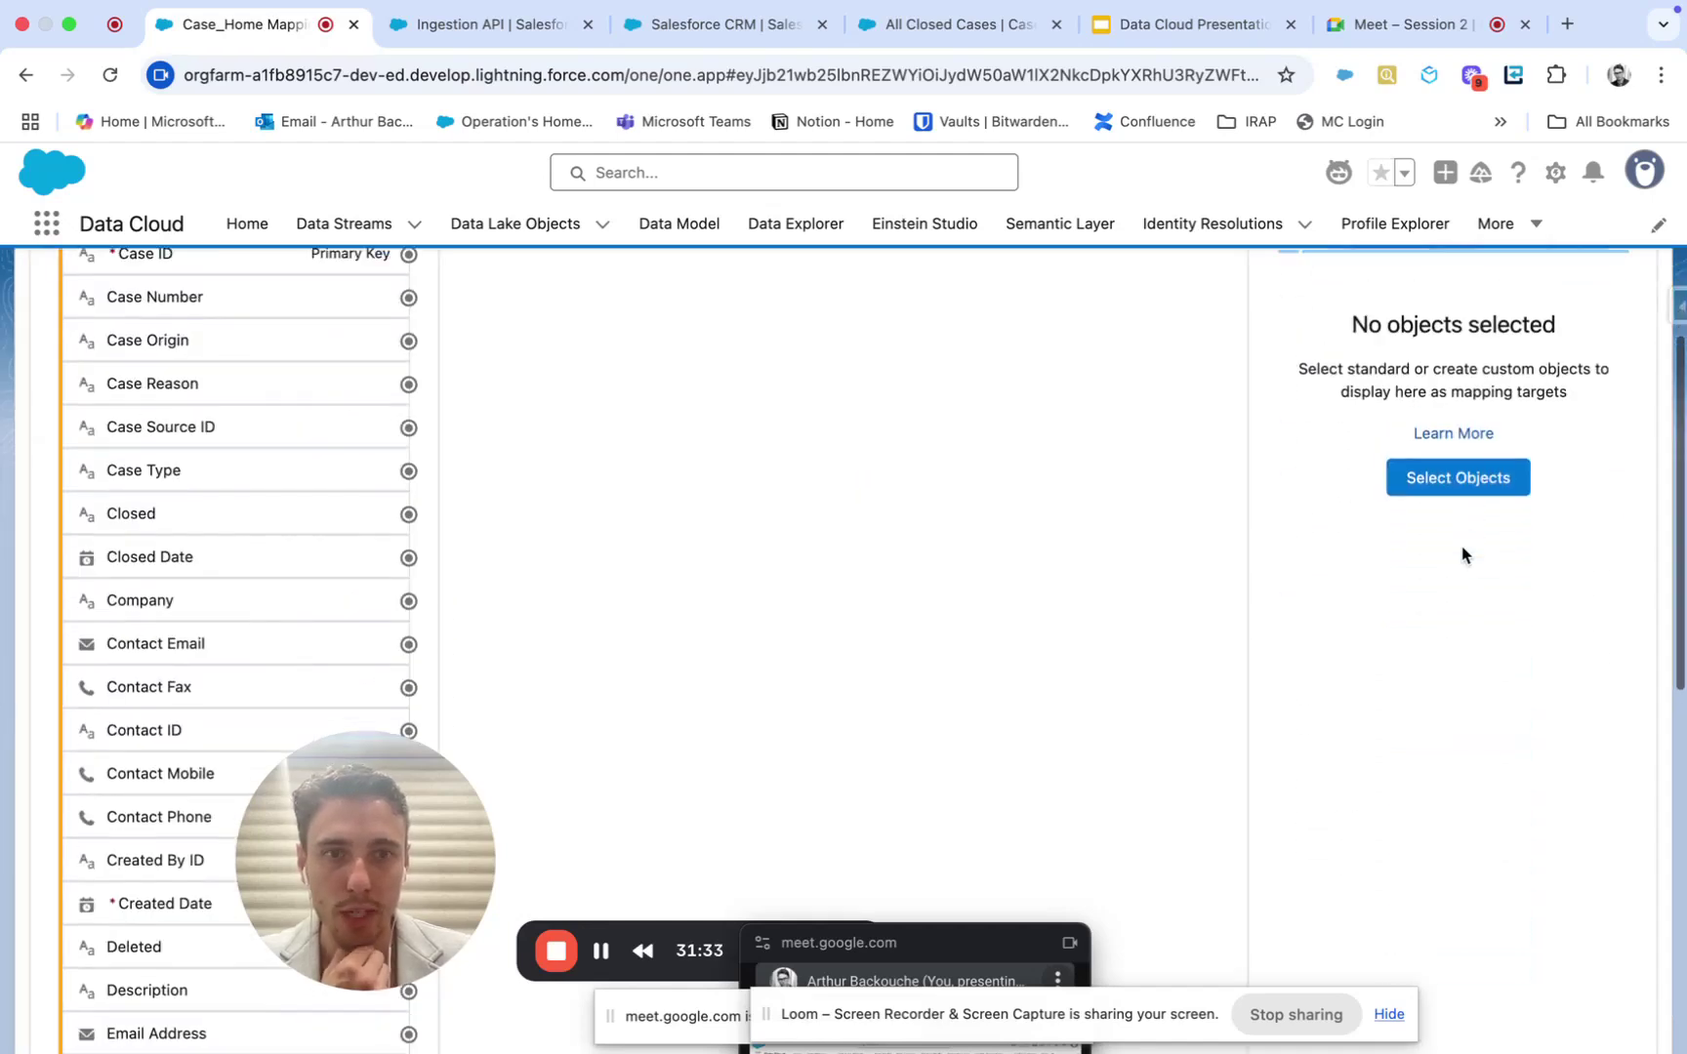
{"action": "scroll", "coordinate": [1504, 426], "scroll_direction": "up", "scroll_amount": 3}
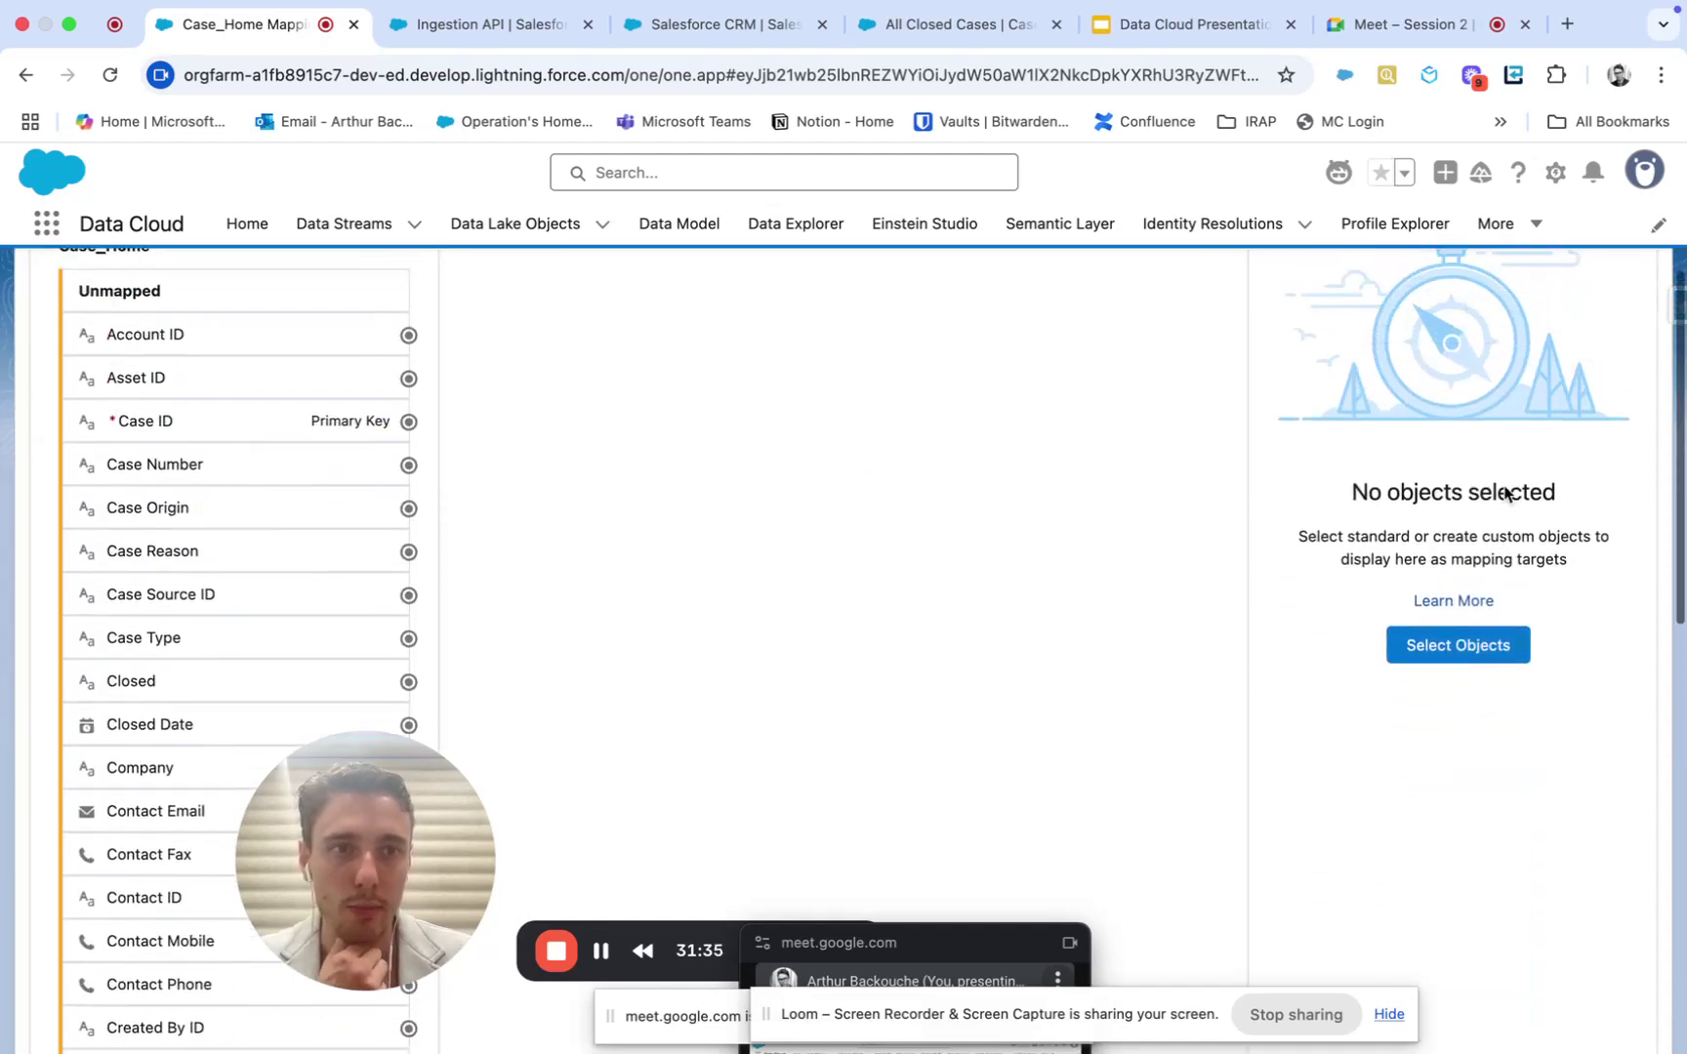
{"action": "left_click", "coordinate": [1501, 649]}
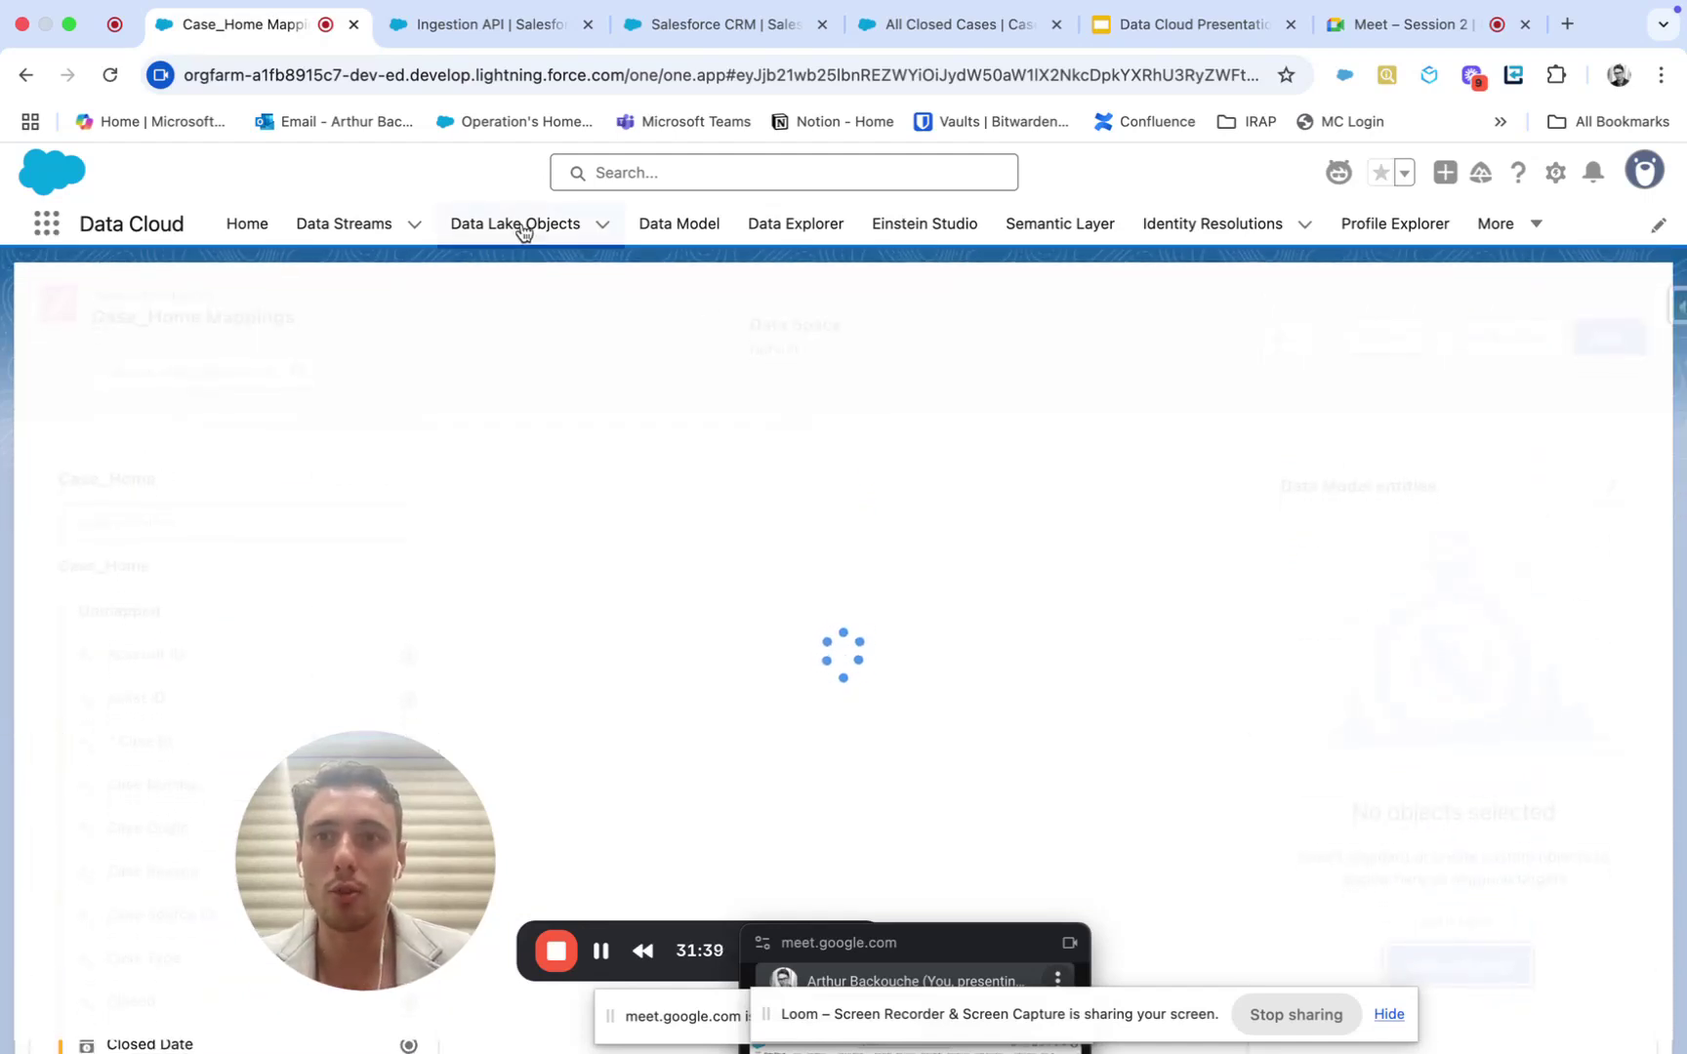
Step: Open the Data Lake Objects list in a separate browser tab and refresh it
{"action": "right_click", "coordinate": [489, 232]}
{"action": "left_click", "coordinate": [518, 230]}
{"action": "left_click", "coordinate": [448, 22]}
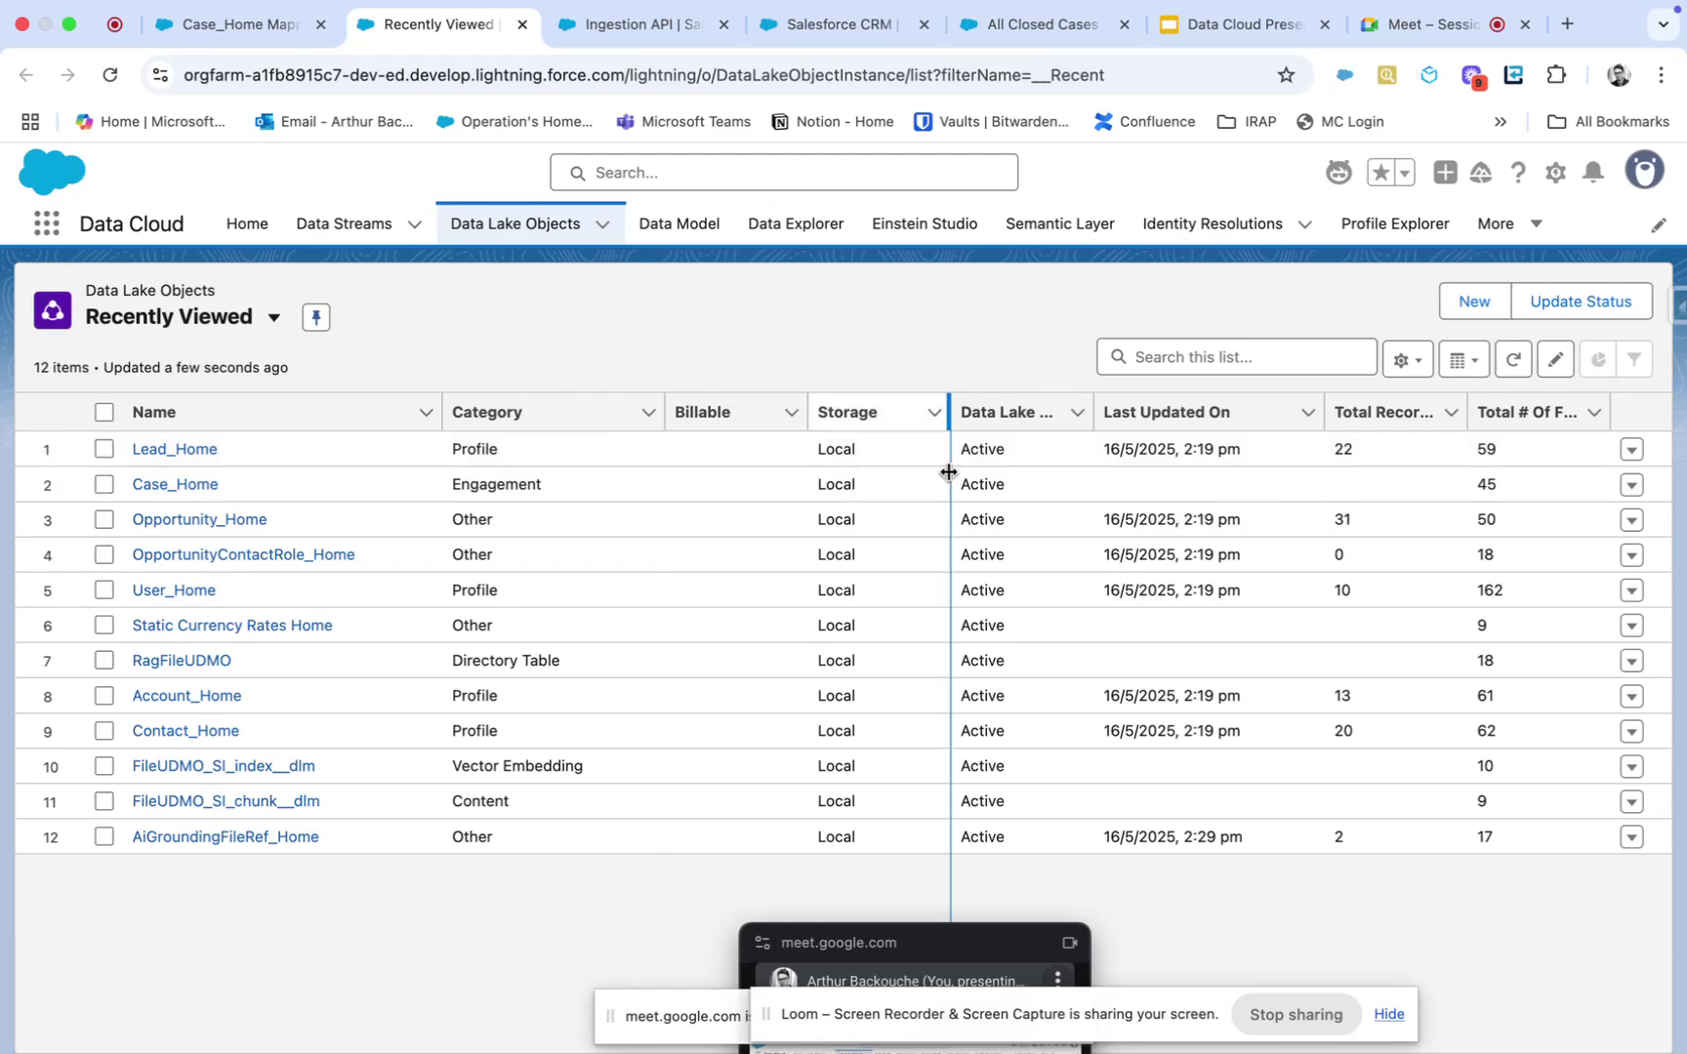
{"action": "left_click", "coordinate": [1511, 362]}
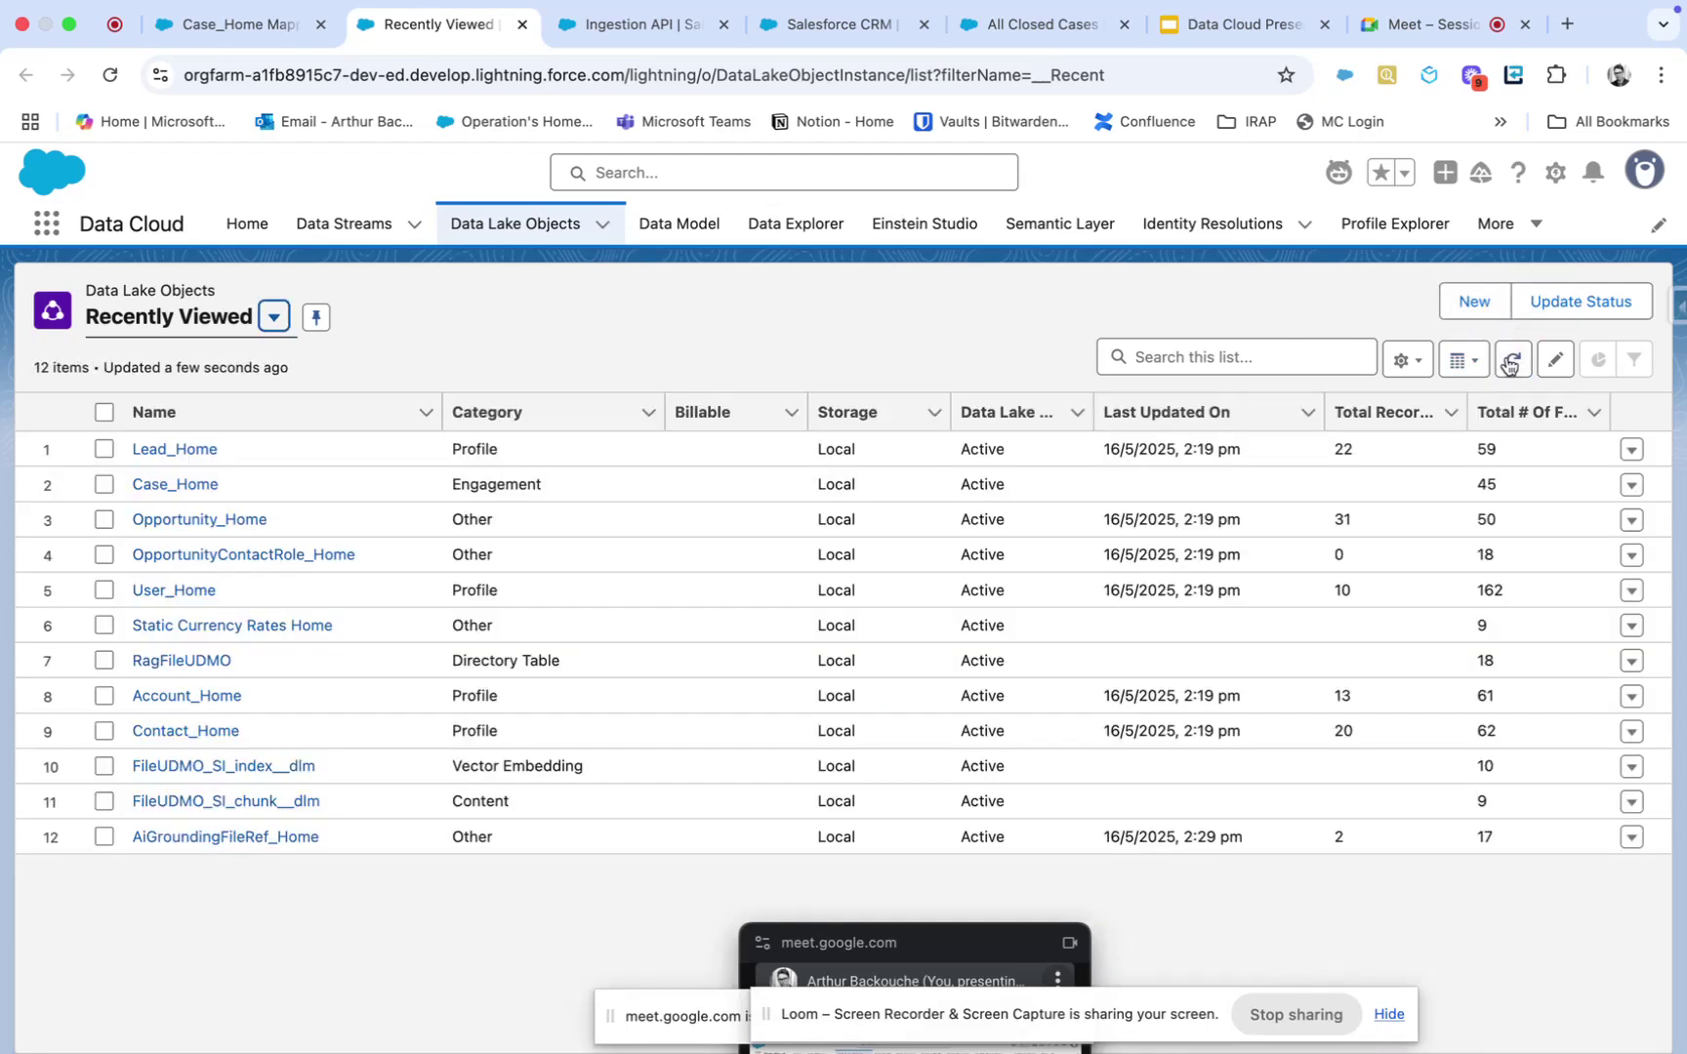
Step: Open the Lead_Home data lake object and bring up its existing data mapping for review
{"action": "left_click", "coordinate": [177, 449]}
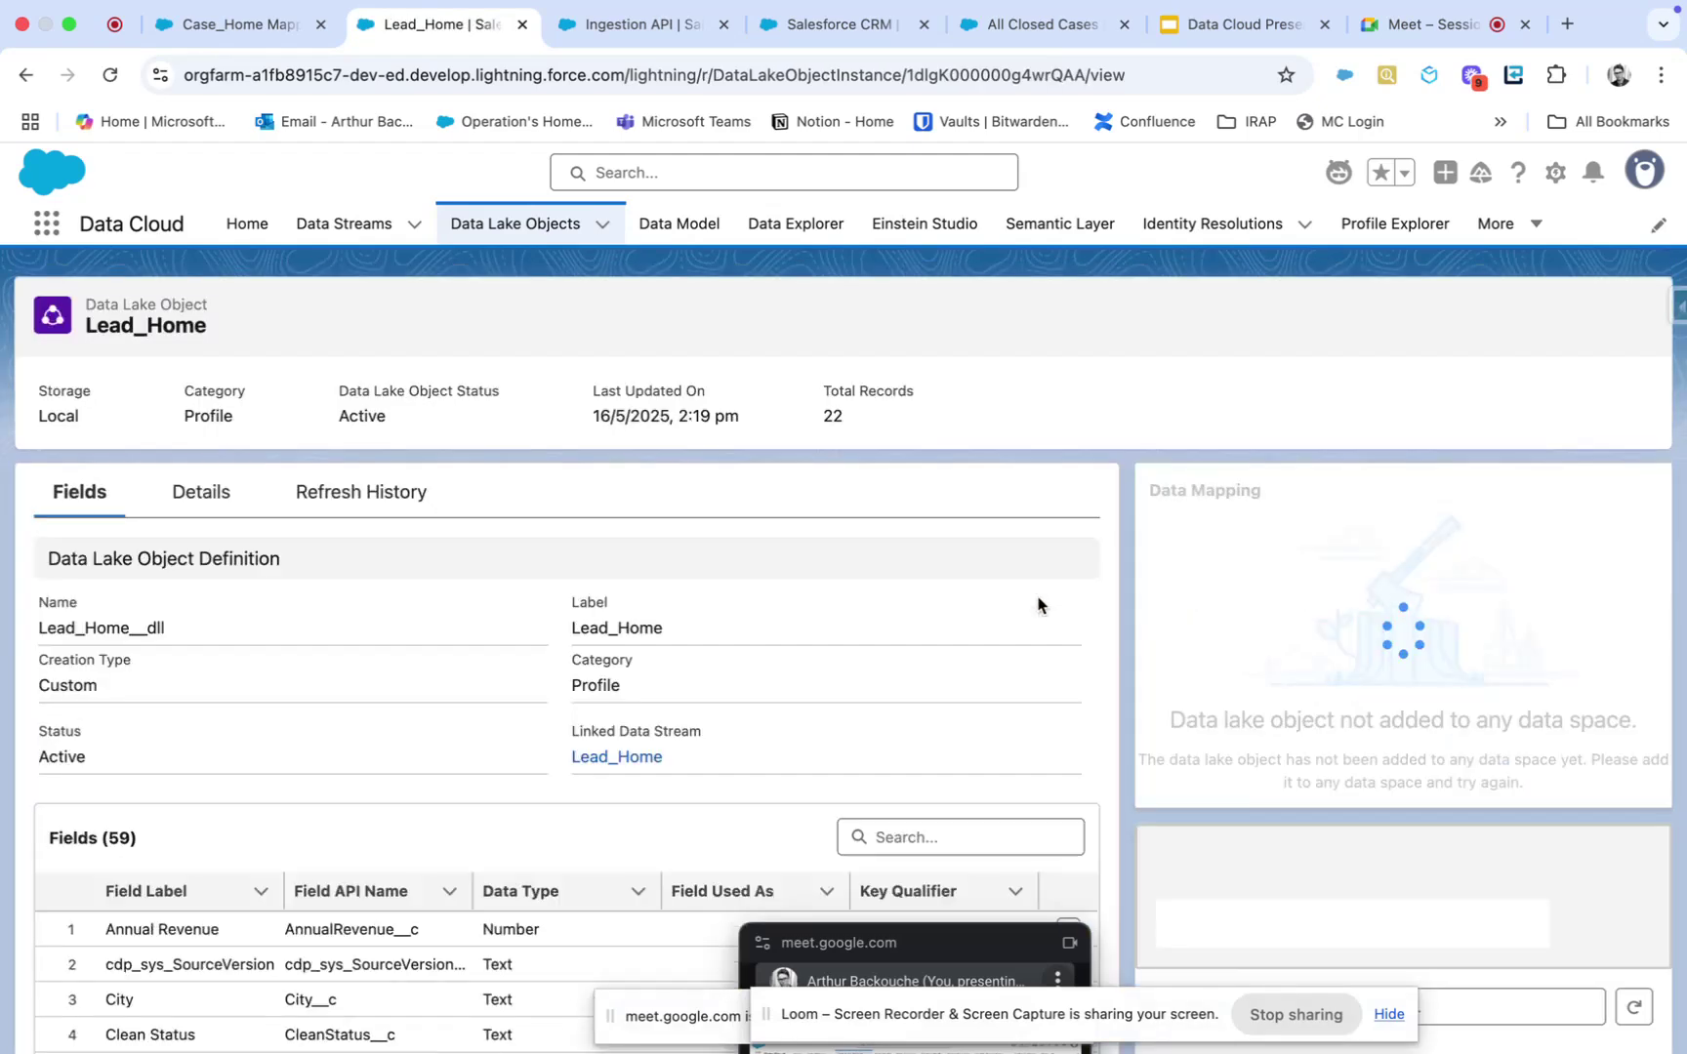
{"action": "scroll", "coordinate": [1418, 656], "scroll_direction": "down", "scroll_amount": 1}
{"action": "scroll", "coordinate": [1418, 659], "scroll_direction": "down", "scroll_amount": 1}
{"action": "left_click", "coordinate": [1578, 680]}
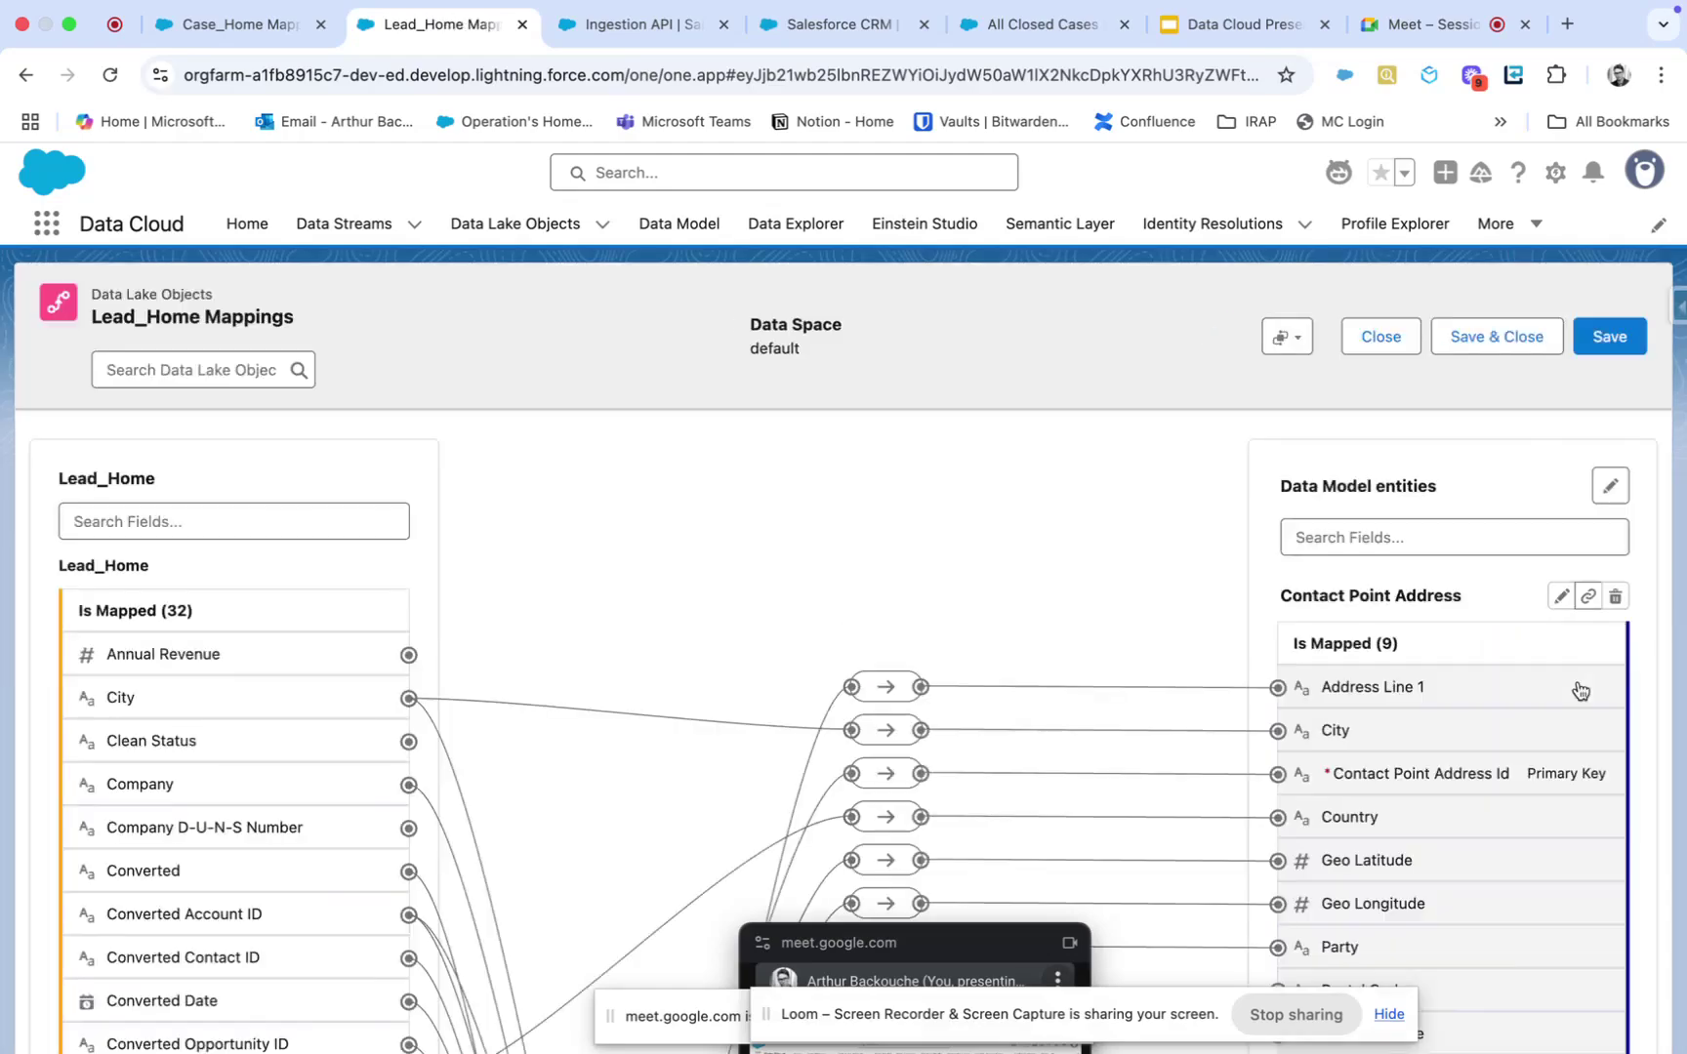
Step: Examine how Lead_Home fields map to the Contact Point Address, Contact Point Email, Contact Point Phone, Individual and Lead objects
{"action": "scroll", "coordinate": [1401, 792], "scroll_direction": "down", "scroll_amount": 10}
{"action": "scroll", "coordinate": [1401, 792], "scroll_direction": "down", "scroll_amount": 8}
{"action": "scroll", "coordinate": [1401, 793], "scroll_direction": "up", "scroll_amount": 8}
{"action": "scroll", "coordinate": [425, 531], "scroll_direction": "up", "scroll_amount": 10}
{"action": "scroll", "coordinate": [1412, 647], "scroll_direction": "down", "scroll_amount": 1}
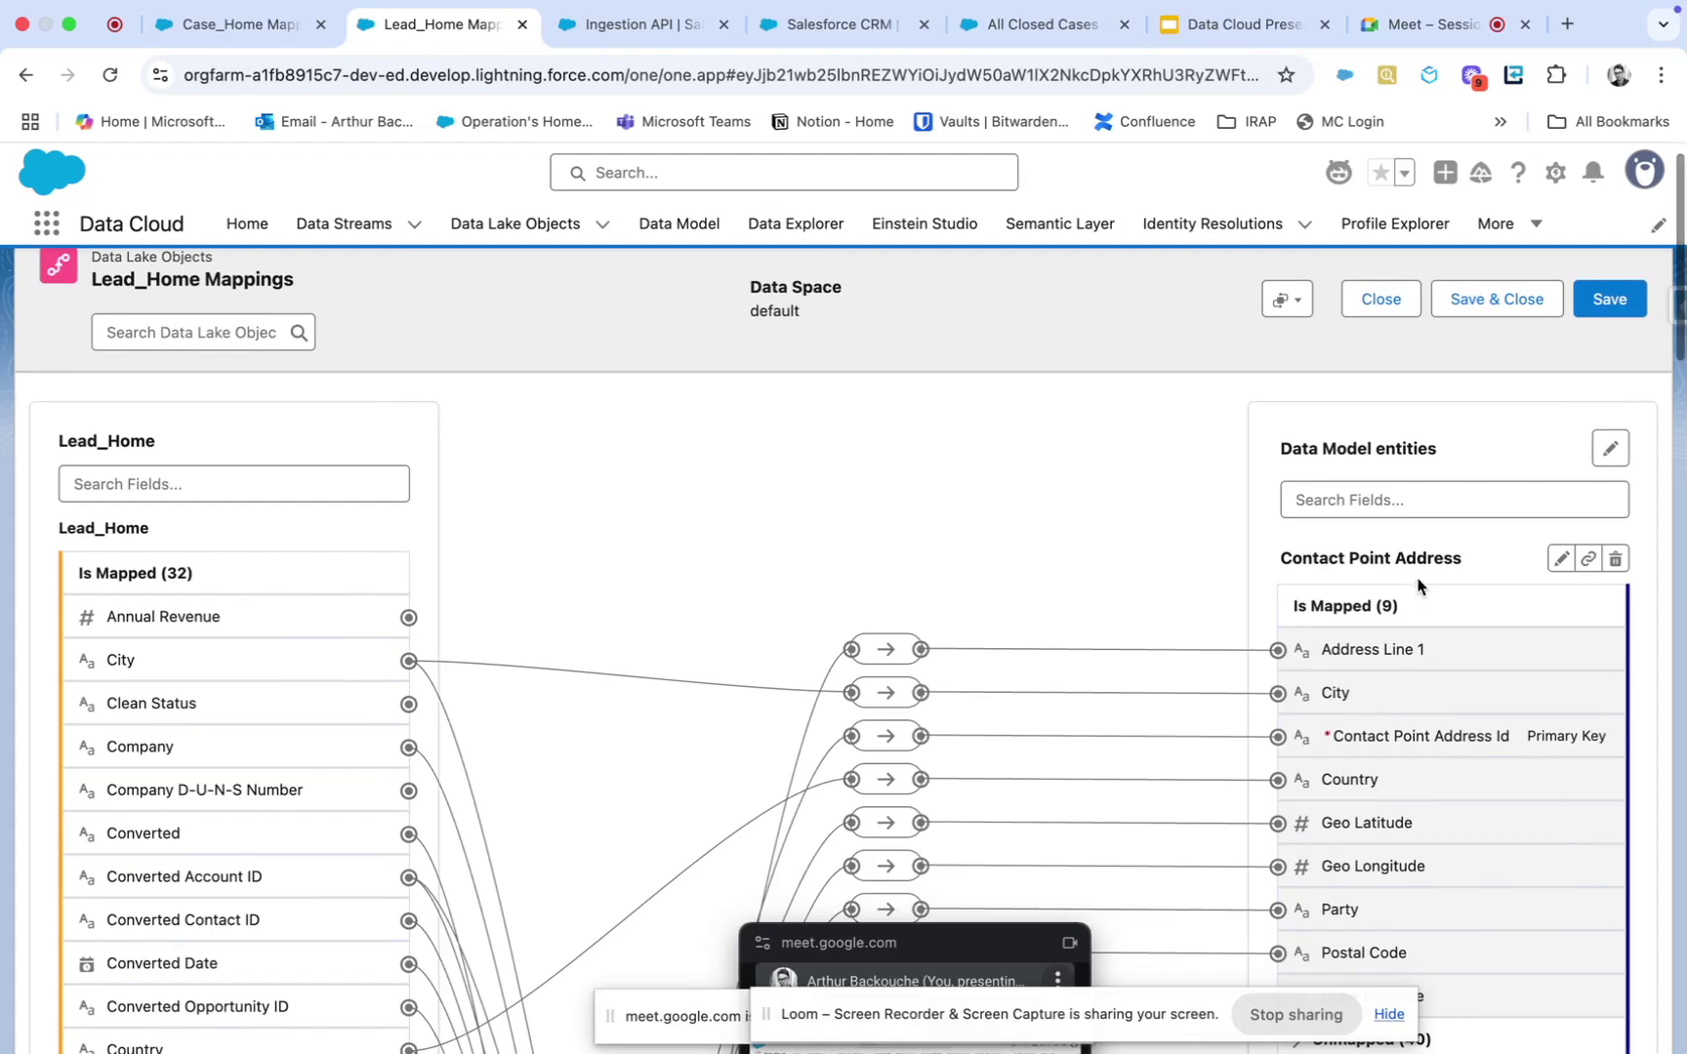
{"action": "scroll", "coordinate": [1425, 583], "scroll_direction": "down", "scroll_amount": 2}
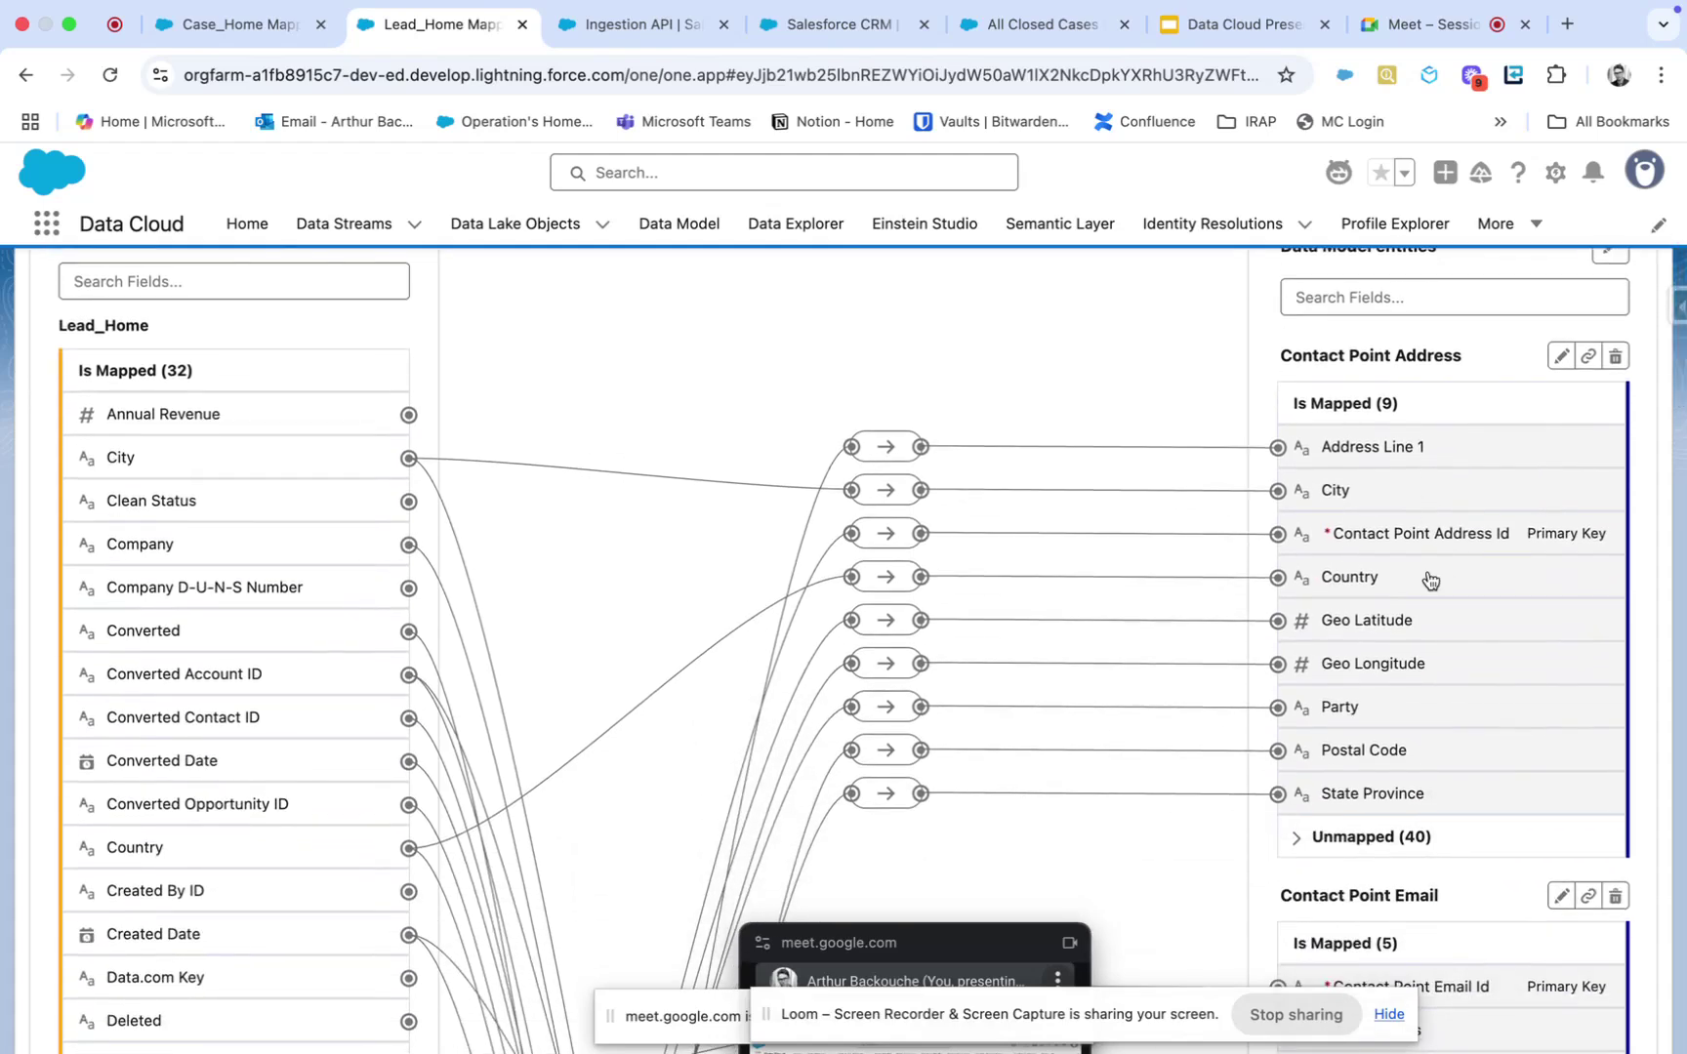
{"action": "scroll", "coordinate": [1430, 581], "scroll_direction": "down", "scroll_amount": 4}
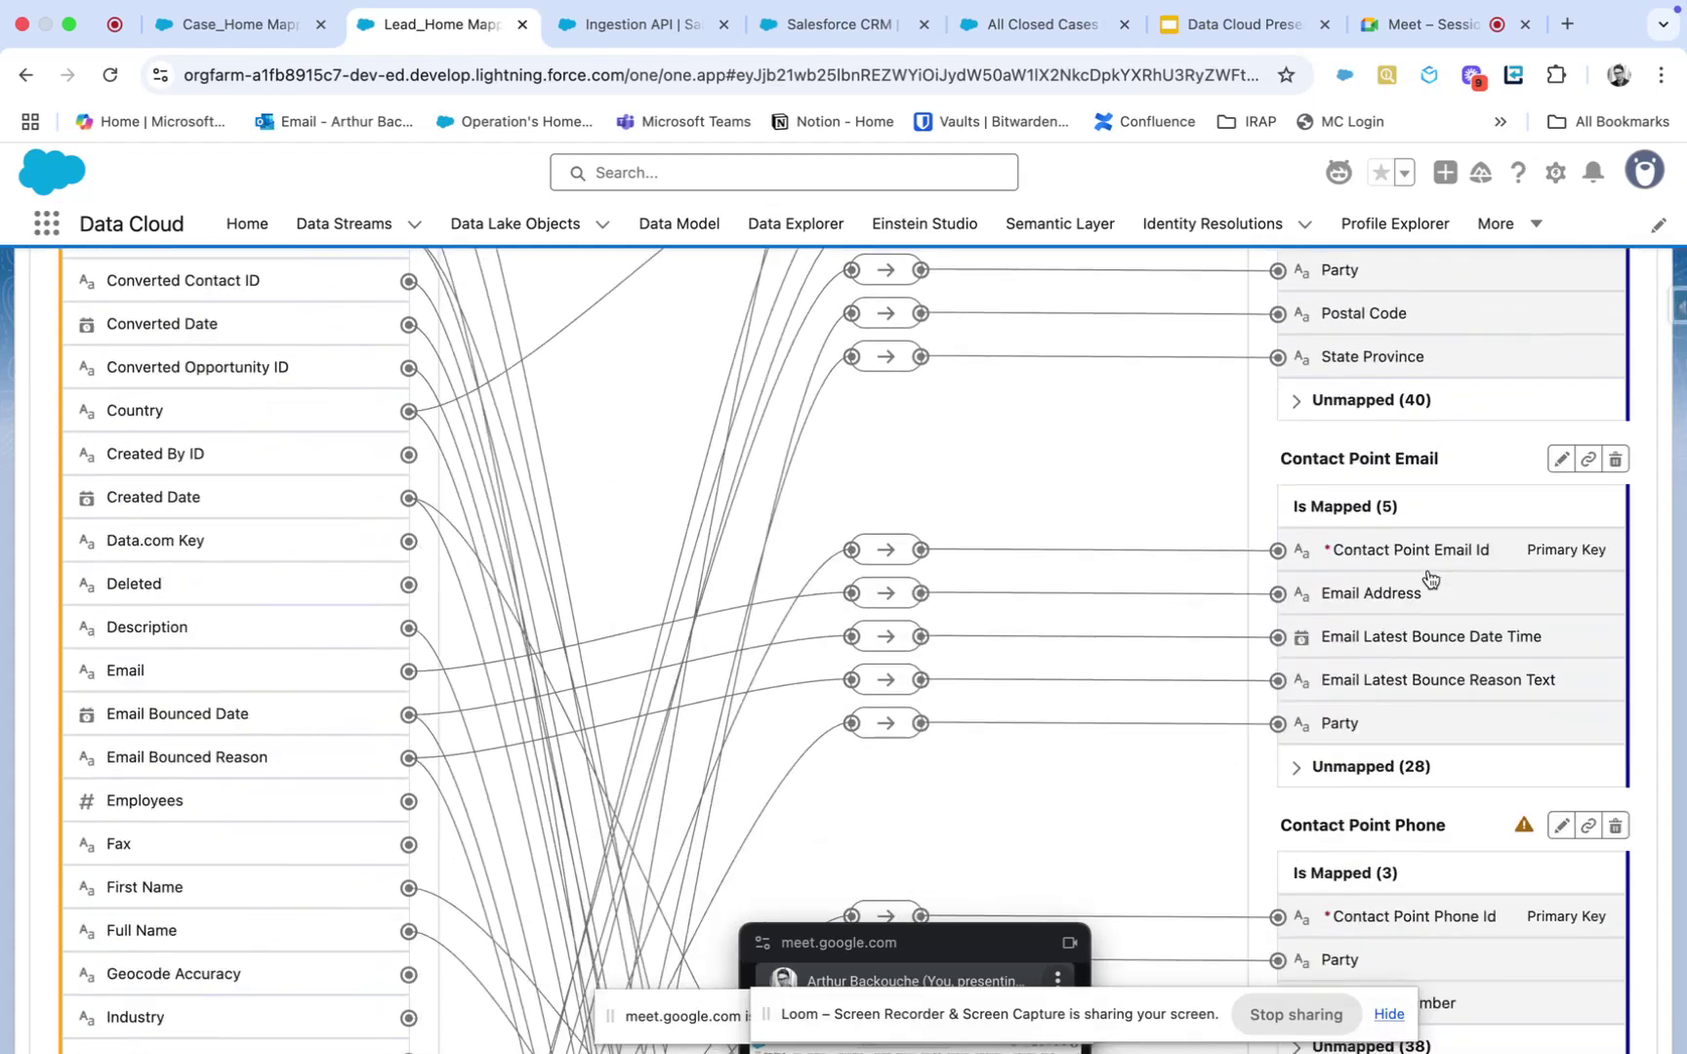
{"action": "scroll", "coordinate": [1430, 579], "scroll_direction": "down", "scroll_amount": 3}
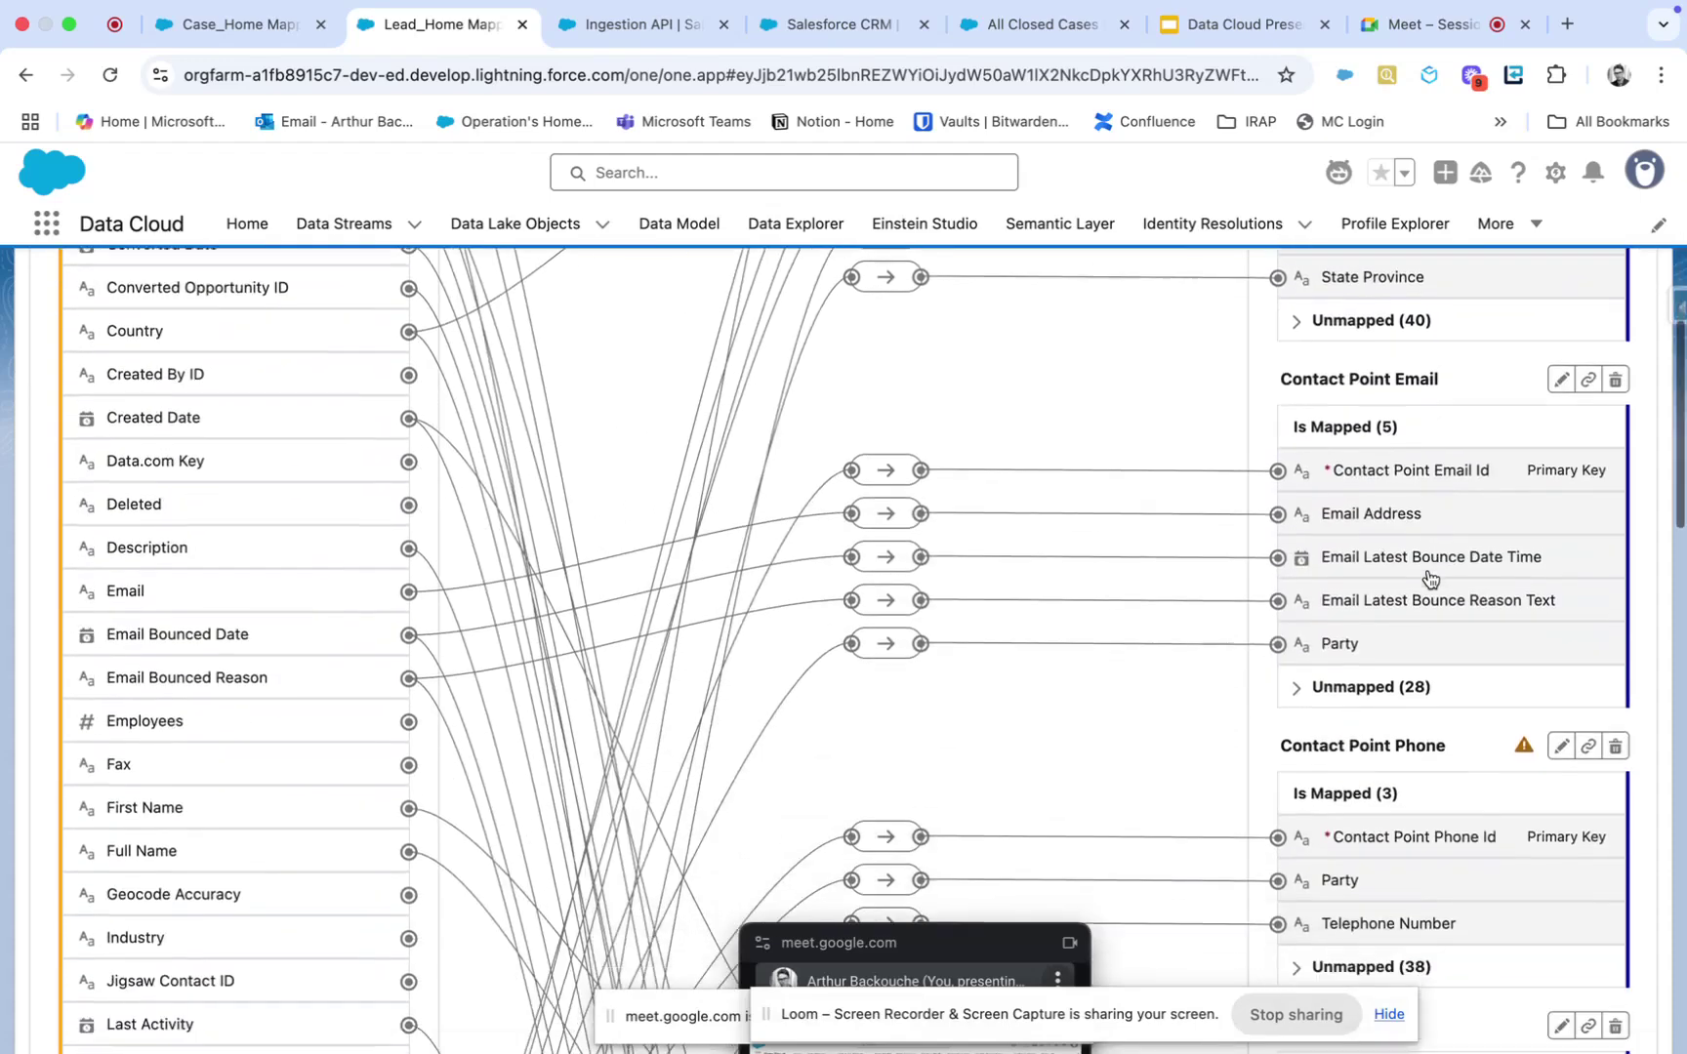
{"action": "scroll", "coordinate": [1430, 579], "scroll_direction": "down", "scroll_amount": 4}
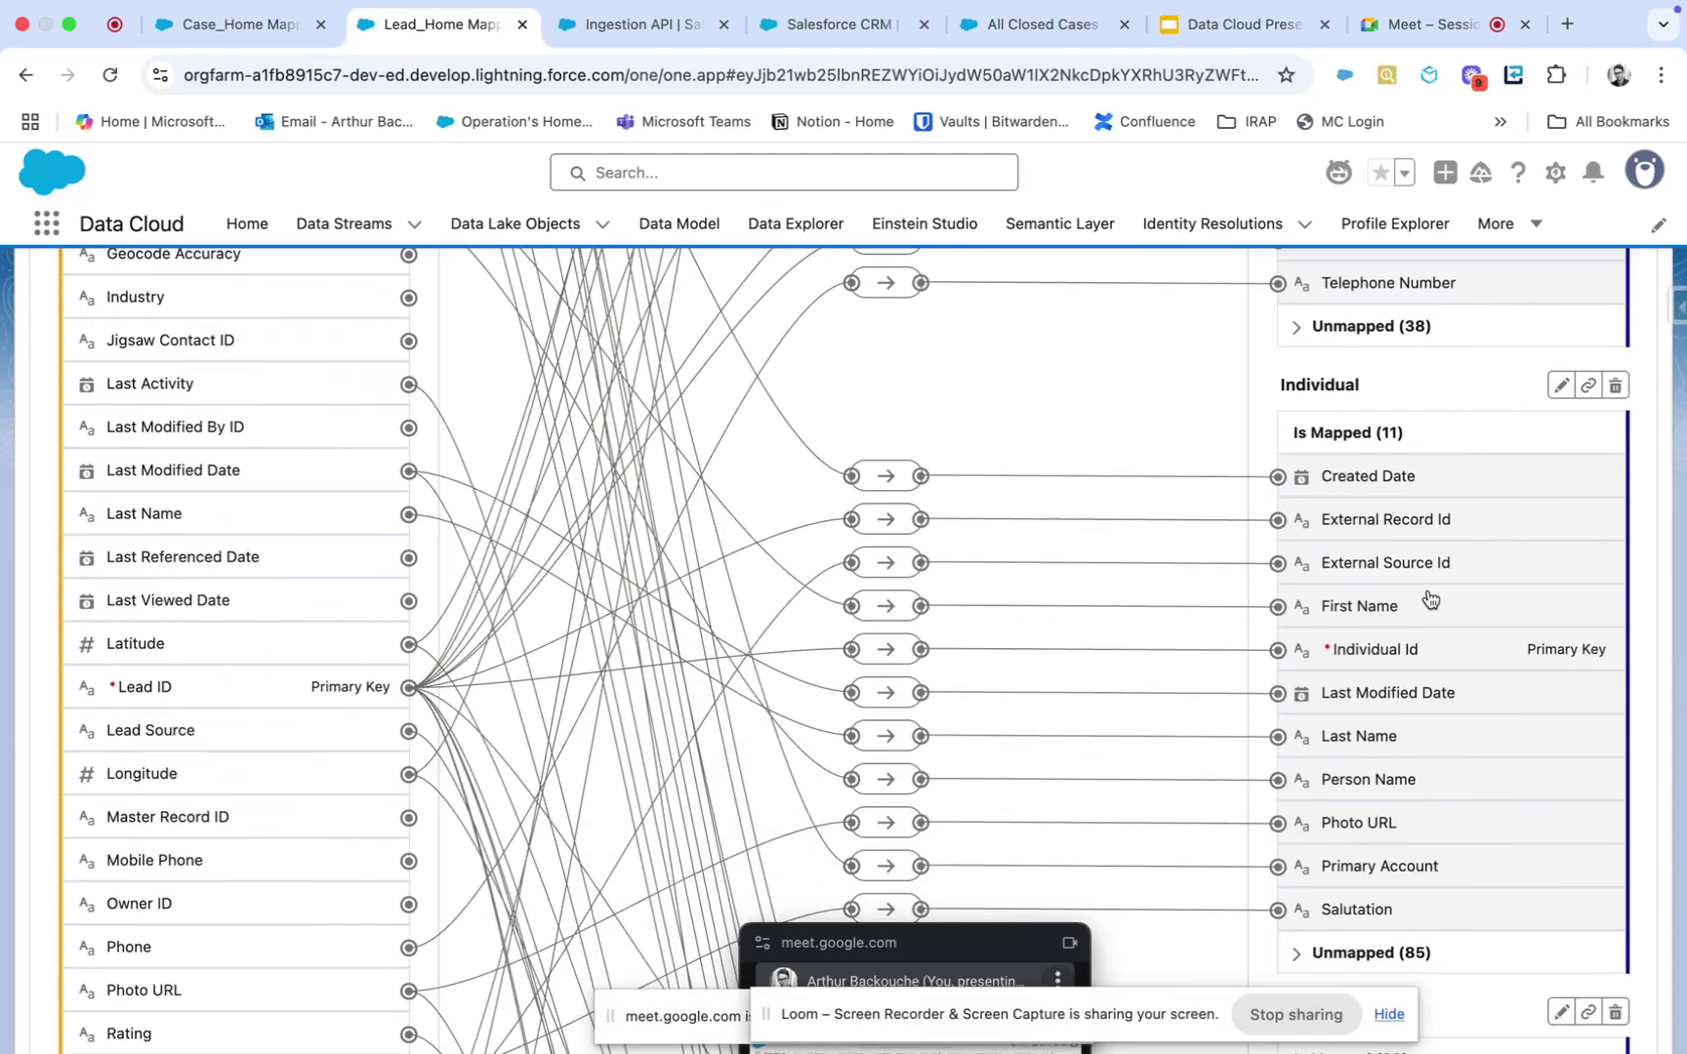
{"action": "scroll", "coordinate": [1430, 598], "scroll_direction": "down", "scroll_amount": 1}
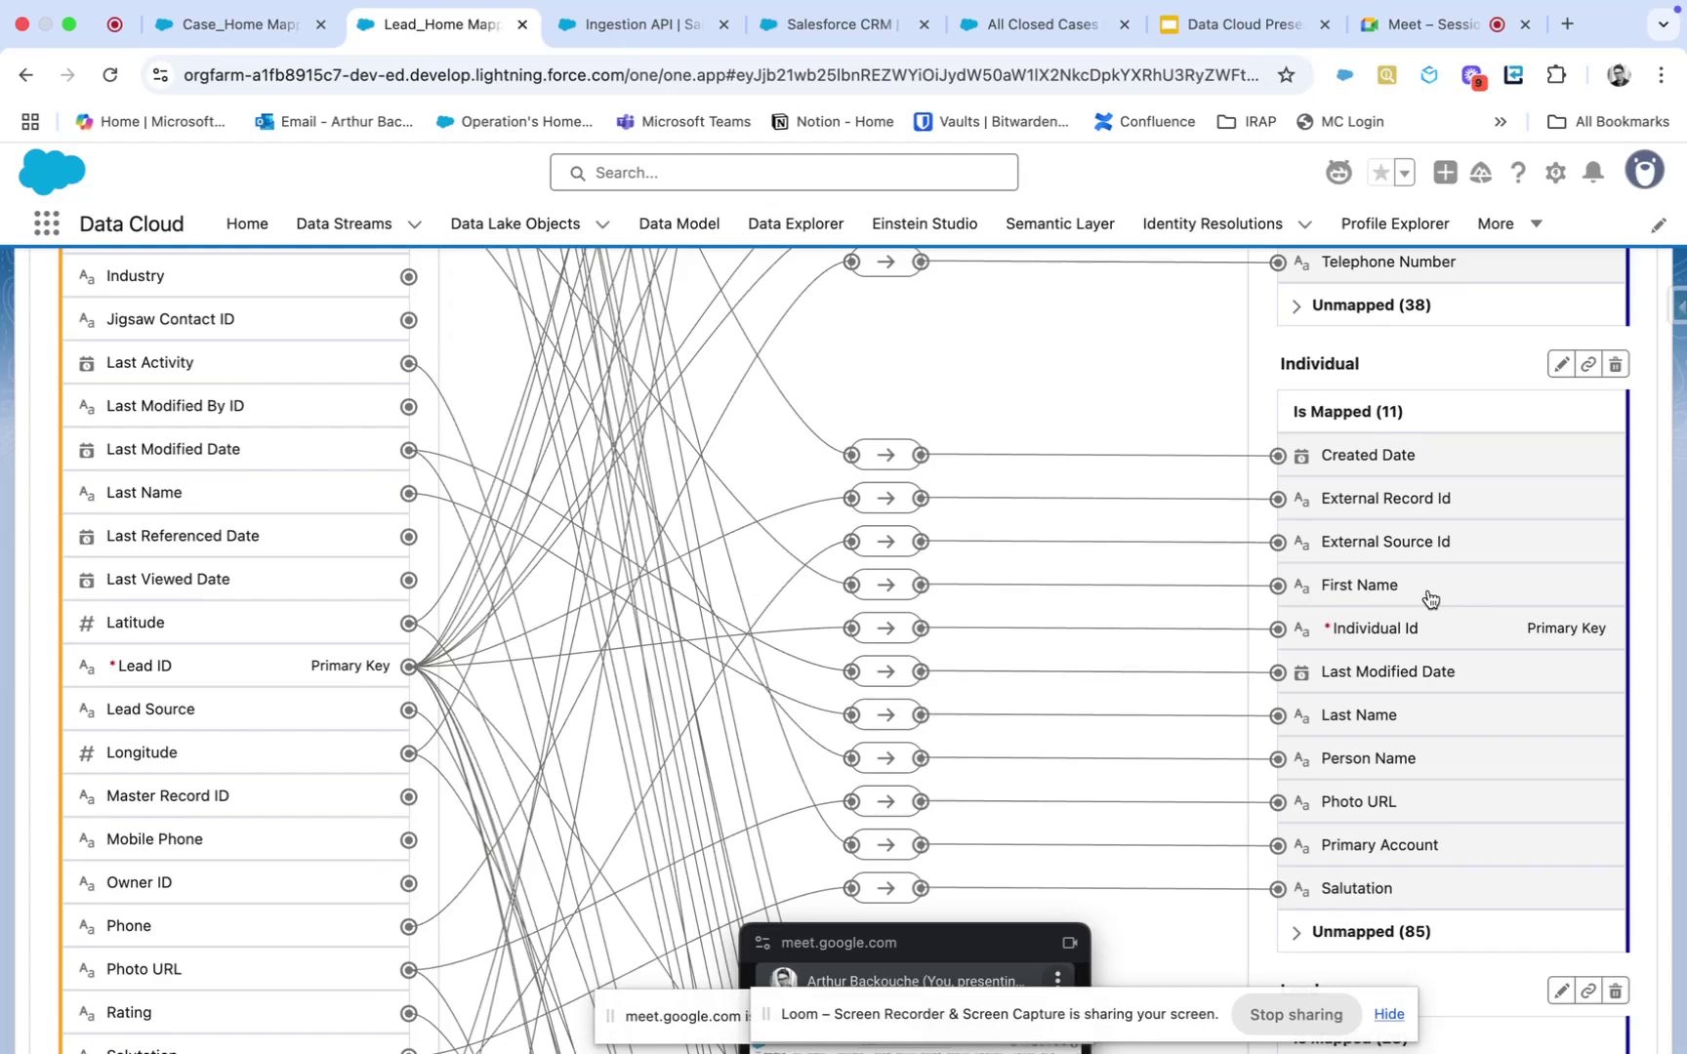
{"action": "scroll", "coordinate": [1430, 599], "scroll_direction": "down", "scroll_amount": 5}
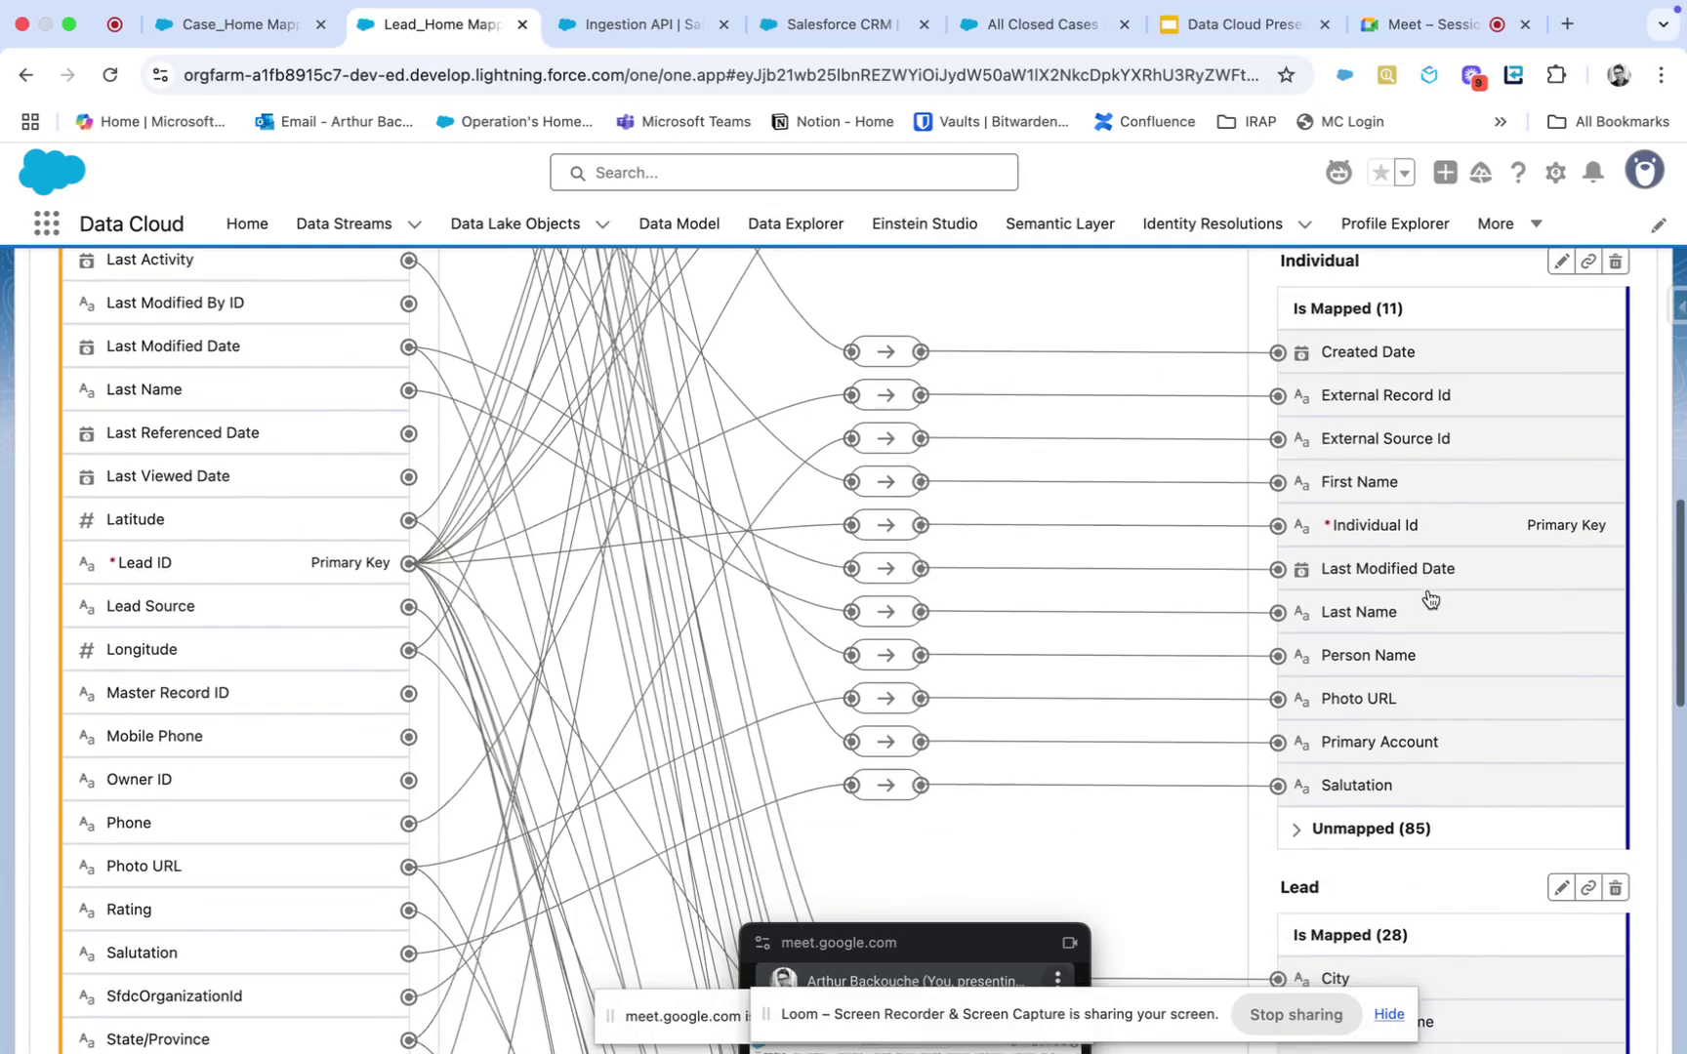
Step: Examine how Lead_Home fields map to the Individual, Lead and Party objects
{"action": "scroll", "coordinate": [1430, 599], "scroll_direction": "down", "scroll_amount": 1}
{"action": "scroll", "coordinate": [1430, 598], "scroll_direction": "up", "scroll_amount": 2}
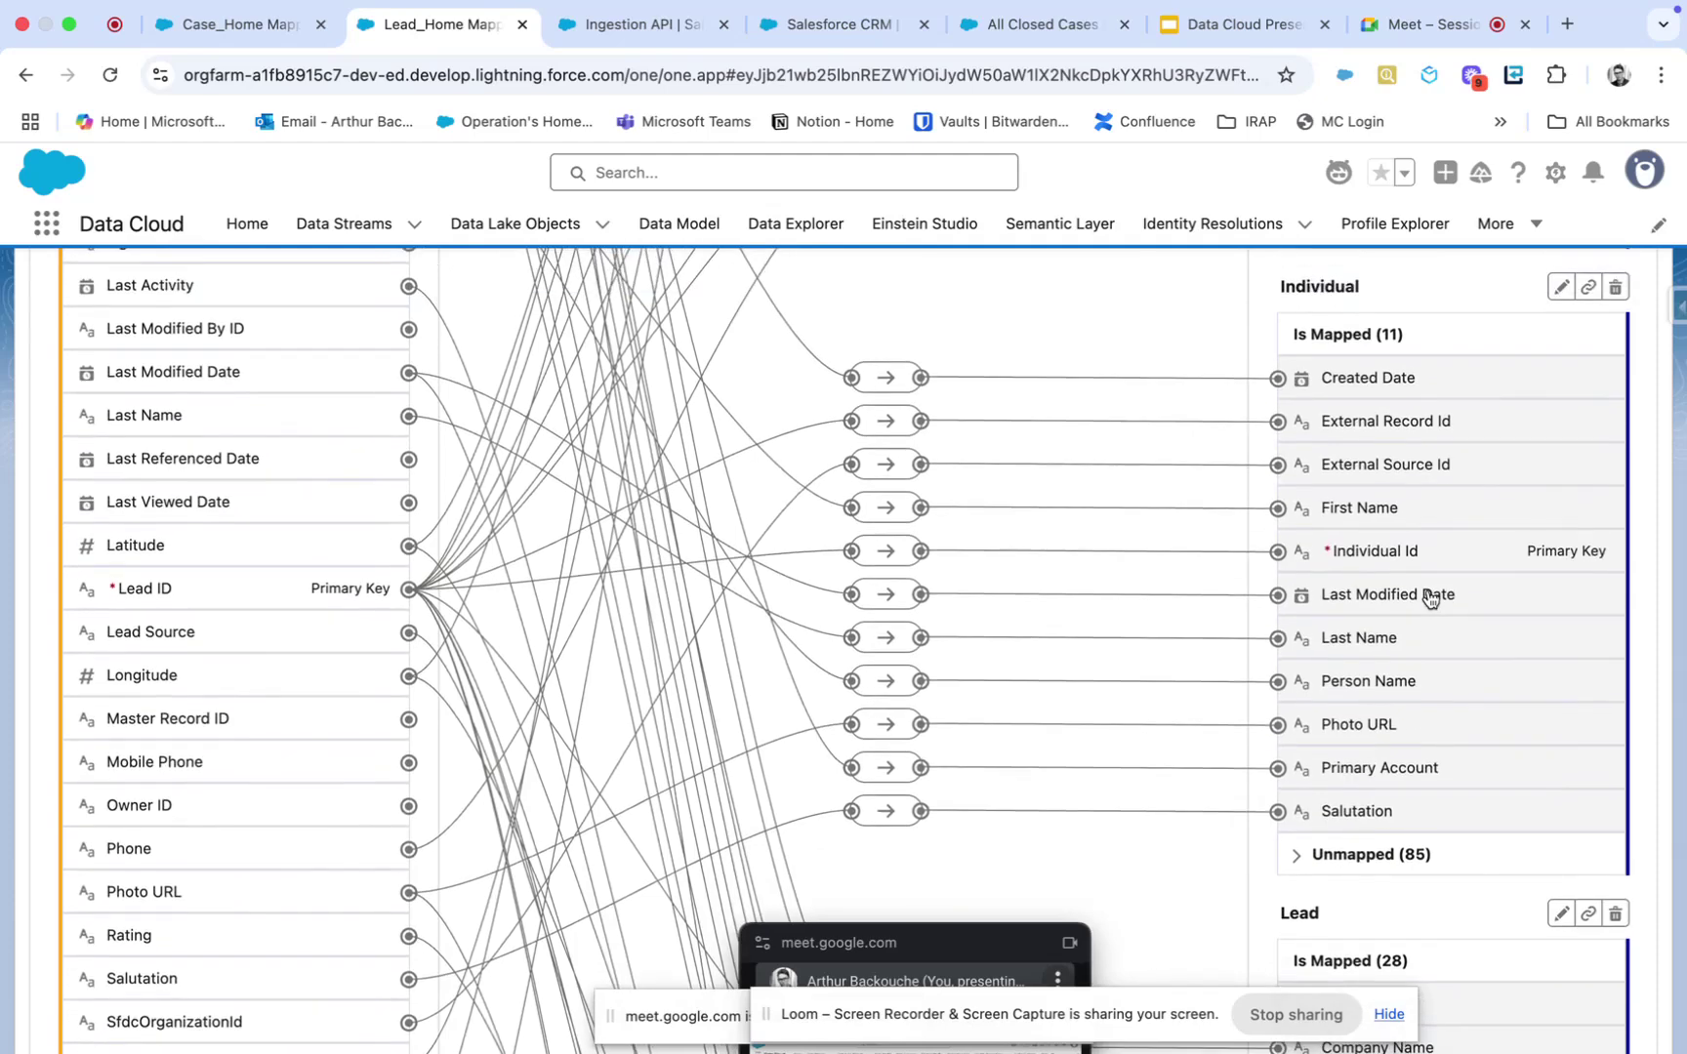
{"action": "scroll", "coordinate": [1430, 598], "scroll_direction": "down", "scroll_amount": 15}
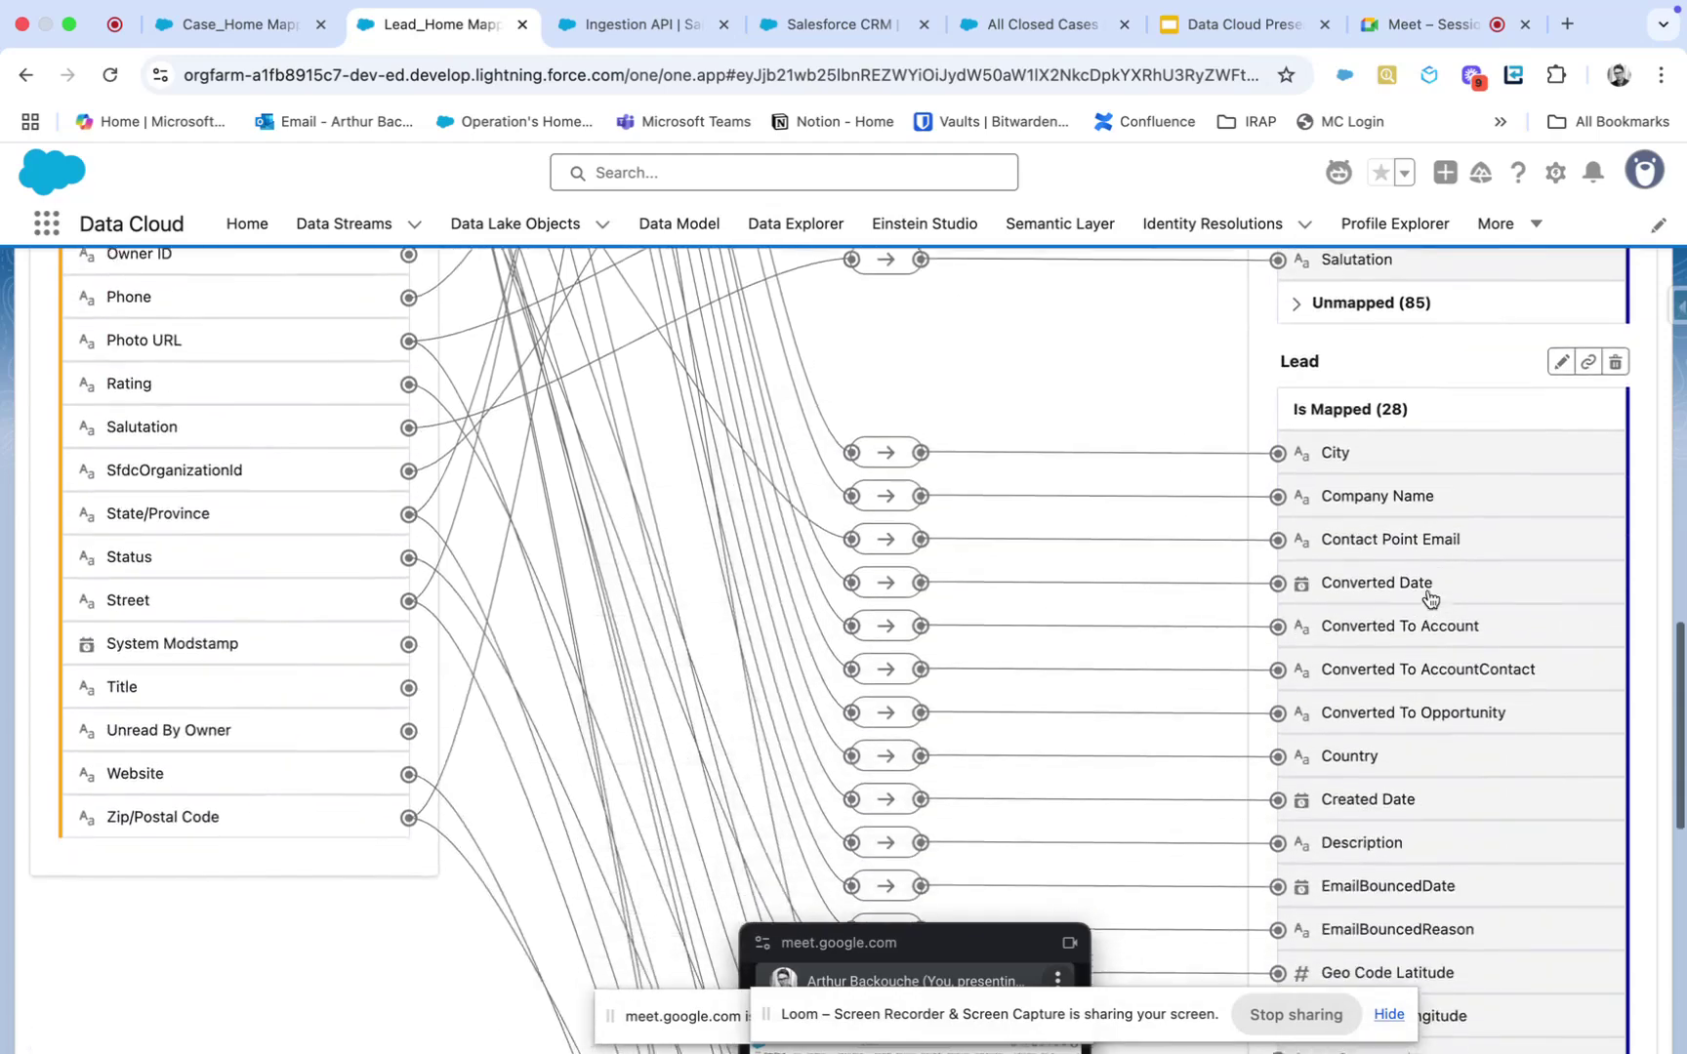
{"action": "scroll", "coordinate": [1430, 598], "scroll_direction": "down", "scroll_amount": 16}
{"action": "scroll", "coordinate": [1430, 599], "scroll_direction": "up", "scroll_amount": 17}
{"action": "scroll", "coordinate": [1430, 599], "scroll_direction": "down", "scroll_amount": 18}
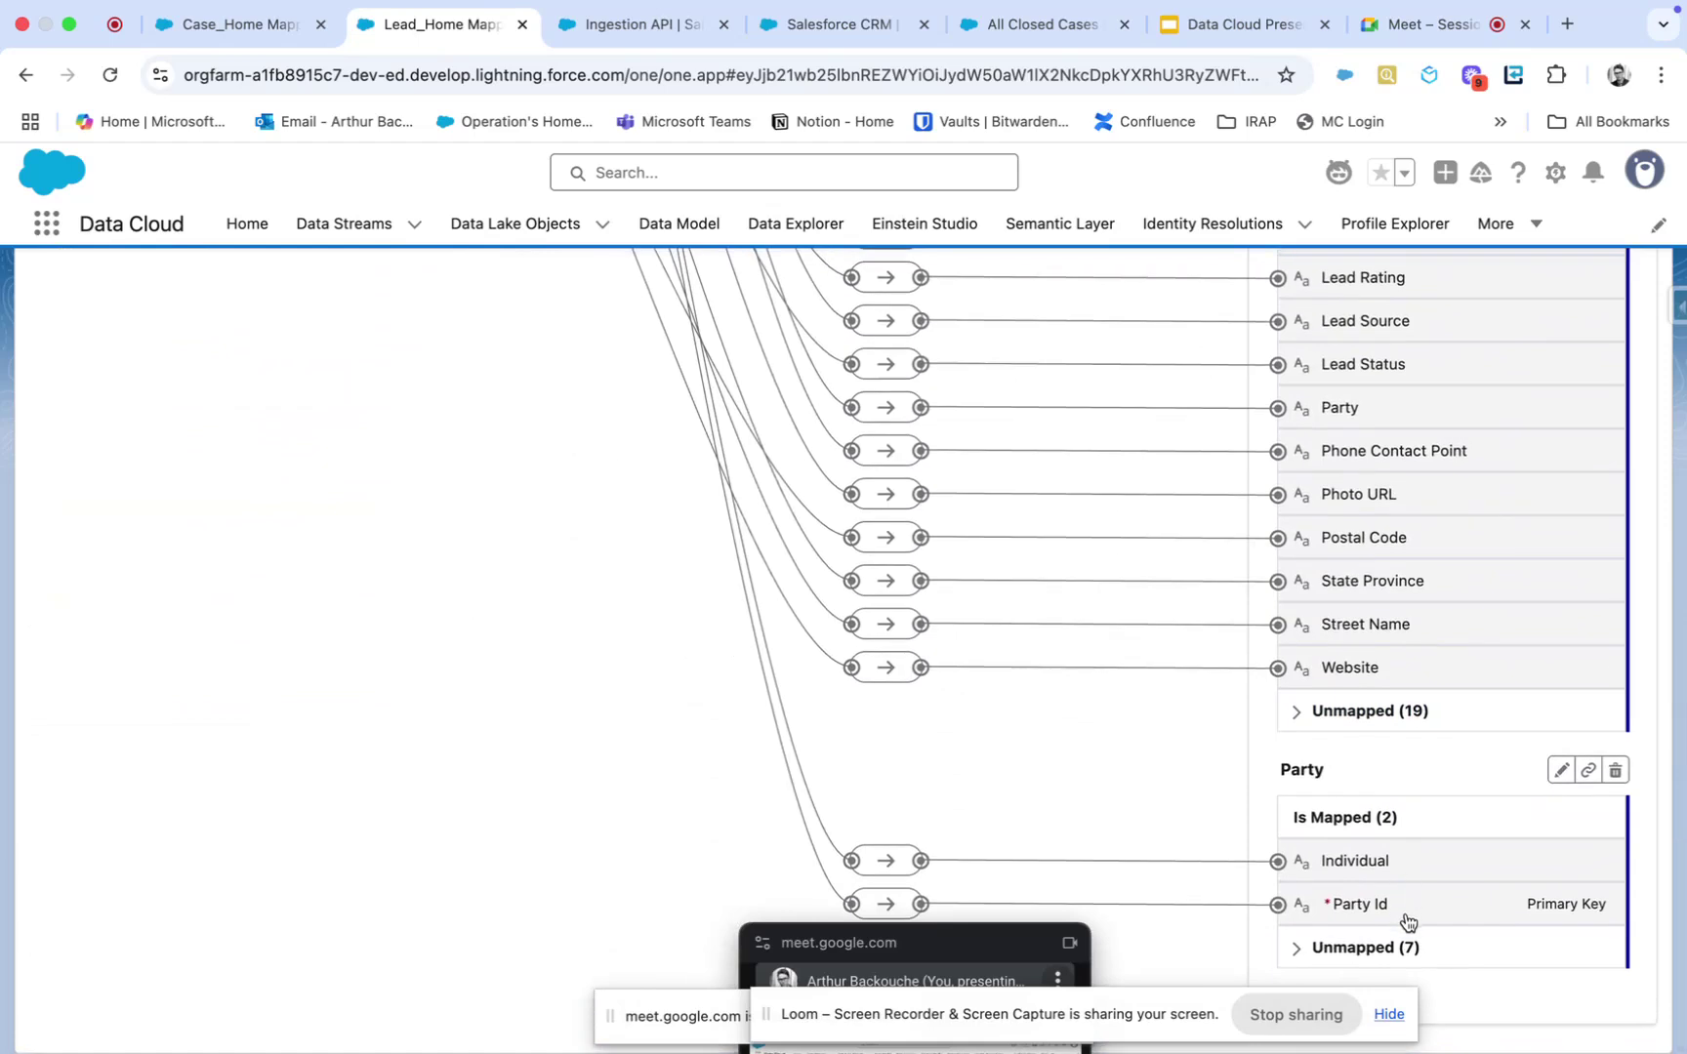
{"action": "scroll", "coordinate": [1406, 922], "scroll_direction": "up", "scroll_amount": 2}
{"action": "scroll", "coordinate": [1405, 912], "scroll_direction": "down", "scroll_amount": 2}
{"action": "scroll", "coordinate": [1430, 769], "scroll_direction": "up", "scroll_amount": 5}
{"action": "scroll", "coordinate": [1431, 762], "scroll_direction": "up", "scroll_amount": 20}
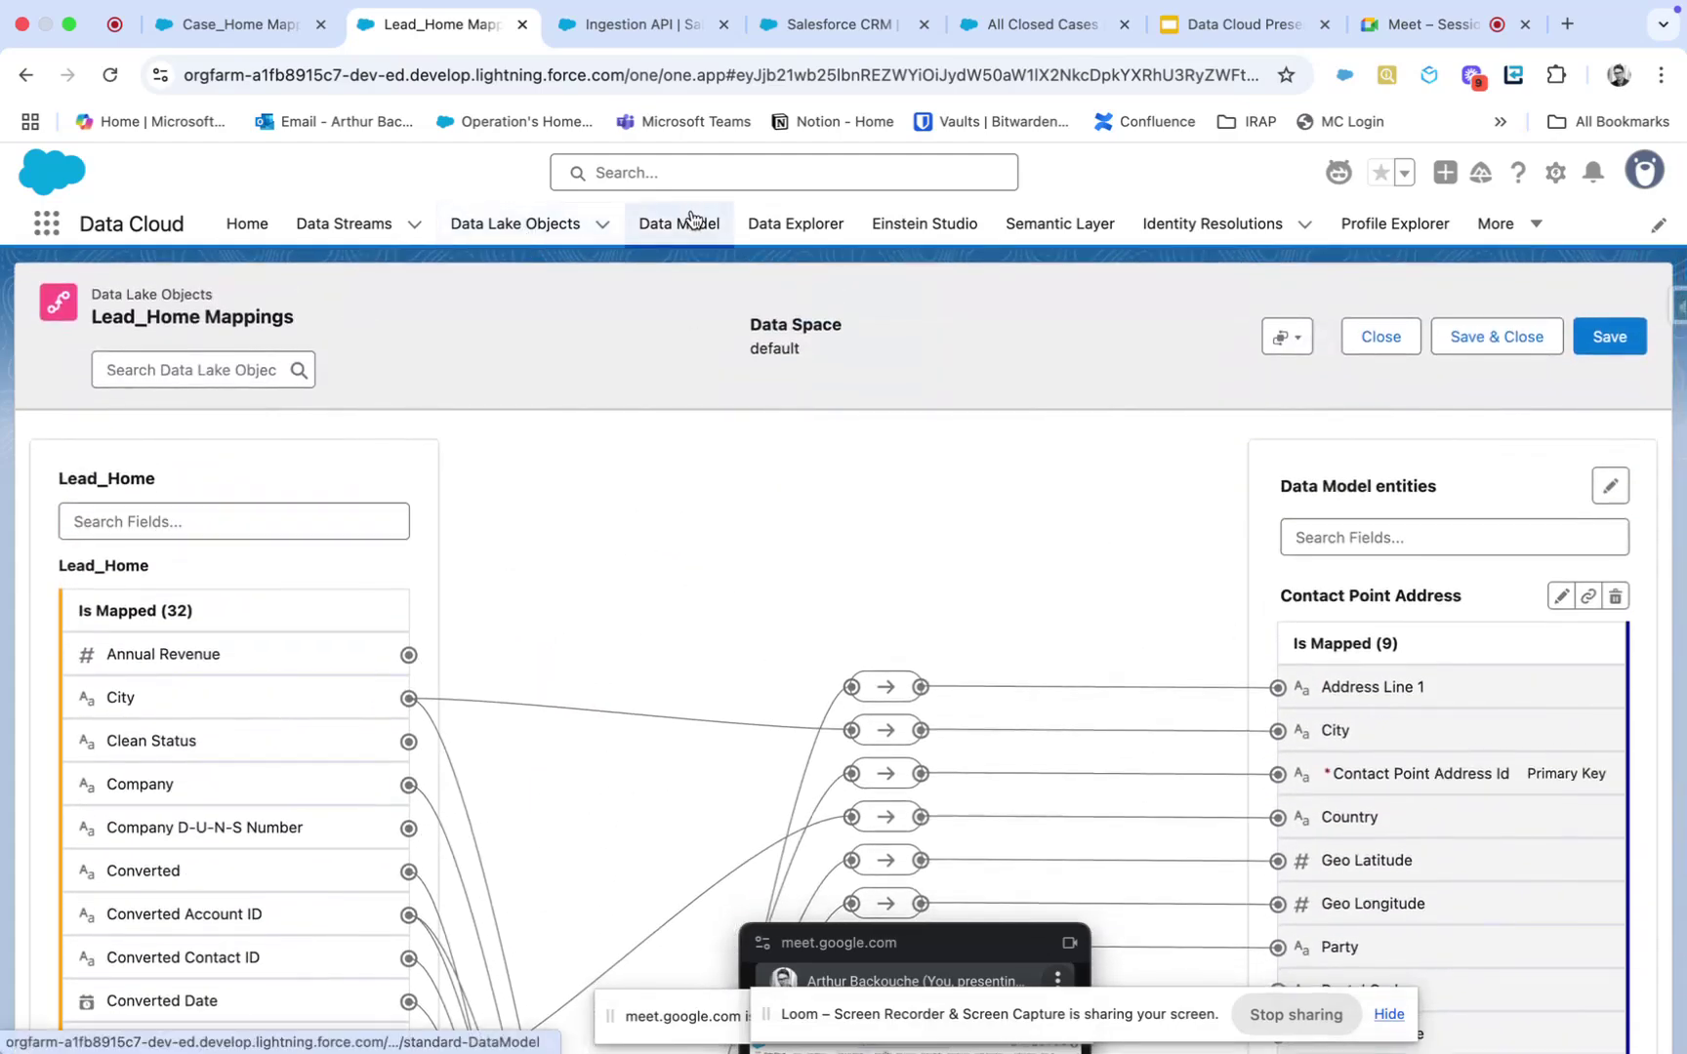
Step: Display the records of the Lead_Home data lake object from the default data space in Data Explorer
{"action": "left_click", "coordinate": [824, 232]}
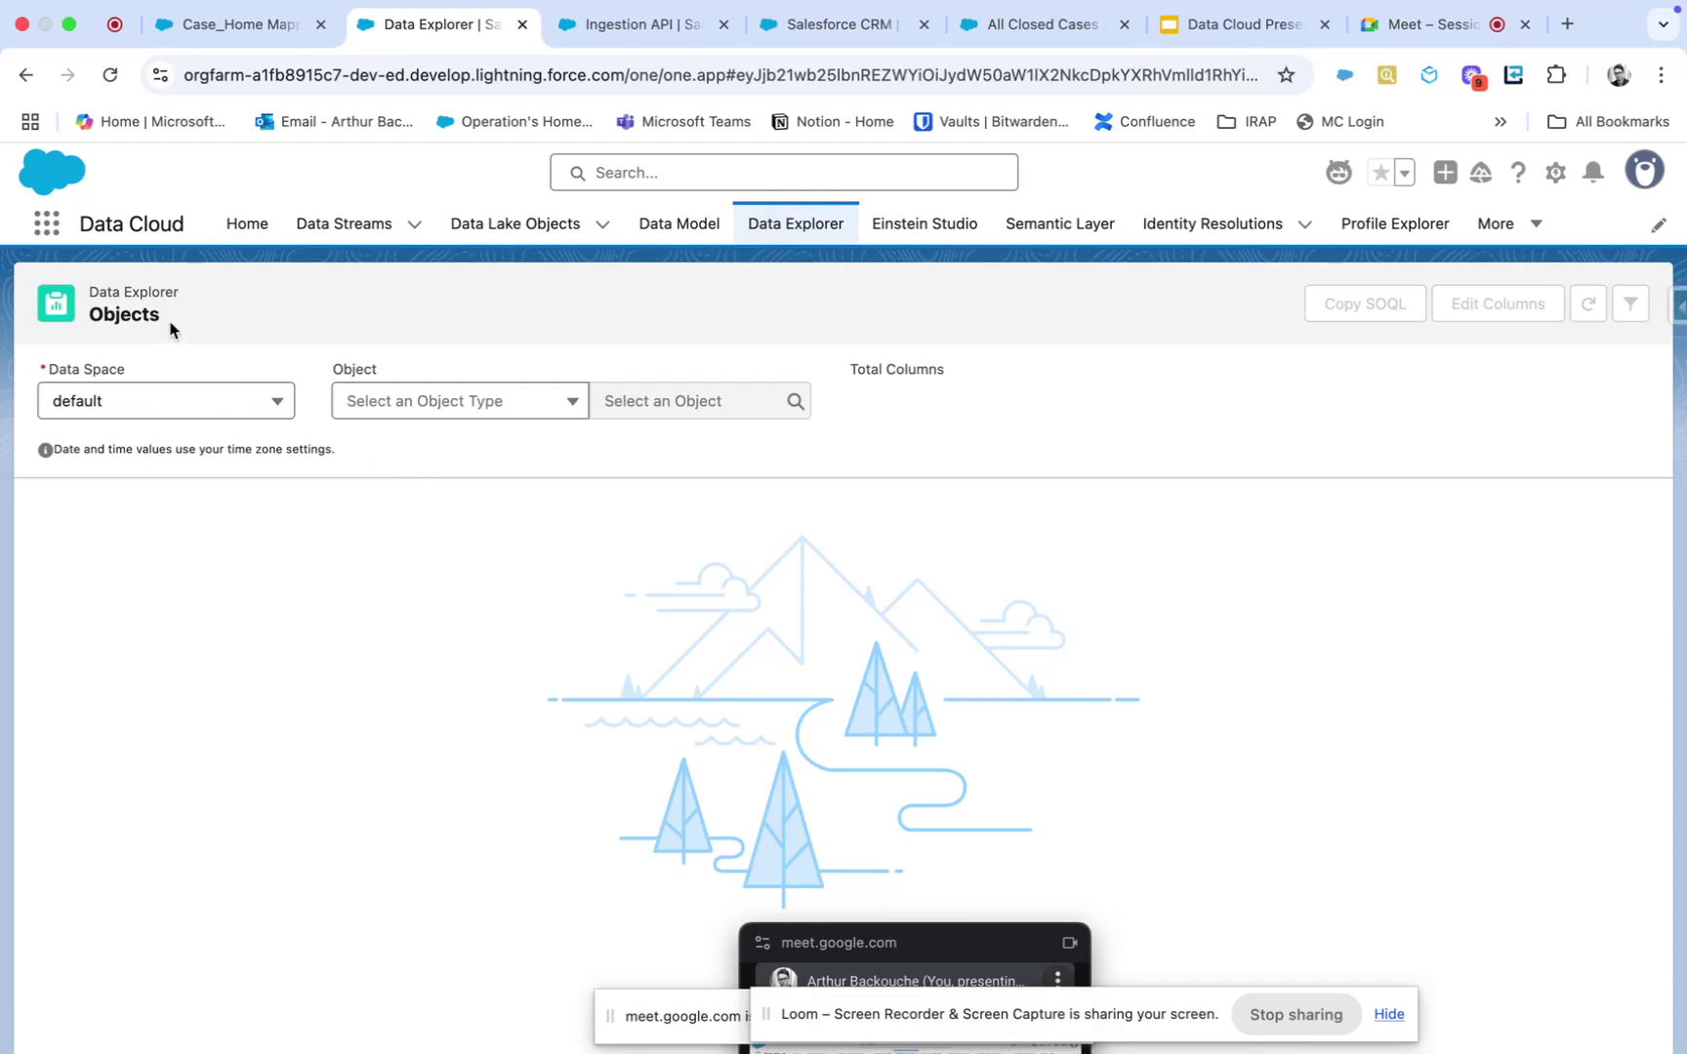
{"action": "left_click", "coordinate": [237, 407]}
{"action": "left_click", "coordinate": [239, 406]}
{"action": "left_click", "coordinate": [446, 403]}
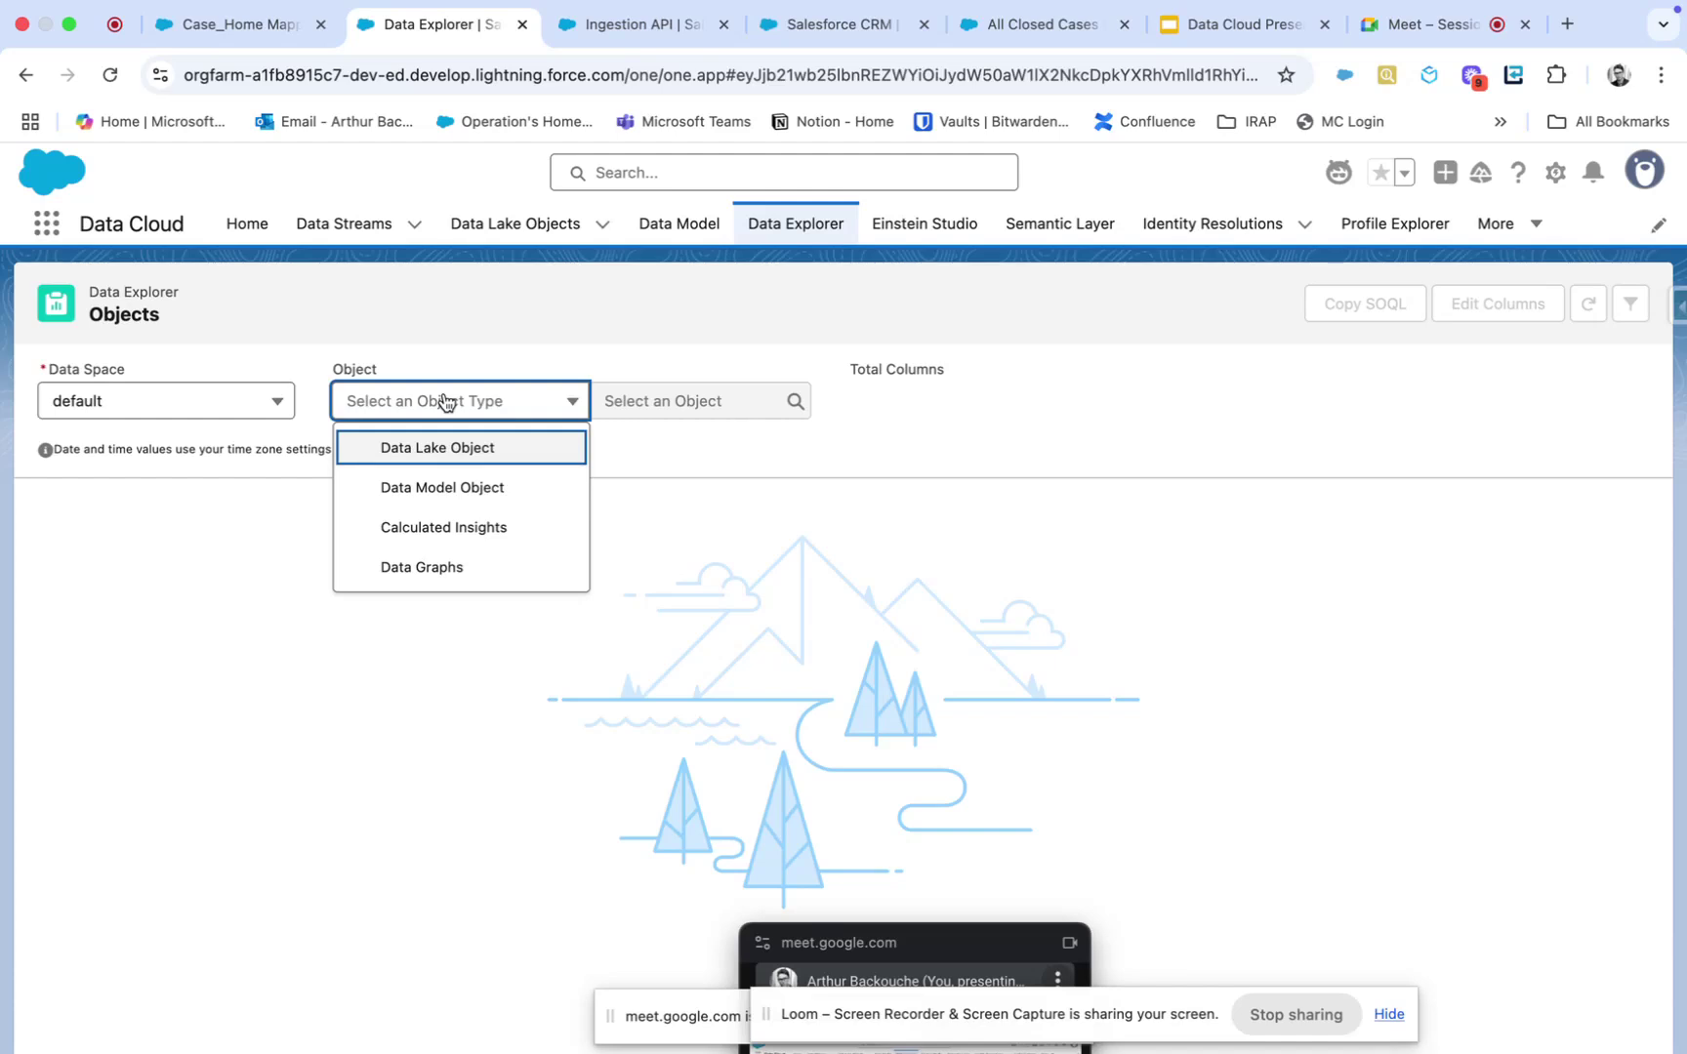
{"action": "left_click", "coordinate": [463, 458]}
{"action": "left_click", "coordinate": [634, 396]}
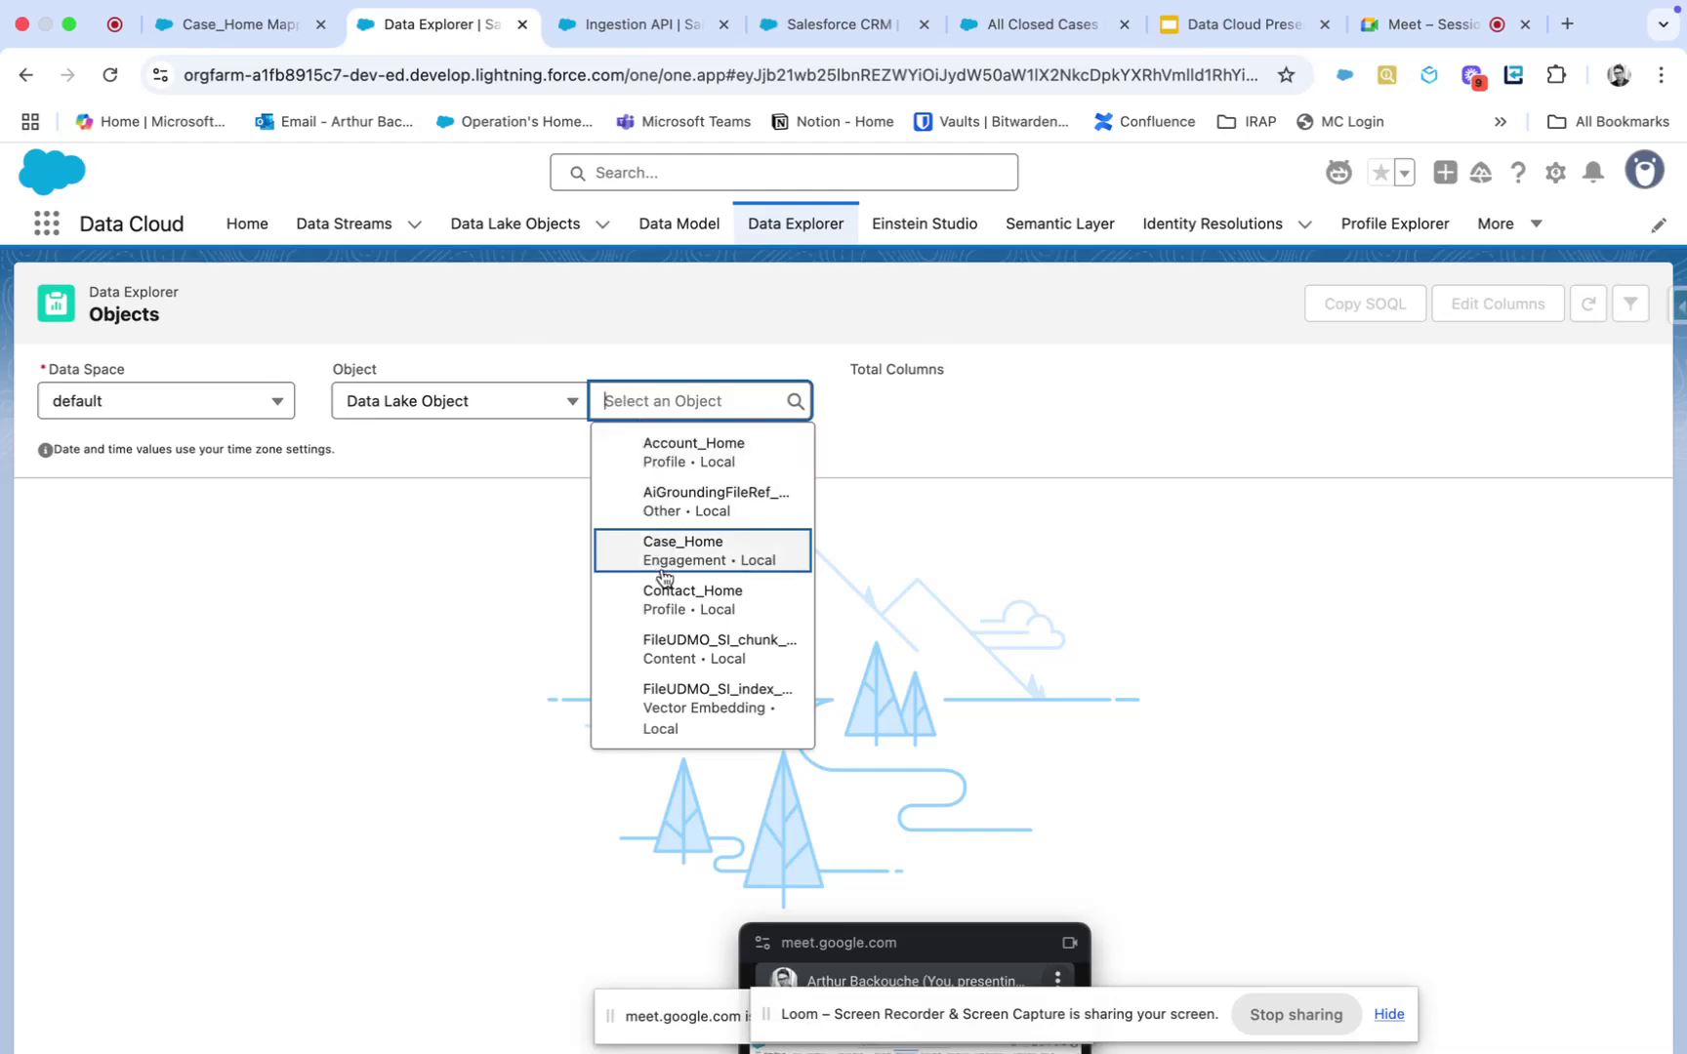
{"action": "scroll", "coordinate": [664, 573], "scroll_direction": "down", "scroll_amount": 3}
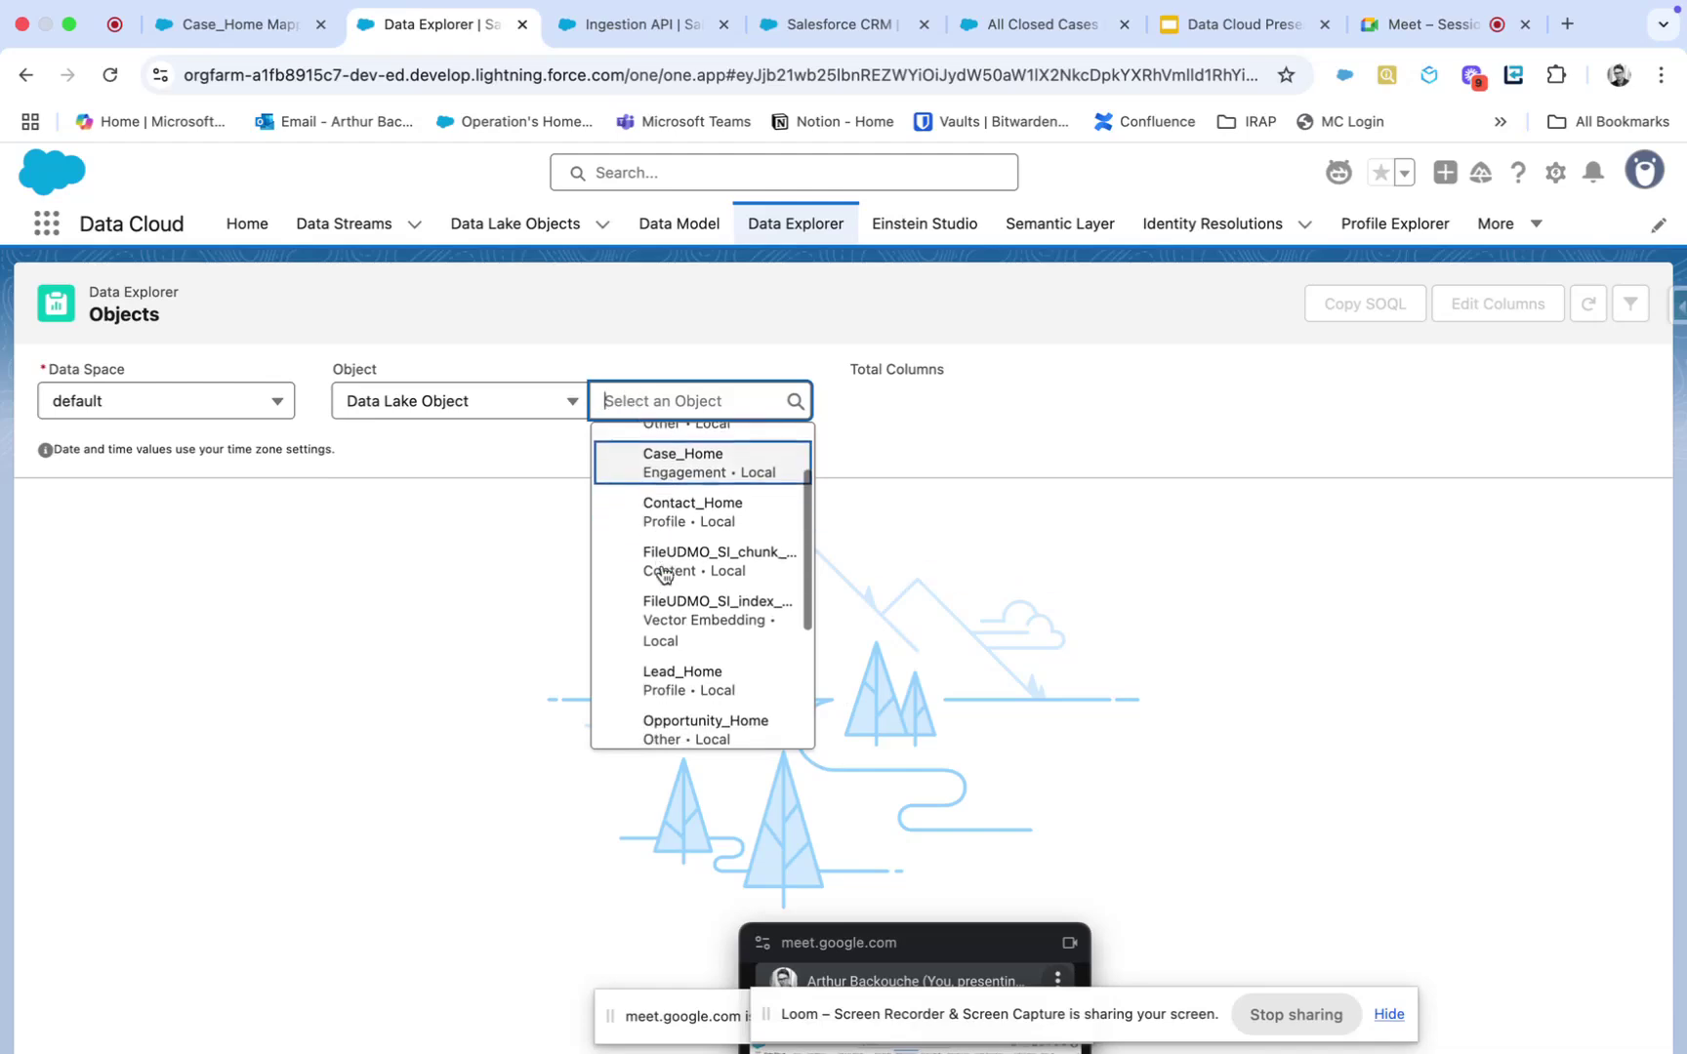
{"action": "left_click", "coordinate": [662, 597]}
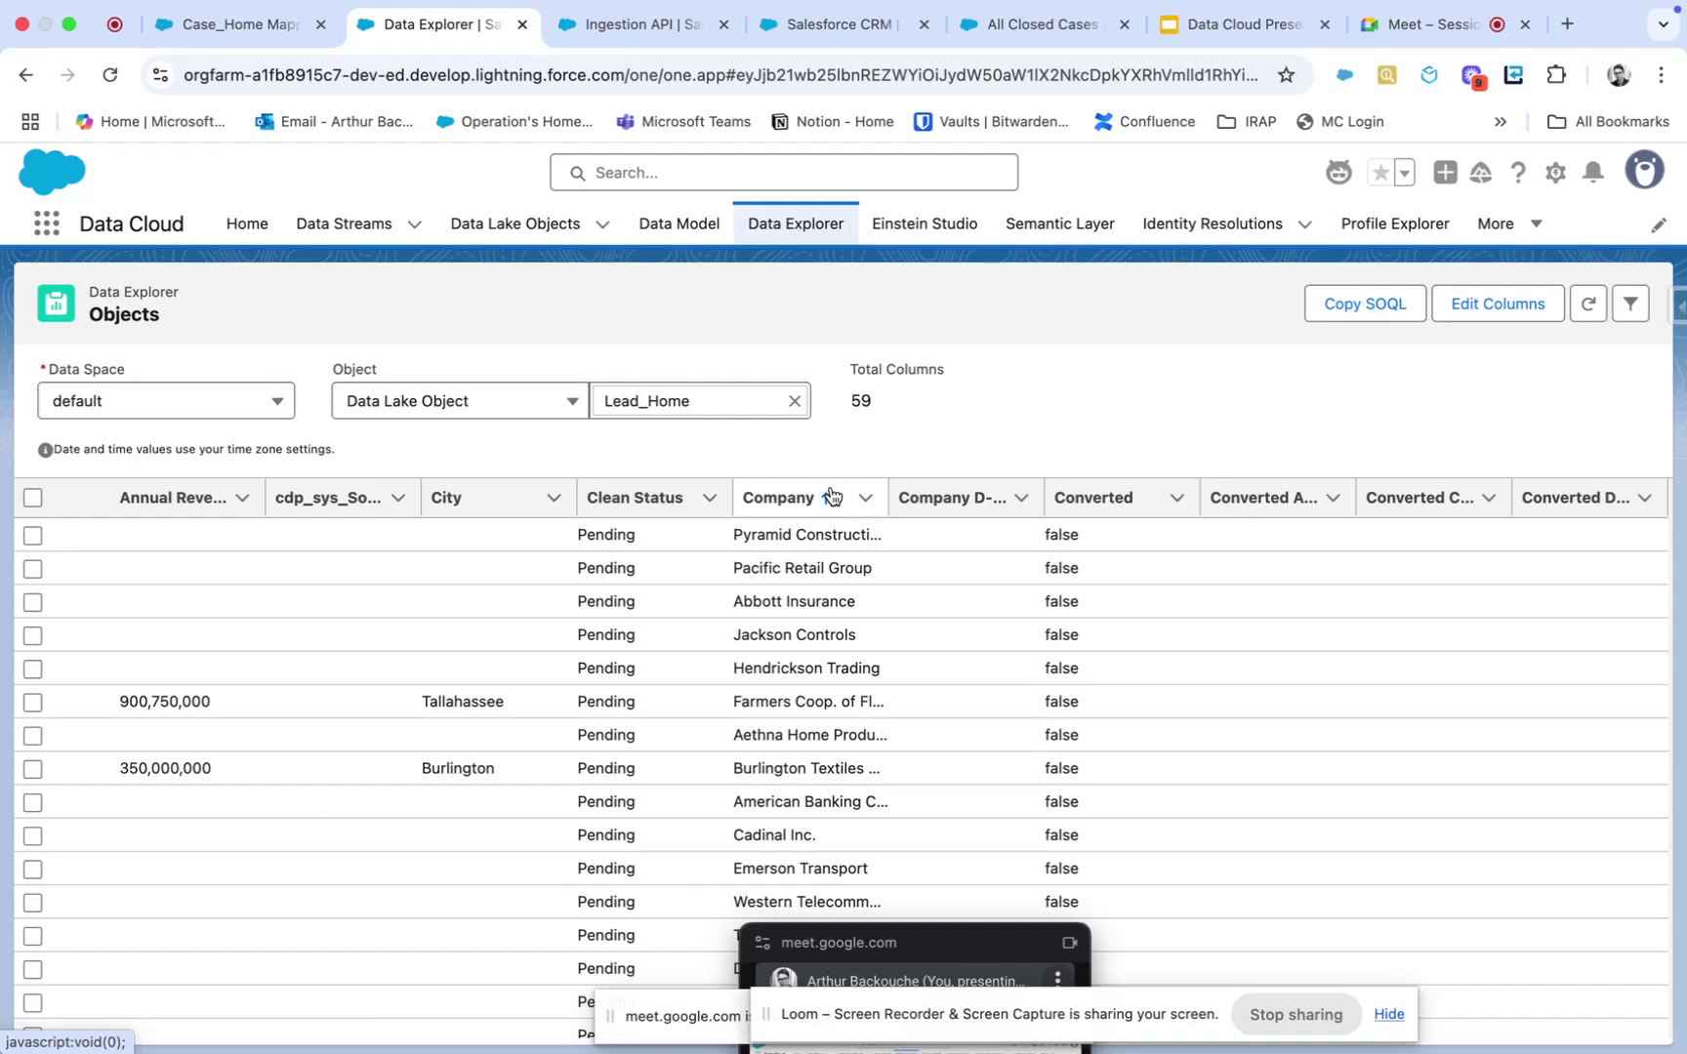
{"action": "scroll", "coordinate": [859, 721], "scroll_direction": "down", "scroll_amount": 2}
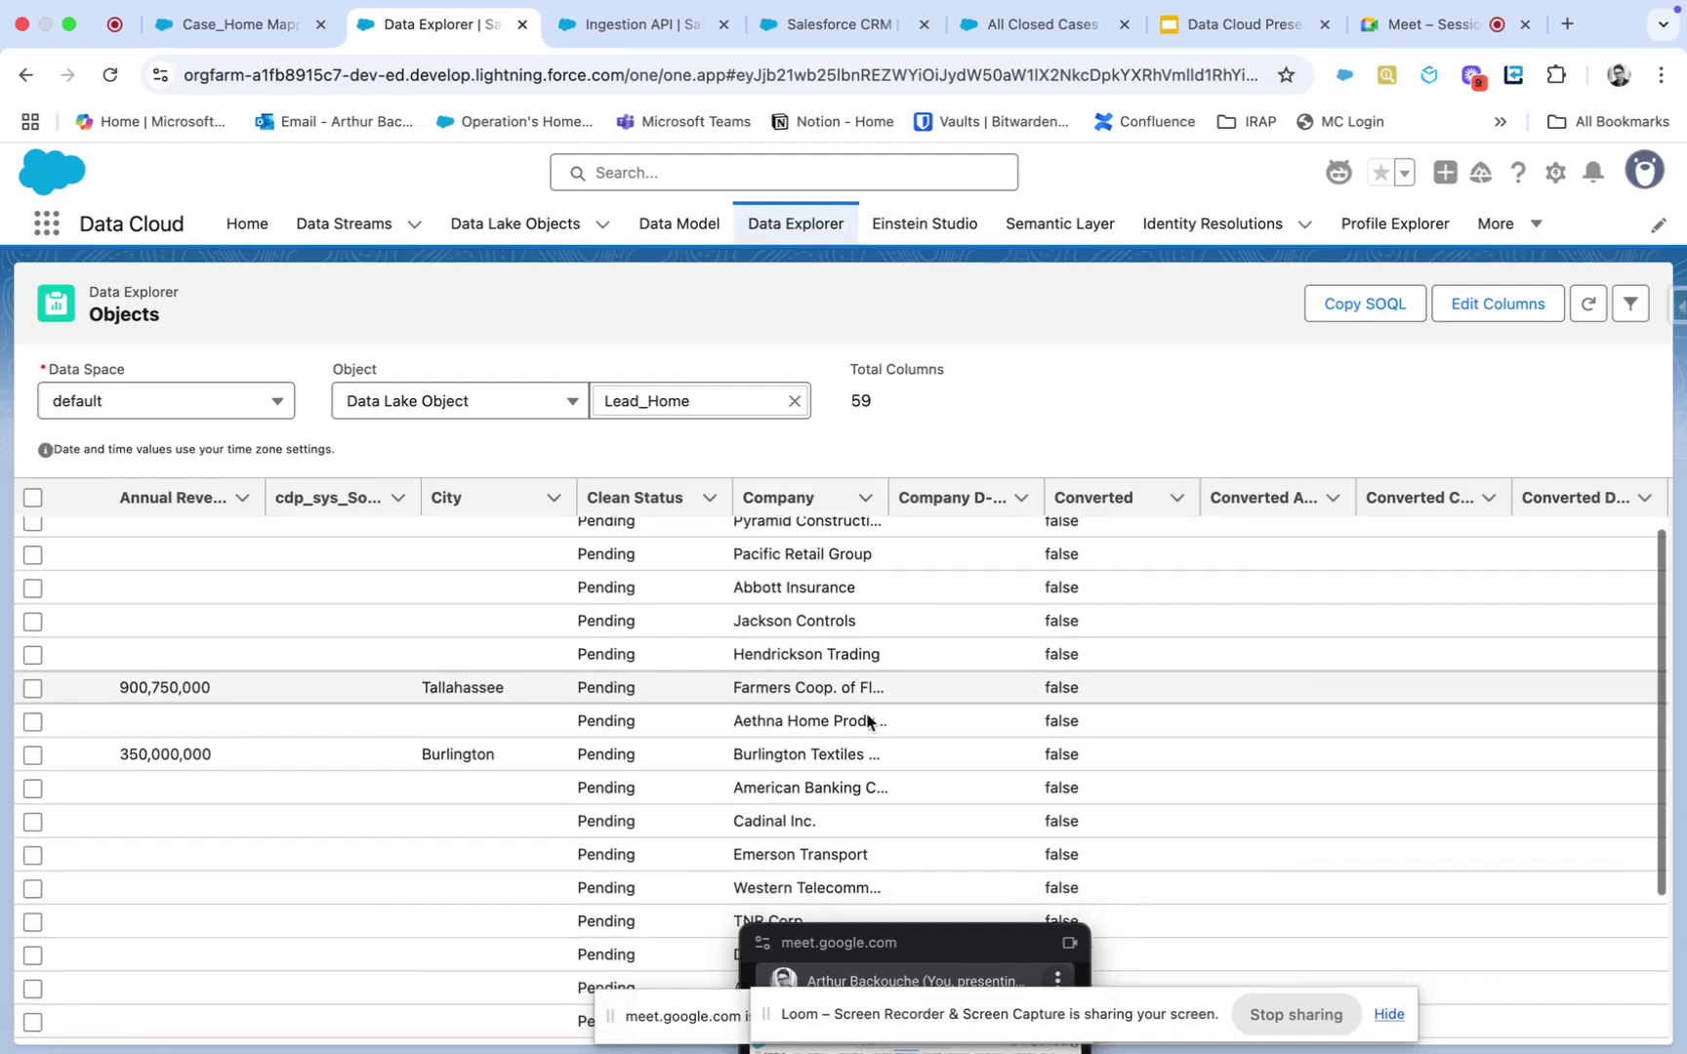
{"action": "scroll", "coordinate": [867, 721], "scroll_direction": "down", "scroll_amount": 2}
{"action": "scroll", "coordinate": [866, 719], "scroll_direction": "up", "scroll_amount": 4}
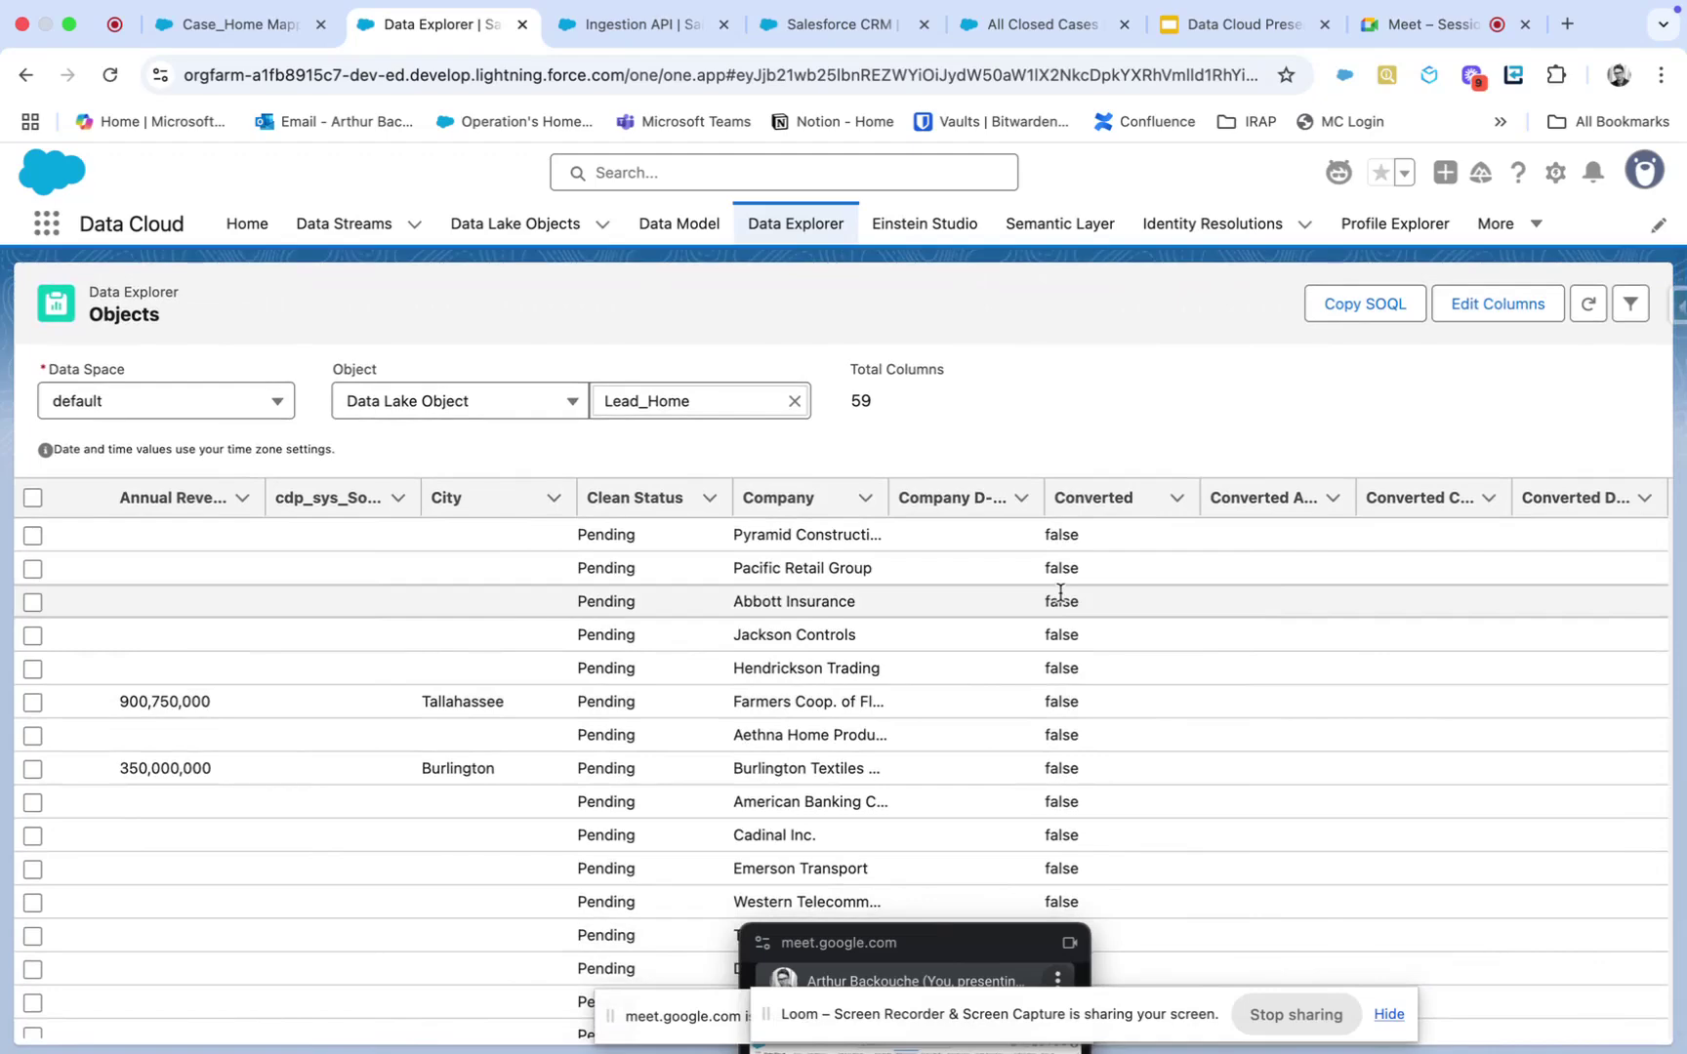
{"action": "left_click", "coordinate": [259, 35]}
{"action": "left_click", "coordinate": [603, 28]}
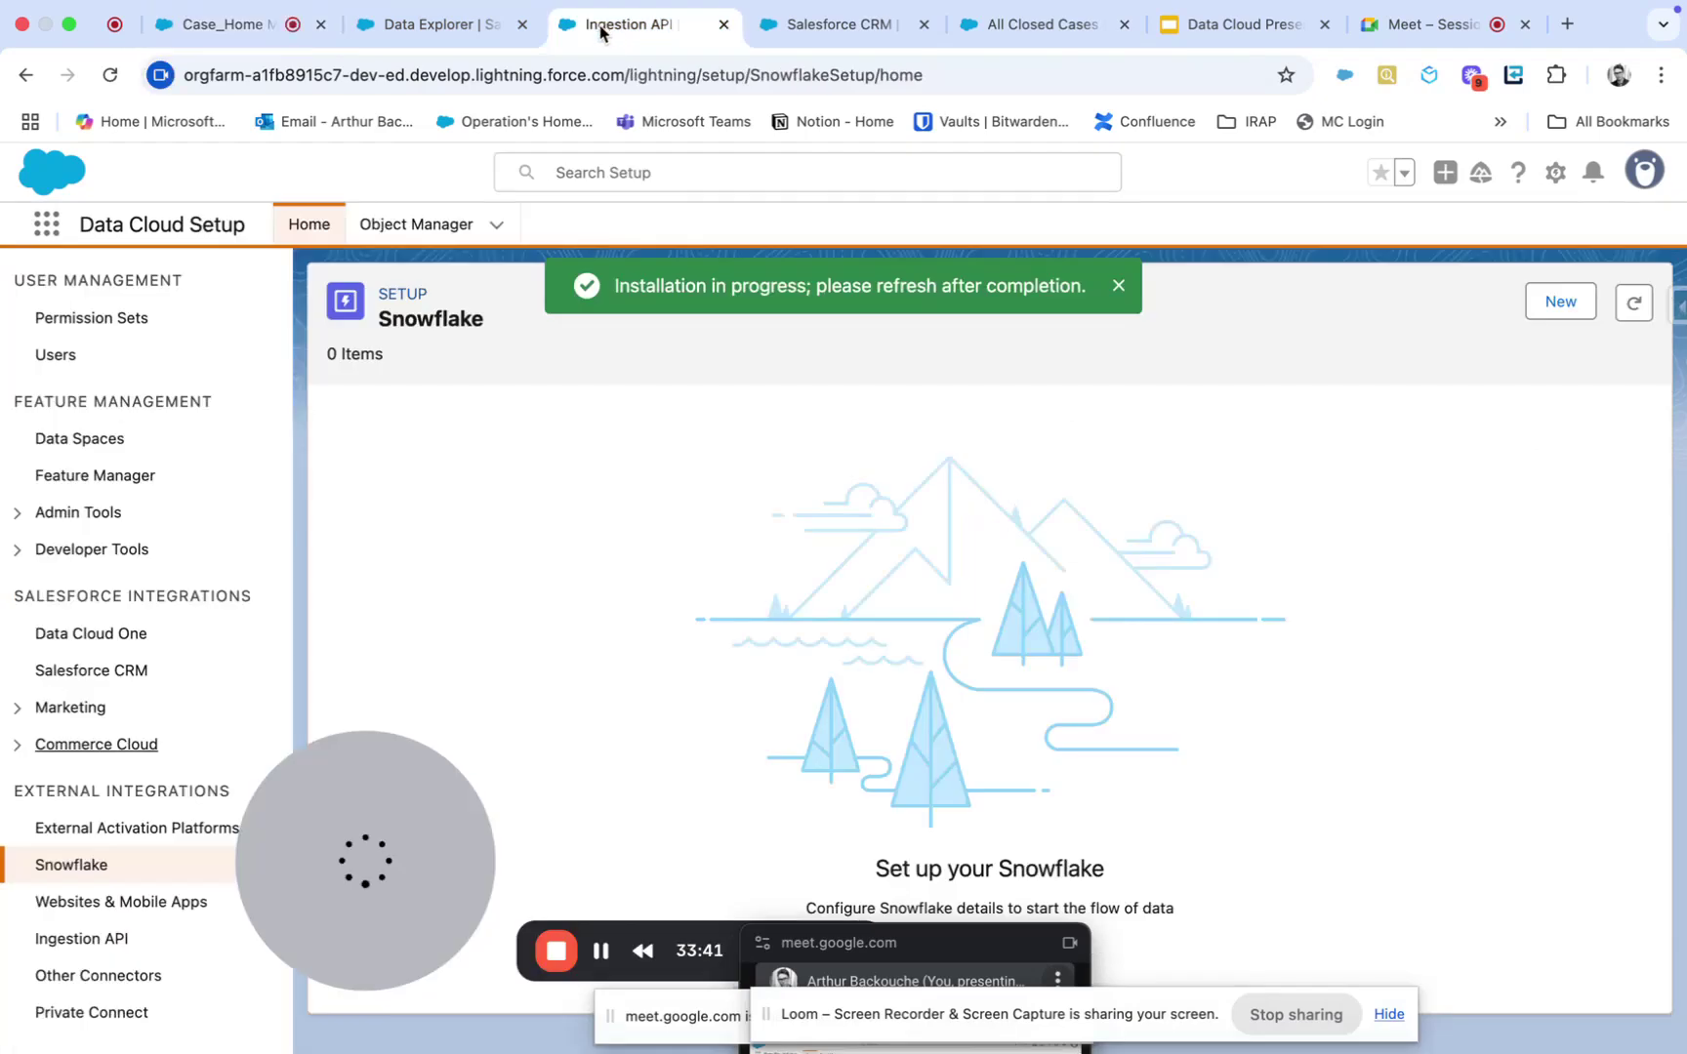
{"action": "left_click", "coordinate": [480, 27]}
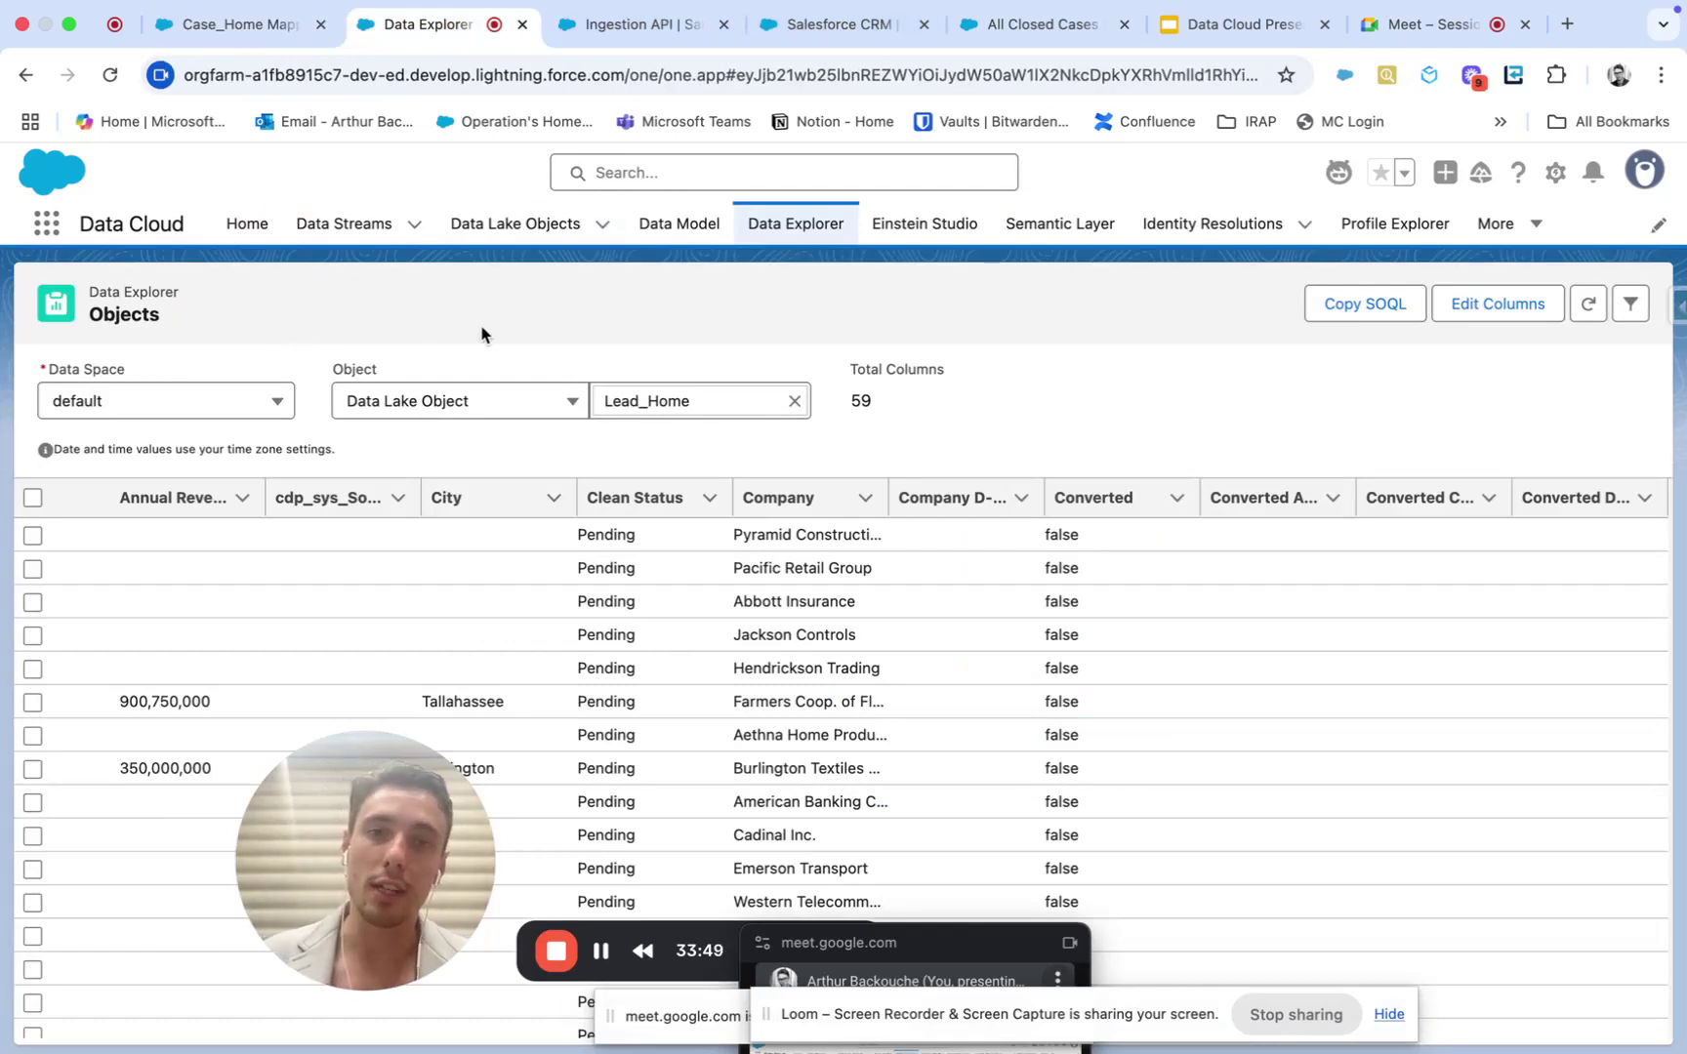
Step: Edit the displayed columns for Lead_Home and remove Annual Revenue and City from the selection
{"action": "left_click", "coordinate": [1533, 314]}
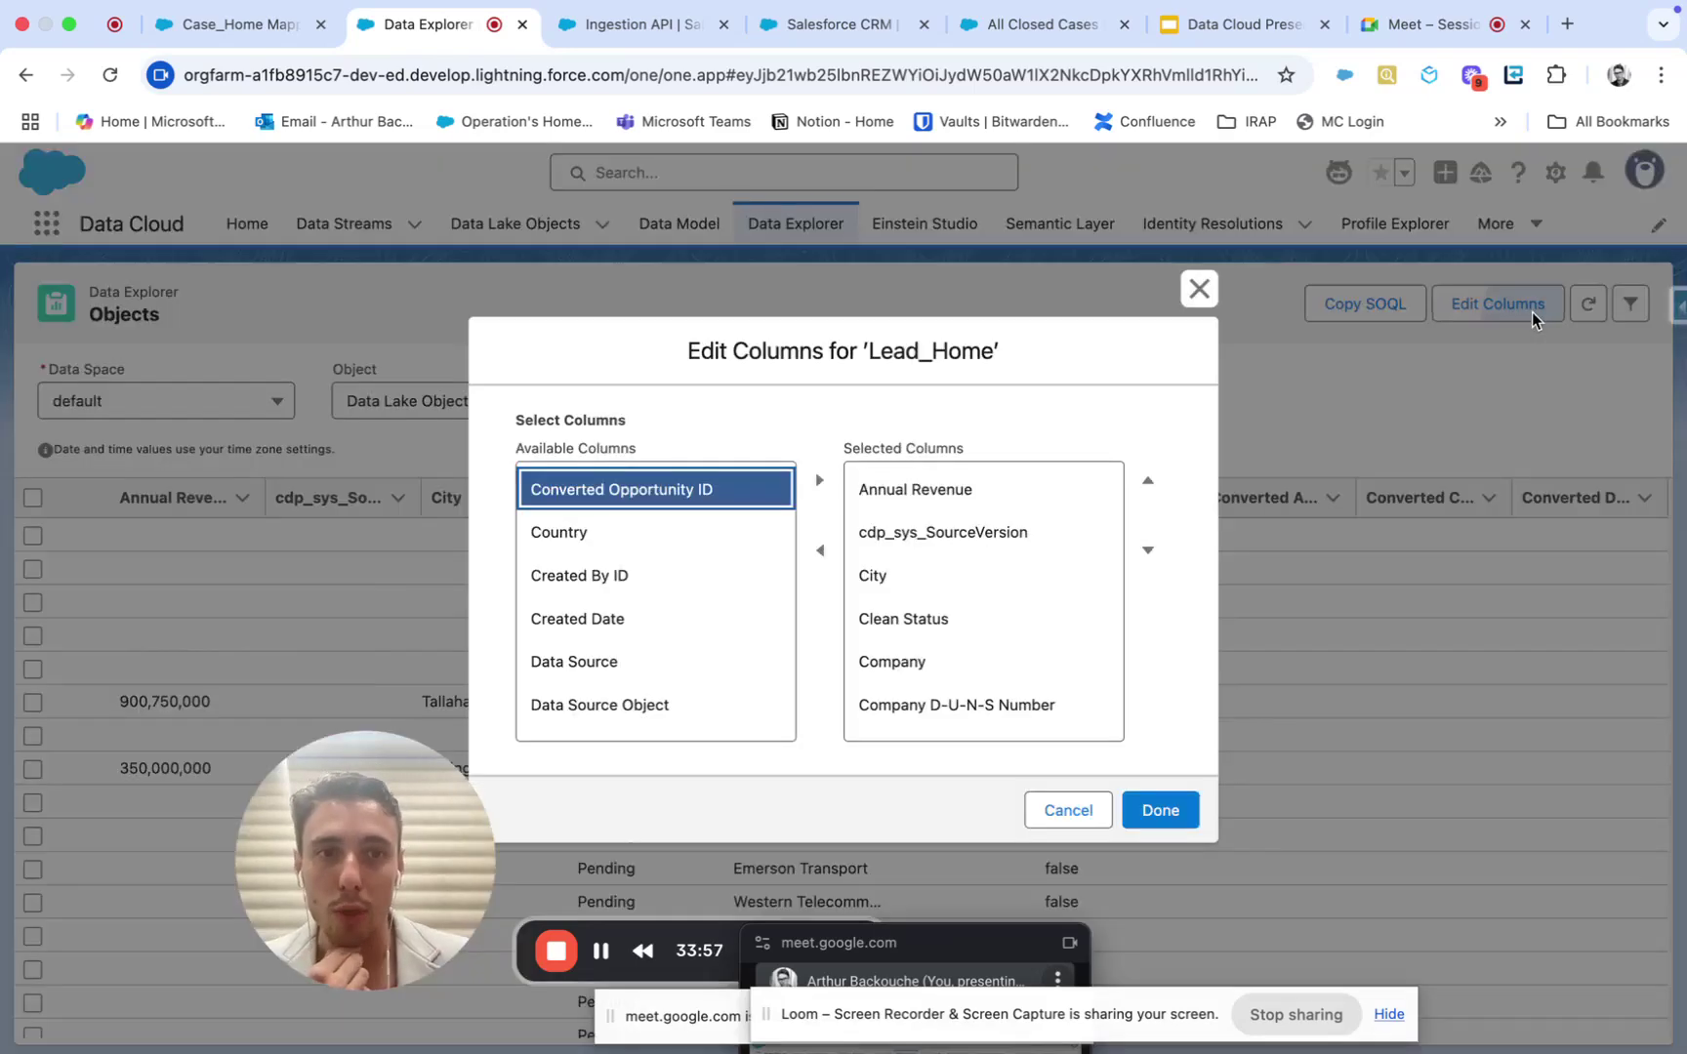
{"action": "left_click", "coordinate": [917, 507]}
{"action": "left_click", "coordinate": [821, 552]}
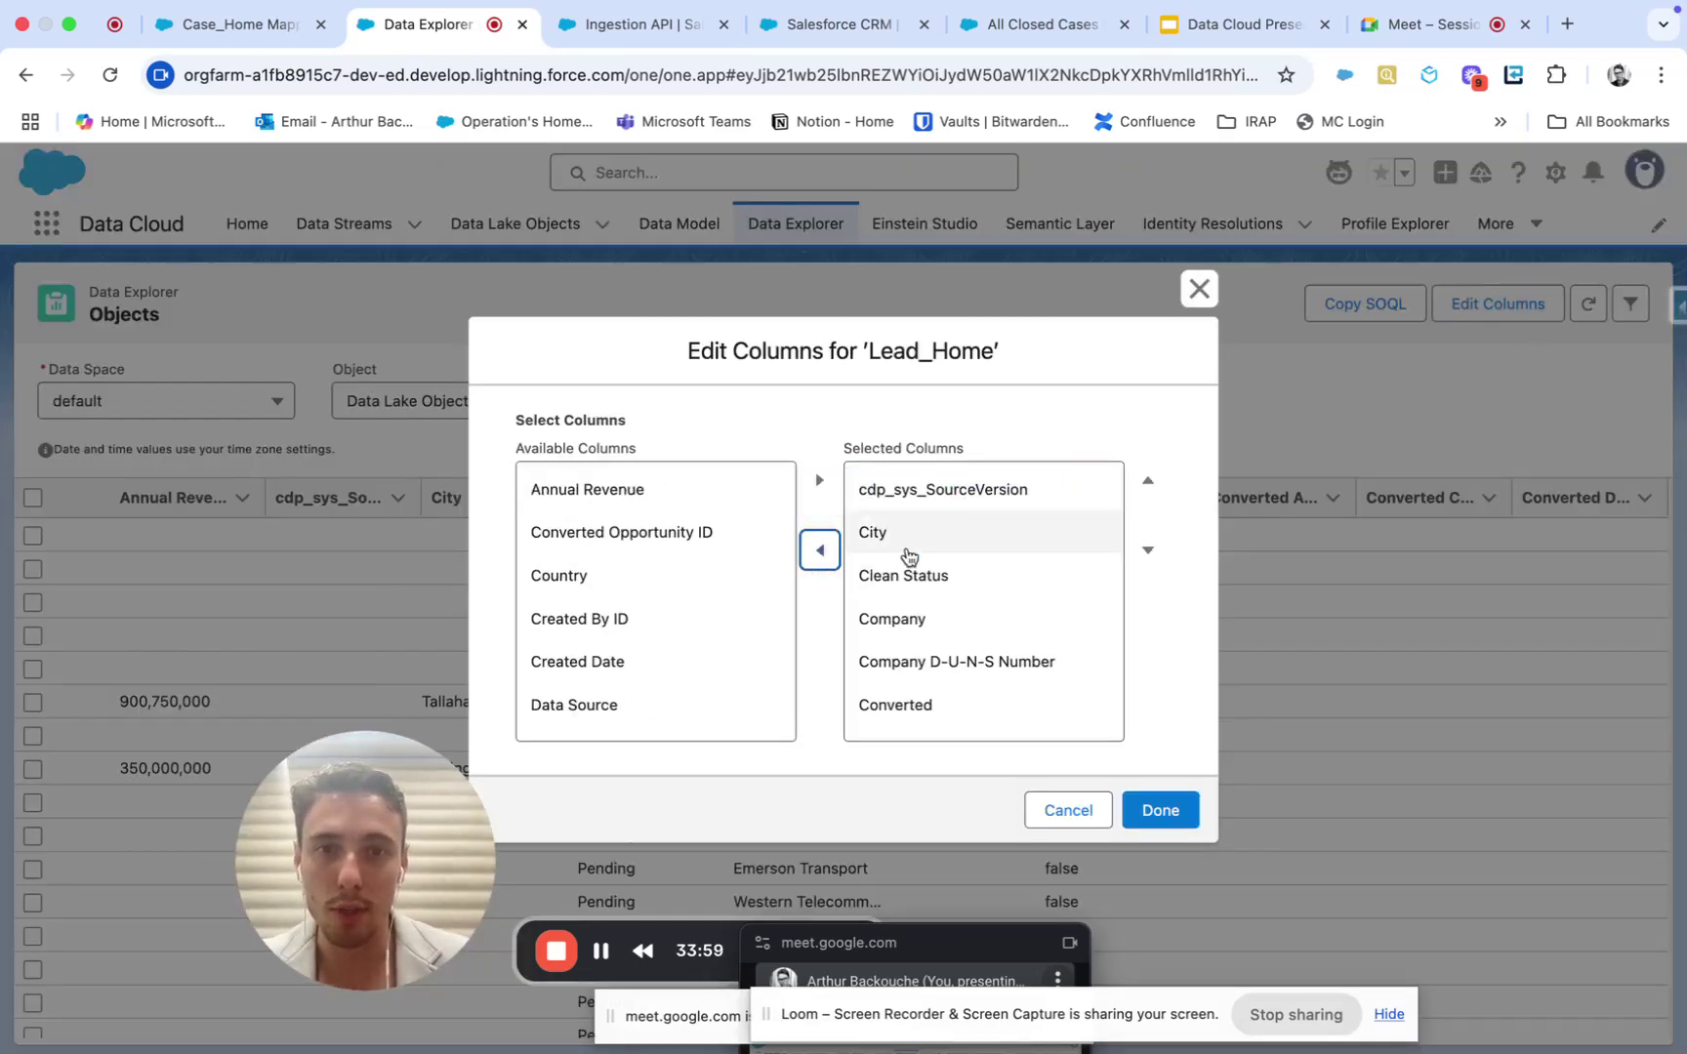
{"action": "left_click", "coordinate": [922, 534]}
{"action": "left_click", "coordinate": [820, 551]}
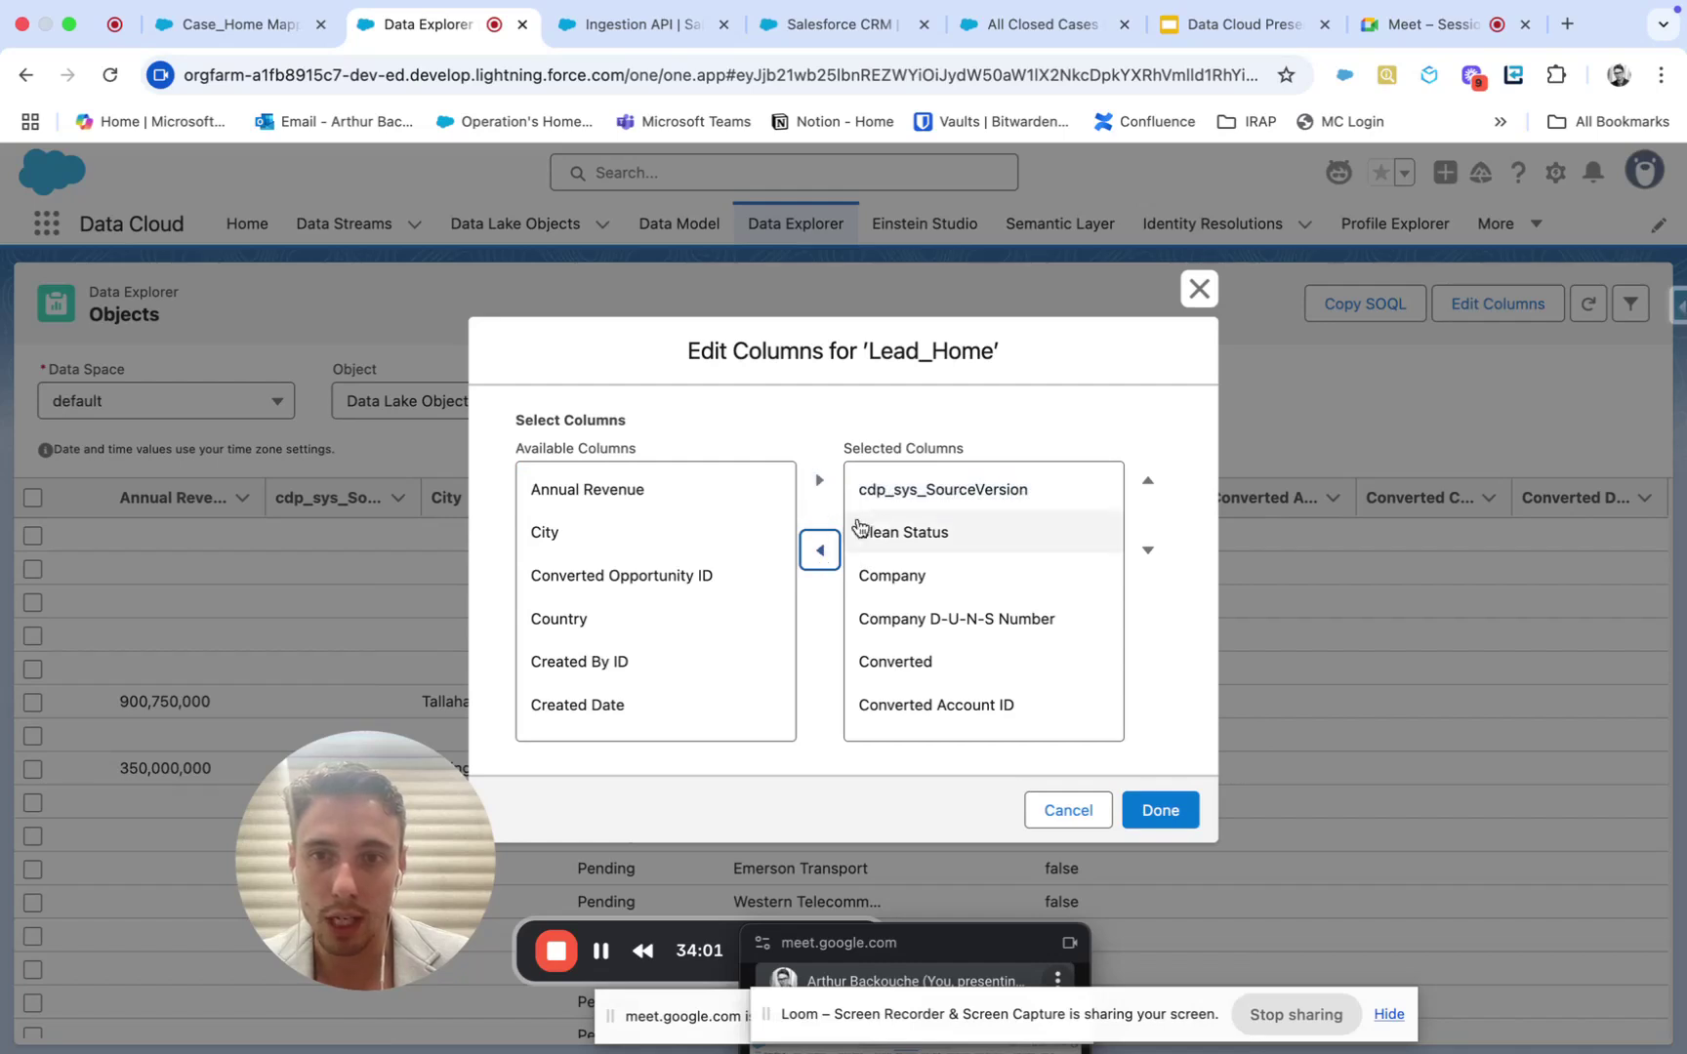
Step: Add the Title and Last Name columns to the Lead_Home column selection
{"action": "scroll", "coordinate": [622, 623], "scroll_direction": "down", "scroll_amount": 10}
{"action": "scroll", "coordinate": [625, 628], "scroll_direction": "up", "scroll_amount": 5}
{"action": "scroll", "coordinate": [625, 625], "scroll_direction": "down", "scroll_amount": 5}
{"action": "left_click", "coordinate": [673, 589]}
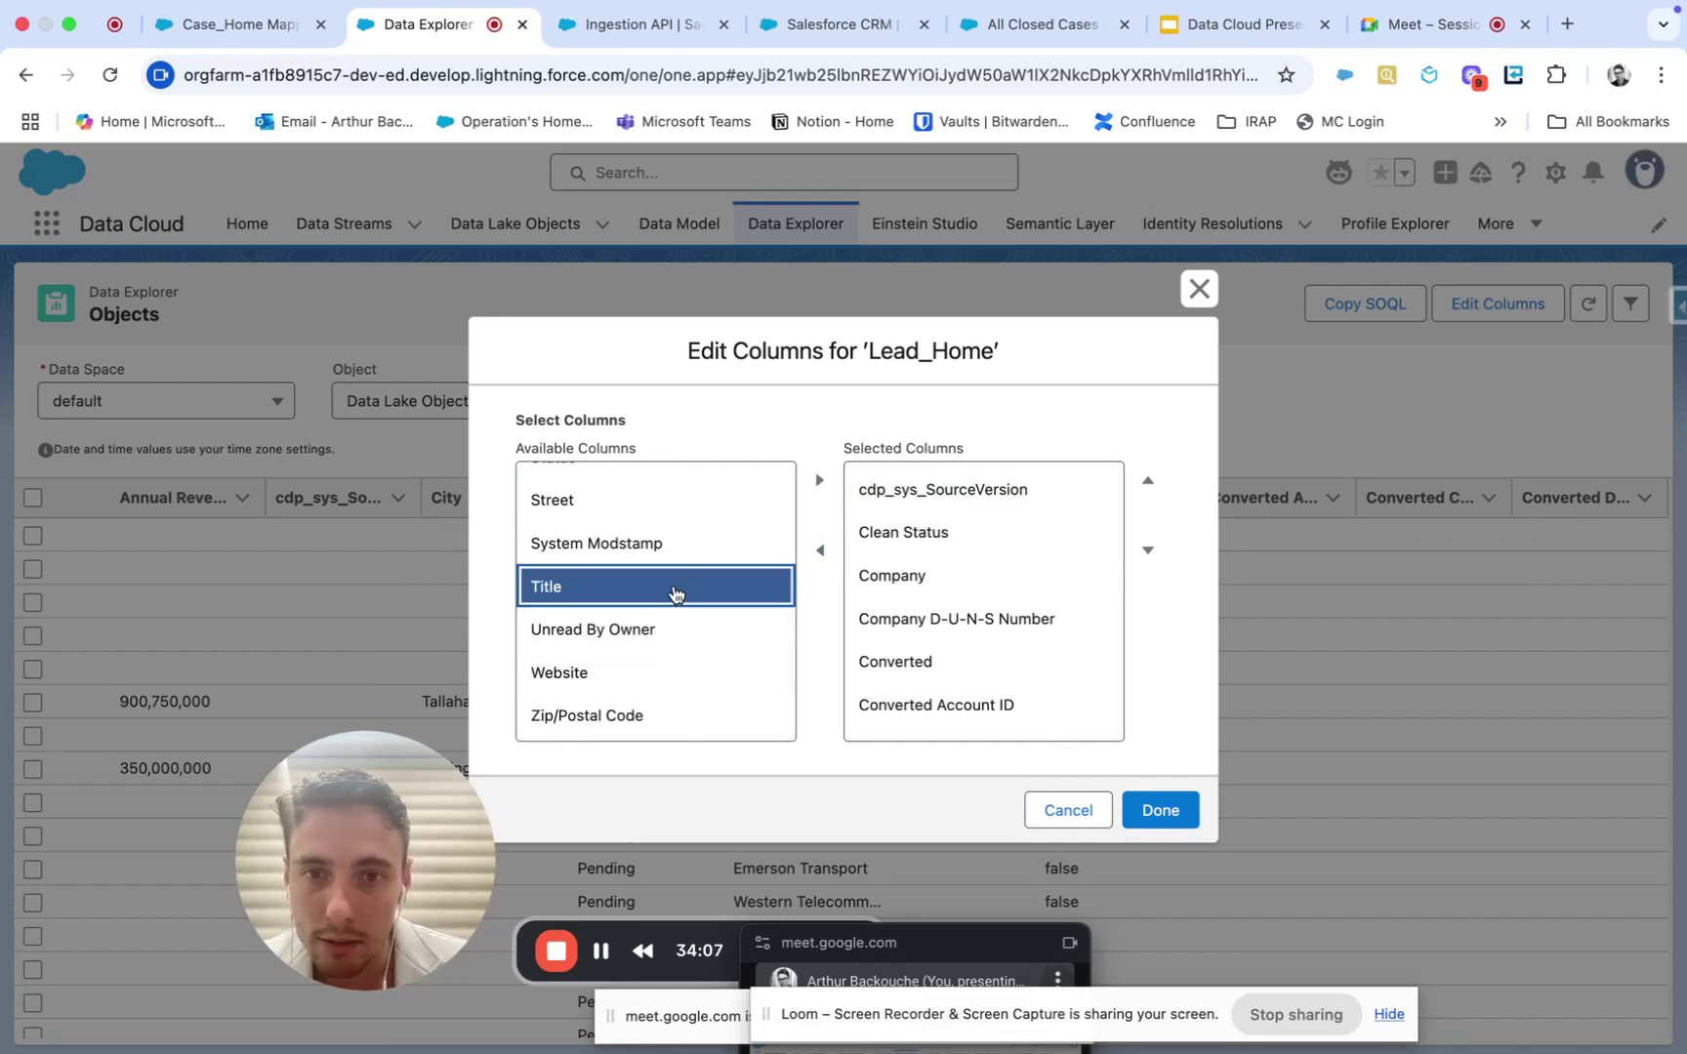
{"action": "left_click", "coordinate": [819, 479]}
{"action": "scroll", "coordinate": [698, 549], "scroll_direction": "up", "scroll_amount": 3}
{"action": "scroll", "coordinate": [698, 550], "scroll_direction": "up", "scroll_amount": 8}
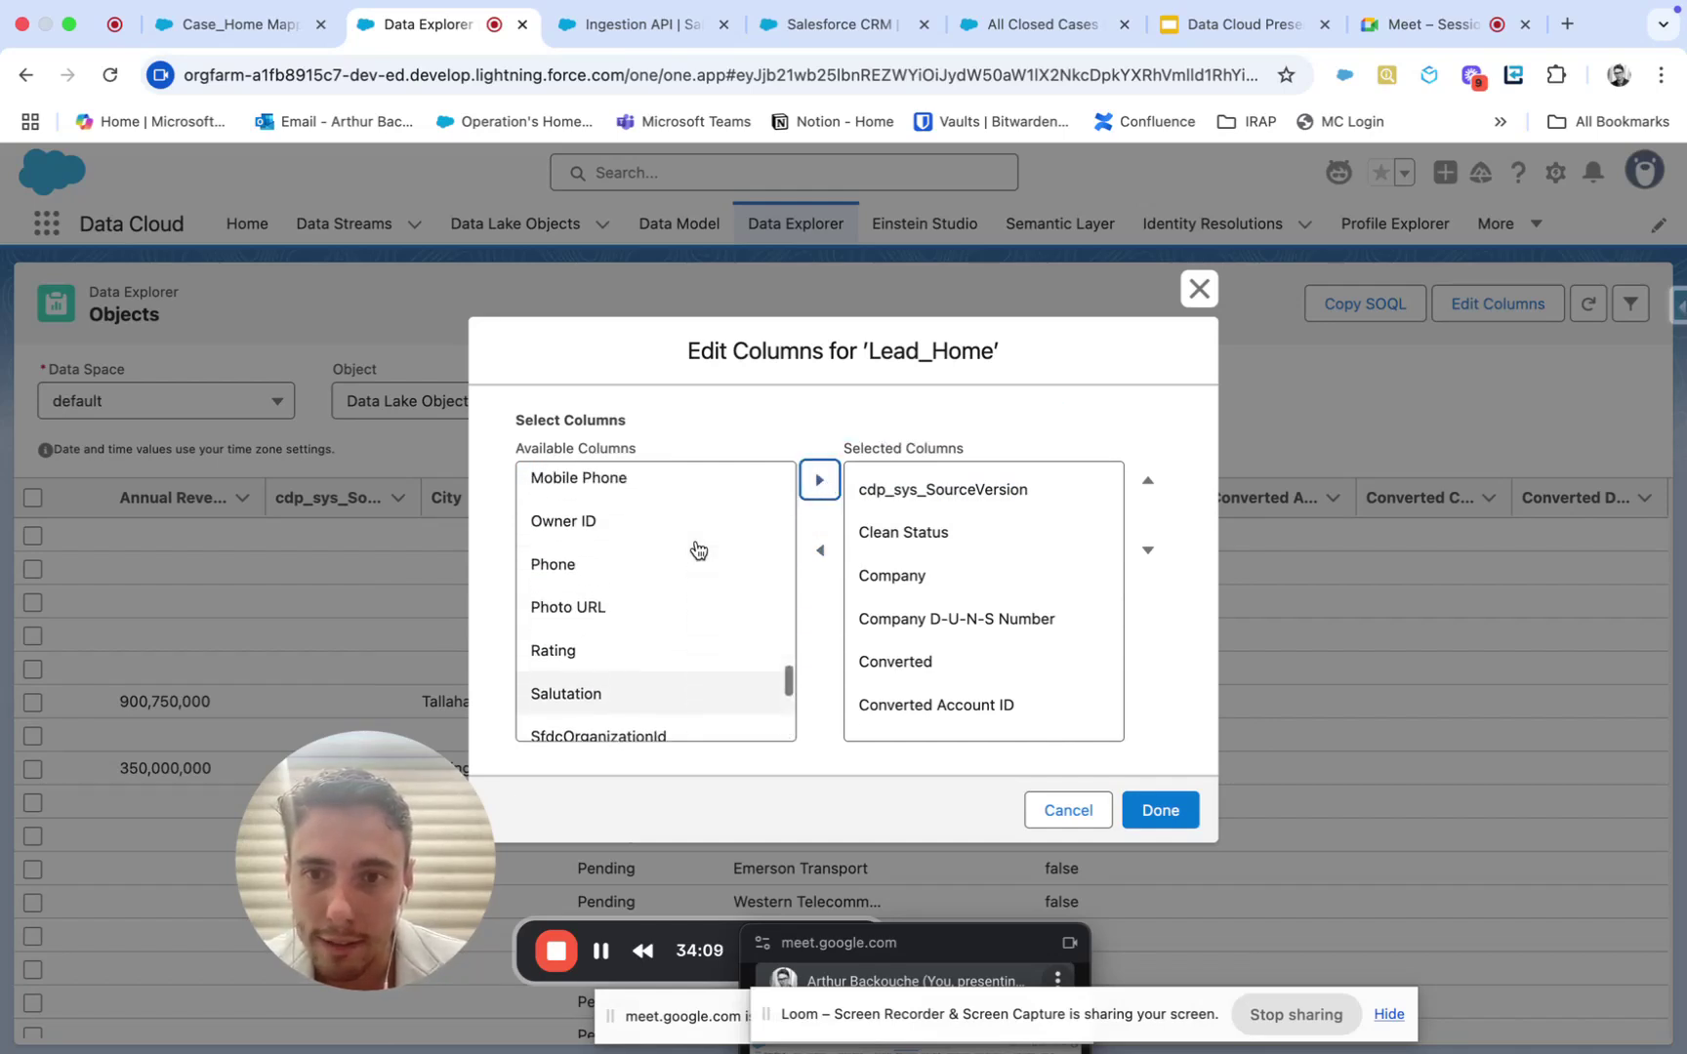
{"action": "left_click", "coordinate": [698, 553]}
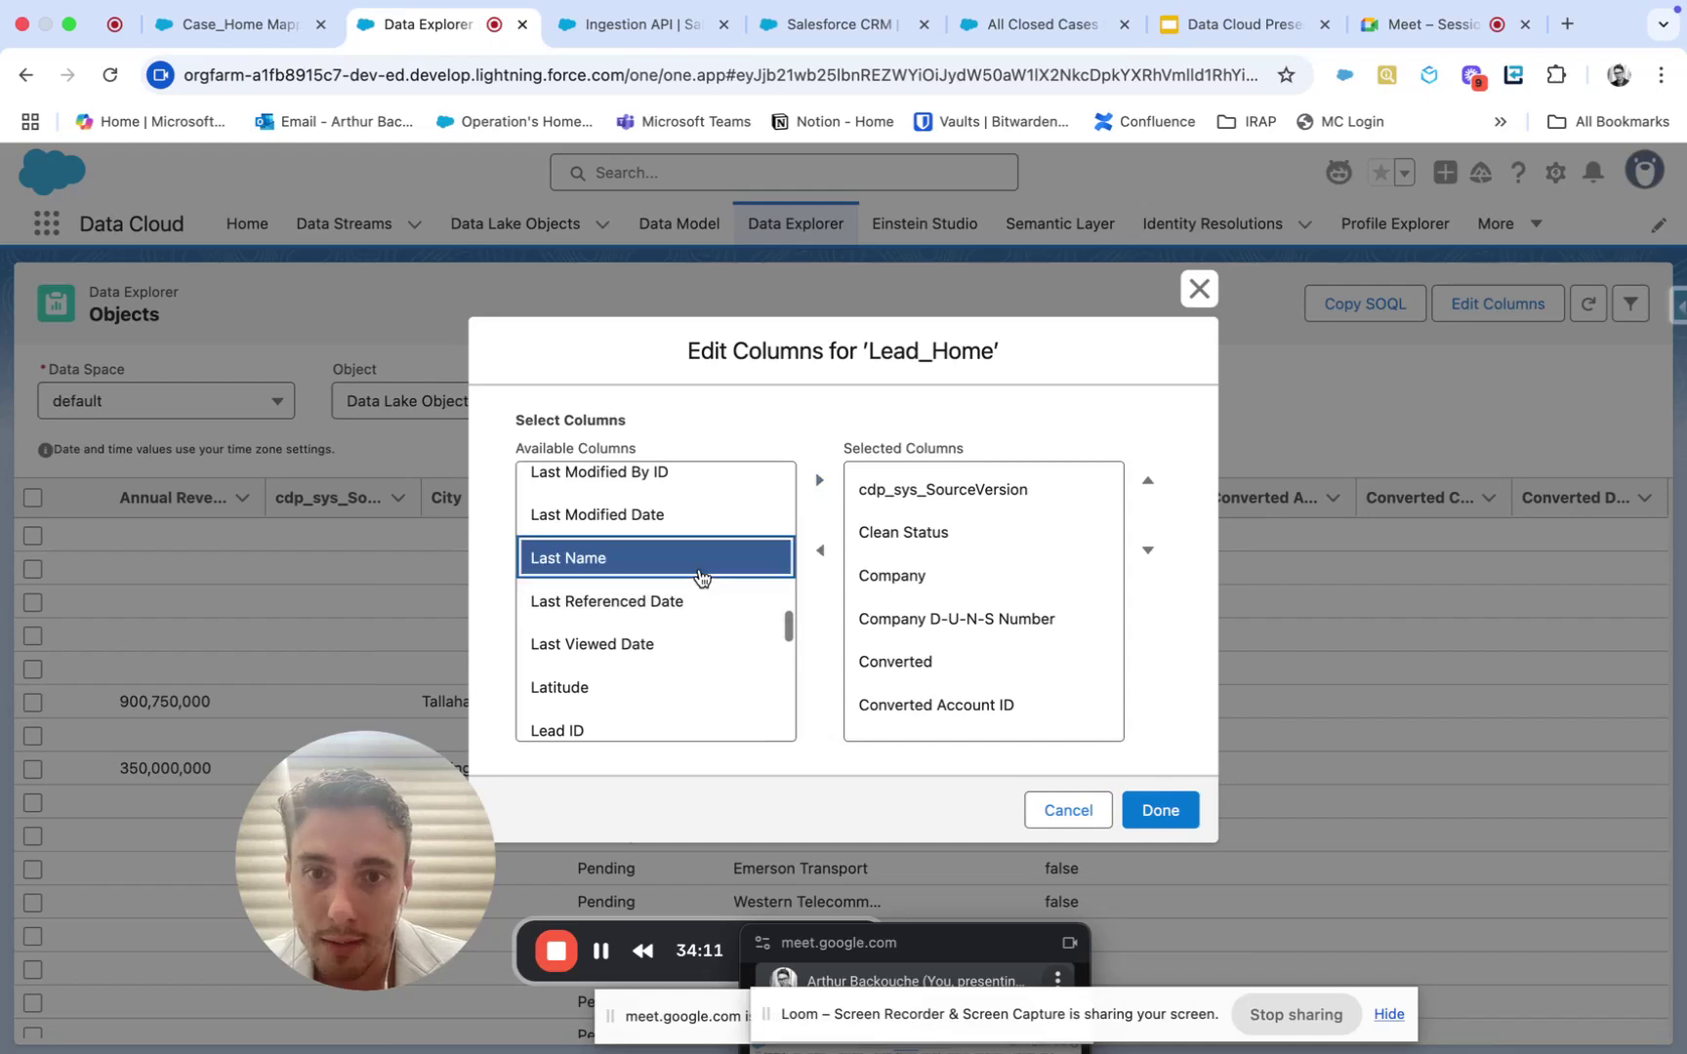
{"action": "left_click", "coordinate": [819, 479]}
Step: Replace the Company column with First Name in the Lead_Home column selection
{"action": "scroll", "coordinate": [691, 538], "scroll_direction": "up", "scroll_amount": 3}
{"action": "scroll", "coordinate": [693, 539], "scroll_direction": "up", "scroll_amount": 5}
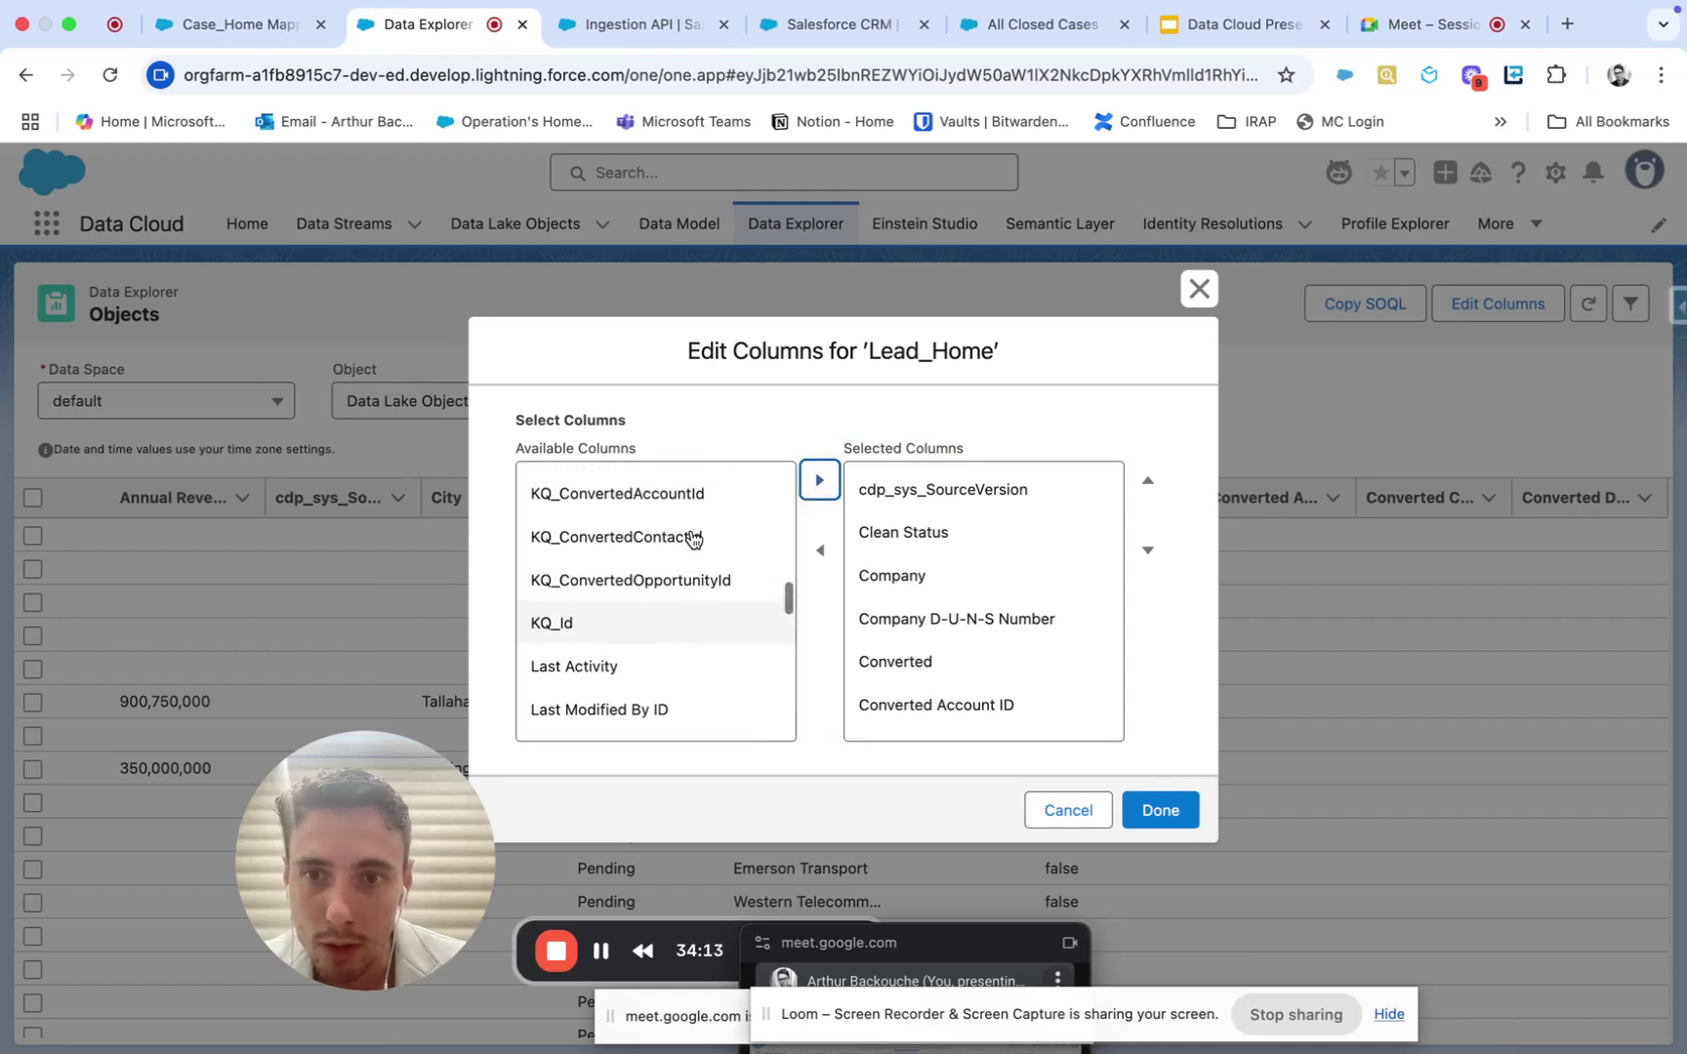
{"action": "left_click", "coordinate": [689, 545]}
{"action": "left_click", "coordinate": [723, 533]}
{"action": "left_click", "coordinate": [818, 479]}
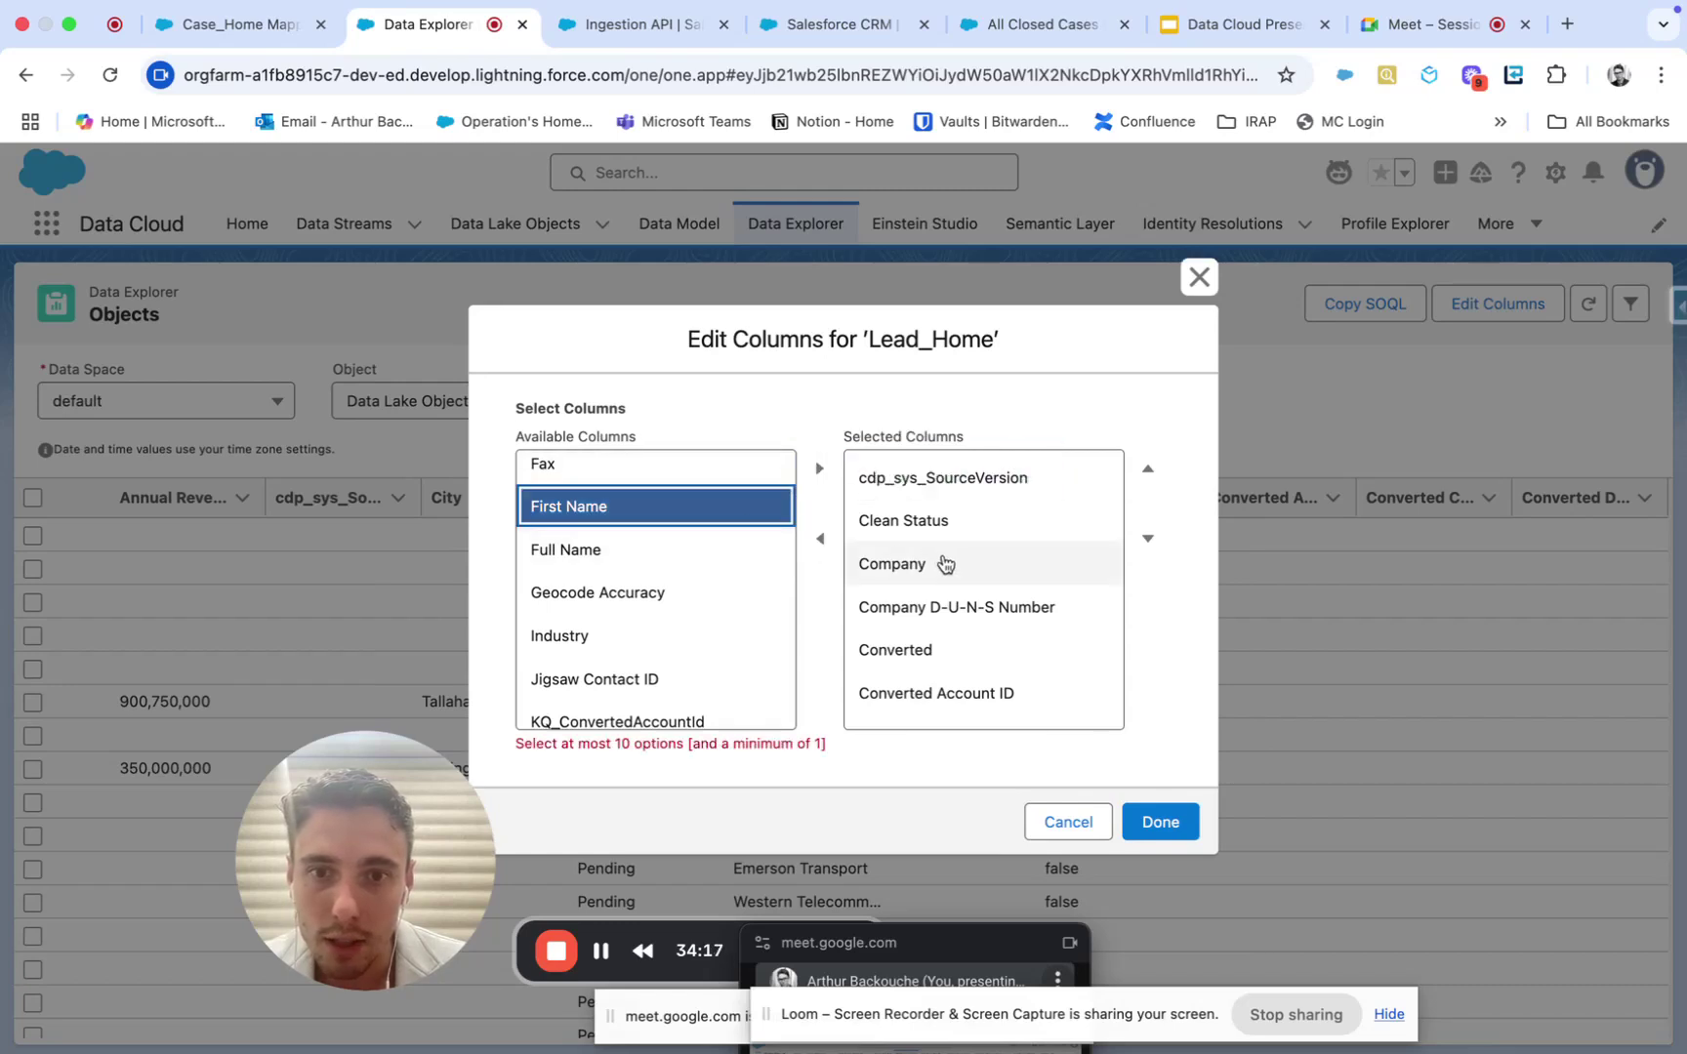
{"action": "left_click", "coordinate": [939, 563]}
{"action": "left_click", "coordinate": [822, 542]}
{"action": "left_click", "coordinate": [772, 519]}
{"action": "left_click", "coordinate": [819, 480]}
Step: Replace the Converted column with Email in the Lead_Home column selection
{"action": "left_click", "coordinate": [858, 617]}
{"action": "left_click", "coordinate": [820, 549]}
{"action": "scroll", "coordinate": [737, 564], "scroll_direction": "up", "scroll_amount": 2}
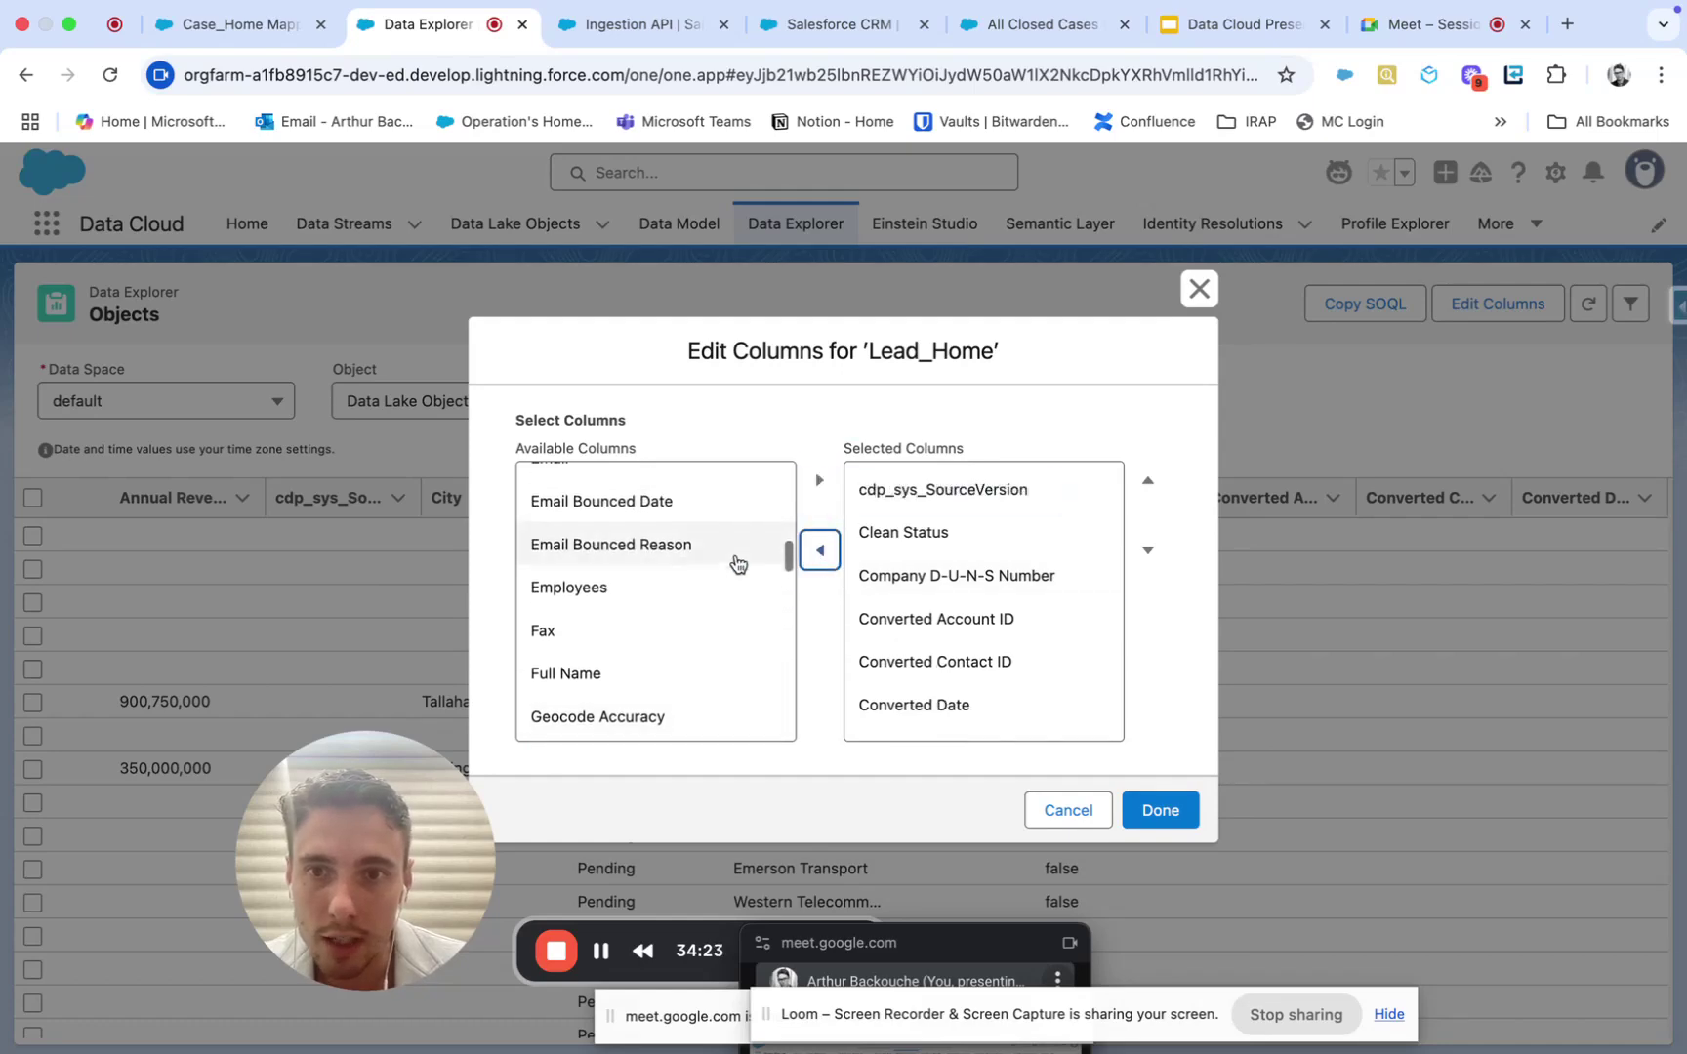
{"action": "scroll", "coordinate": [737, 564], "scroll_direction": "up", "scroll_amount": 2}
{"action": "left_click", "coordinate": [734, 525]}
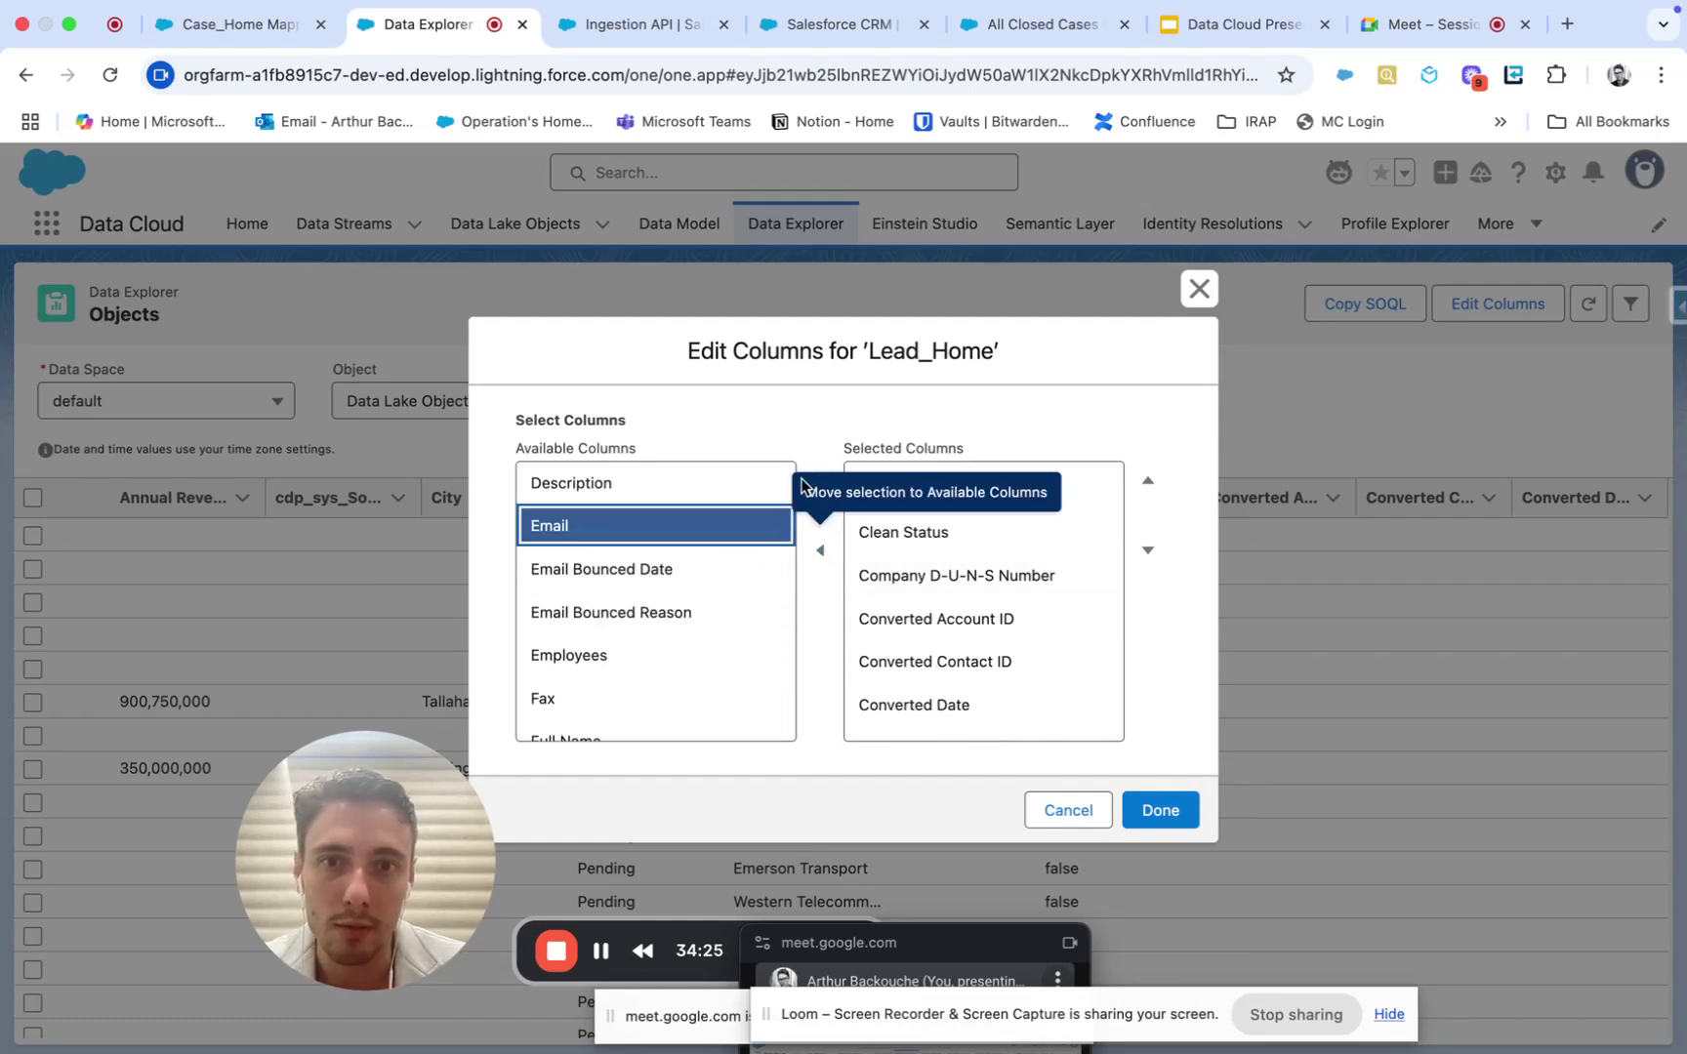
{"action": "left_click", "coordinate": [819, 480]}
Step: Remove cdp_sys_SourceVersion, Clean Status, Company D-U-N-S Number, Converted Account ID, Converted Contact ID and Converted Date from the selected columns
{"action": "left_click", "coordinate": [942, 491]}
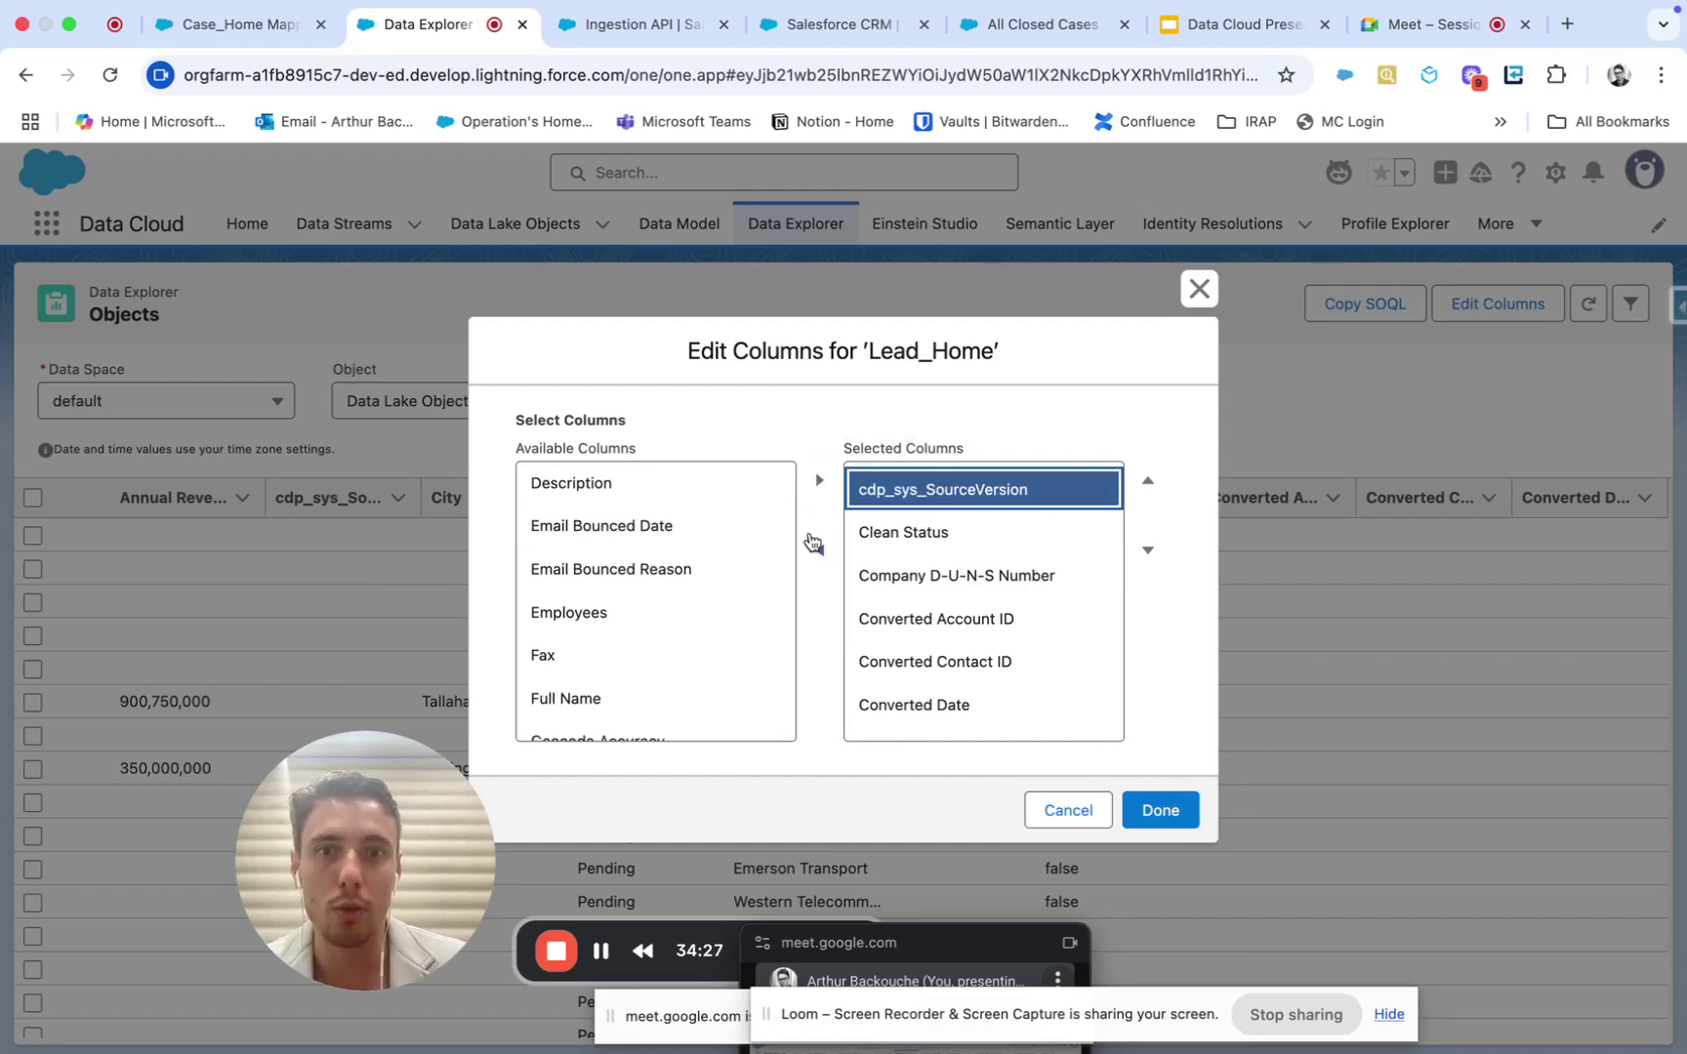
{"action": "left_click", "coordinate": [823, 548]}
{"action": "left_click", "coordinate": [866, 488]}
{"action": "left_click", "coordinate": [823, 548]}
{"action": "left_click", "coordinate": [861, 490]}
{"action": "left_click", "coordinate": [820, 548]}
{"action": "left_click", "coordinate": [862, 491]}
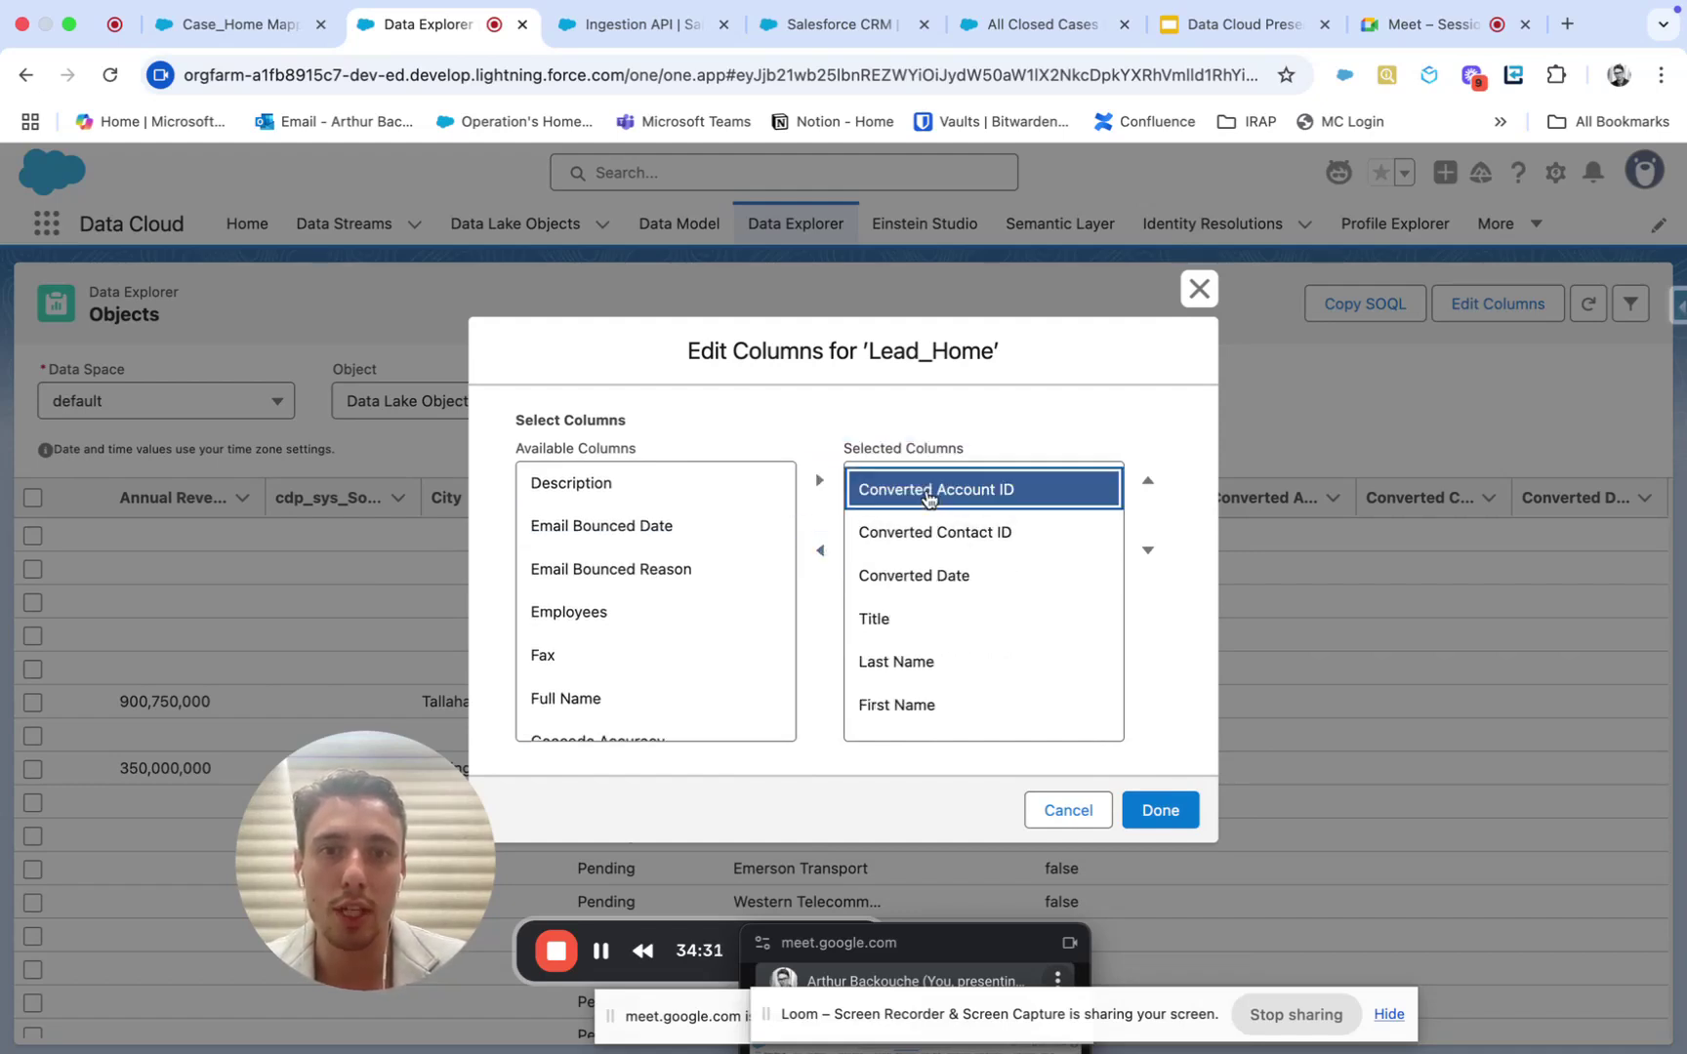
{"action": "left_click", "coordinate": [819, 549]}
{"action": "left_click", "coordinate": [861, 490]}
{"action": "left_click", "coordinate": [820, 549]}
{"action": "left_click", "coordinate": [913, 492]}
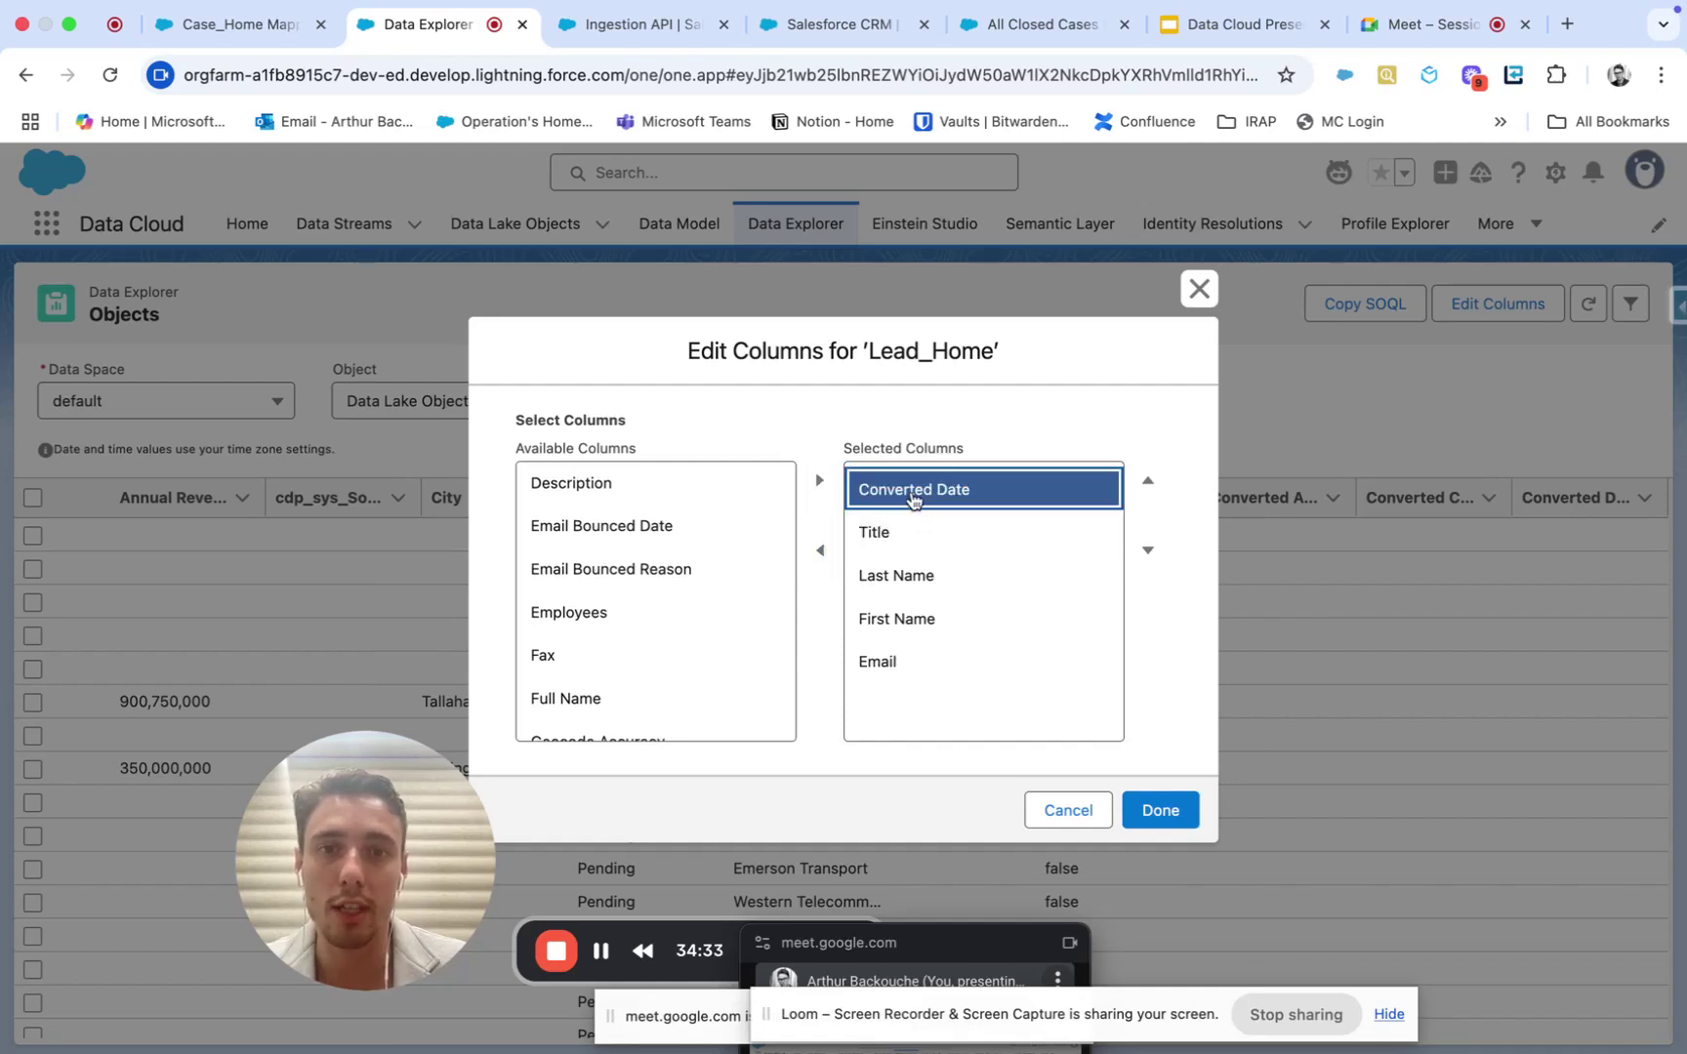
{"action": "left_click", "coordinate": [820, 550]}
Step: Move Title below Email in the column order and apply the Lead_Home column changes
{"action": "left_click", "coordinate": [927, 486]}
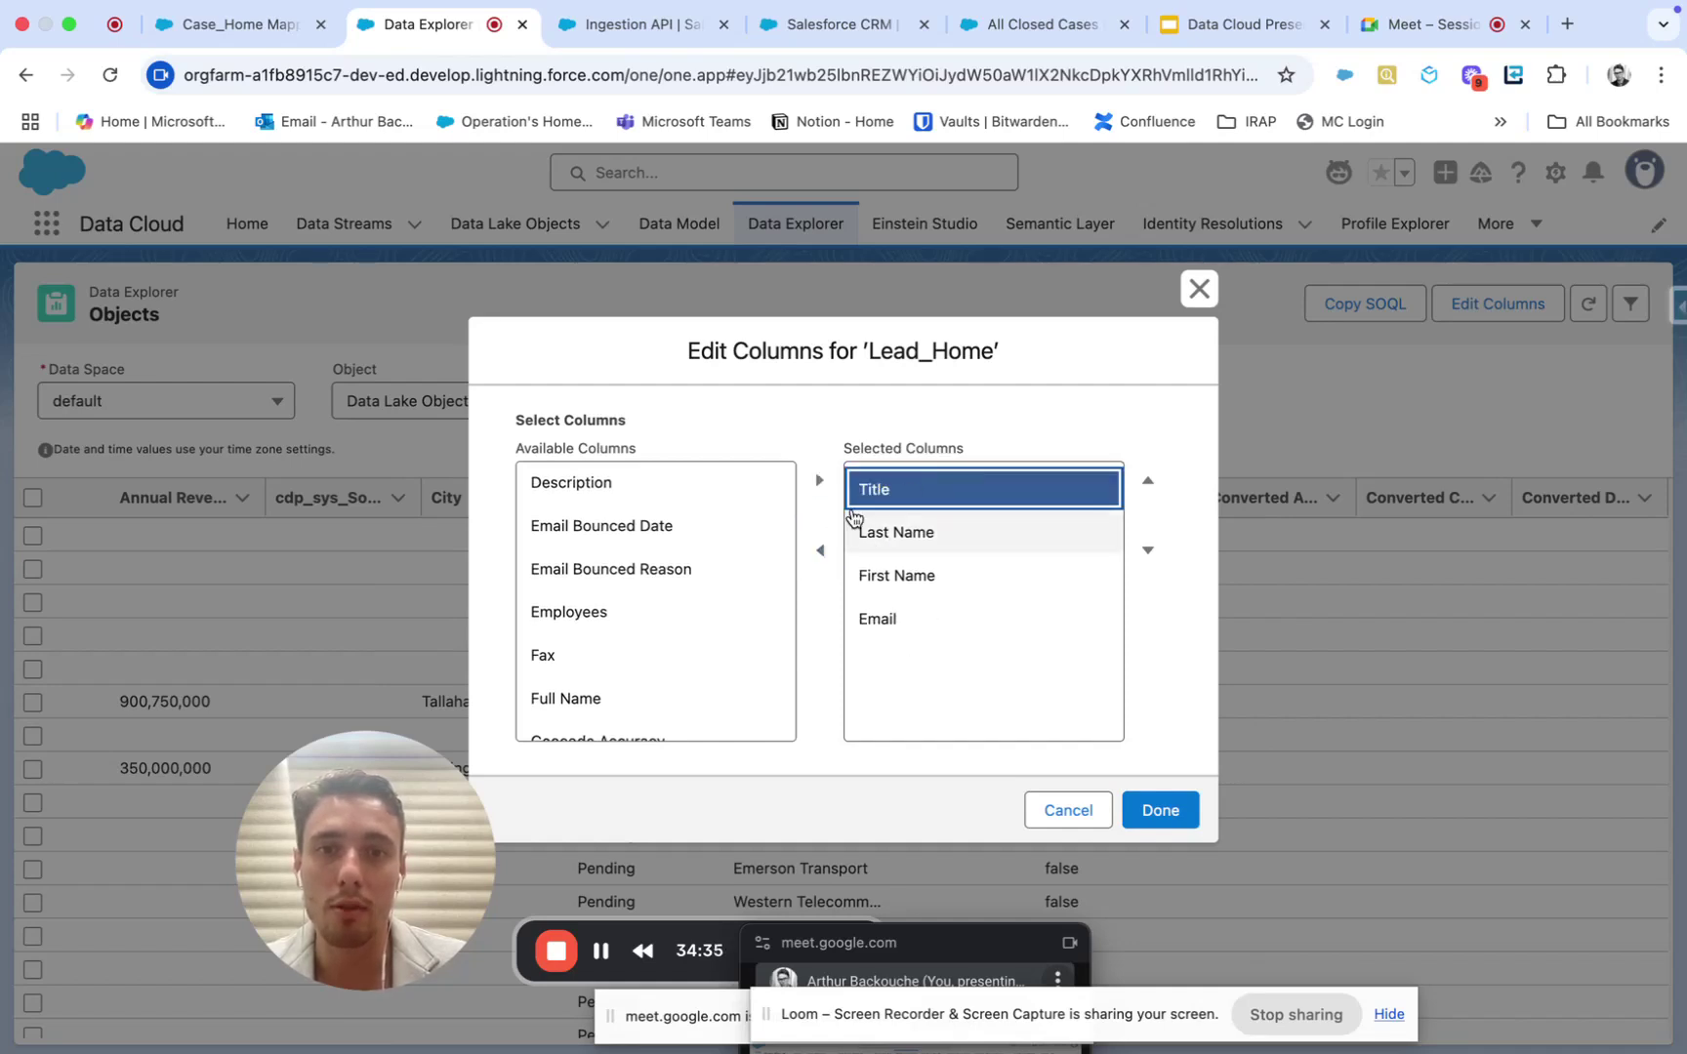
{"action": "left_click", "coordinate": [1148, 549]}
{"action": "left_click", "coordinate": [1148, 549]}
{"action": "left_click", "coordinate": [1147, 549]}
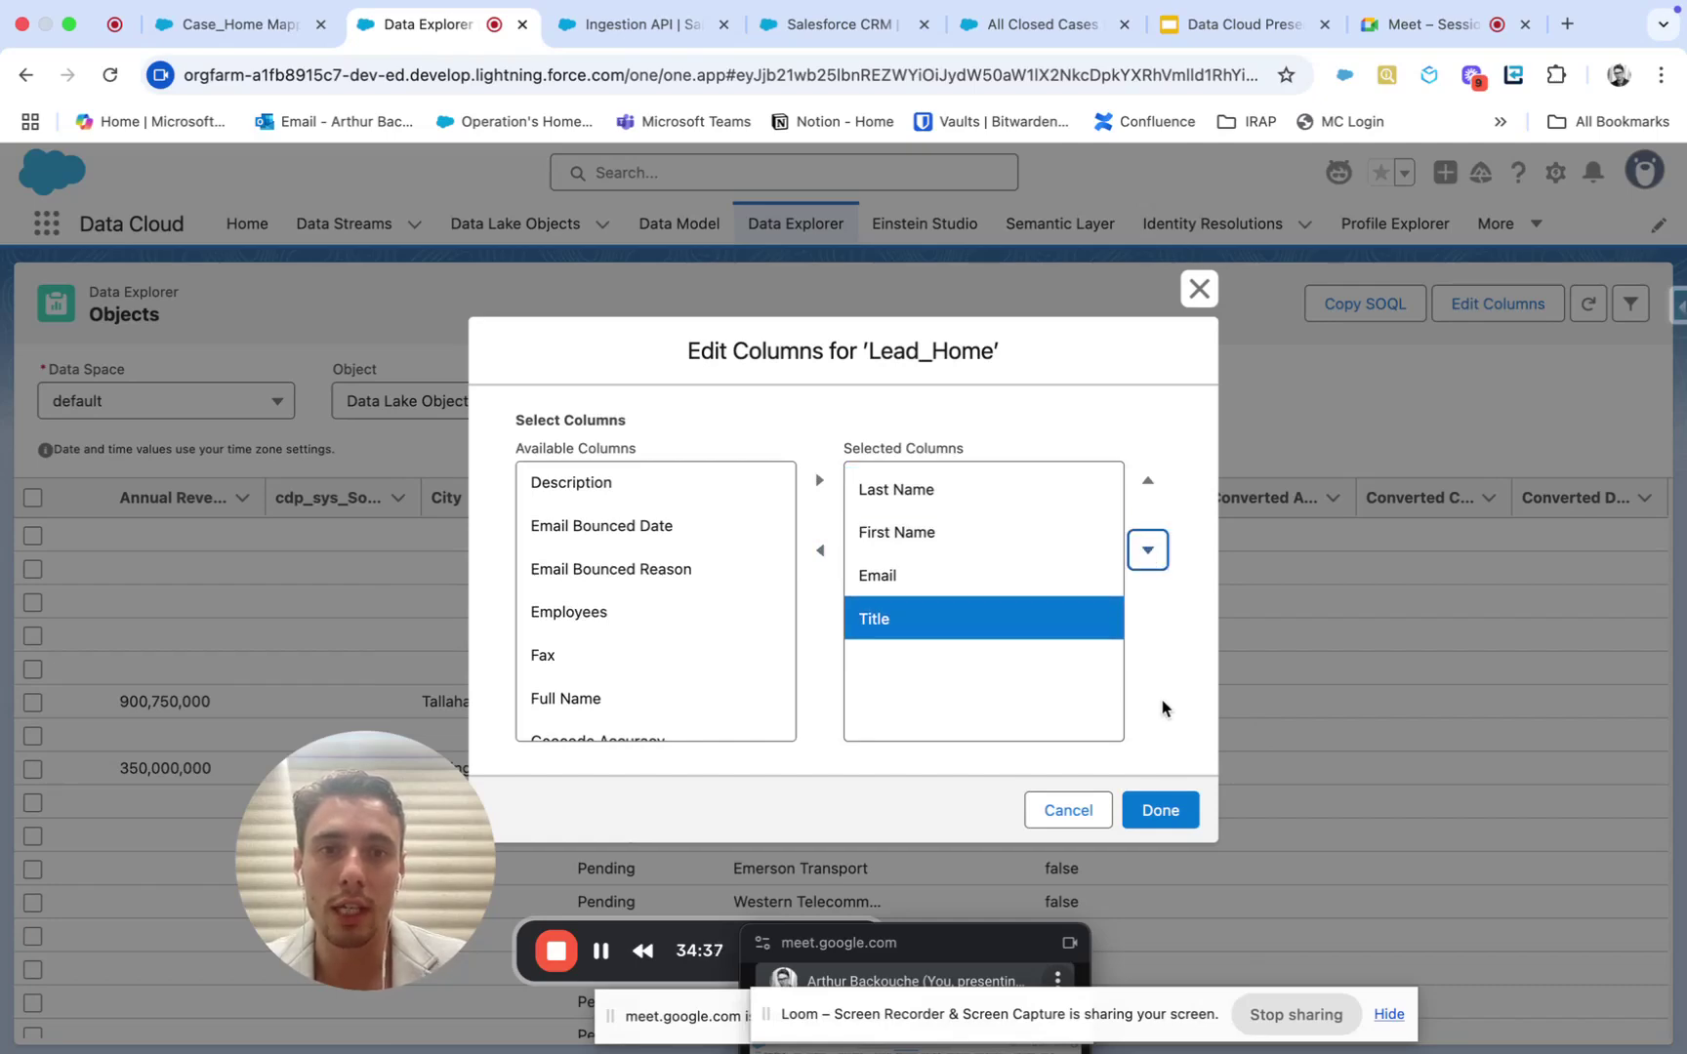
{"action": "left_click", "coordinate": [1175, 822]}
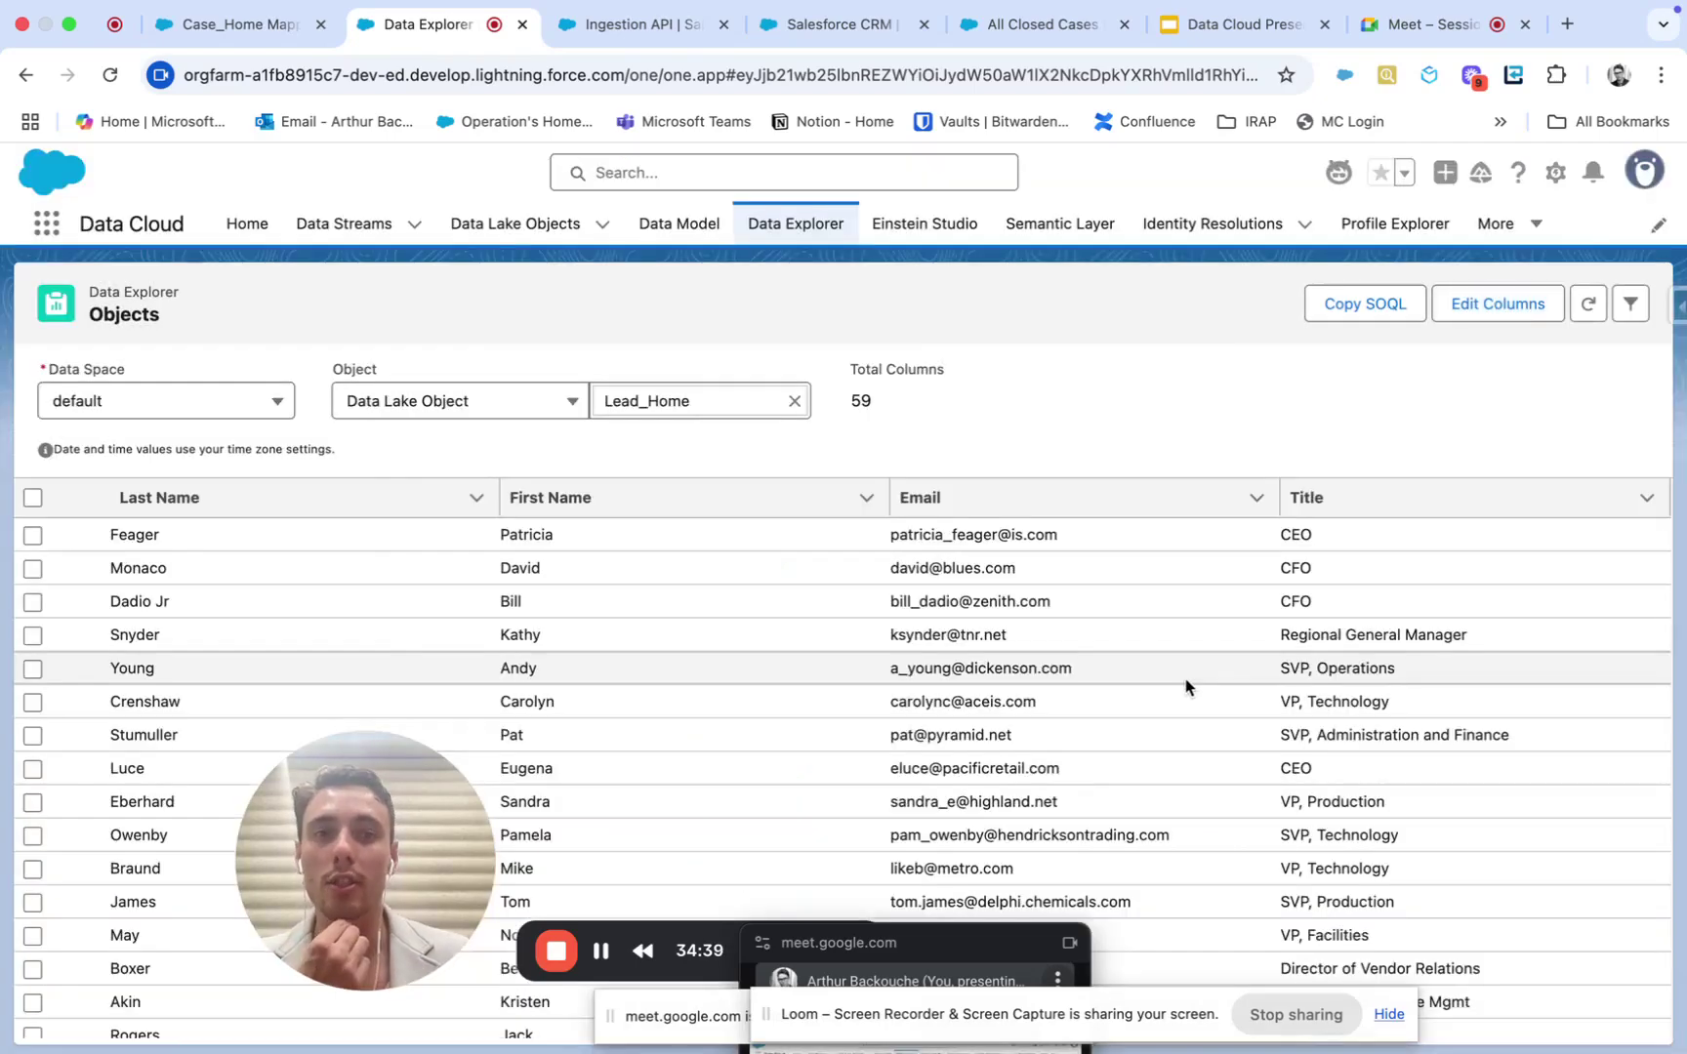
Step: Browse the Lead_Home records, and view and dismiss the SOQL query generated for them
{"action": "scroll", "coordinate": [1186, 686], "scroll_direction": "down", "scroll_amount": 3}
{"action": "scroll", "coordinate": [1186, 687], "scroll_direction": "up", "scroll_amount": 3}
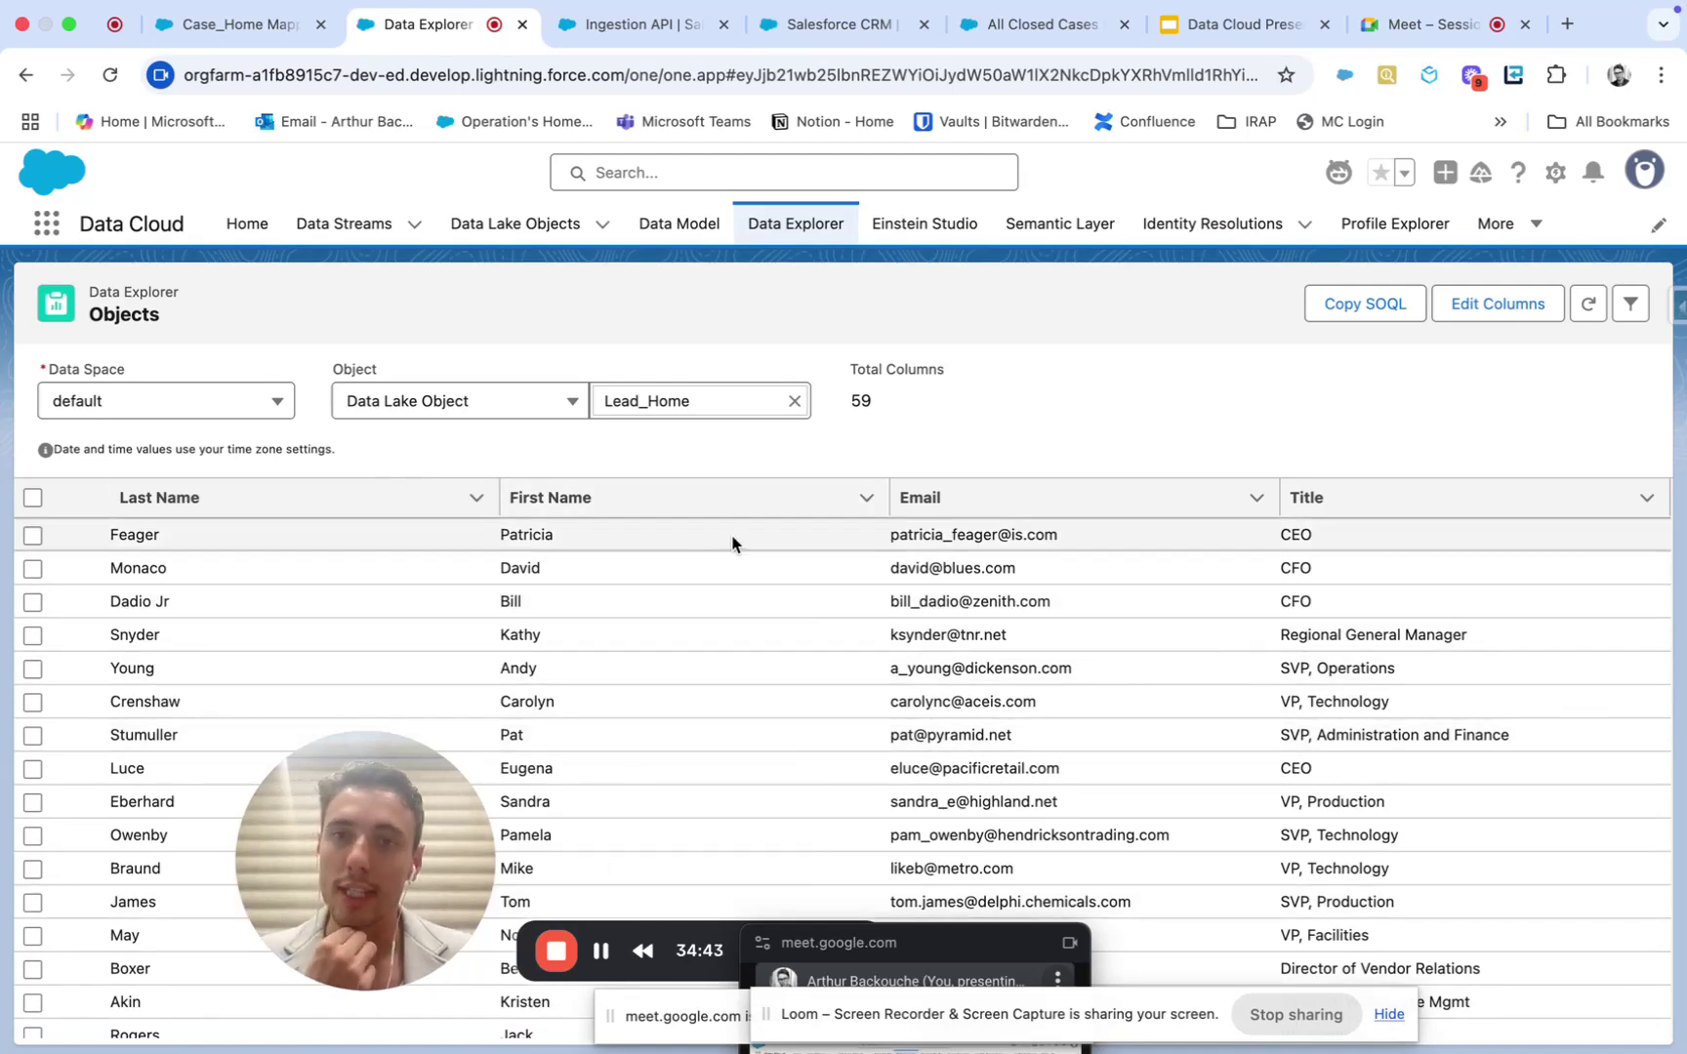
{"action": "scroll", "coordinate": [990, 881], "scroll_direction": "down", "scroll_amount": 3}
{"action": "scroll", "coordinate": [990, 881], "scroll_direction": "up", "scroll_amount": 3}
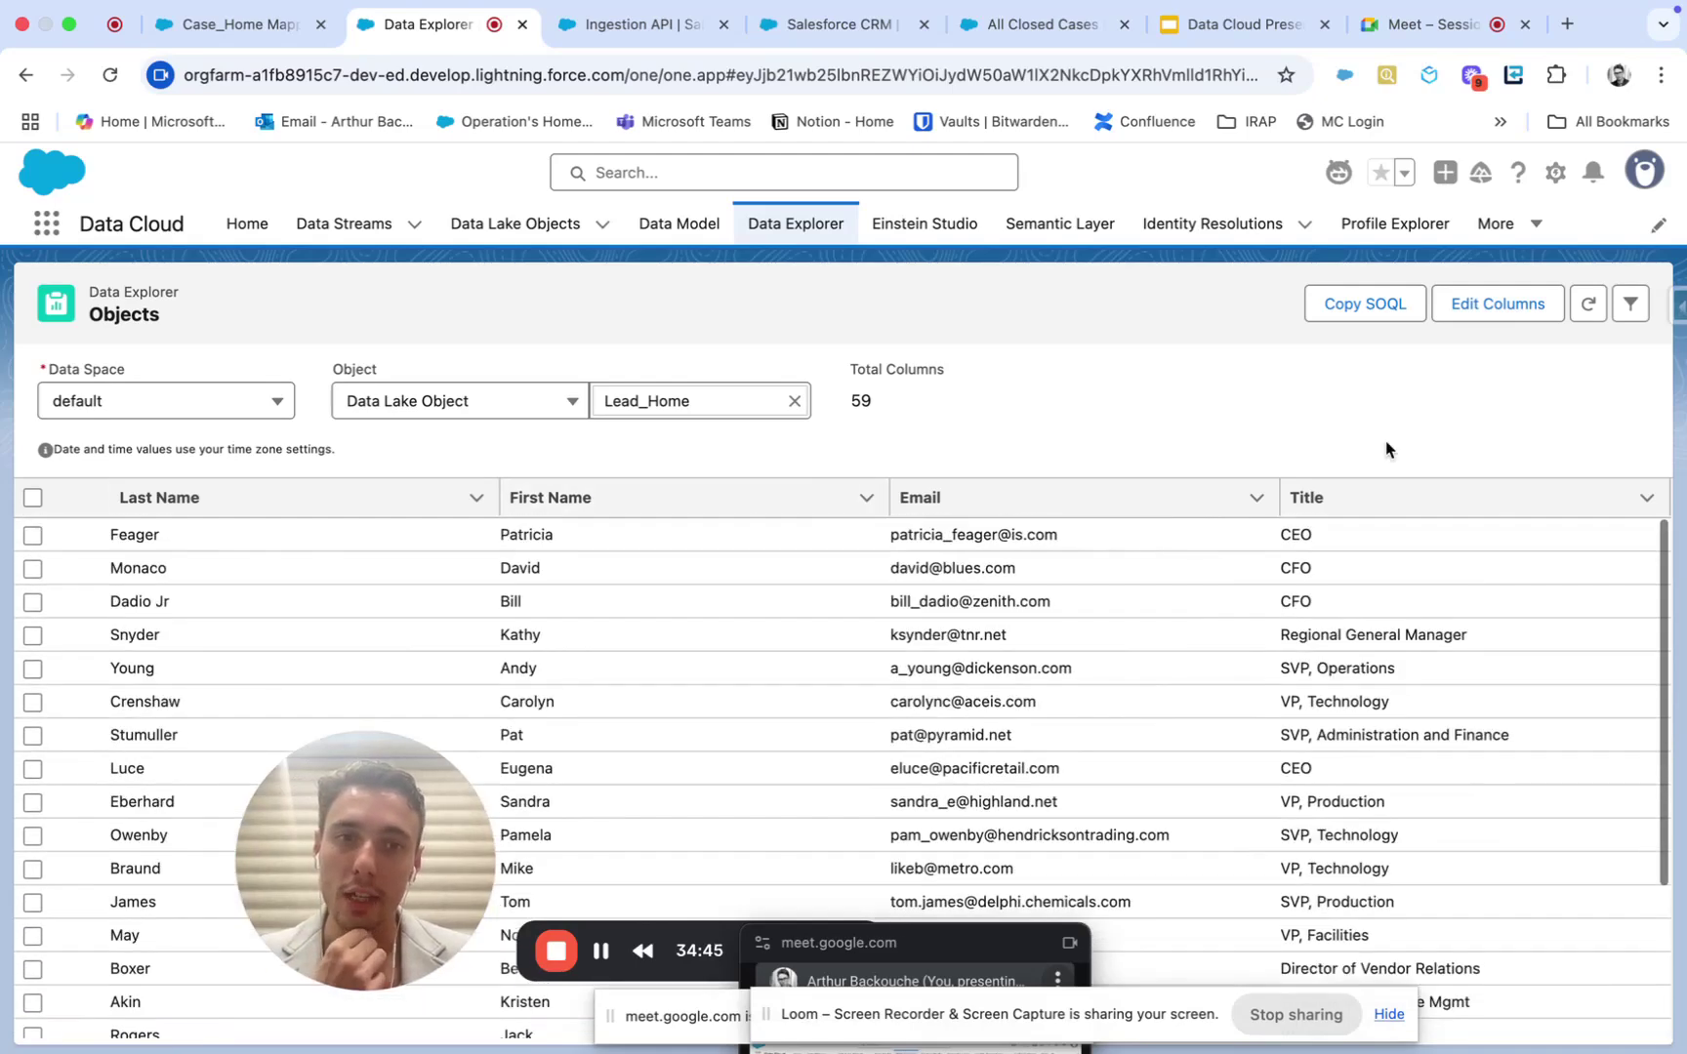
{"action": "scroll", "coordinate": [1451, 797], "scroll_direction": "down", "scroll_amount": 3}
{"action": "scroll", "coordinate": [1425, 635], "scroll_direction": "up", "scroll_amount": 3}
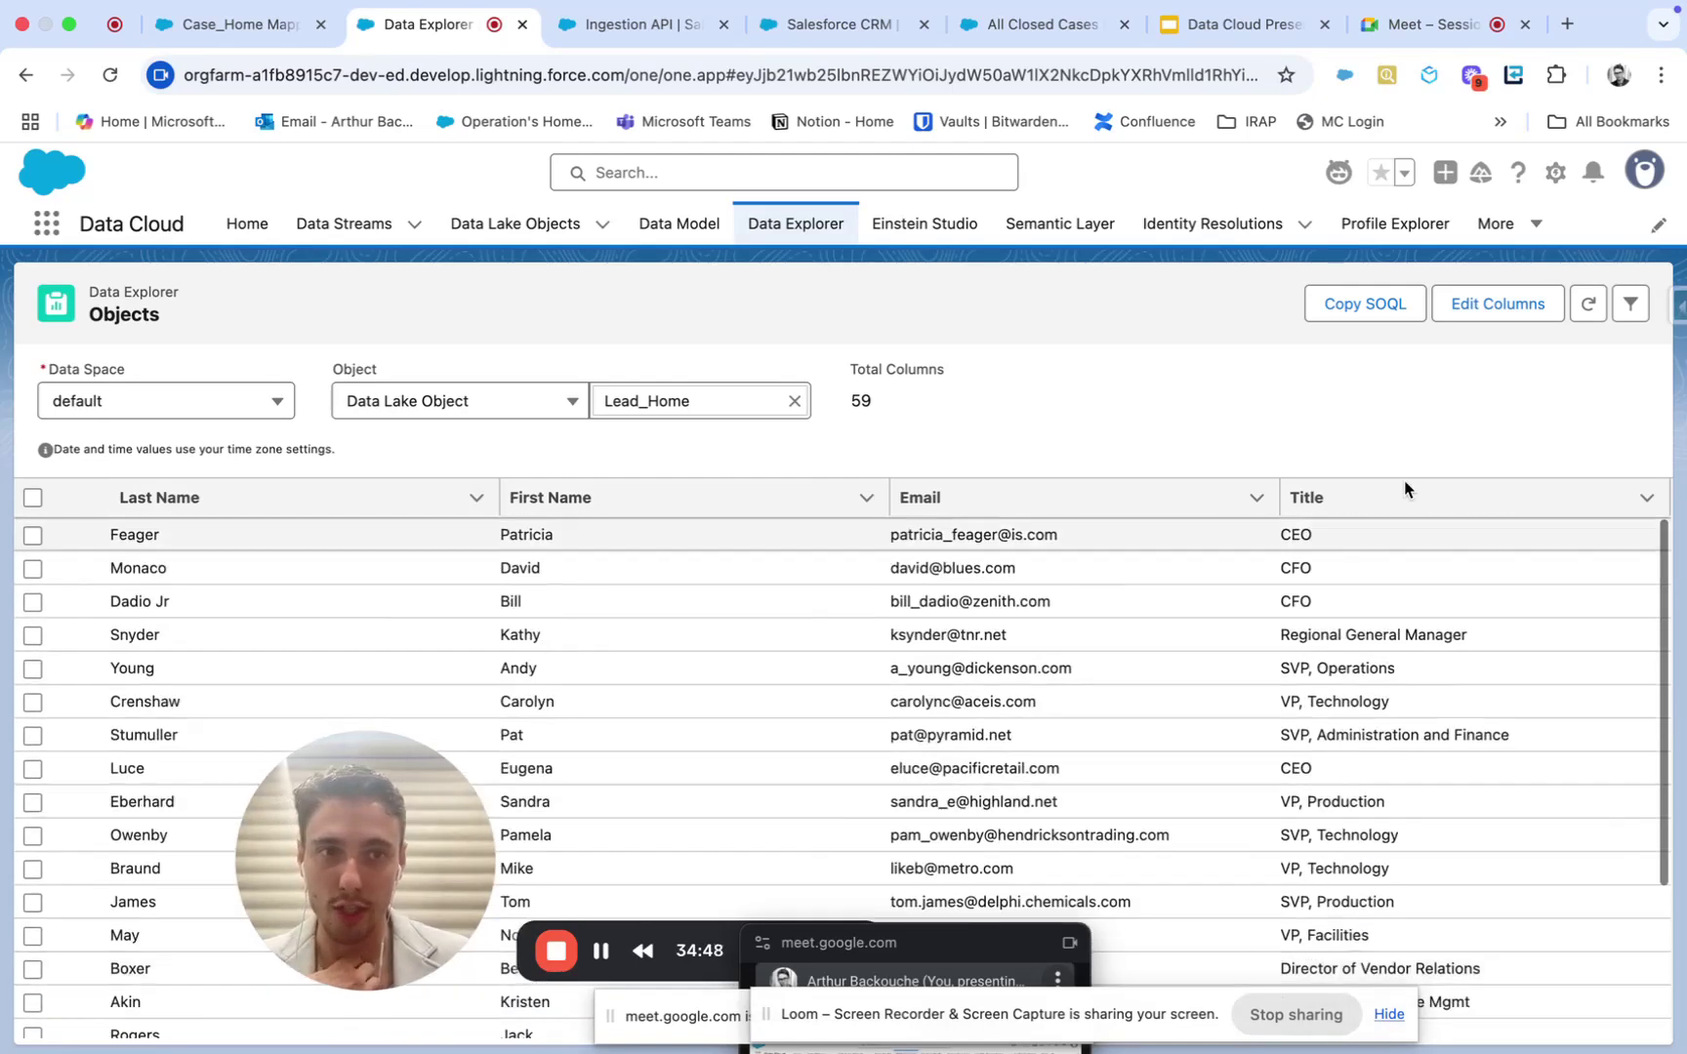
{"action": "left_click", "coordinate": [1391, 308]}
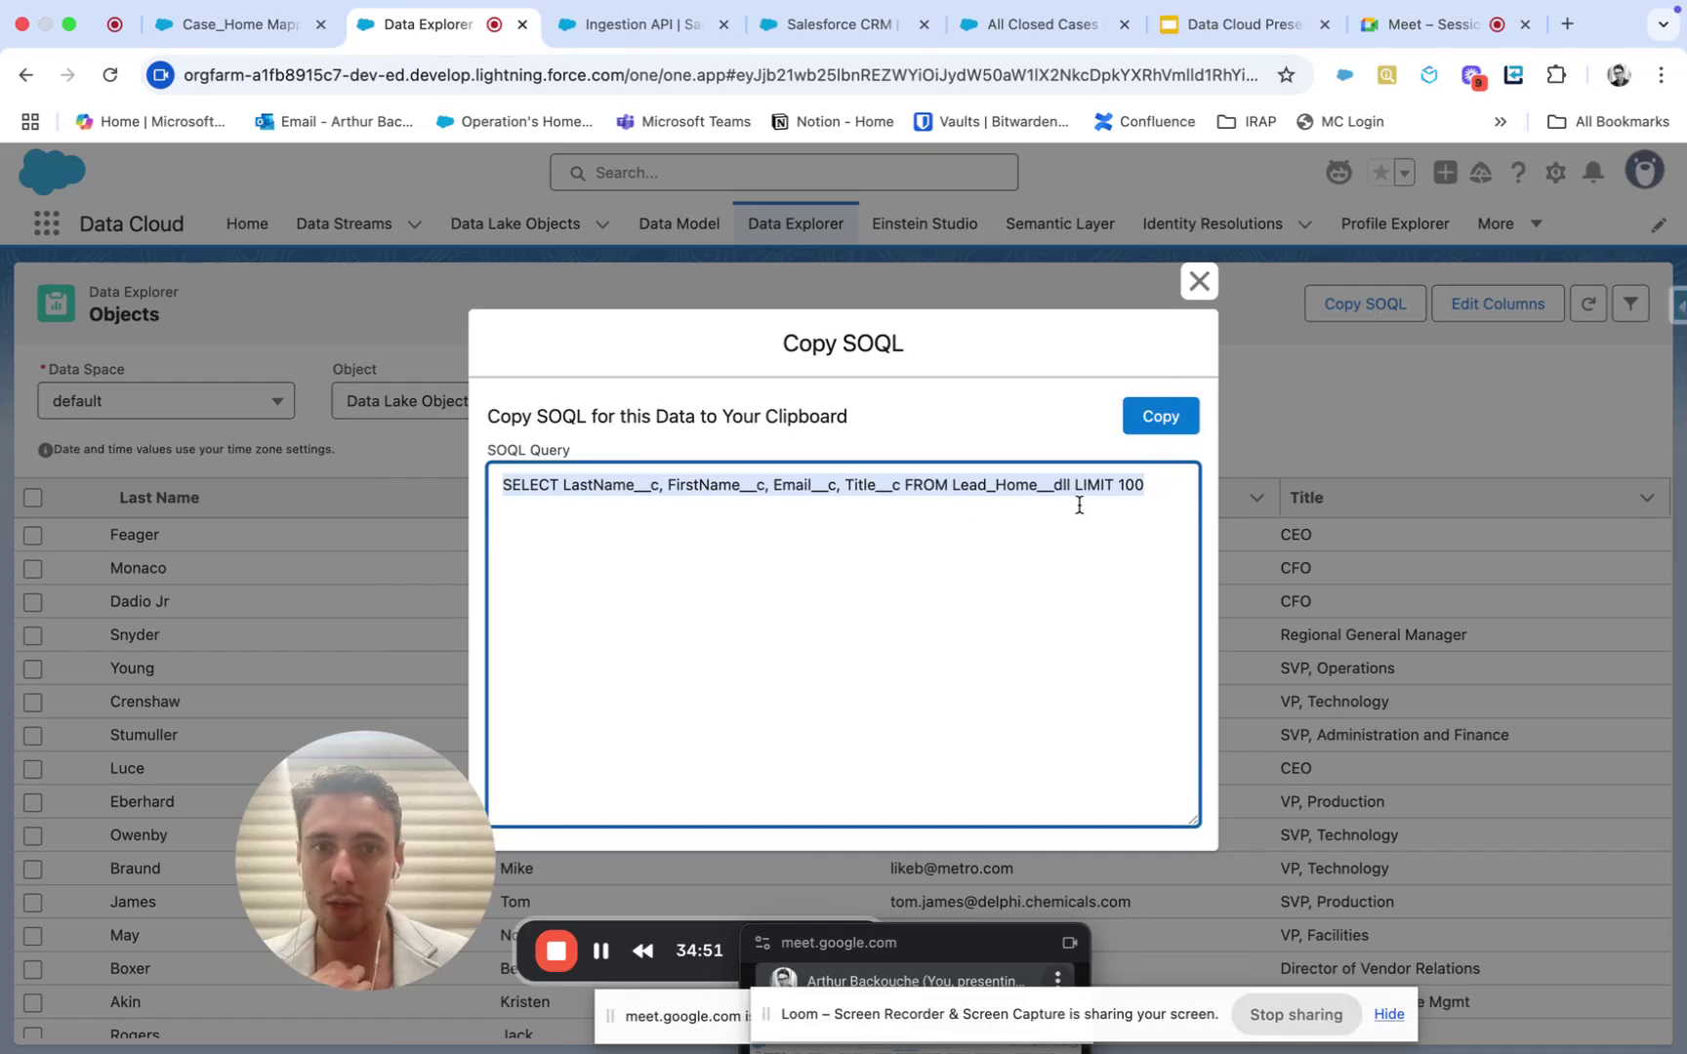
{"action": "left_click", "coordinate": [1200, 283]}
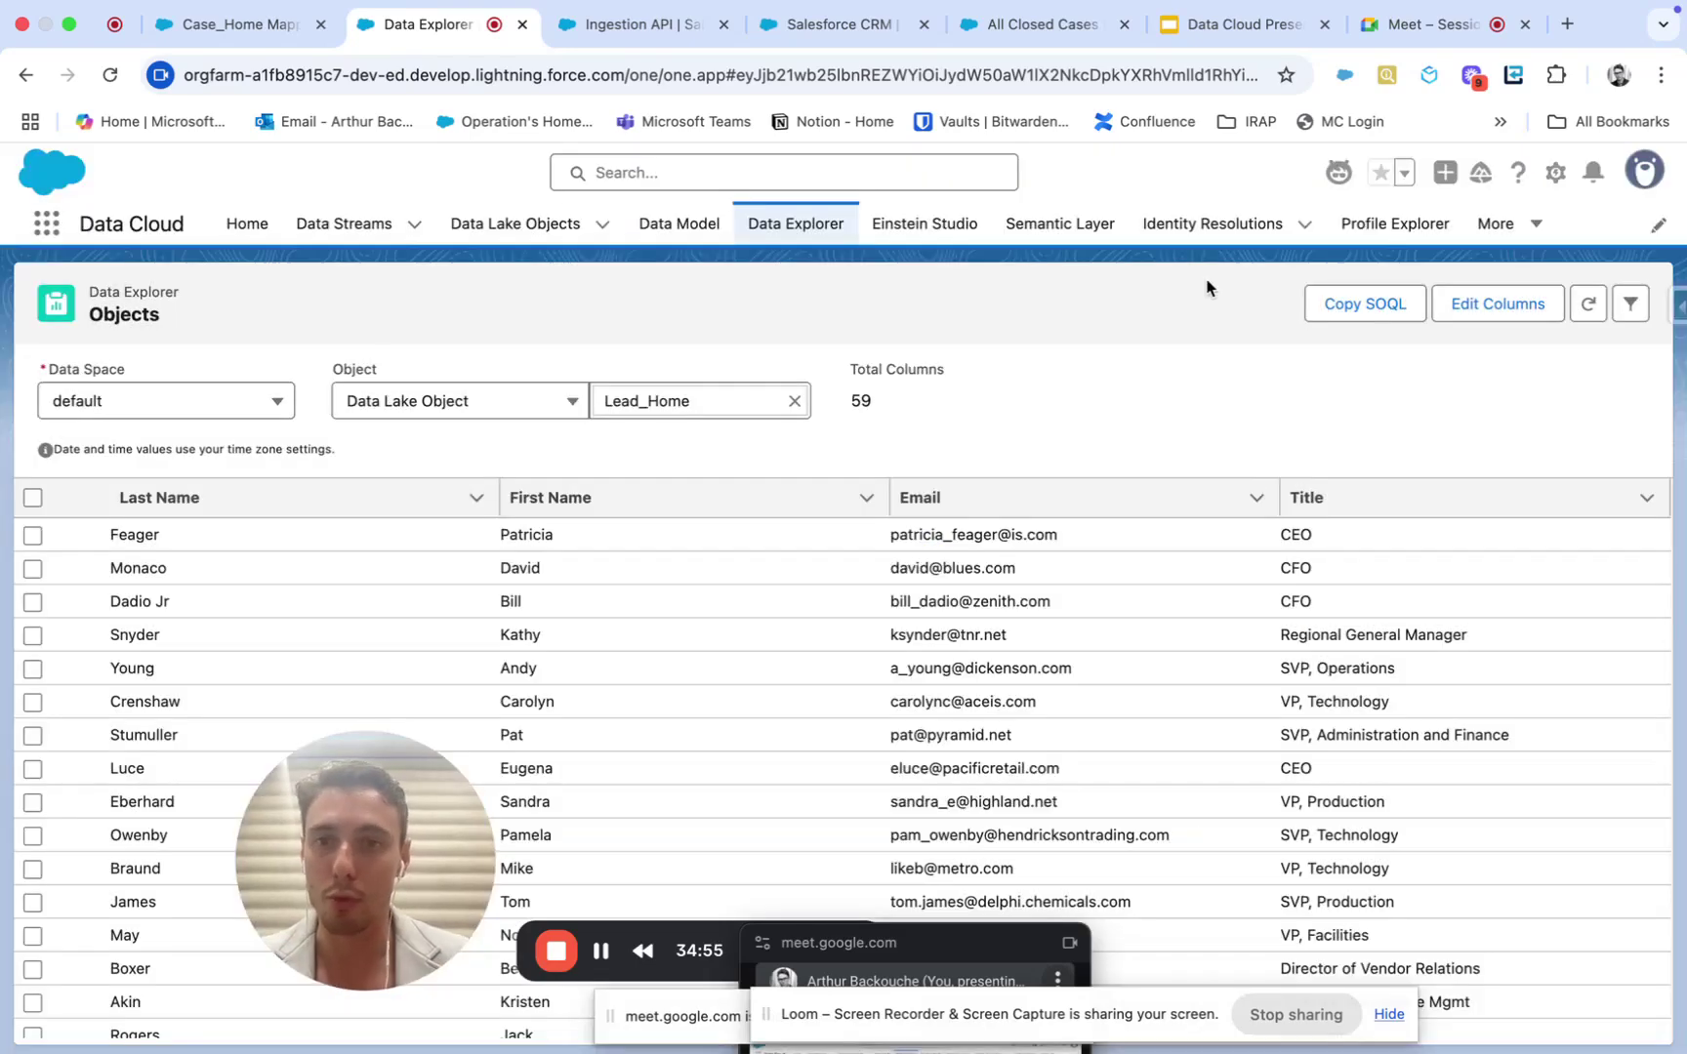
Step: Switch the explorer to data model objects and load the Lead object
{"action": "left_click", "coordinate": [506, 407]}
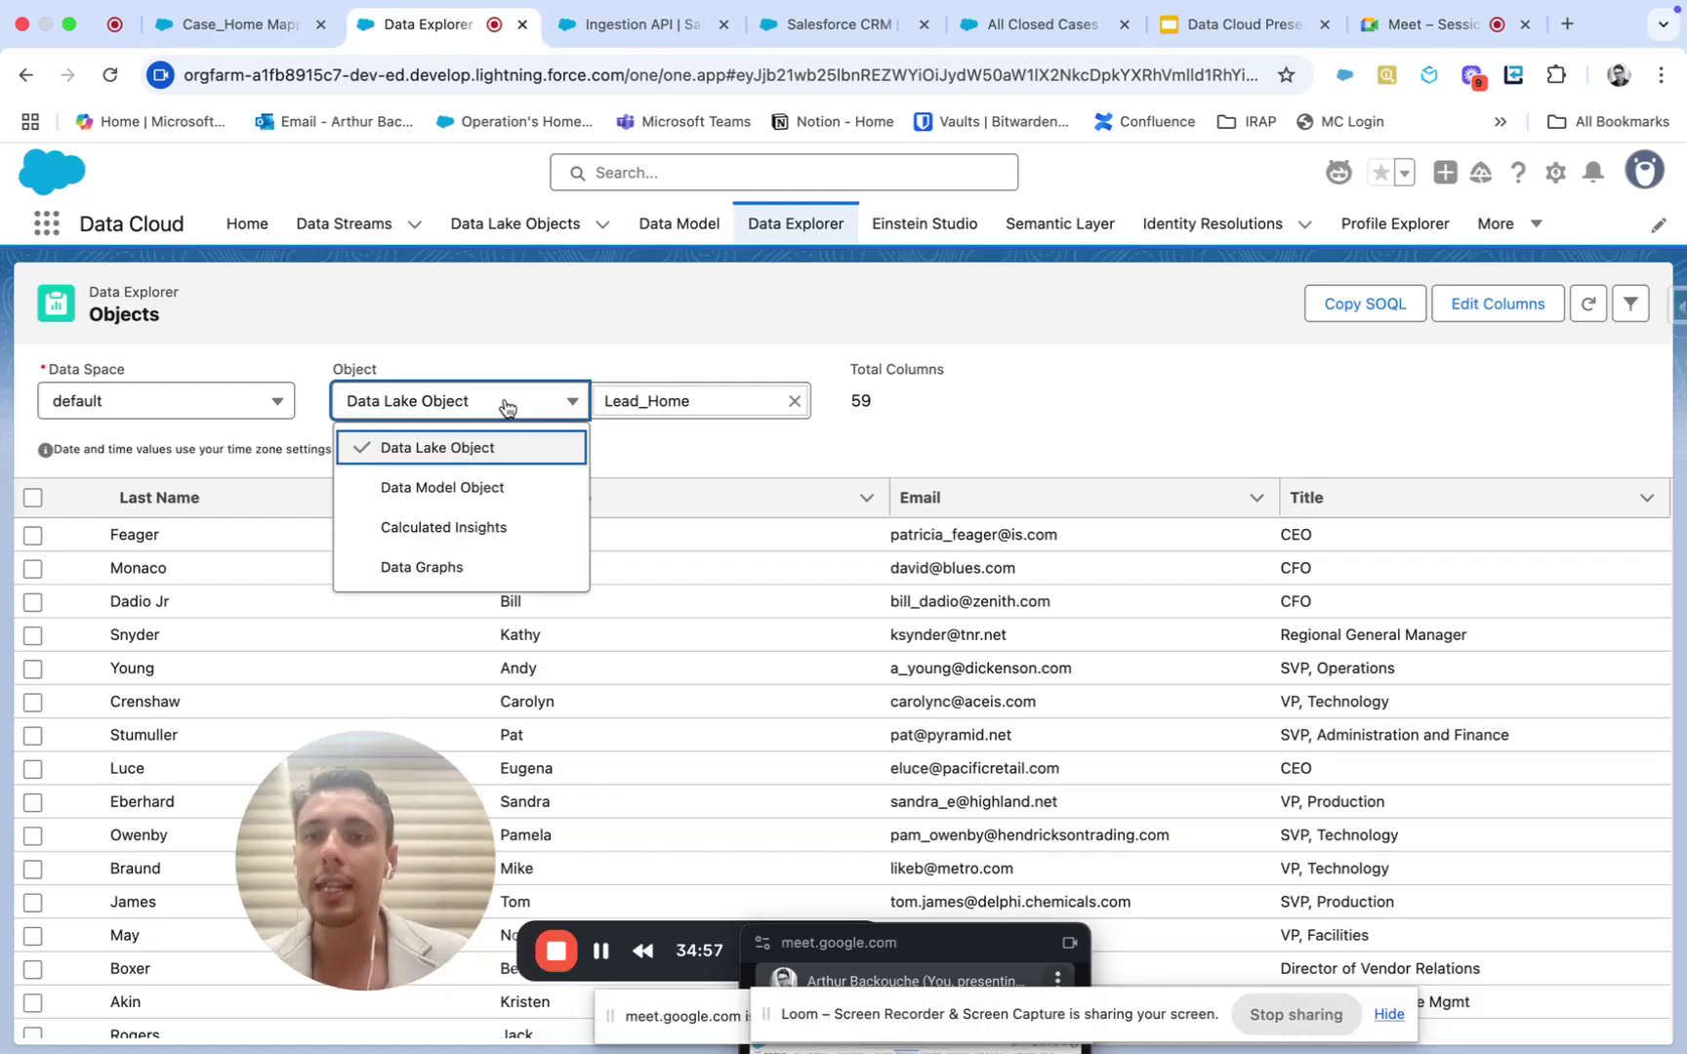
{"action": "left_click", "coordinate": [517, 491]}
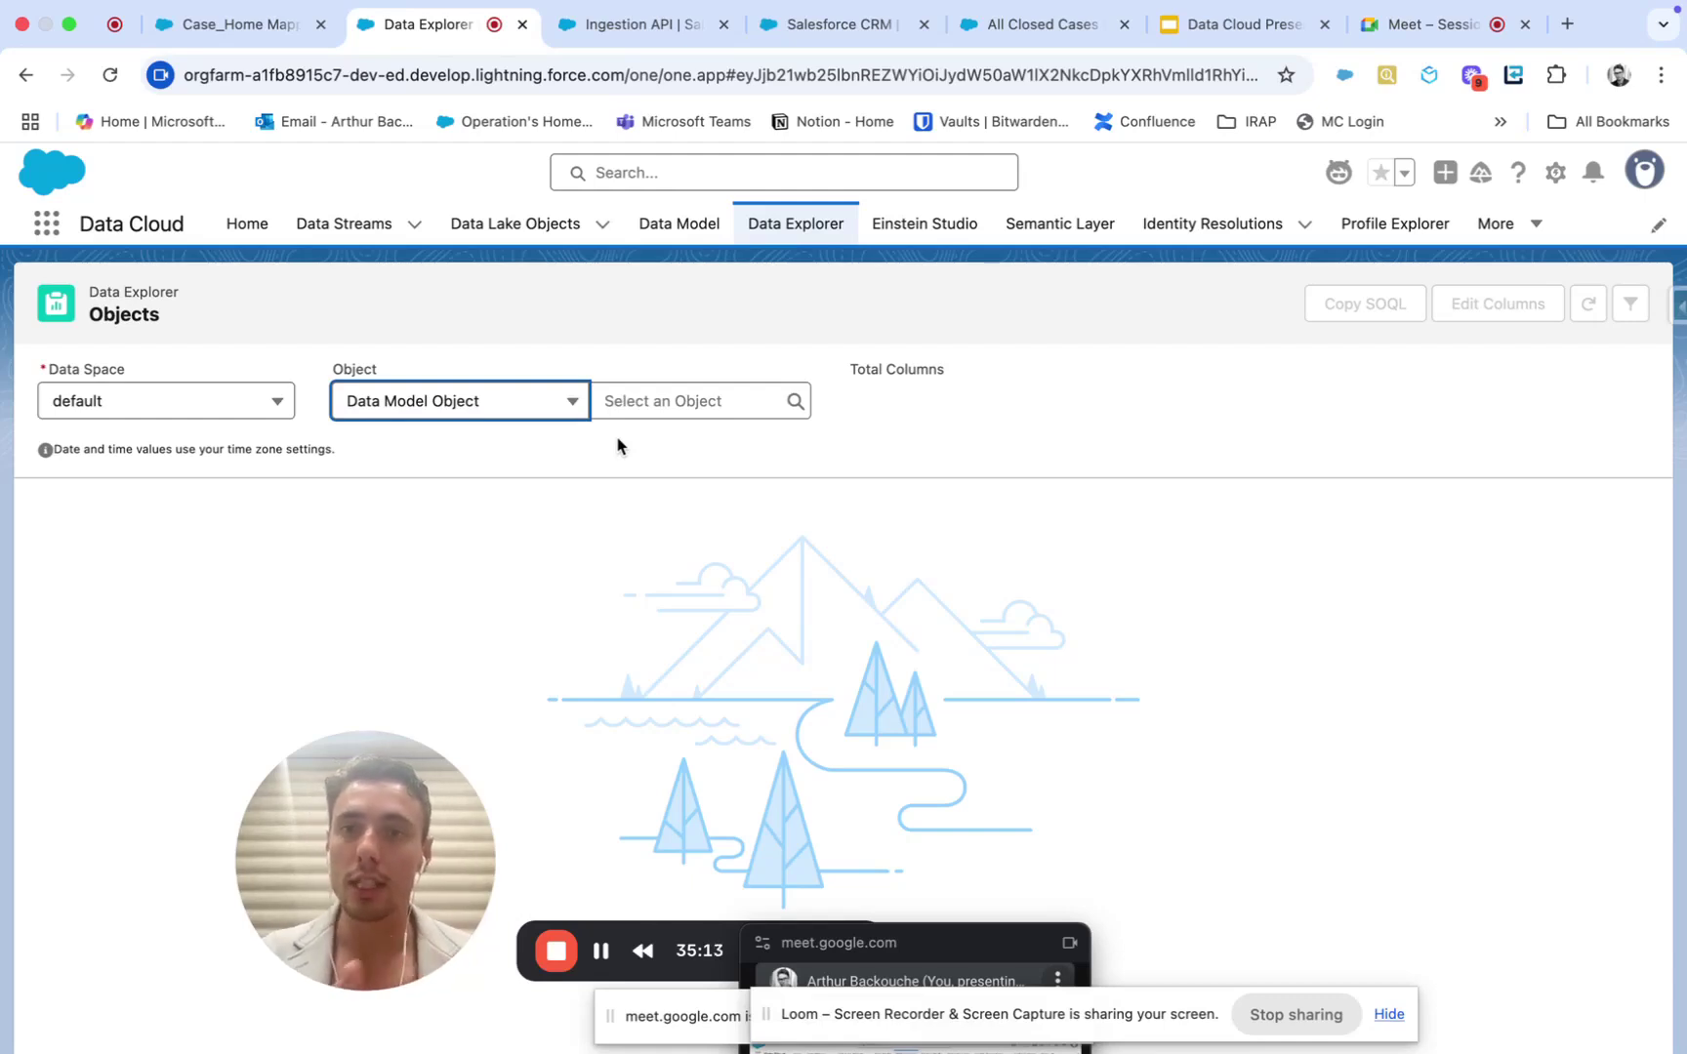
{"action": "left_click", "coordinate": [645, 394]}
{"action": "scroll", "coordinate": [663, 537], "scroll_direction": "down", "scroll_amount": 2}
{"action": "scroll", "coordinate": [665, 537], "scroll_direction": "down", "scroll_amount": 5}
{"action": "left_click", "coordinate": [667, 562]}
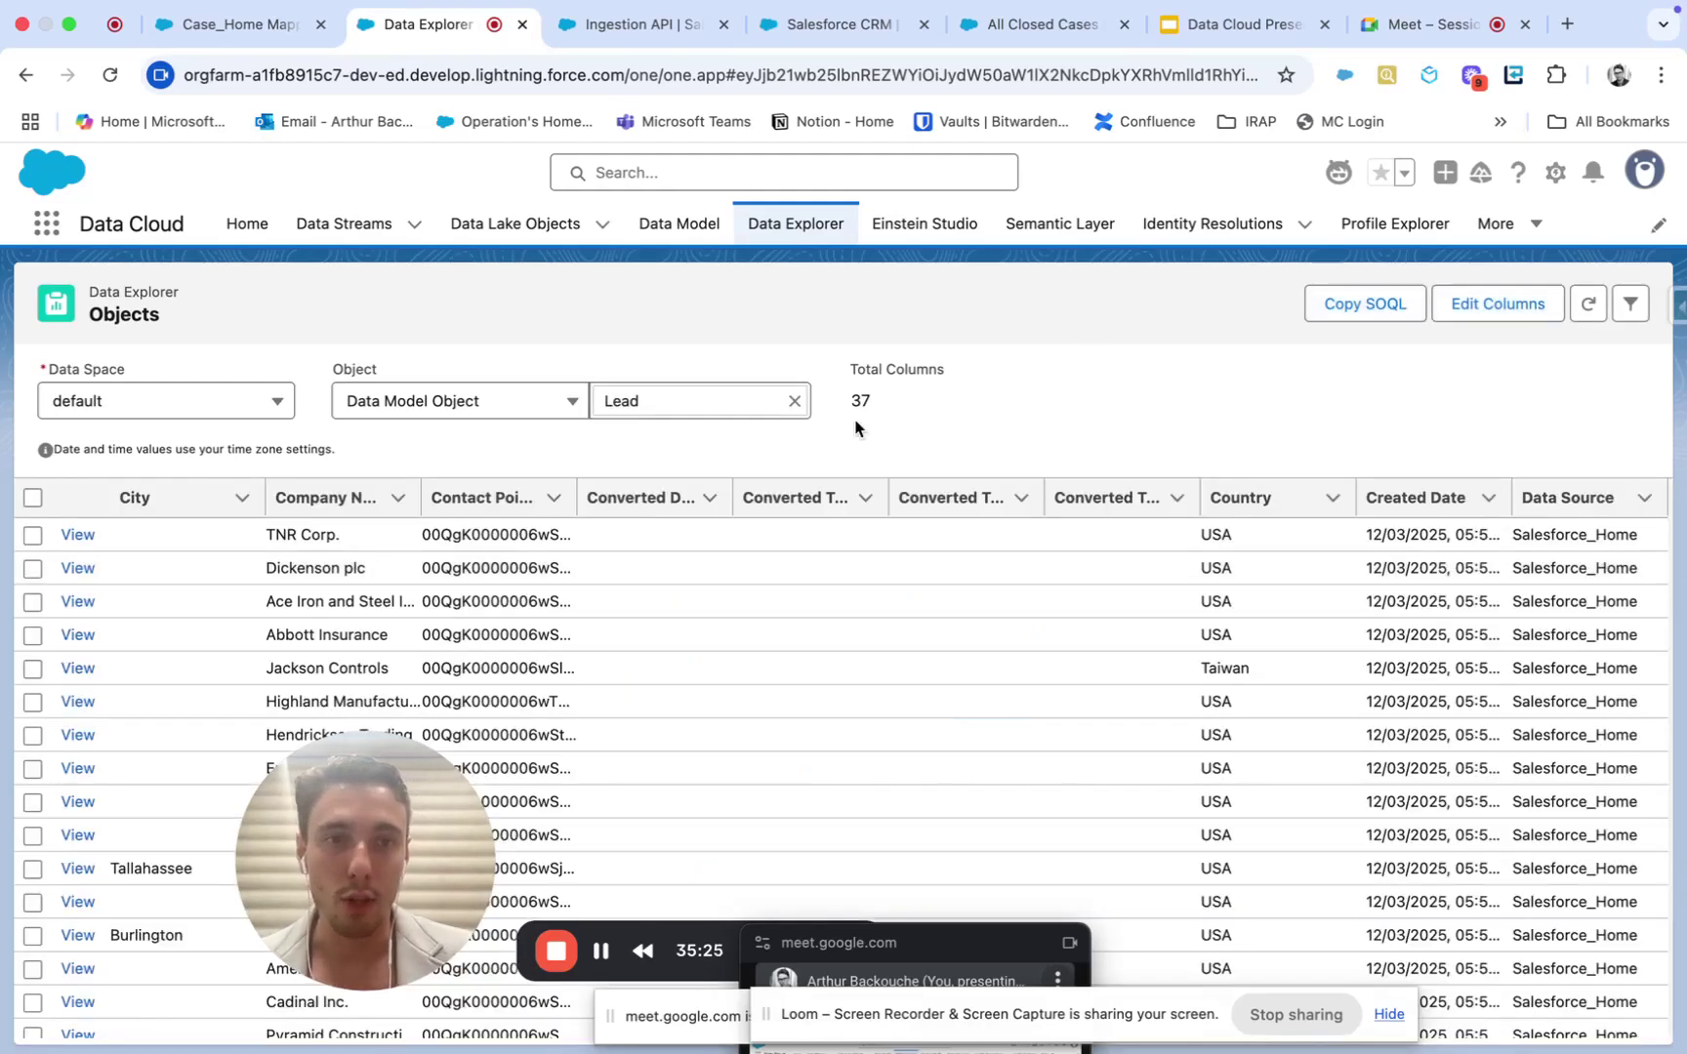
Step: Edit the Lead columns, removing City, Company Name, Converted Date and Converted To Account from the selection
{"action": "left_click", "coordinate": [1499, 309]}
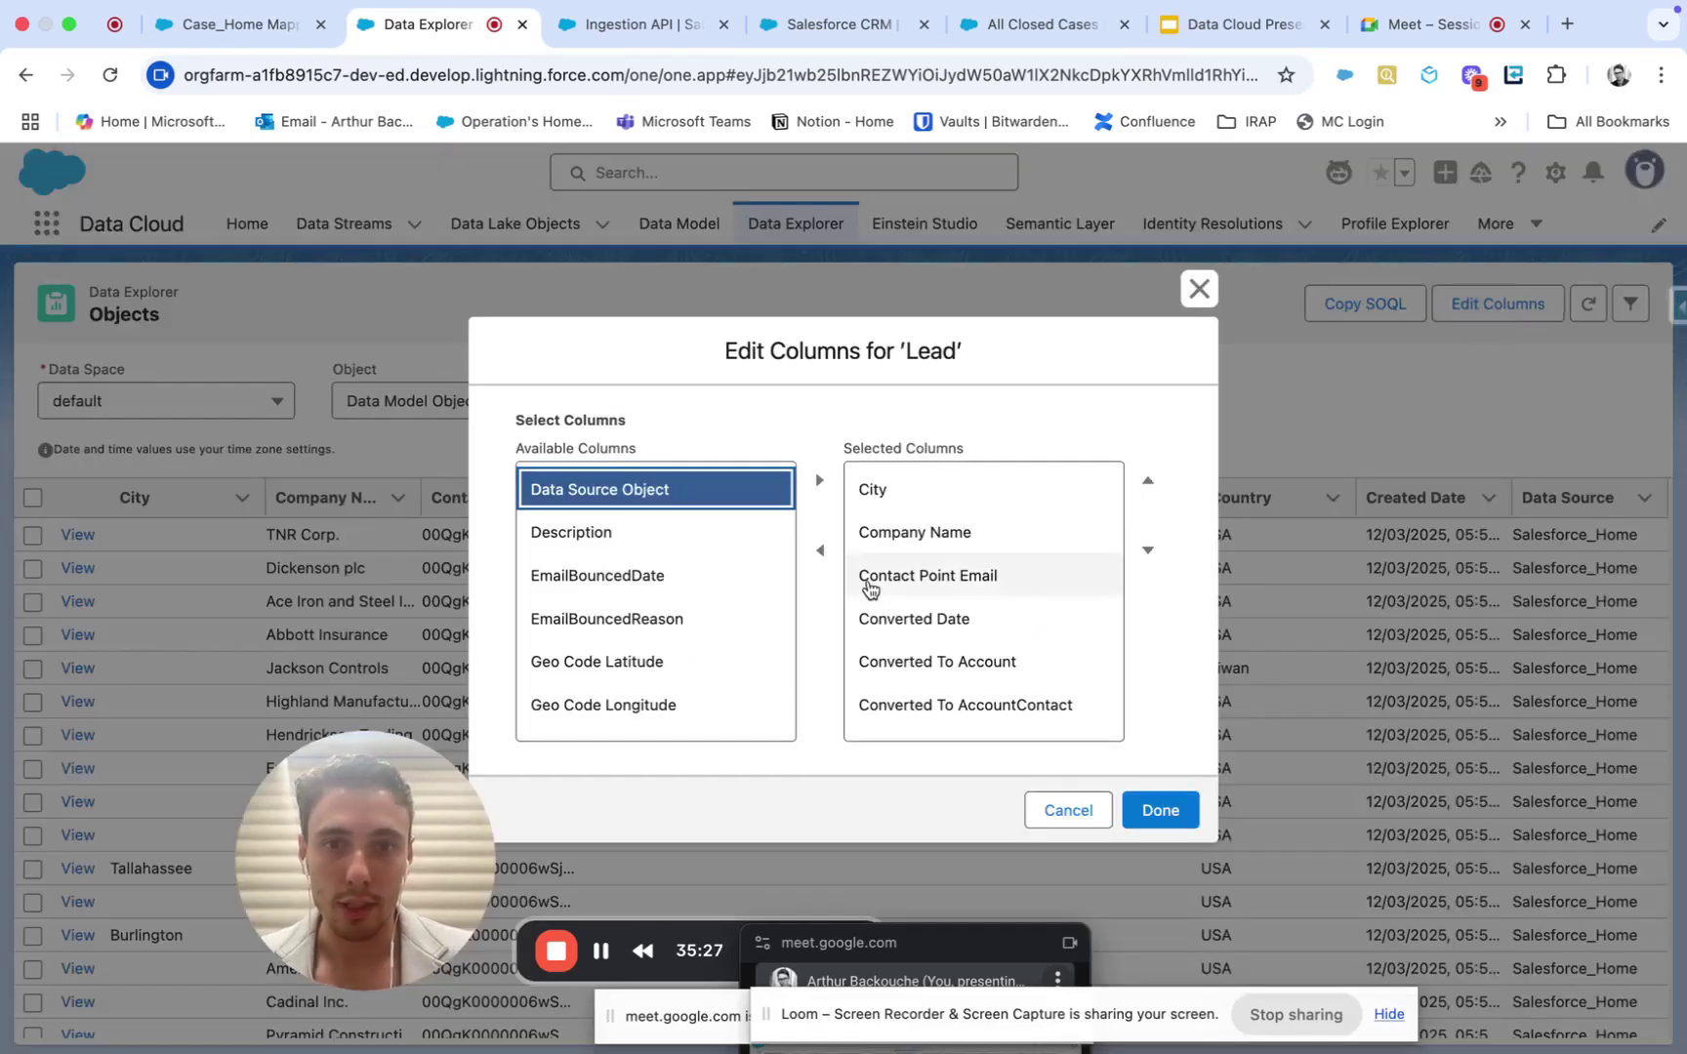
{"action": "left_click", "coordinate": [858, 491]}
{"action": "left_click", "coordinate": [820, 550]}
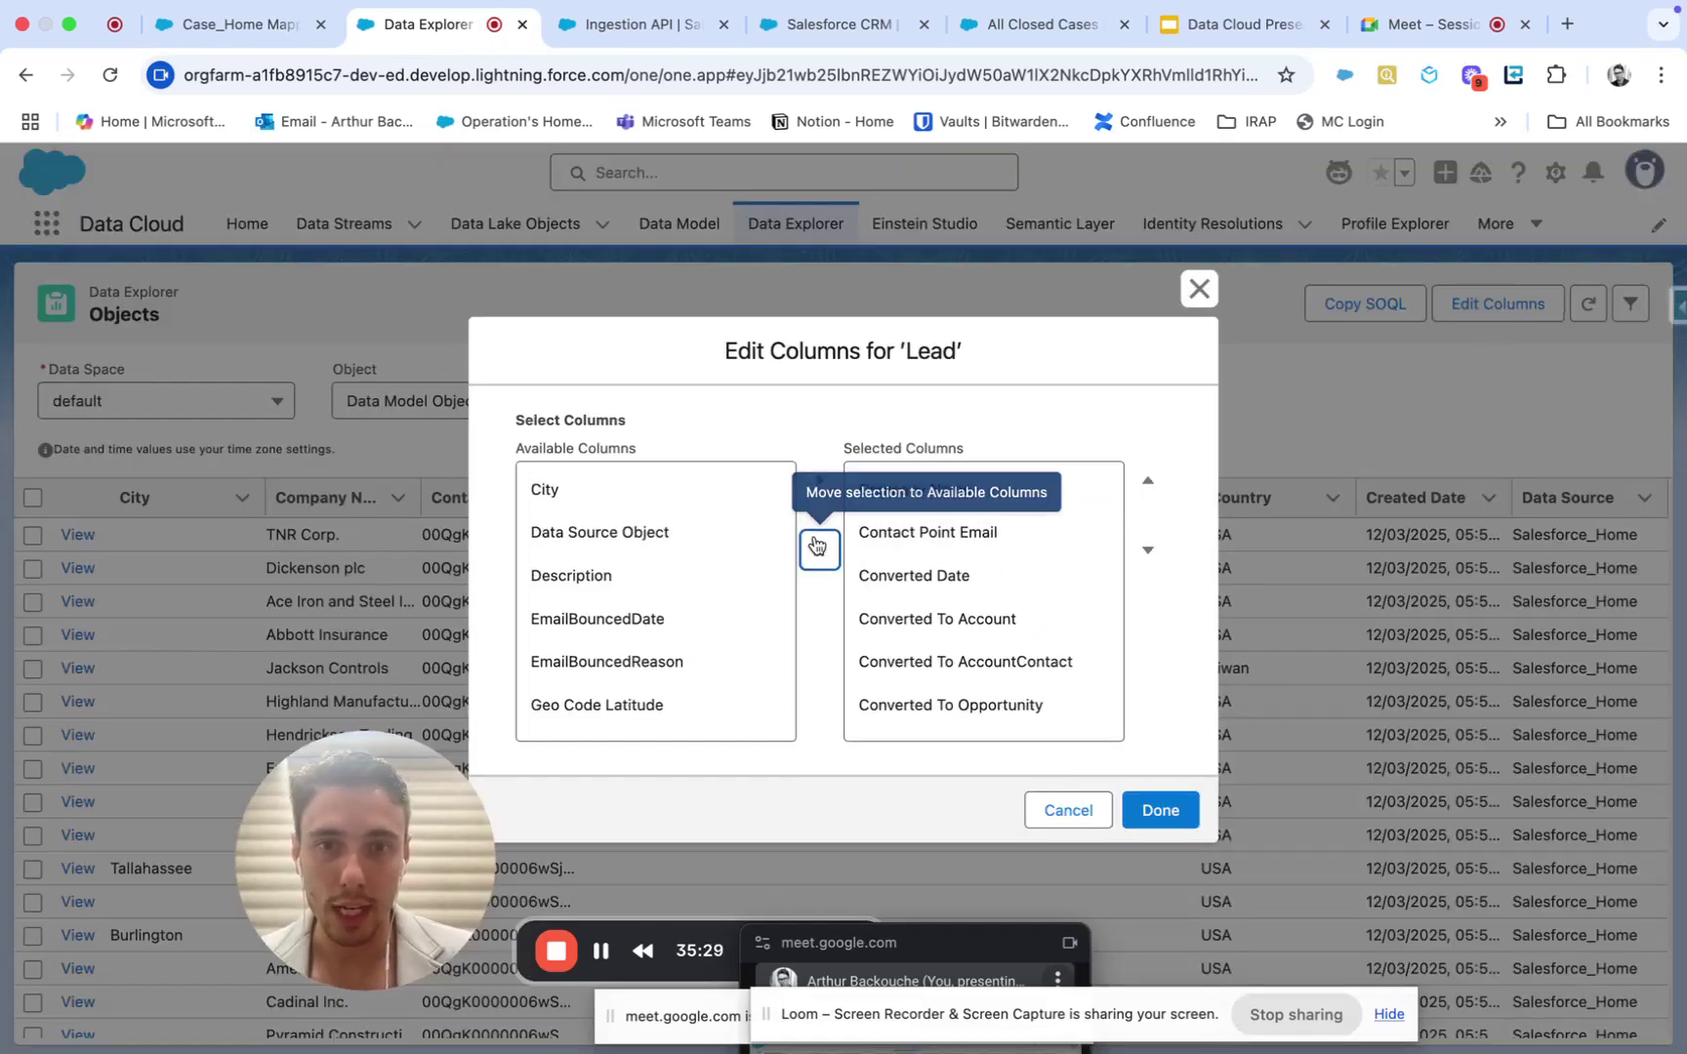
{"action": "left_click", "coordinate": [903, 490]}
{"action": "left_click", "coordinate": [820, 550]}
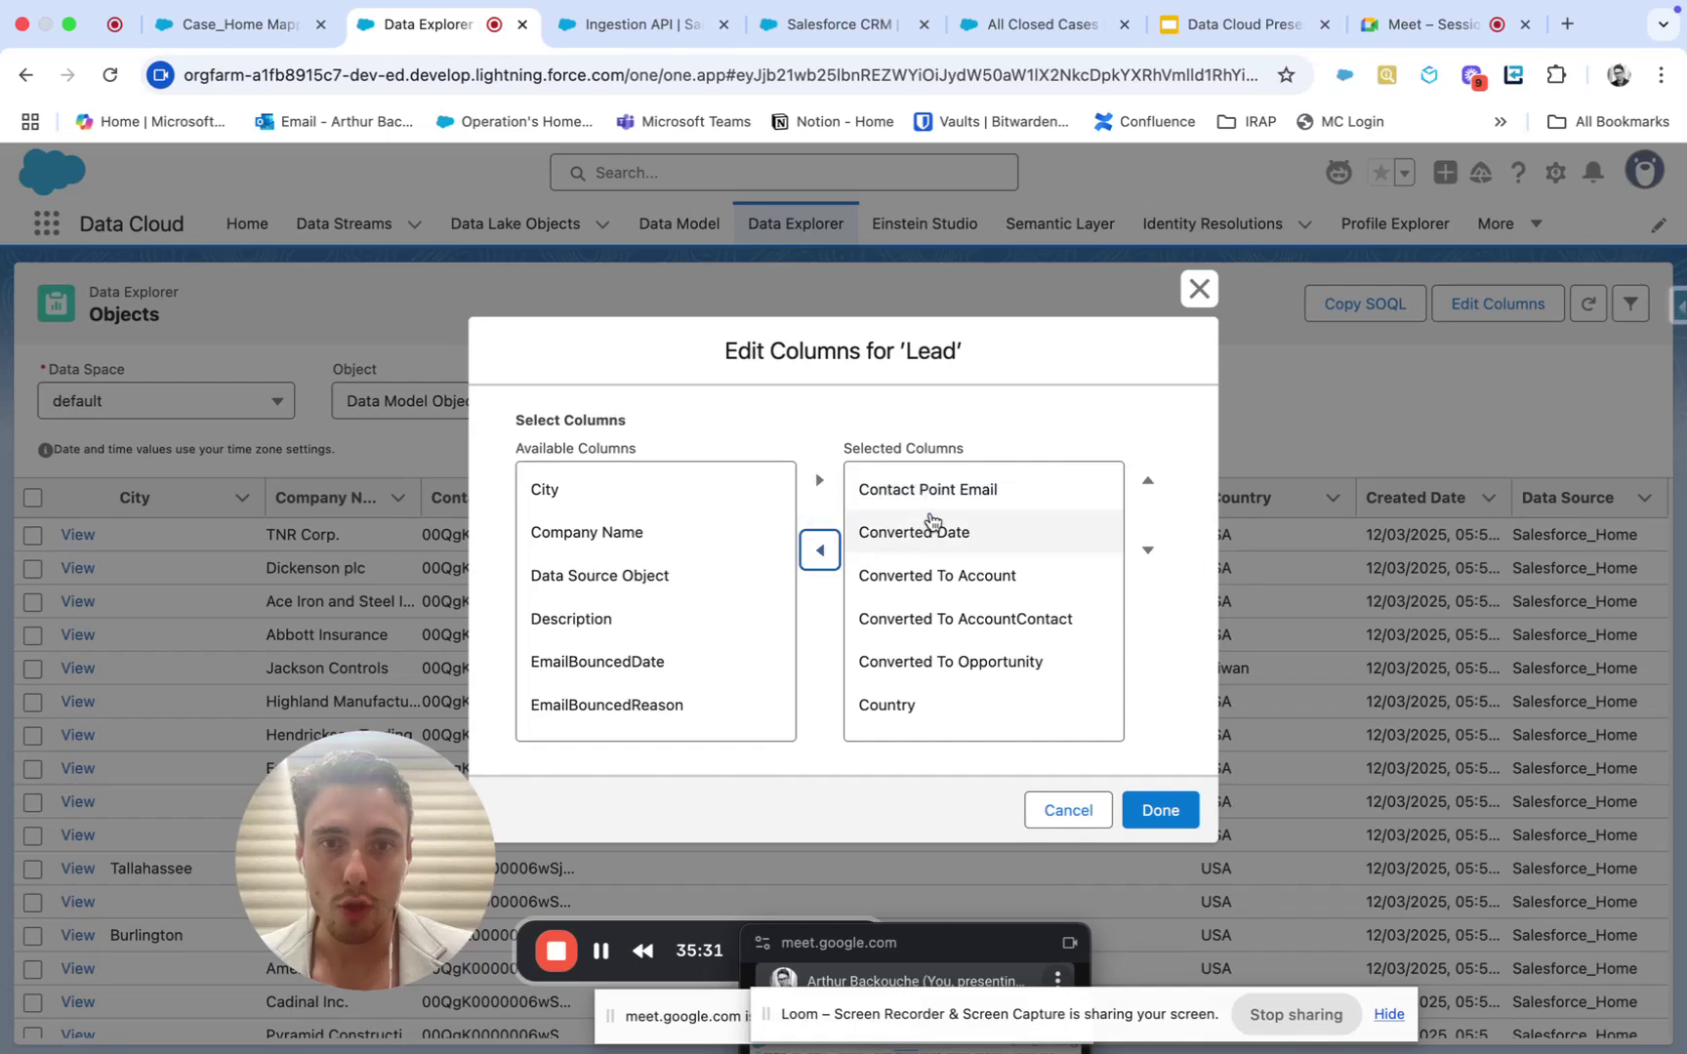
{"action": "left_click", "coordinate": [930, 530]}
{"action": "left_click", "coordinate": [820, 550]}
{"action": "left_click", "coordinate": [862, 536]}
{"action": "left_click", "coordinate": [820, 549]}
Step: Remove Converted To AccountContact, Converted To Opportunity, Country, Created Date and Data Source from the selected Lead columns
{"action": "left_click", "coordinate": [884, 535]}
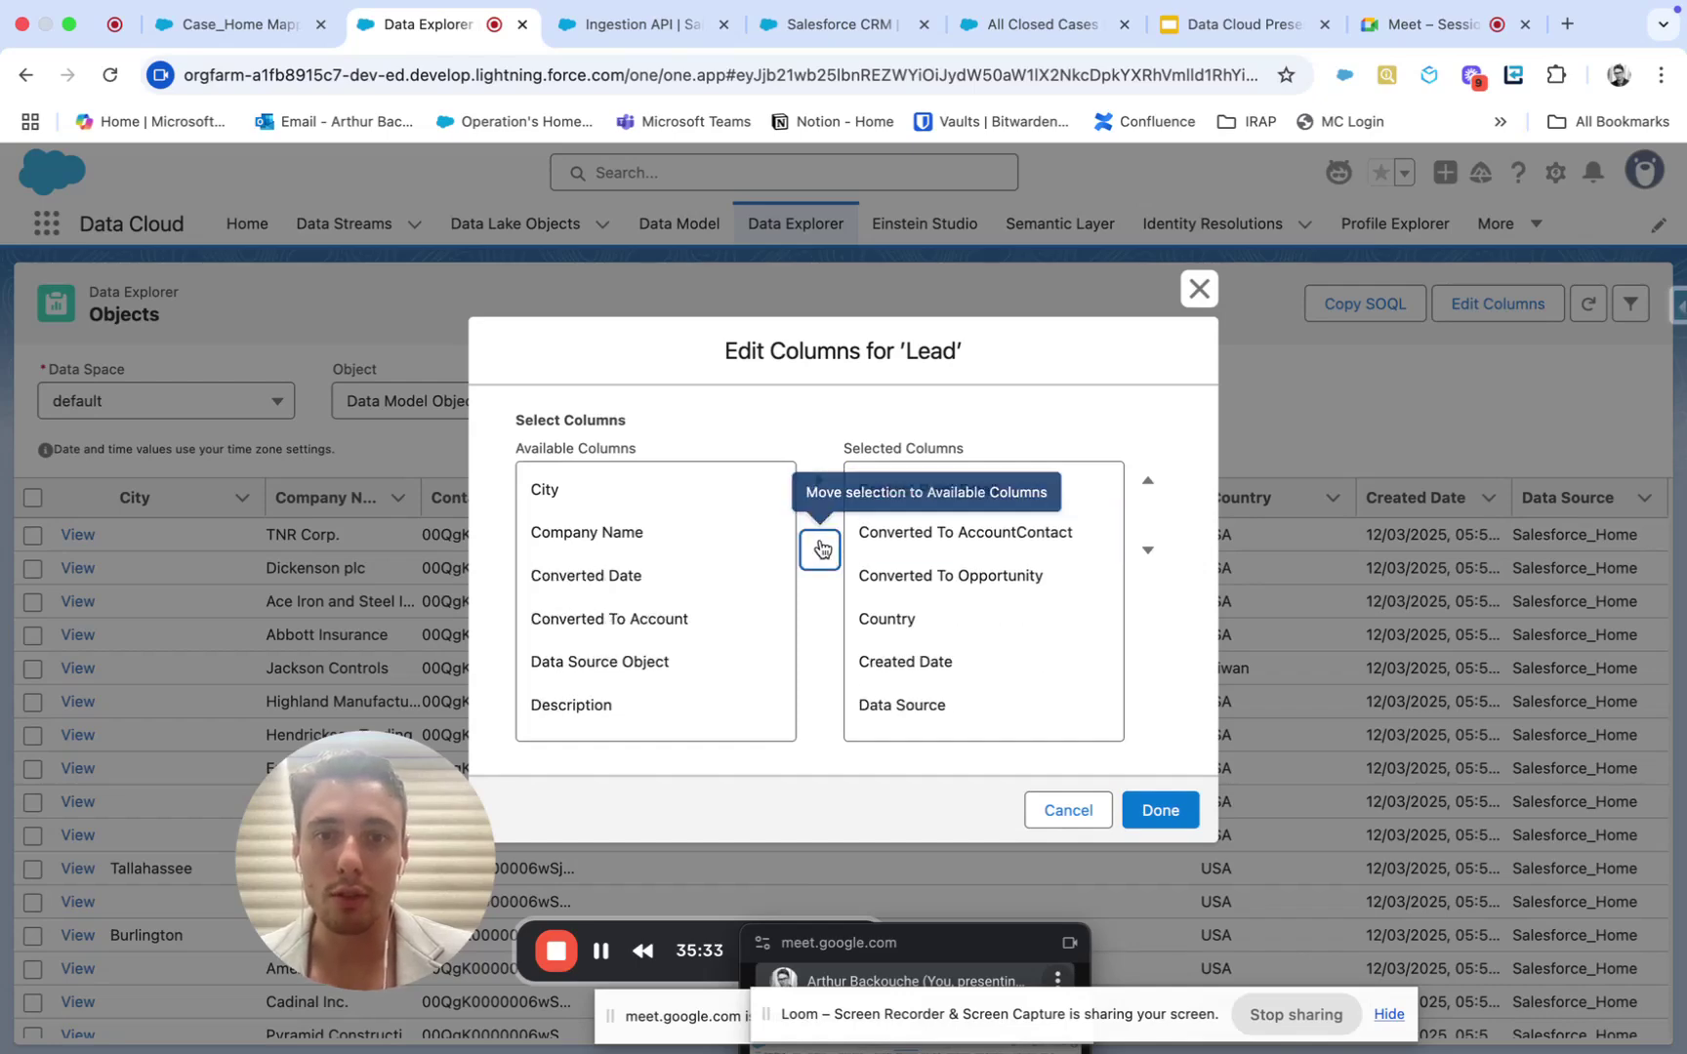
{"action": "left_click", "coordinate": [820, 550]}
{"action": "left_click", "coordinate": [907, 543]}
{"action": "left_click", "coordinate": [820, 549]}
{"action": "left_click", "coordinate": [913, 537]}
{"action": "left_click", "coordinate": [819, 550]}
{"action": "left_click", "coordinate": [884, 552]}
{"action": "left_click", "coordinate": [820, 550]}
{"action": "left_click", "coordinate": [884, 535]}
{"action": "left_click", "coordinate": [820, 550]}
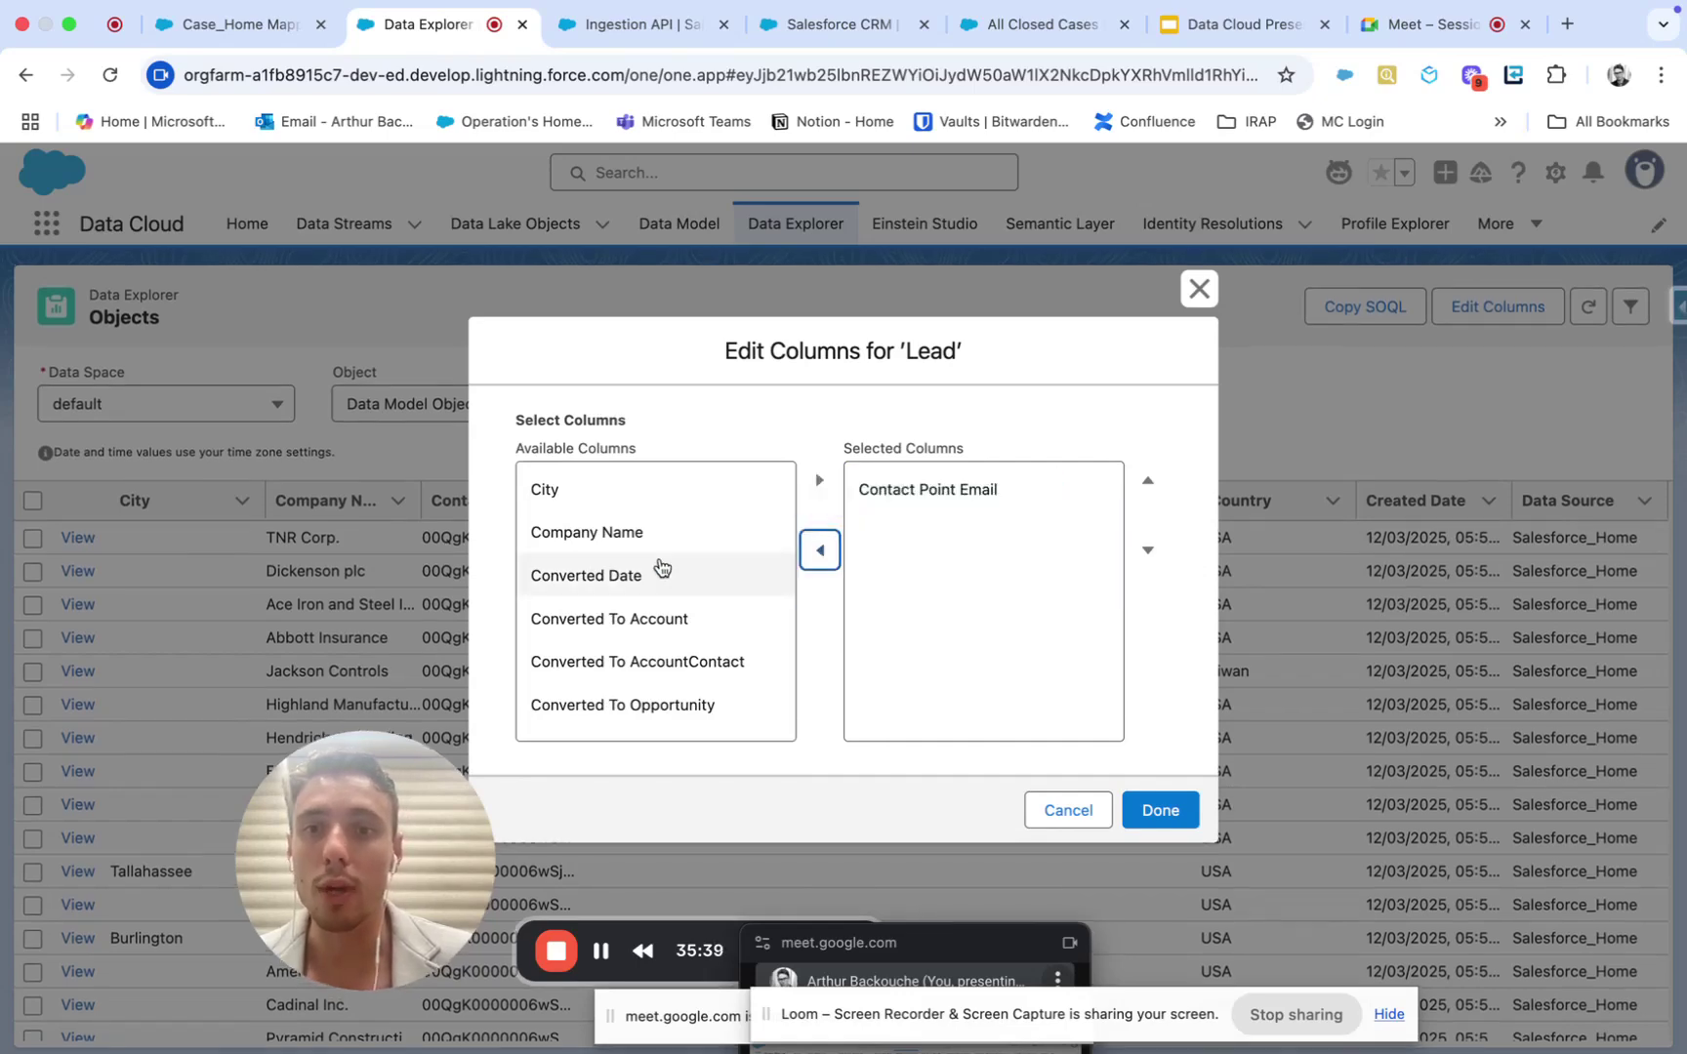
Step: Look through the available Lead columns and add Lead Id to the selected columns
{"action": "scroll", "coordinate": [659, 571], "scroll_direction": "down", "scroll_amount": 15}
{"action": "scroll", "coordinate": [659, 625], "scroll_direction": "up", "scroll_amount": 10}
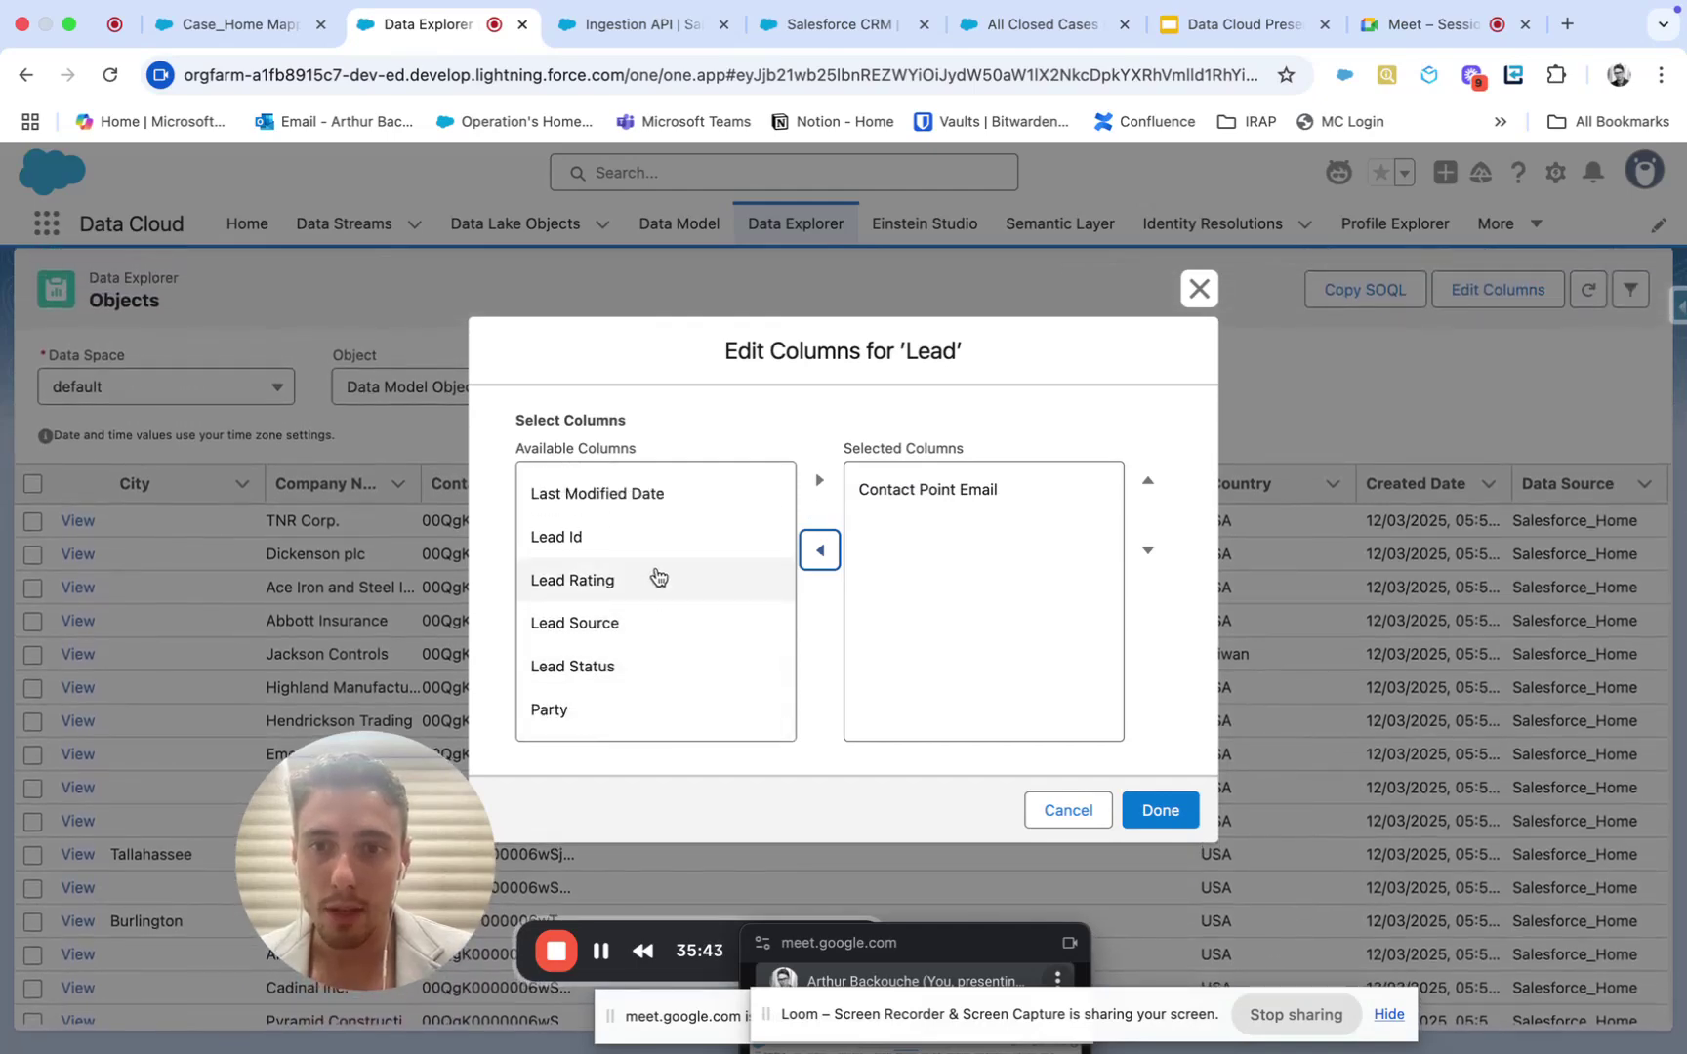
{"action": "scroll", "coordinate": [659, 576], "scroll_direction": "up", "scroll_amount": 4}
{"action": "scroll", "coordinate": [656, 574], "scroll_direction": "down", "scroll_amount": 5}
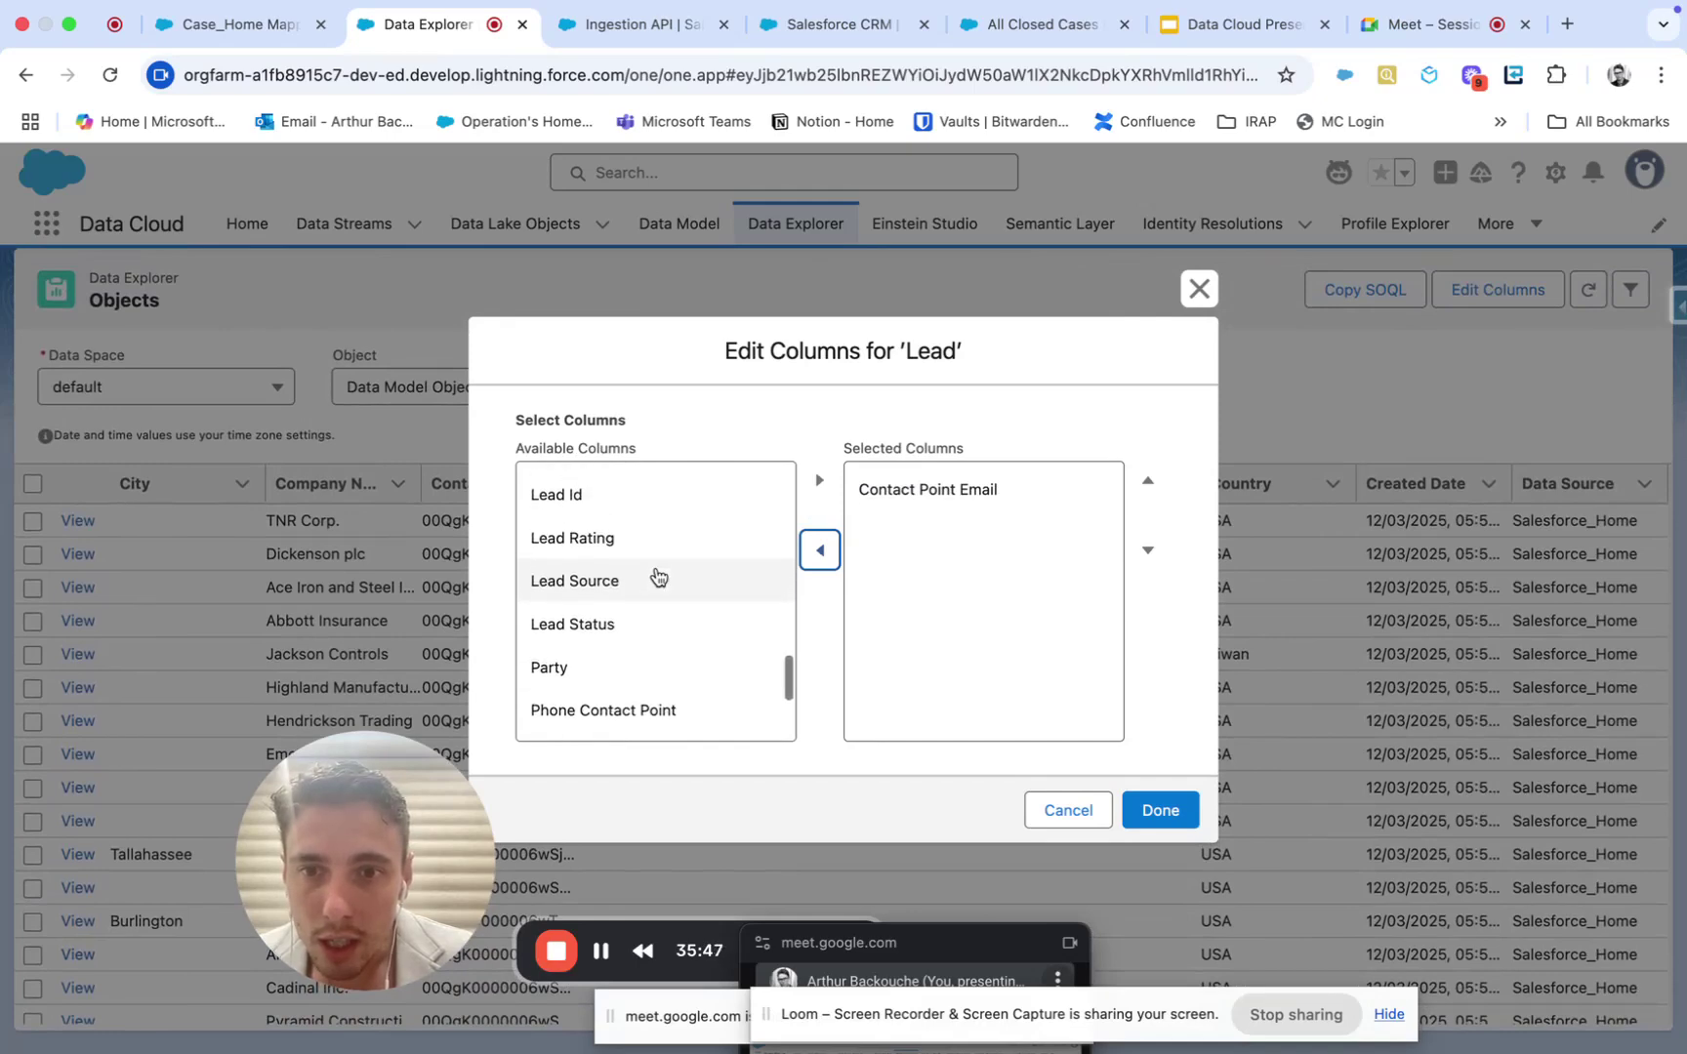
{"action": "scroll", "coordinate": [659, 576], "scroll_direction": "down", "scroll_amount": 3}
{"action": "scroll", "coordinate": [659, 576], "scroll_direction": "up", "scroll_amount": 6}
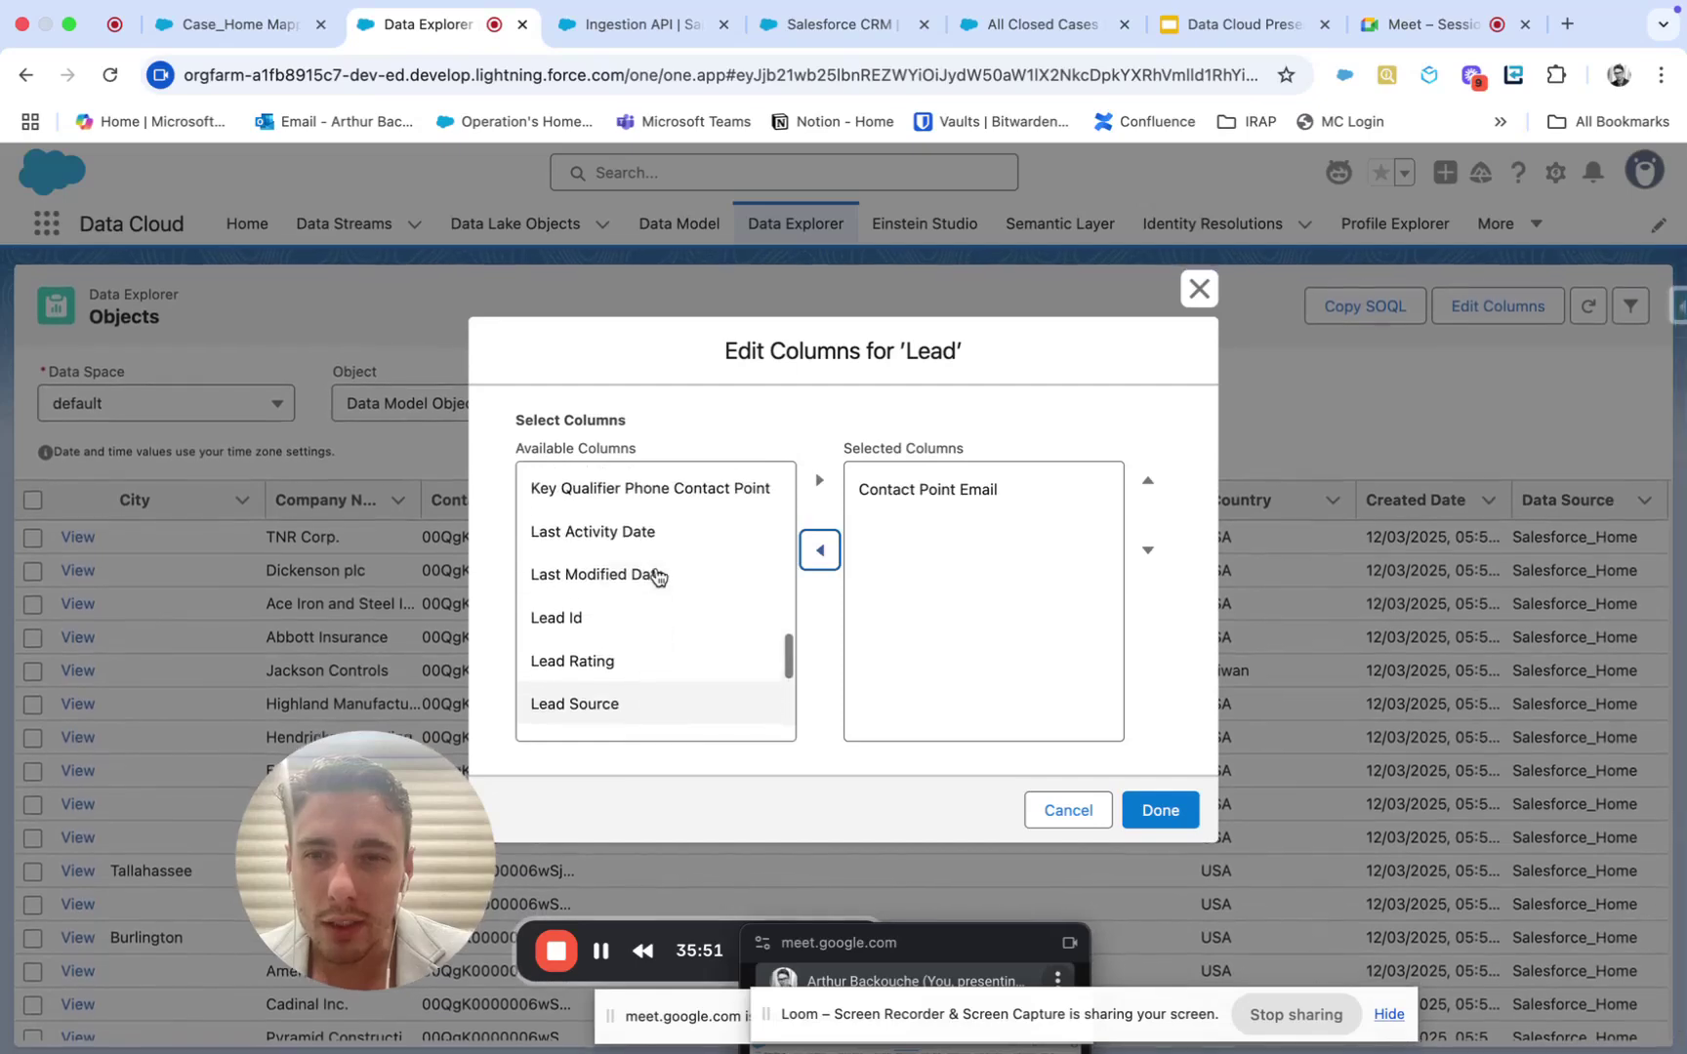
{"action": "left_click", "coordinate": [647, 608]}
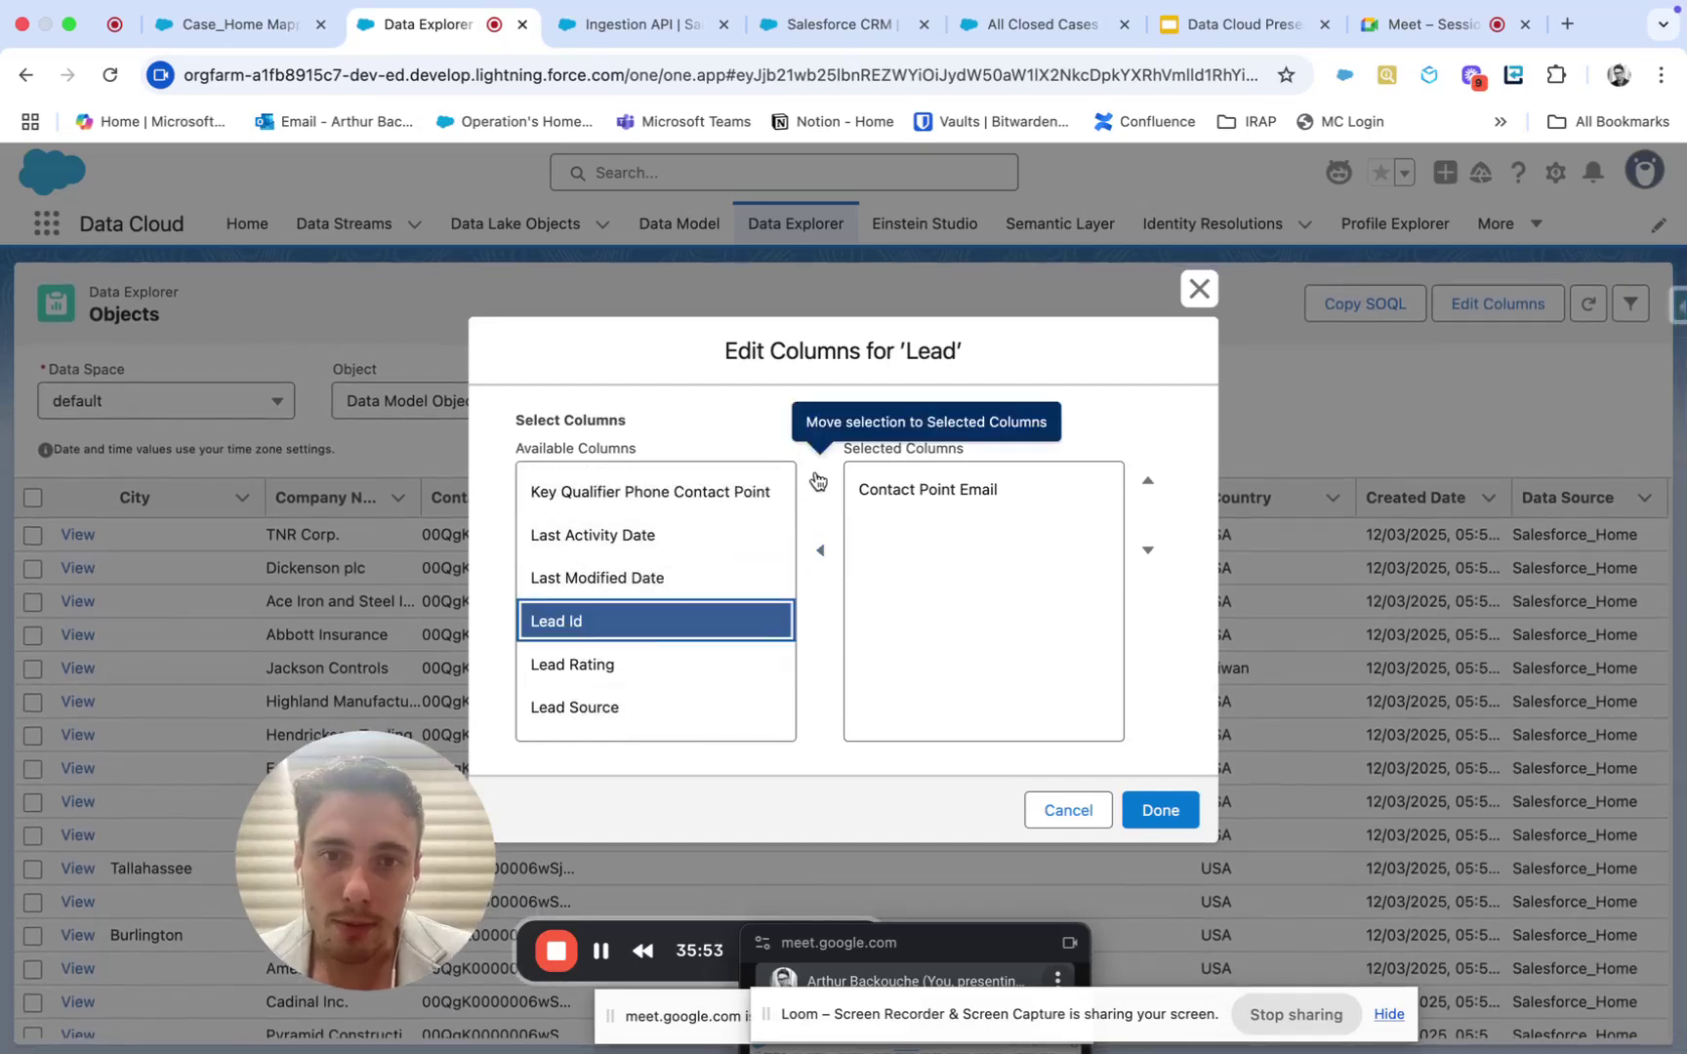
{"action": "left_click", "coordinate": [818, 480]}
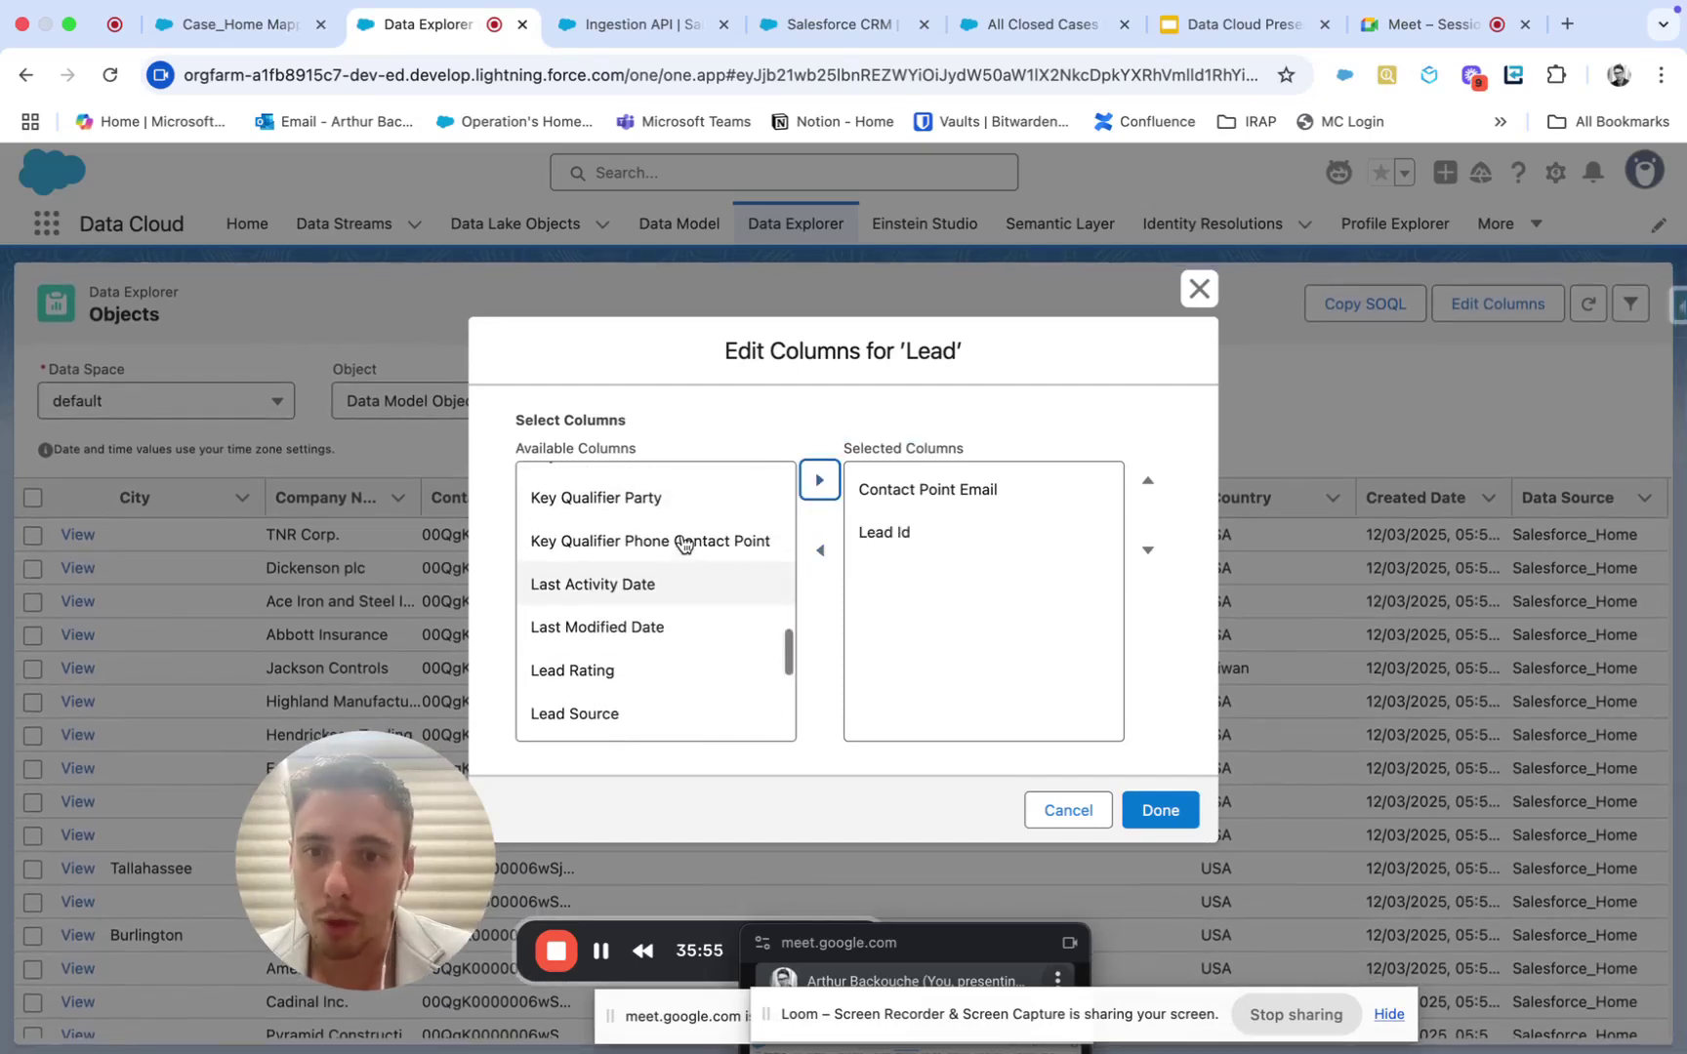
Step: Add Phone Contact Point to the selected Lead columns
{"action": "scroll", "coordinate": [682, 544], "scroll_direction": "up", "scroll_amount": 5}
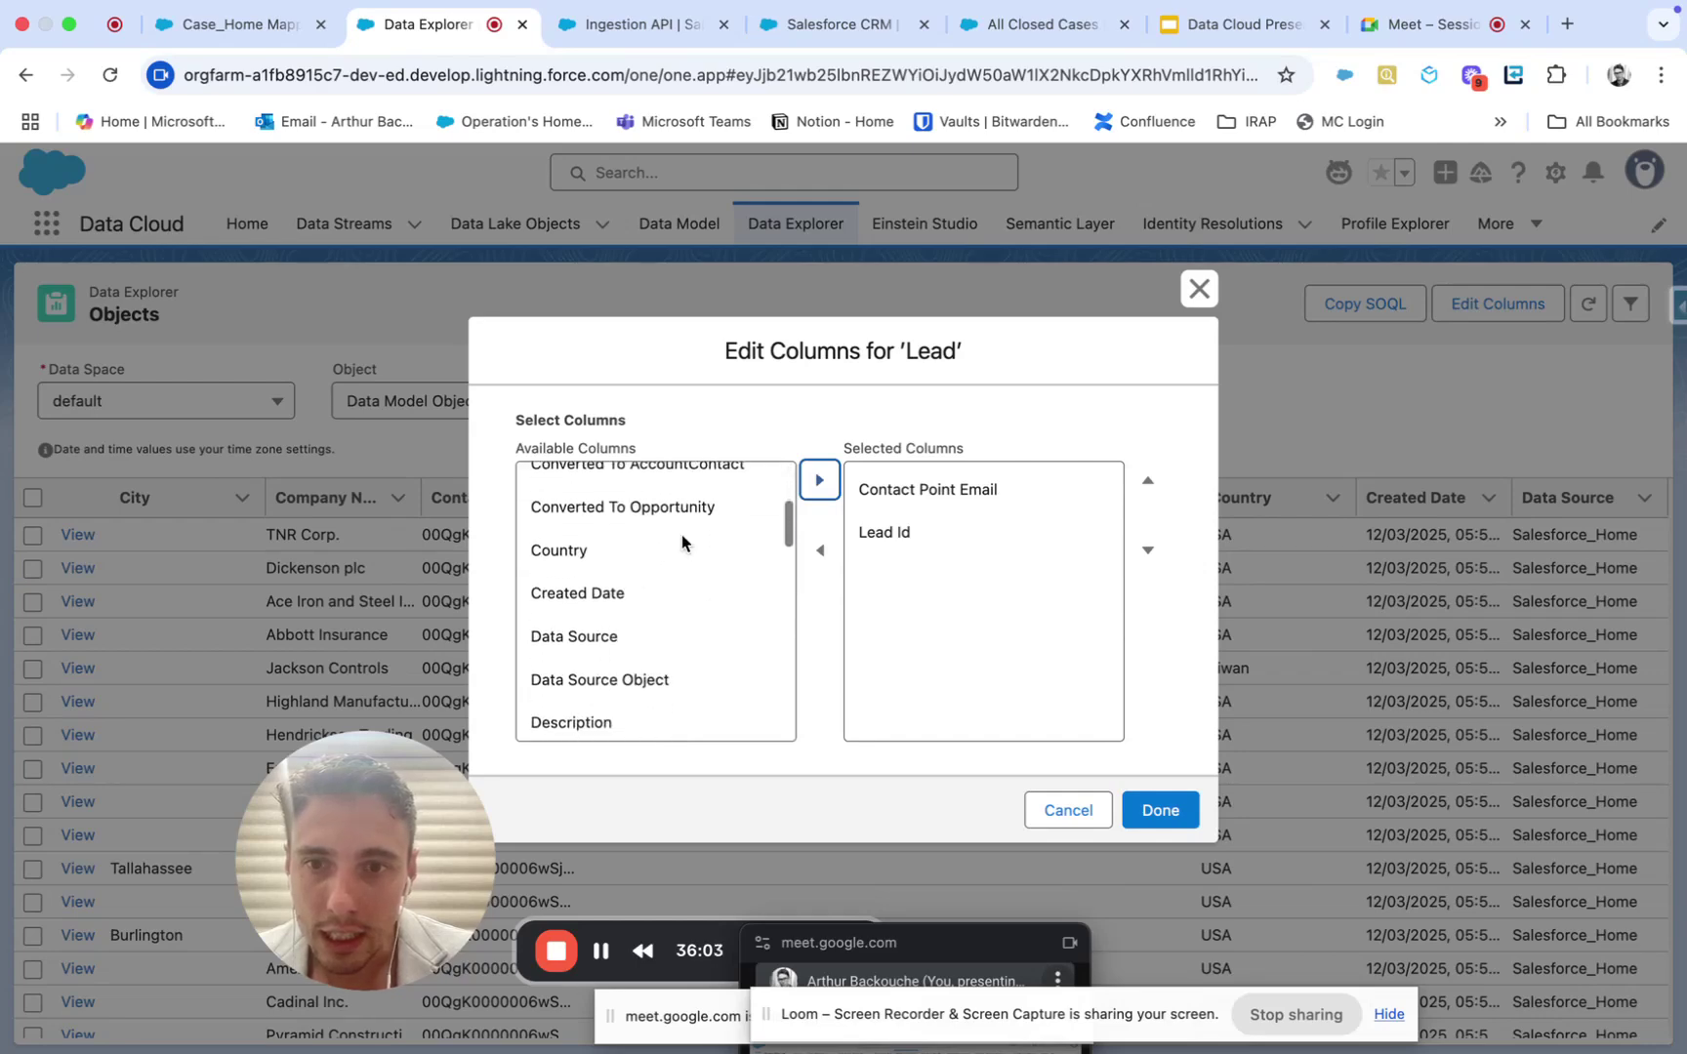
{"action": "scroll", "coordinate": [683, 544], "scroll_direction": "down", "scroll_amount": 1}
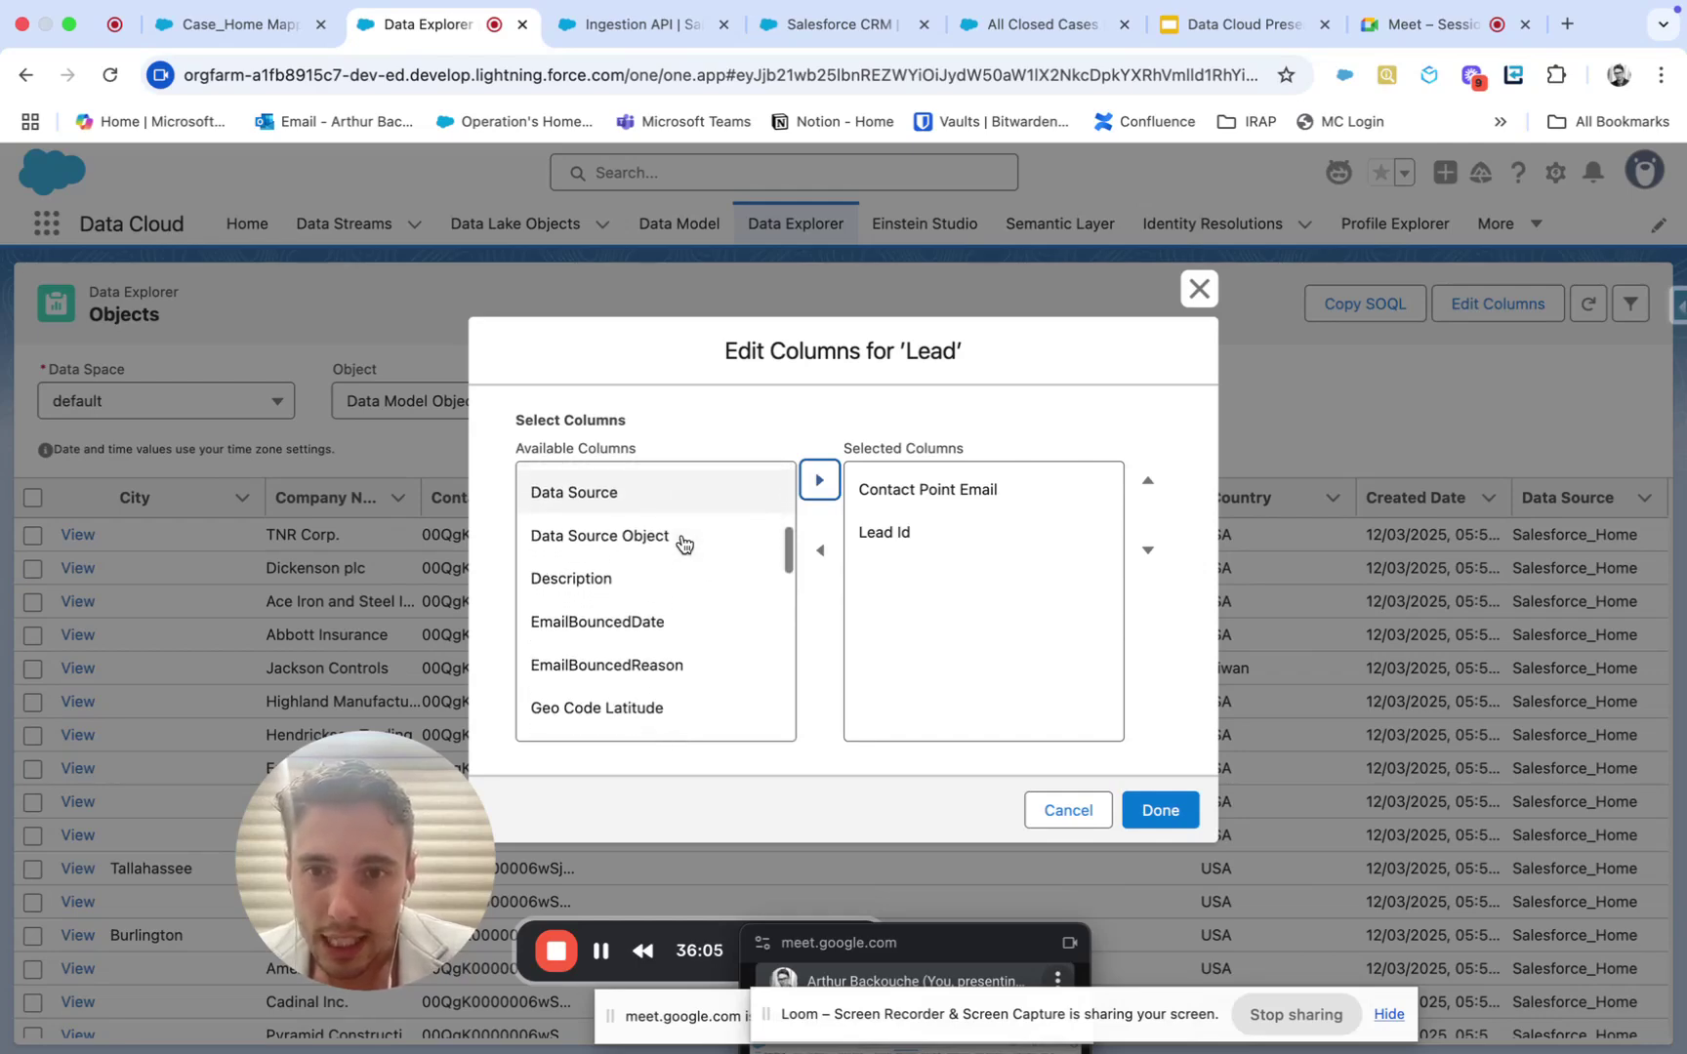
{"action": "scroll", "coordinate": [683, 543], "scroll_direction": "down", "scroll_amount": 5}
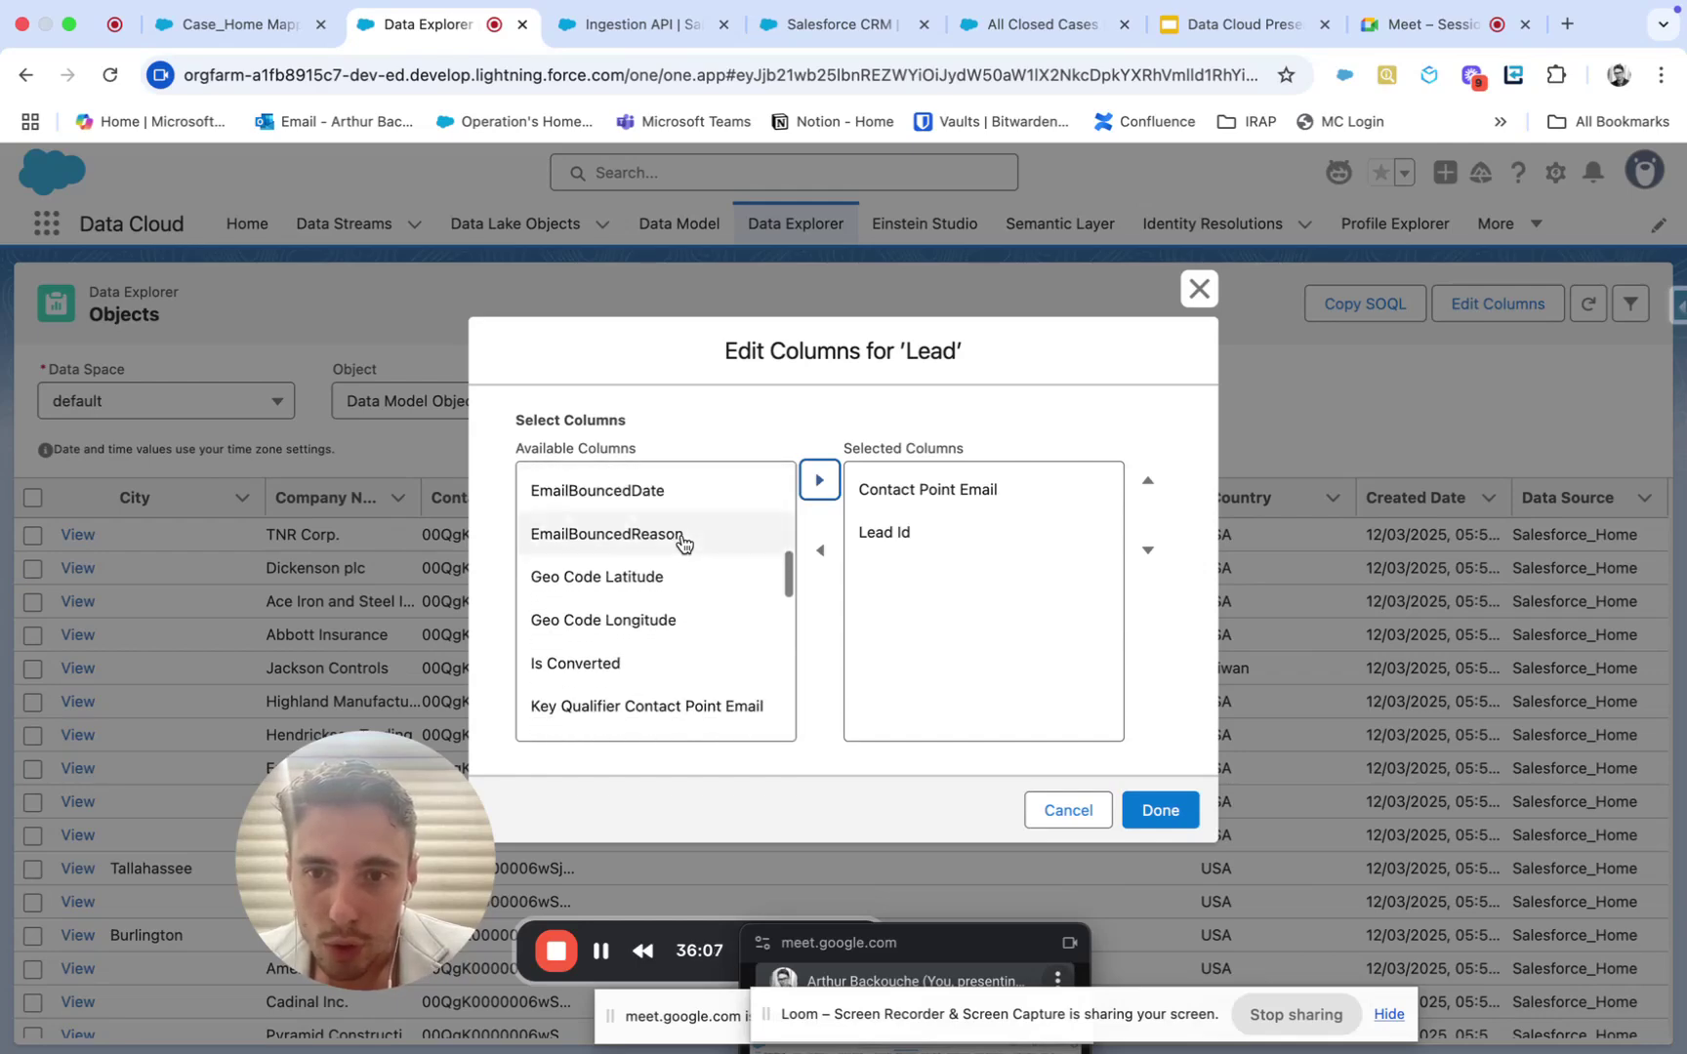
{"action": "scroll", "coordinate": [683, 543], "scroll_direction": "down", "scroll_amount": 3}
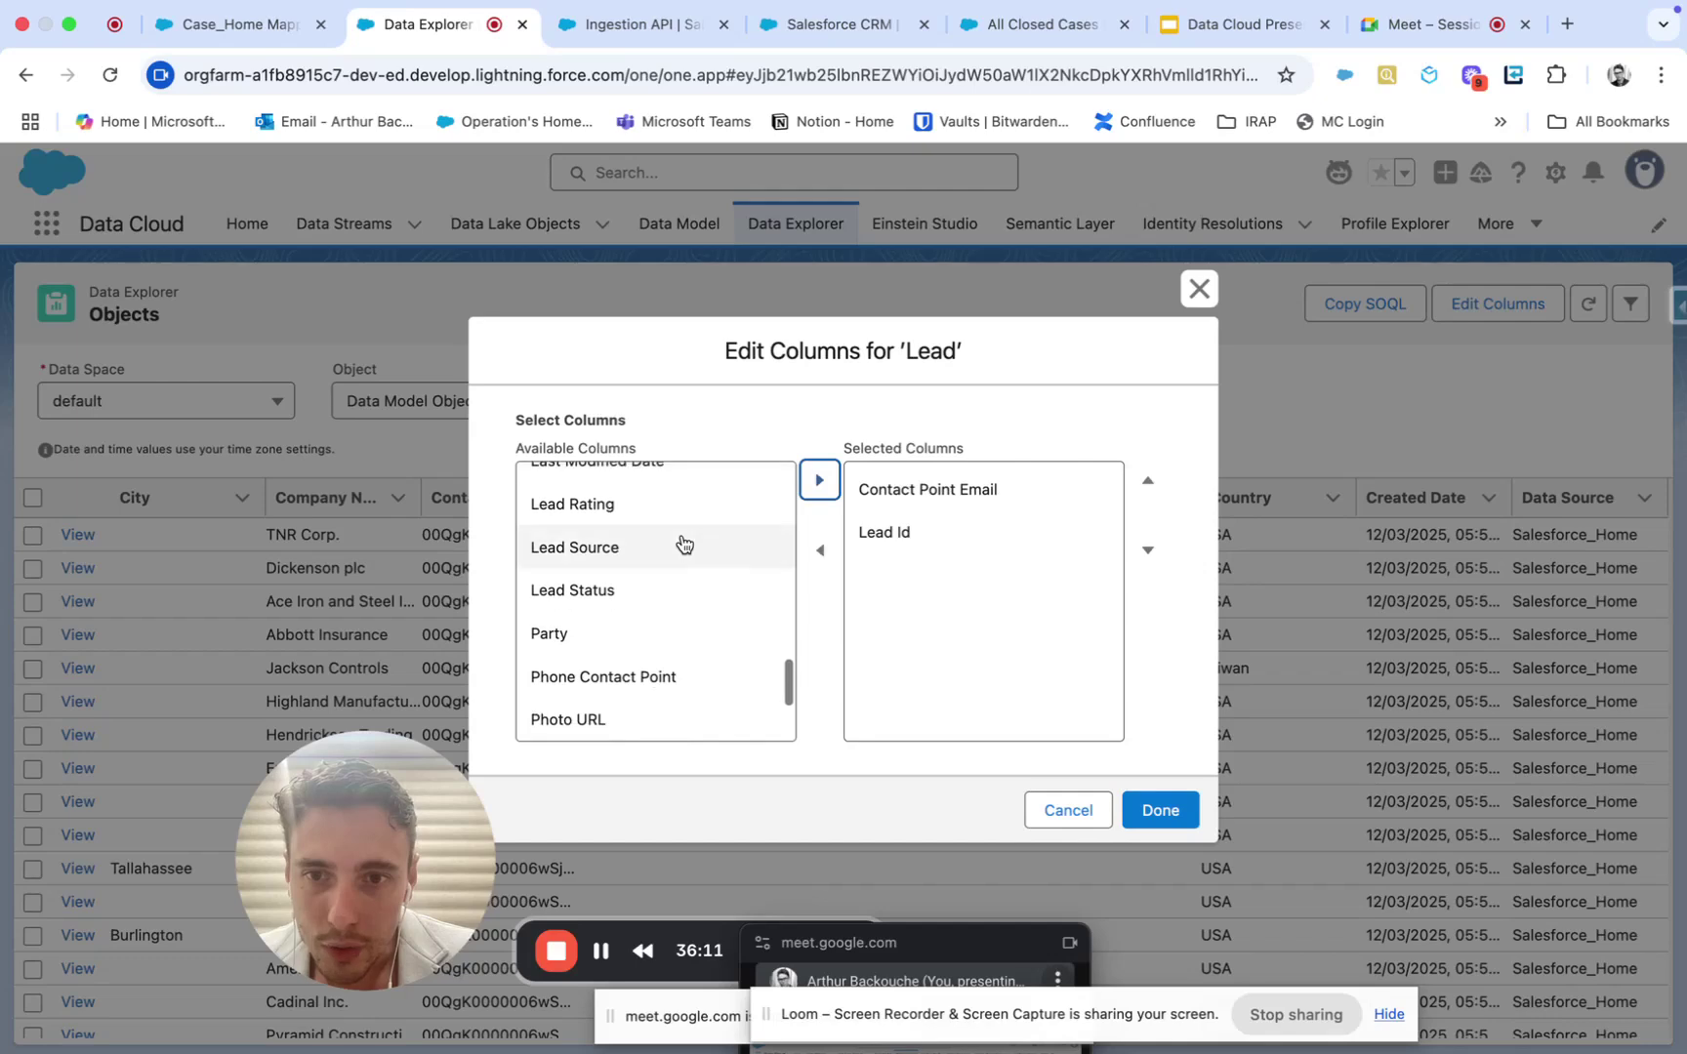
{"action": "scroll", "coordinate": [684, 543], "scroll_direction": "down", "scroll_amount": 2}
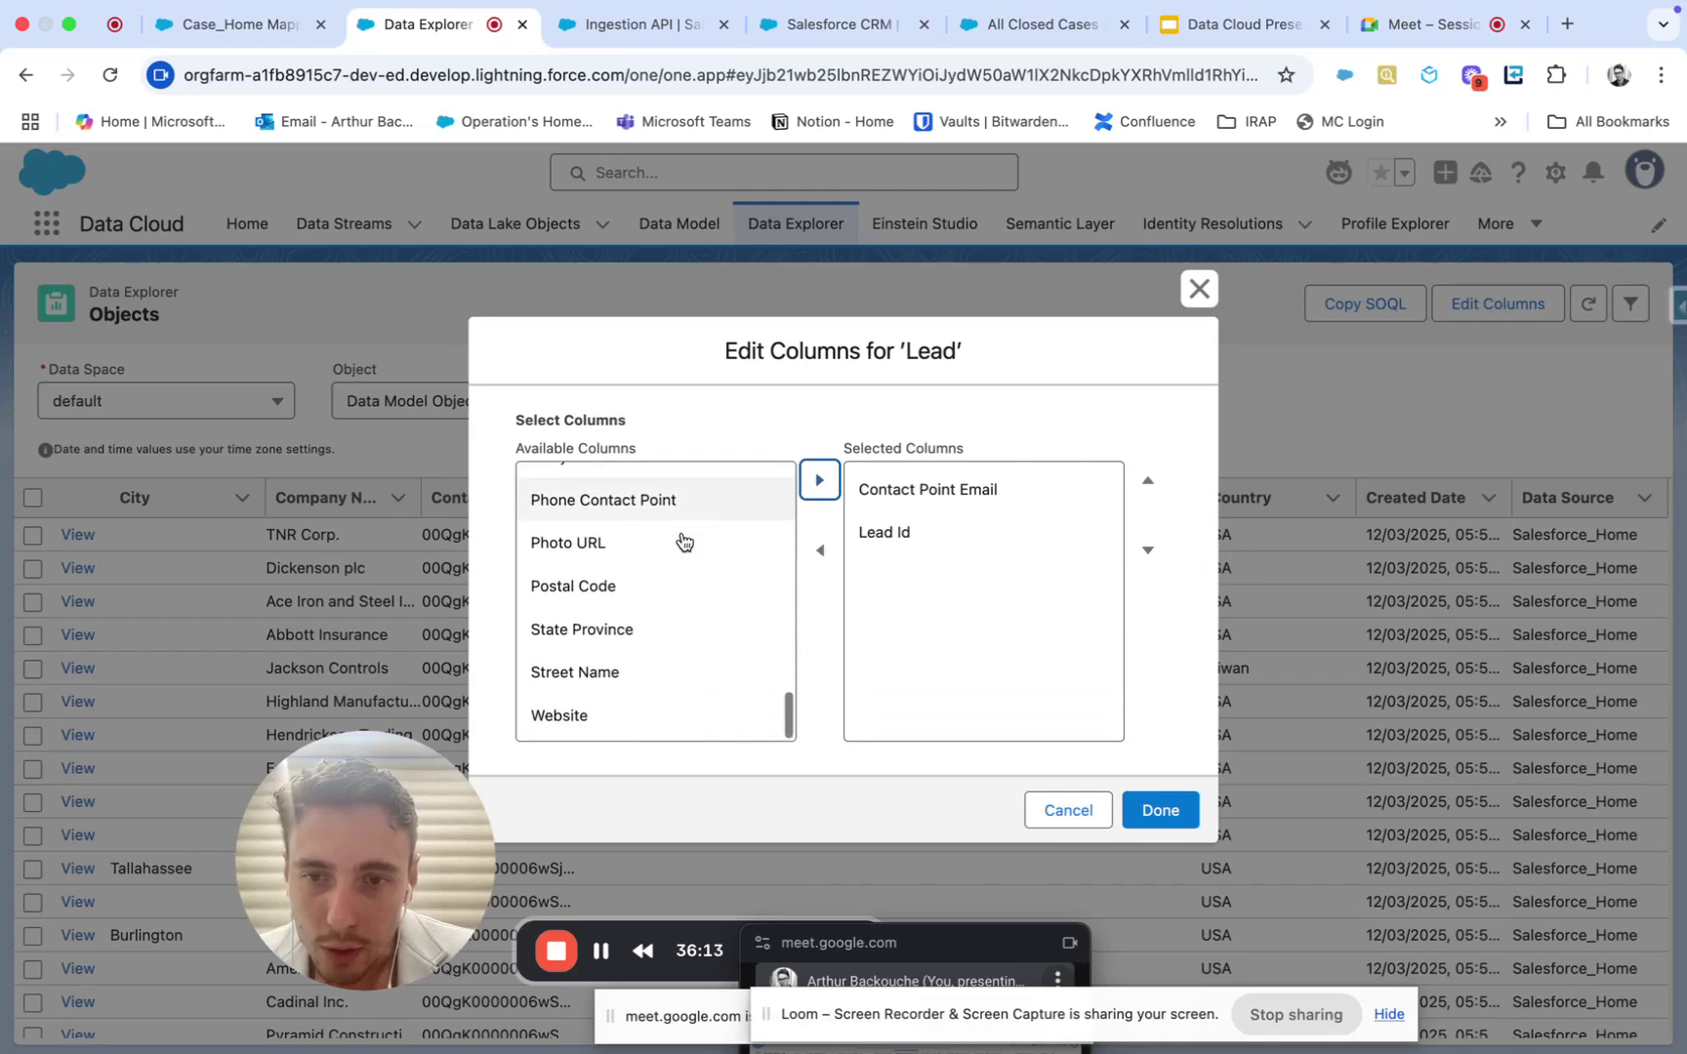
{"action": "left_click", "coordinate": [656, 606]}
{"action": "left_click", "coordinate": [819, 479]}
Step: Check the remaining available Lead columns and apply the column selection
{"action": "scroll", "coordinate": [665, 553], "scroll_direction": "up", "scroll_amount": 6}
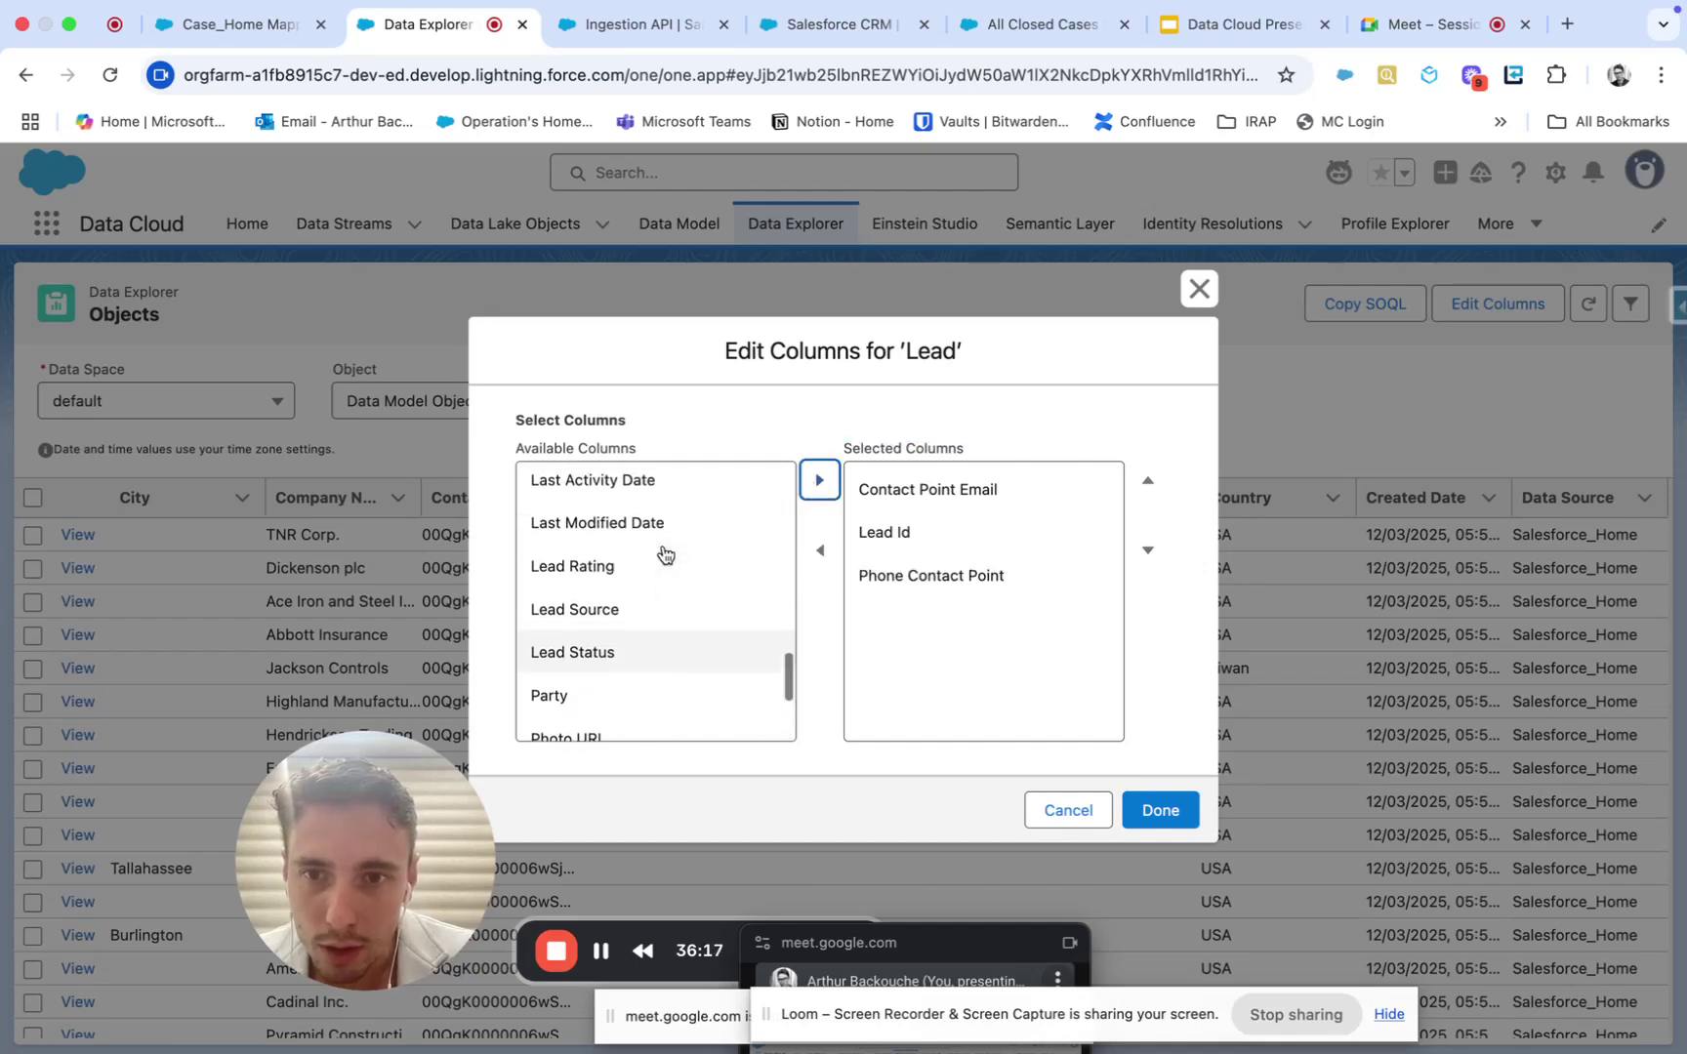
{"action": "scroll", "coordinate": [665, 553], "scroll_direction": "up", "scroll_amount": 3}
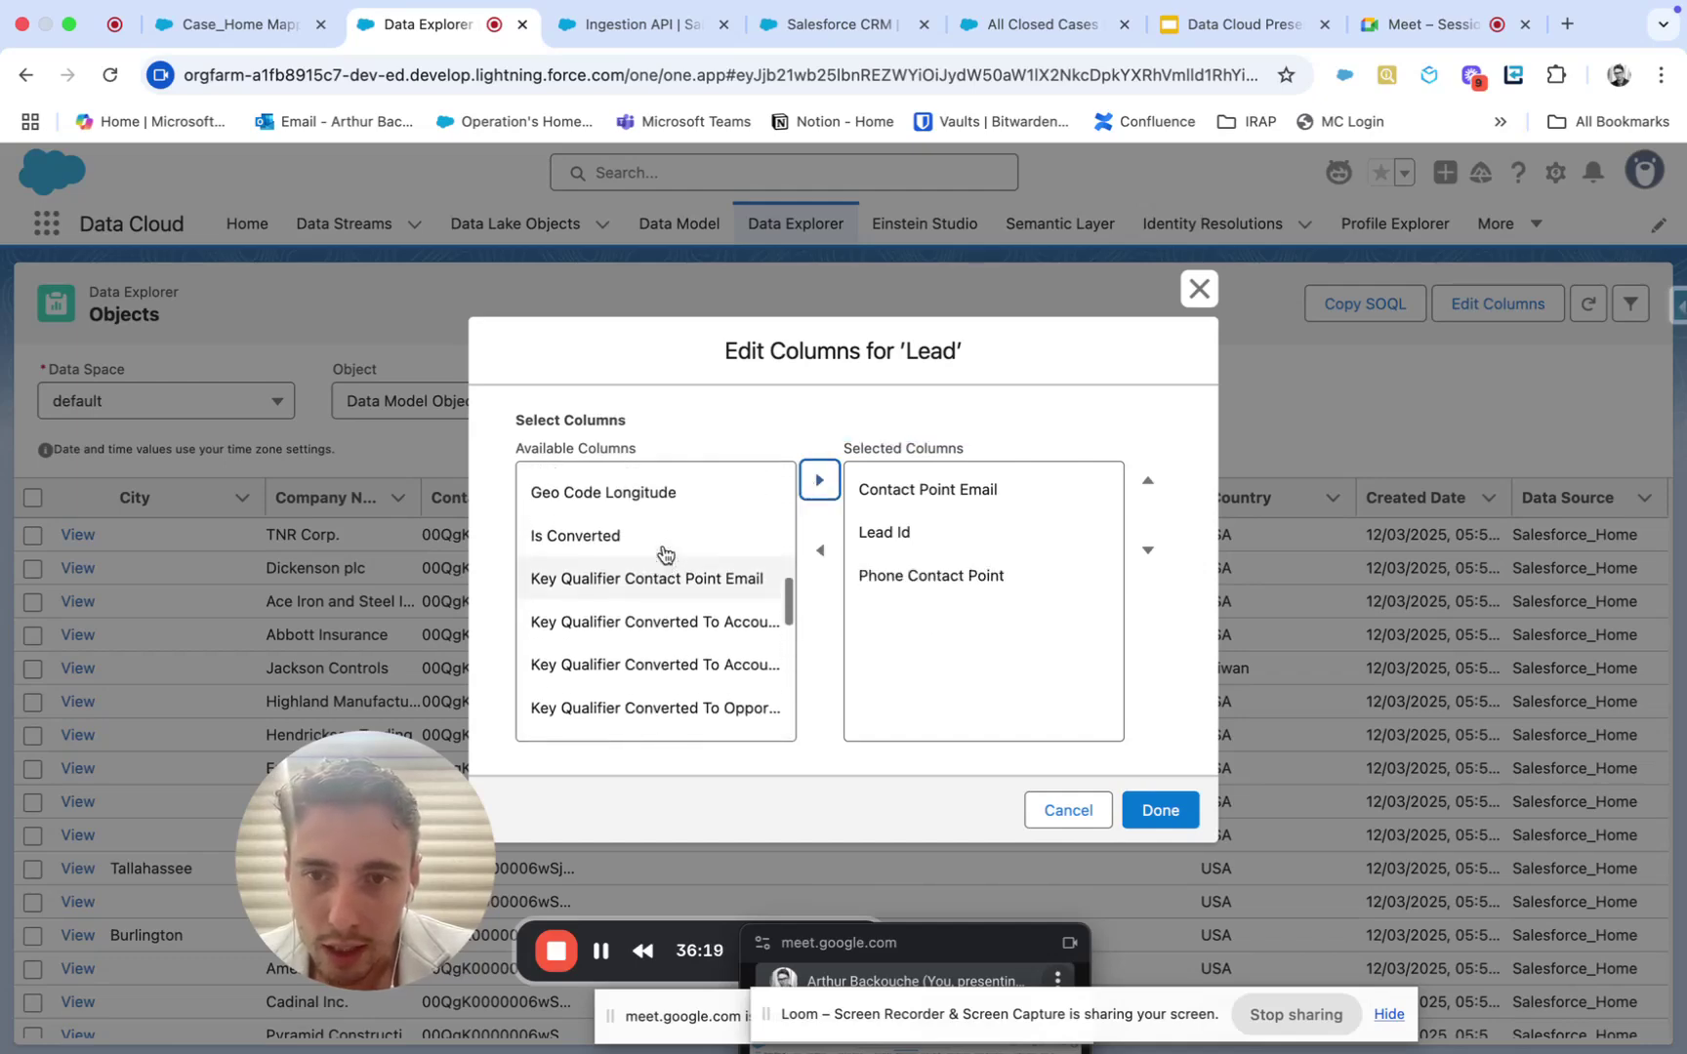
{"action": "scroll", "coordinate": [664, 553], "scroll_direction": "up", "scroll_amount": 5}
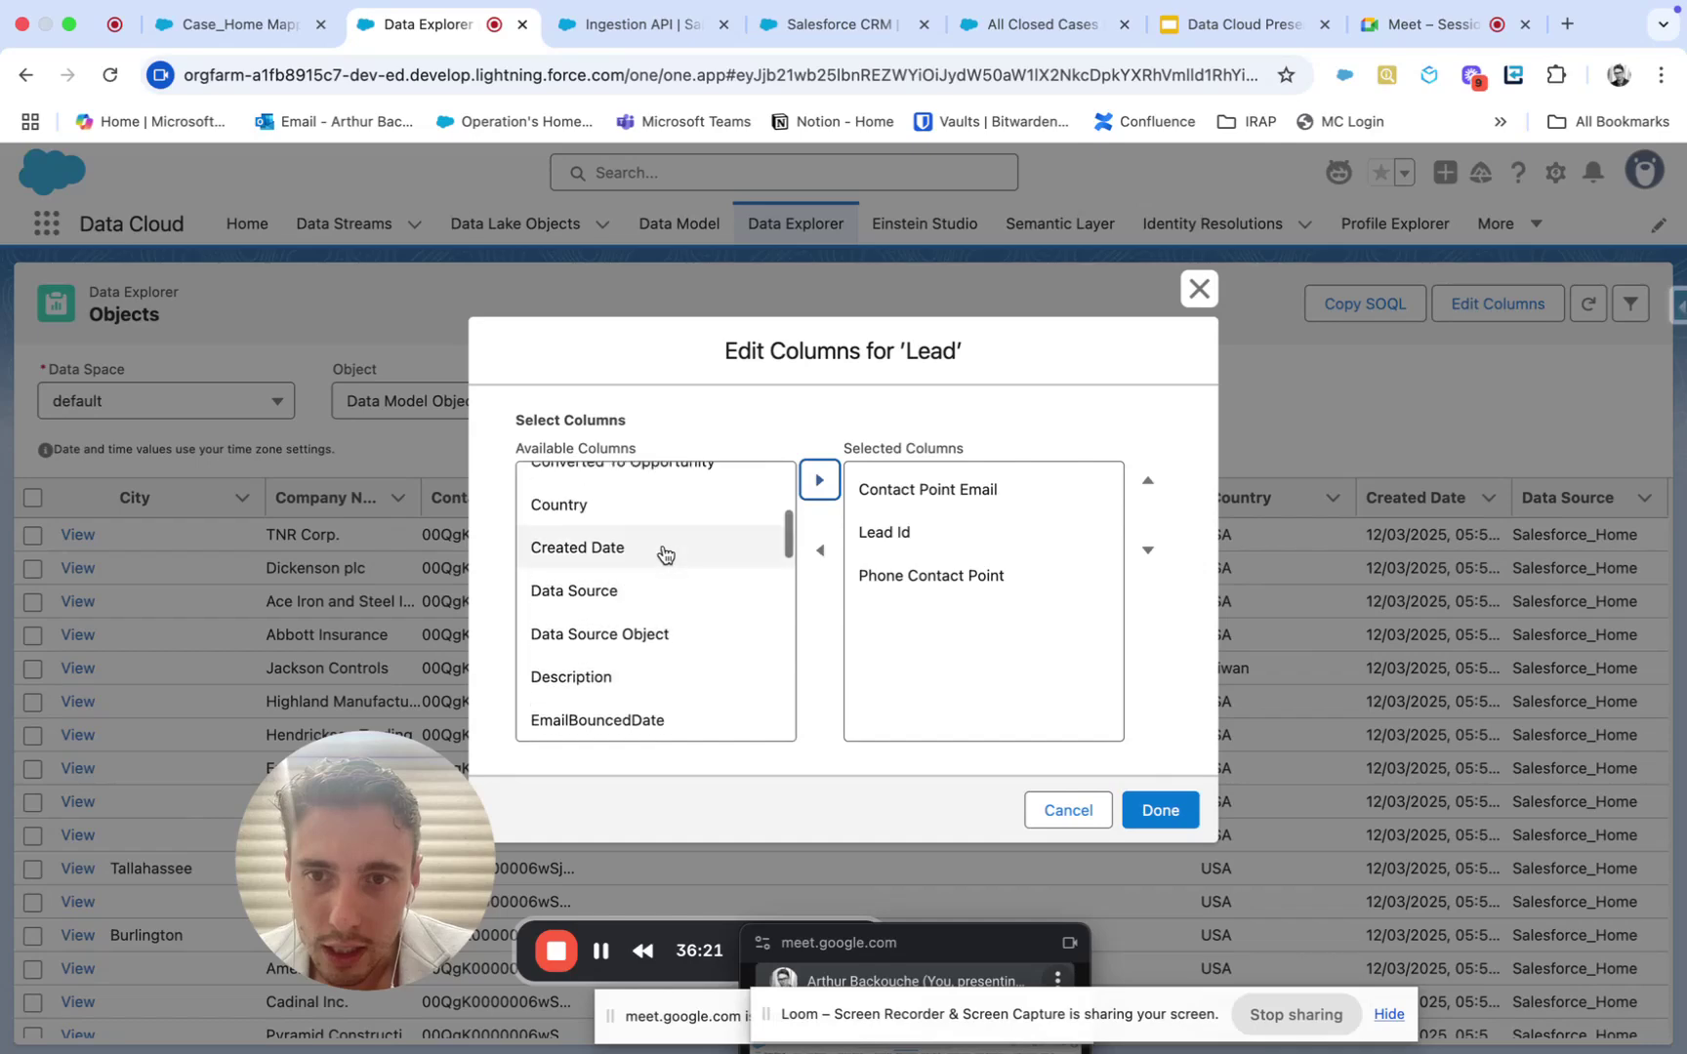
{"action": "scroll", "coordinate": [663, 554], "scroll_direction": "up", "scroll_amount": 1}
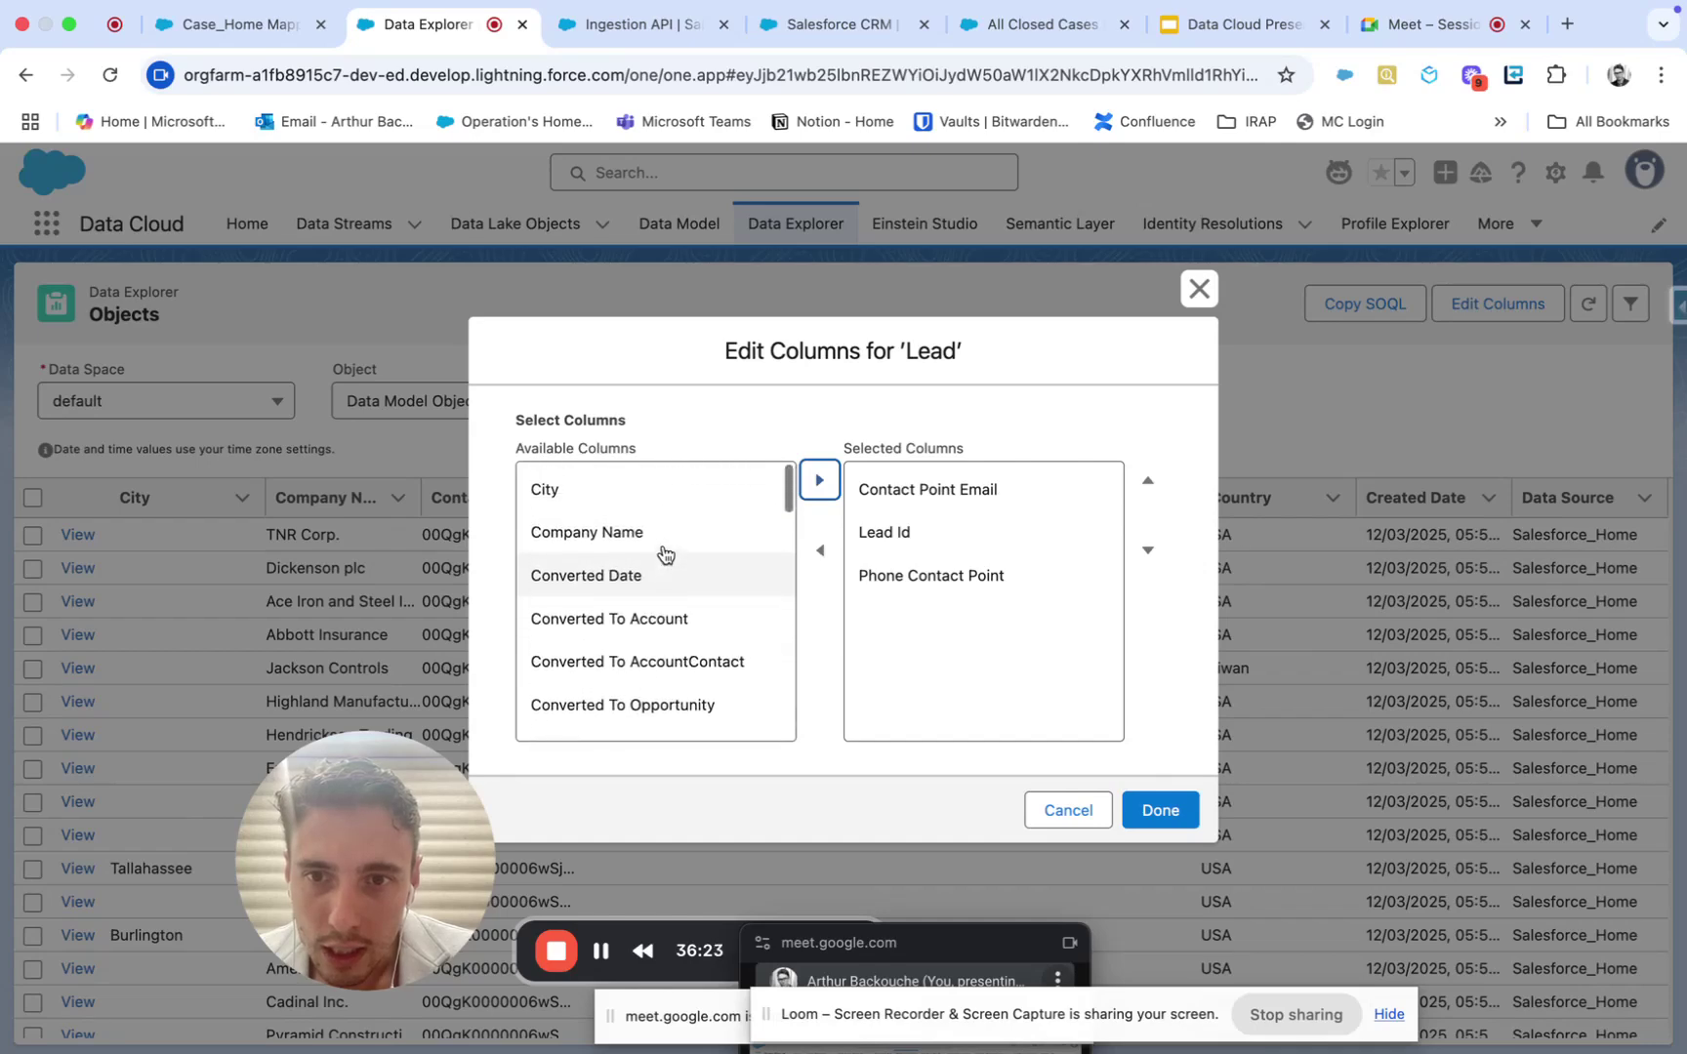
{"action": "scroll", "coordinate": [674, 584], "scroll_direction": "down", "scroll_amount": 10}
{"action": "scroll", "coordinate": [674, 585], "scroll_direction": "down", "scroll_amount": 10}
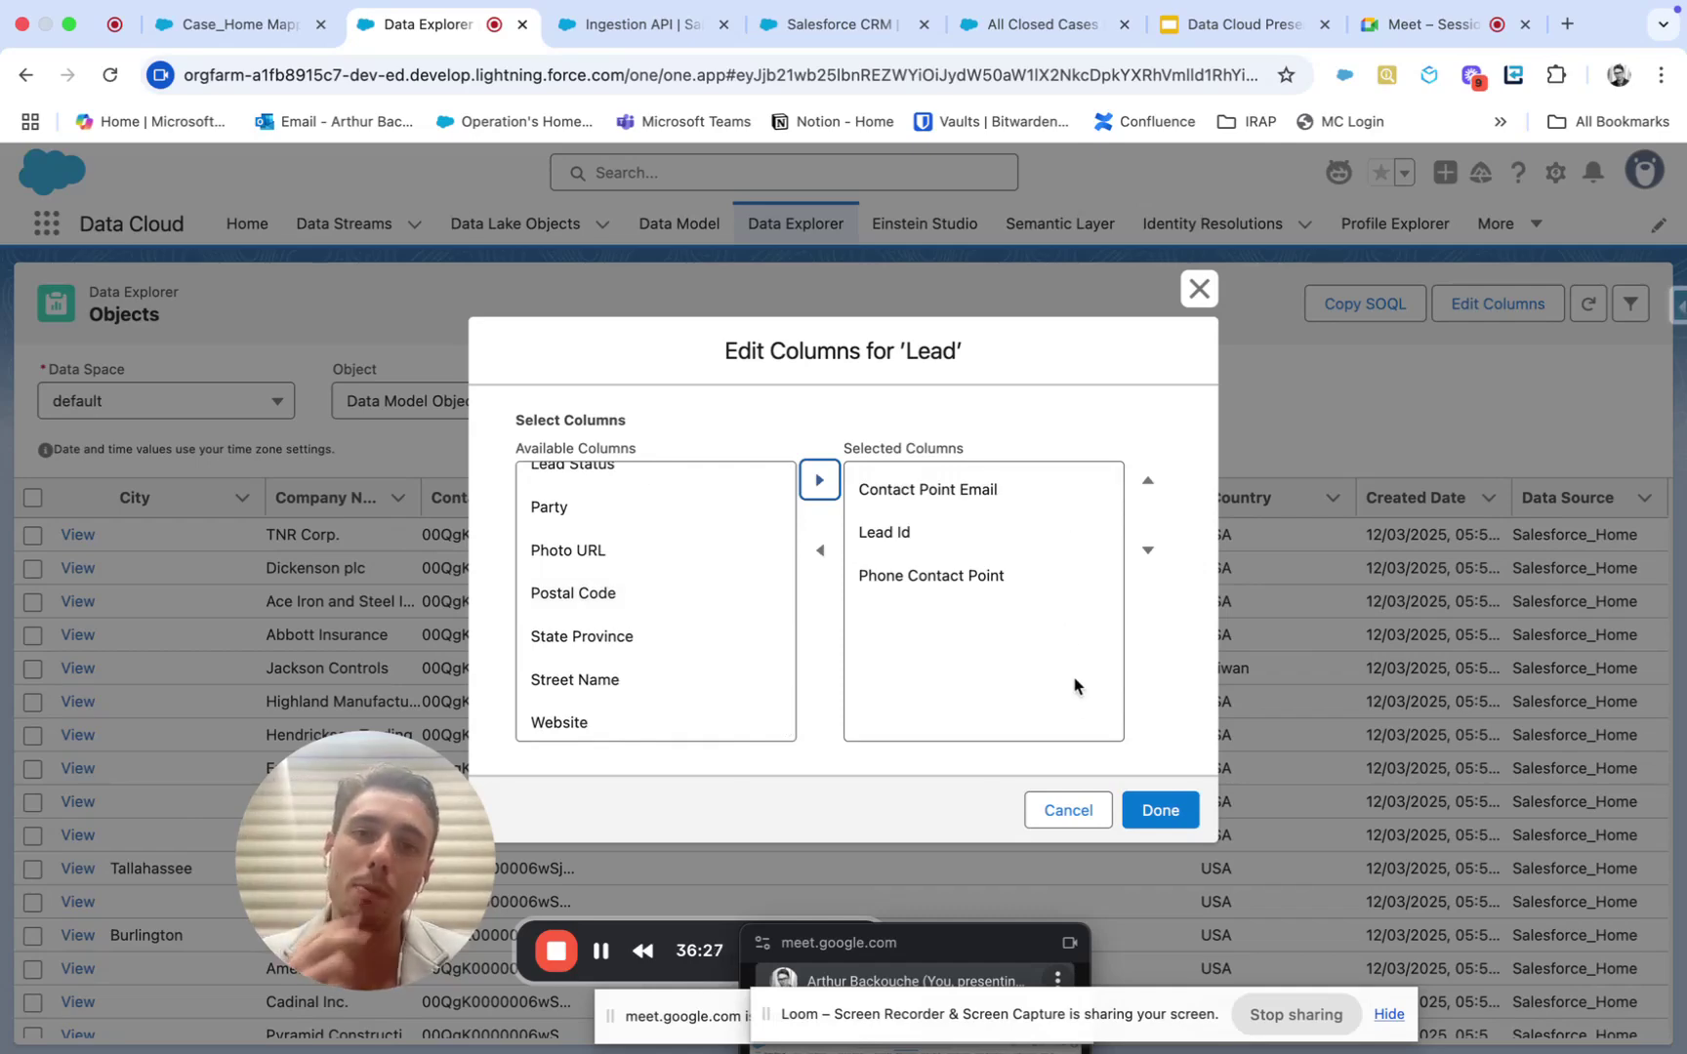
{"action": "left_click", "coordinate": [1177, 808]}
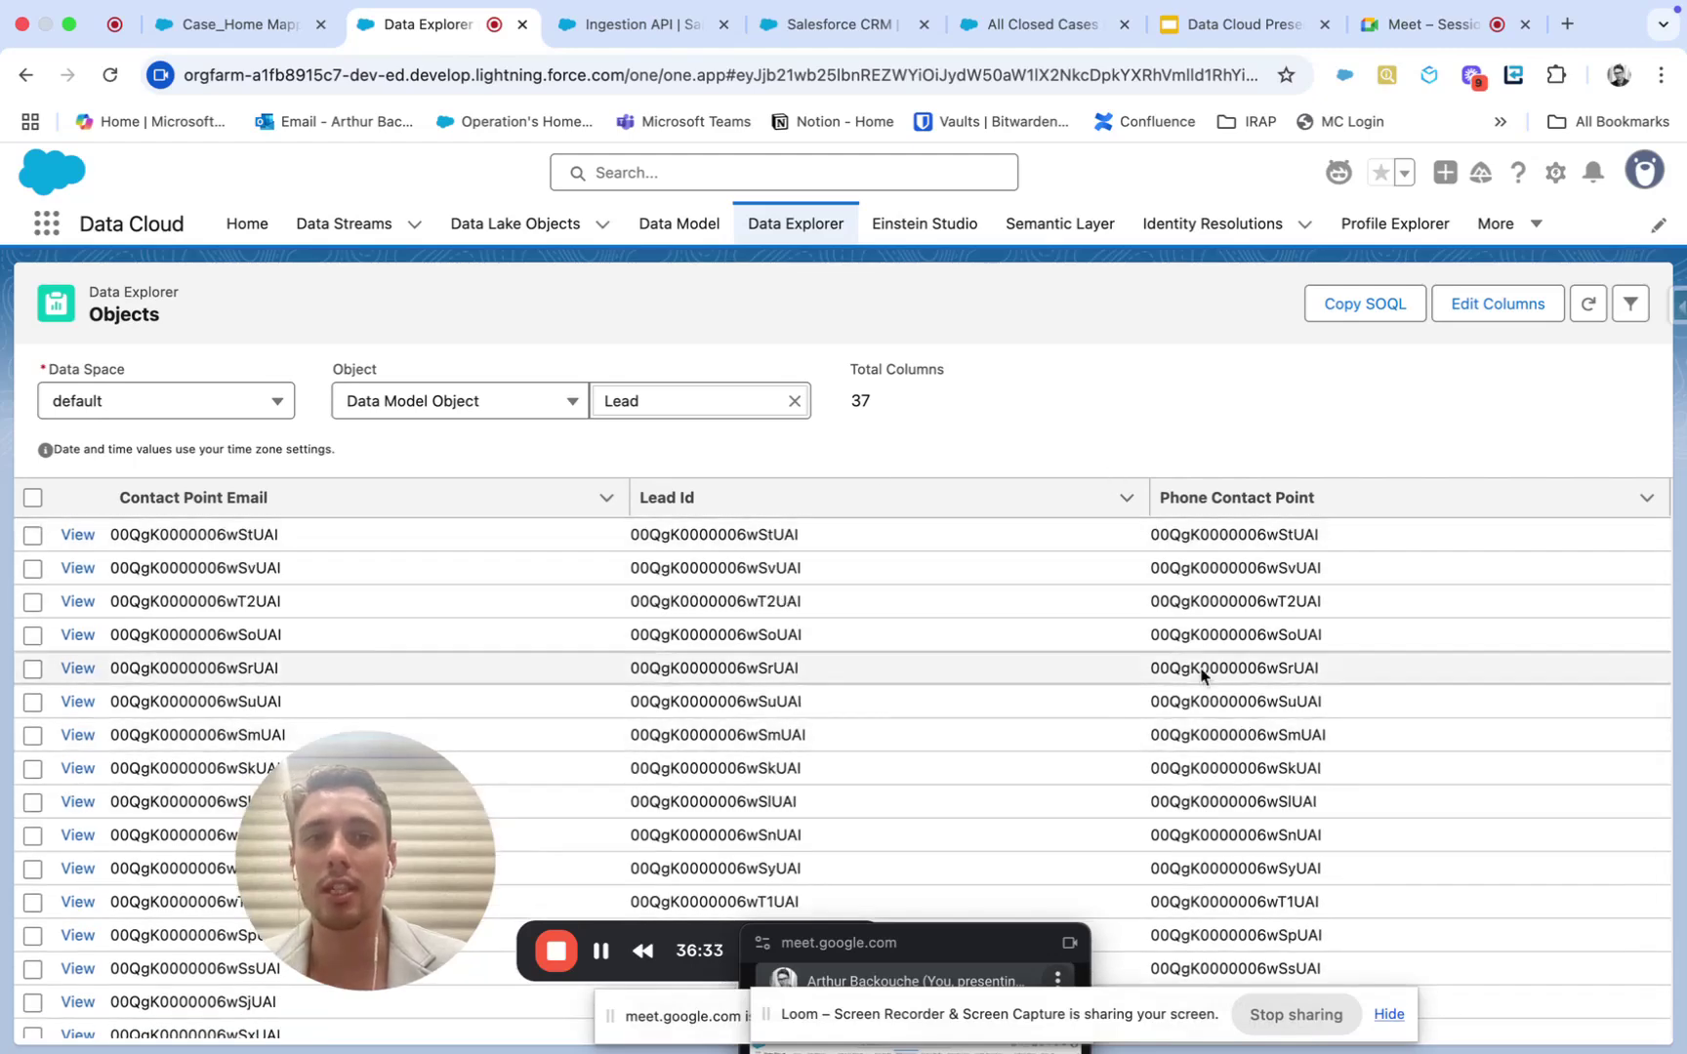
Step: Replace Lead with the Individual data model object and browse its records
{"action": "left_click", "coordinate": [795, 403]}
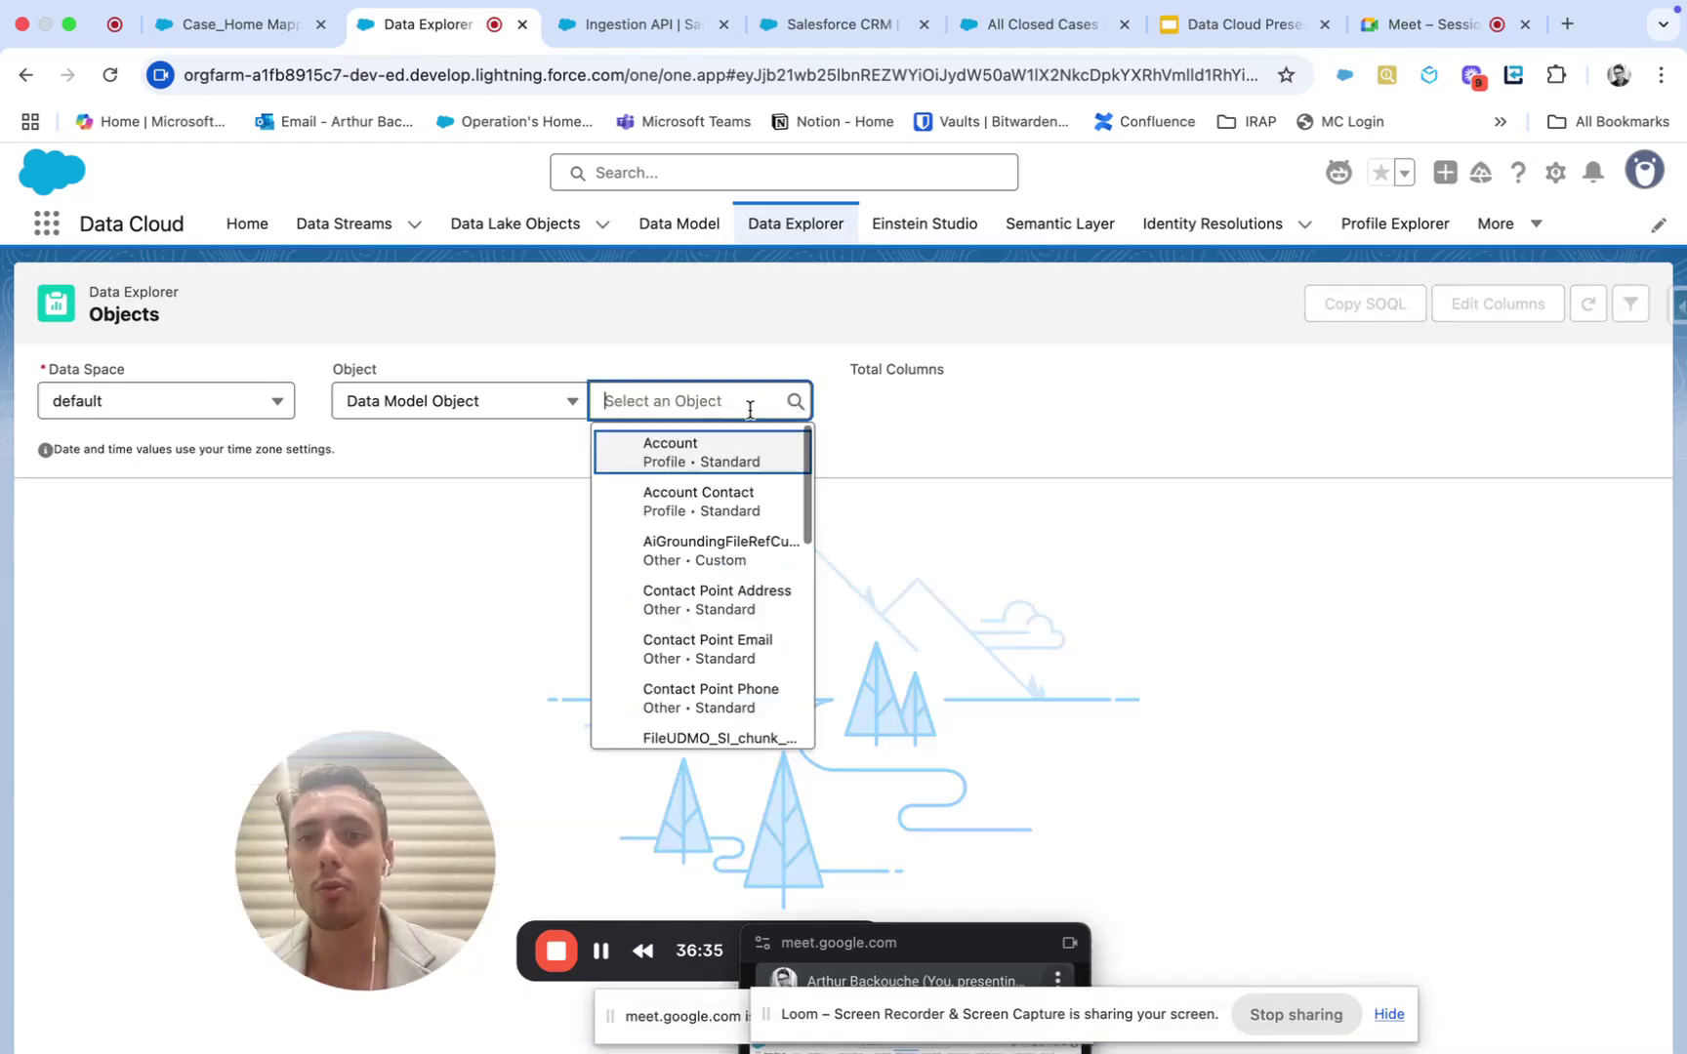
{"action": "scroll", "coordinate": [713, 555], "scroll_direction": "down", "scroll_amount": 10}
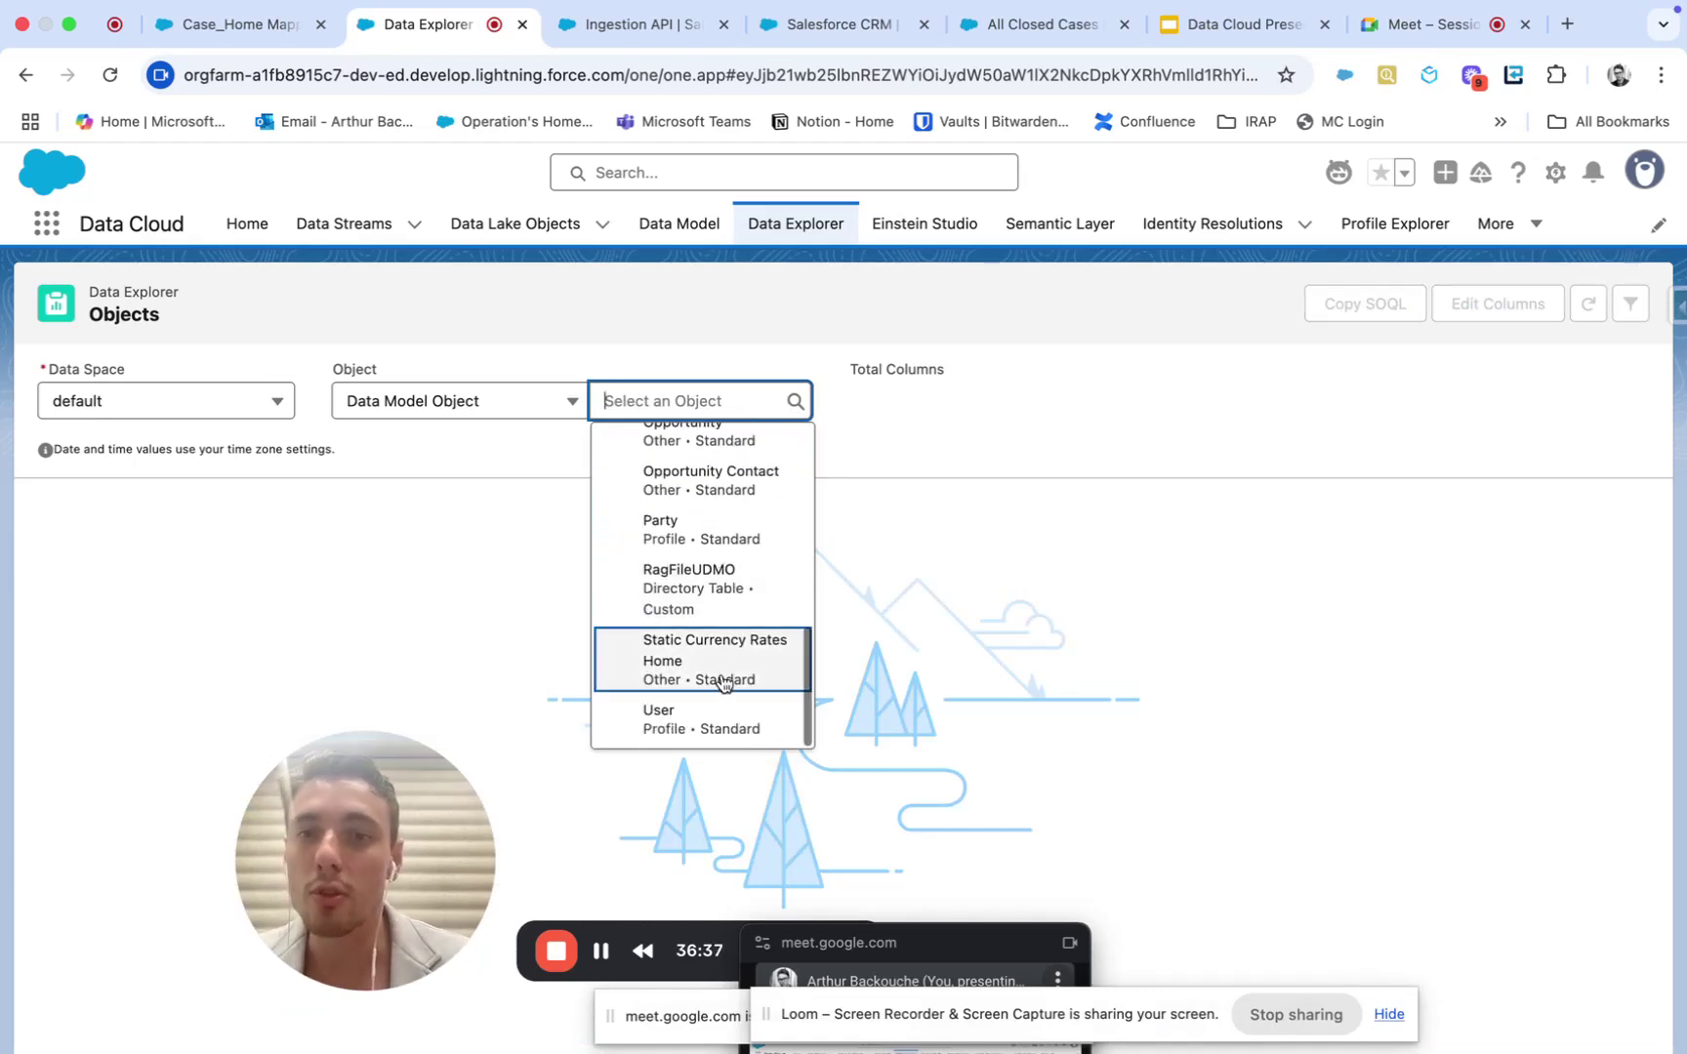
{"action": "scroll", "coordinate": [727, 542], "scroll_direction": "up", "scroll_amount": 2}
{"action": "scroll", "coordinate": [728, 541], "scroll_direction": "up", "scroll_amount": 3}
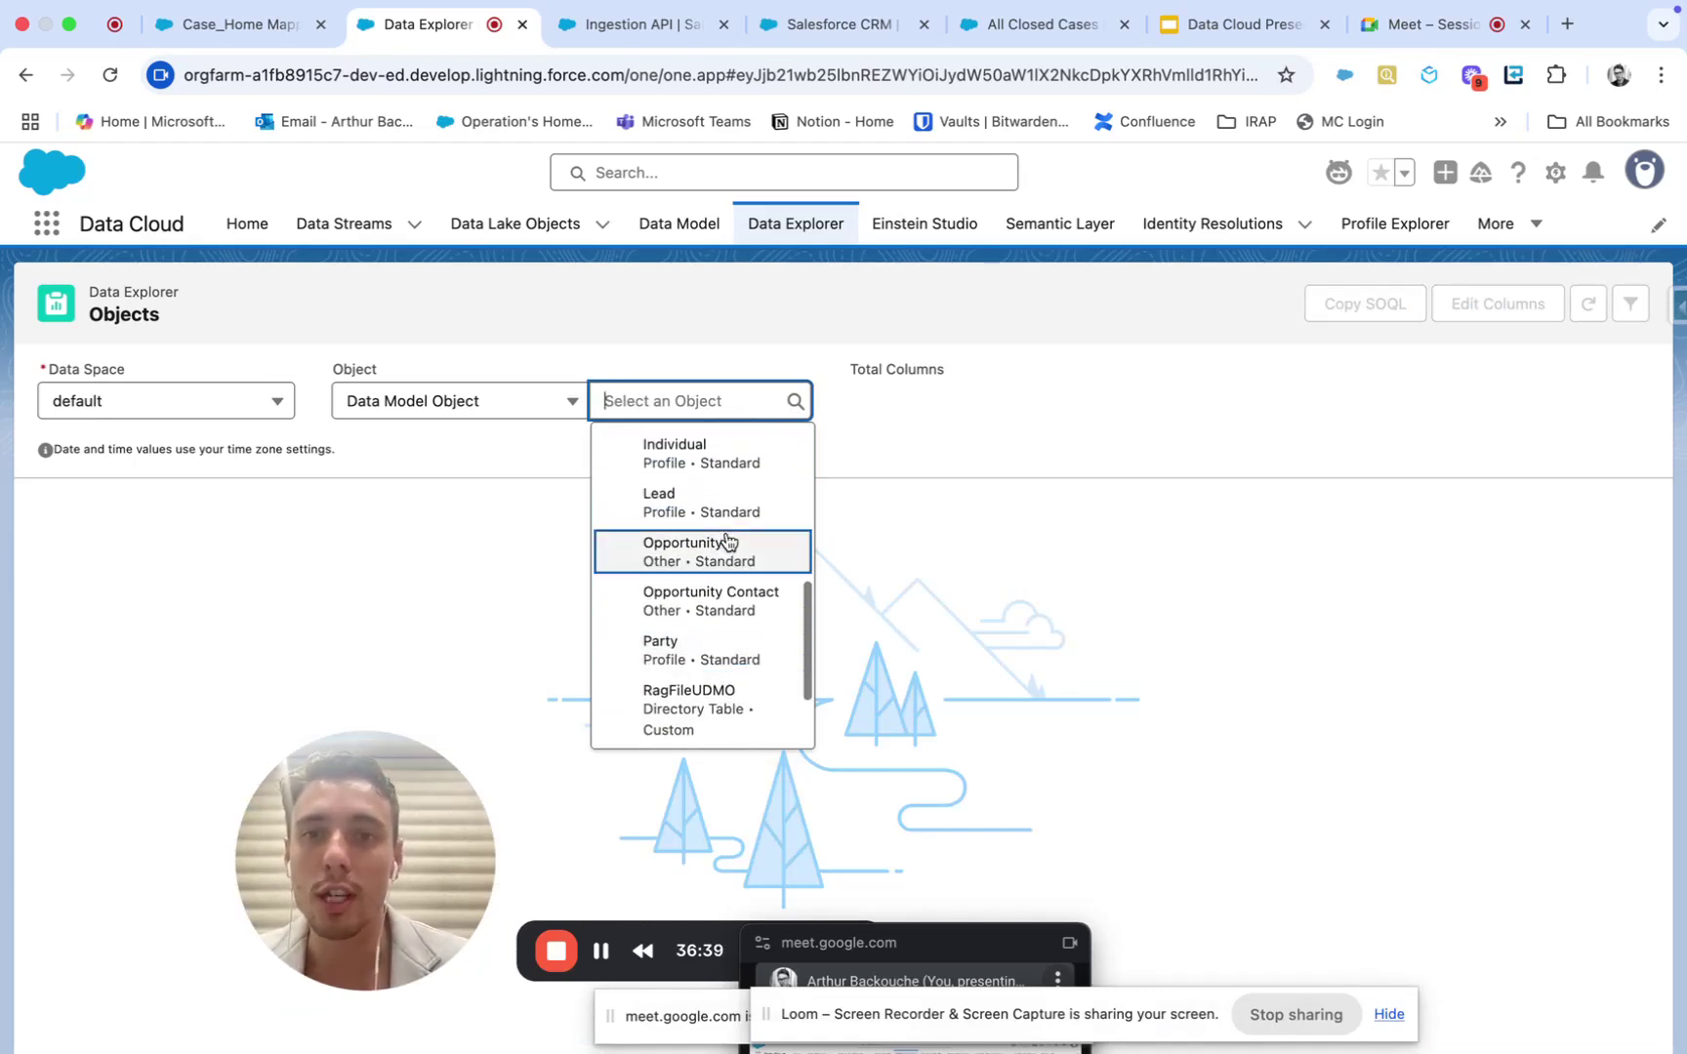
{"action": "left_click", "coordinate": [724, 507]}
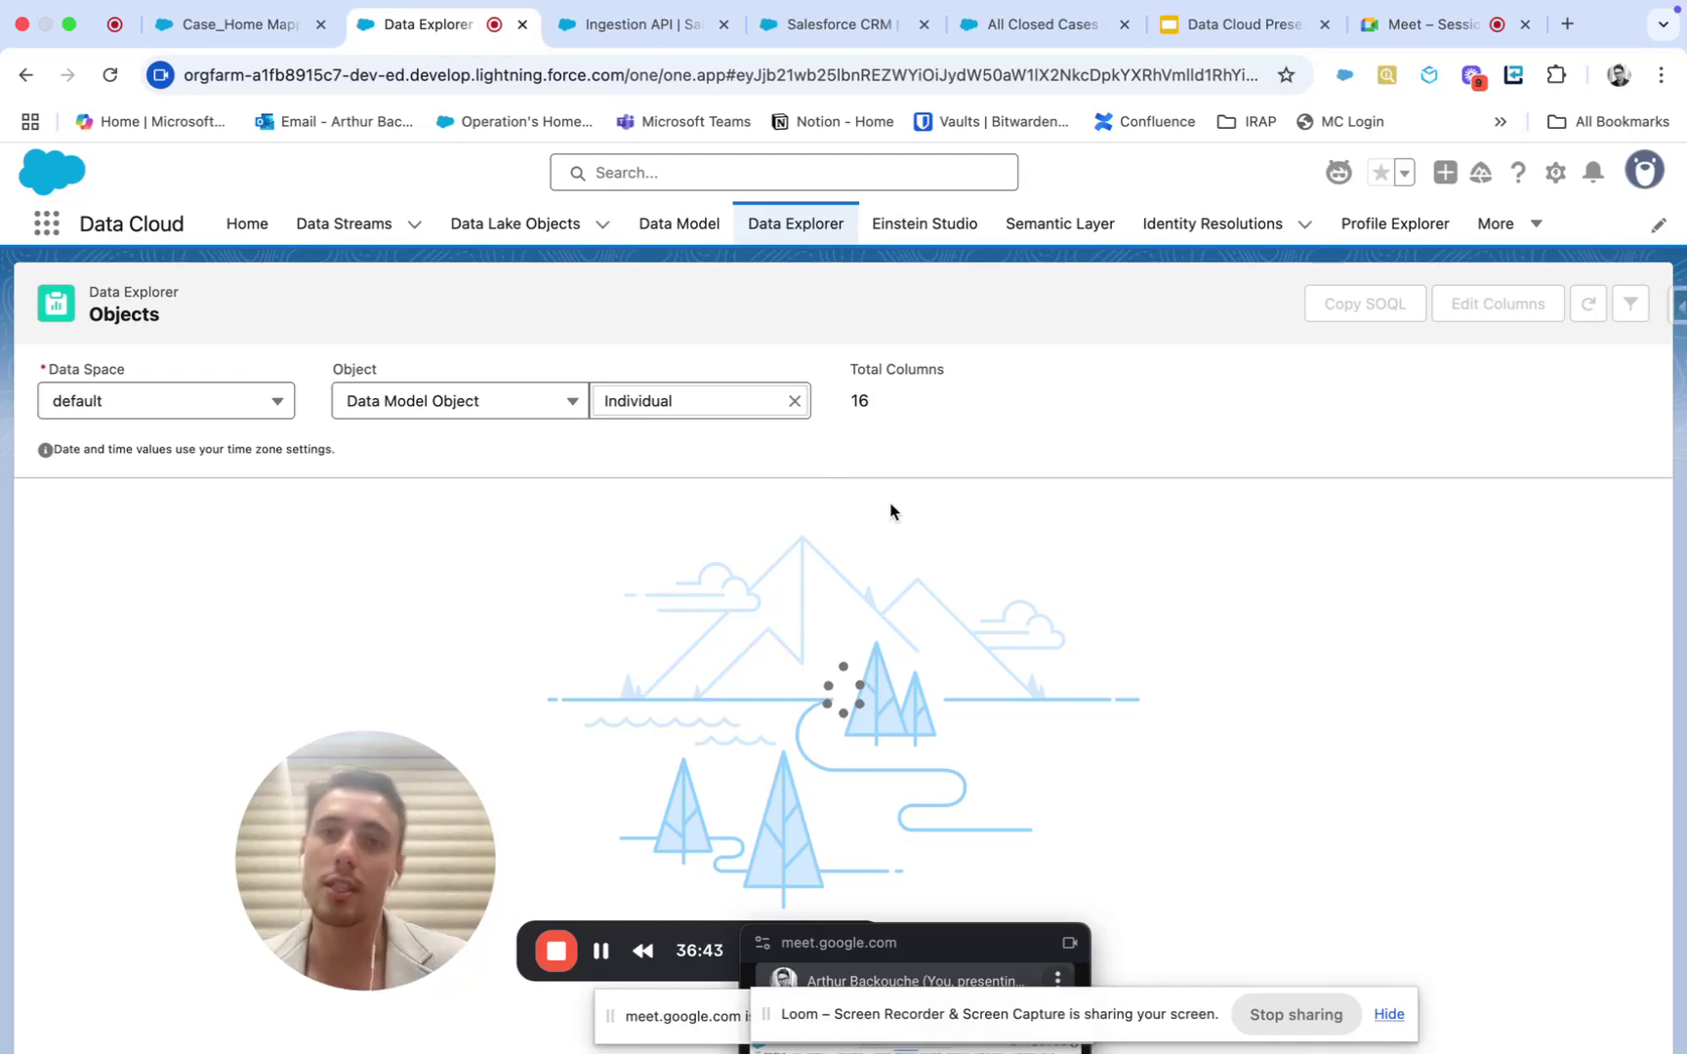
{"action": "scroll", "coordinate": [887, 645], "scroll_direction": "down", "scroll_amount": 5}
{"action": "scroll", "coordinate": [887, 647], "scroll_direction": "up", "scroll_amount": 4}
{"action": "scroll", "coordinate": [887, 641], "scroll_direction": "up", "scroll_amount": 1}
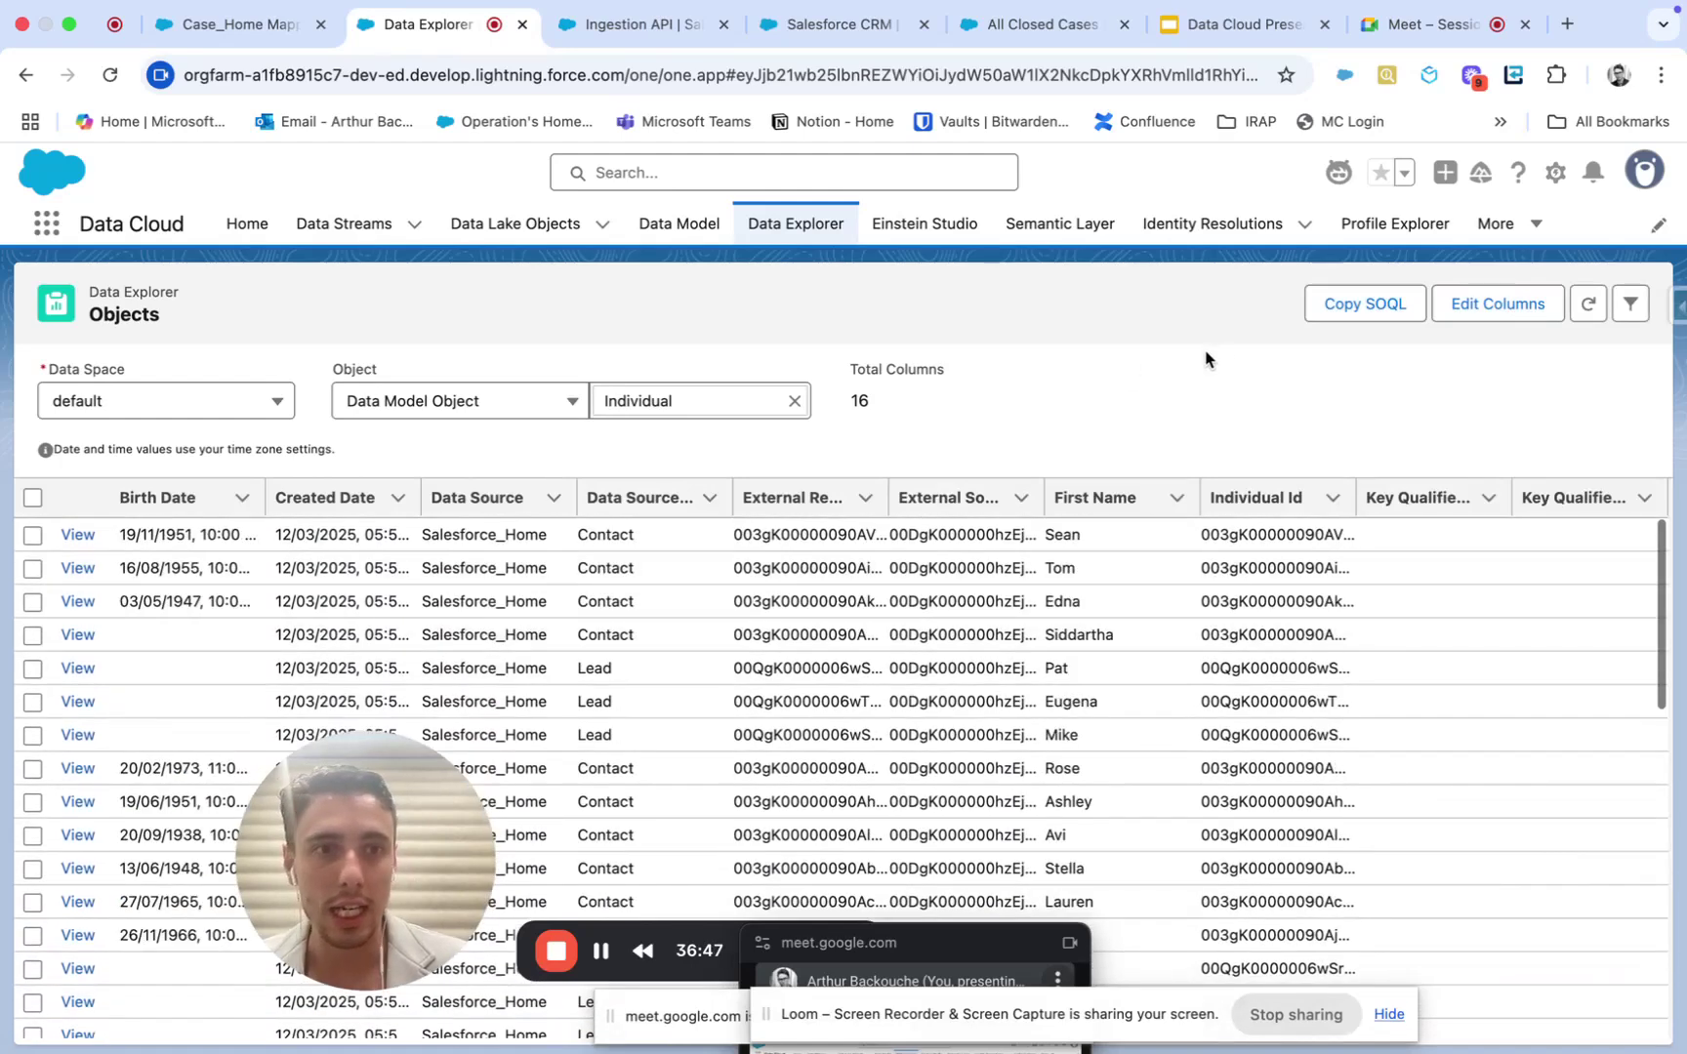
Step: Edit the Individual columns, removing Key Qualifier Individual Id and Key Qualifier Primary Account from the selection
{"action": "left_click", "coordinate": [1465, 310]}
{"action": "scroll", "coordinate": [983, 625], "scroll_direction": "down", "scroll_amount": 3}
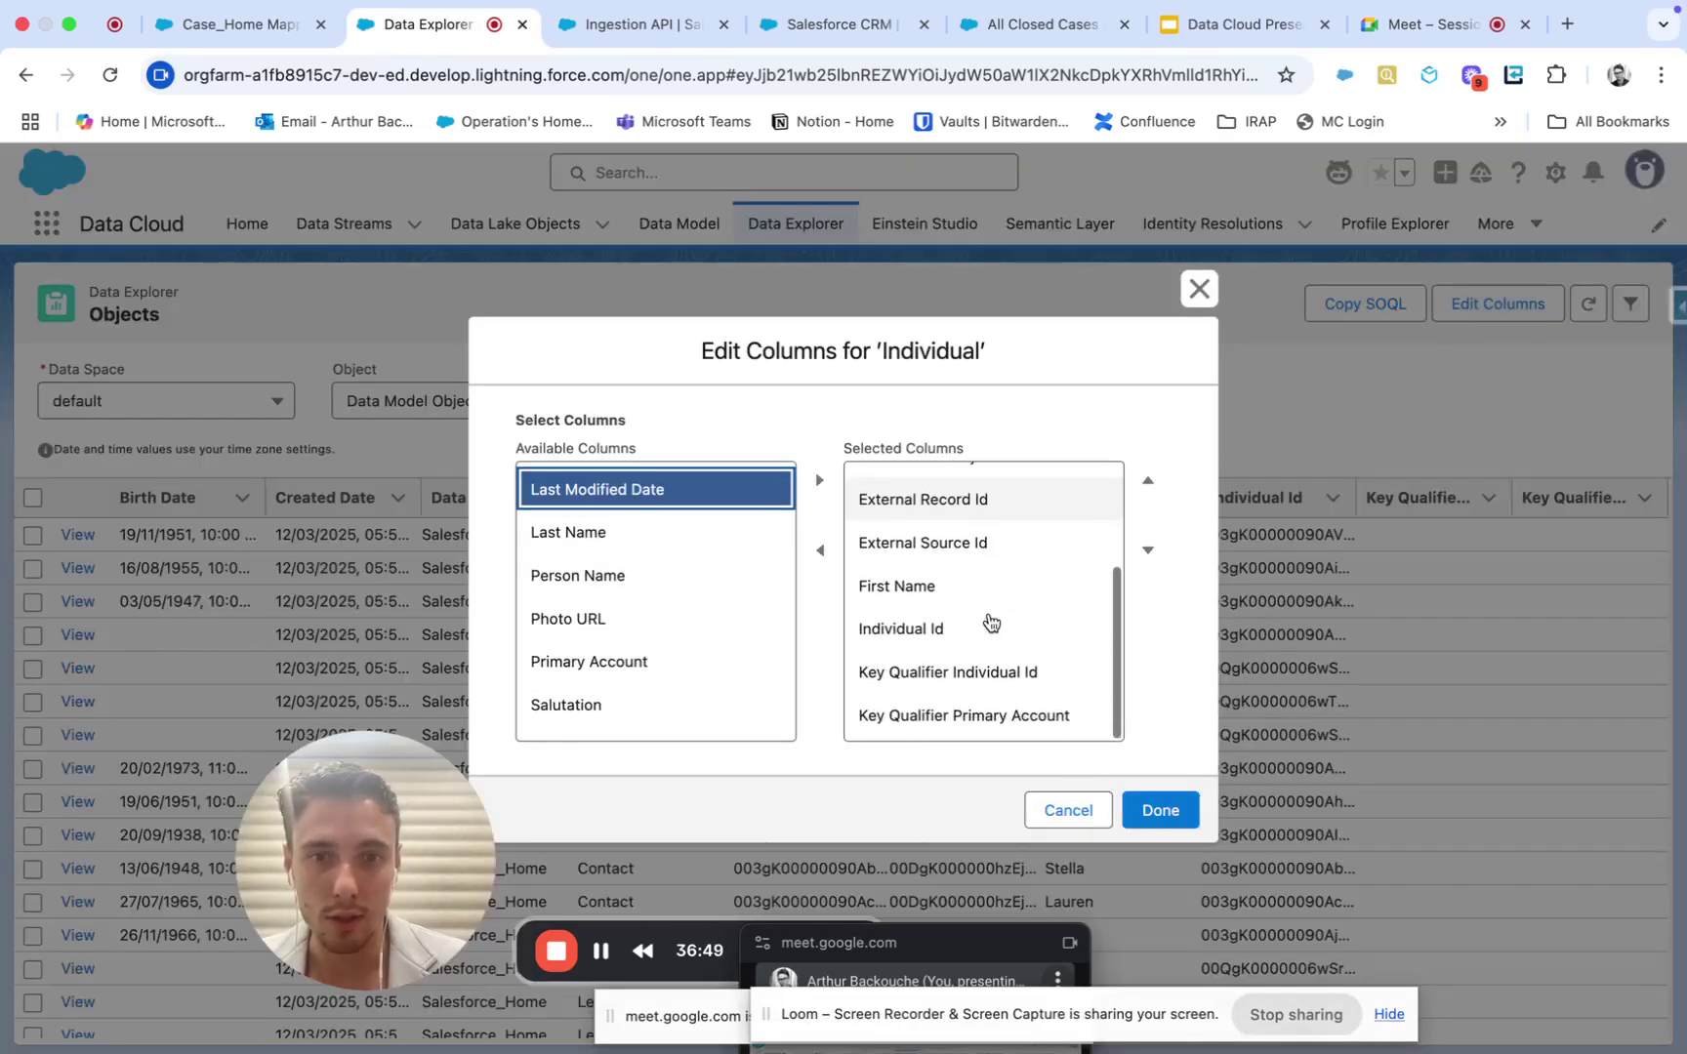
{"action": "left_click", "coordinate": [983, 668]}
{"action": "left_click", "coordinate": [820, 549]}
{"action": "left_click", "coordinate": [899, 685]}
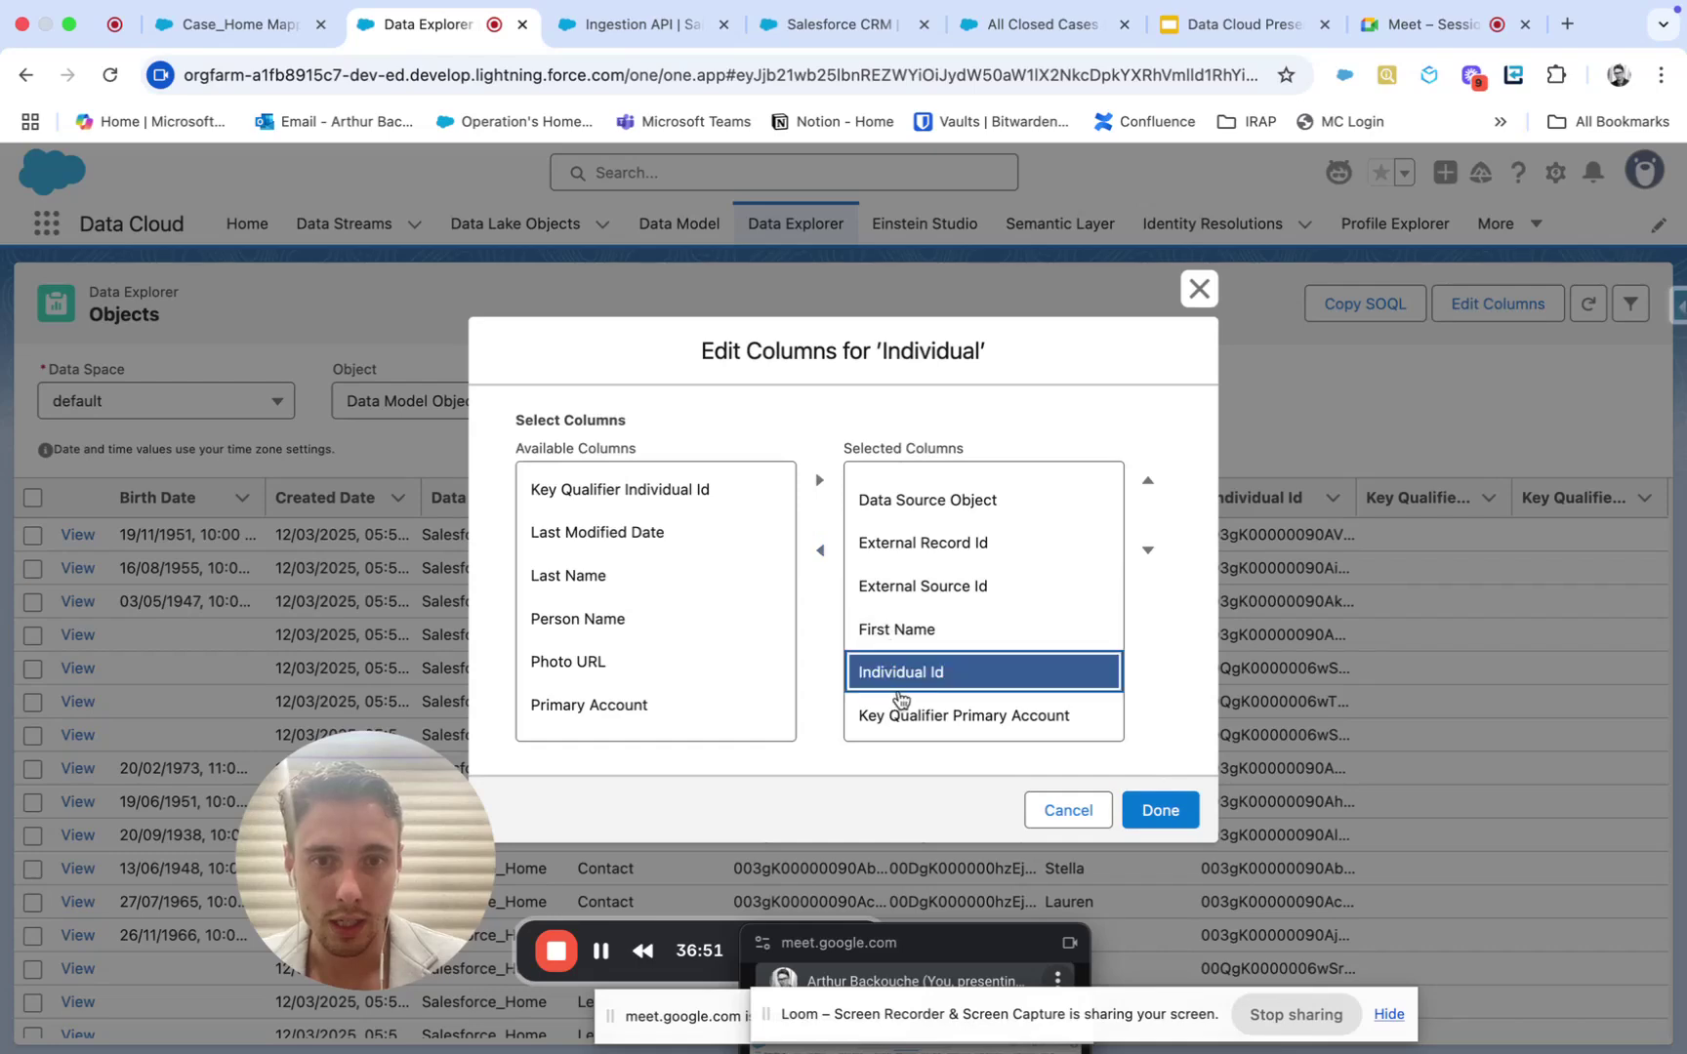
{"action": "left_click", "coordinate": [872, 714]}
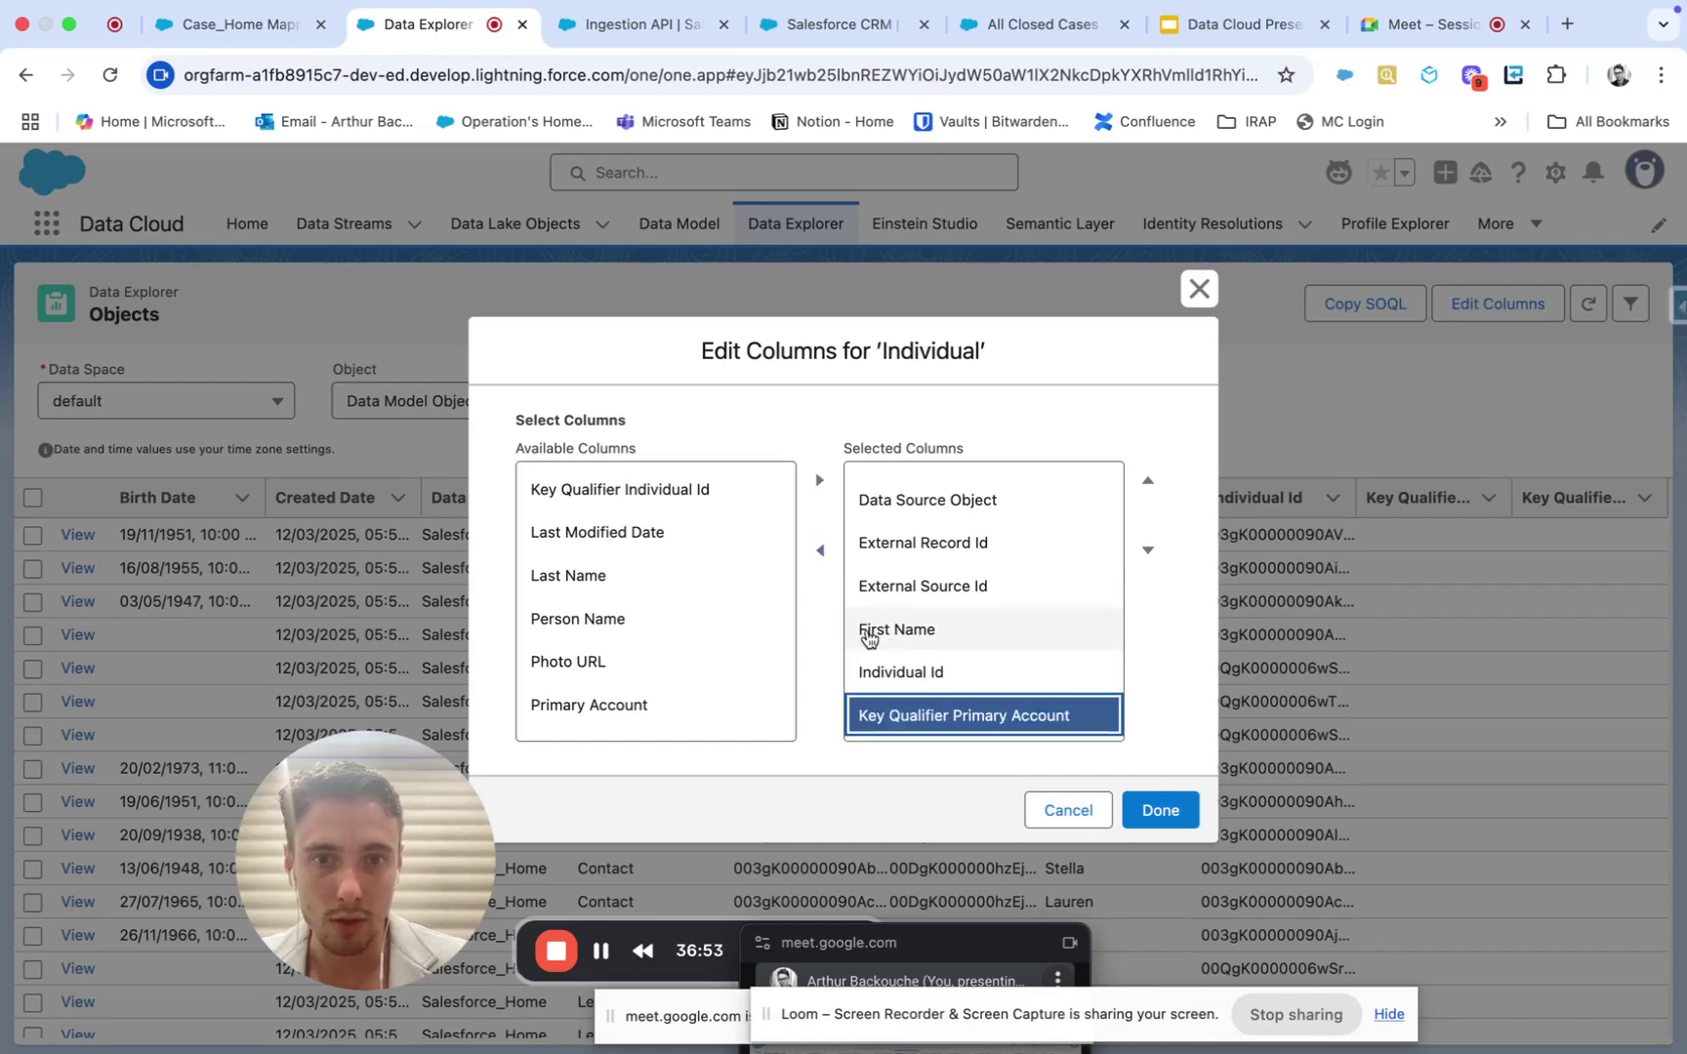
{"action": "left_click", "coordinate": [820, 550]}
Step: Remove Birth Date, Data Source, Data Source Object, External Record Id and External Source Id from the selected Individual columns
{"action": "scroll", "coordinate": [890, 510], "scroll_direction": "up", "scroll_amount": 1}
{"action": "left_click", "coordinate": [892, 489]}
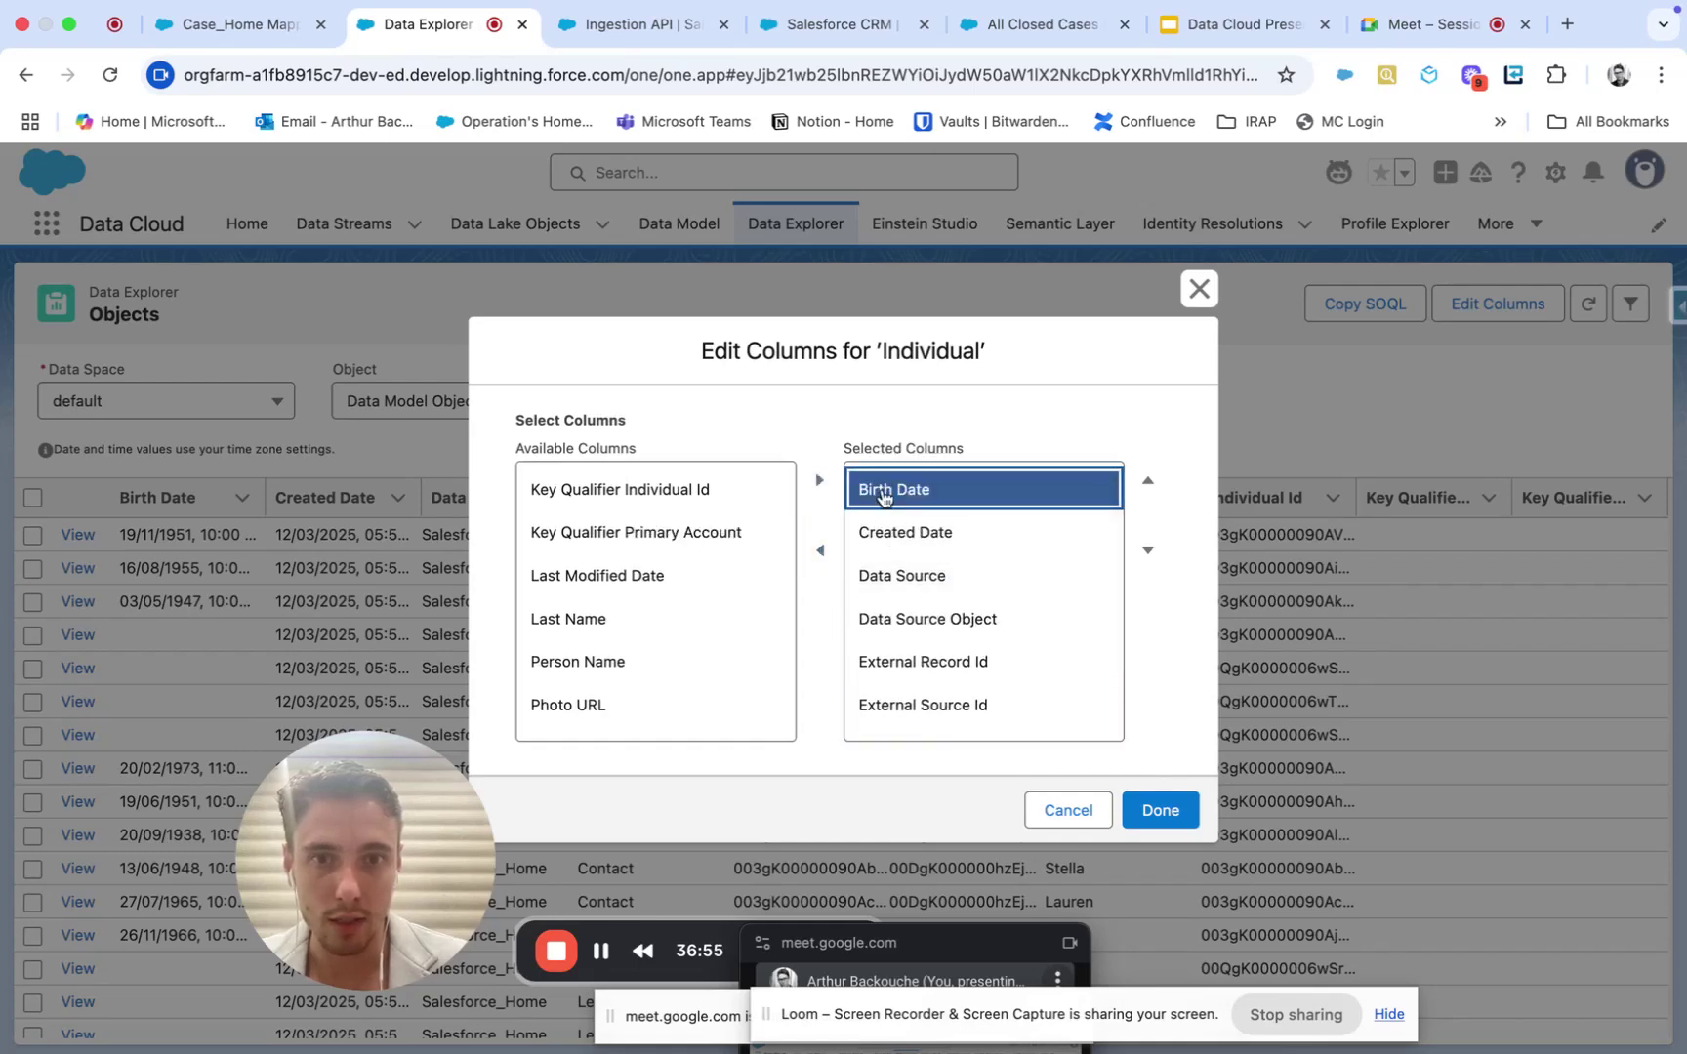
{"action": "left_click", "coordinate": [820, 550]}
{"action": "left_click", "coordinate": [903, 532]}
{"action": "left_click", "coordinate": [820, 549]}
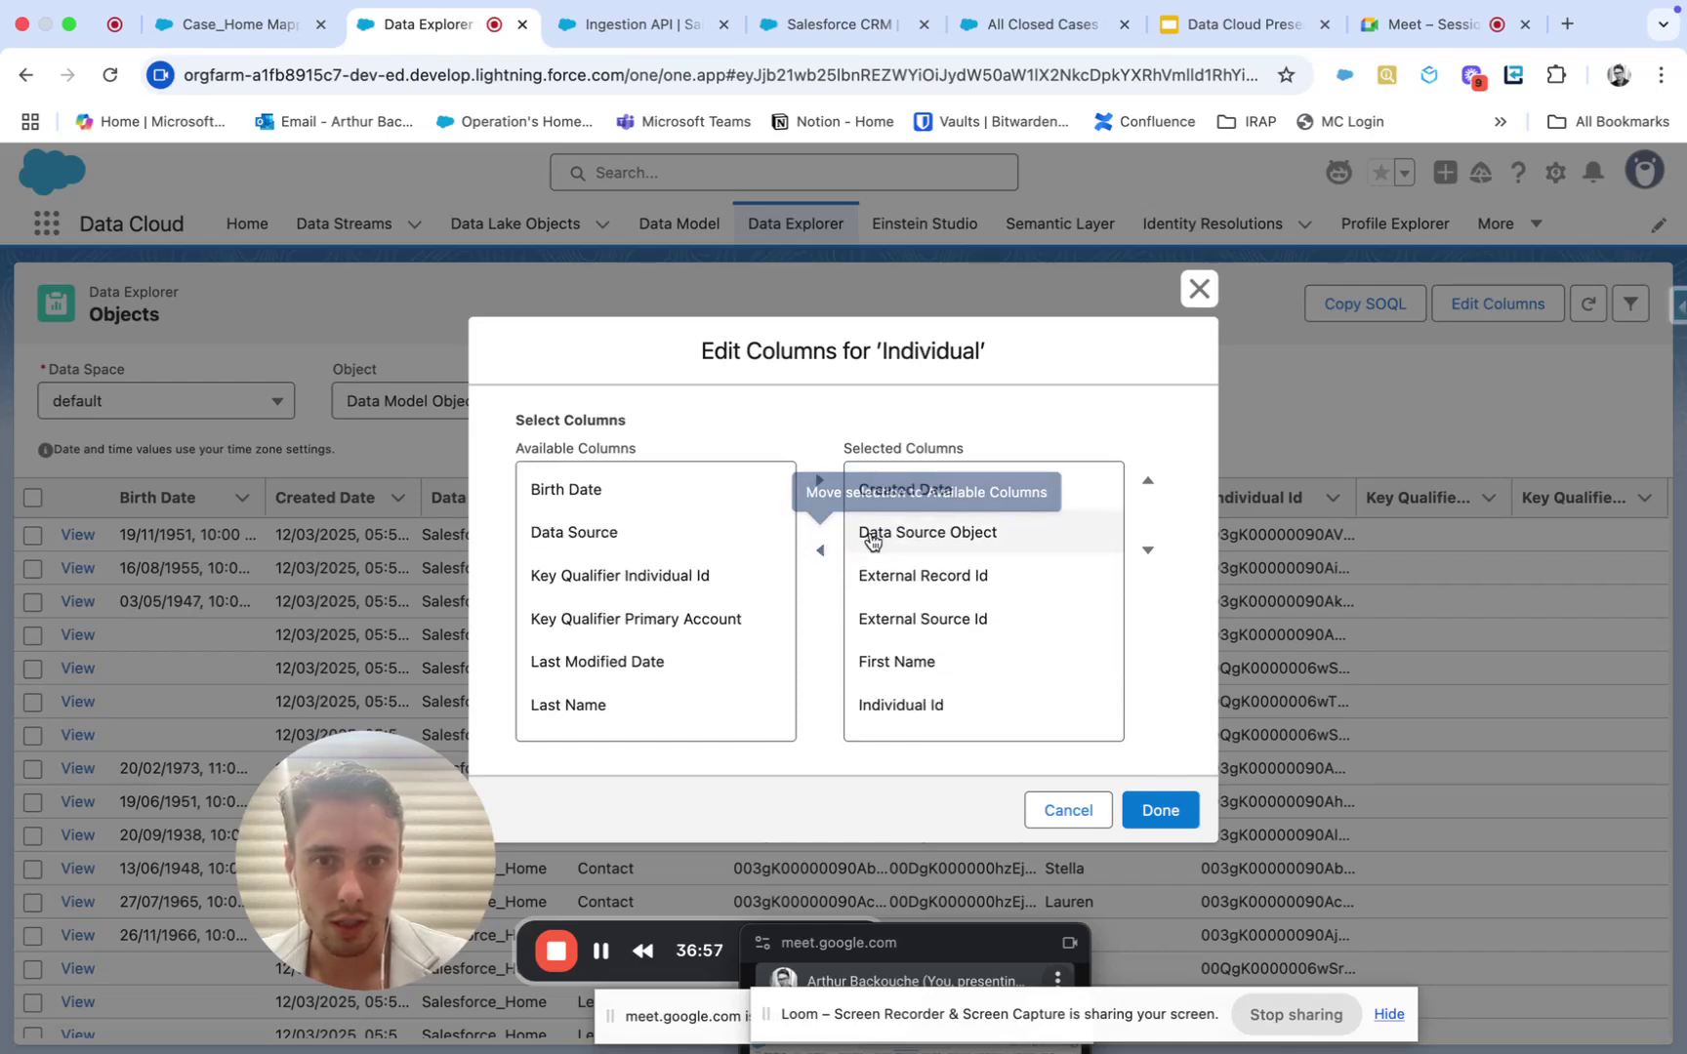
{"action": "left_click", "coordinate": [873, 532]}
{"action": "left_click", "coordinate": [820, 549]}
{"action": "left_click", "coordinate": [910, 535]}
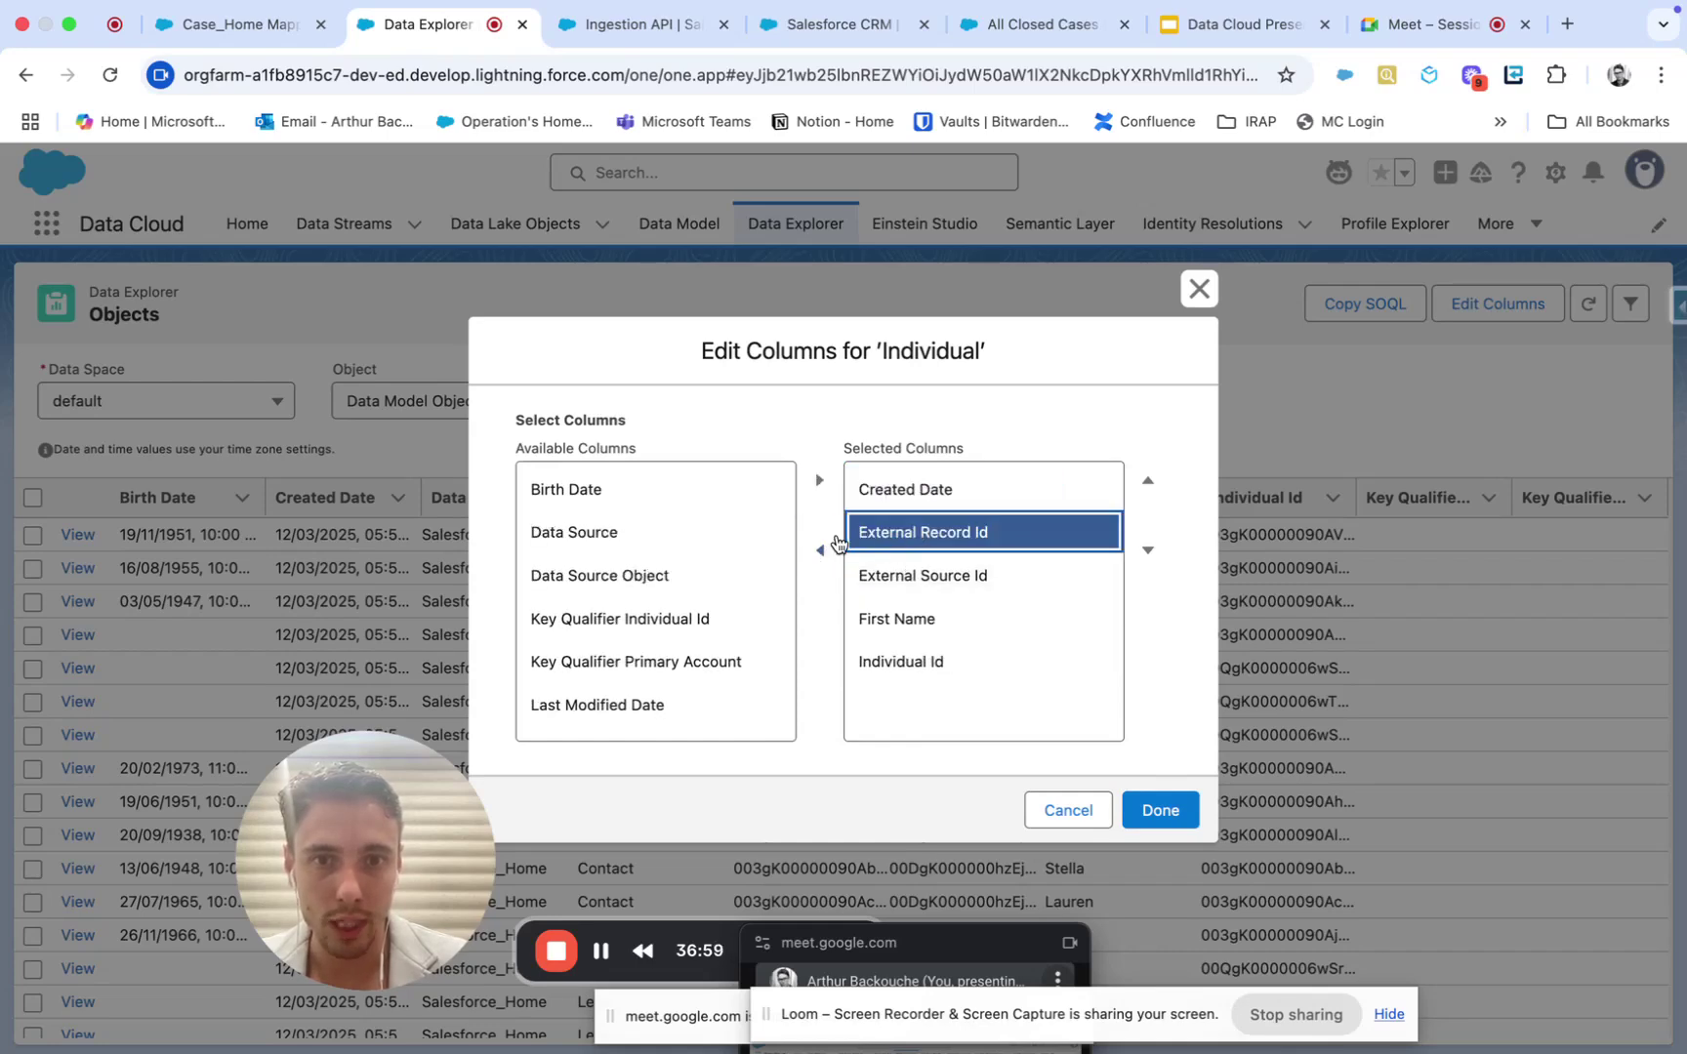
{"action": "left_click", "coordinate": [820, 550]}
{"action": "left_click", "coordinate": [845, 539]}
{"action": "left_click", "coordinate": [820, 549]}
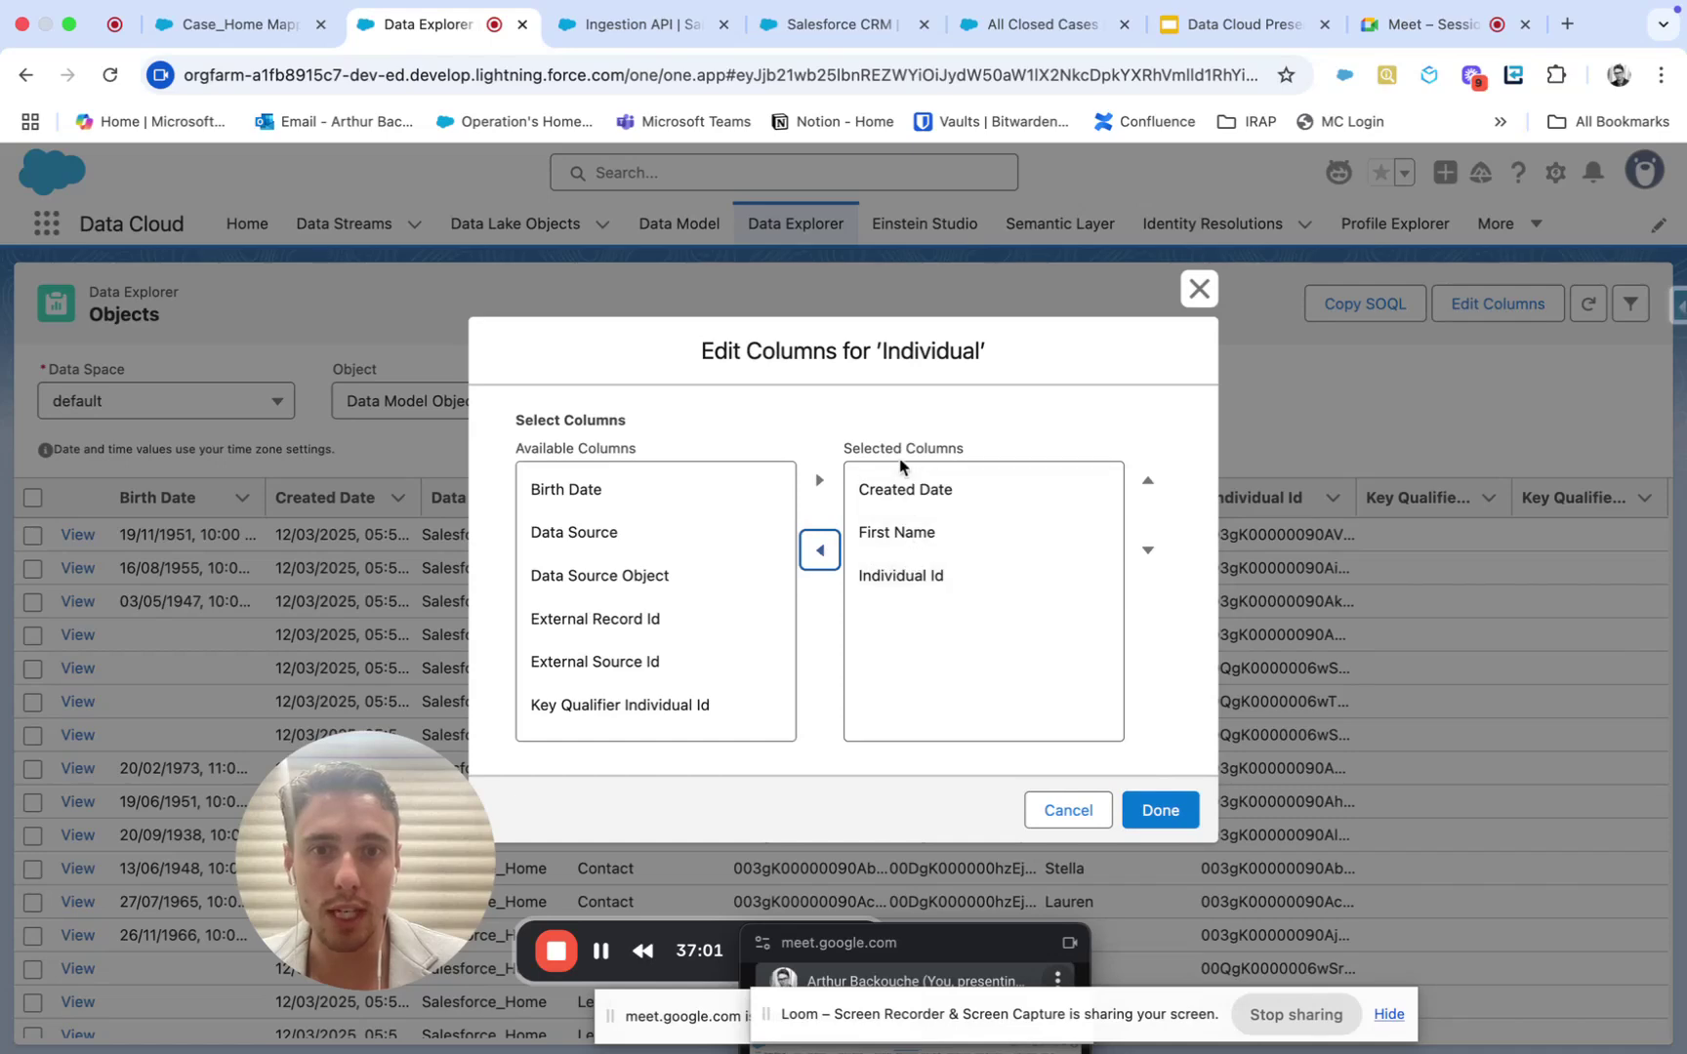
Step: Add Last Name to the selected Individual columns and place it directly after First Name
{"action": "scroll", "coordinate": [644, 592], "scroll_direction": "down", "scroll_amount": 5}
{"action": "scroll", "coordinate": [644, 592], "scroll_direction": "up", "scroll_amount": 1}
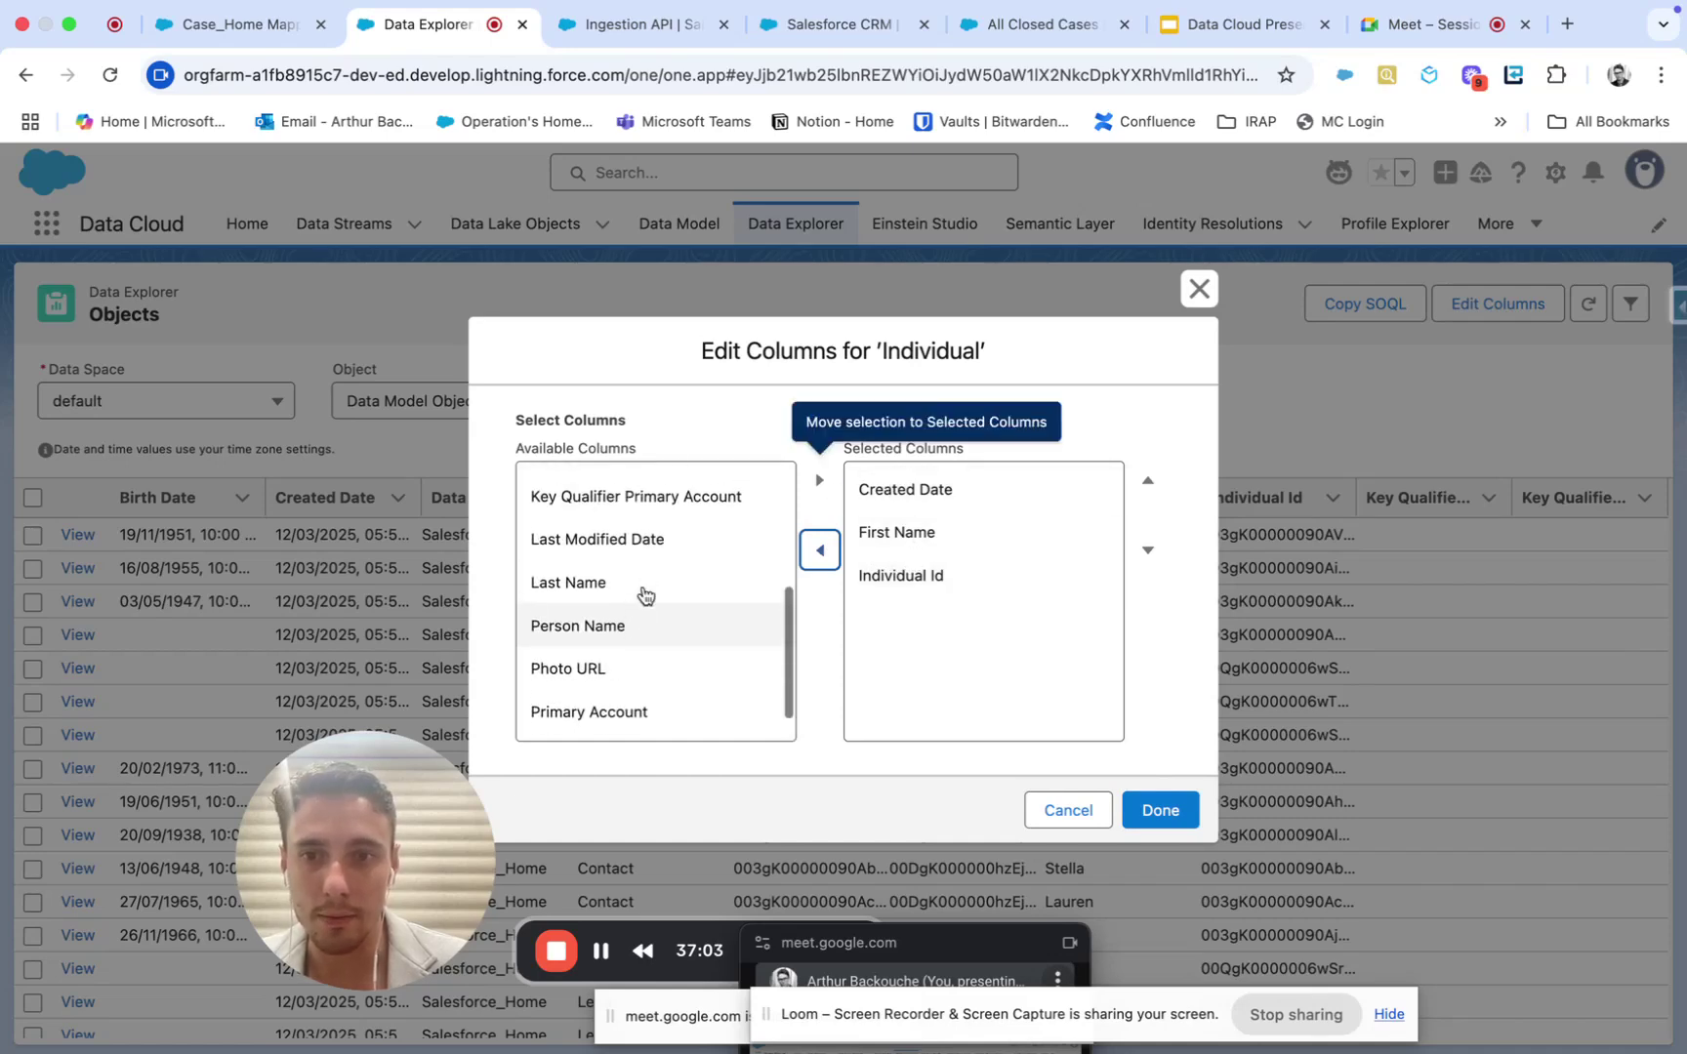
{"action": "left_click", "coordinate": [644, 590]}
{"action": "left_click", "coordinate": [819, 480]}
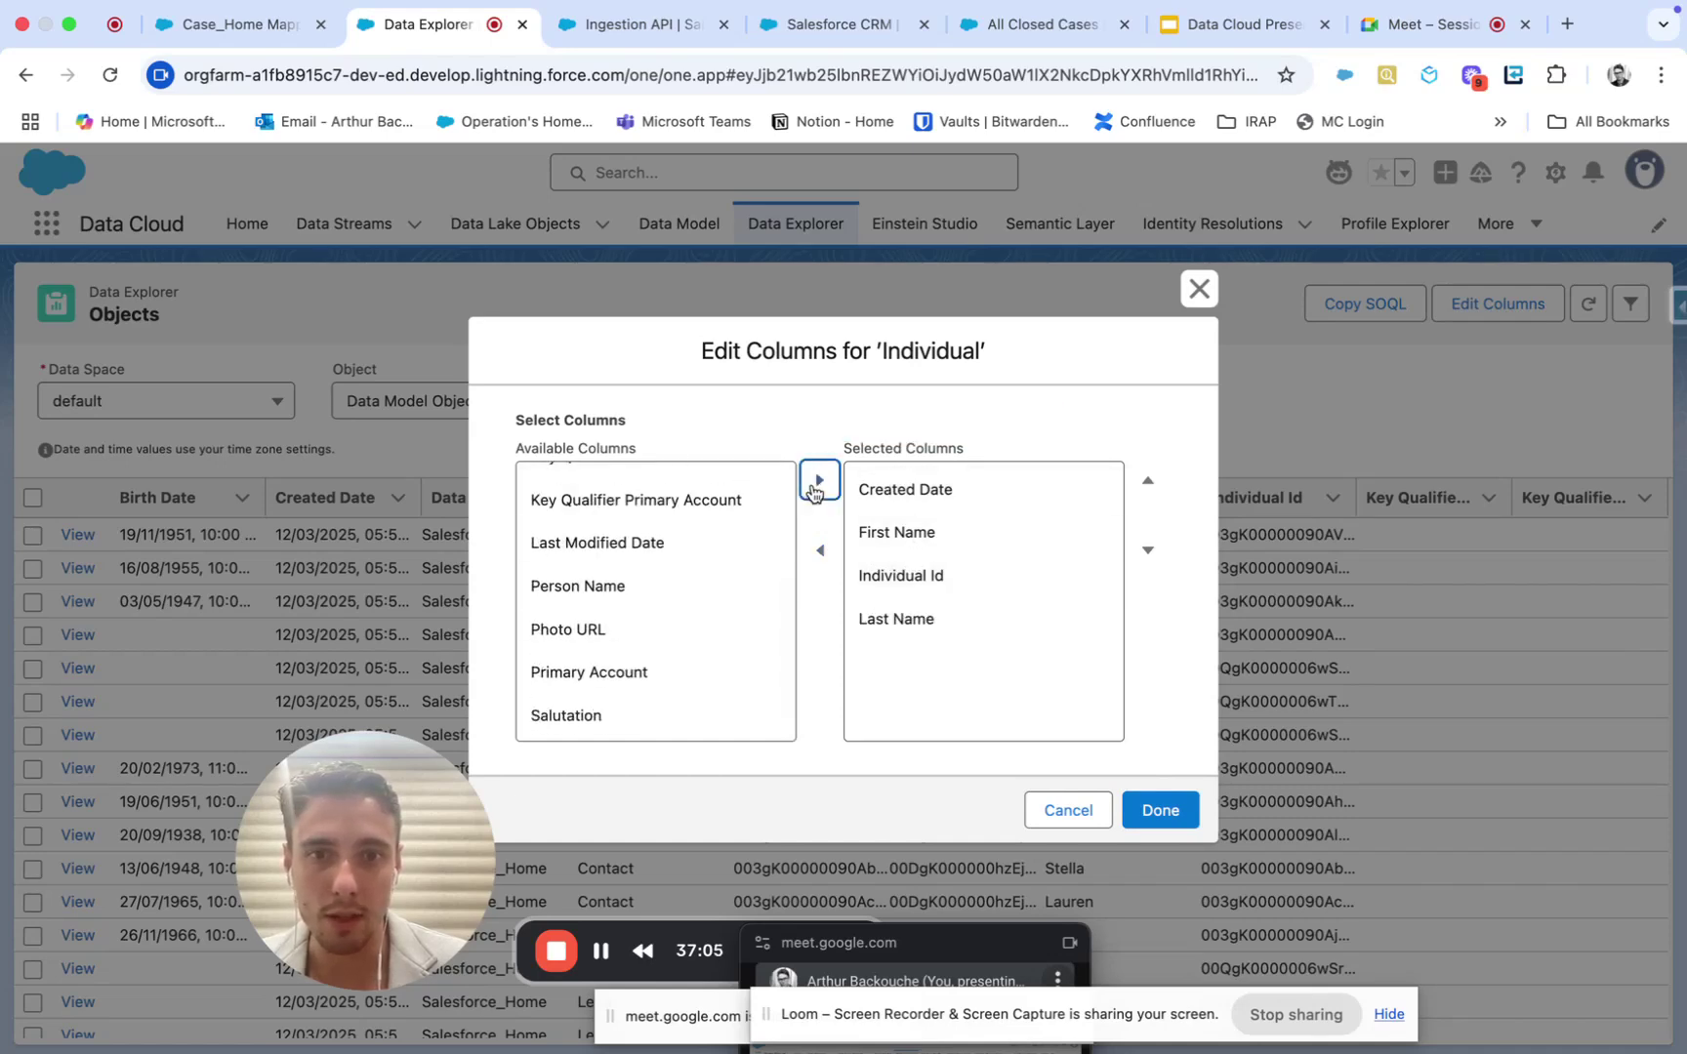
{"action": "left_click", "coordinate": [1165, 480]}
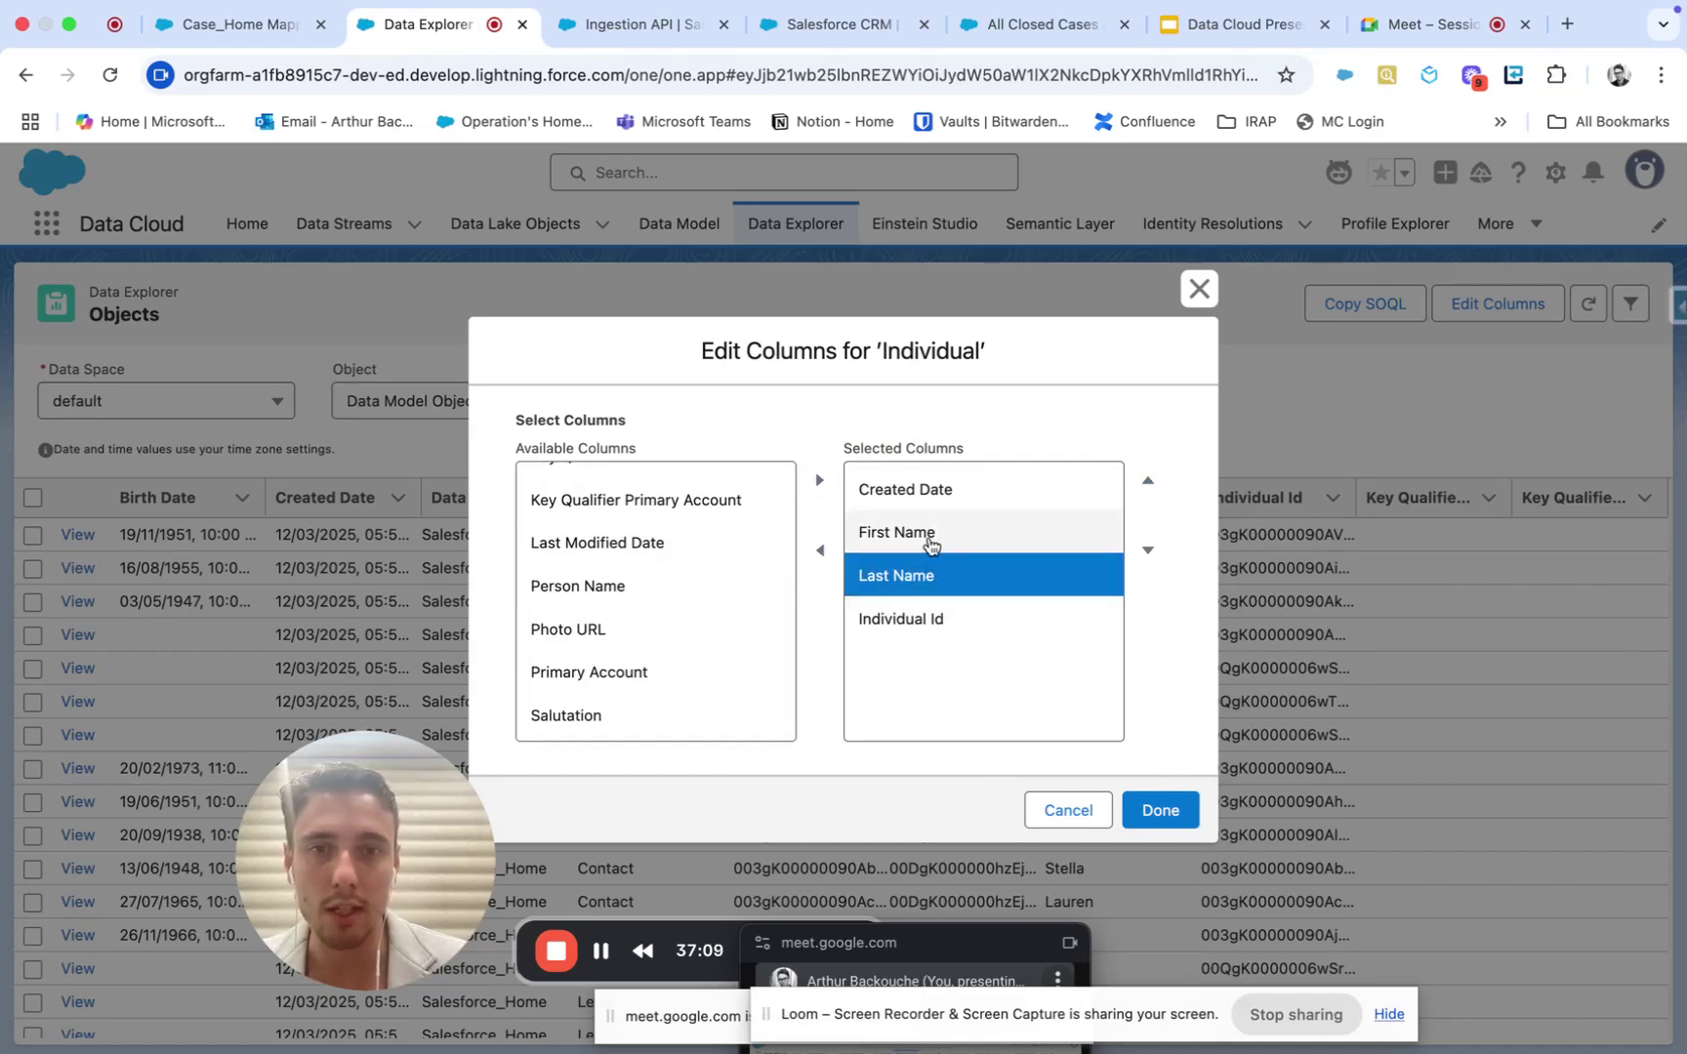
Step: Add Data Source Object to the Individual columns, apply the column selection and browse the records
{"action": "left_click", "coordinate": [716, 586]}
{"action": "scroll", "coordinate": [717, 584], "scroll_direction": "up", "scroll_amount": 3}
{"action": "scroll", "coordinate": [717, 584], "scroll_direction": "up", "scroll_amount": 2}
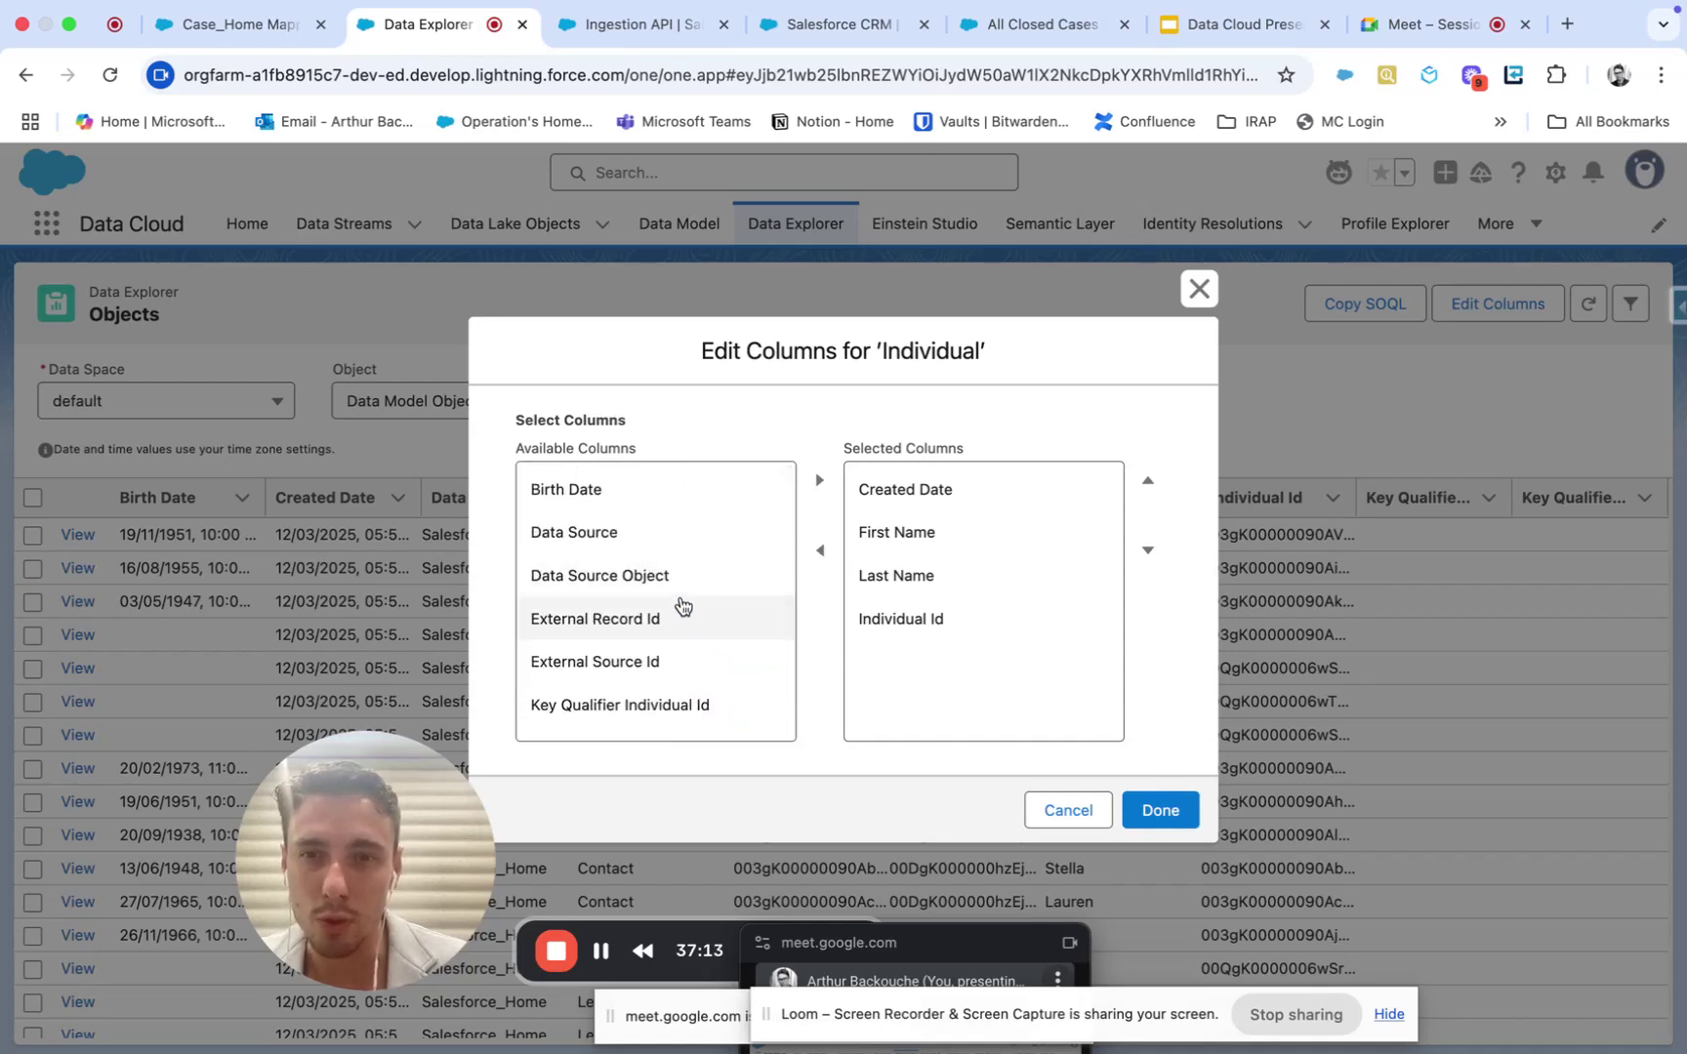
{"action": "left_click", "coordinate": [696, 576]}
{"action": "left_click", "coordinate": [819, 480]}
{"action": "scroll", "coordinate": [684, 585], "scroll_direction": "down", "scroll_amount": 5}
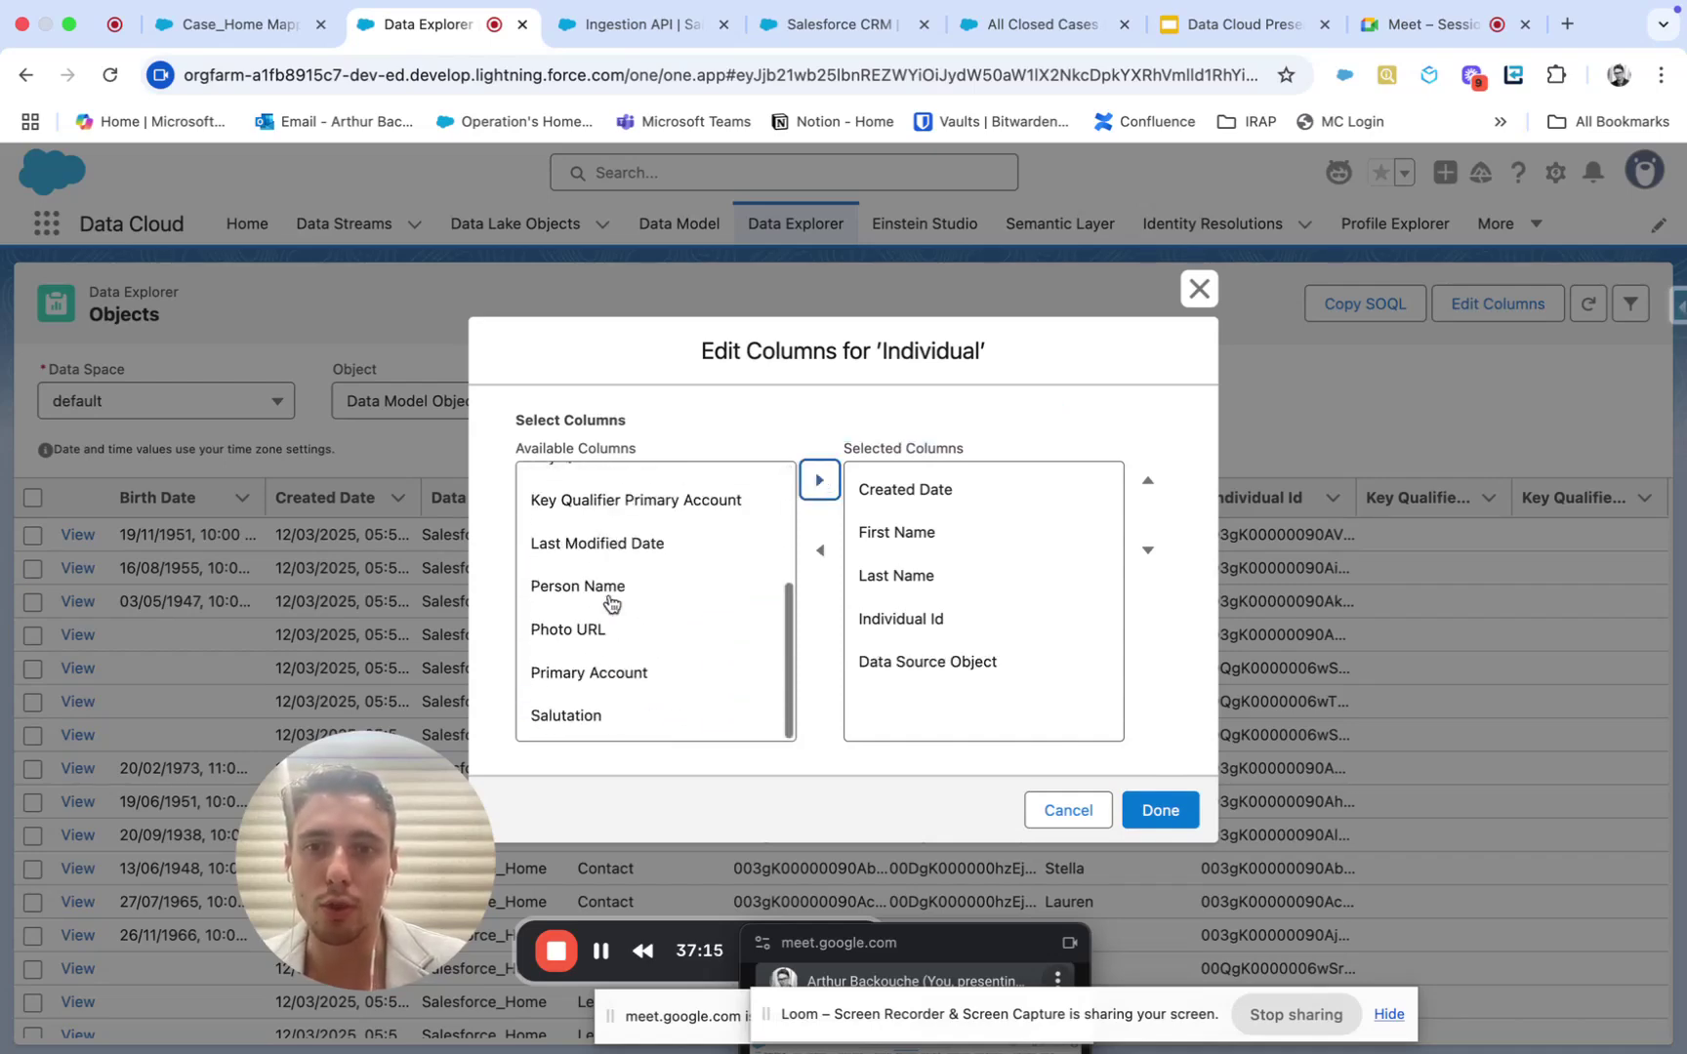
{"action": "left_click", "coordinate": [1162, 811]}
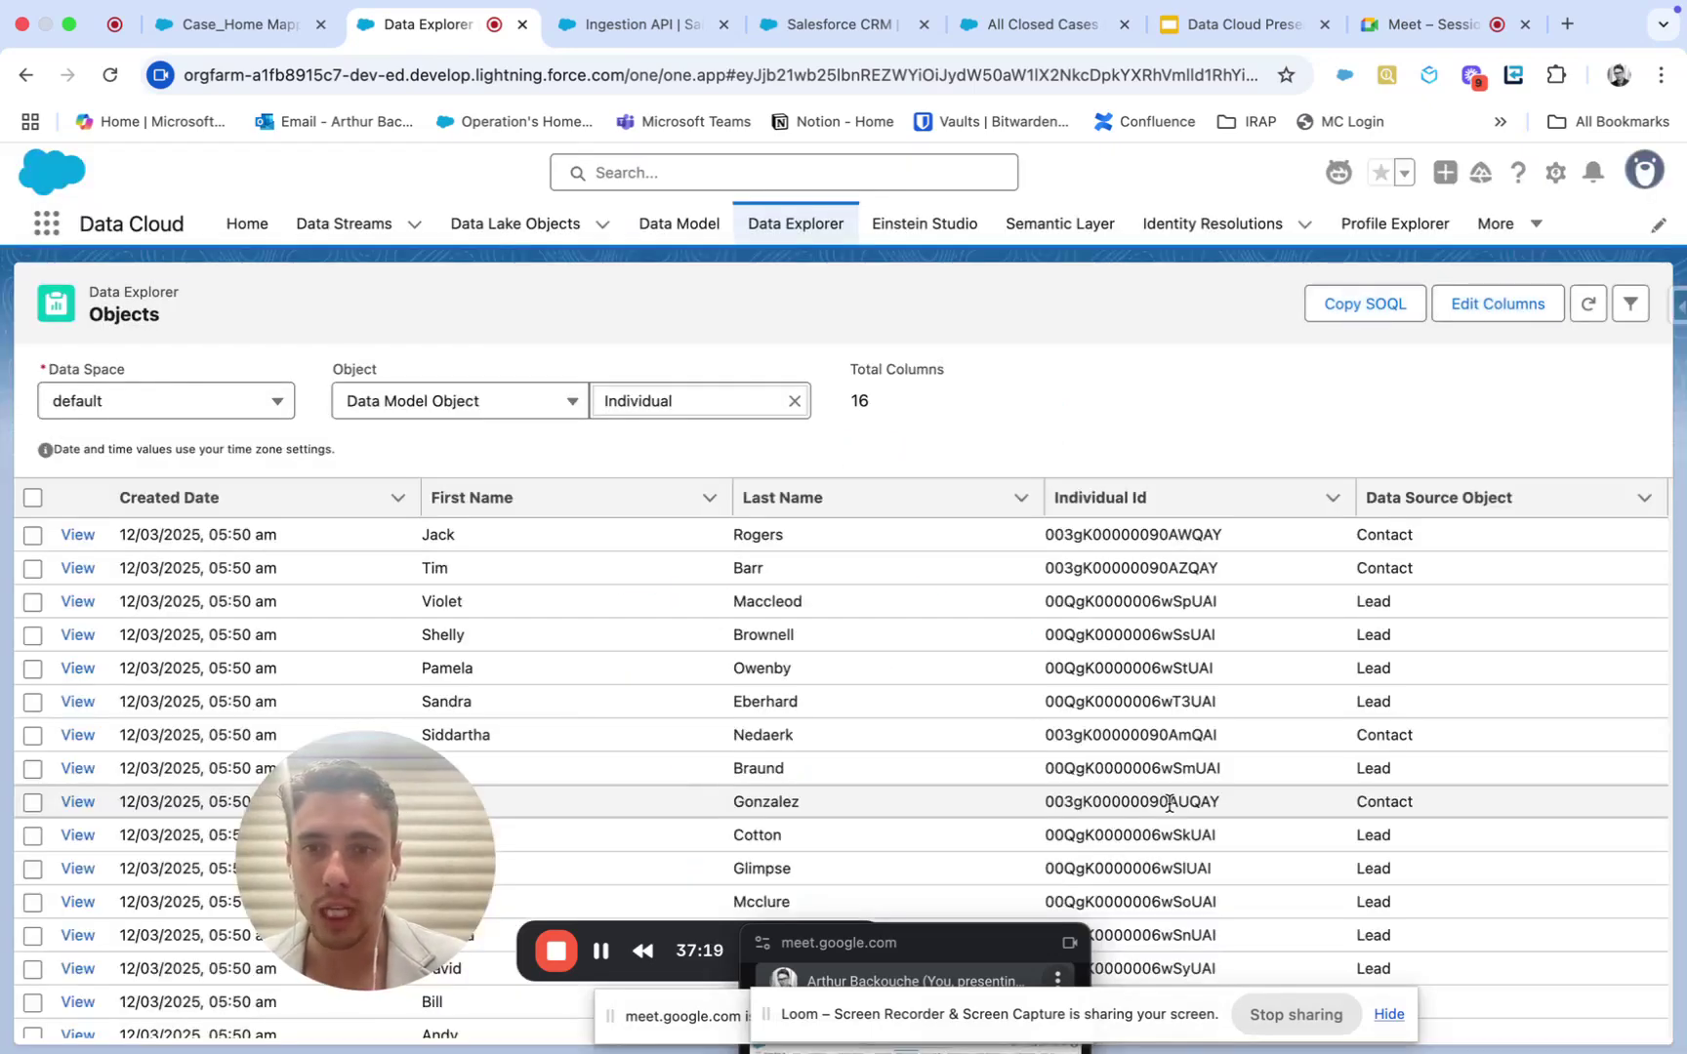
{"action": "scroll", "coordinate": [1168, 802], "scroll_direction": "down", "scroll_amount": 10}
{"action": "scroll", "coordinate": [1168, 803], "scroll_direction": "up", "scroll_amount": 10}
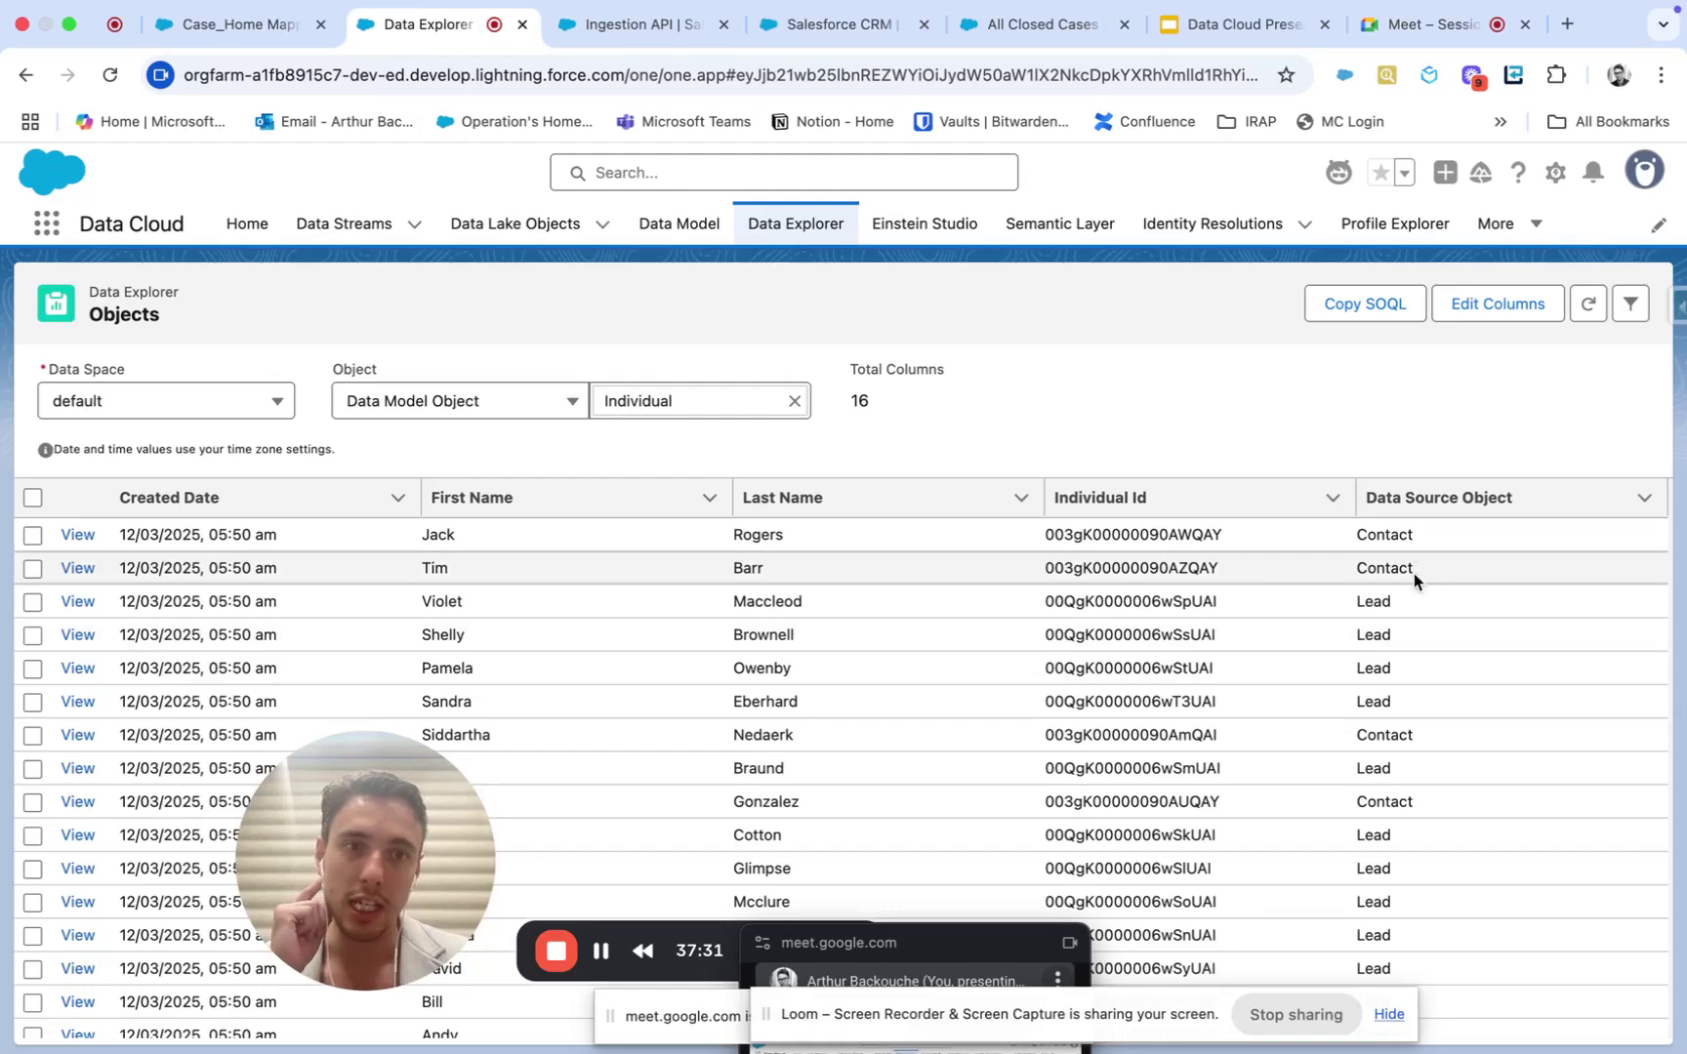
{"action": "scroll", "coordinate": [1415, 584], "scroll_direction": "down", "scroll_amount": 10}
{"action": "scroll", "coordinate": [1414, 584], "scroll_direction": "up", "scroll_amount": 10}
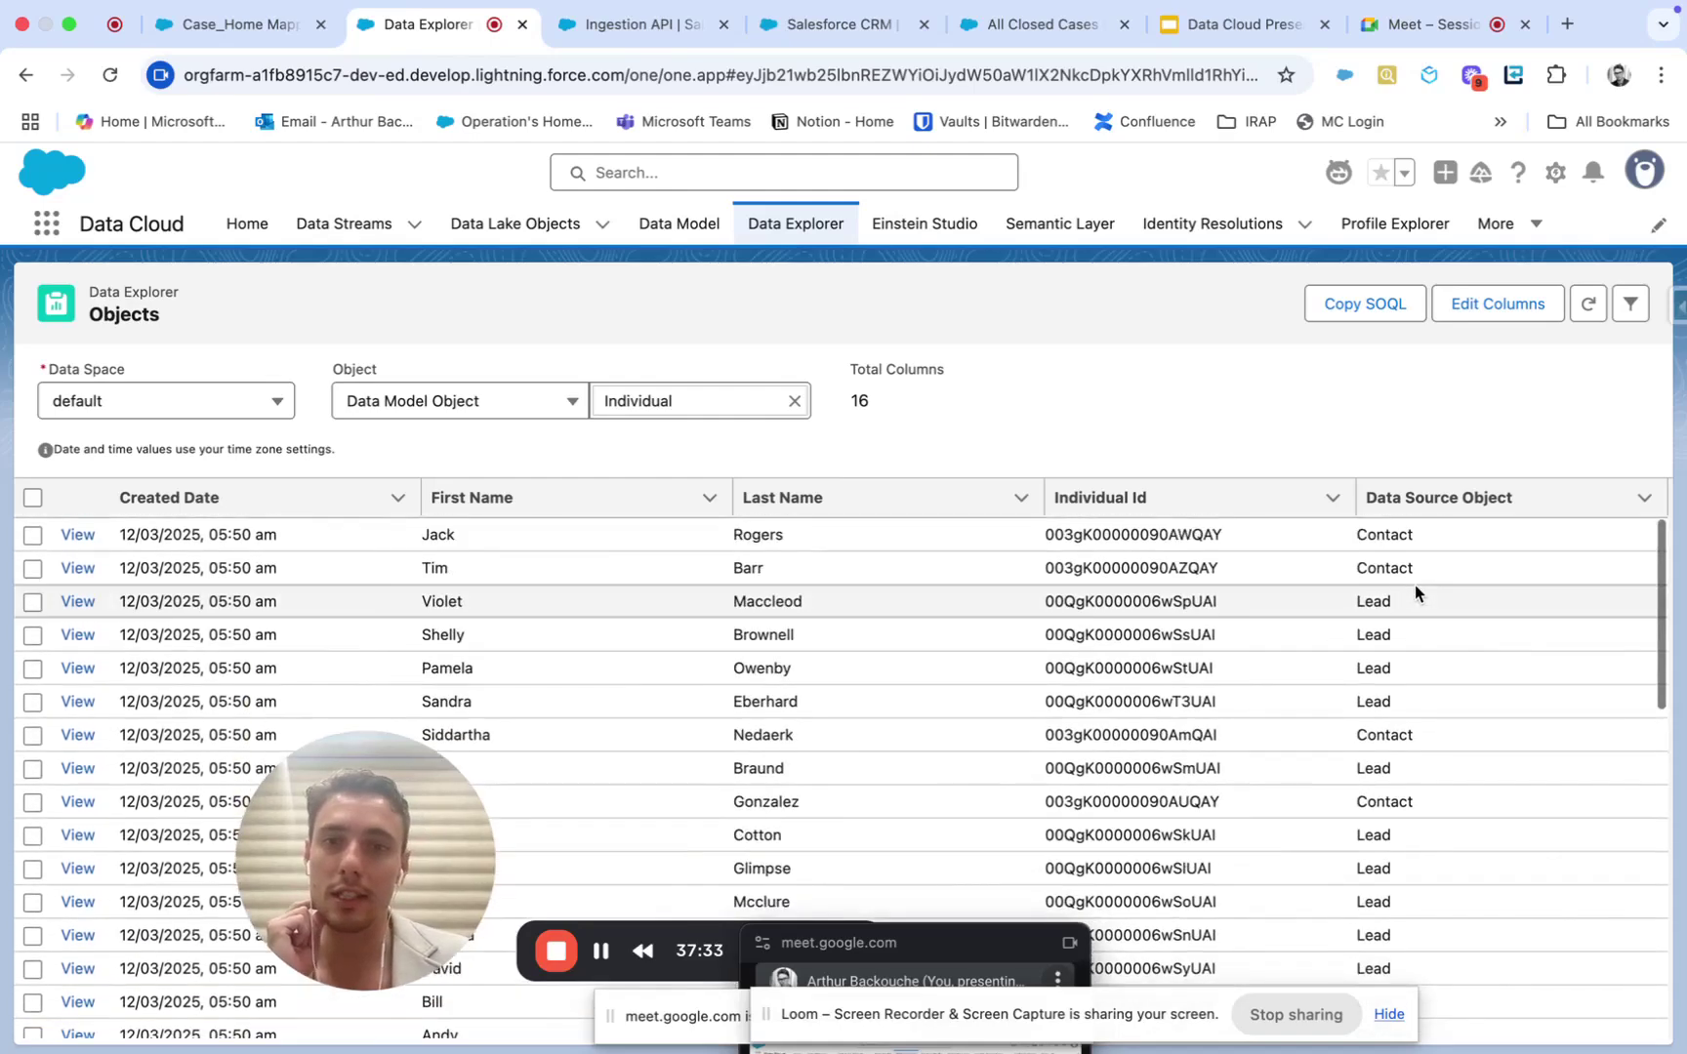
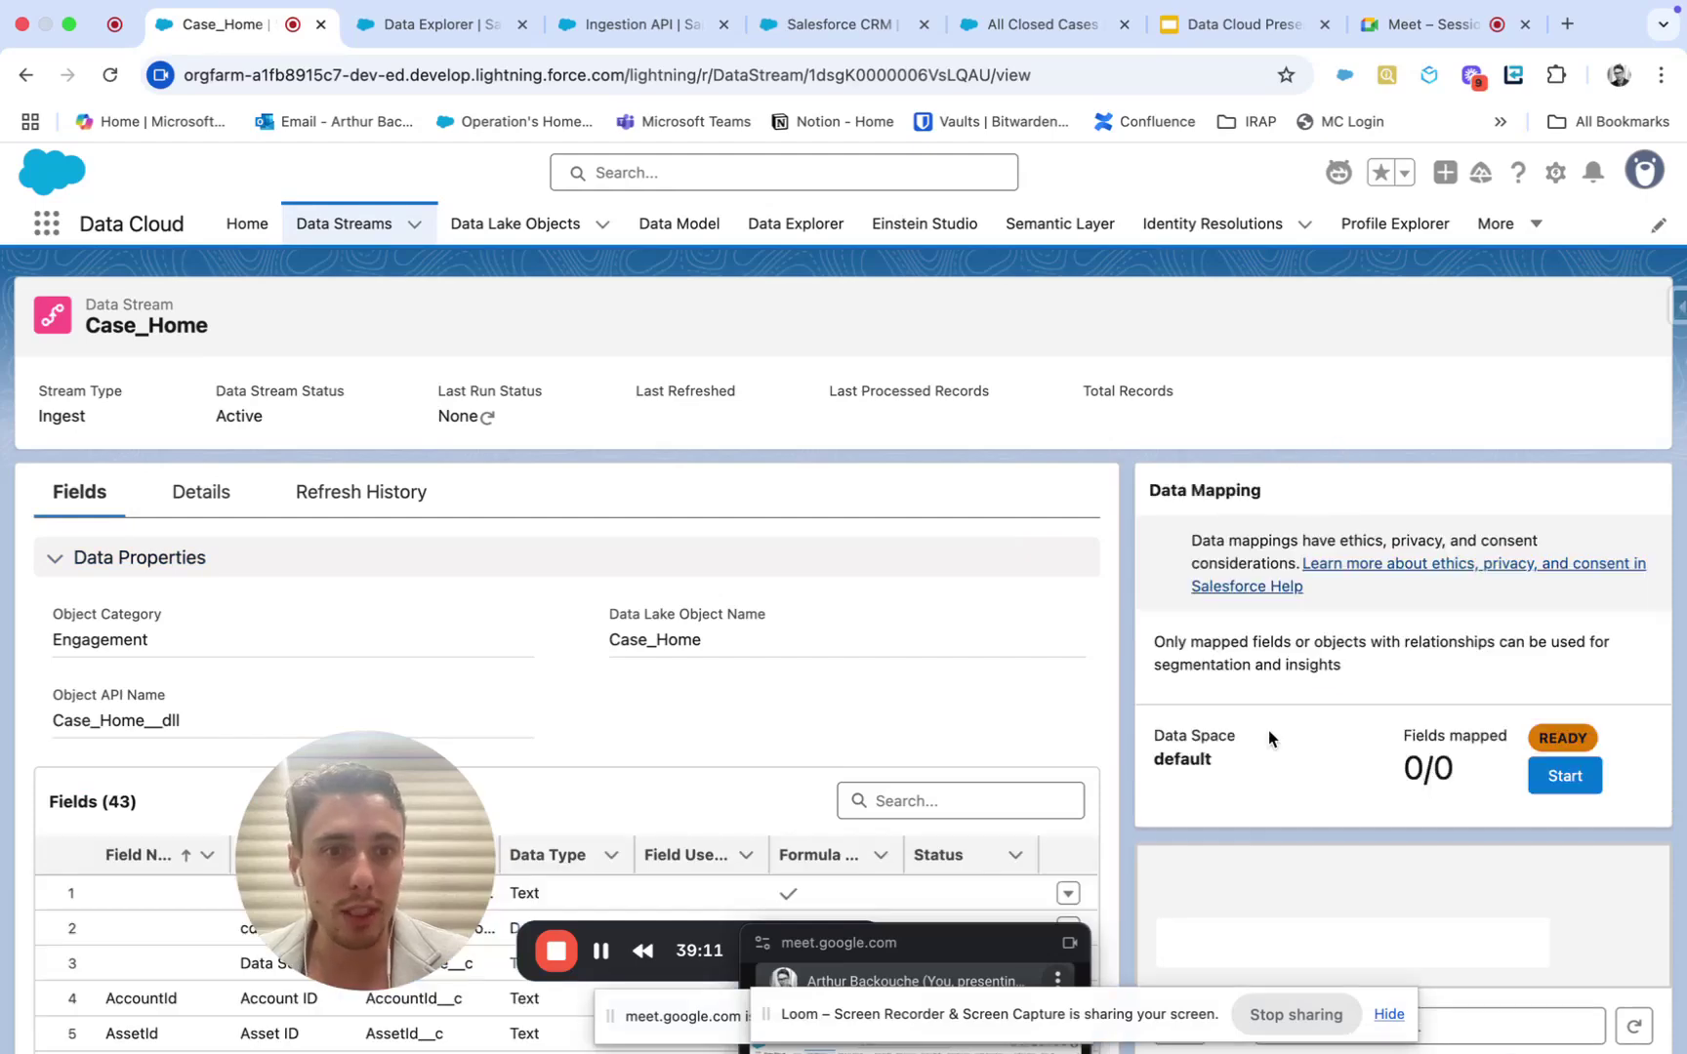
Step: Start the data mapping of the Case_Home data stream and open the selection of data model objects
{"action": "left_click", "coordinate": [1564, 776]}
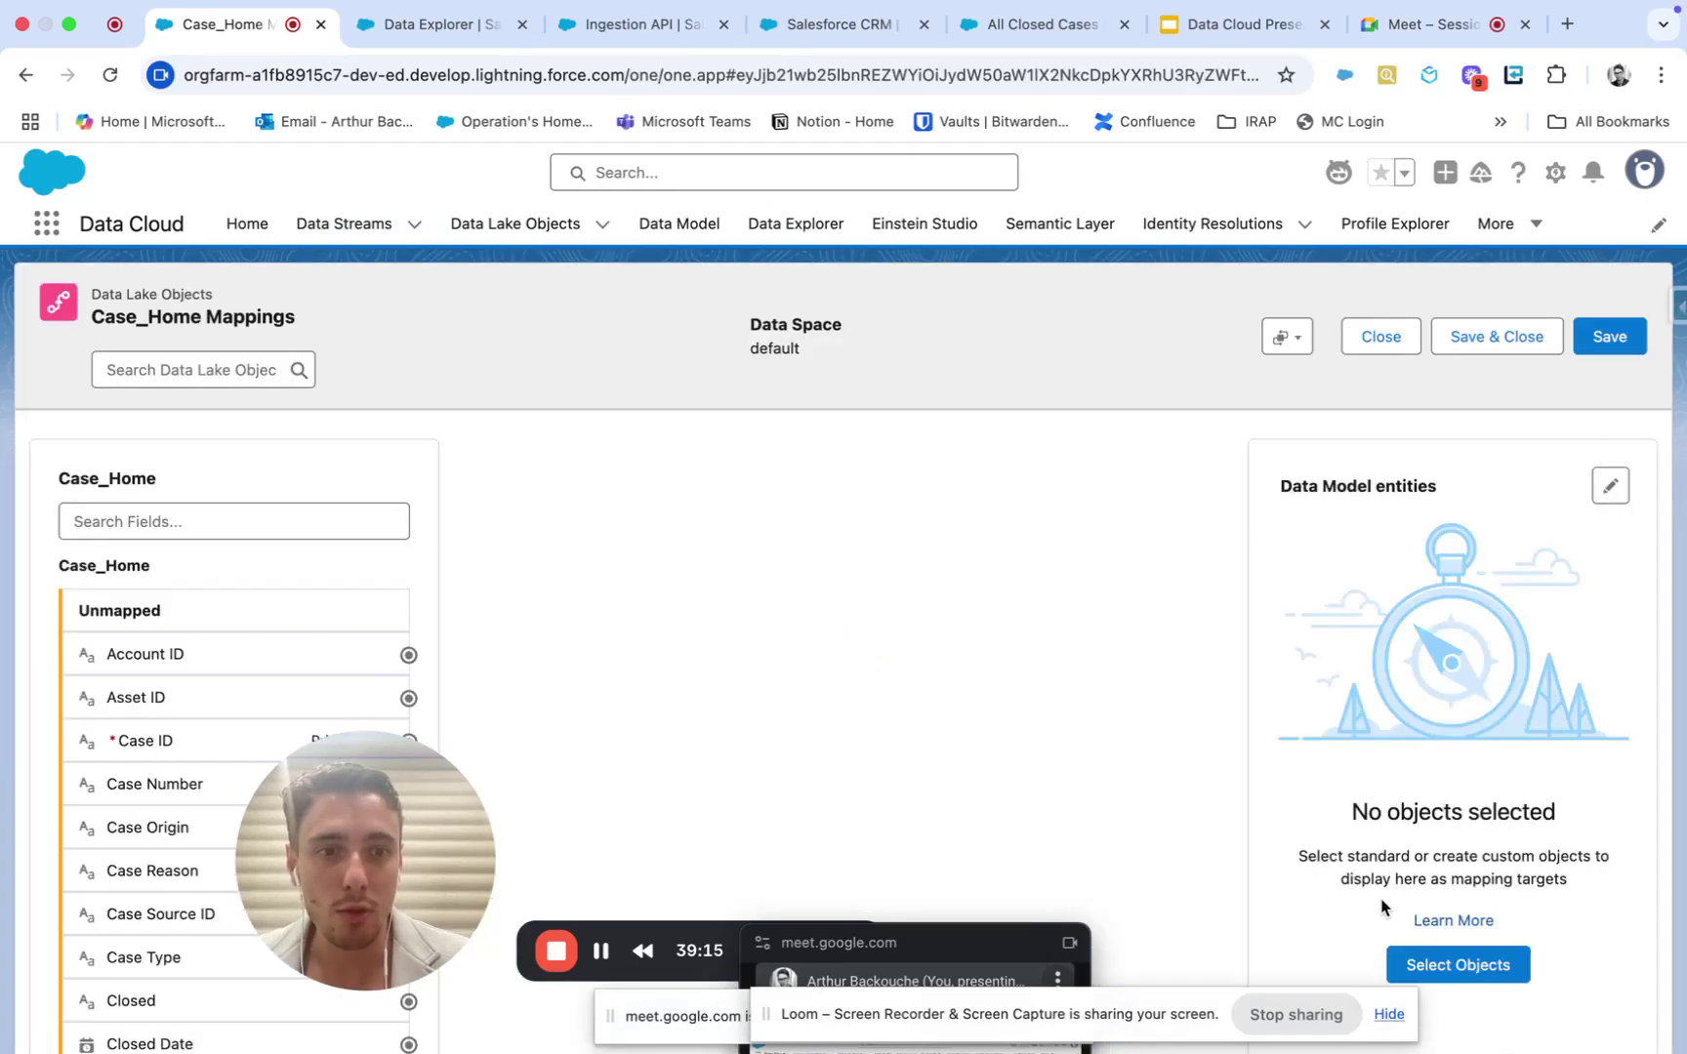
{"action": "left_click", "coordinate": [1443, 967]}
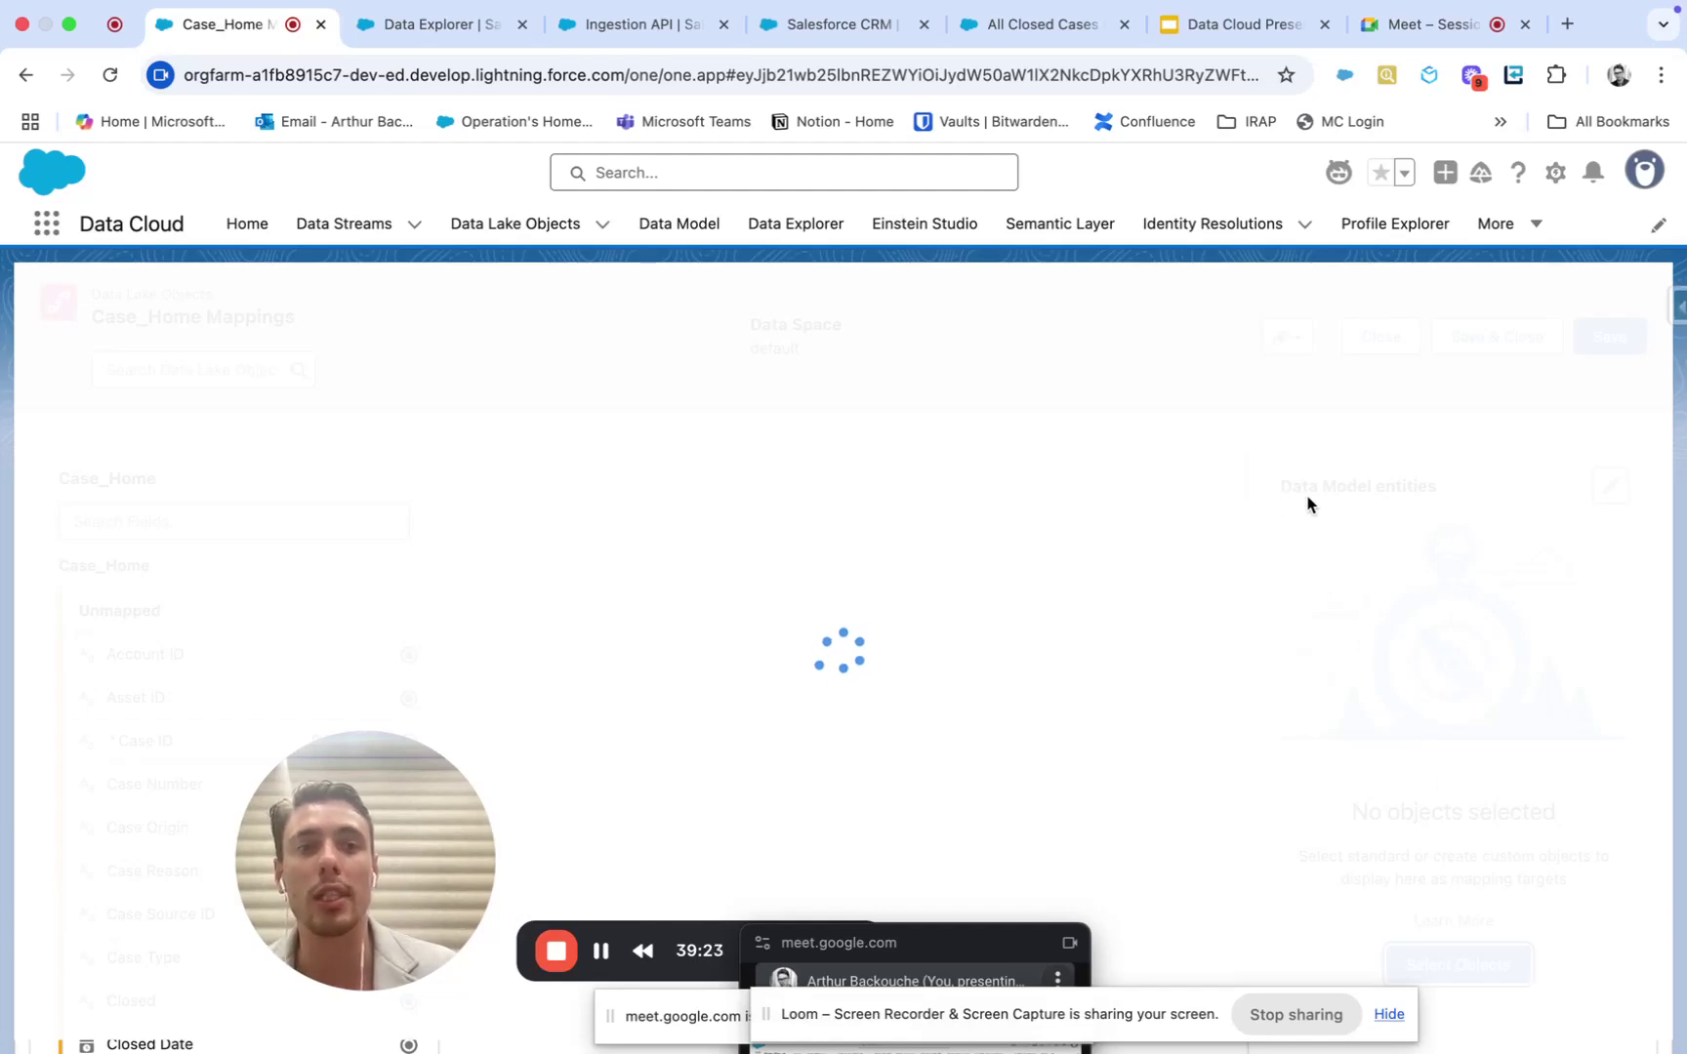
Step: Display the data model objects as a graph and examine the relationships around Individual, Account and Lead
{"action": "left_click", "coordinate": [394, 35]}
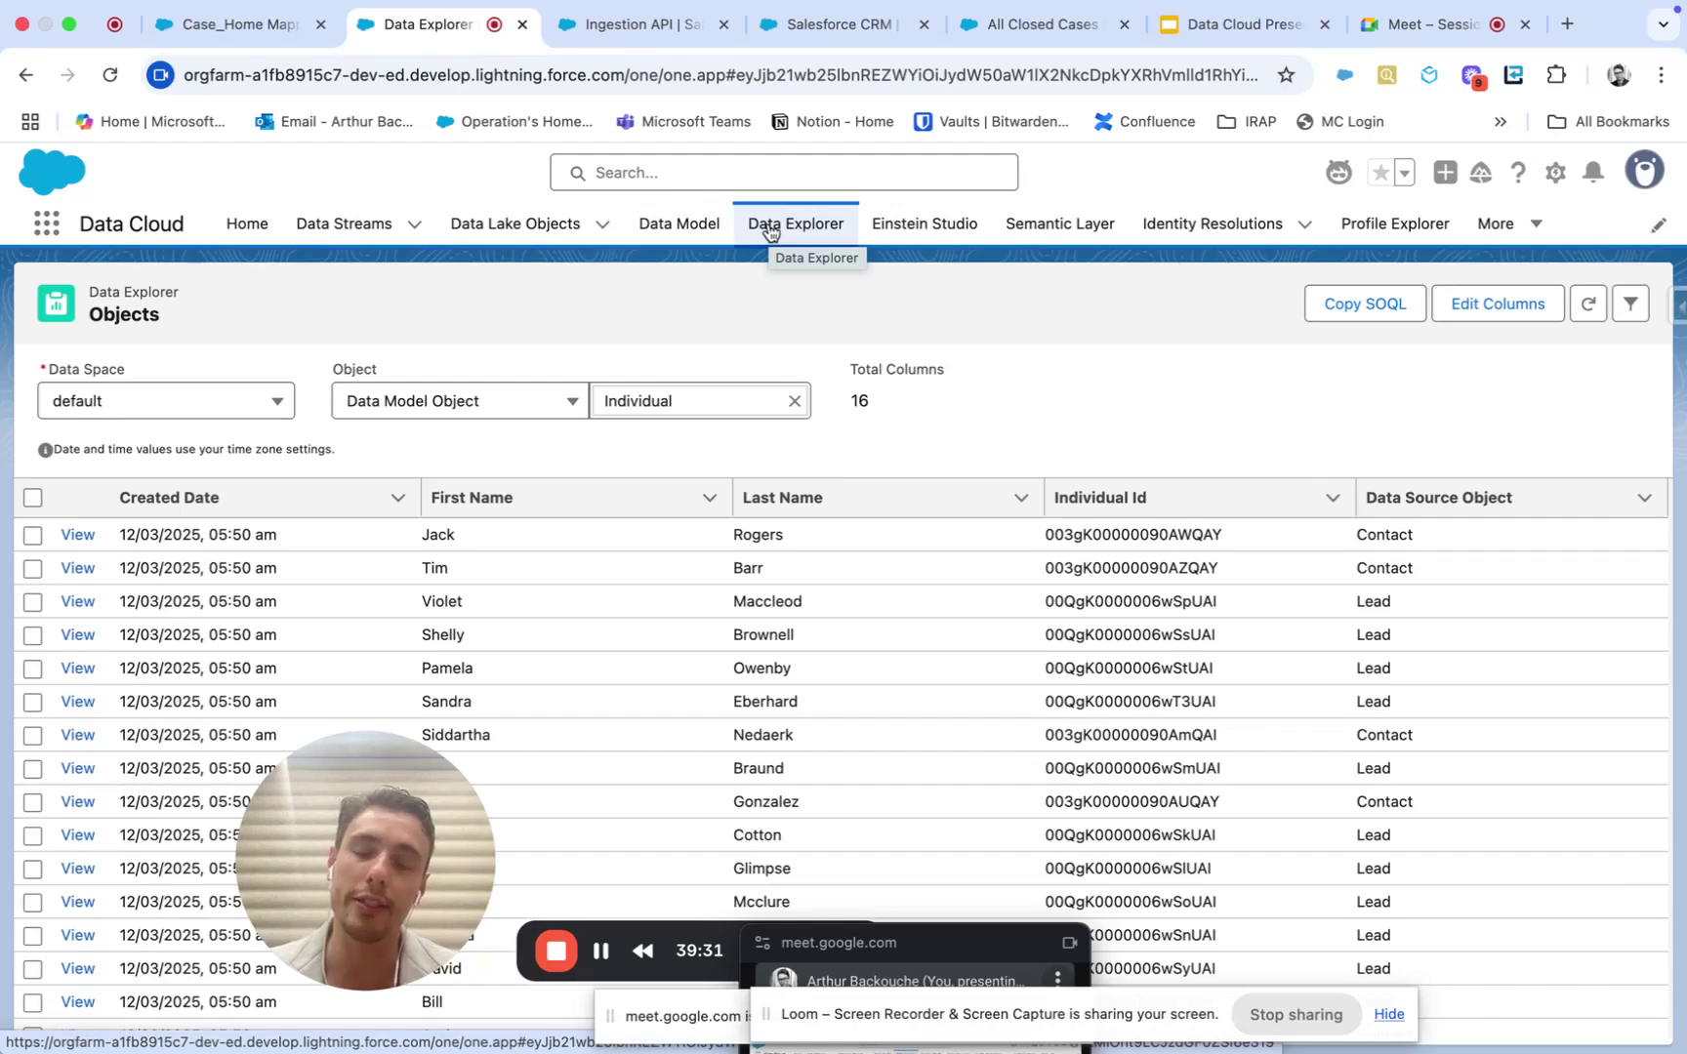
{"action": "left_click", "coordinate": [673, 225]}
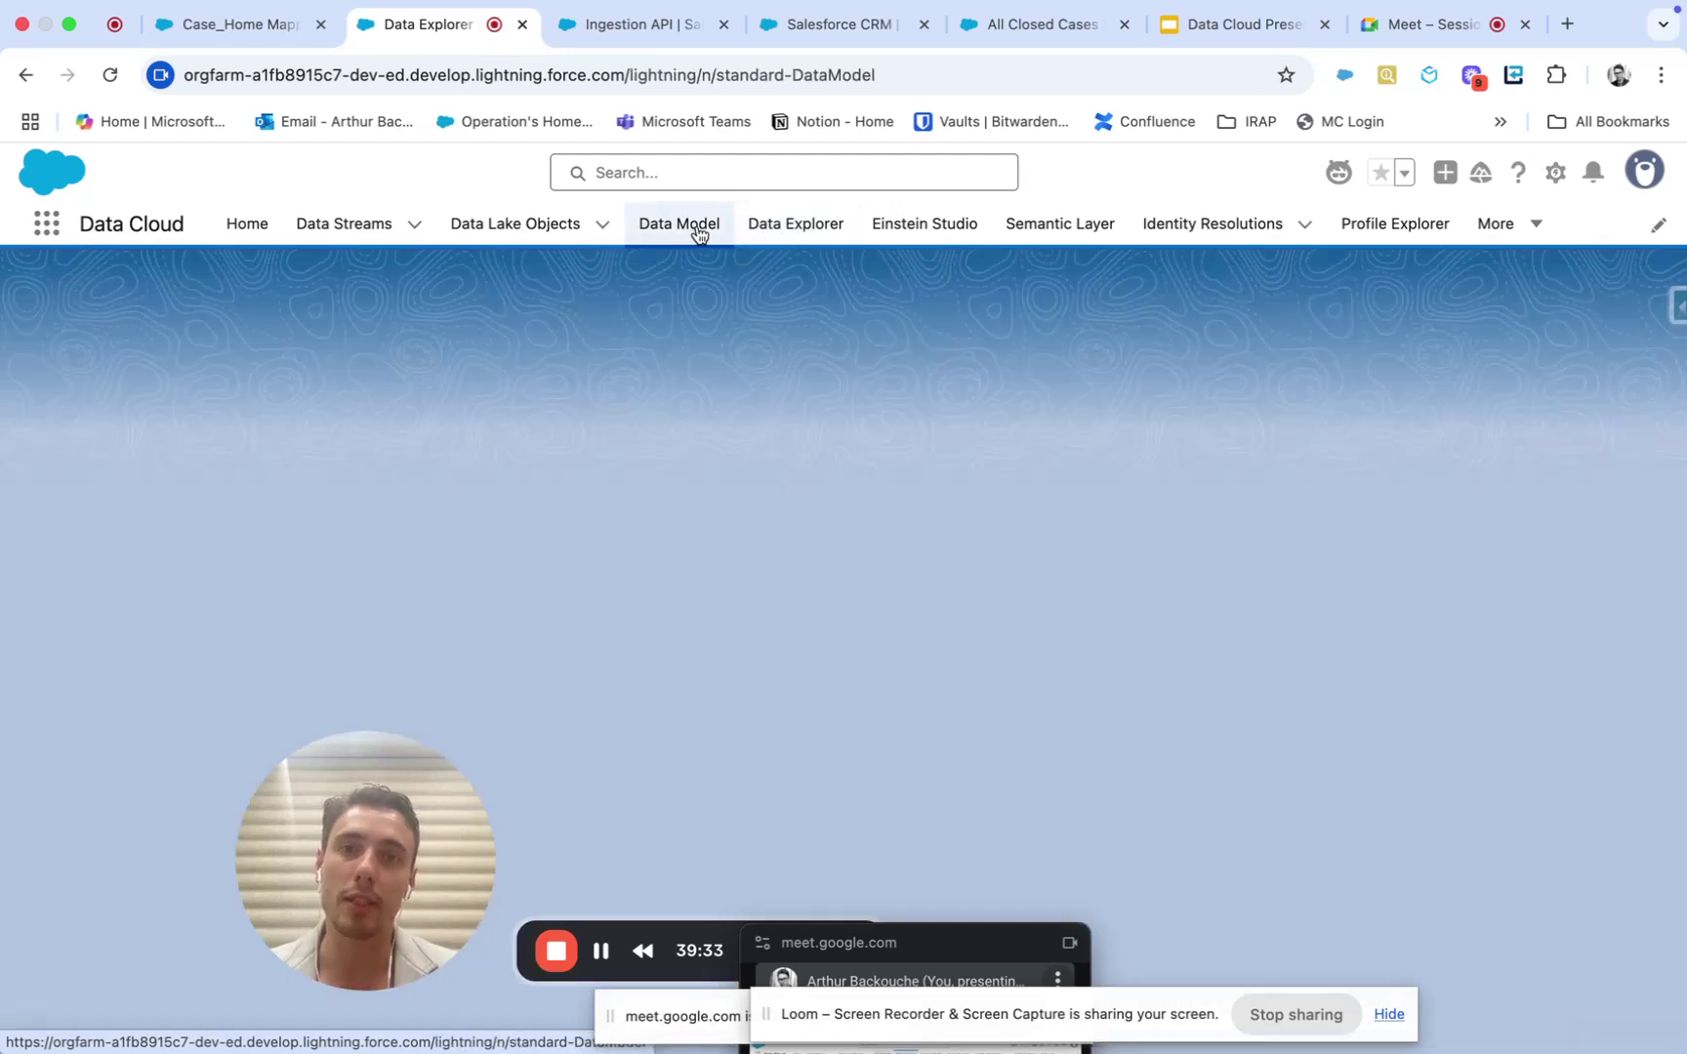
{"action": "left_click", "coordinate": [1595, 353]}
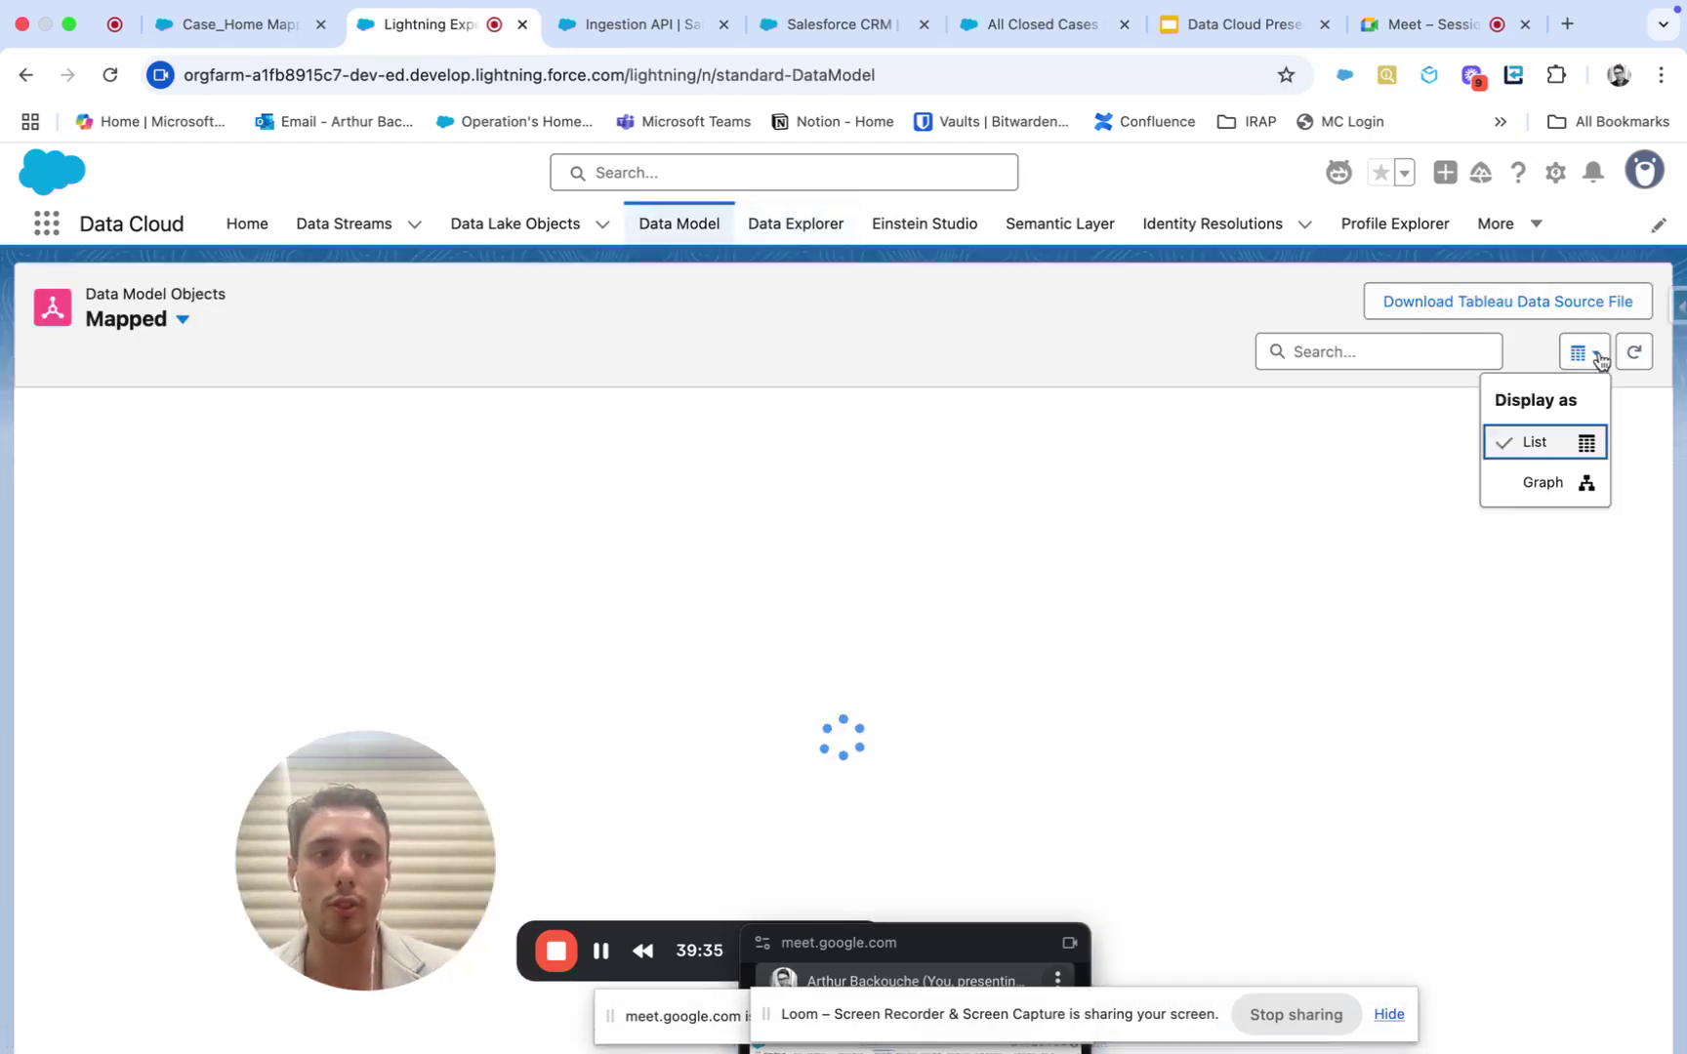
{"action": "left_click", "coordinate": [1559, 483]}
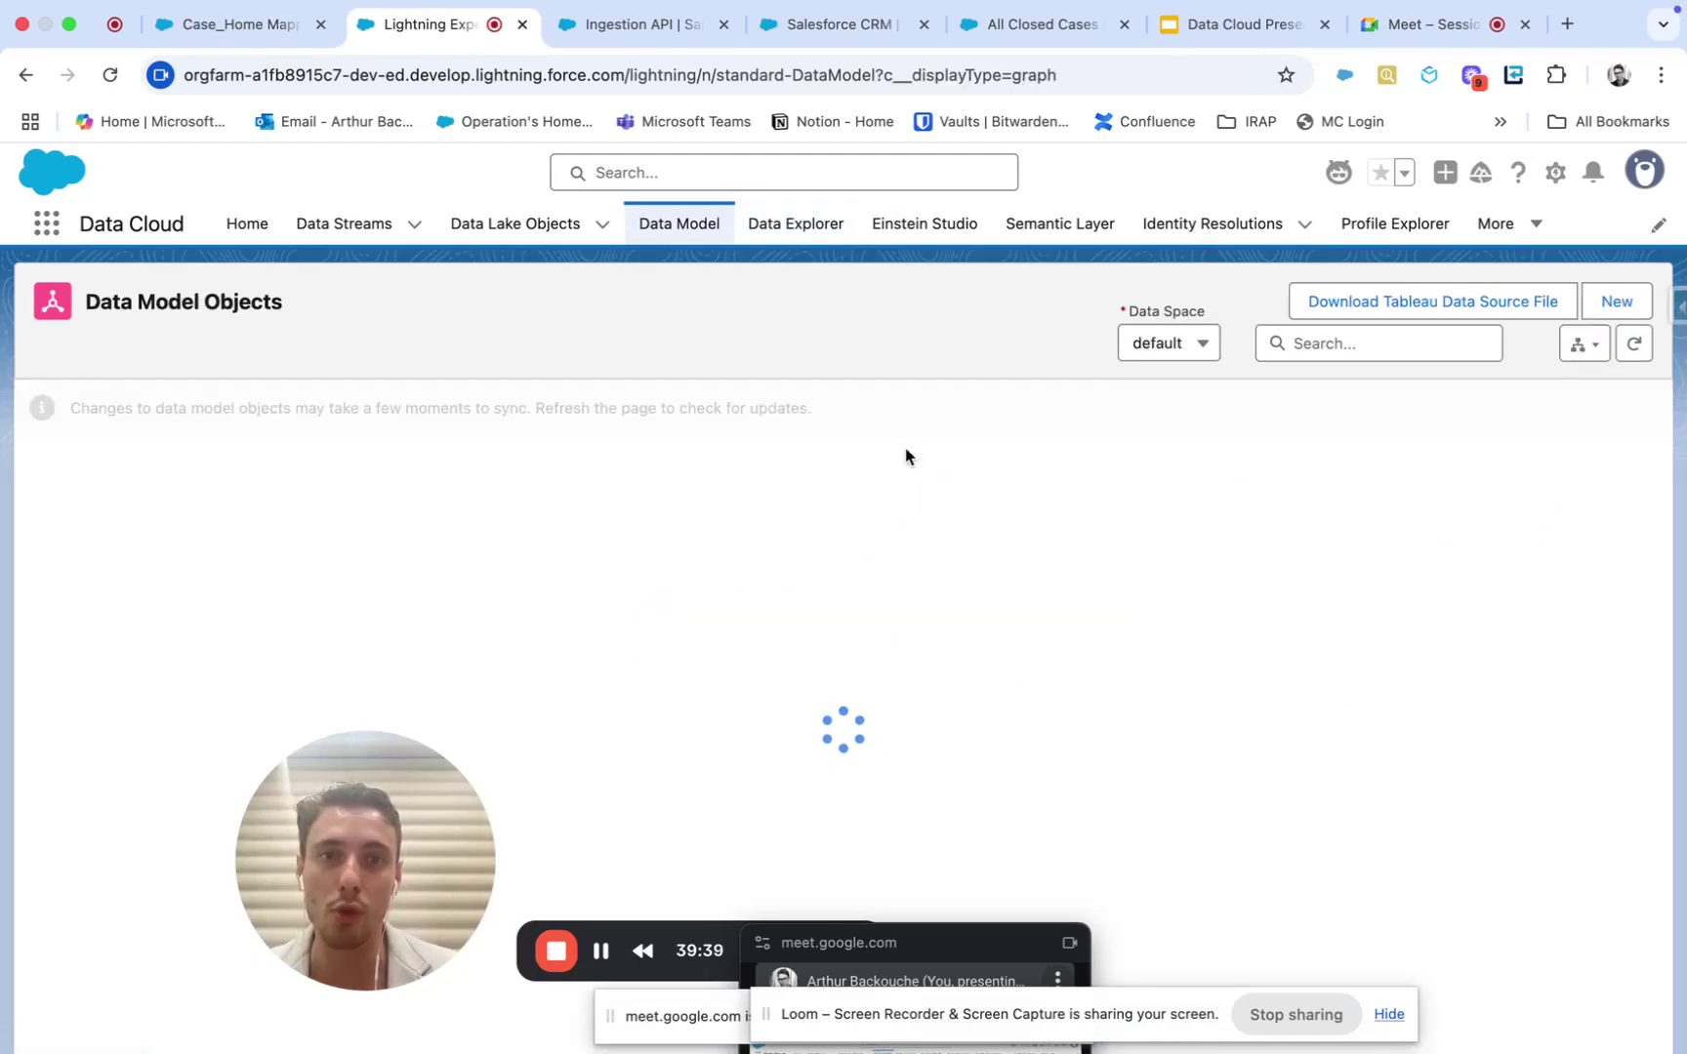
{"action": "left_click_drag", "start_coordinate": [903, 744], "coordinate": [679, 831]}
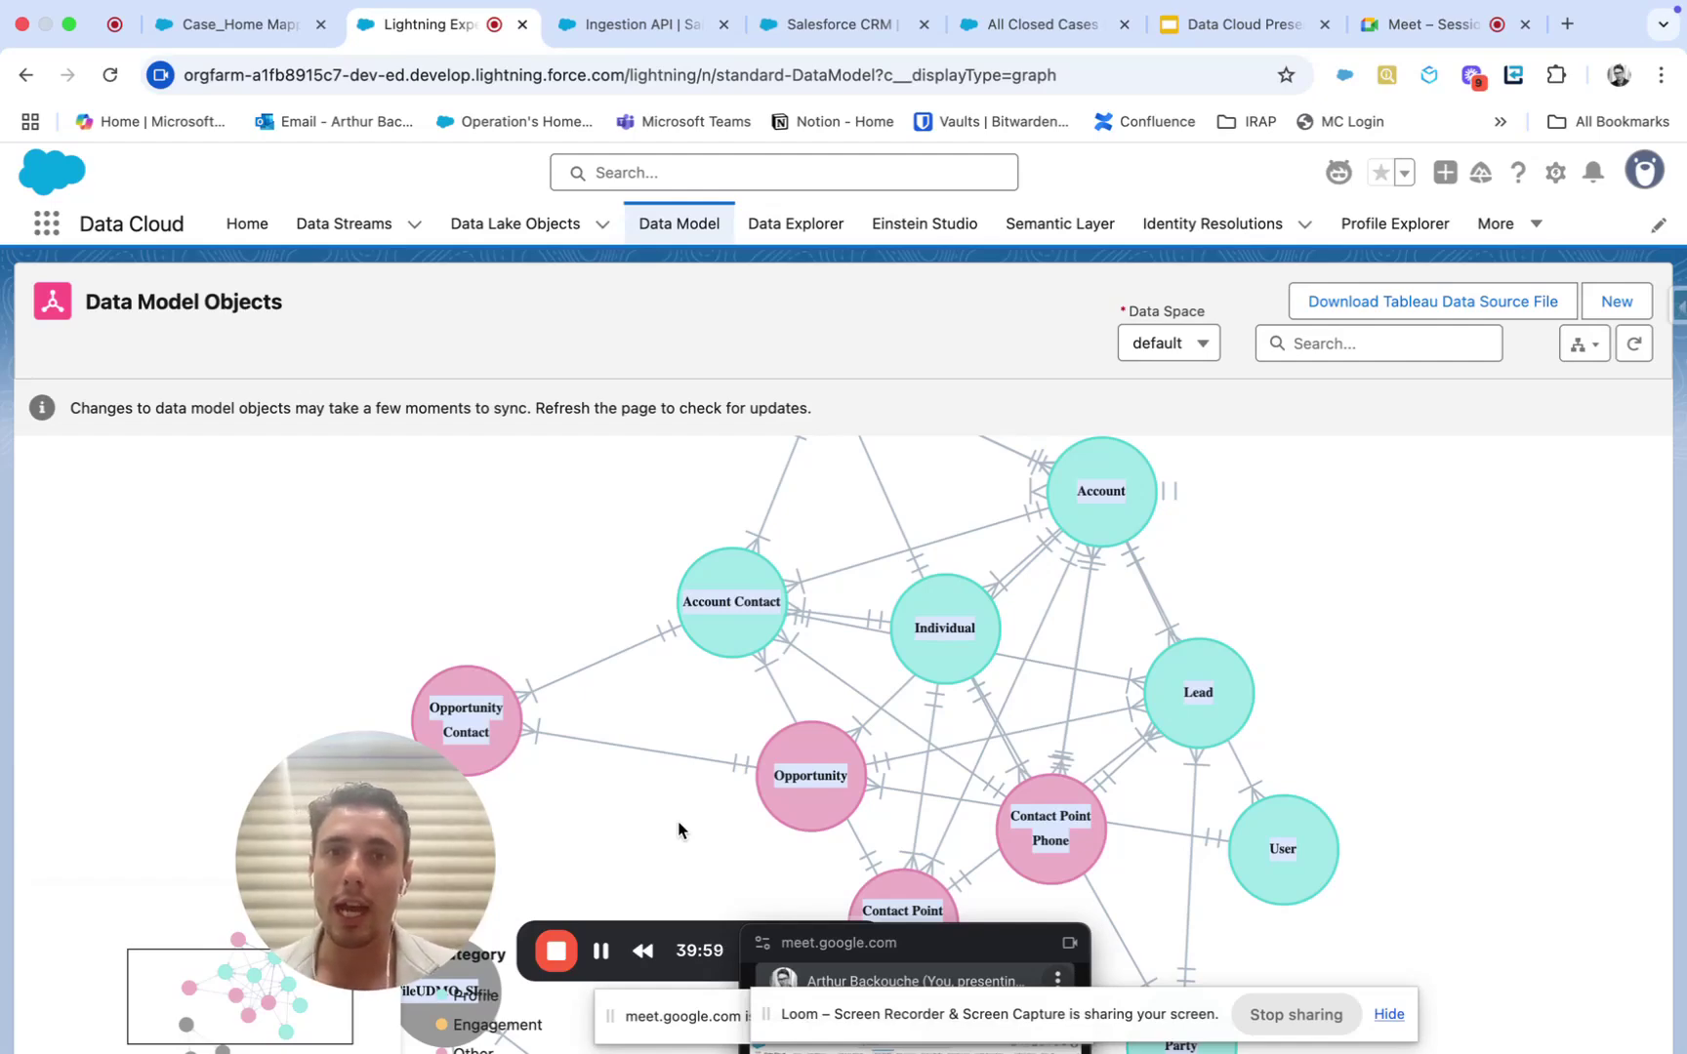
Step: Look through the Data Streams, Data Explorer, Semantic Layer and Identity Resolutions pages
{"action": "left_click", "coordinate": [346, 226]}
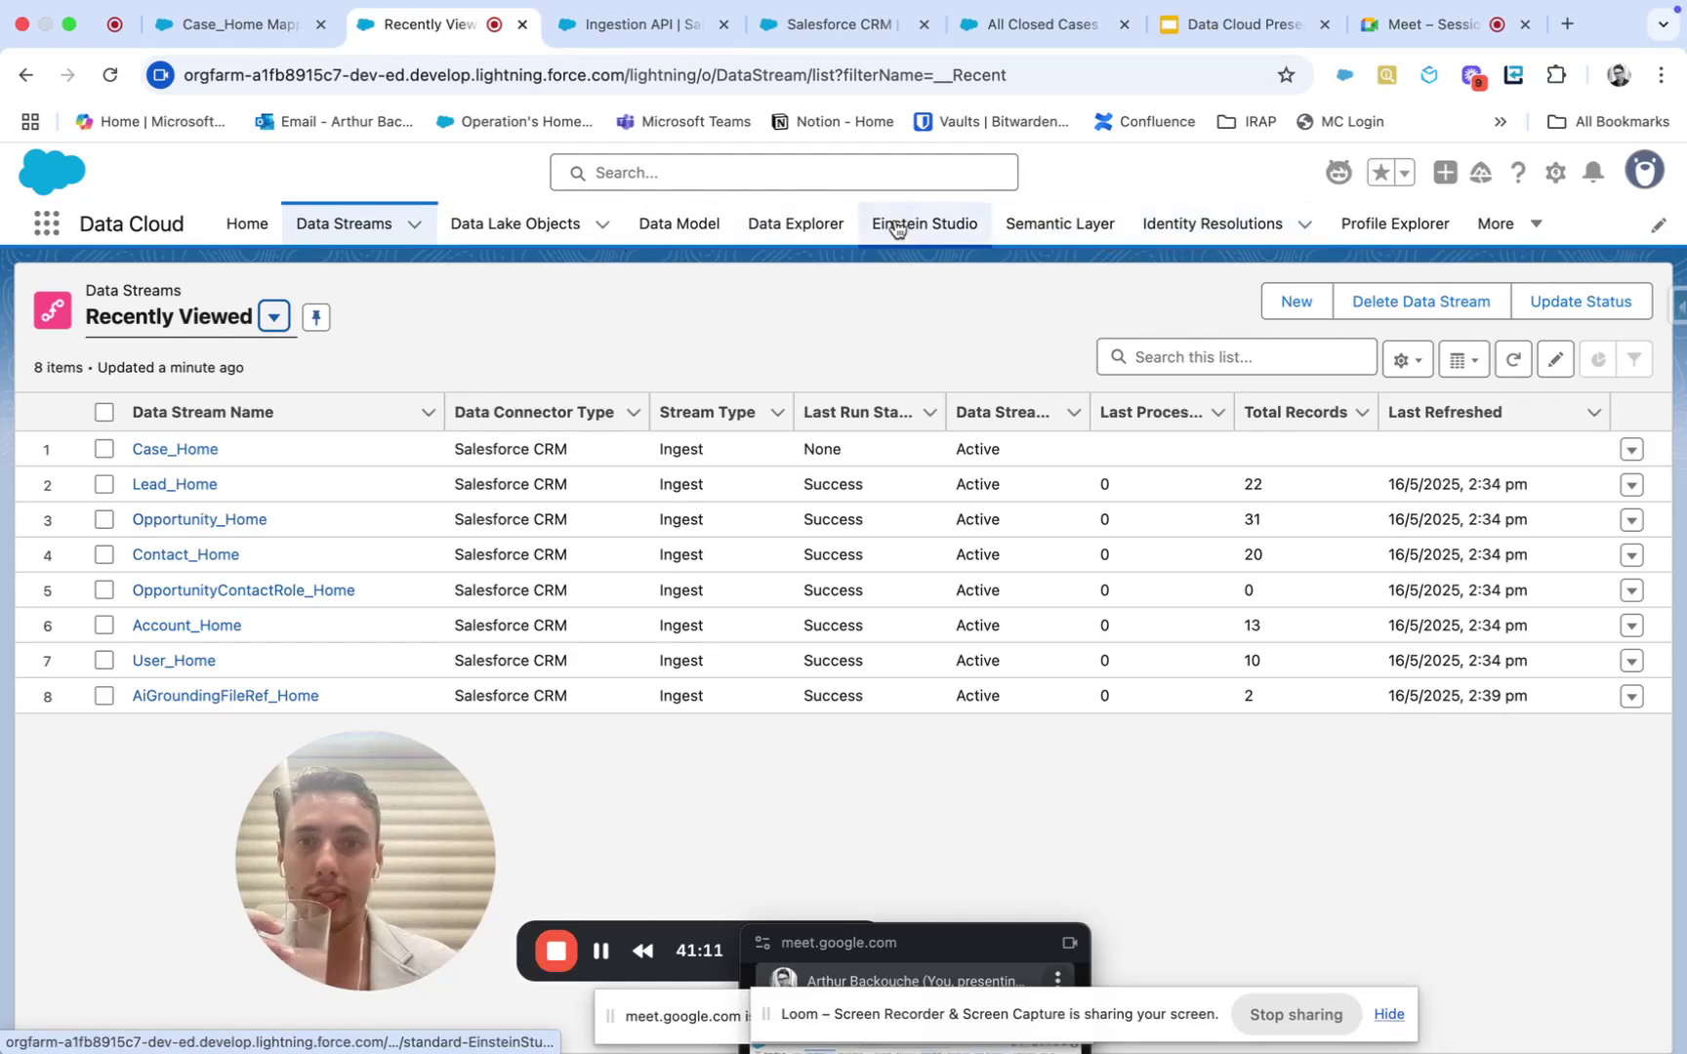
{"action": "left_click", "coordinate": [774, 227]}
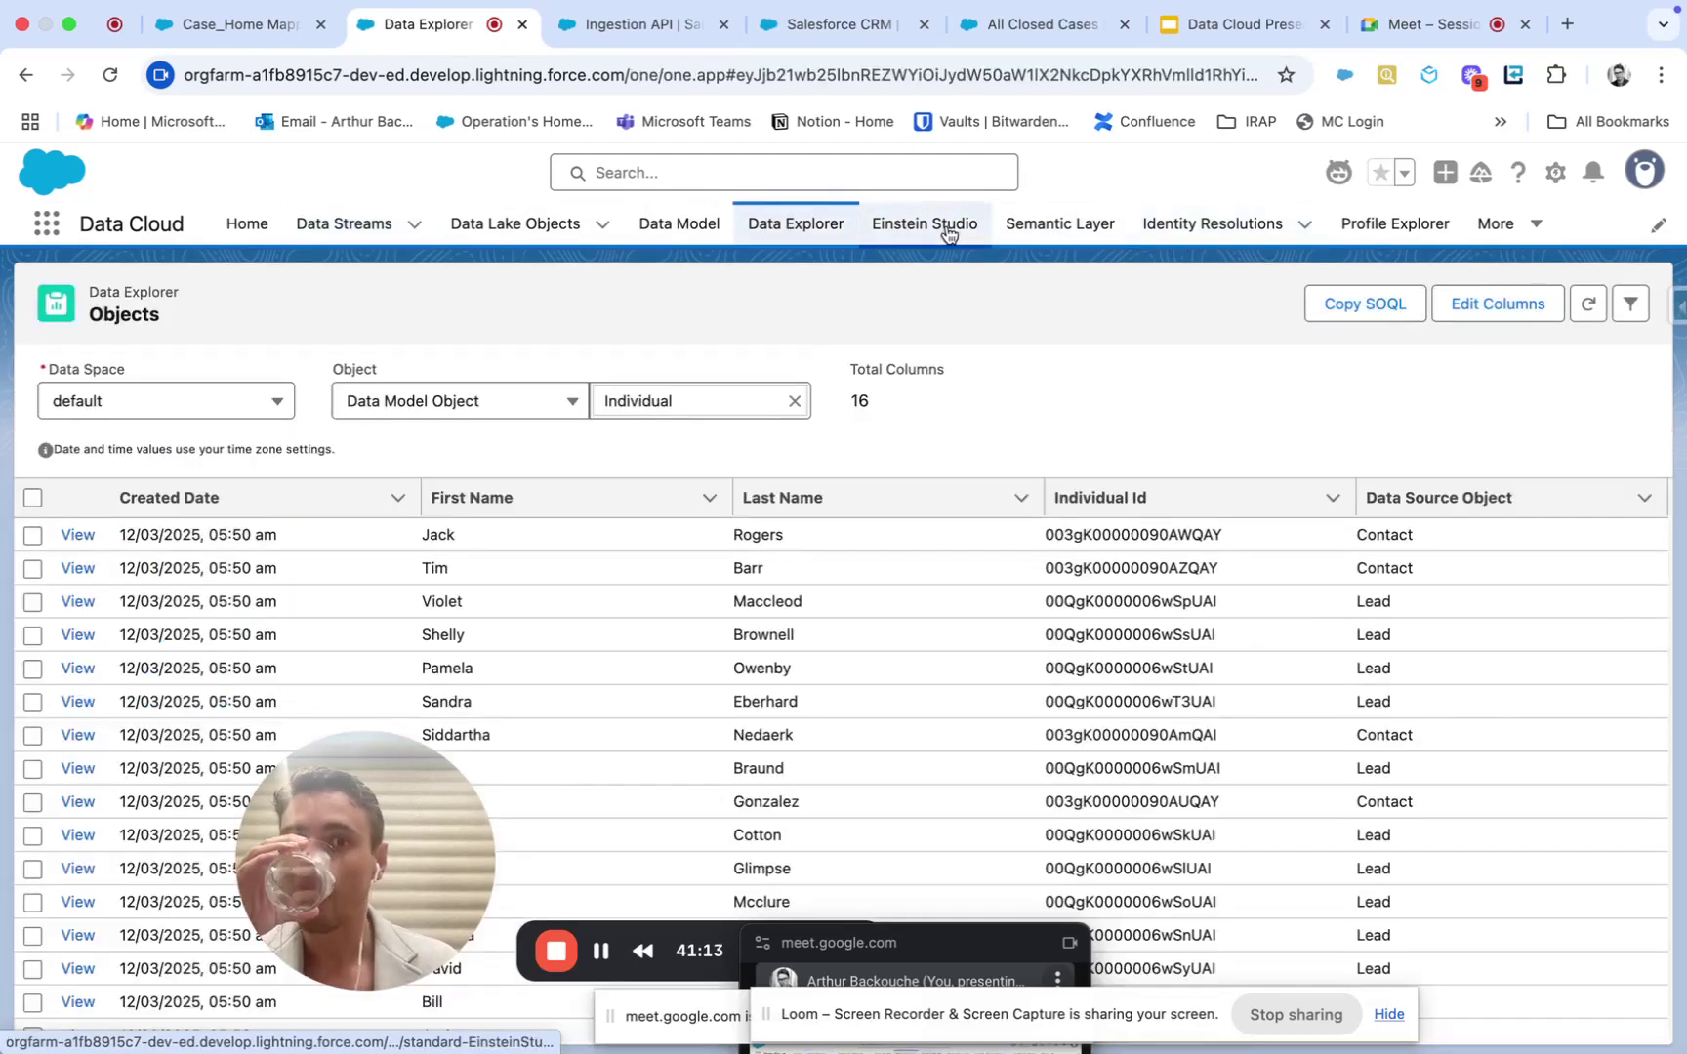
{"action": "left_click", "coordinate": [1074, 228]}
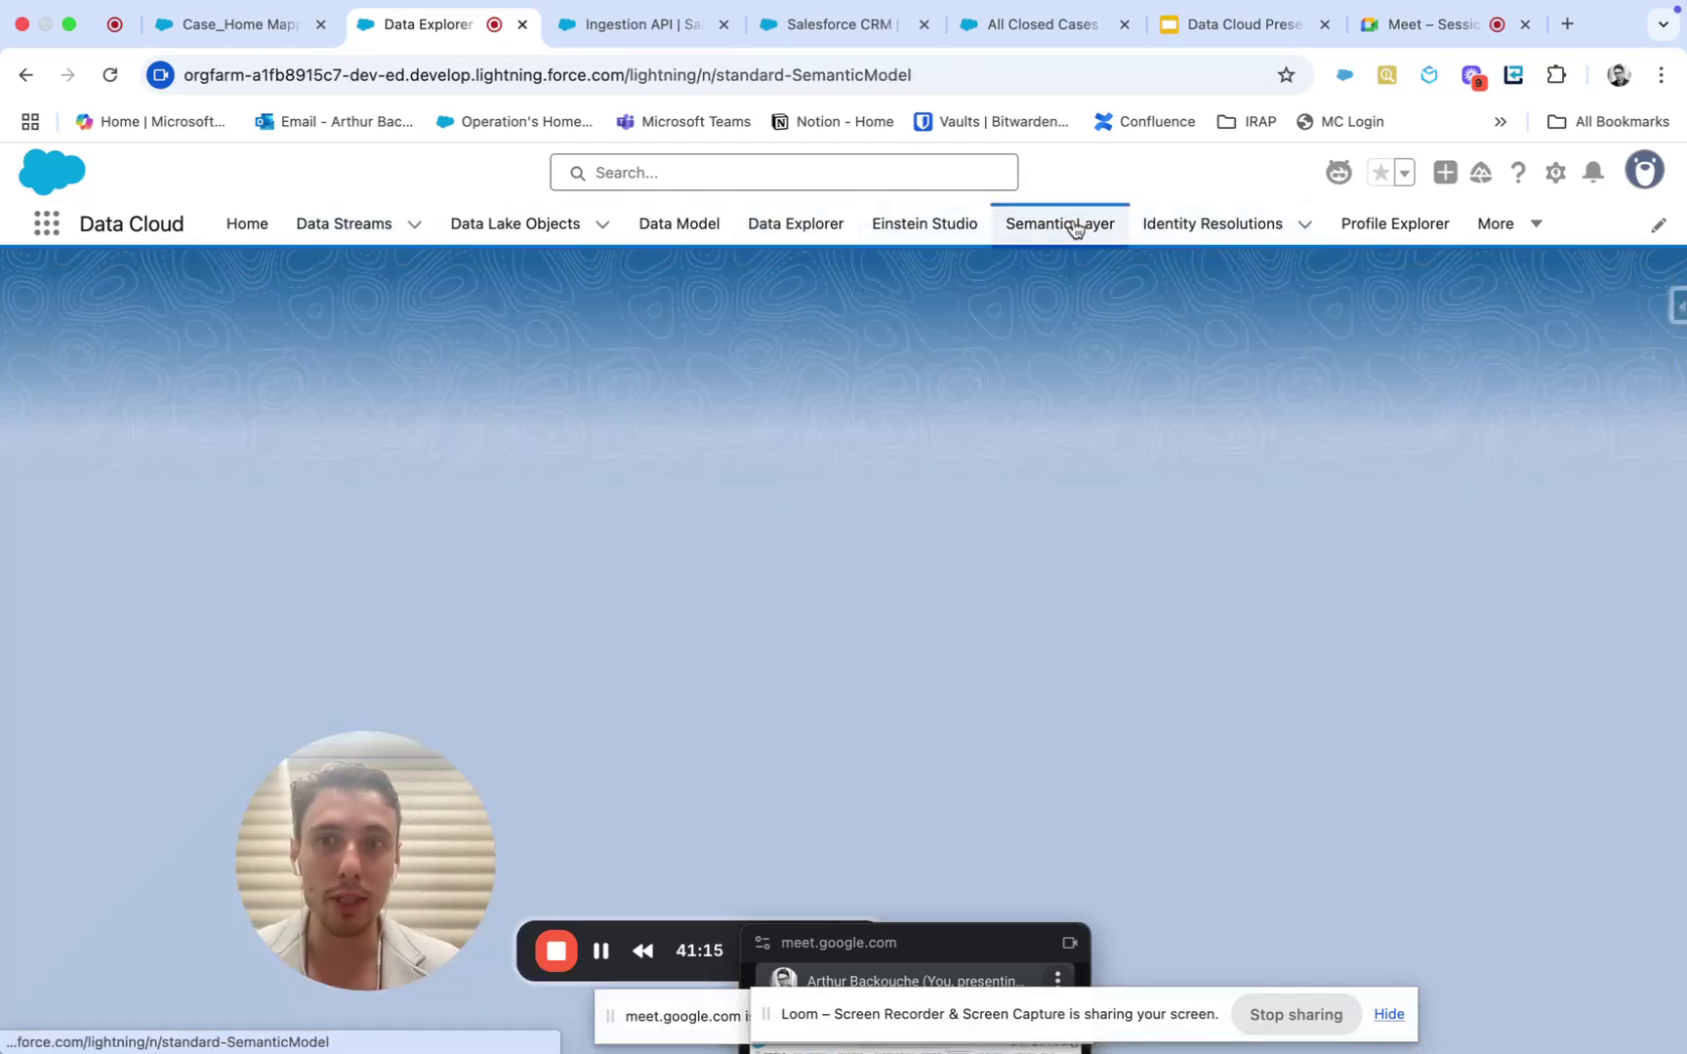
{"action": "left_click", "coordinate": [1181, 224]}
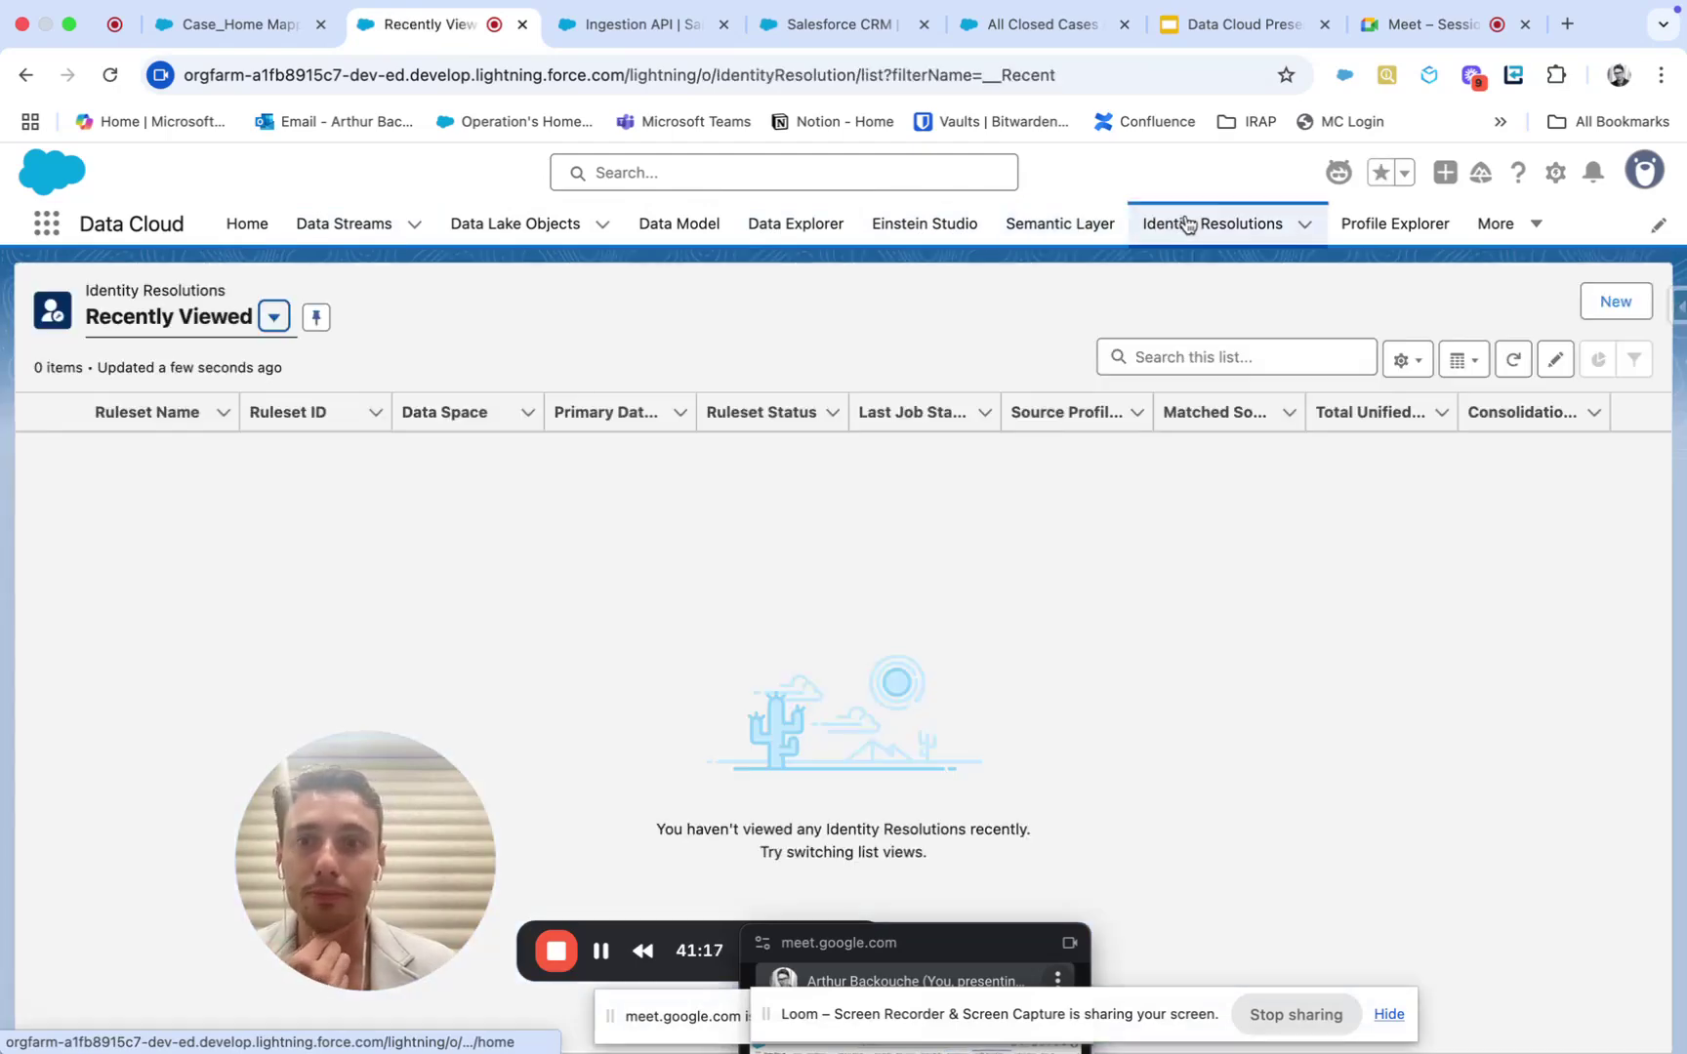
Step: Open Calculated Insights and show the All Calculated Insights list view
{"action": "left_click", "coordinate": [1495, 223]}
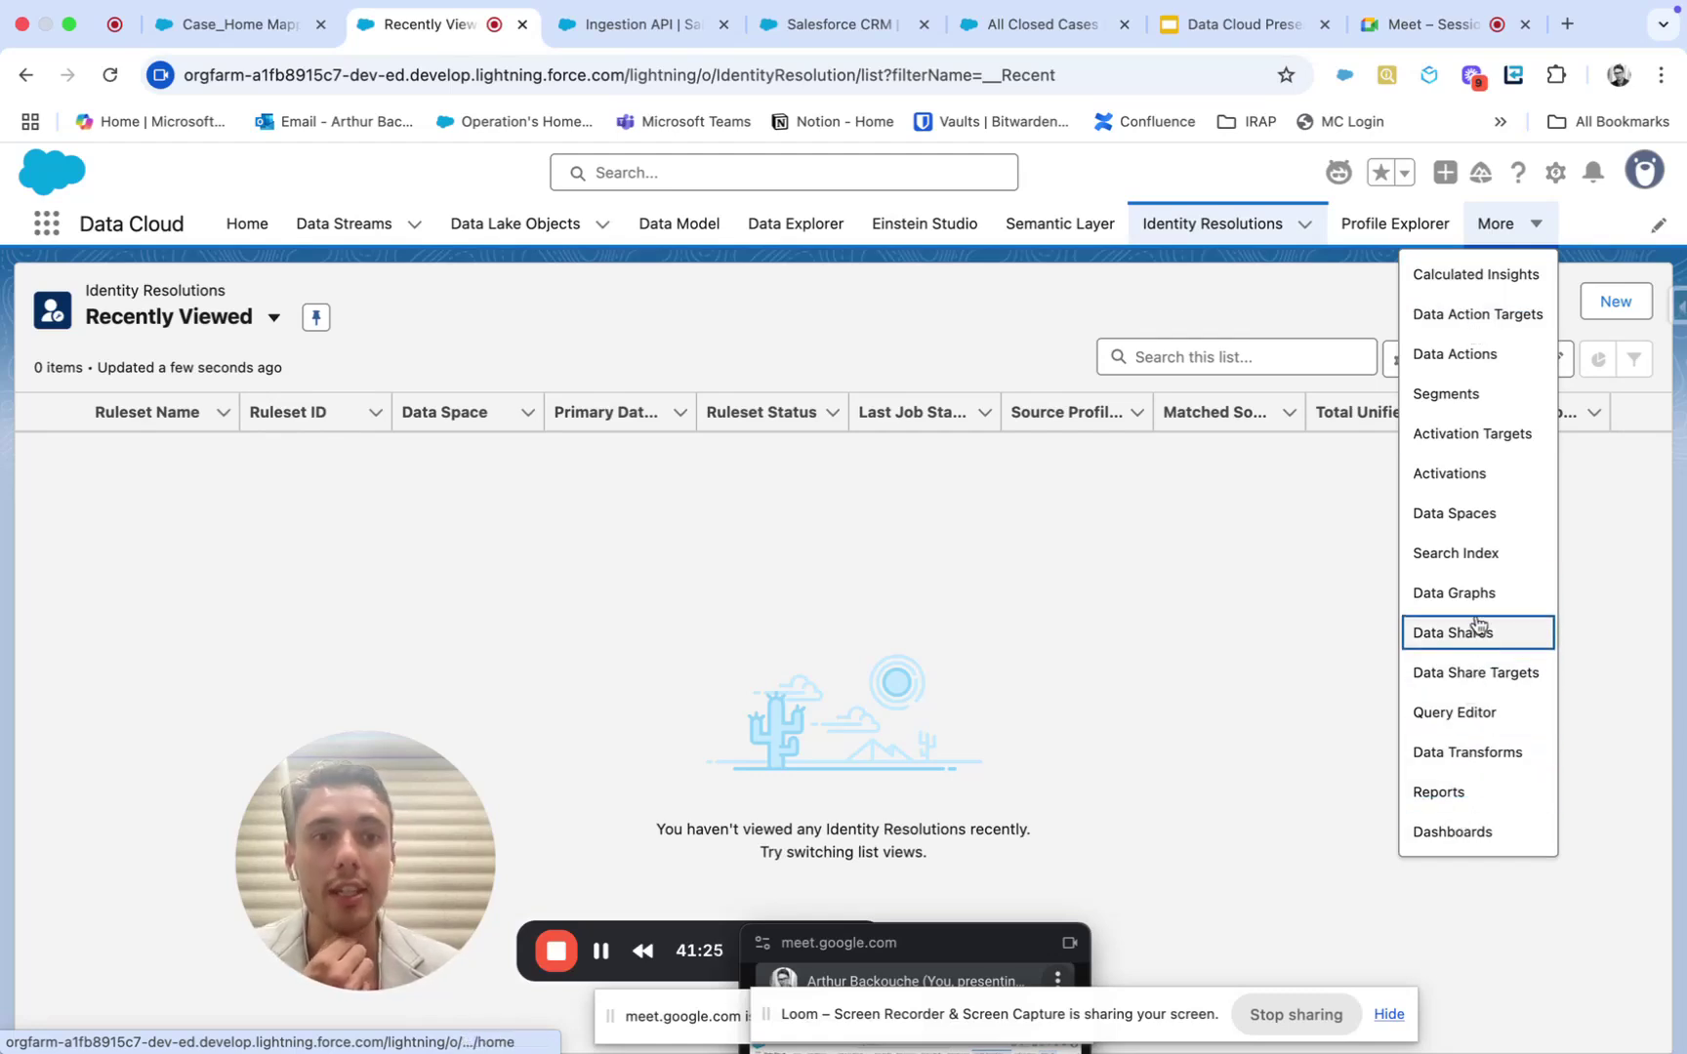
{"action": "left_click", "coordinate": [1476, 275]}
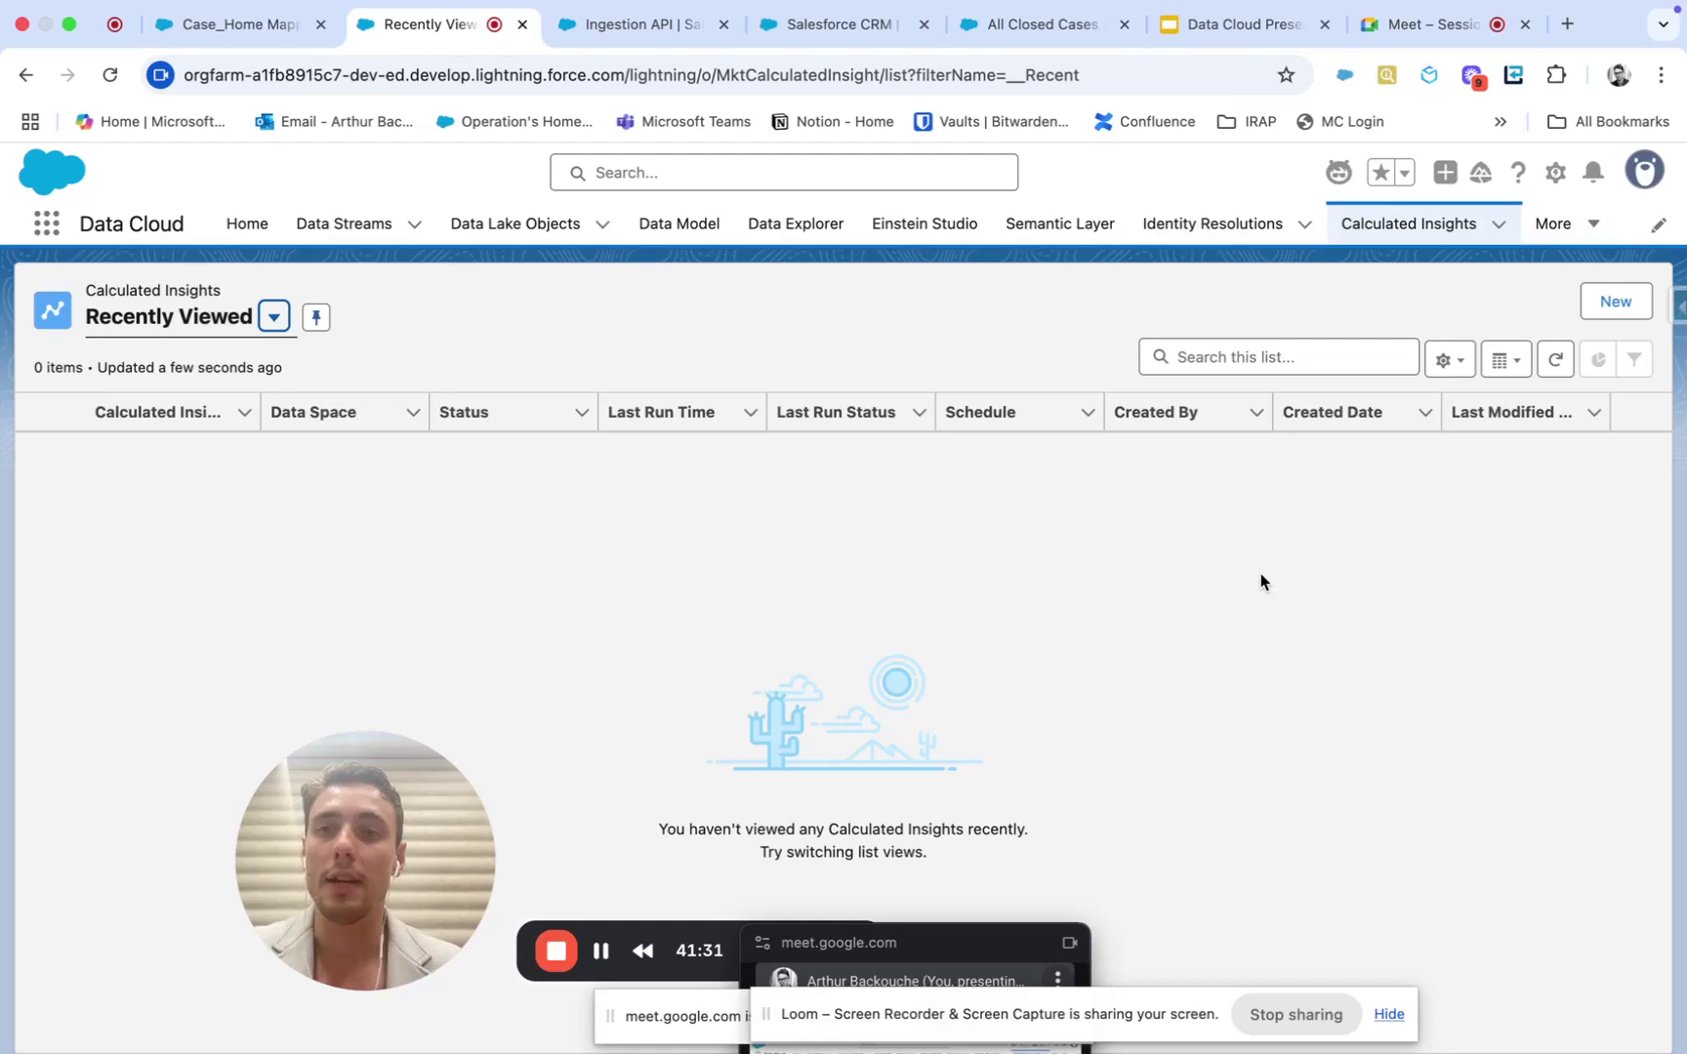
{"action": "left_click", "coordinate": [274, 316]}
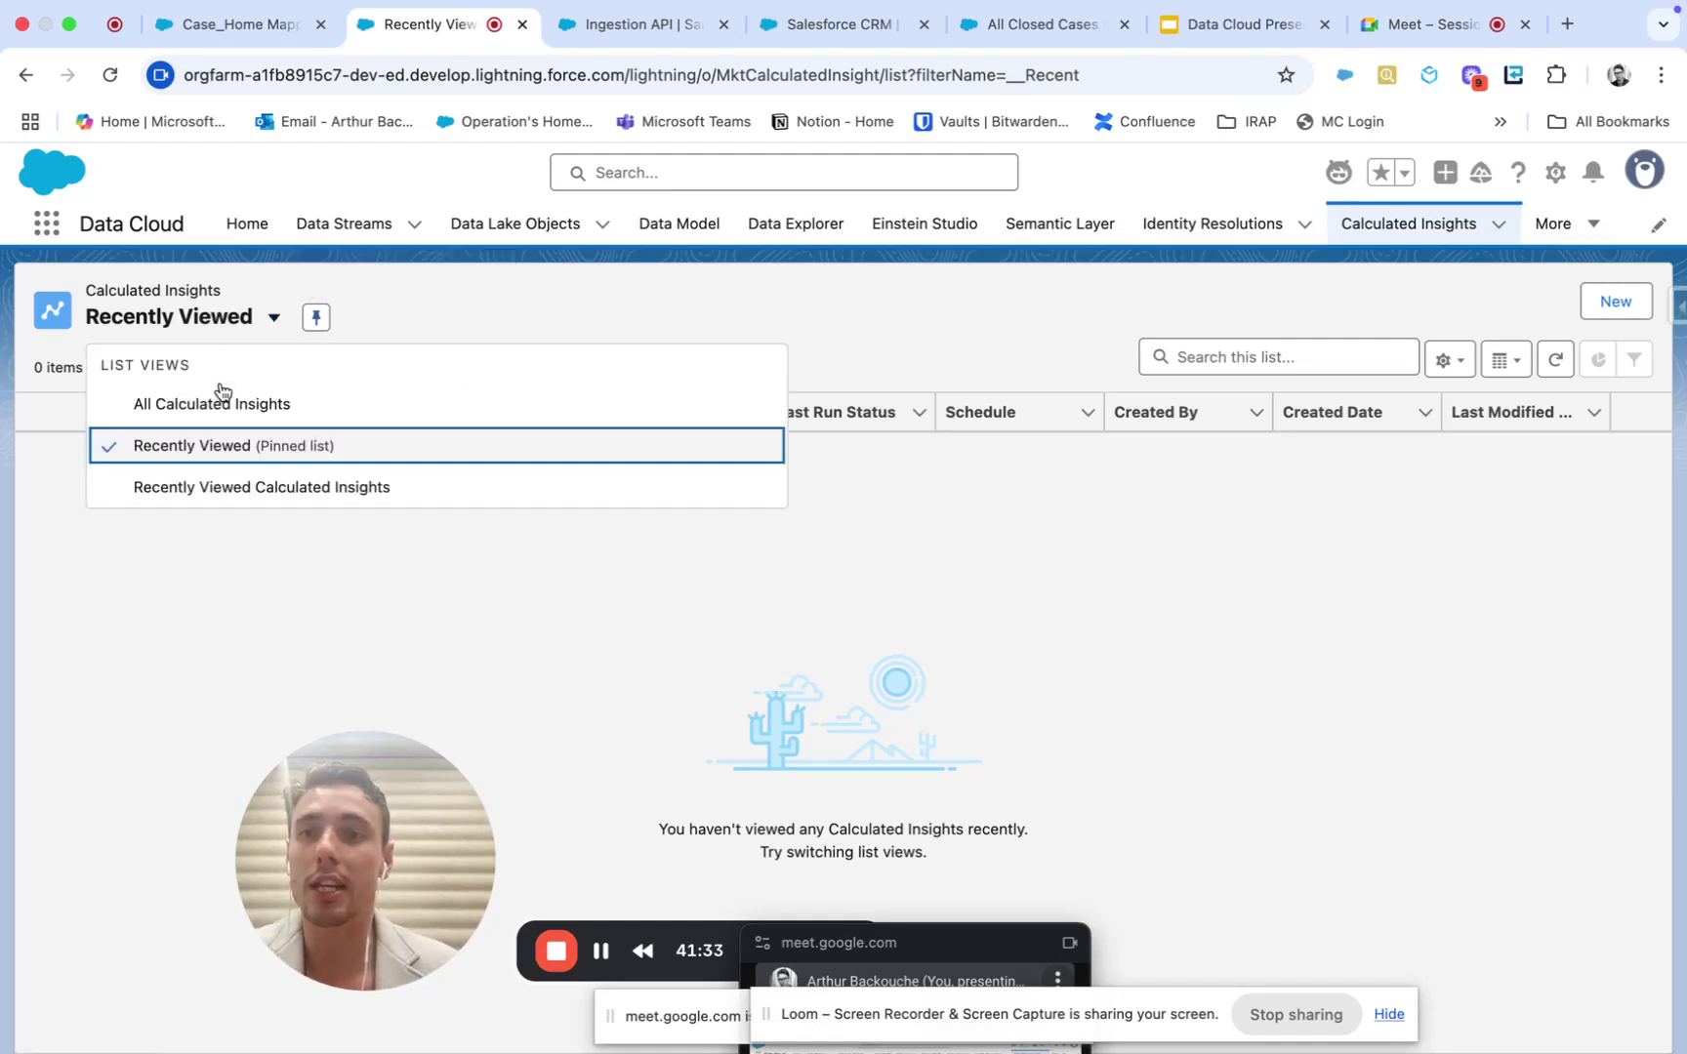
{"action": "left_click", "coordinate": [221, 401]}
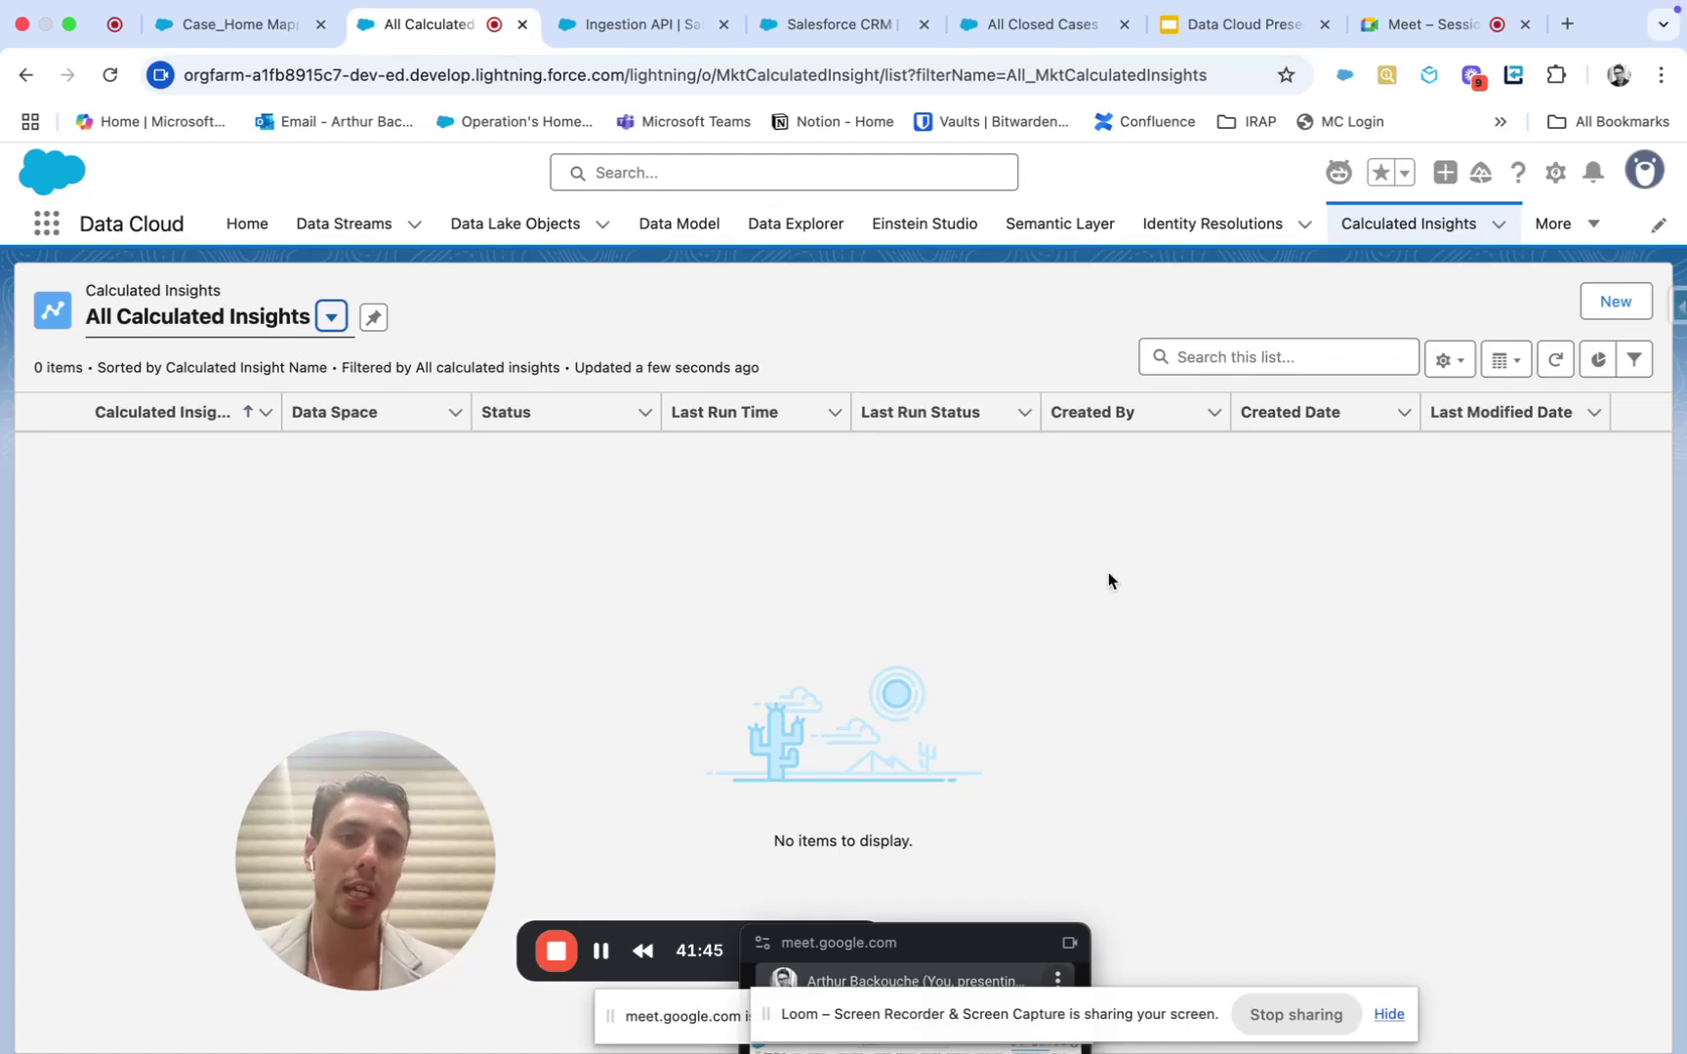
Step: Start a new calculated insight with Visual Builder in the default data space and proceed to the input data selection
{"action": "left_click", "coordinate": [1609, 305]}
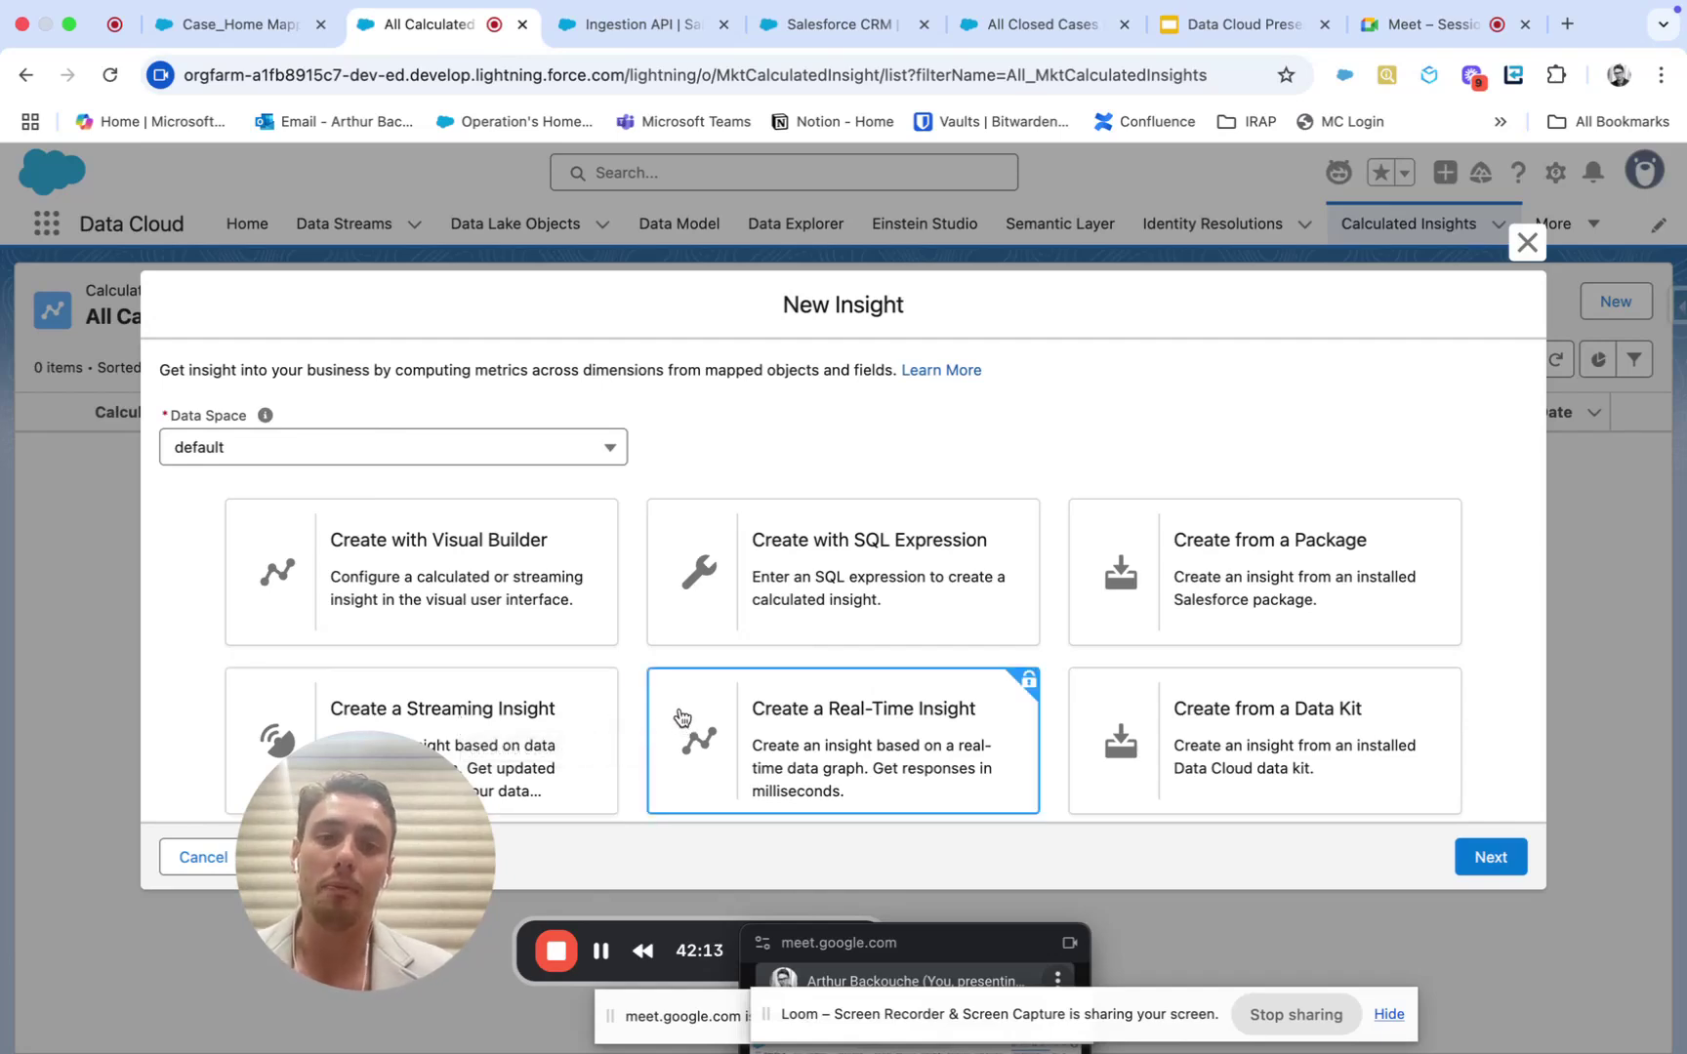
{"action": "left_click", "coordinate": [501, 558]}
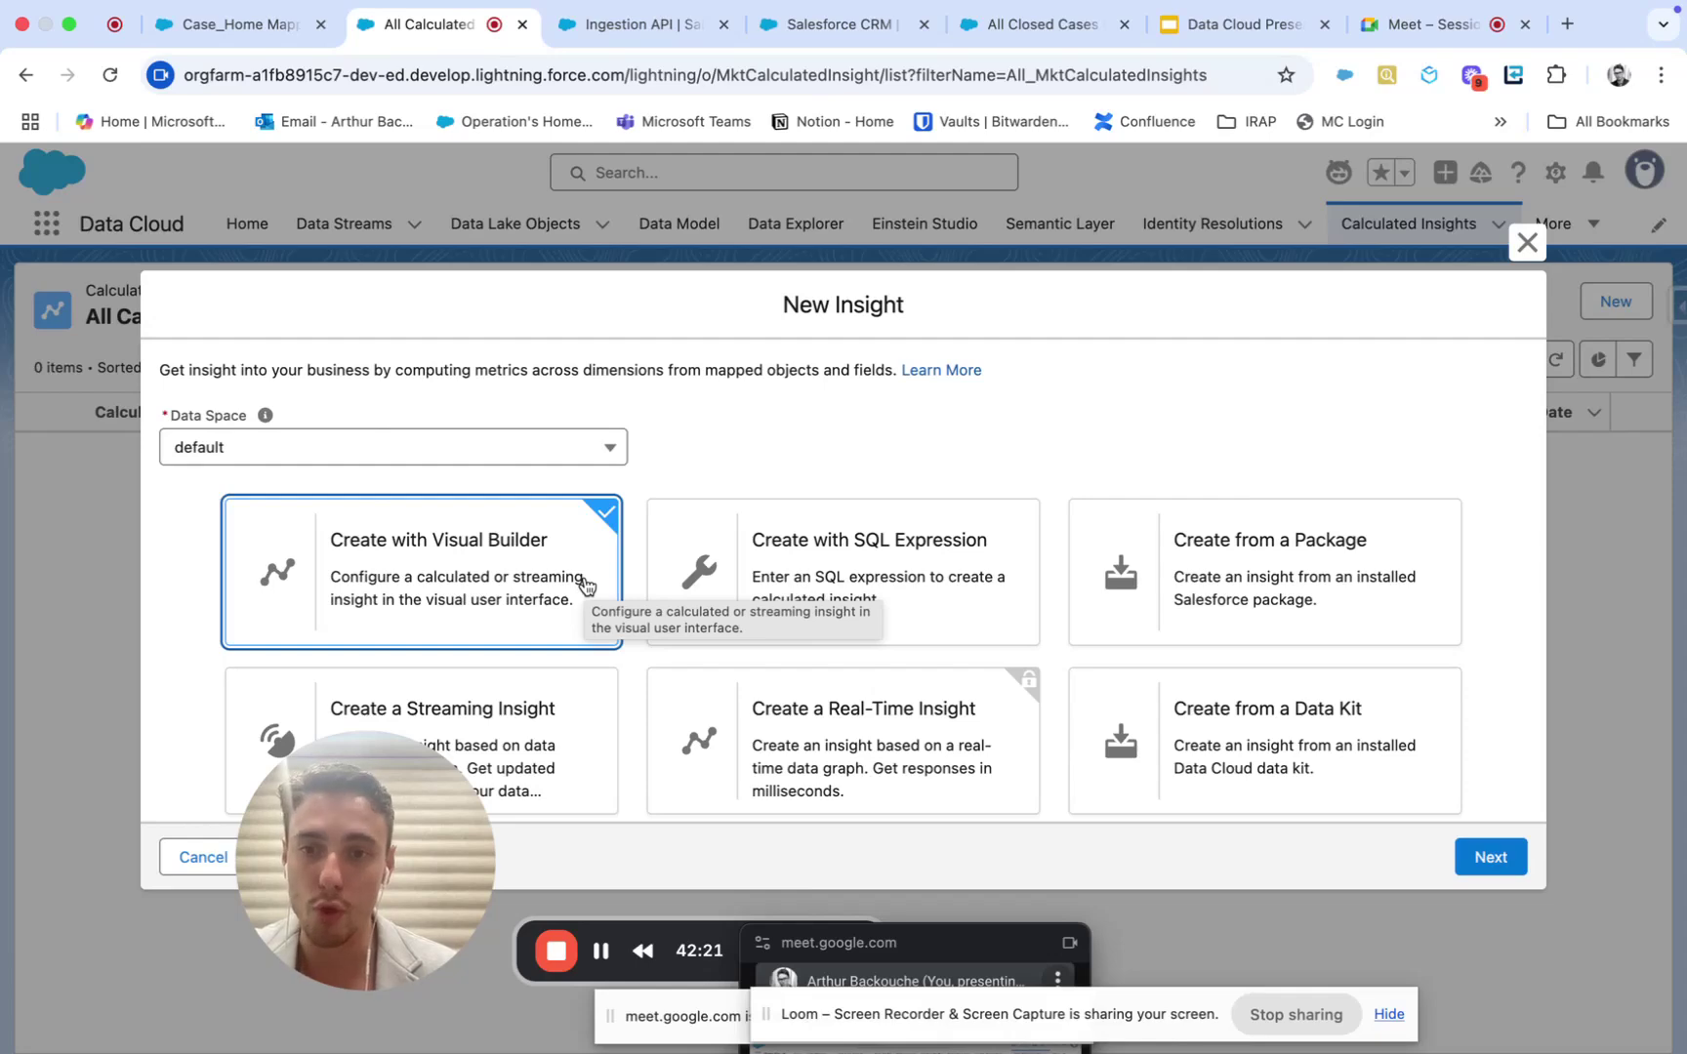
{"action": "left_click", "coordinate": [1491, 857]}
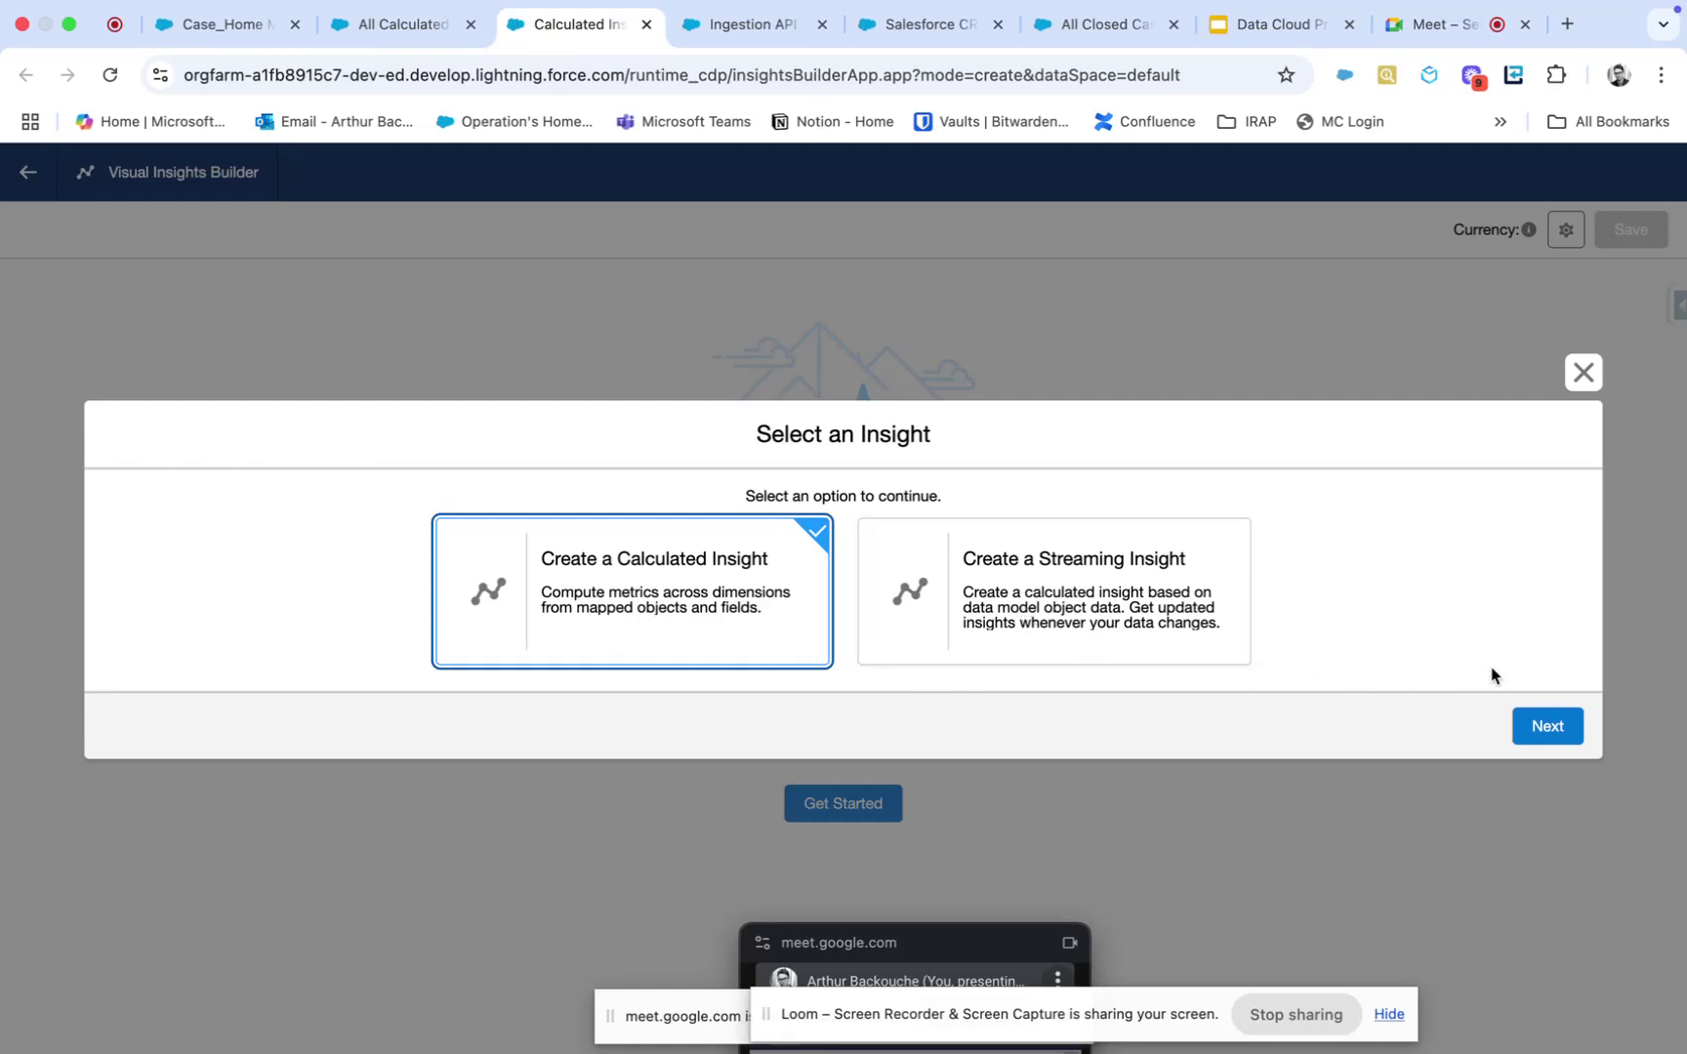
{"action": "left_click", "coordinate": [1546, 727]}
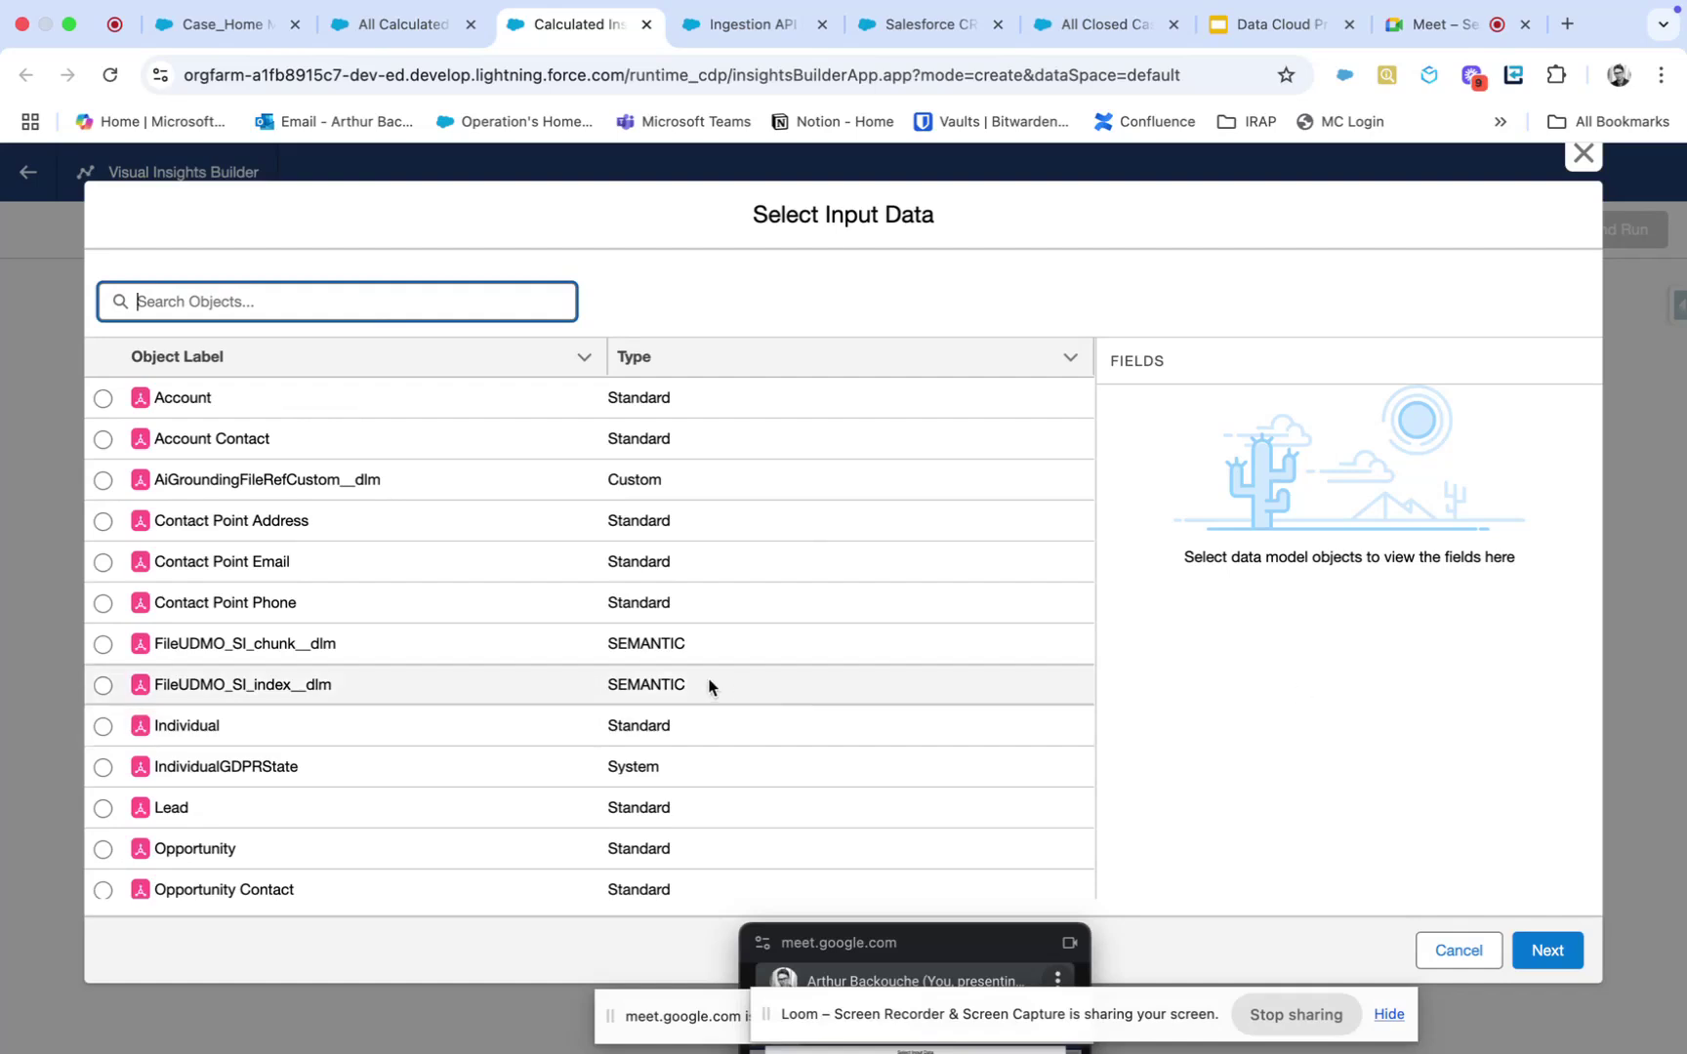
Step: Look through the data model objects offered as input data for the calculated insight
{"action": "scroll", "coordinate": [696, 685], "scroll_direction": "down", "scroll_amount": 3}
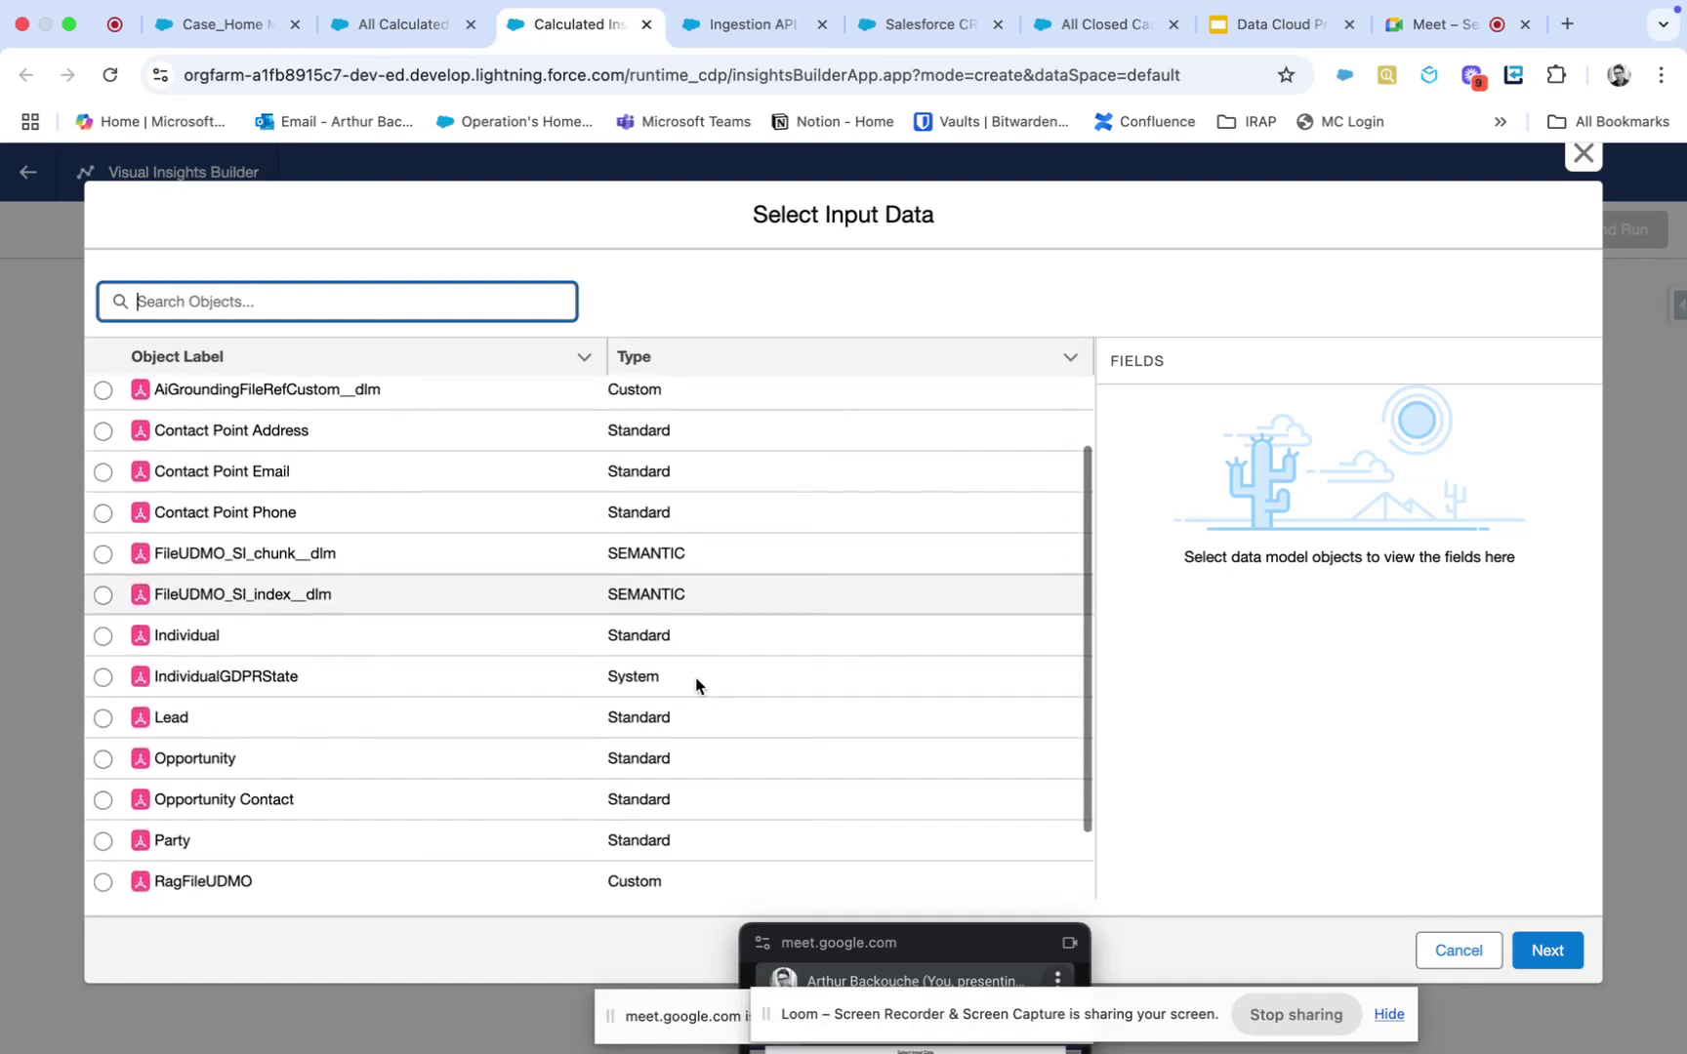
{"action": "scroll", "coordinate": [696, 684], "scroll_direction": "up", "scroll_amount": 1}
{"action": "scroll", "coordinate": [696, 684], "scroll_direction": "down", "scroll_amount": 3}
{"action": "scroll", "coordinate": [696, 684], "scroll_direction": "up", "scroll_amount": 1}
{"action": "scroll", "coordinate": [696, 685], "scroll_direction": "up", "scroll_amount": 4}
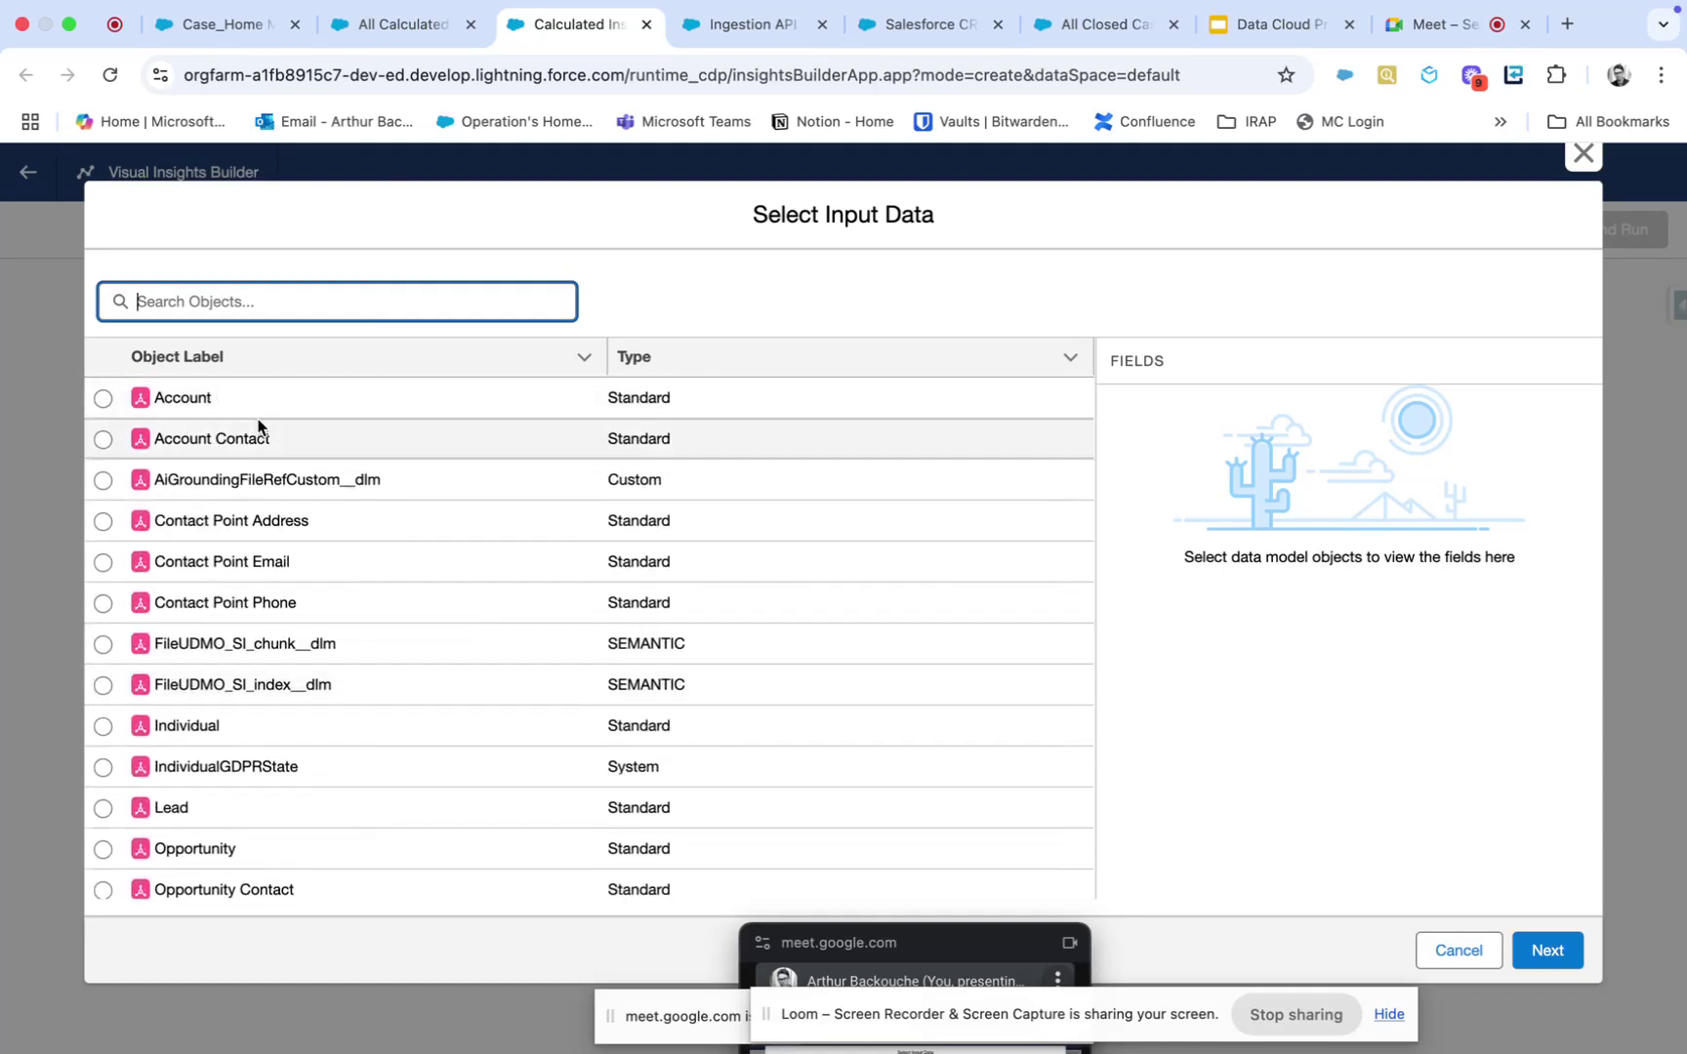
{"action": "scroll", "coordinate": [225, 828], "scroll_direction": "down", "scroll_amount": 3}
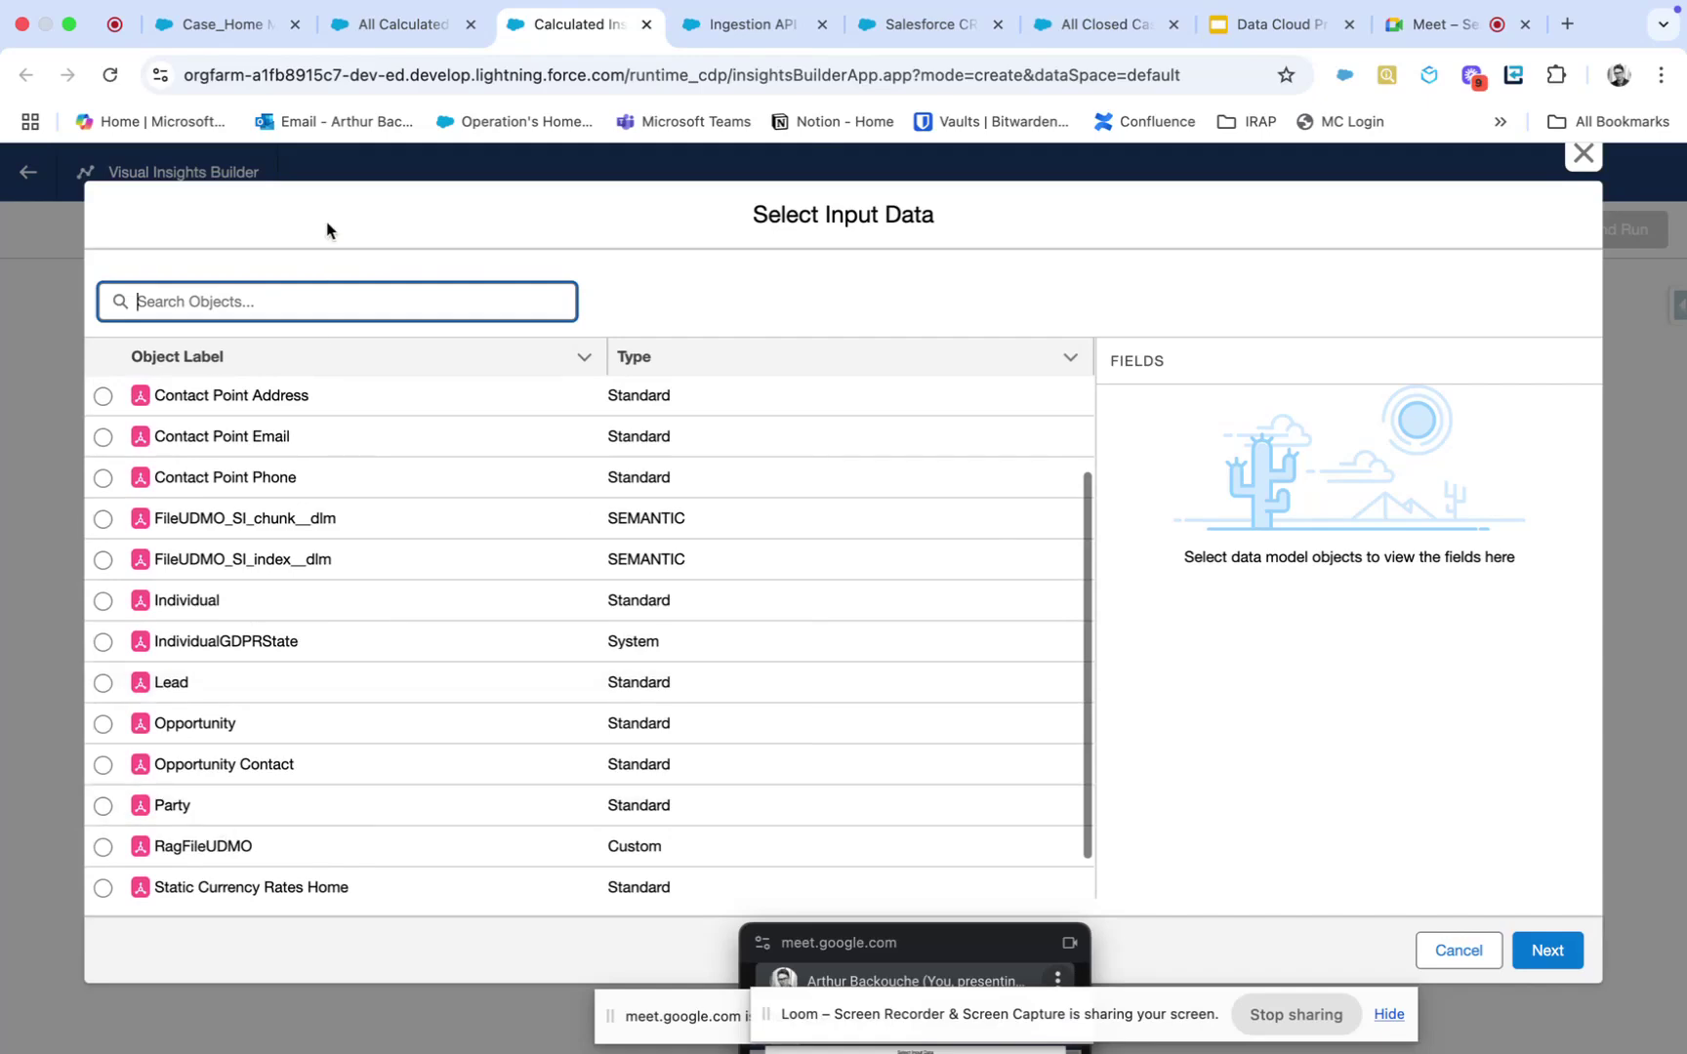
Step: Return to Data Cloud, open Data Lake Objects and show the recently viewed list in Split View
{"action": "left_click", "coordinate": [395, 29]}
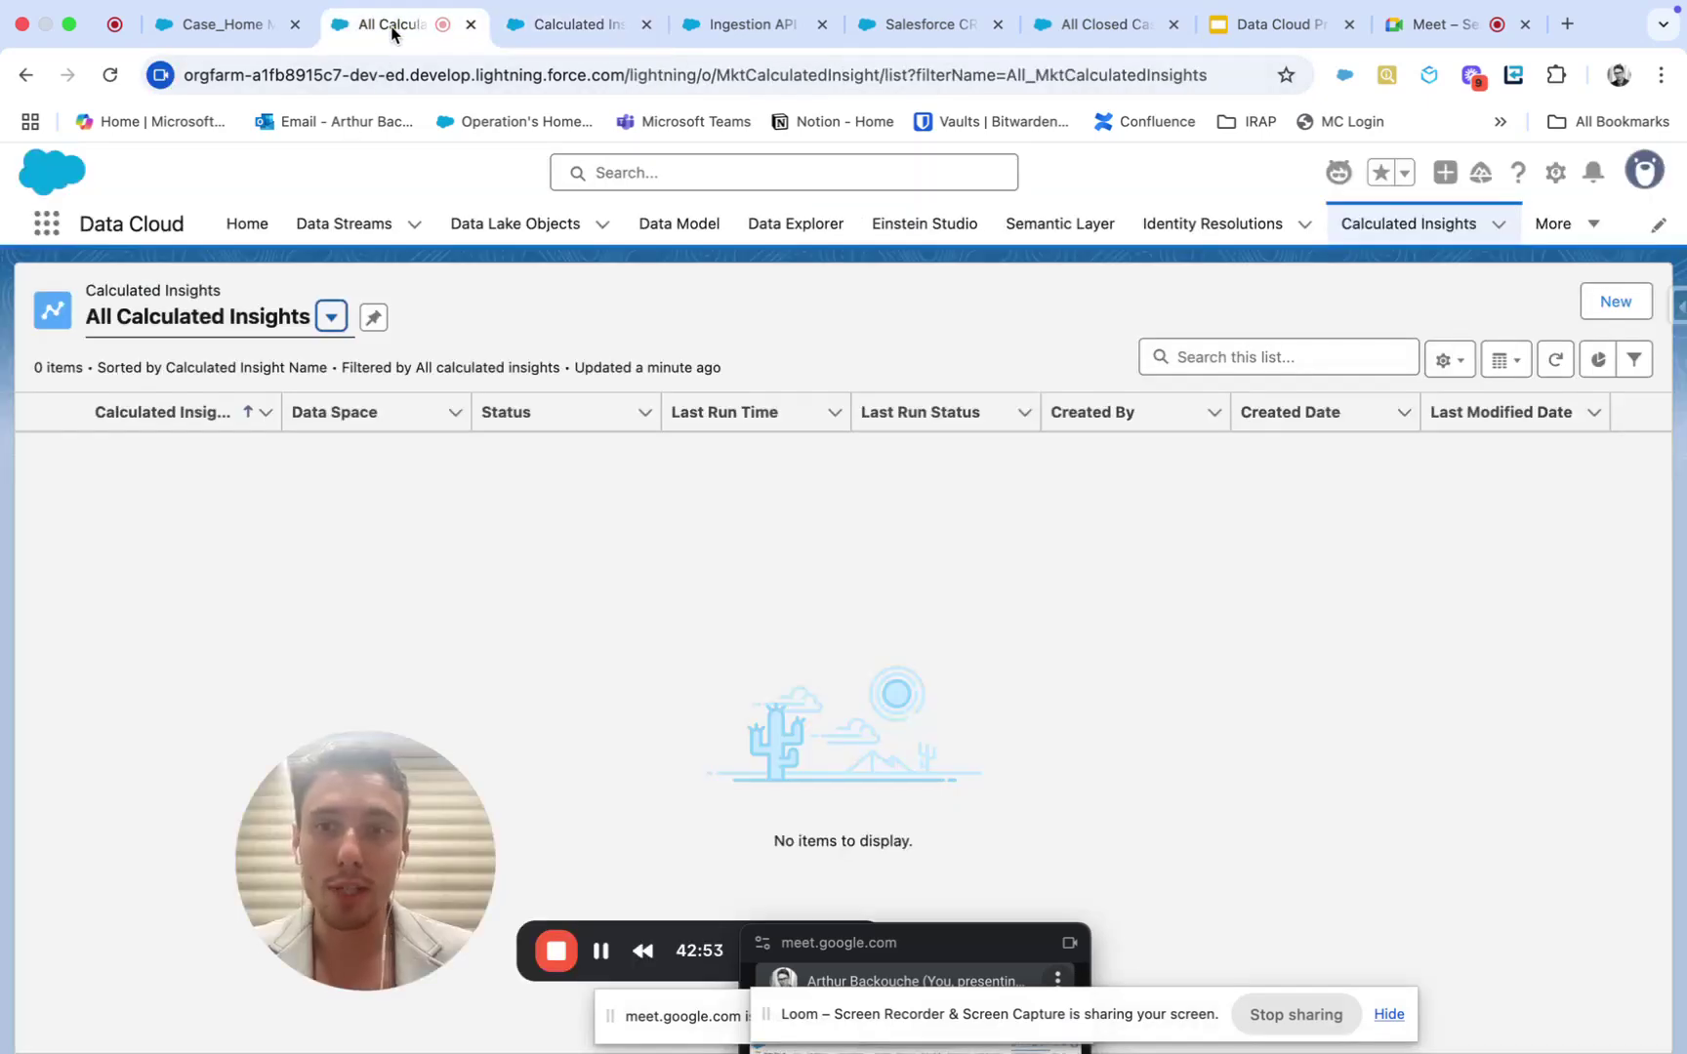
{"action": "left_click", "coordinate": [562, 224]}
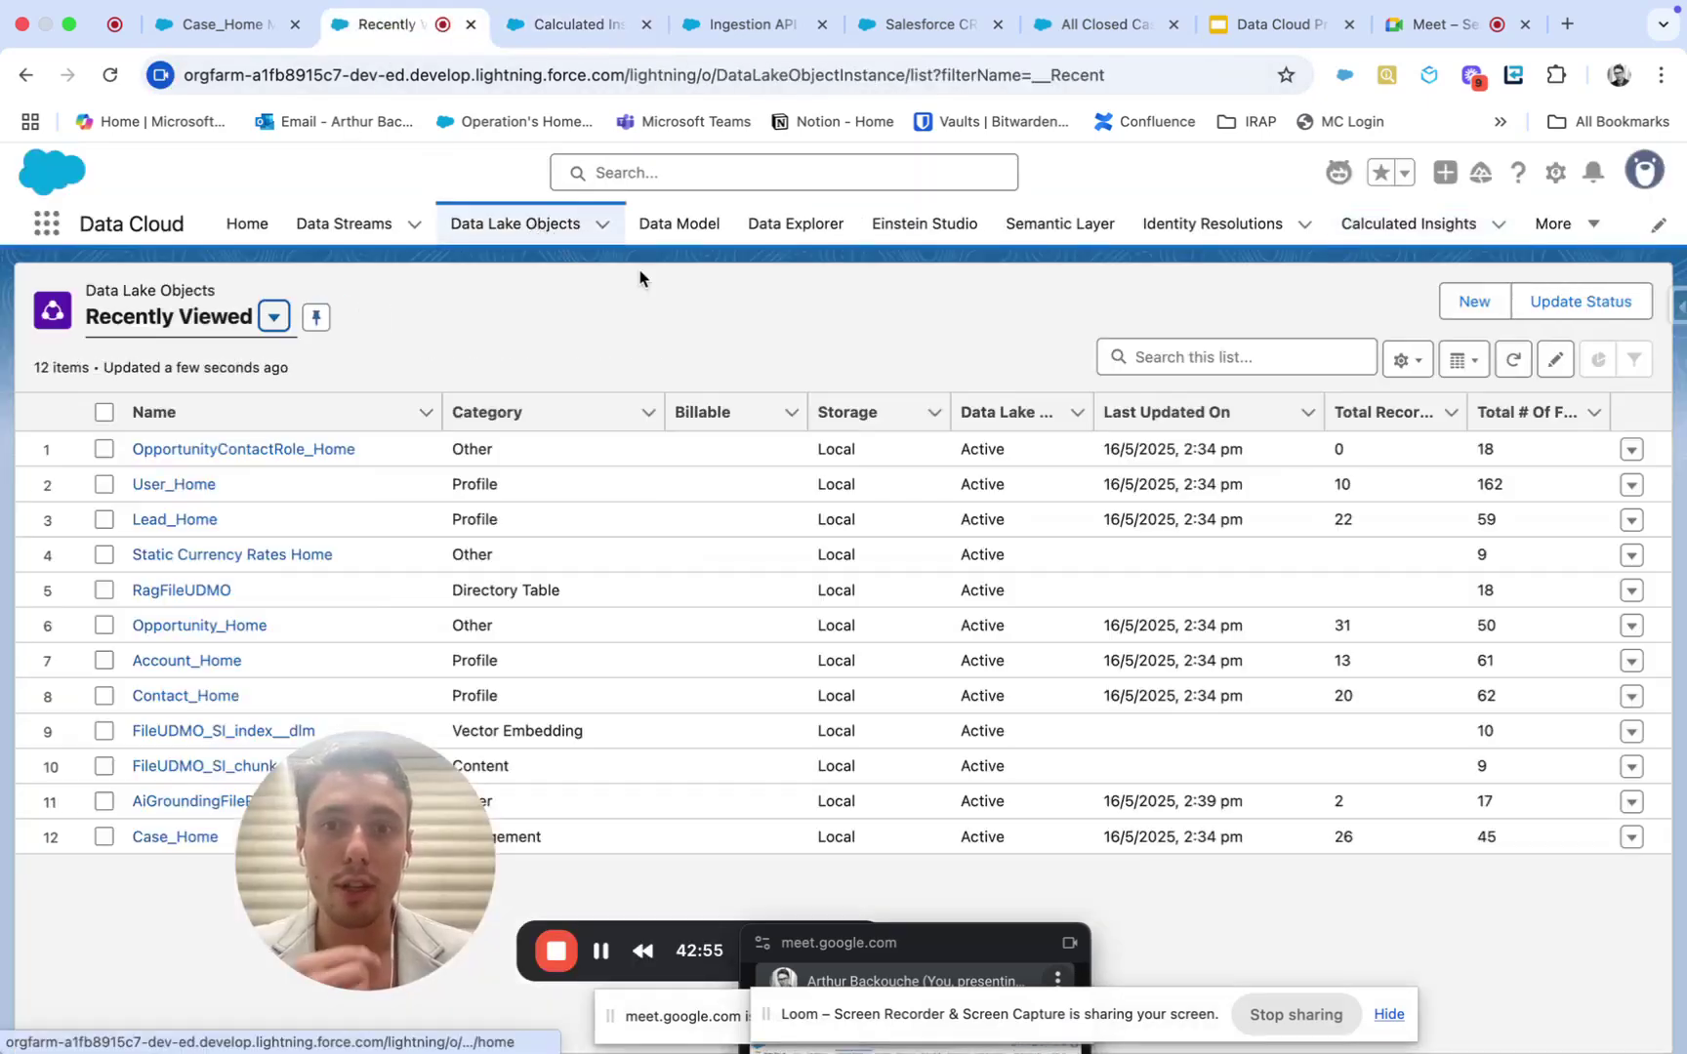
{"action": "left_click", "coordinate": [1474, 361]}
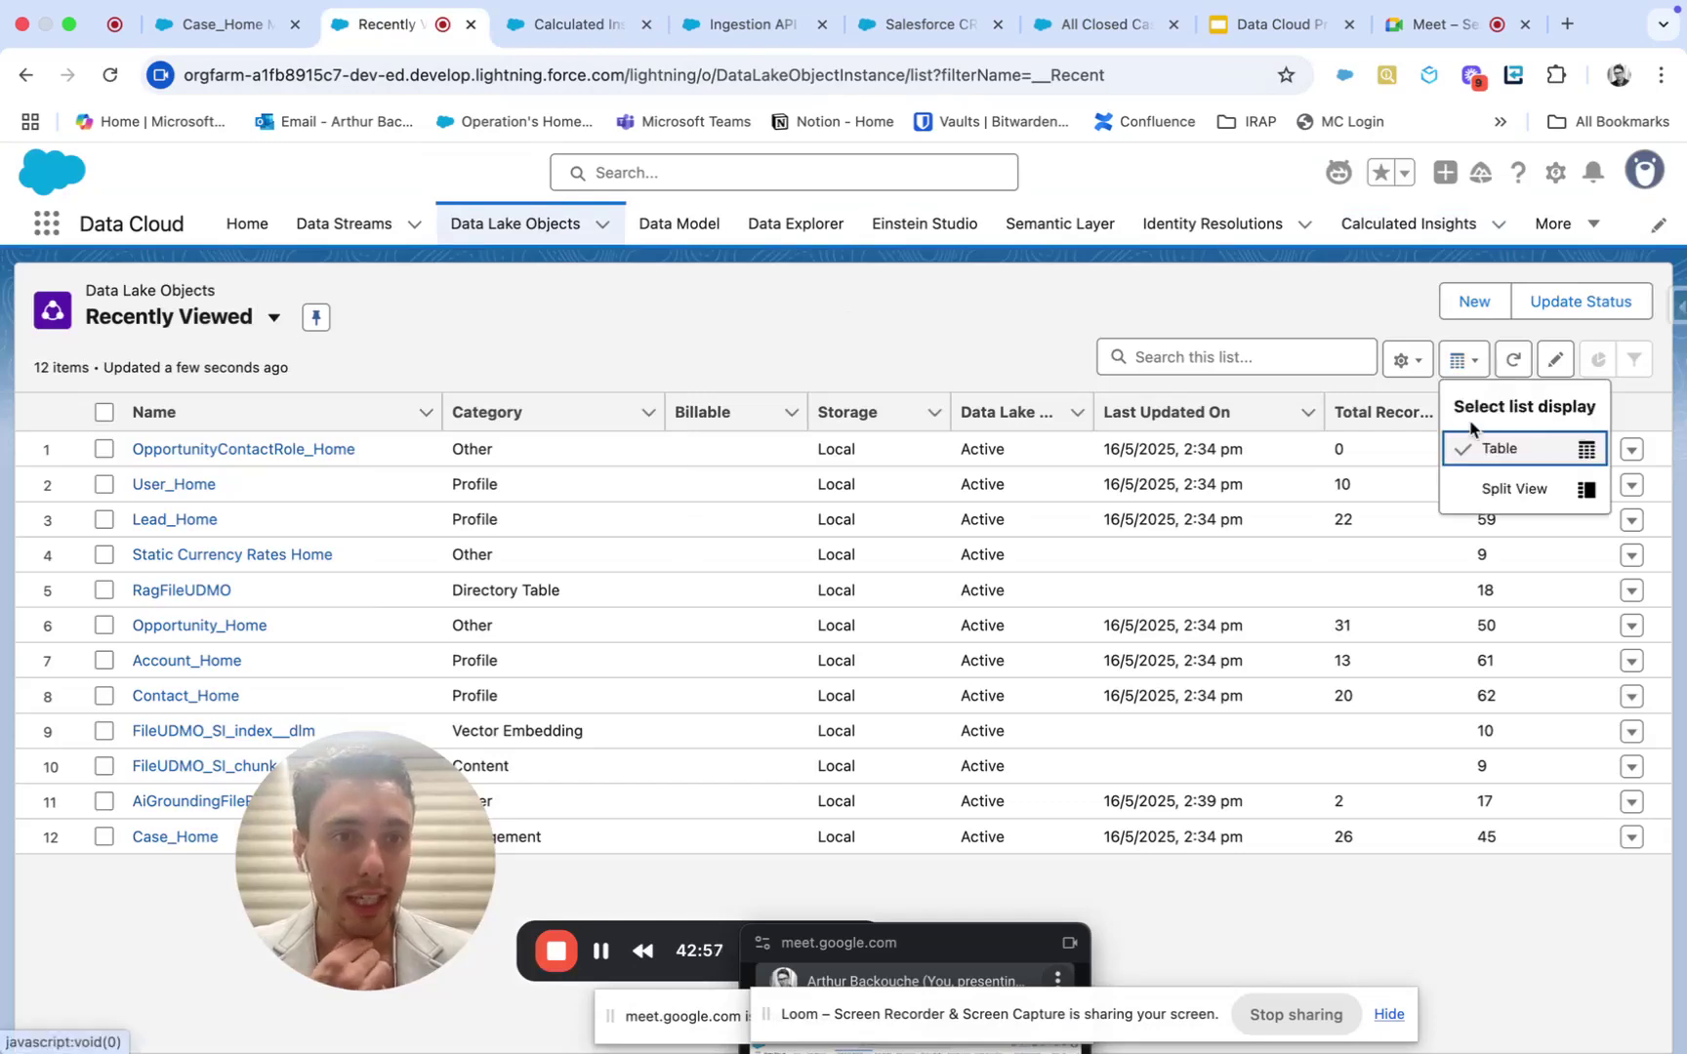
{"action": "left_click", "coordinate": [1466, 488]}
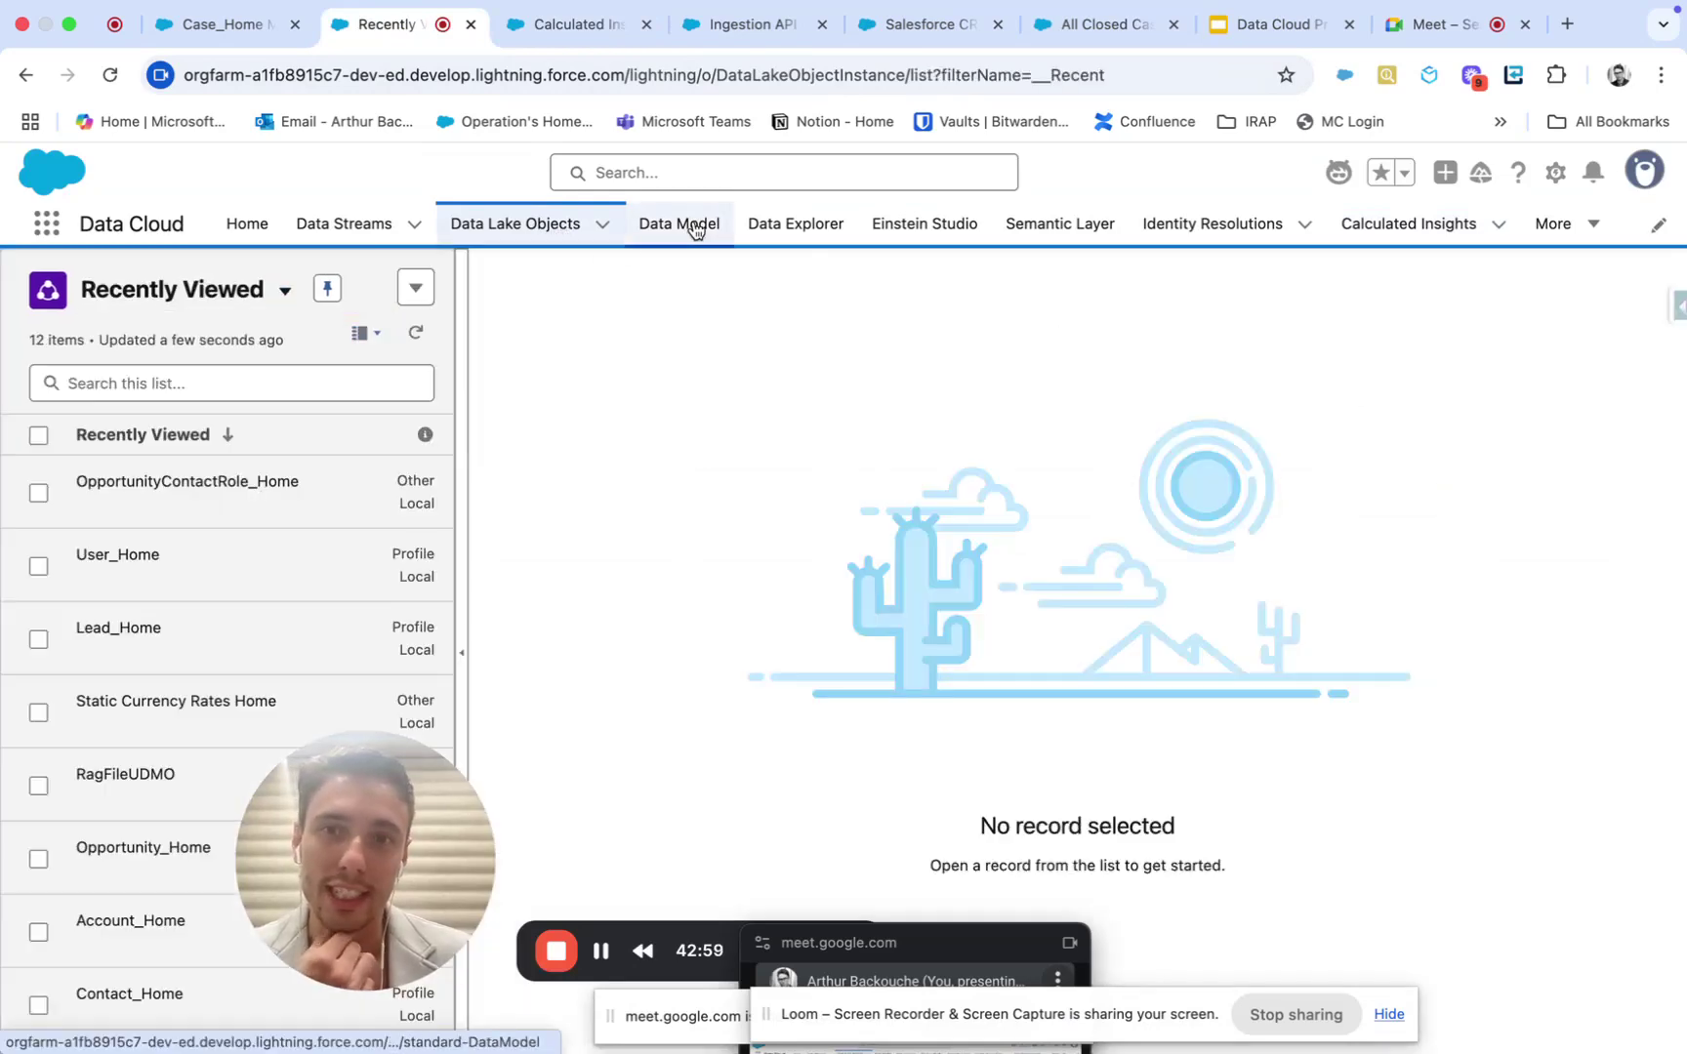
Step: Display the mapped data model objects as a graph and open the Individual object from it
{"action": "left_click", "coordinate": [679, 223]}
{"action": "left_click", "coordinate": [1574, 356]}
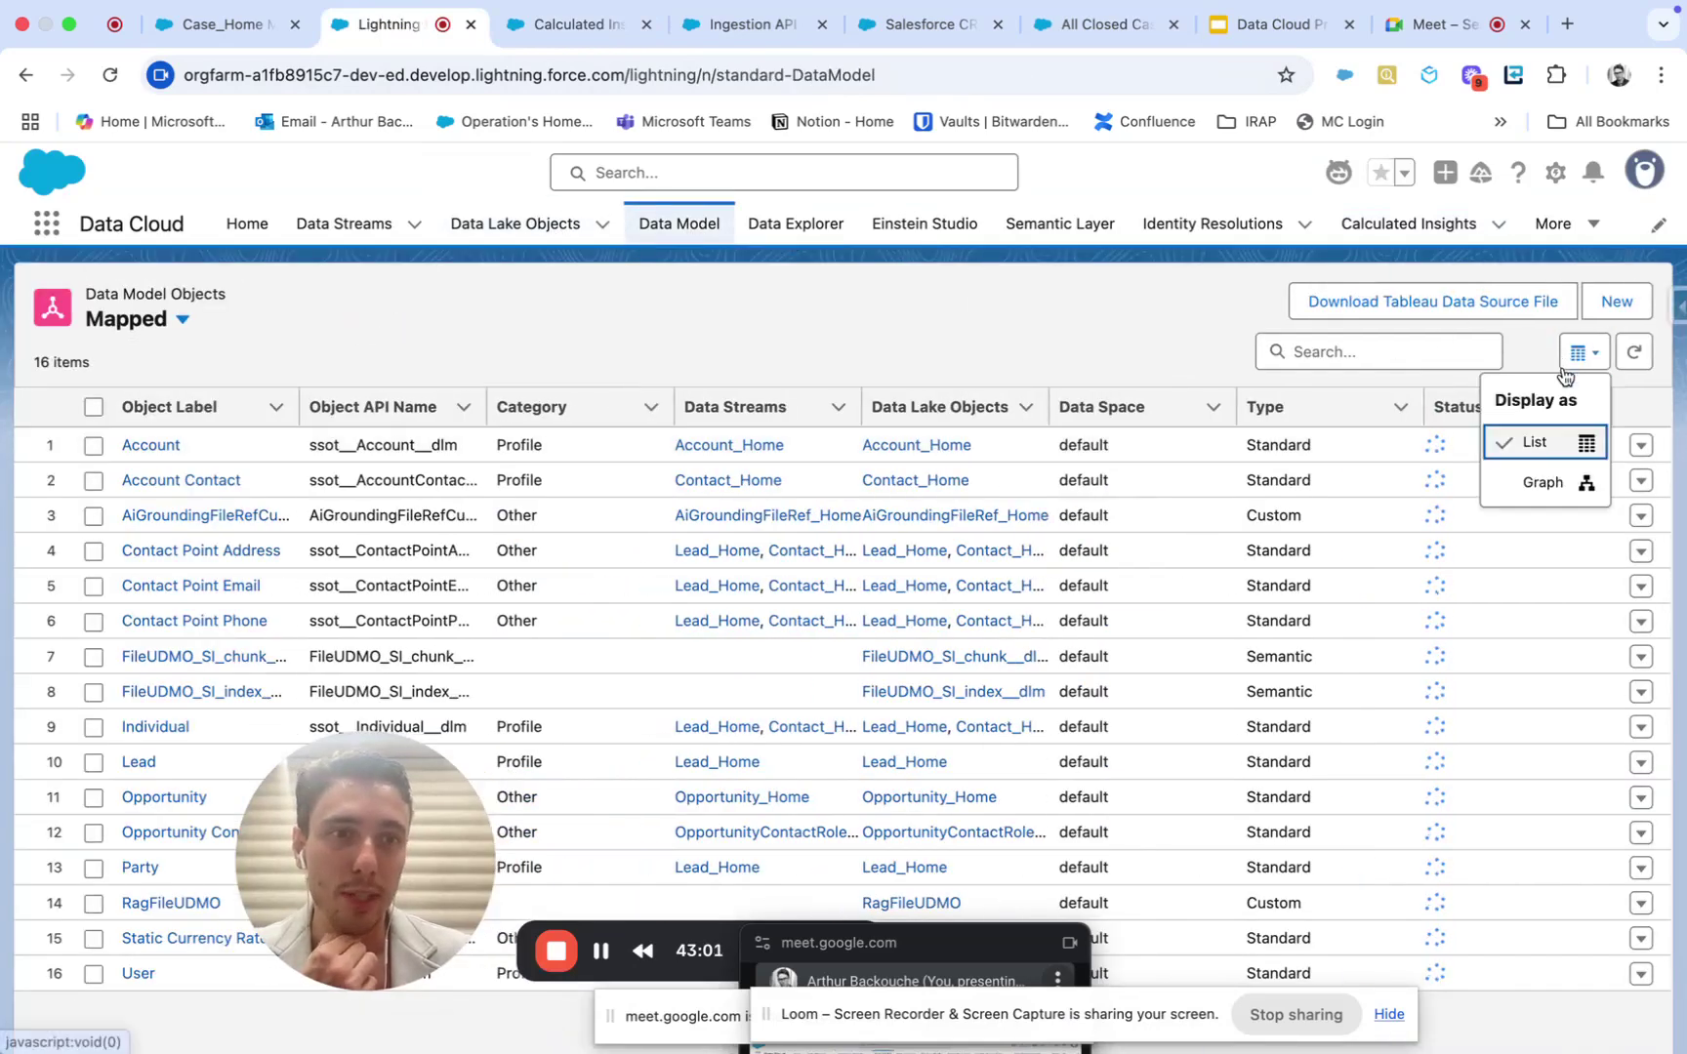
{"action": "left_click", "coordinate": [1542, 488]}
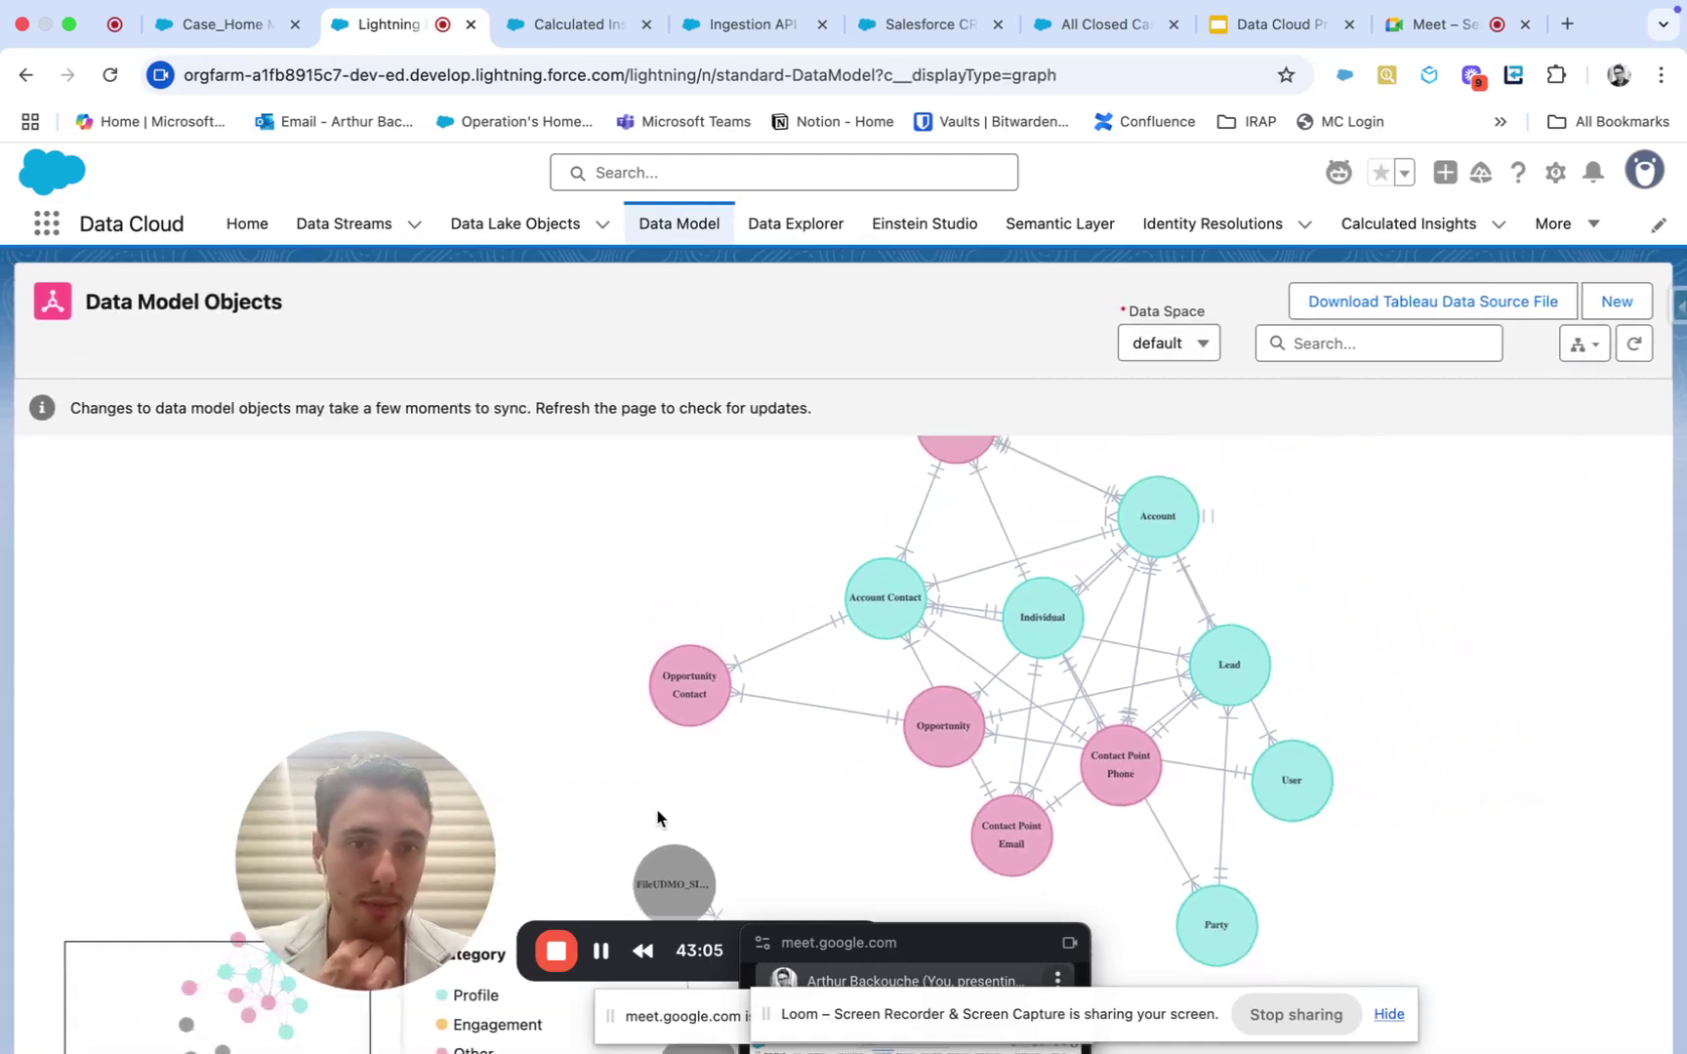
{"action": "left_click", "coordinate": [1048, 615]}
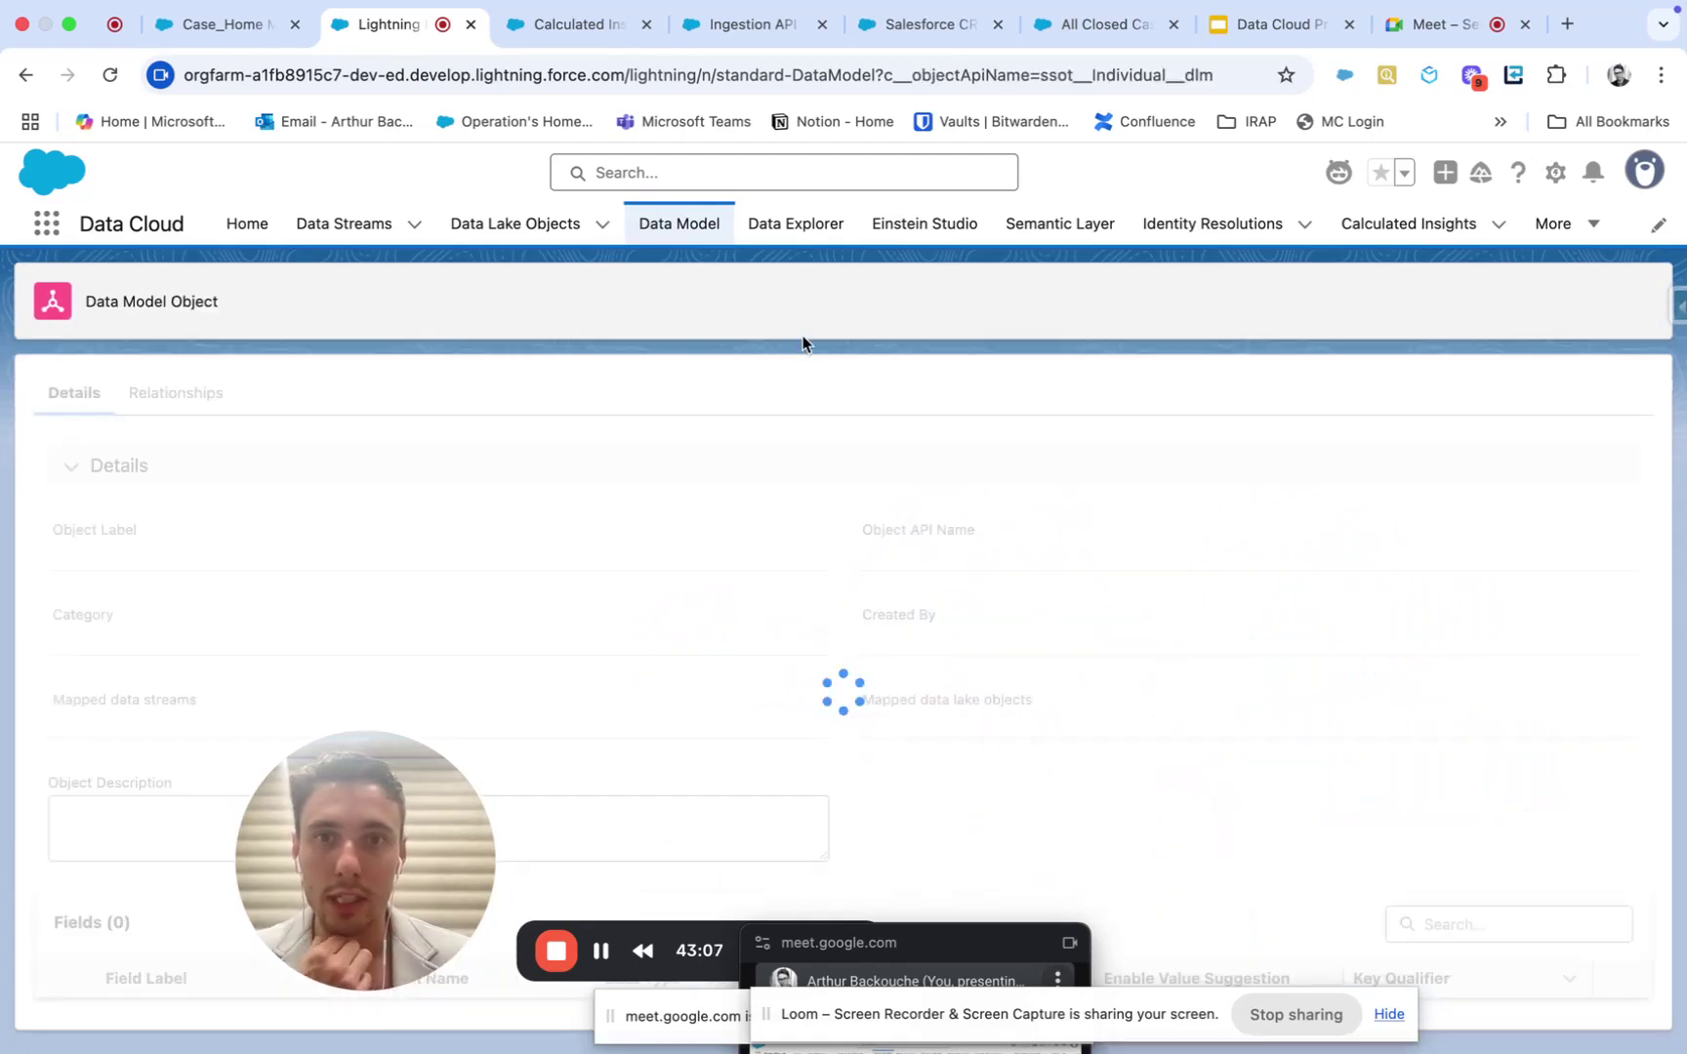
Step: Look through the records of the Individual data model object in Data Explorer
{"action": "left_click", "coordinate": [795, 229]}
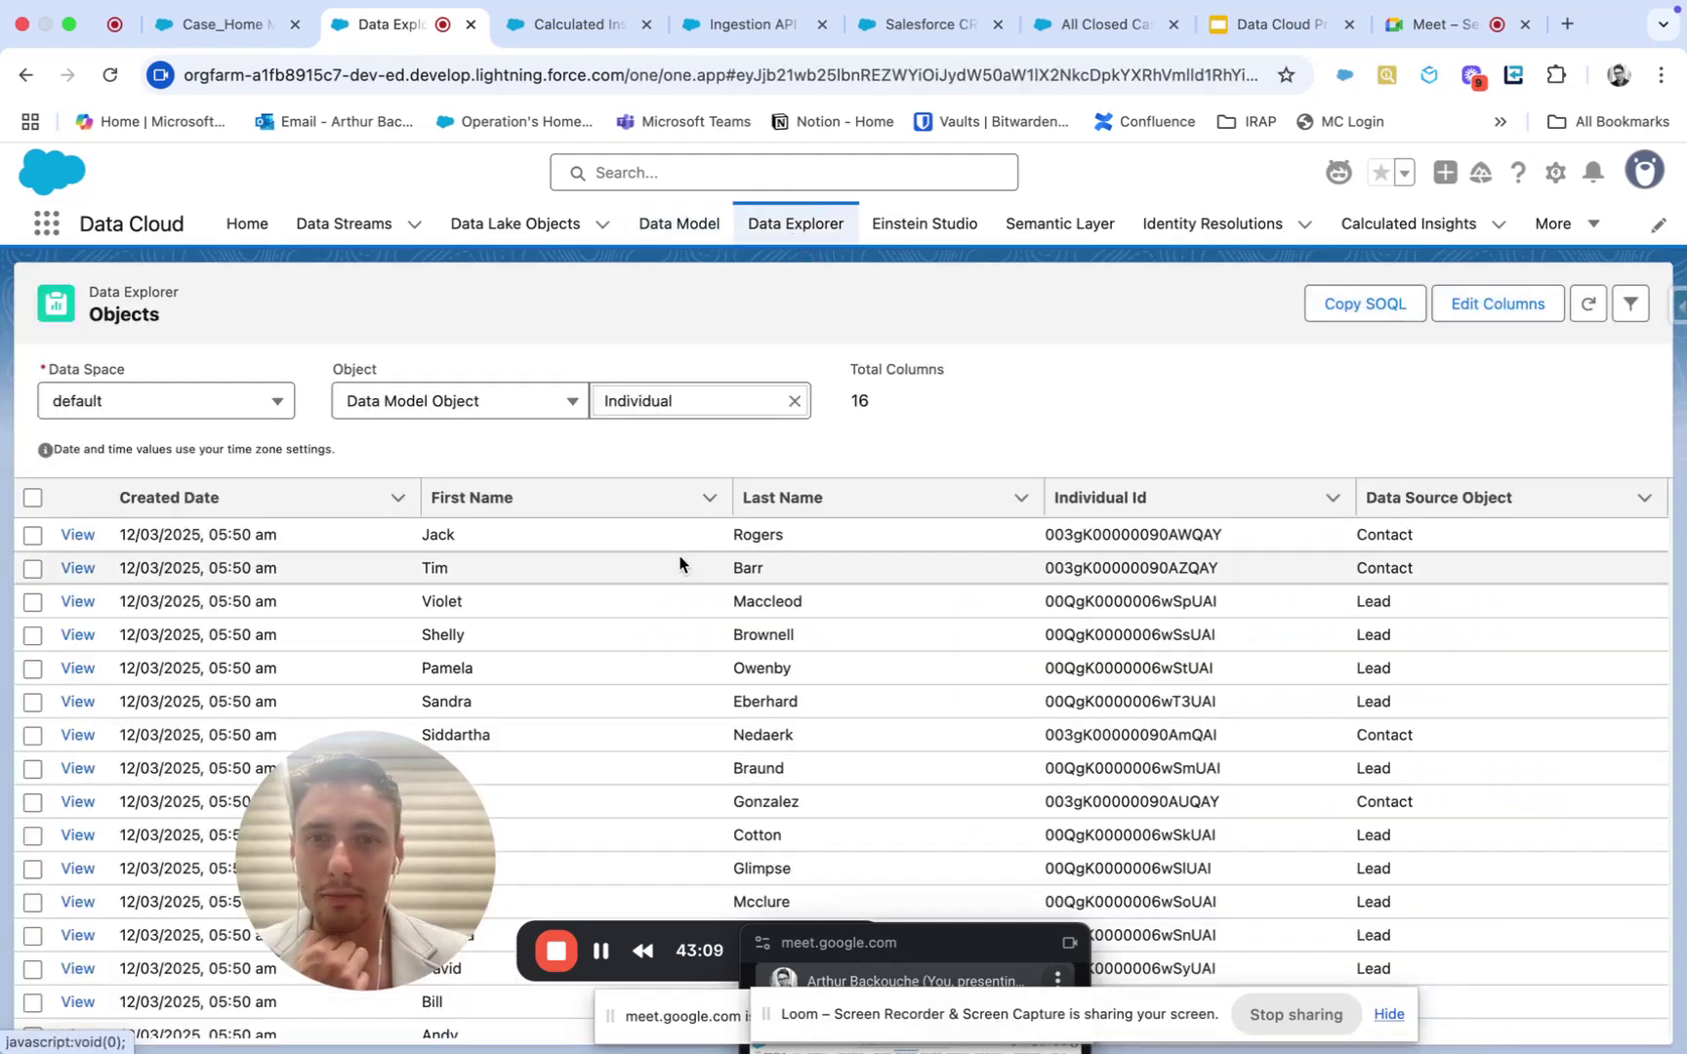
{"action": "scroll", "coordinate": [681, 556], "scroll_direction": "down", "scroll_amount": 10}
{"action": "scroll", "coordinate": [681, 551], "scroll_direction": "up", "scroll_amount": 10}
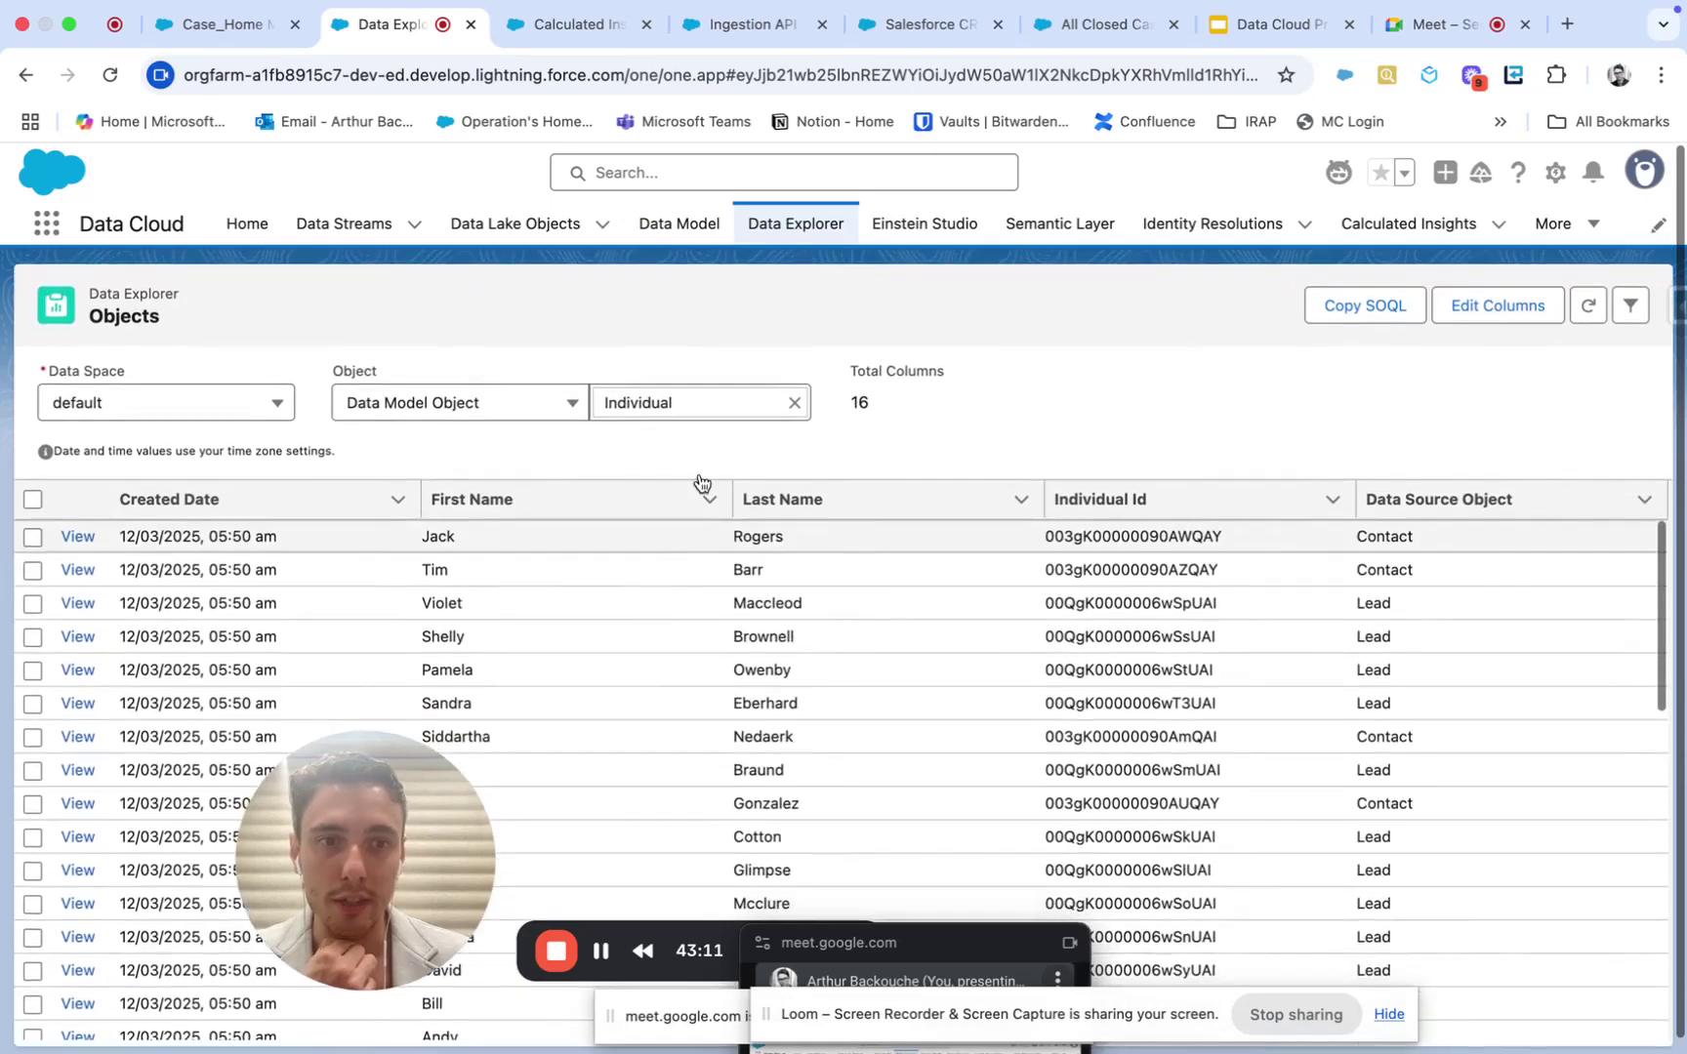
Step: Return to Visual Insights Builder and choose the Individual object as the calculated insight's input data
{"action": "left_click", "coordinate": [609, 37]}
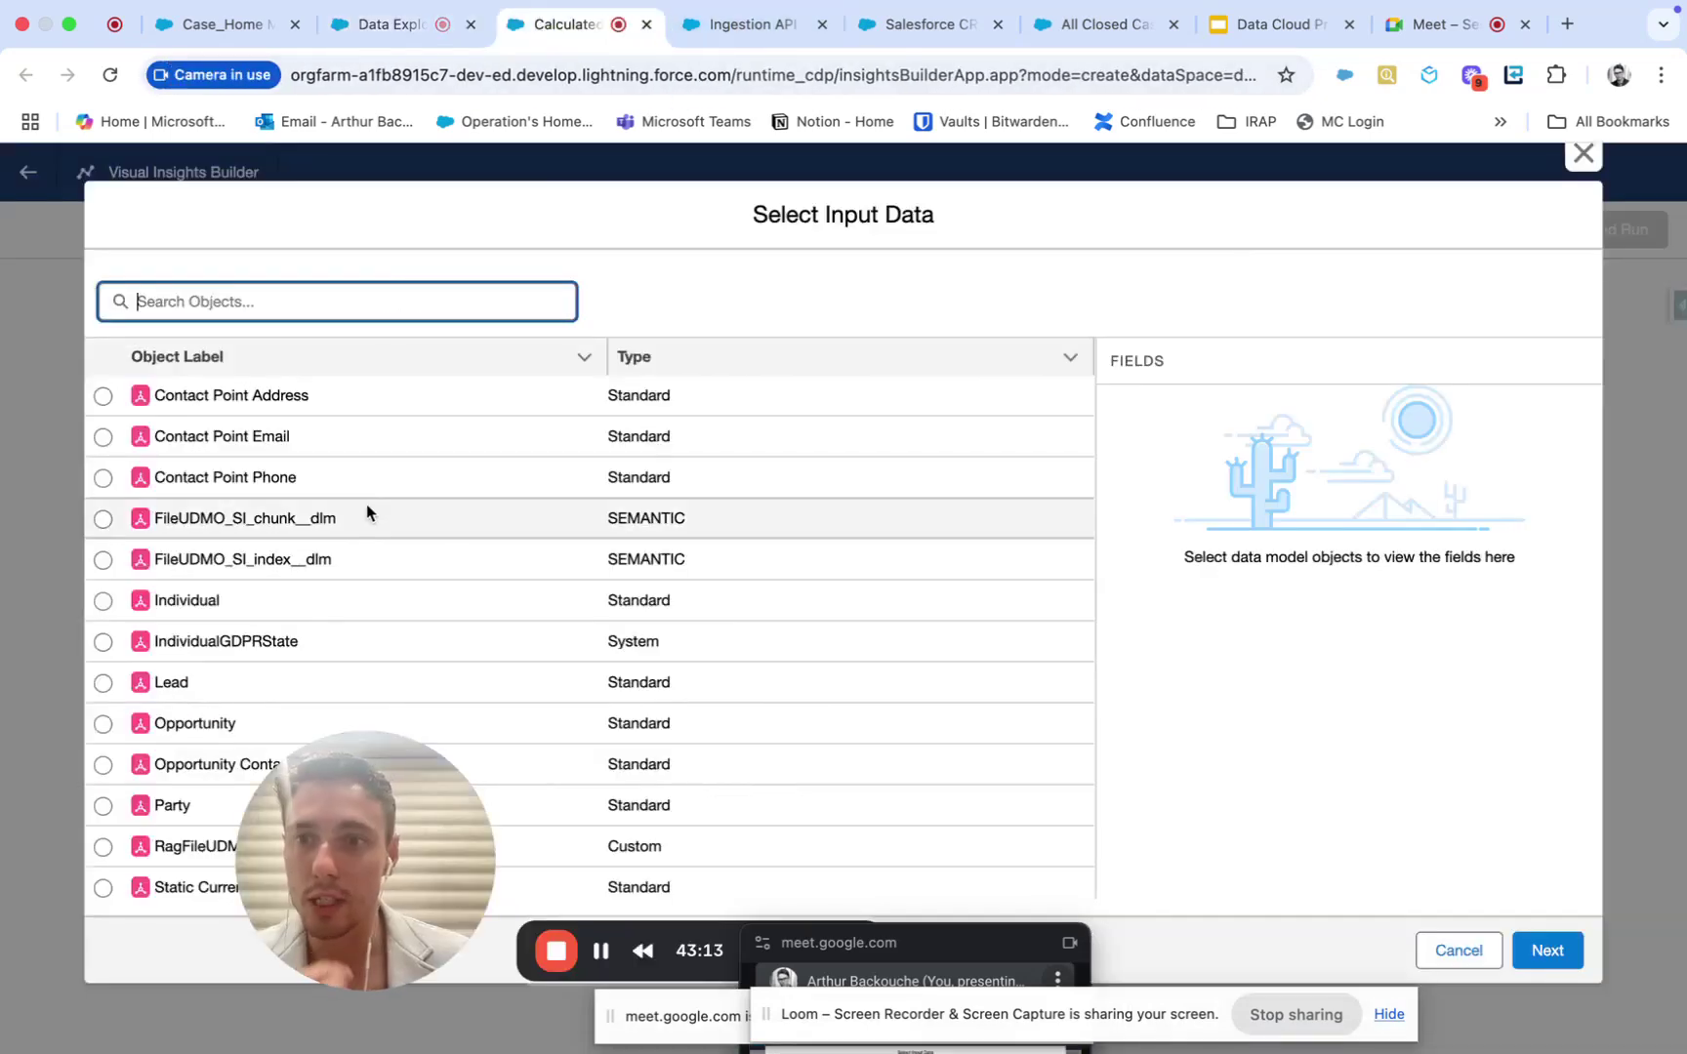
{"action": "left_click", "coordinate": [104, 601]}
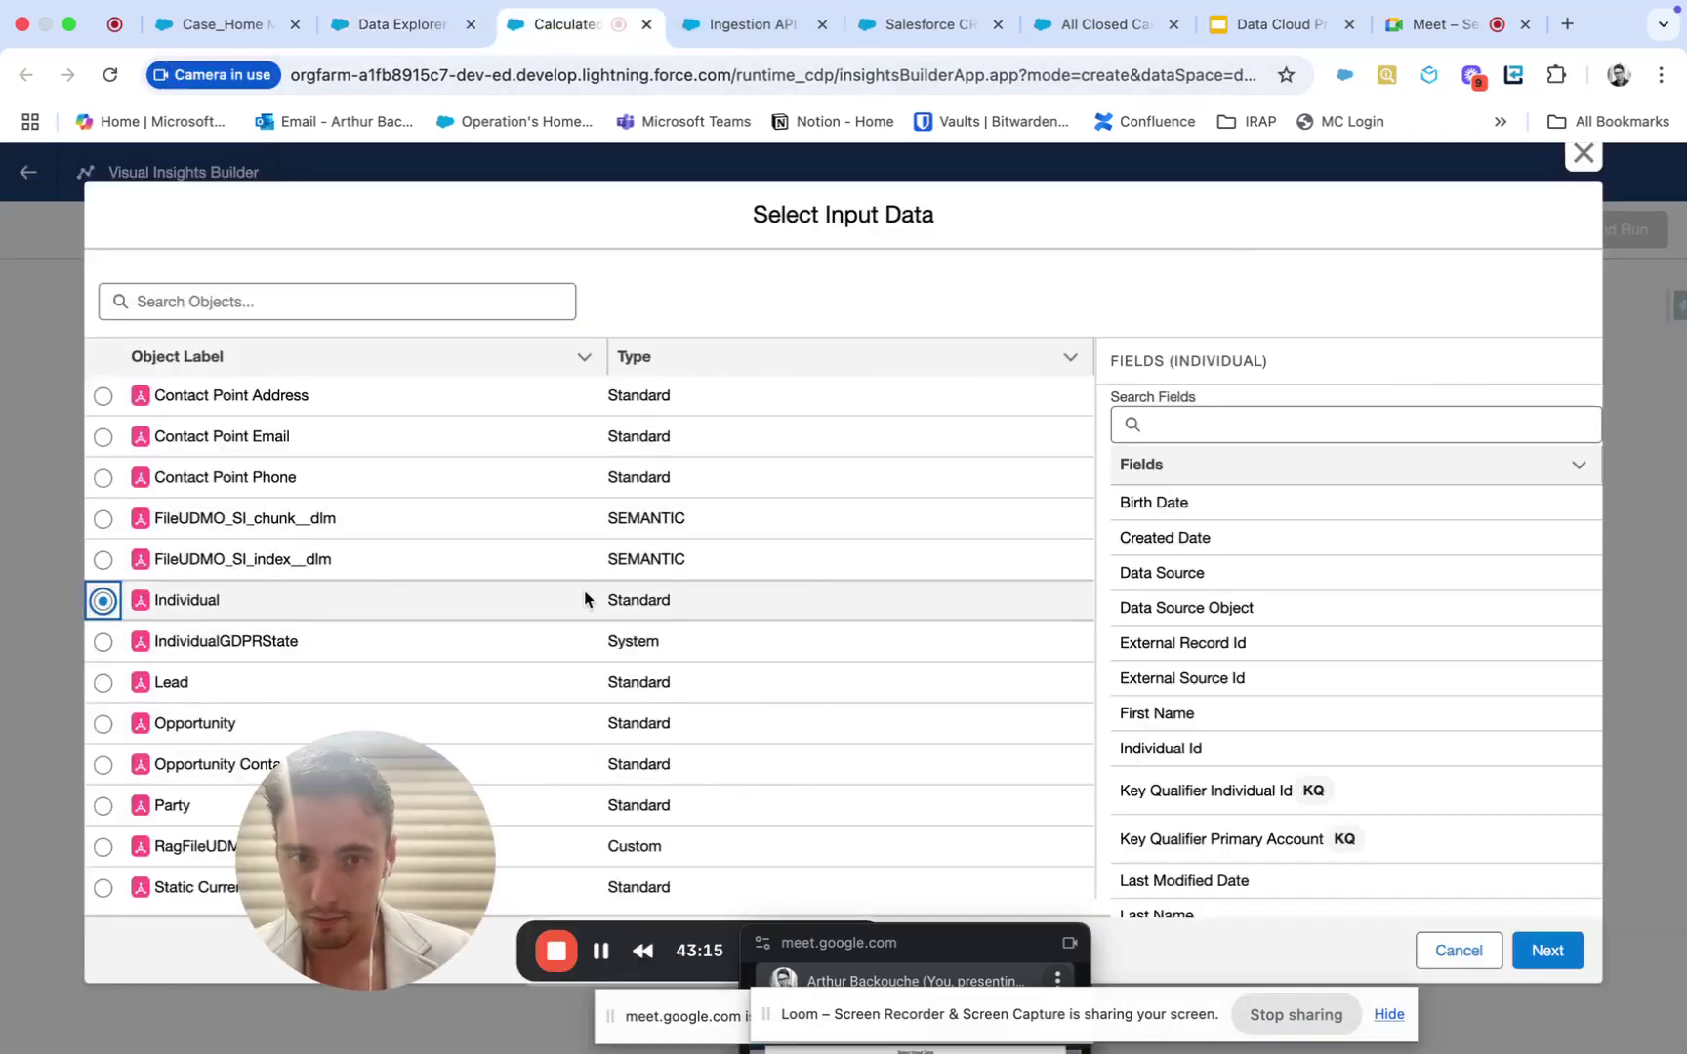
{"action": "left_click", "coordinate": [1549, 951]}
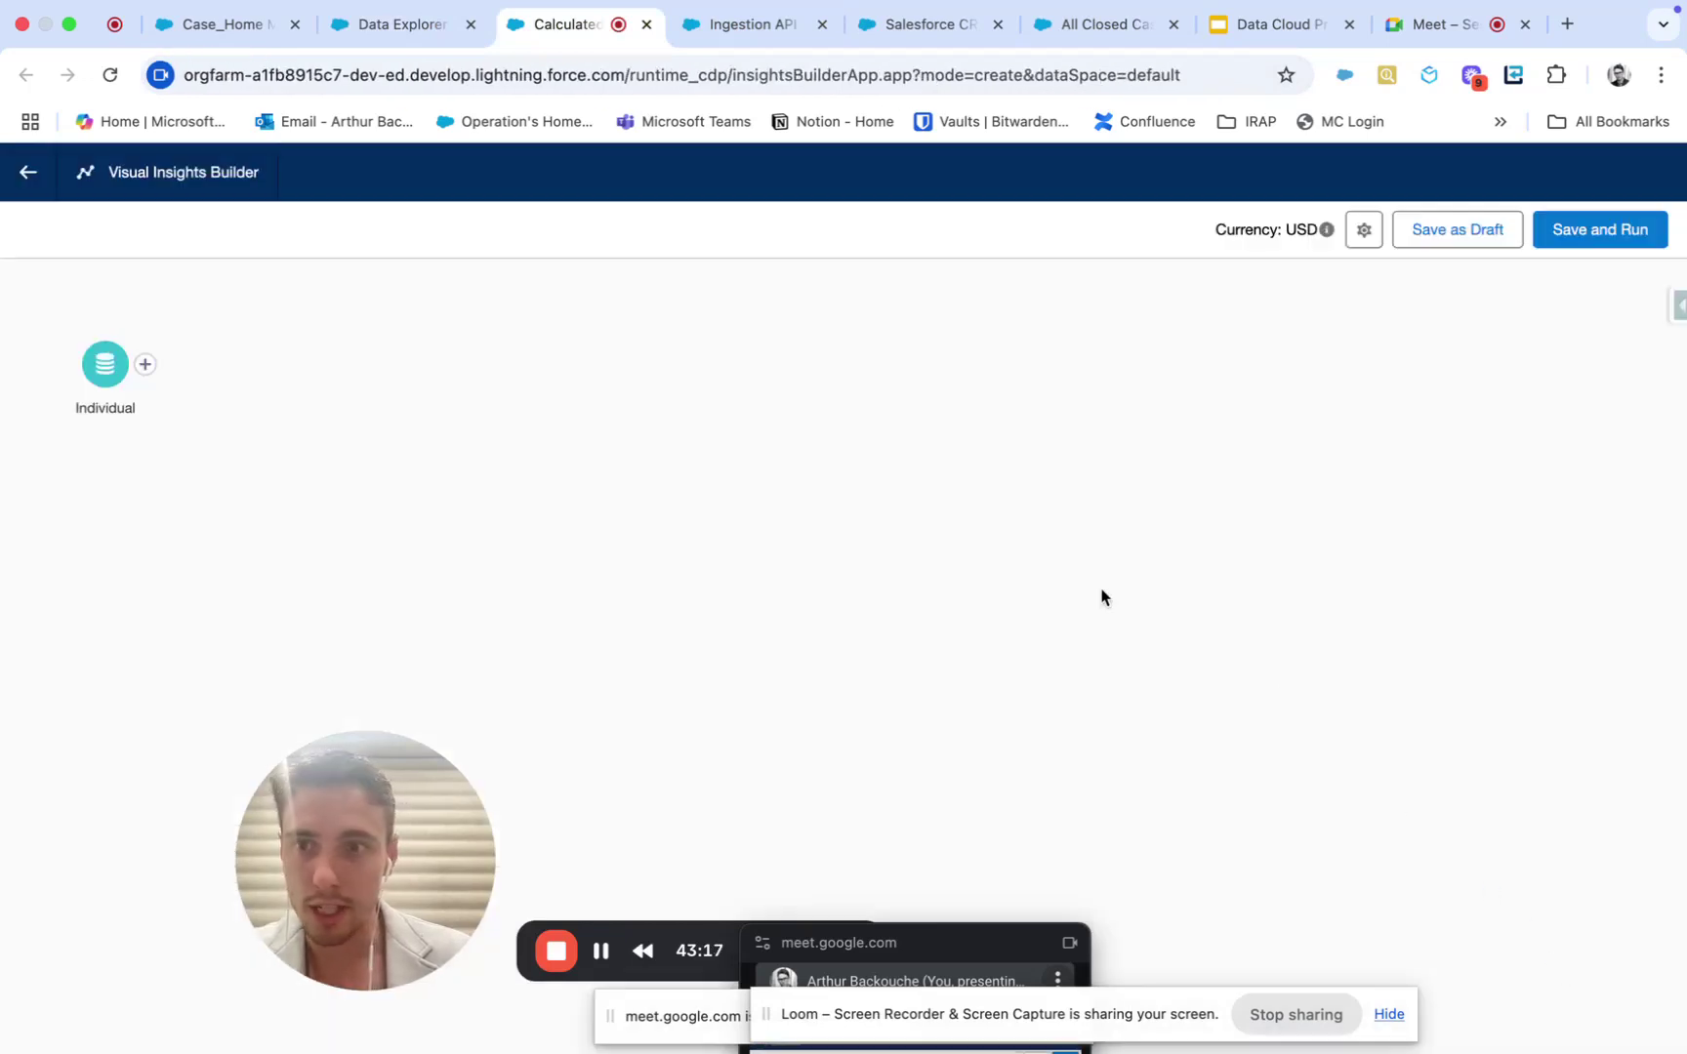
{"action": "left_click", "coordinate": [146, 367]}
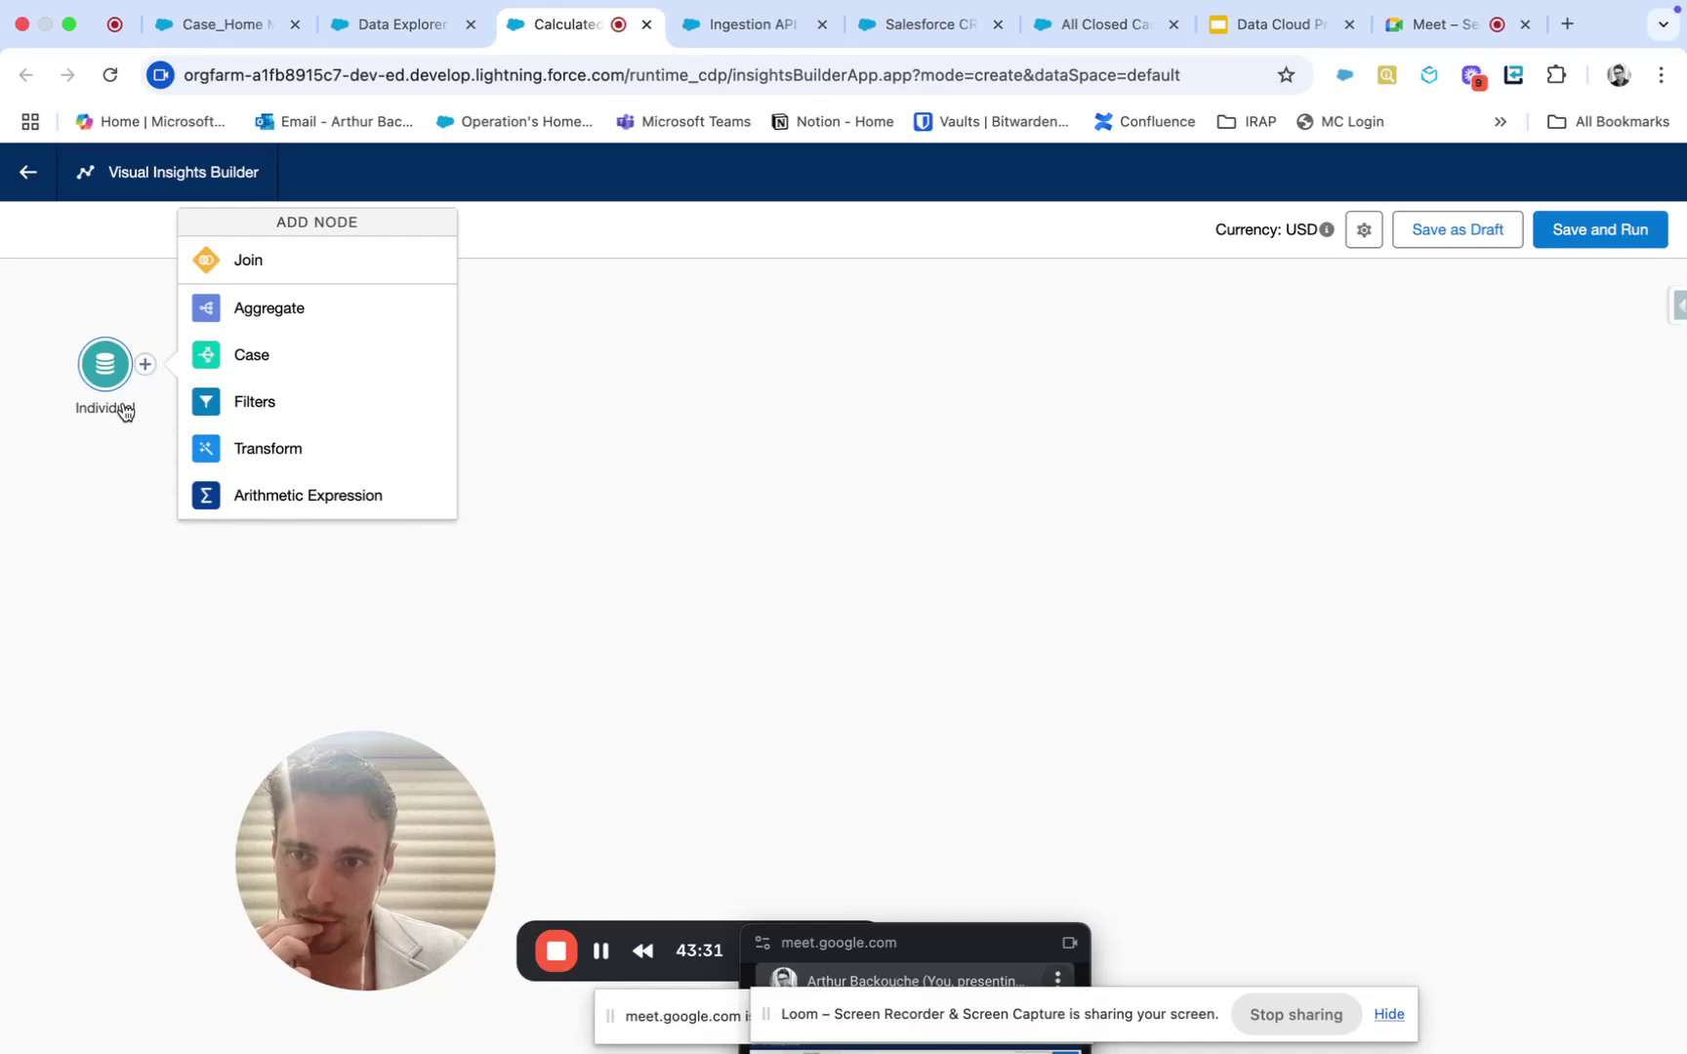
{"action": "left_click", "coordinate": [281, 448]}
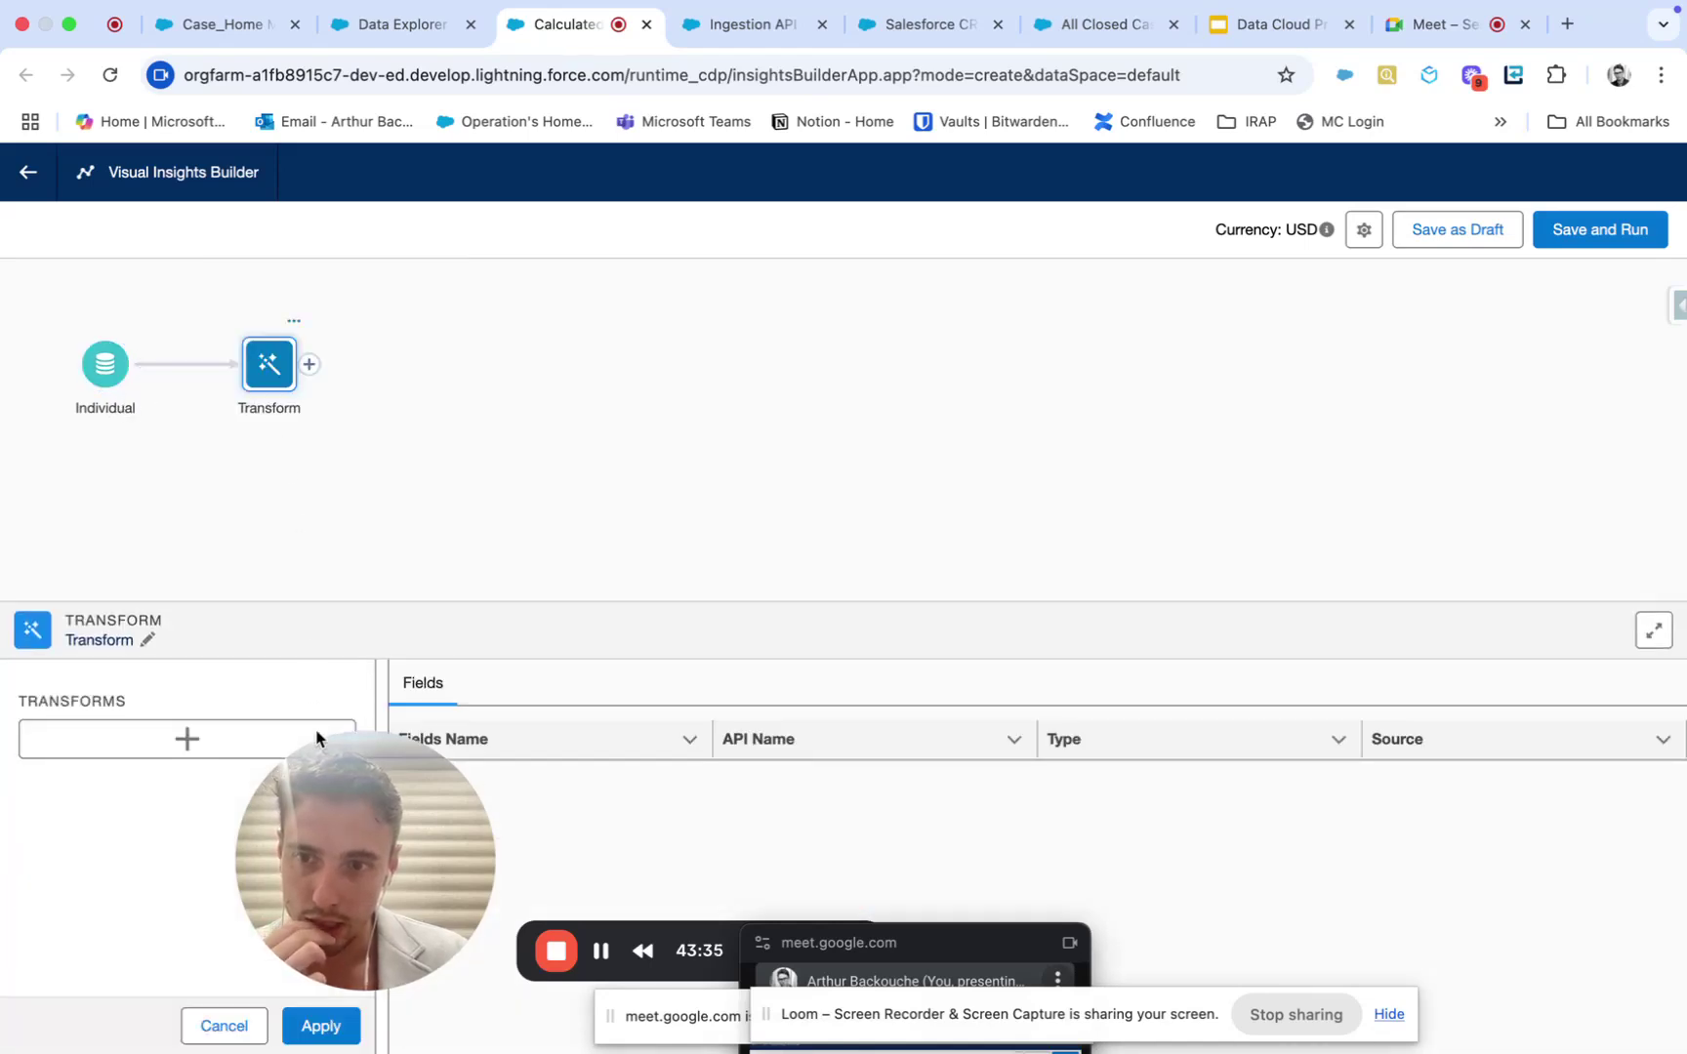
{"action": "left_click_drag", "start_coordinate": [332, 752], "coordinate": [535, 734]}
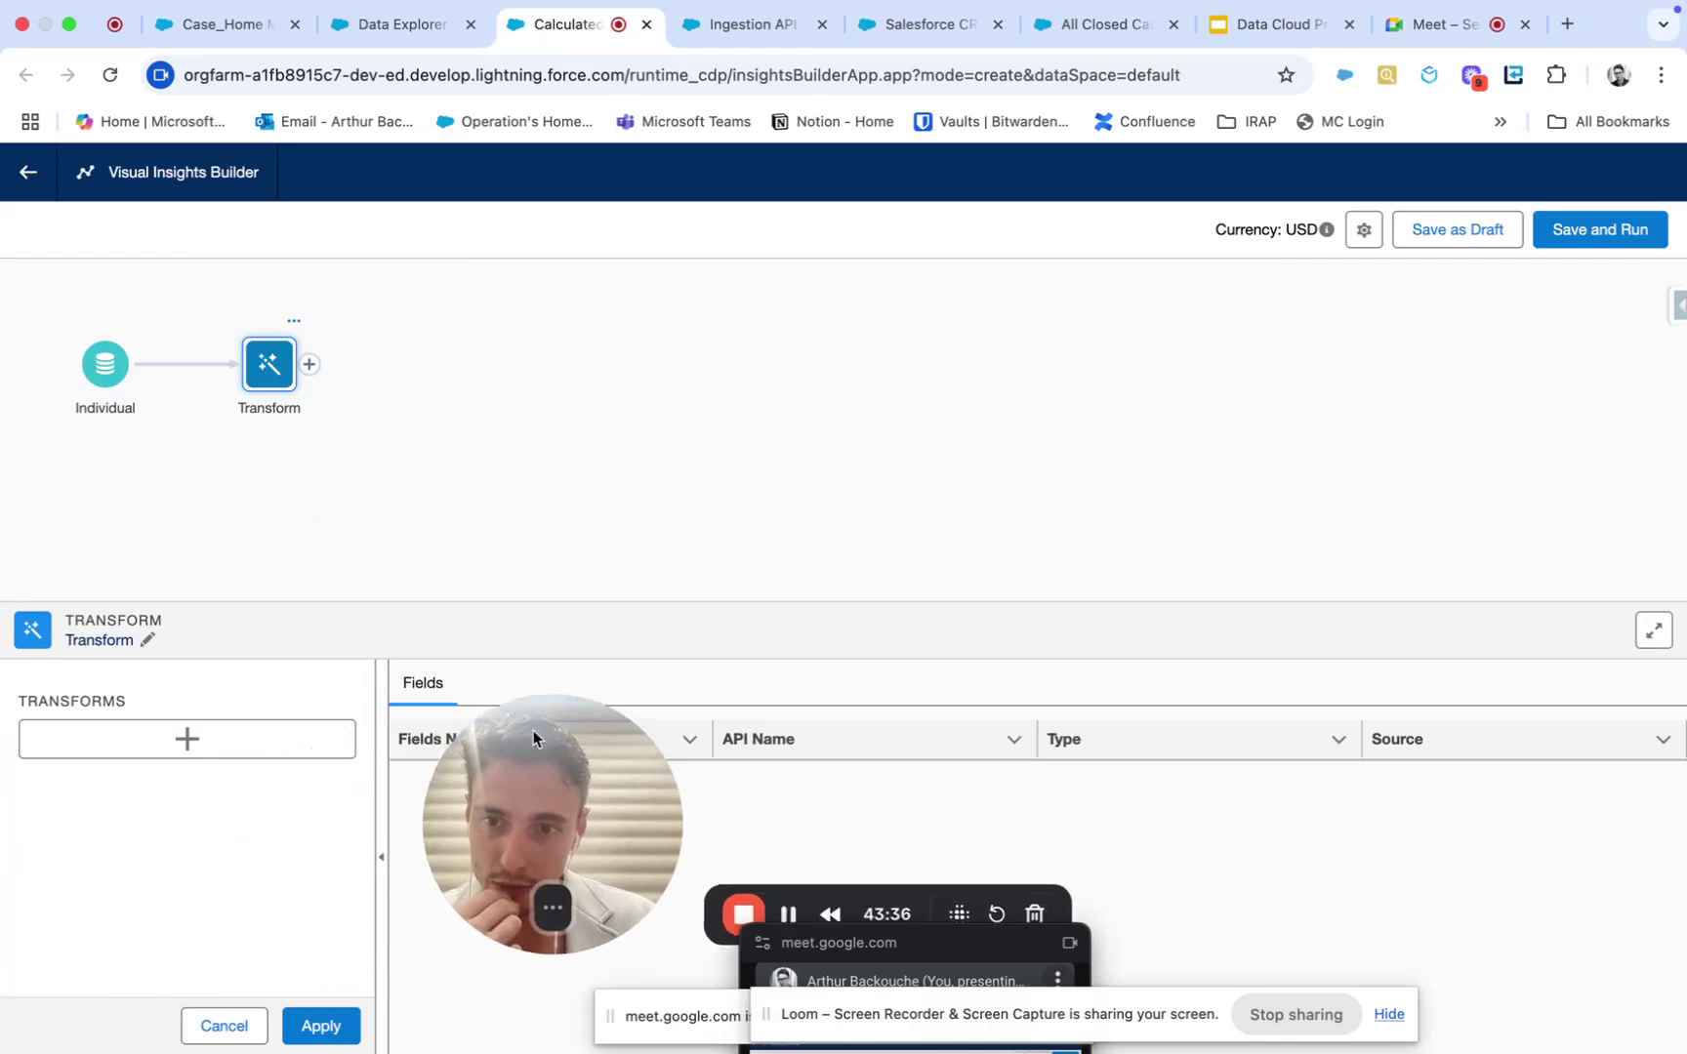
{"action": "left_click", "coordinate": [293, 321]}
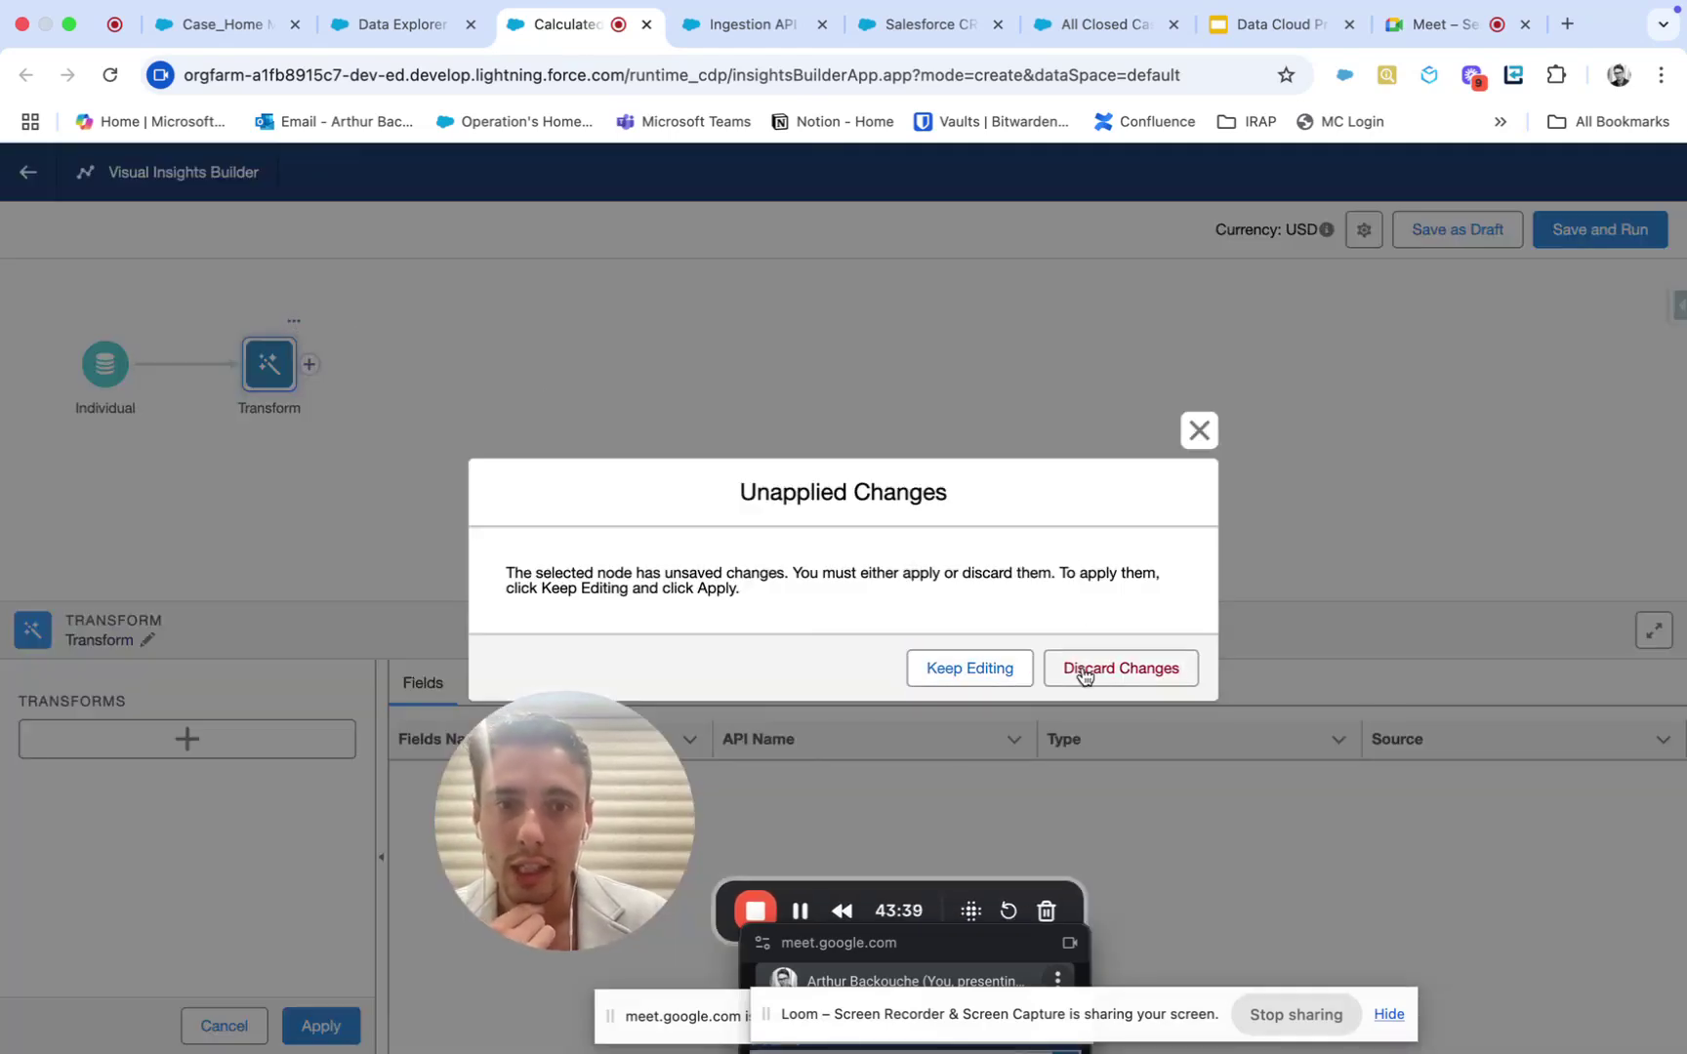
{"action": "left_click", "coordinate": [1081, 670]}
Step: Add a Filters node after the Individual input and choose Data Source Object as the field to filter on
{"action": "left_click", "coordinate": [147, 366]}
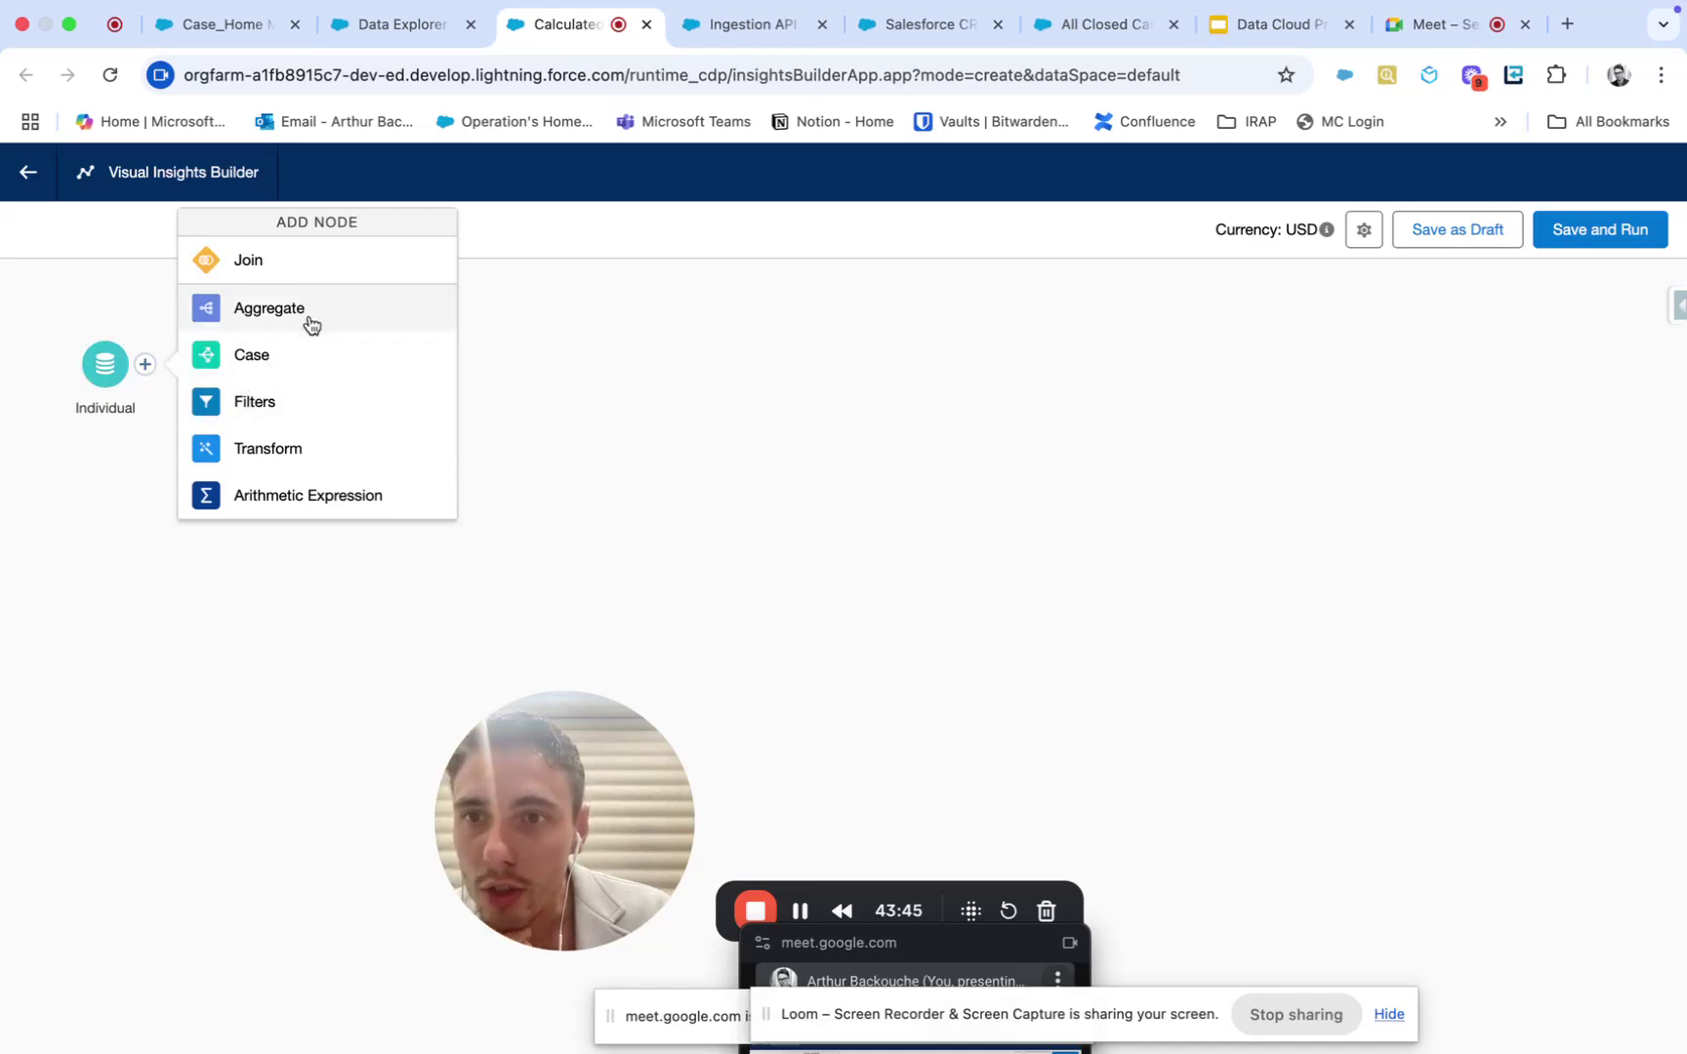
{"action": "left_click", "coordinate": [314, 408]}
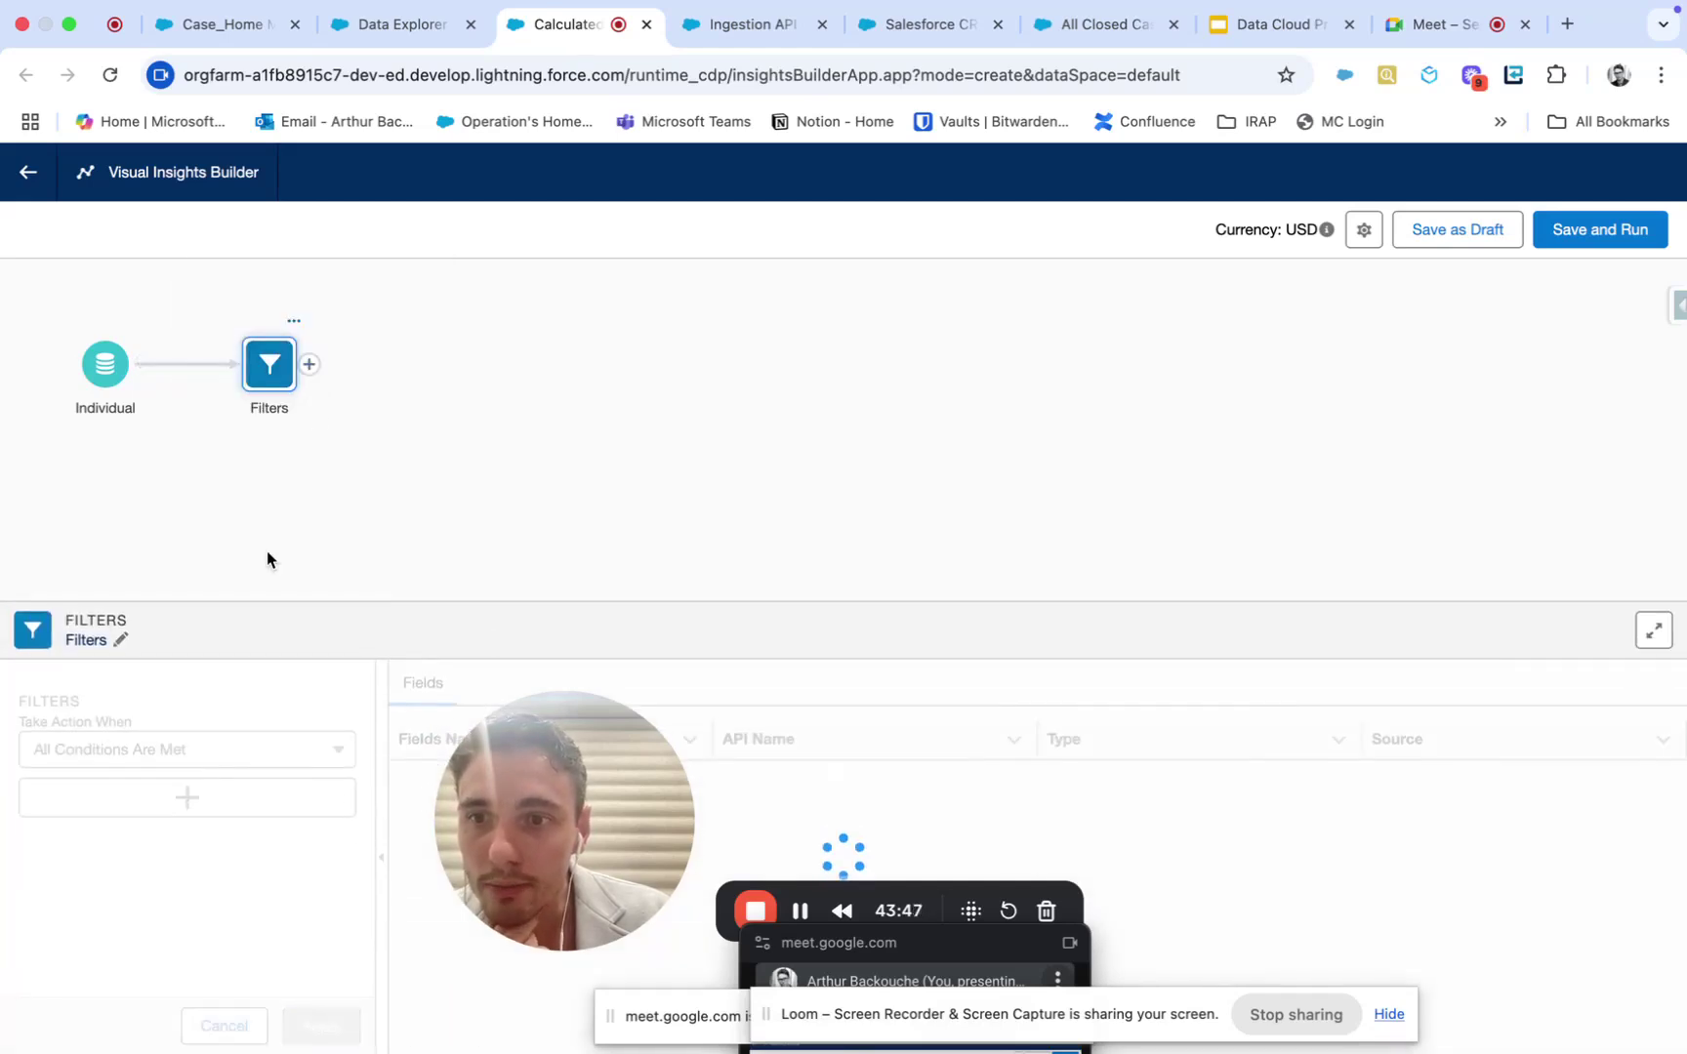
{"action": "left_click", "coordinate": [188, 798]}
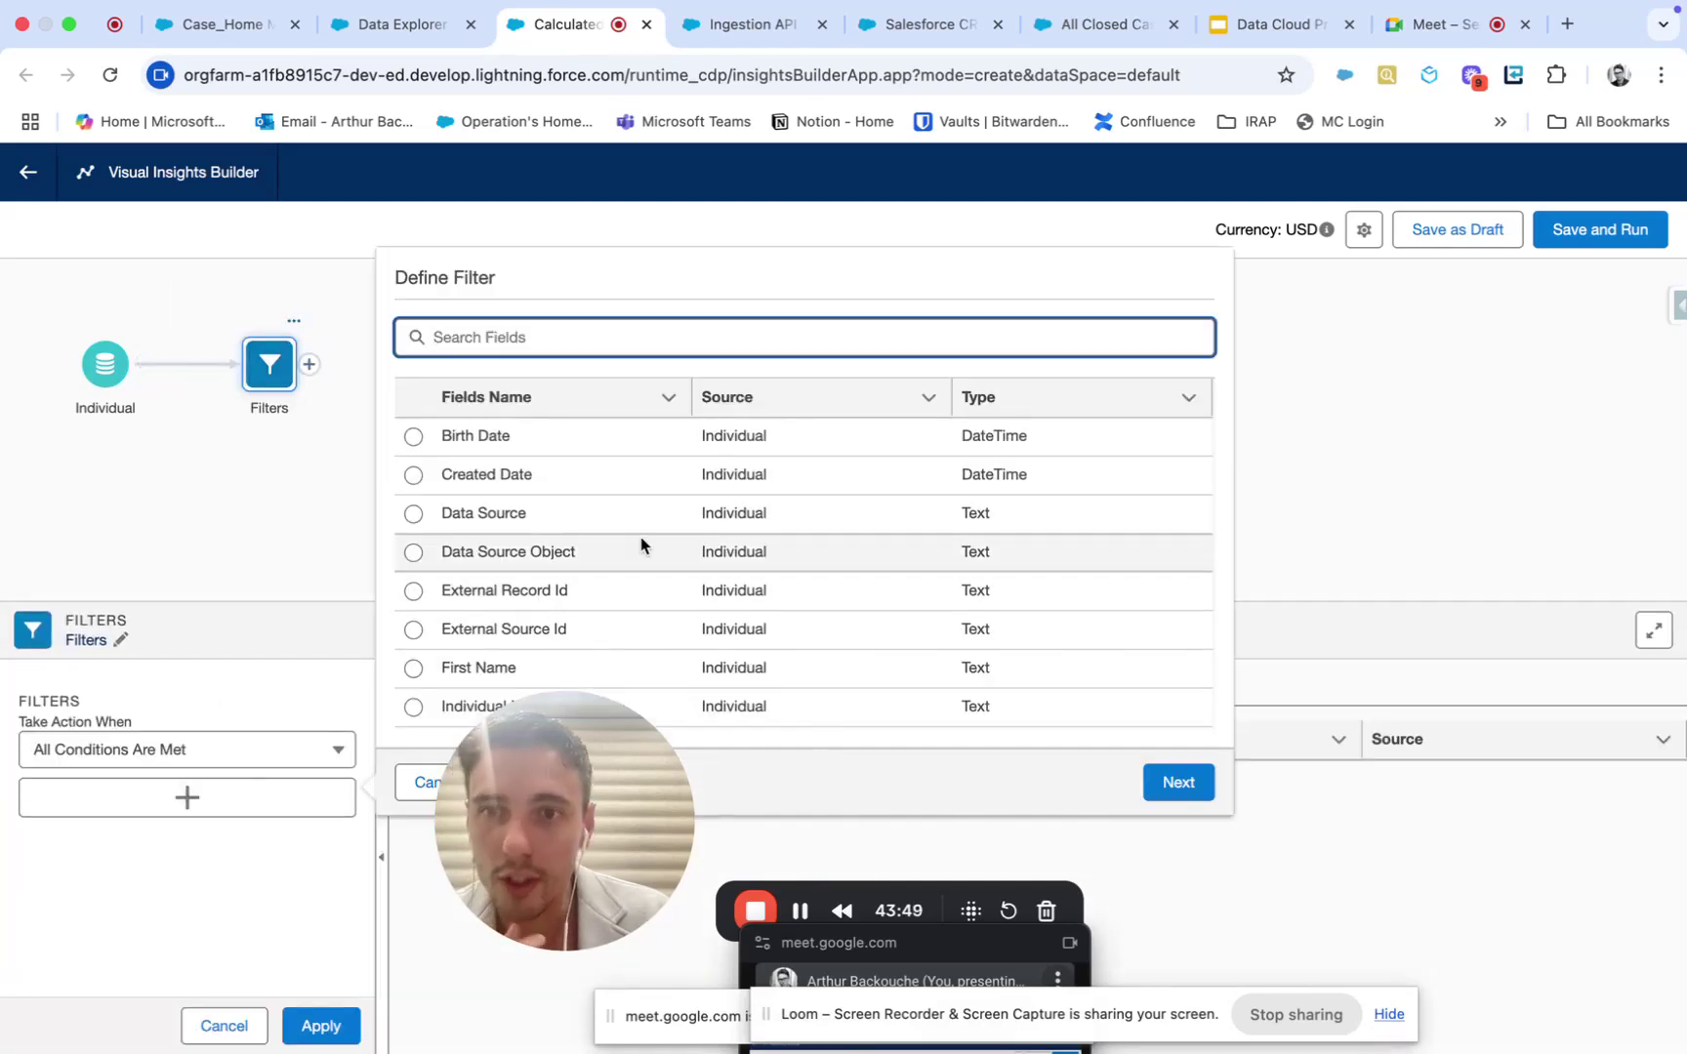
{"action": "scroll", "coordinate": [547, 509], "scroll_direction": "down", "scroll_amount": 3}
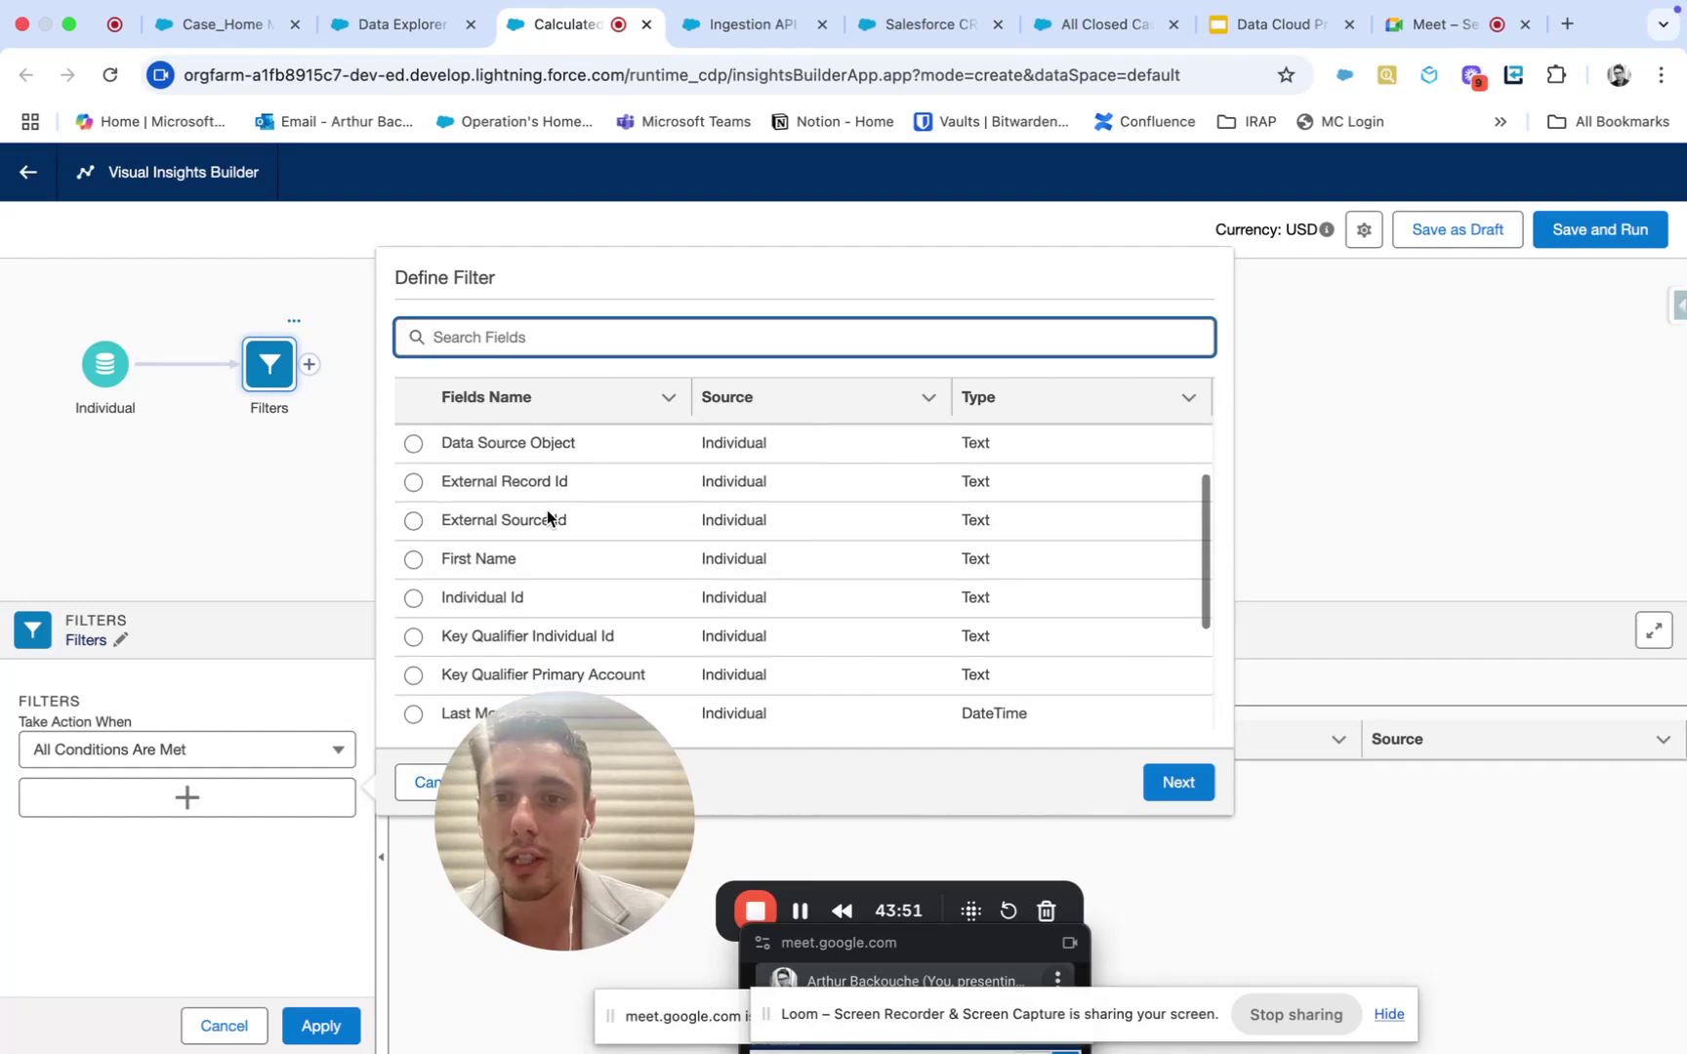
{"action": "left_click", "coordinate": [382, 35]}
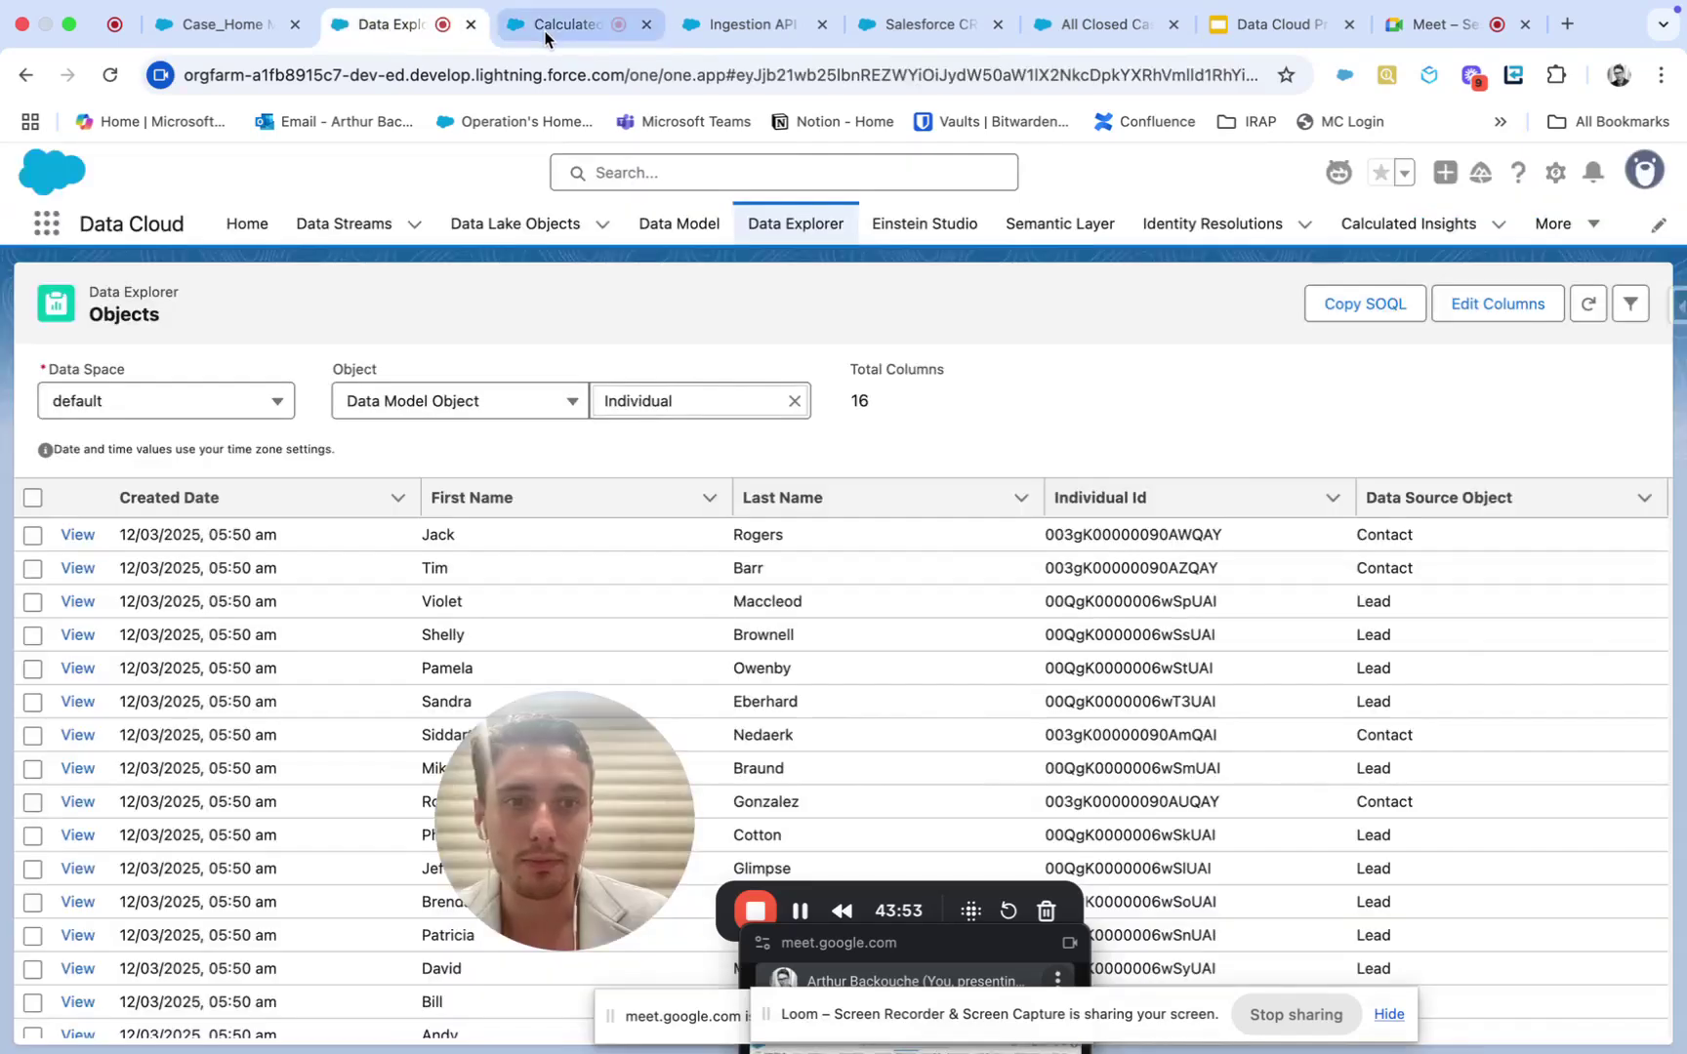
{"action": "left_click", "coordinate": [552, 25]}
{"action": "type", "text": "dat"}
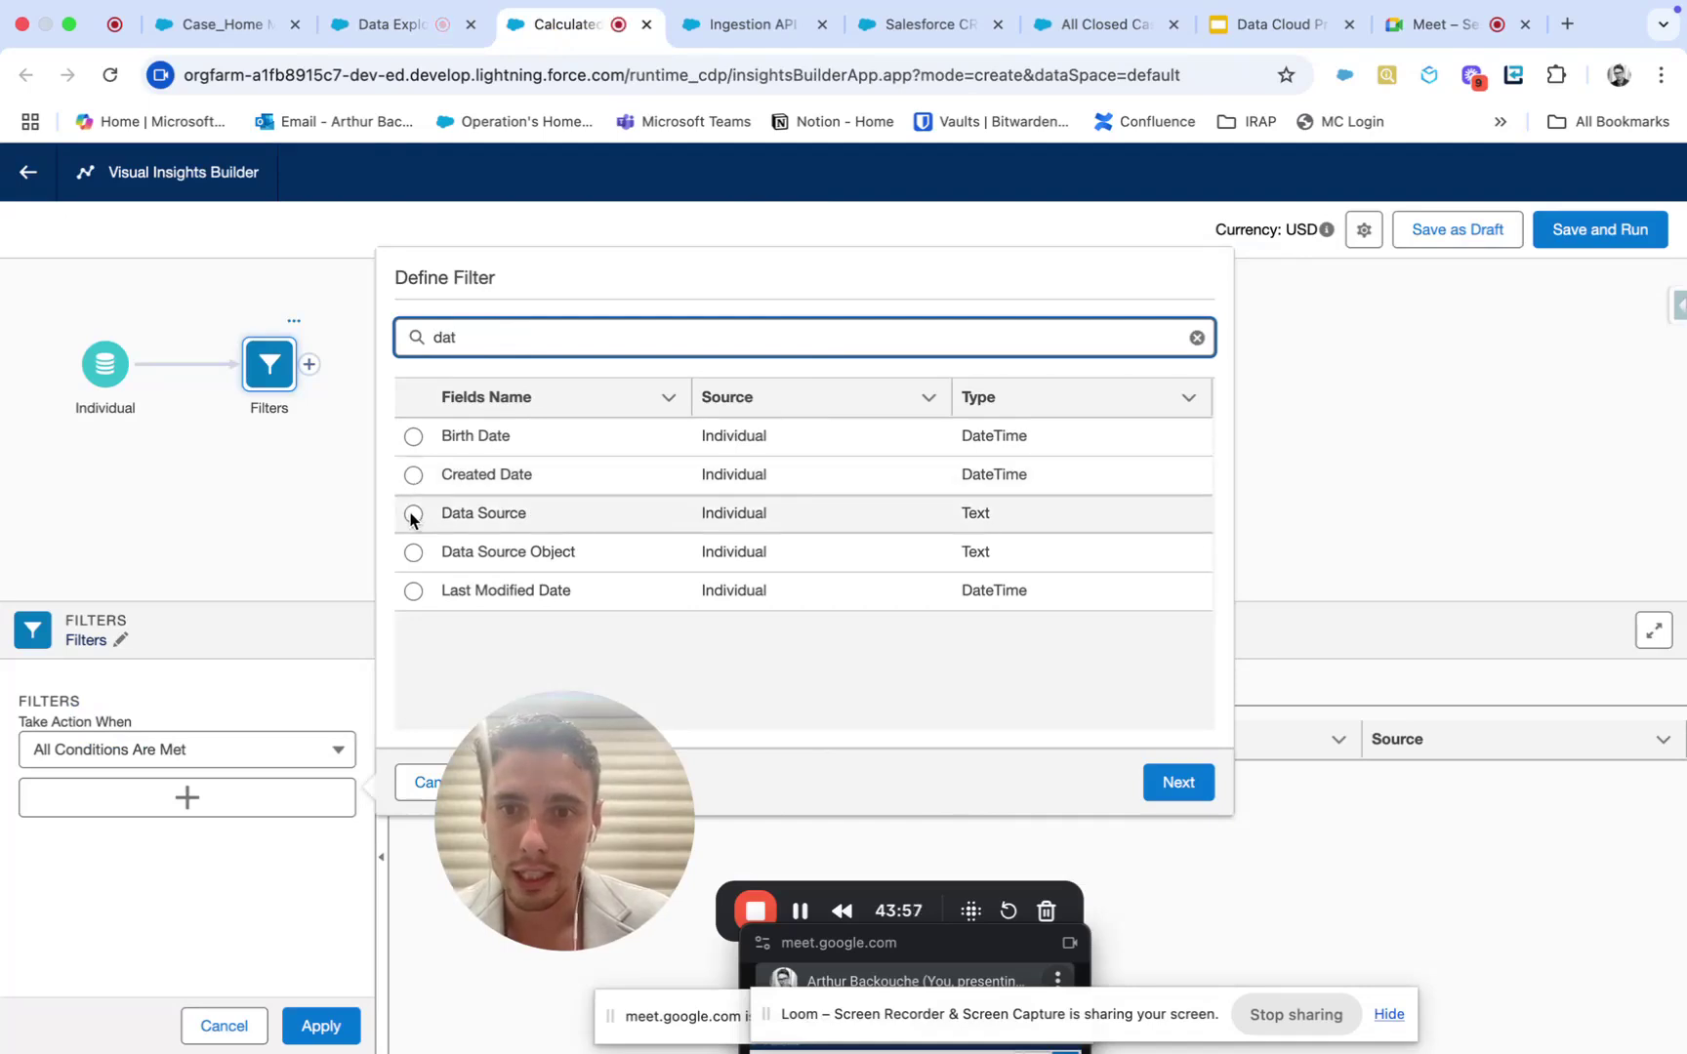
{"action": "left_click", "coordinate": [414, 552]}
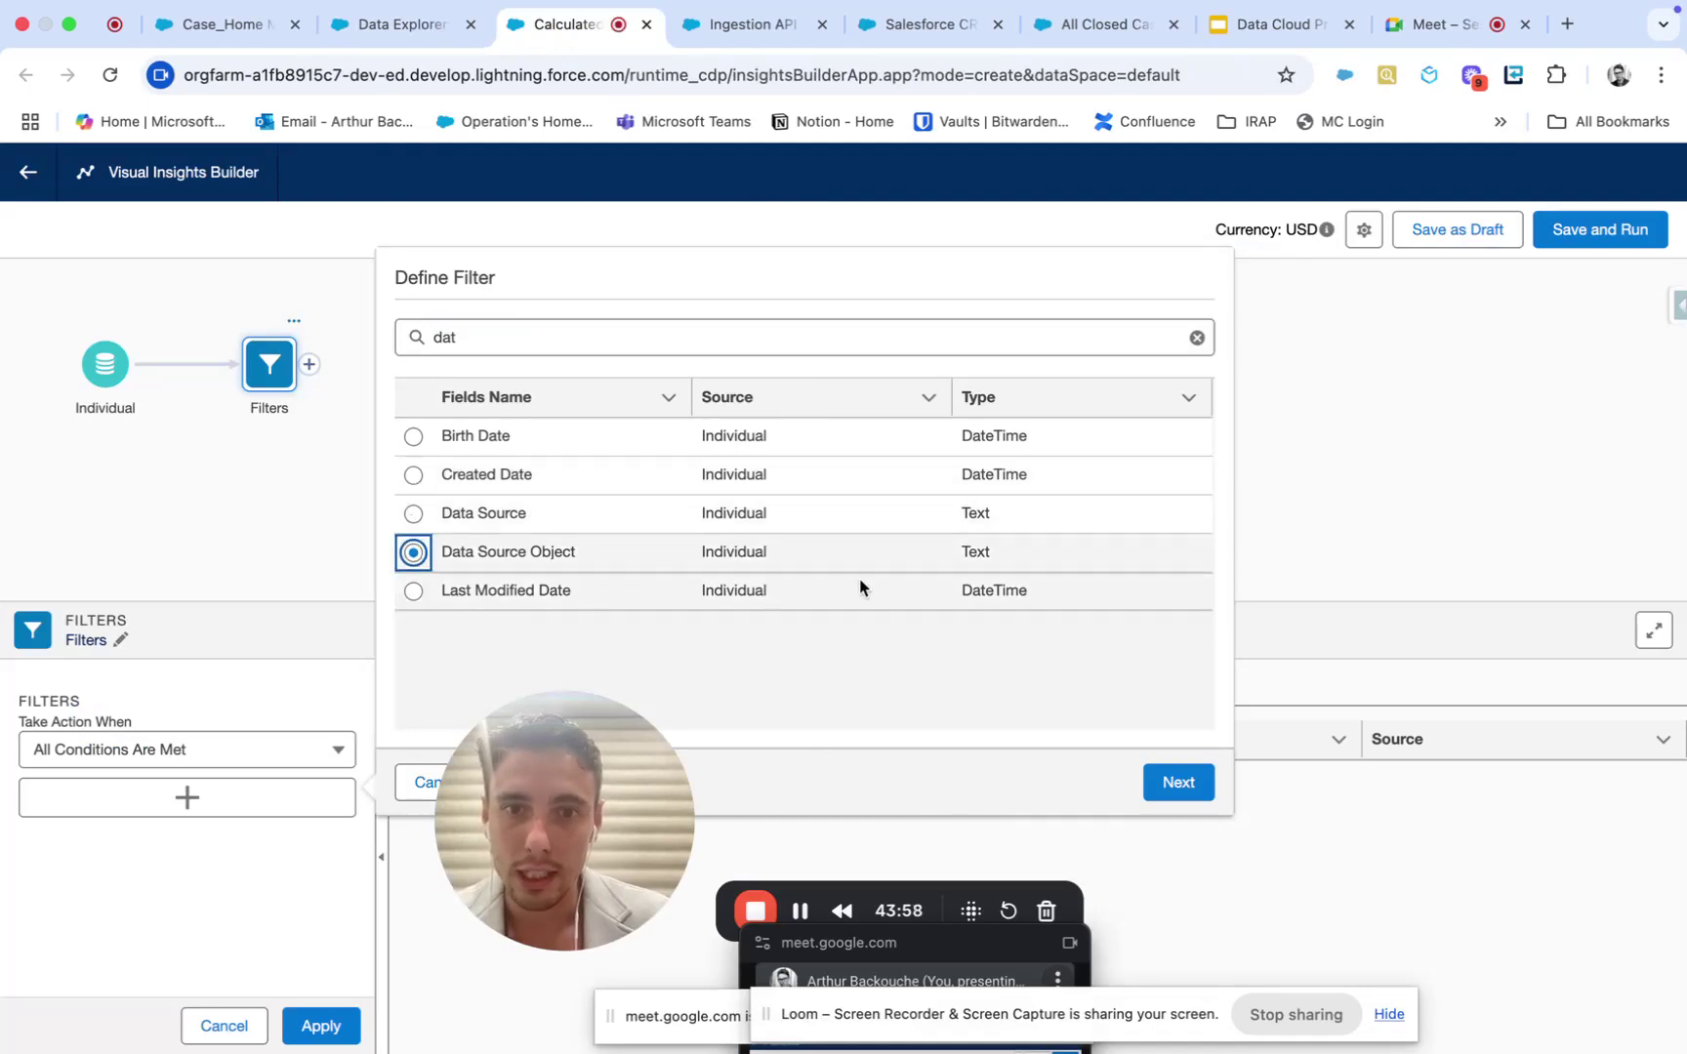
{"action": "left_click", "coordinate": [1169, 791]}
Step: Define the Data Source Object filter as equal to Lead and apply it to the Filters node
{"action": "left_click", "coordinate": [842, 381]}
{"action": "left_click", "coordinate": [807, 414]}
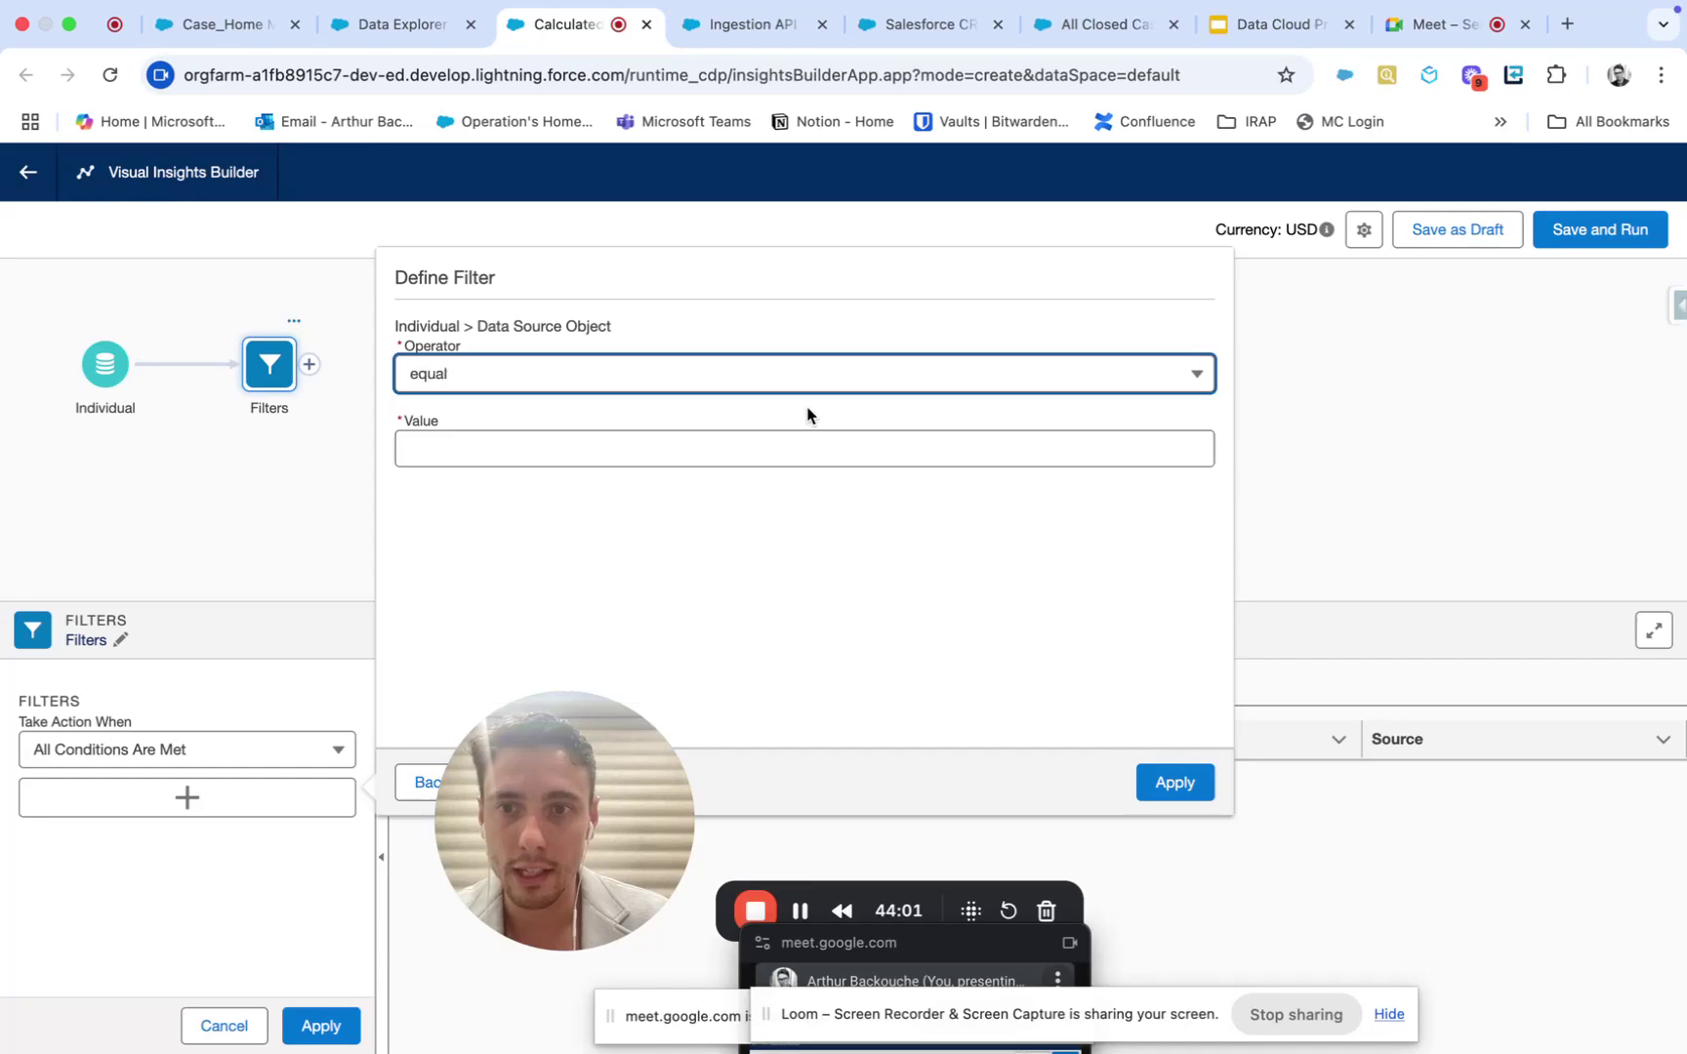
{"action": "left_click", "coordinate": [837, 455]}
{"action": "left_click", "coordinate": [428, 29]}
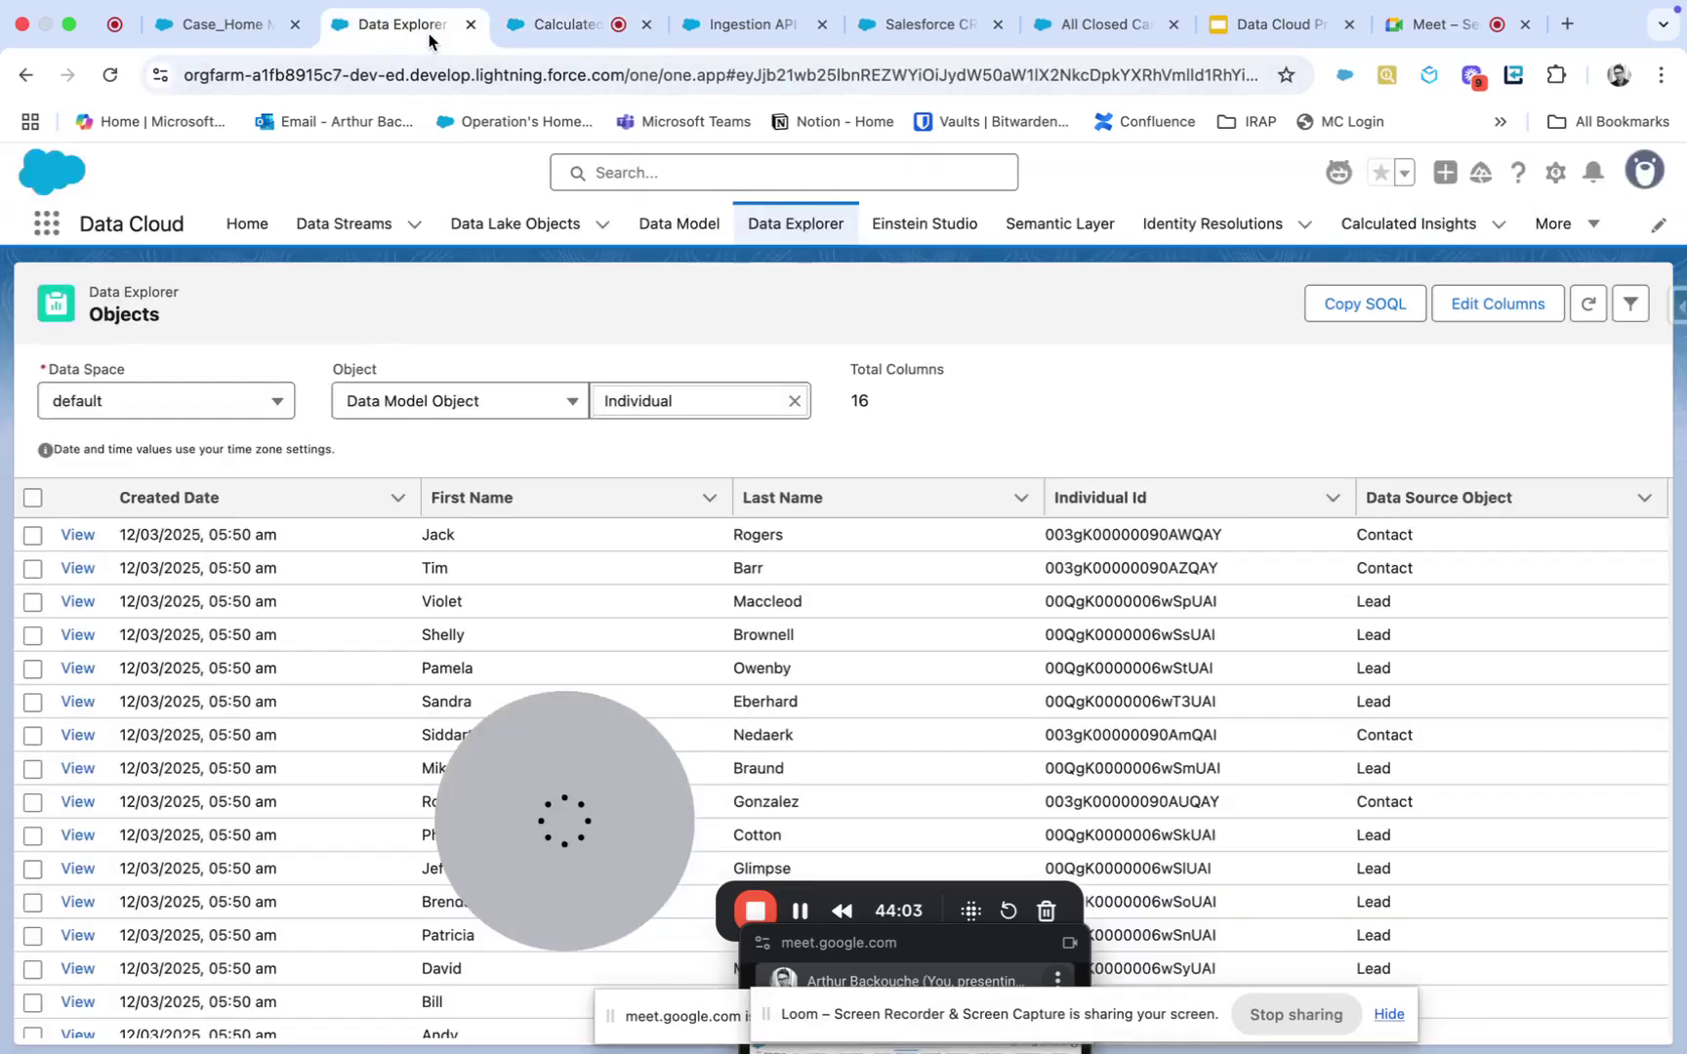
{"action": "left_click", "coordinate": [564, 25]}
{"action": "type", "text": "Lead"}
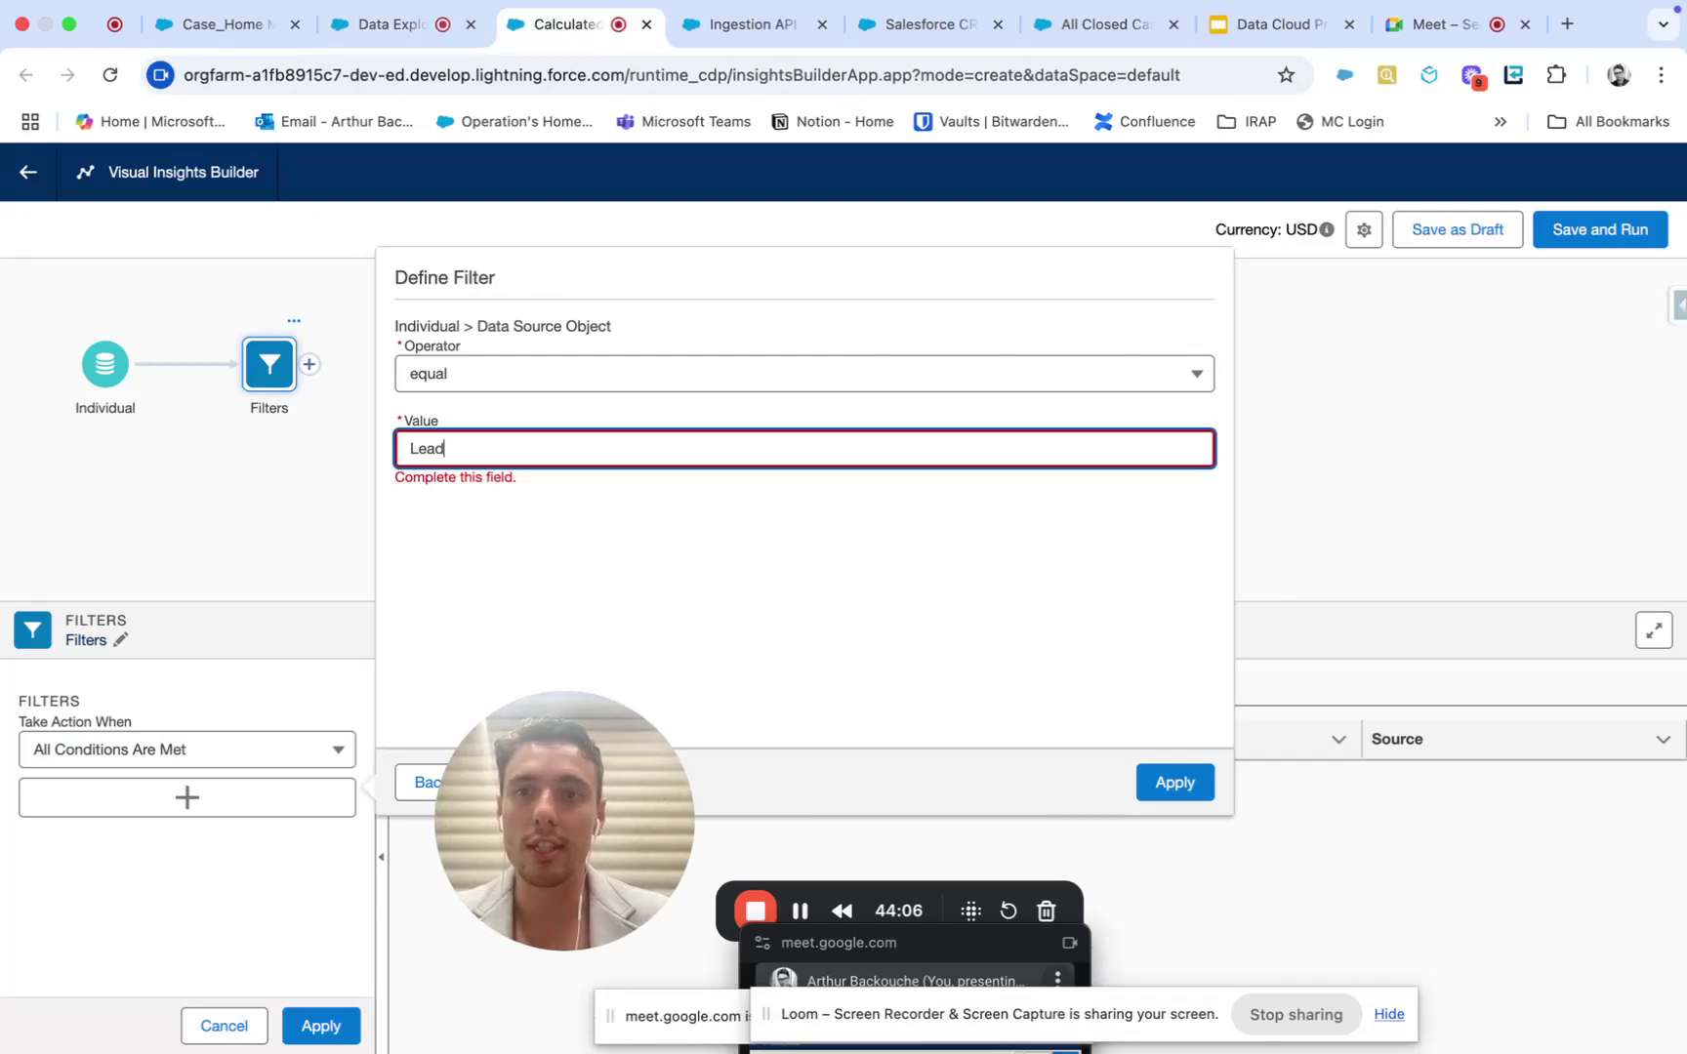
{"action": "left_click", "coordinate": [790, 591]}
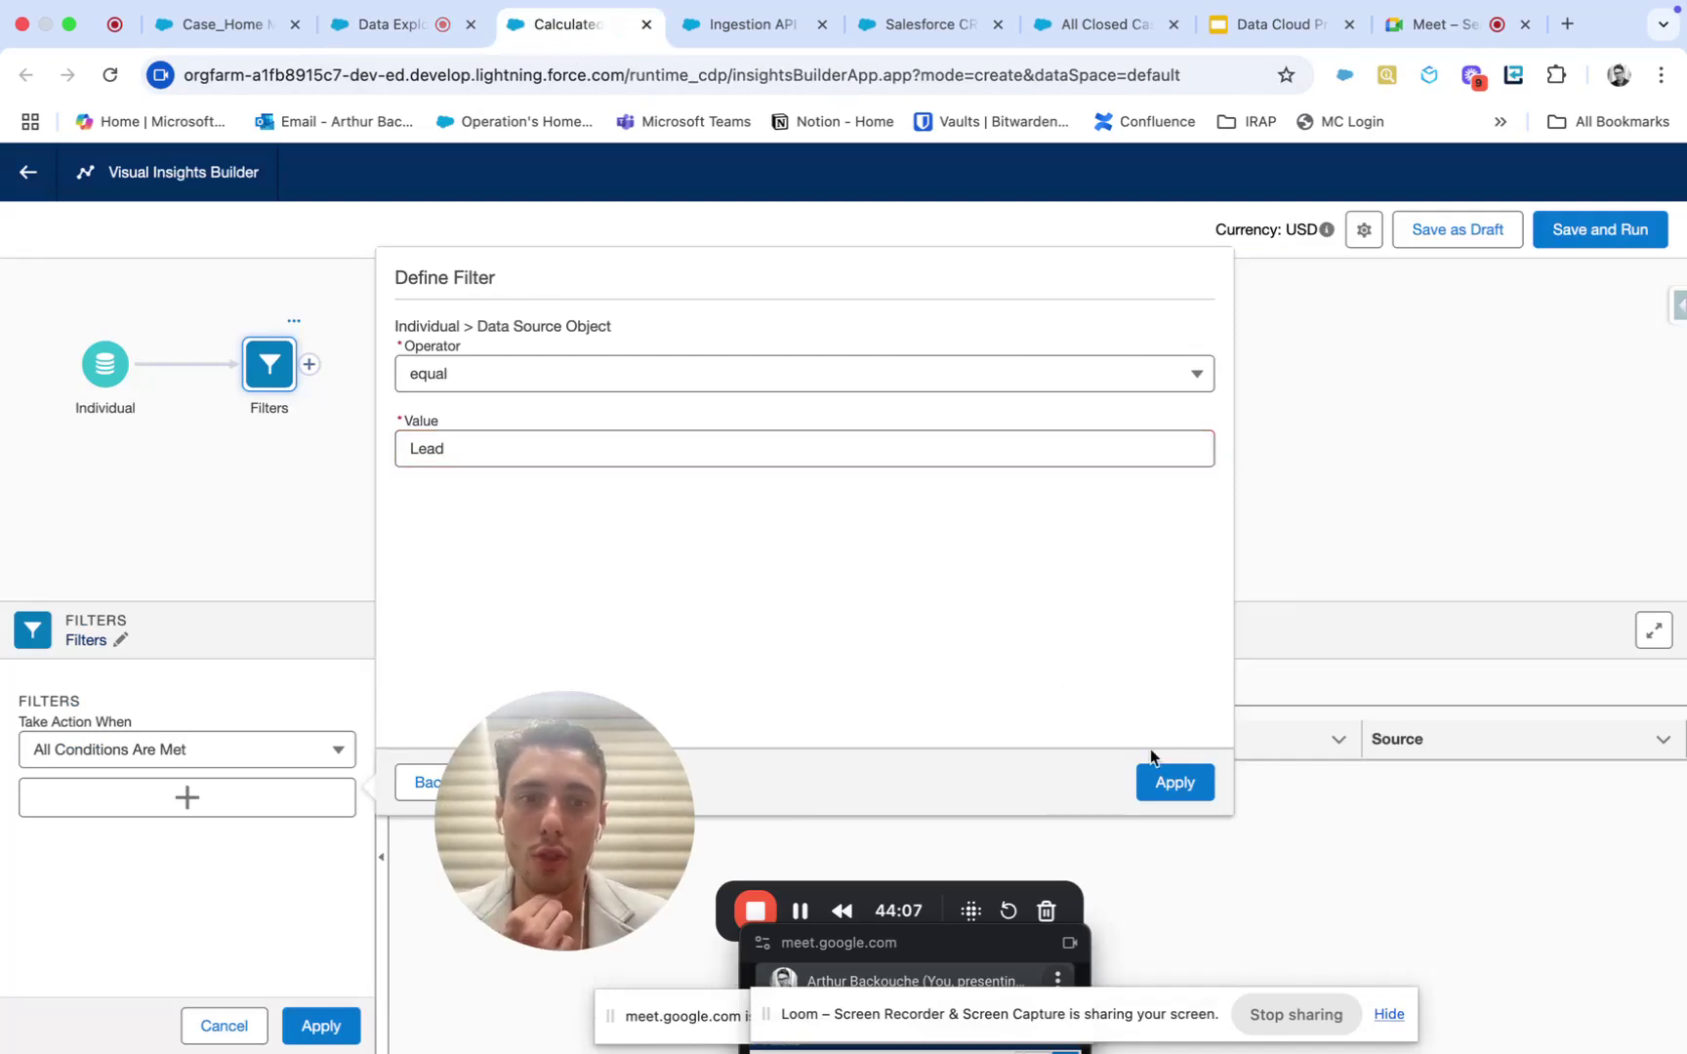
{"action": "left_click", "coordinate": [1174, 782]}
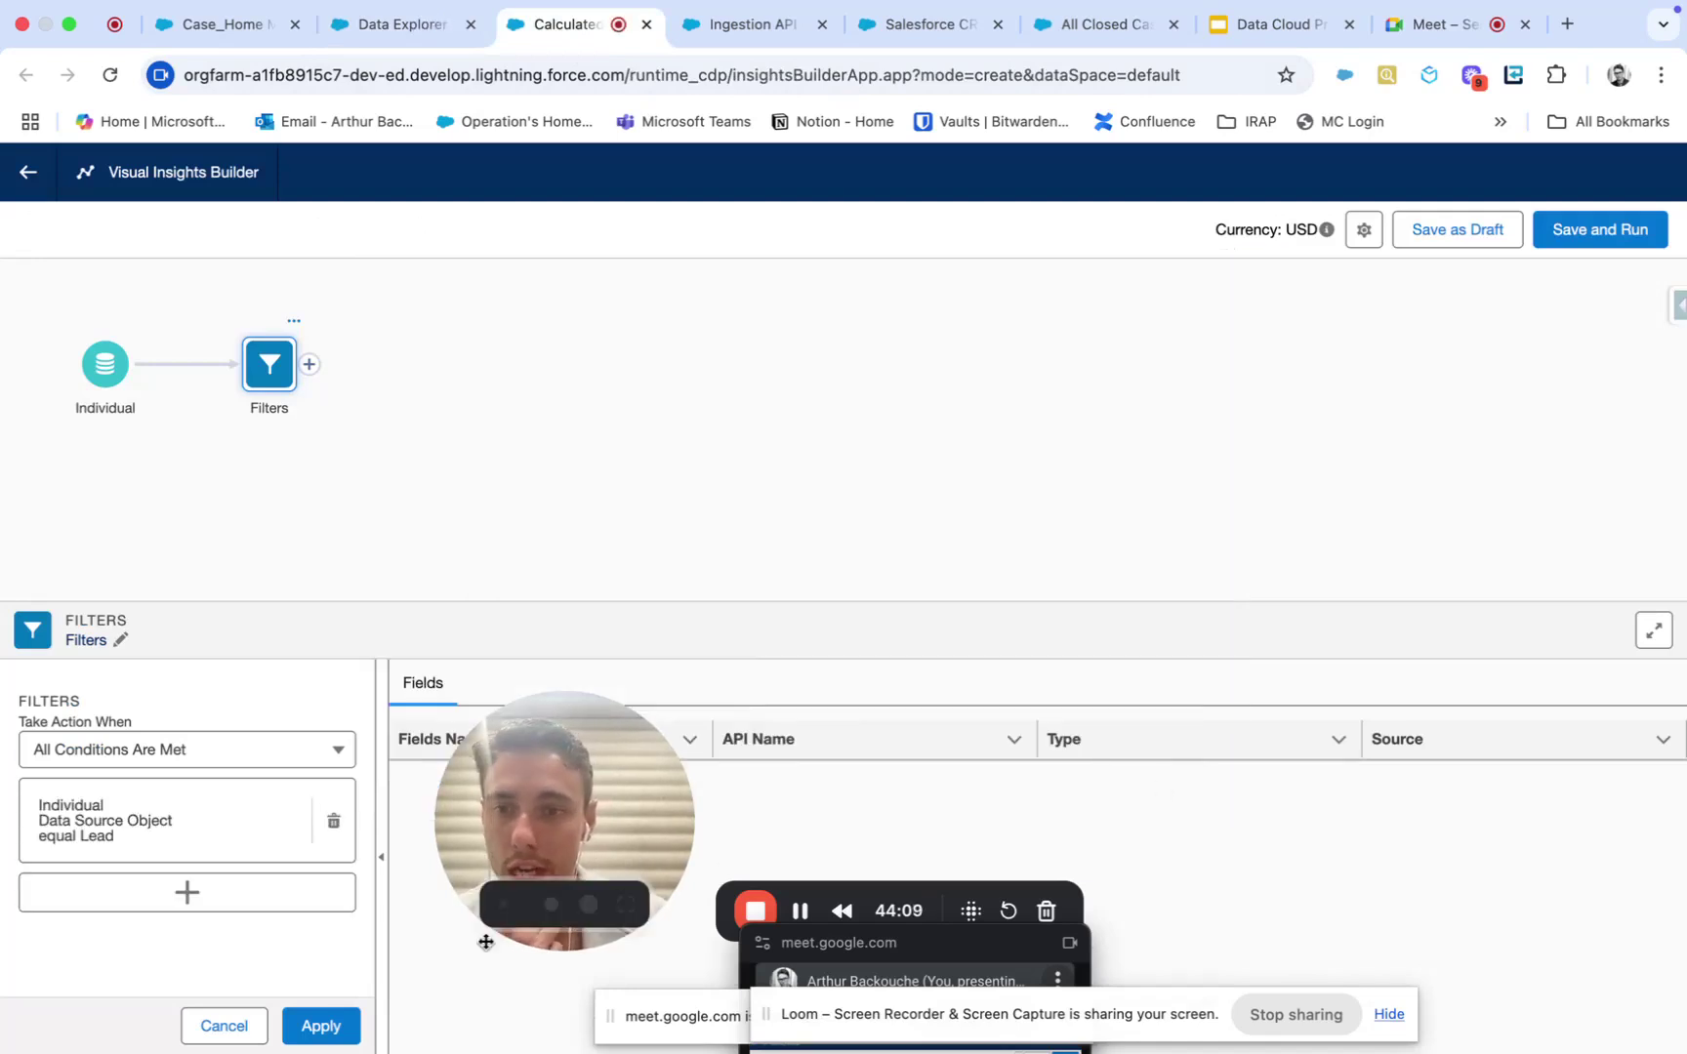
{"action": "left_click", "coordinate": [335, 1037]}
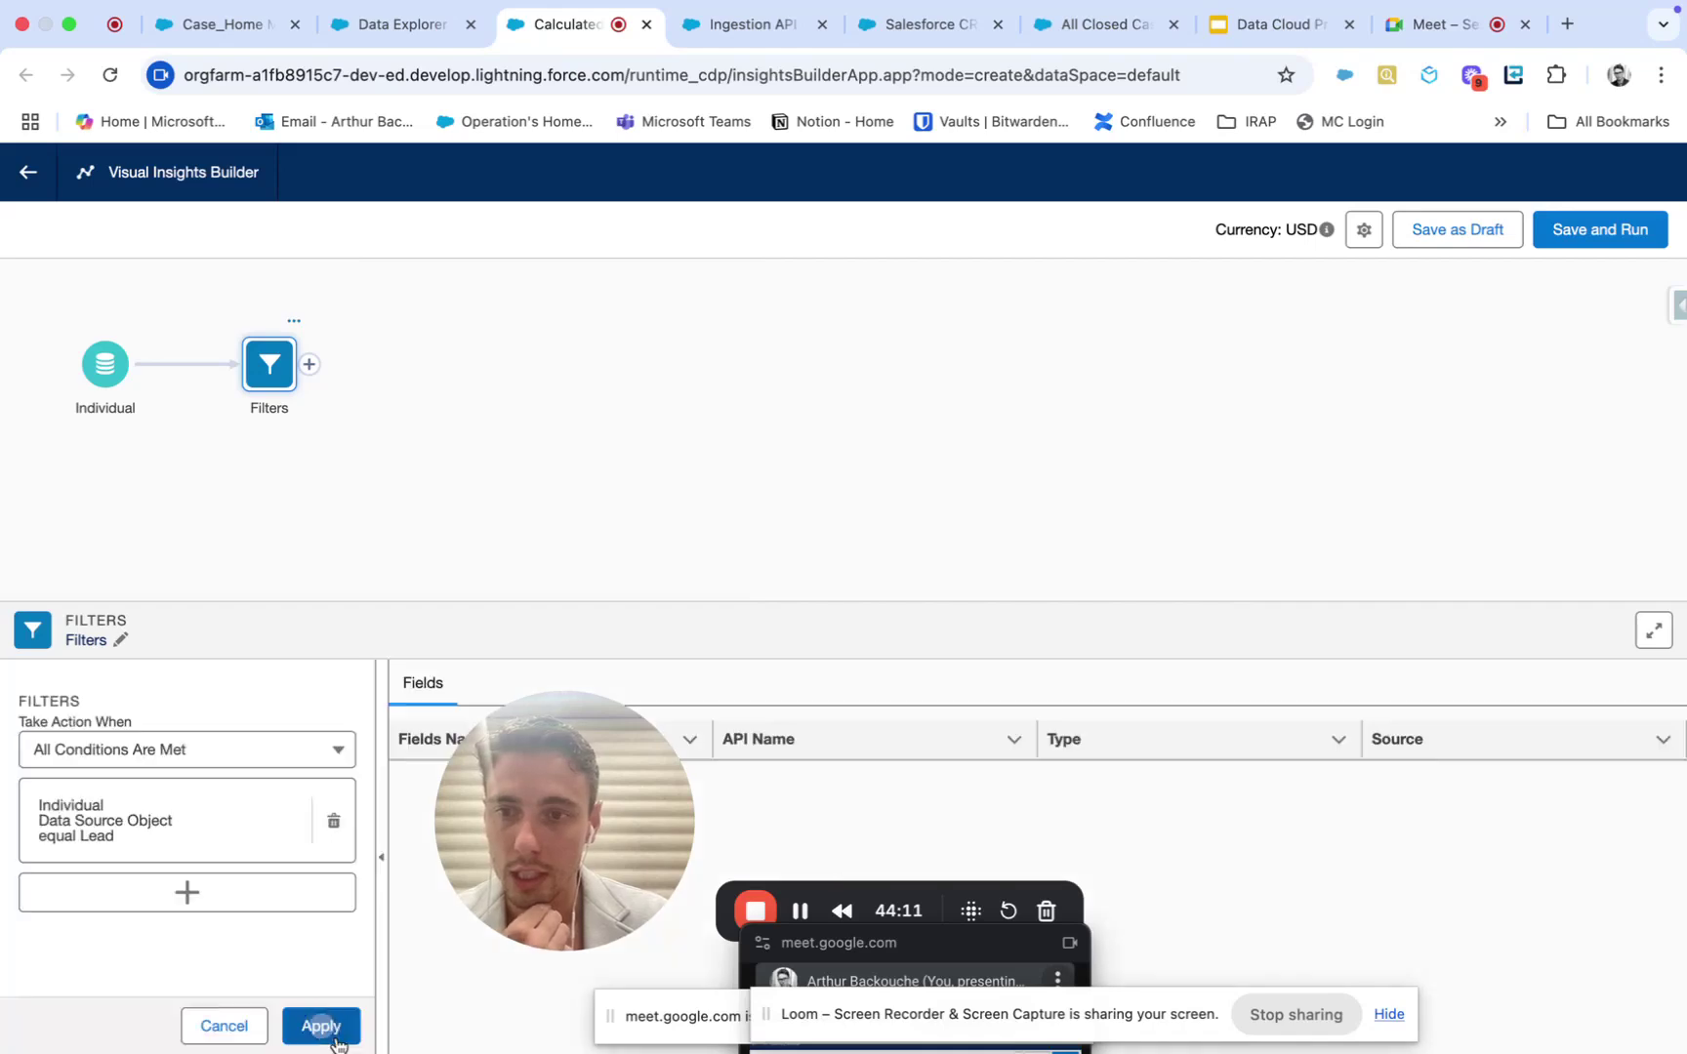
{"action": "left_click_drag", "start_coordinate": [547, 826], "coordinate": [1098, 754]}
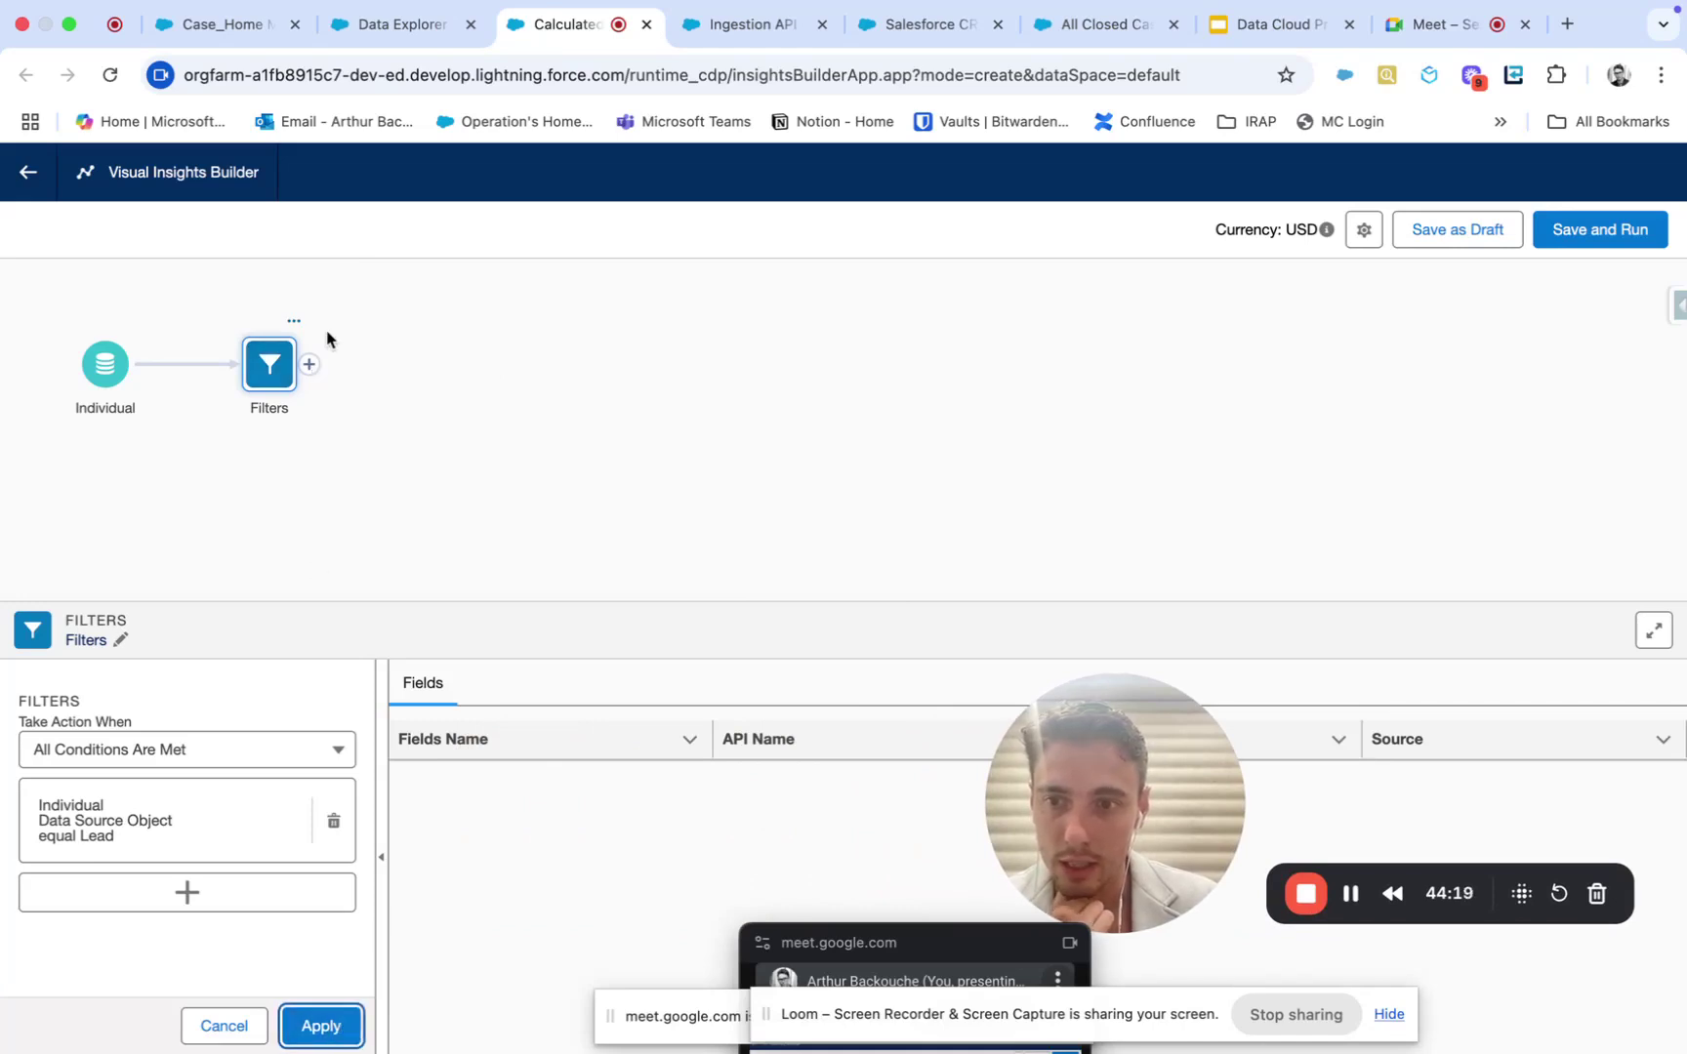
Step: Add an Arithmetic Expression node after the Filters node and begin defining a new expression
{"action": "left_click", "coordinate": [309, 364]}
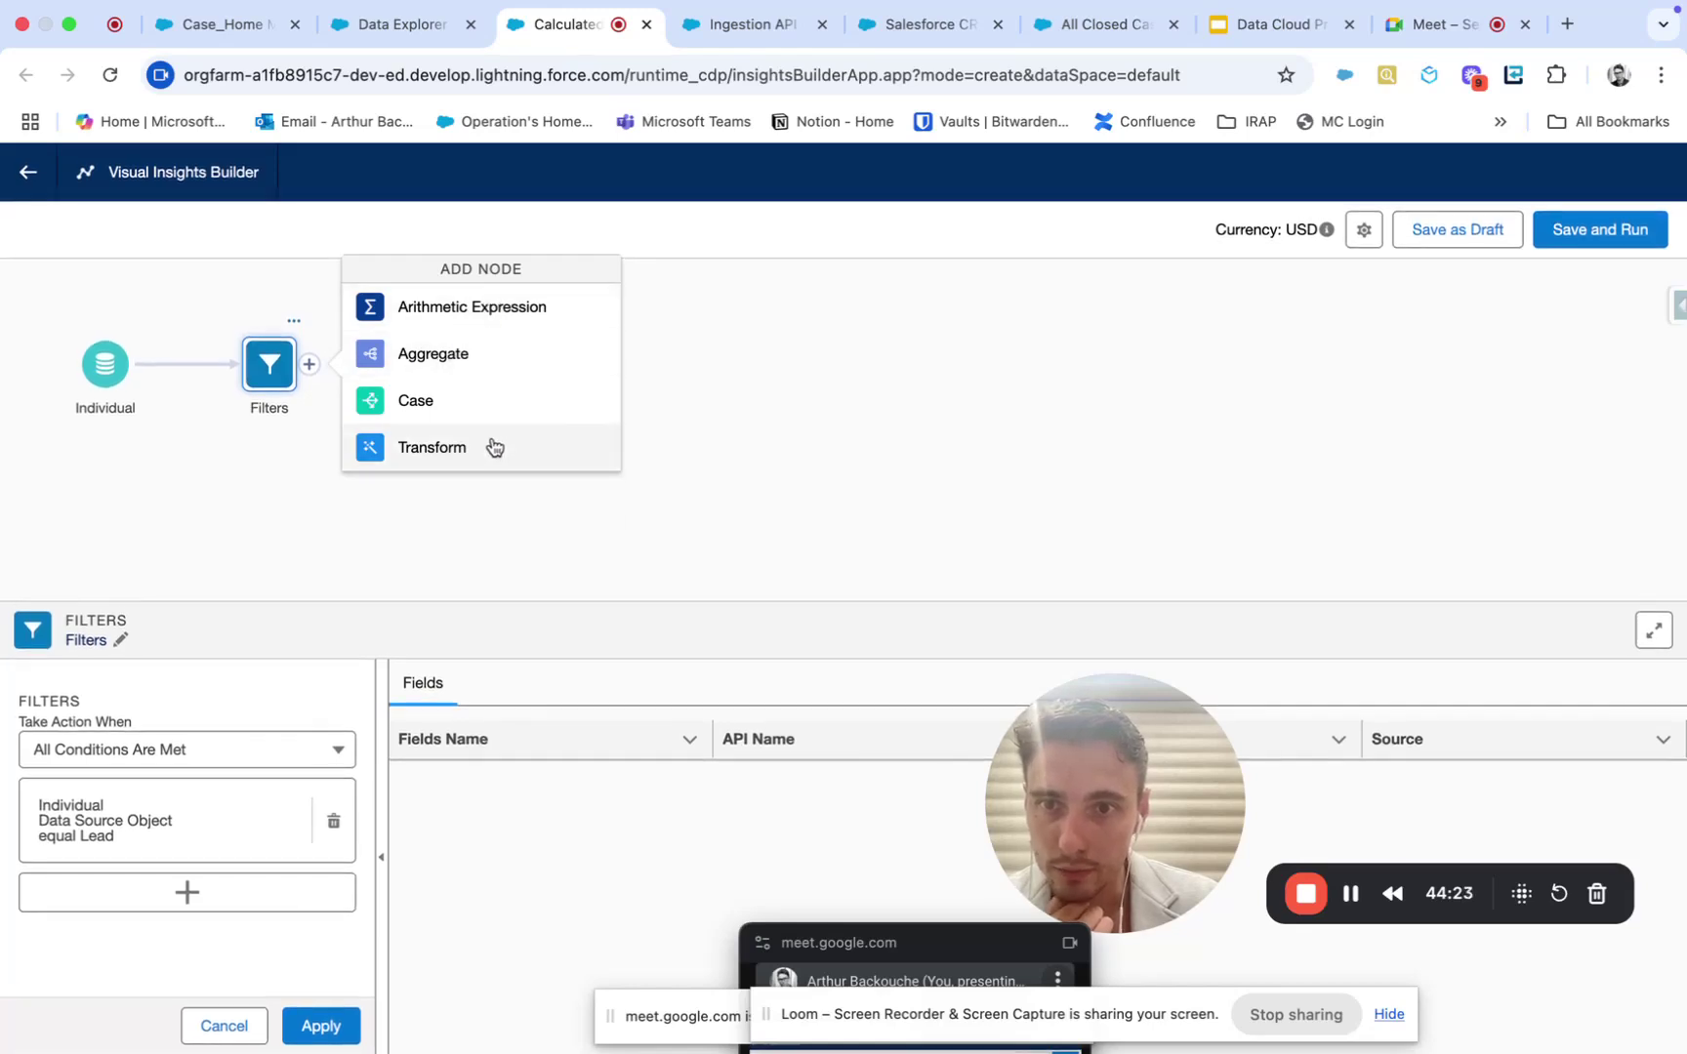
{"action": "left_click", "coordinate": [554, 311]}
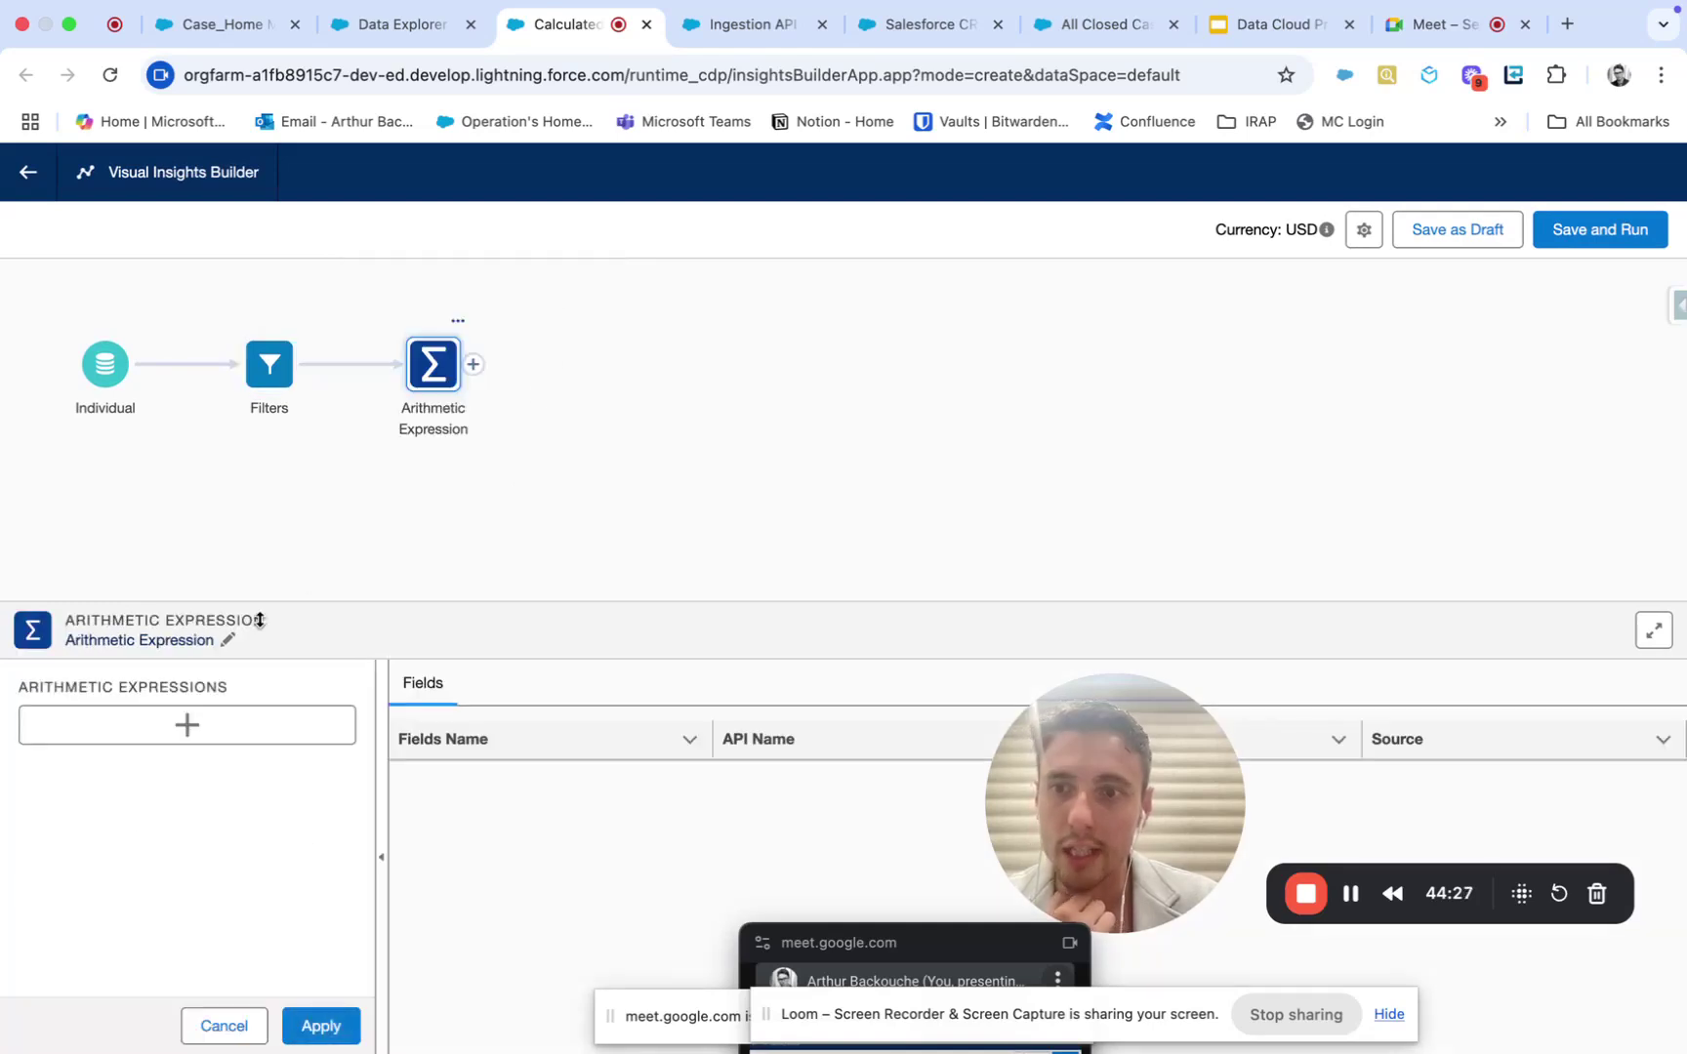
{"action": "left_click", "coordinate": [189, 725]}
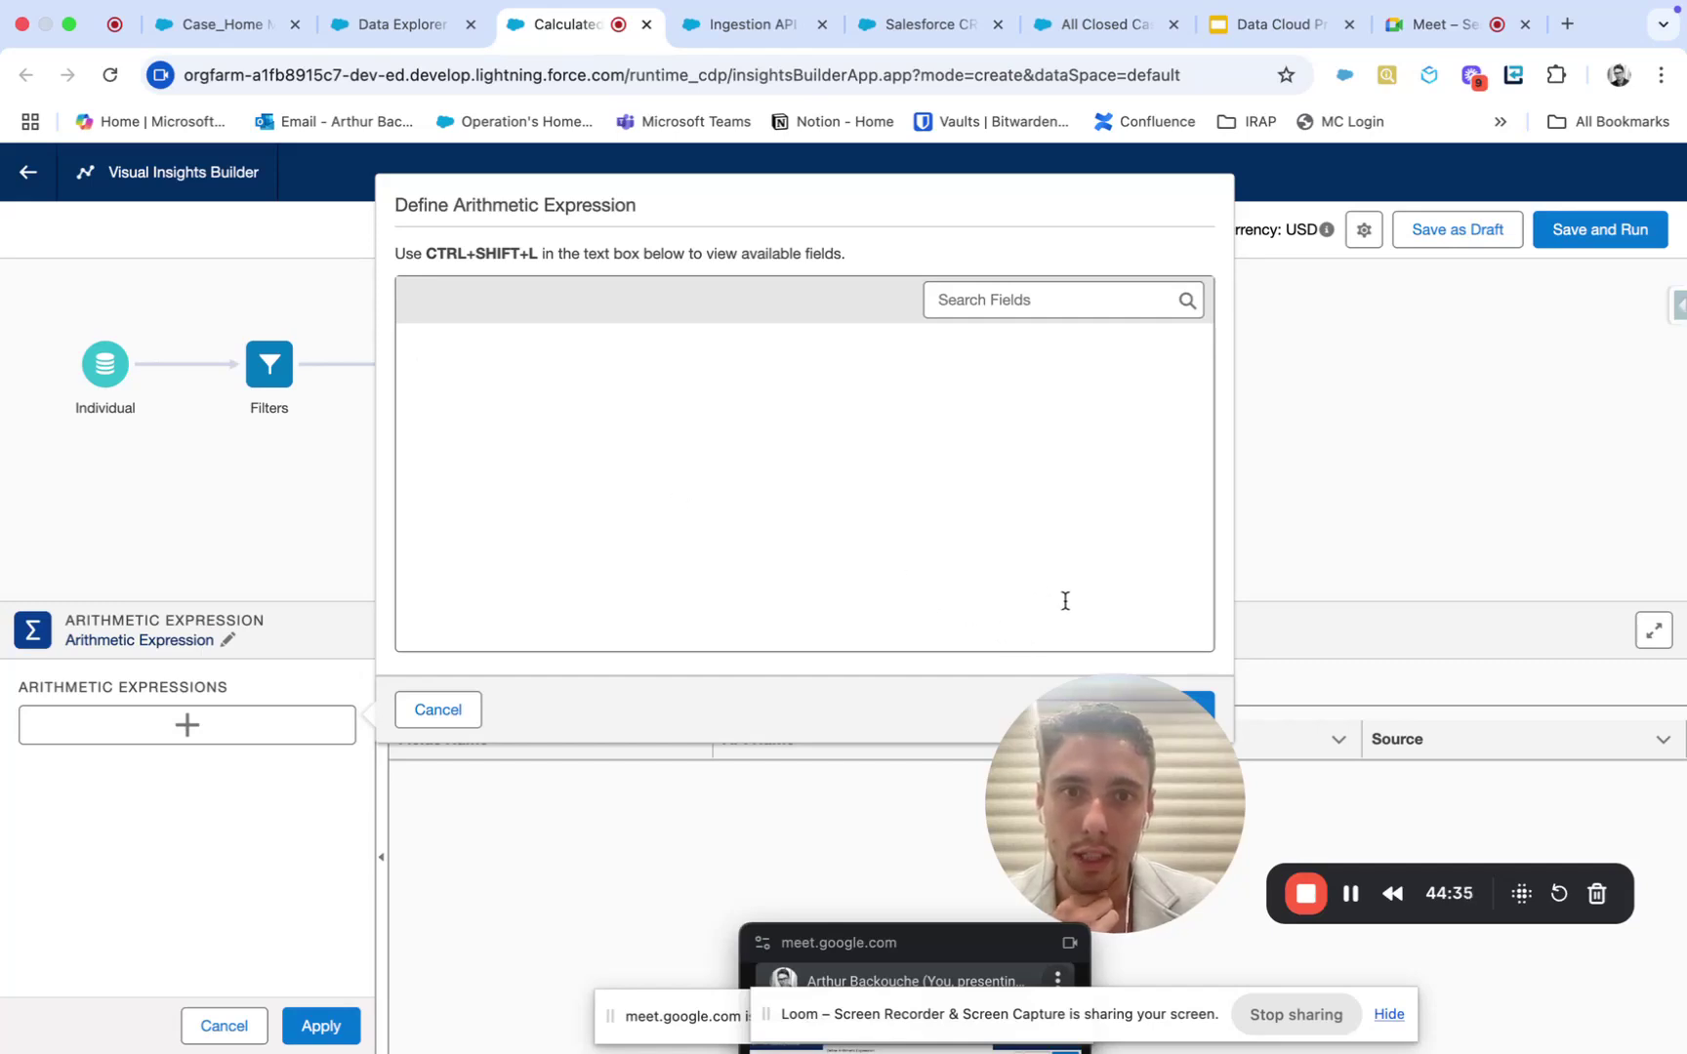
{"action": "left_click", "coordinate": [1016, 300]}
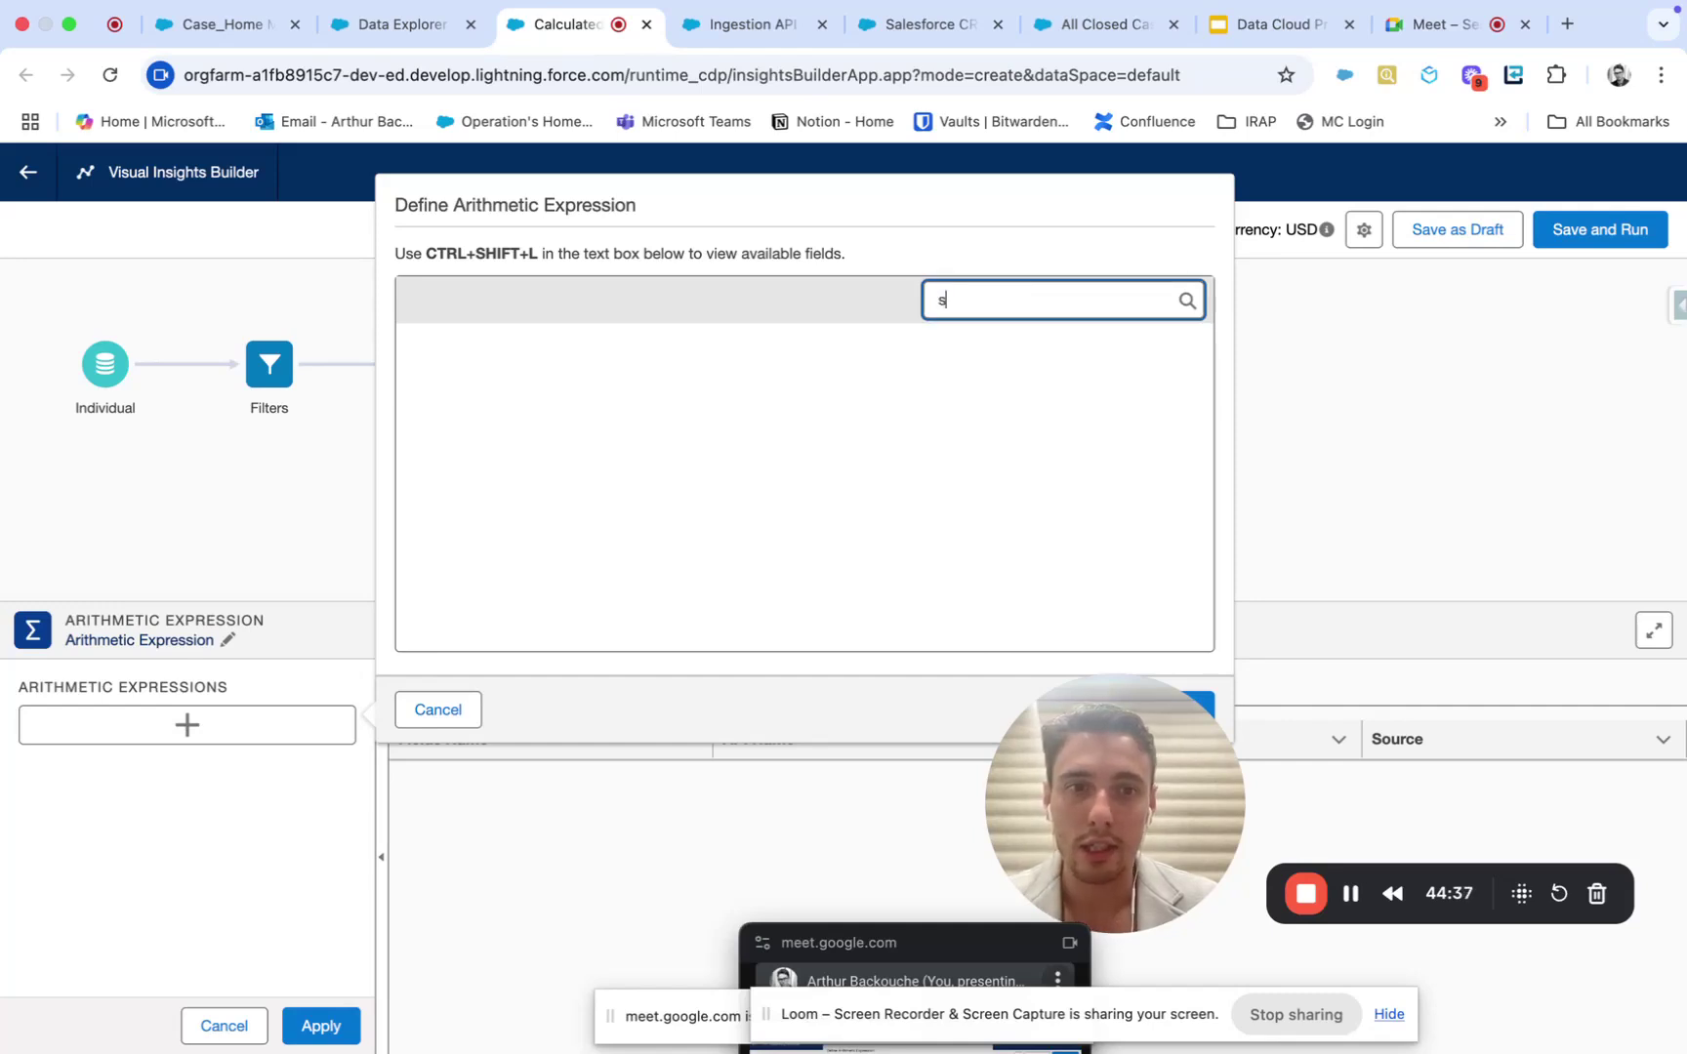
{"action": "left_click_drag", "start_coordinate": [1103, 714], "coordinate": [1456, 496]}
{"action": "left_click", "coordinate": [434, 369]}
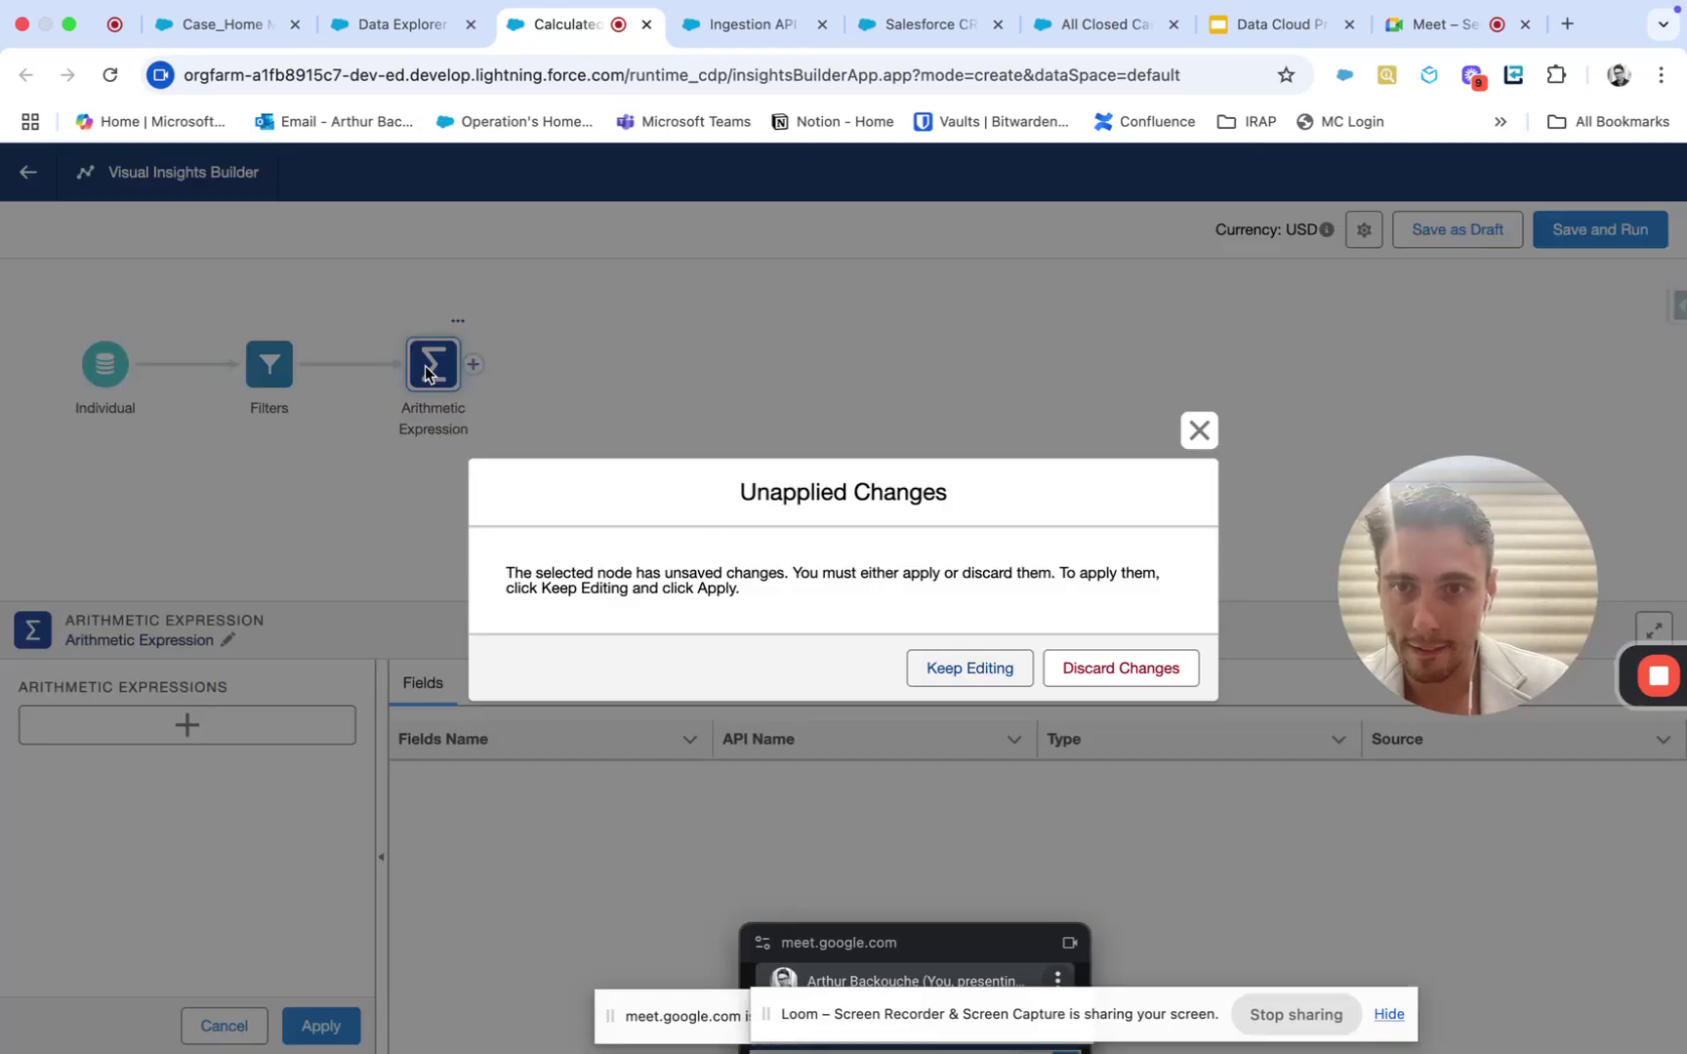
{"action": "left_click", "coordinate": [966, 670]}
{"action": "left_click", "coordinate": [101, 734]}
{"action": "left_click", "coordinate": [861, 357]}
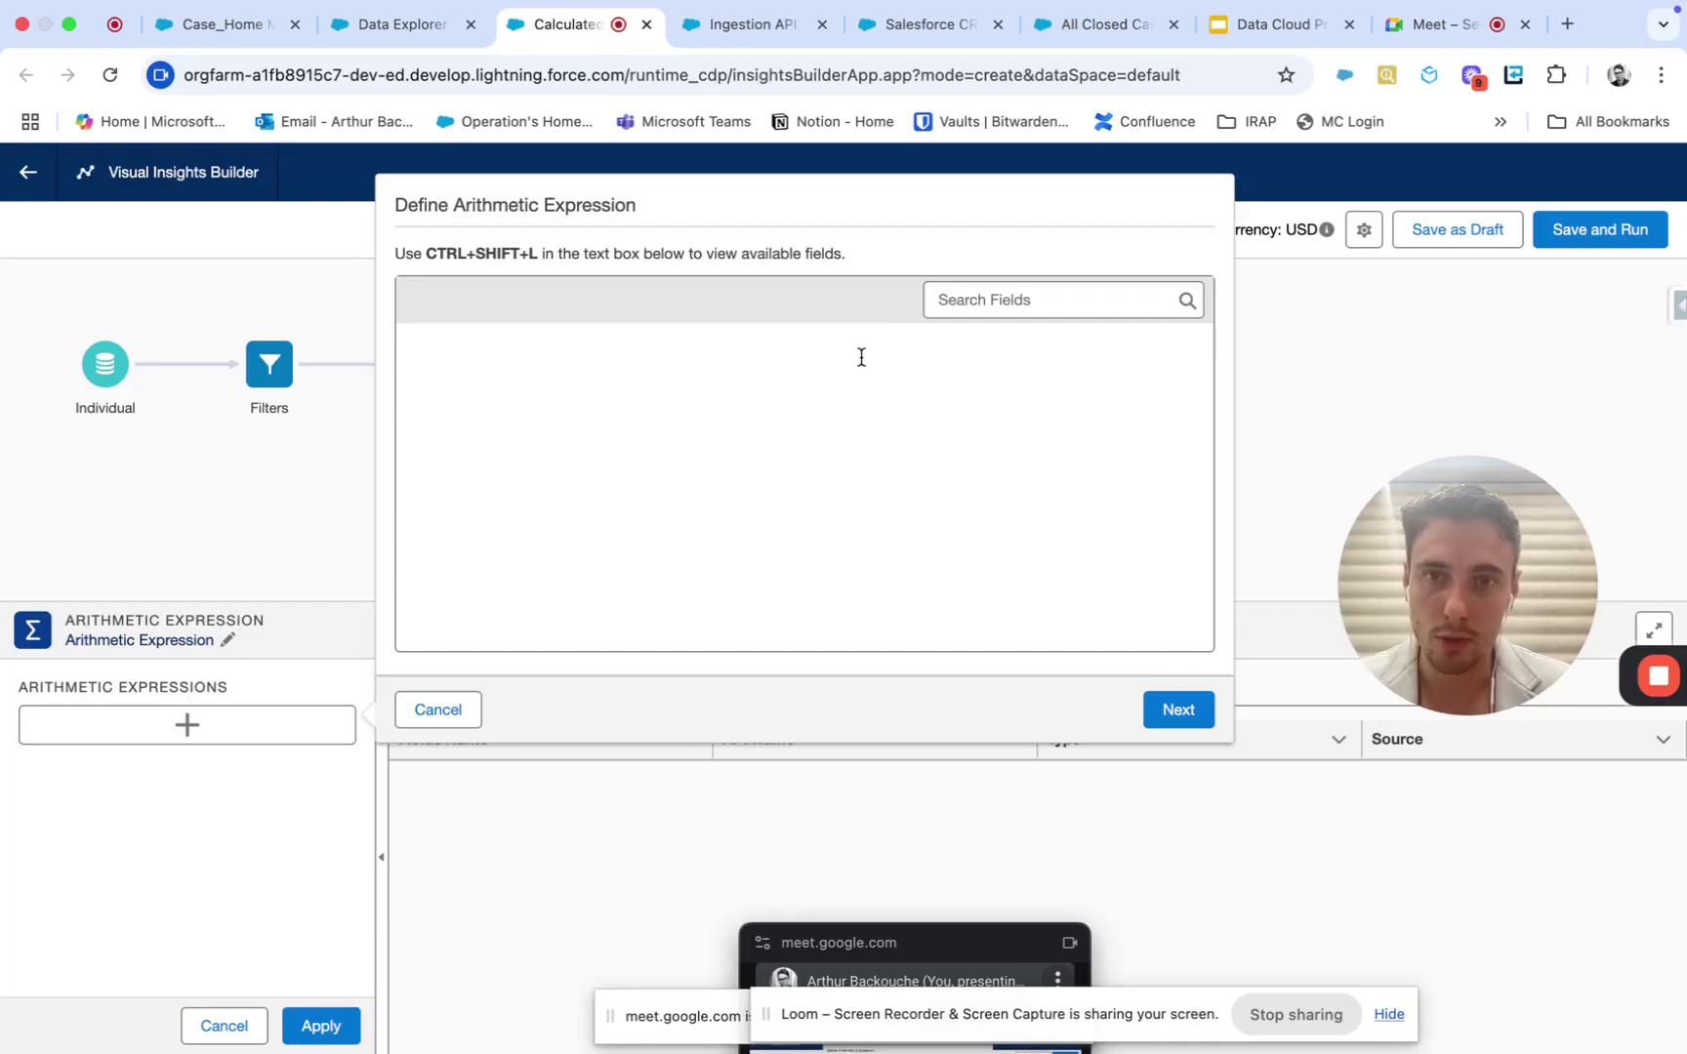